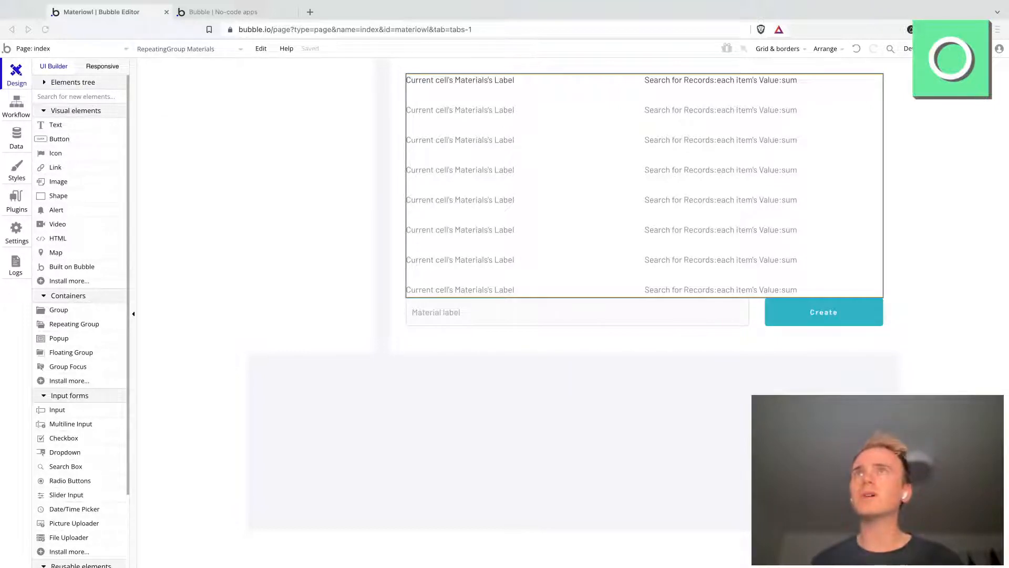
Step: Rename the white Group A column beside the materials list as Left
click(356, 186)
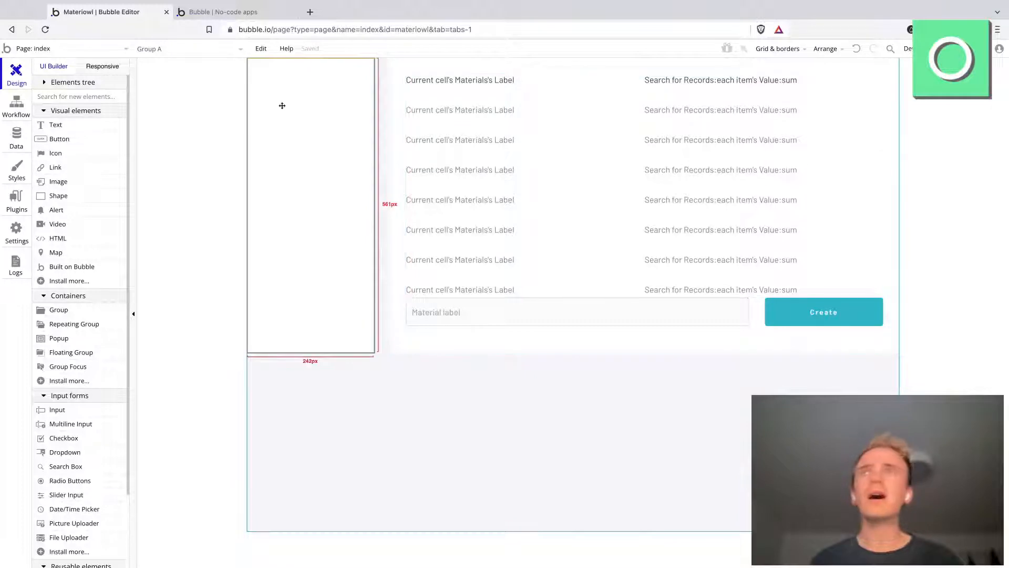
double_click(322, 194)
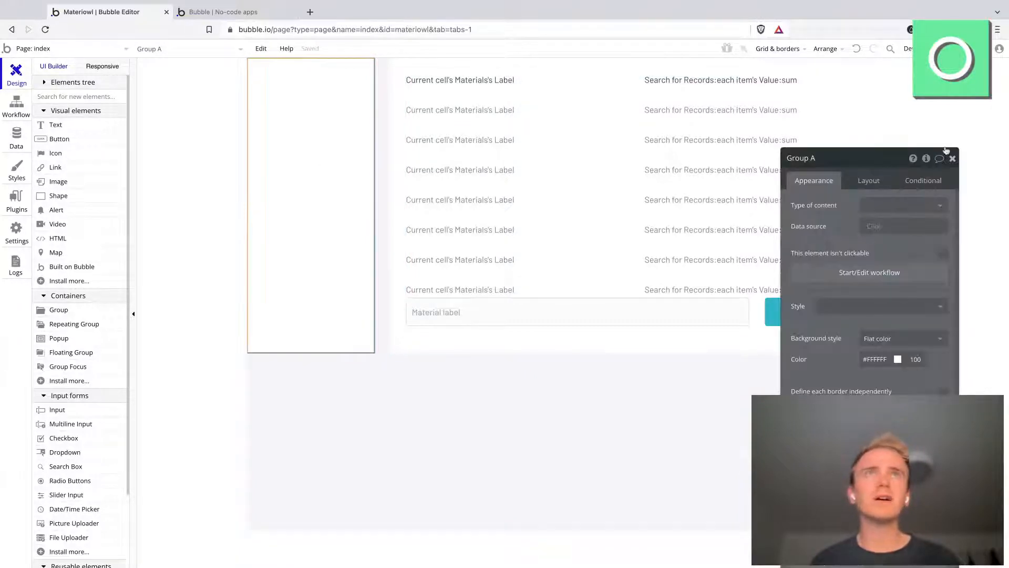
drag(861, 156, 836, 90)
click(778, 92)
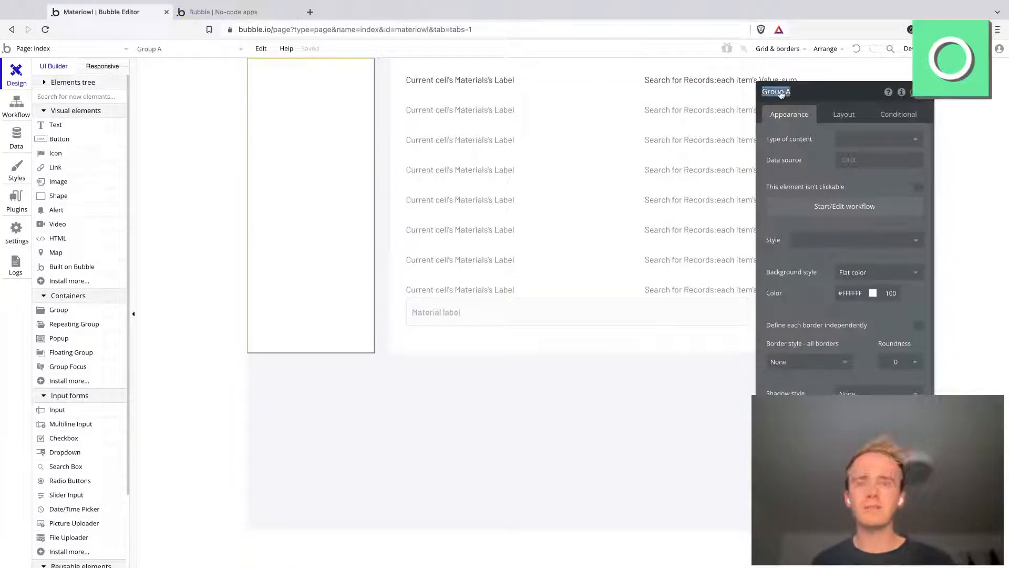
text(Left)
key(Return)
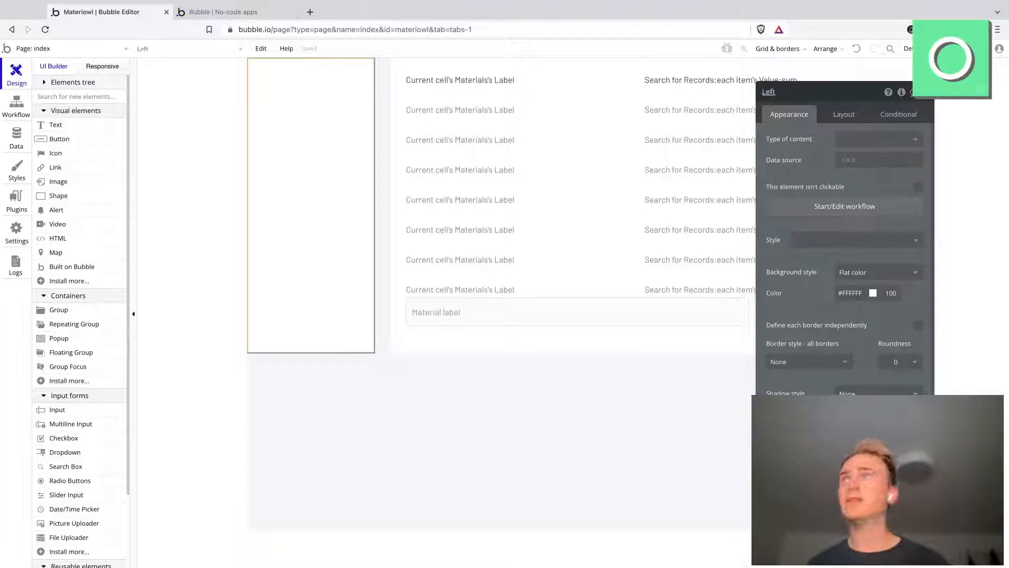
Step: Show the elements tree and give the Left group a fixed height of 100%
click(44, 82)
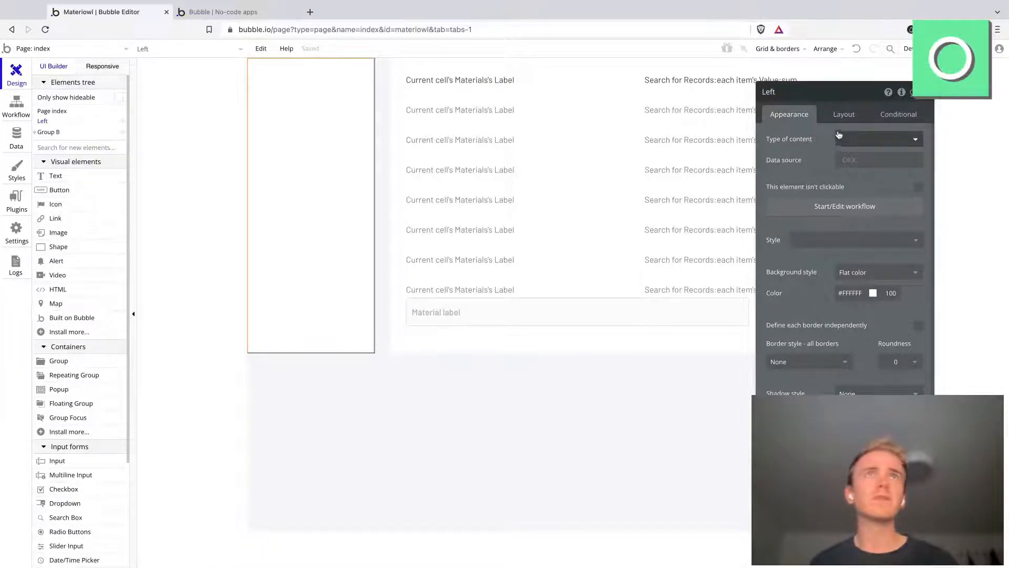
click(841, 115)
click(919, 353)
click(830, 403)
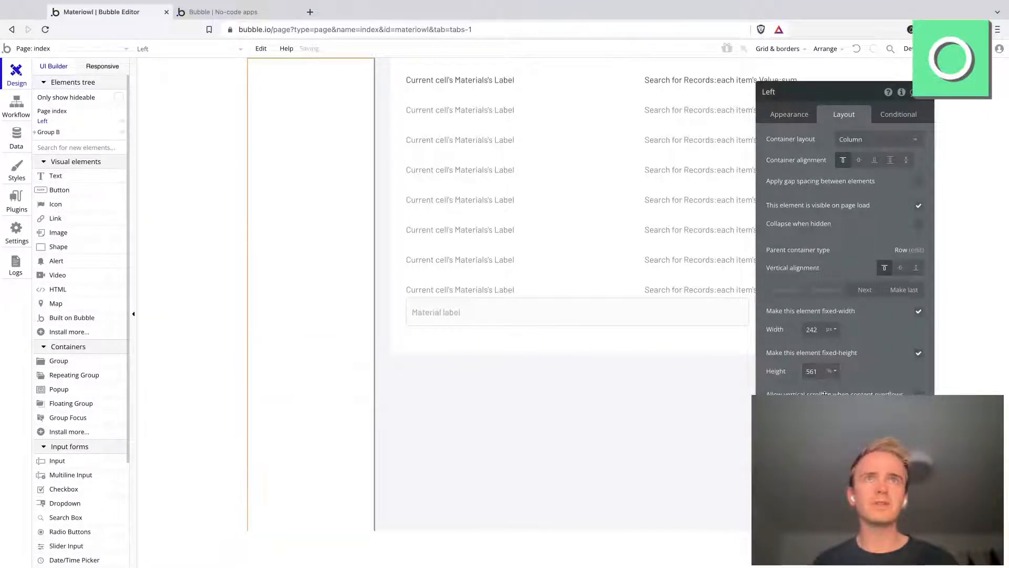
double_click(810, 372)
text(100)
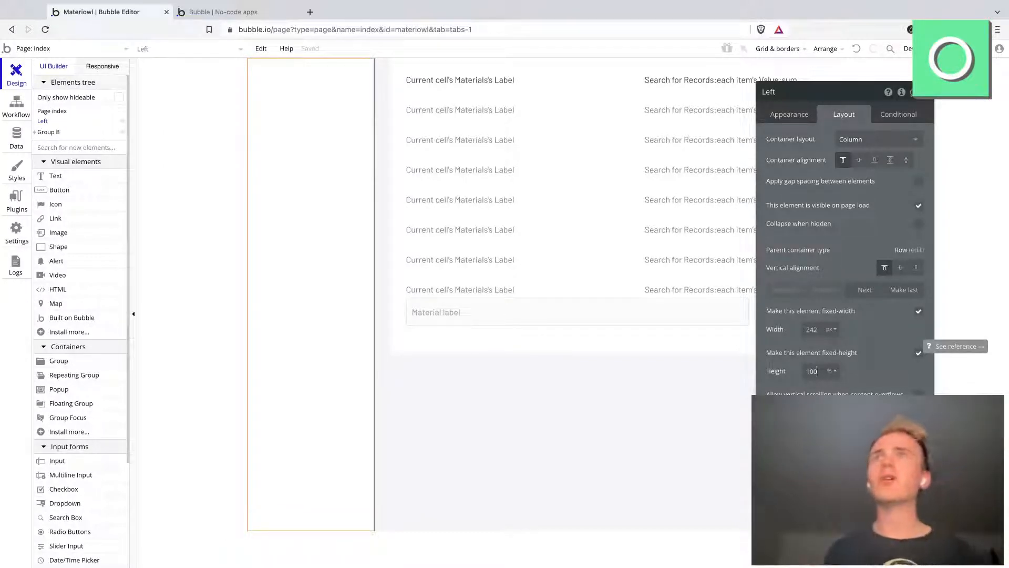
Step: Reload the app preview to check the height of the Left column
click(546, 338)
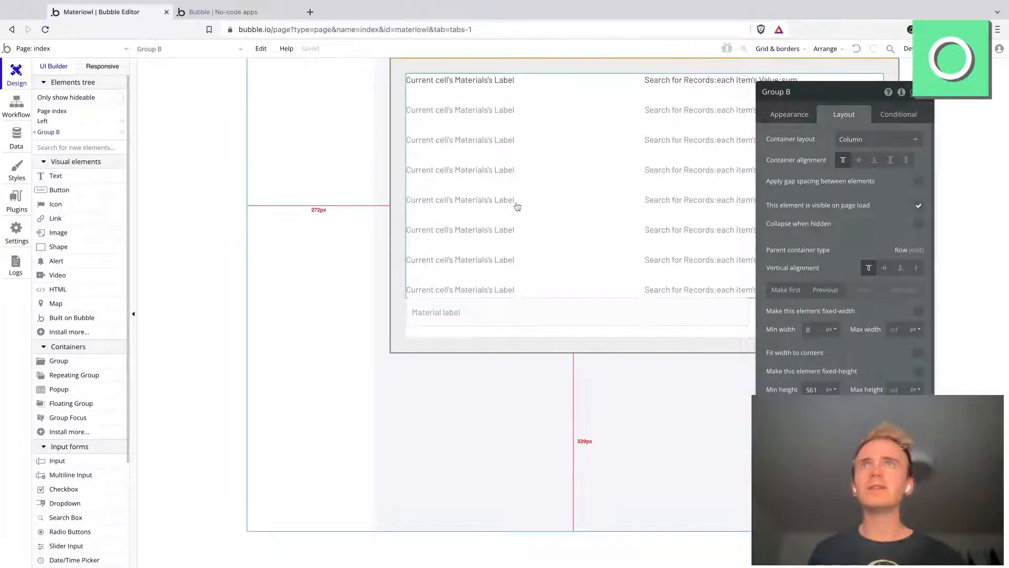
click(218, 12)
click(294, 30)
key(Return)
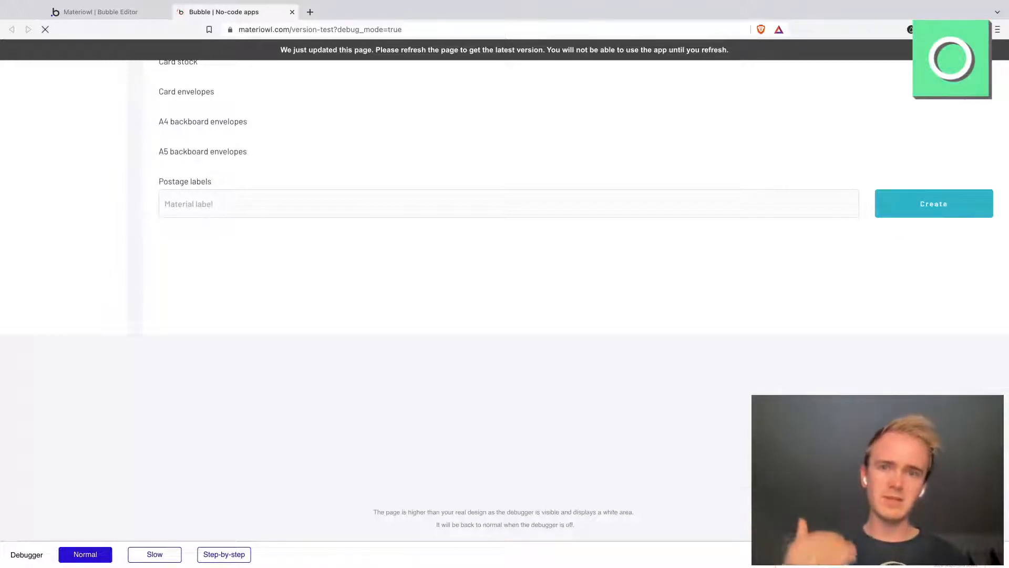
Step: Return to the Bubble editor and rename Group B as Materials
click(77, 18)
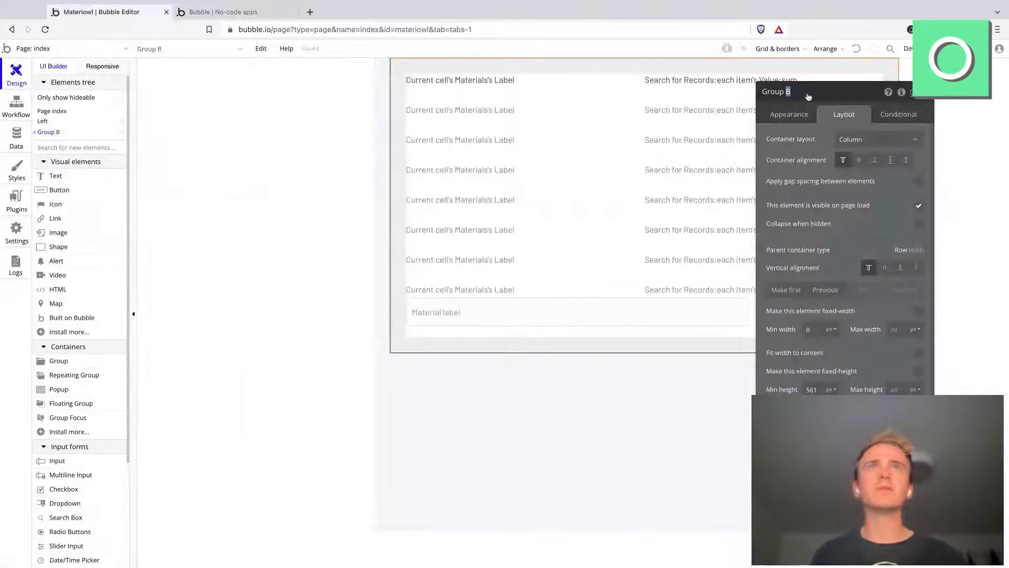
key(ctrl+a)
text(Mae)
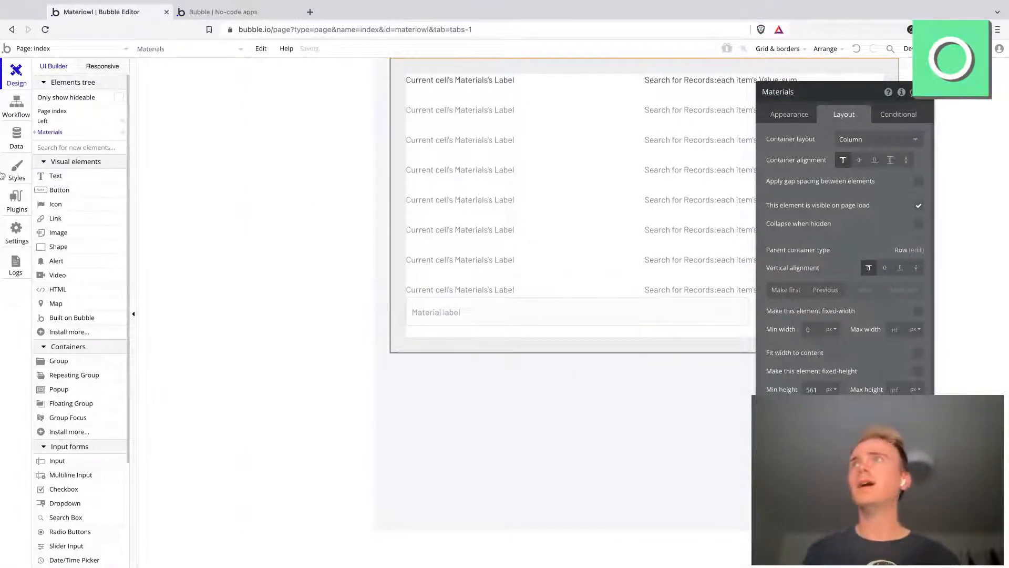
Step: Create a new option set named Menu in the app's data
click(11, 150)
click(254, 89)
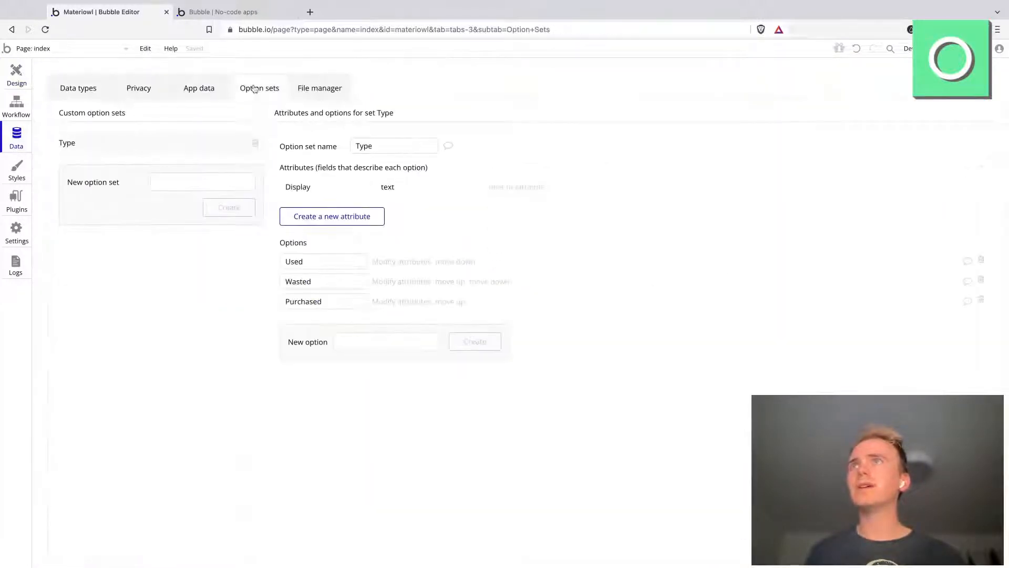
click(204, 16)
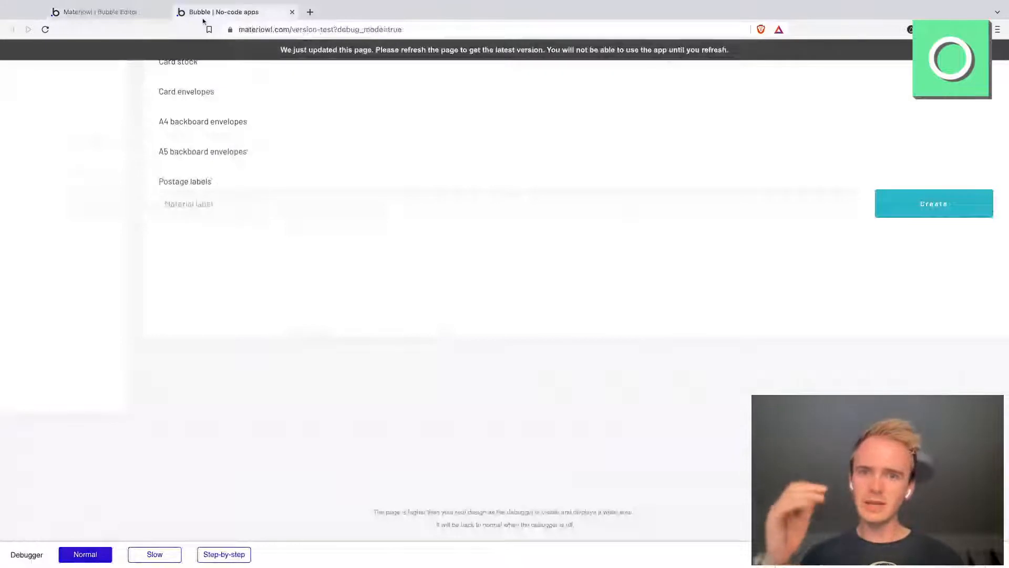
click(100, 12)
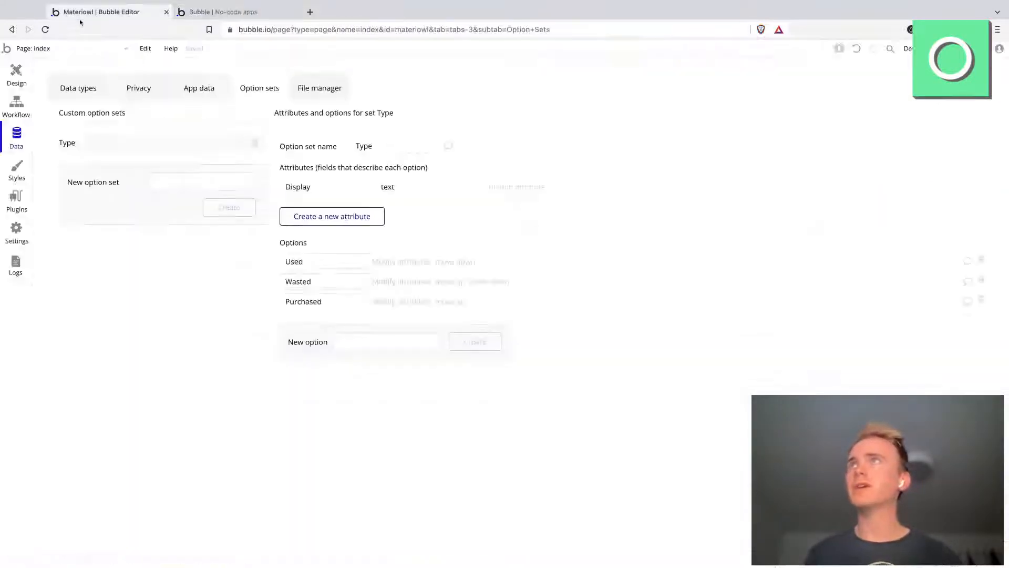
click(223, 179)
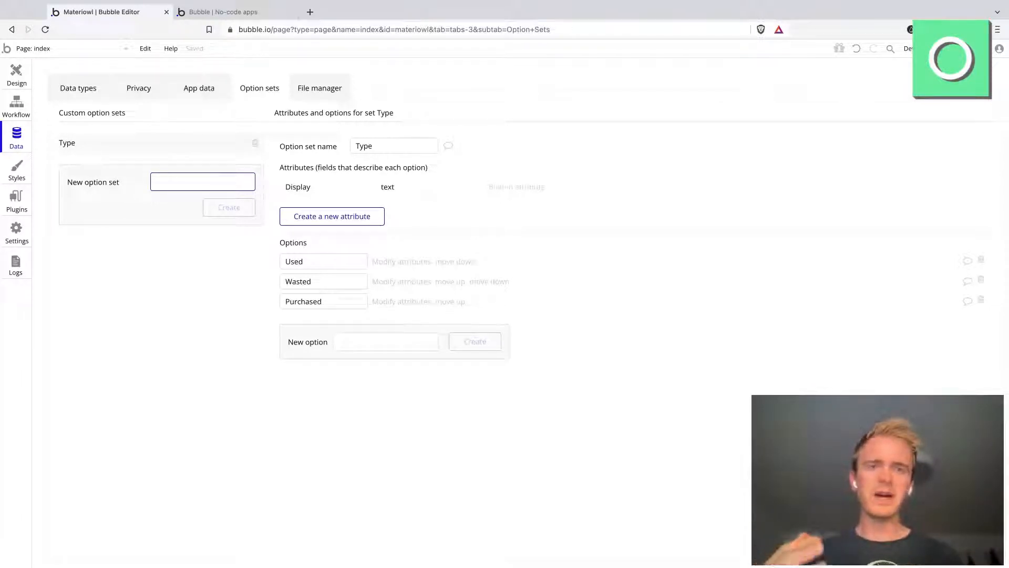
text(Menu)
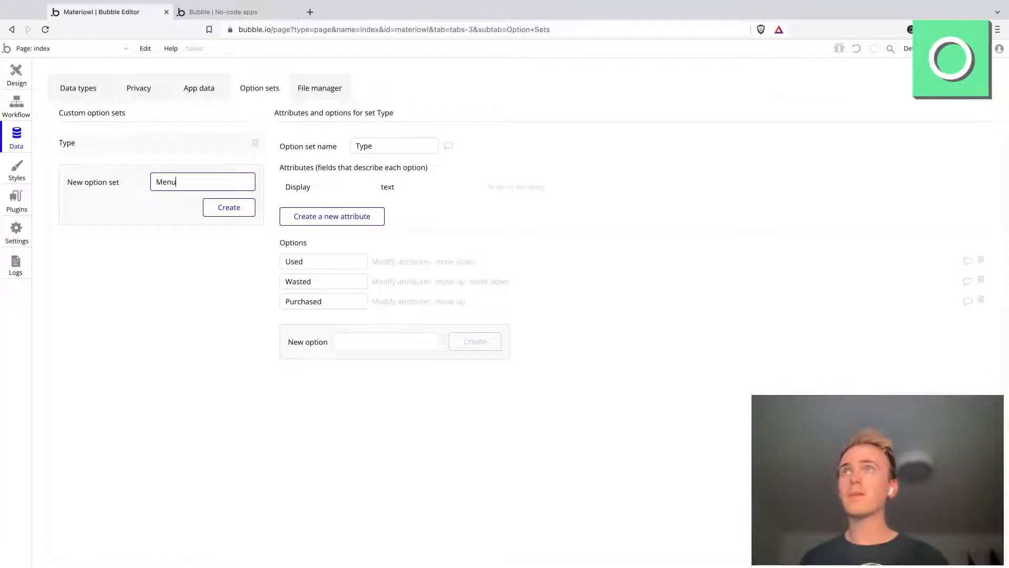
key(Return)
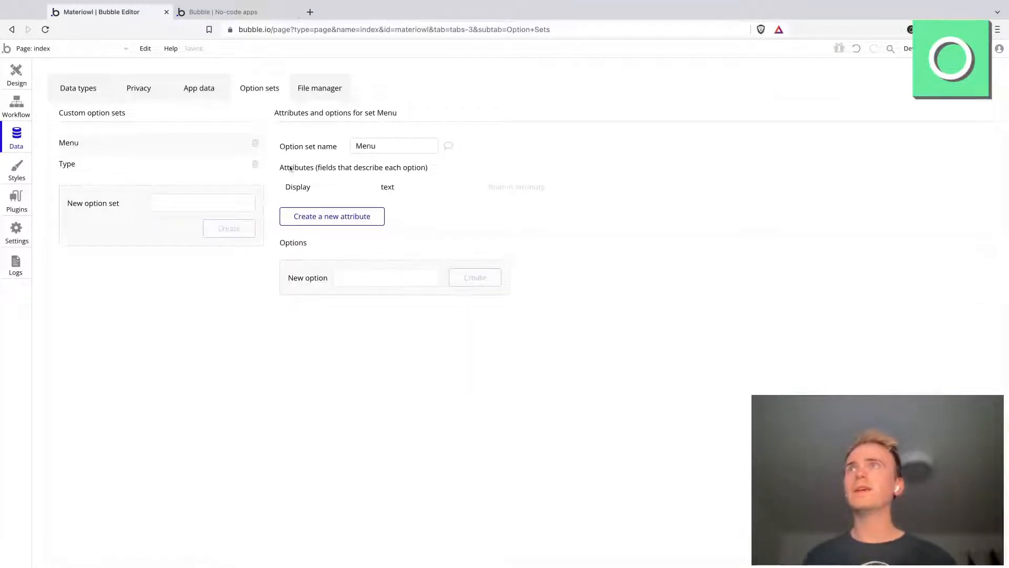
Step: Add the options Dashboard, Materials and Settings to the Menu option set
click(401, 278)
text(Dashboard)
key(Return)
text(Mat)
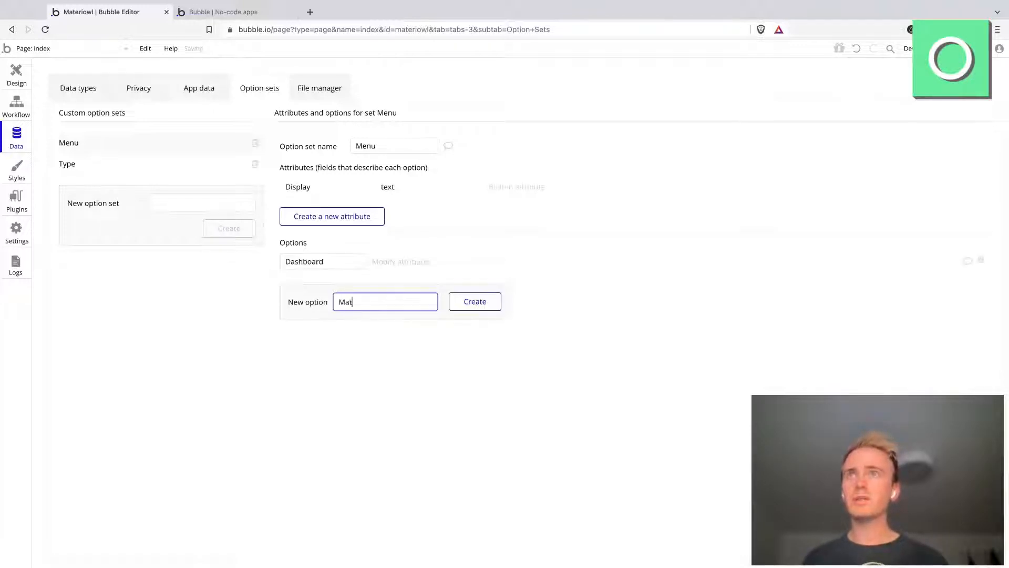
text(erials)
key(Return)
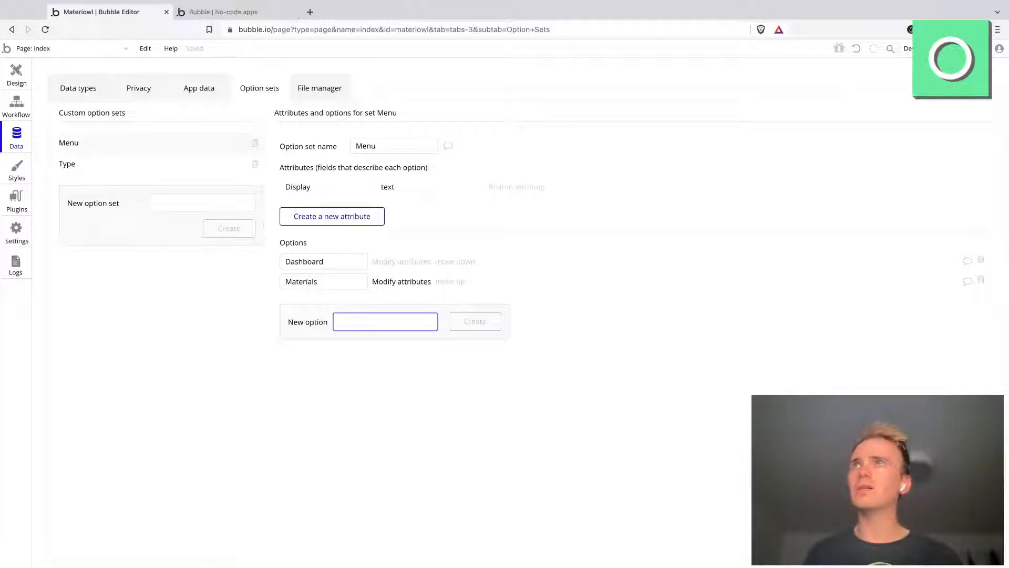
text(S)
key(Return)
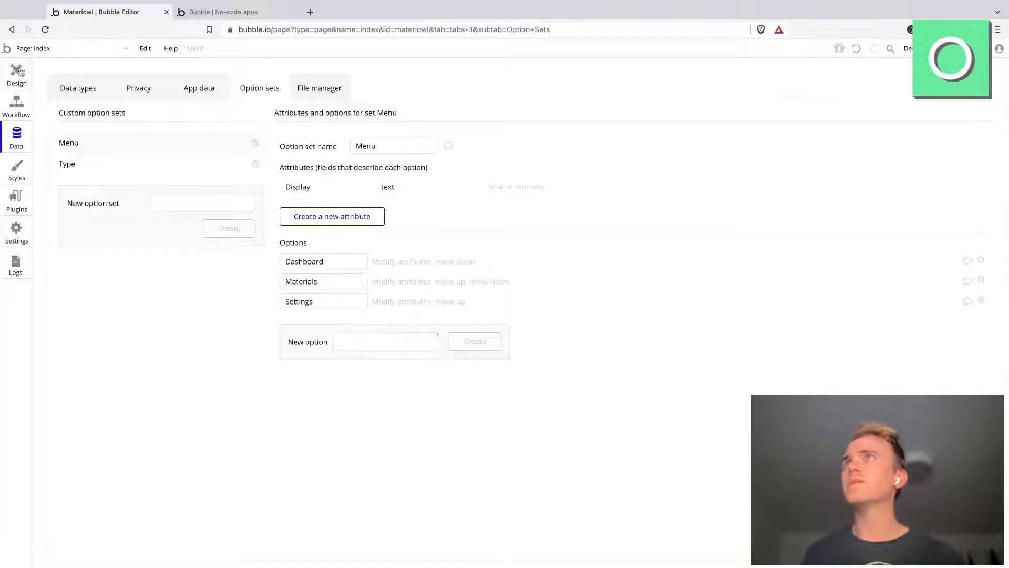
Step: Draw a repeating group about 92 px wide and 231 px high inside the Left group on the page
click(16, 71)
click(352, 124)
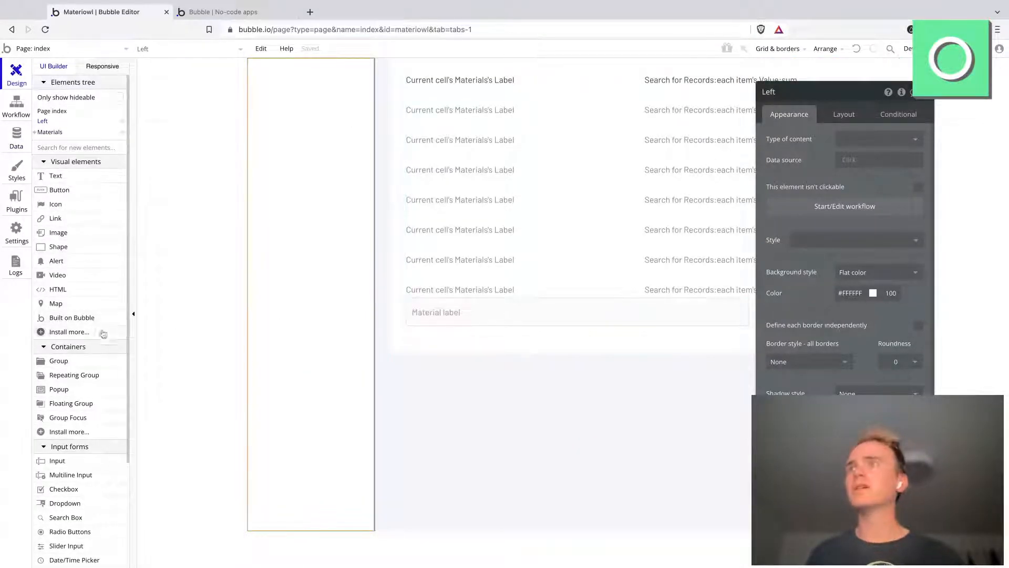
click(88, 379)
drag(282, 122, 330, 238)
Step: Set the Left group's padding to 30 on all four sides
click(326, 103)
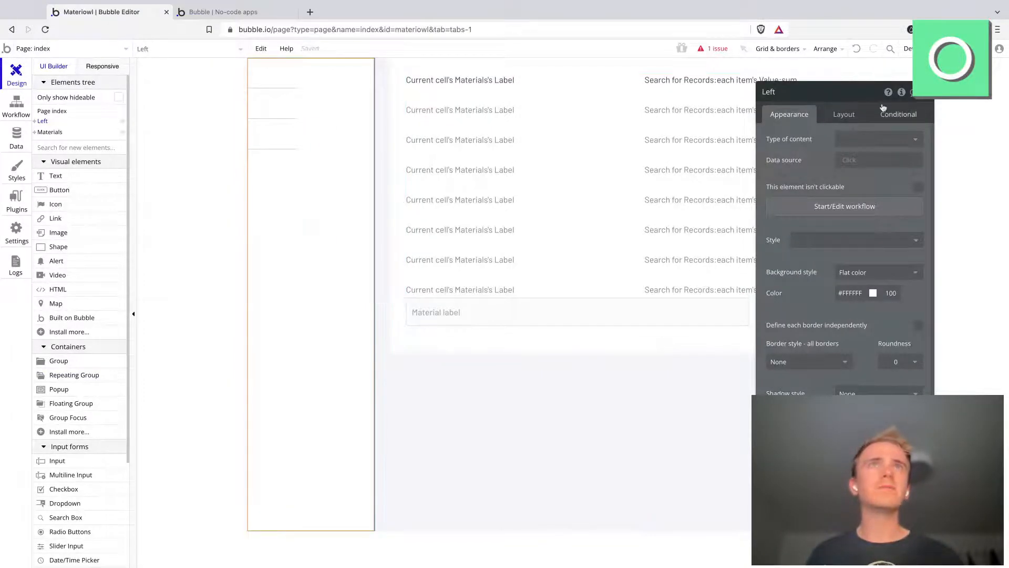
click(844, 115)
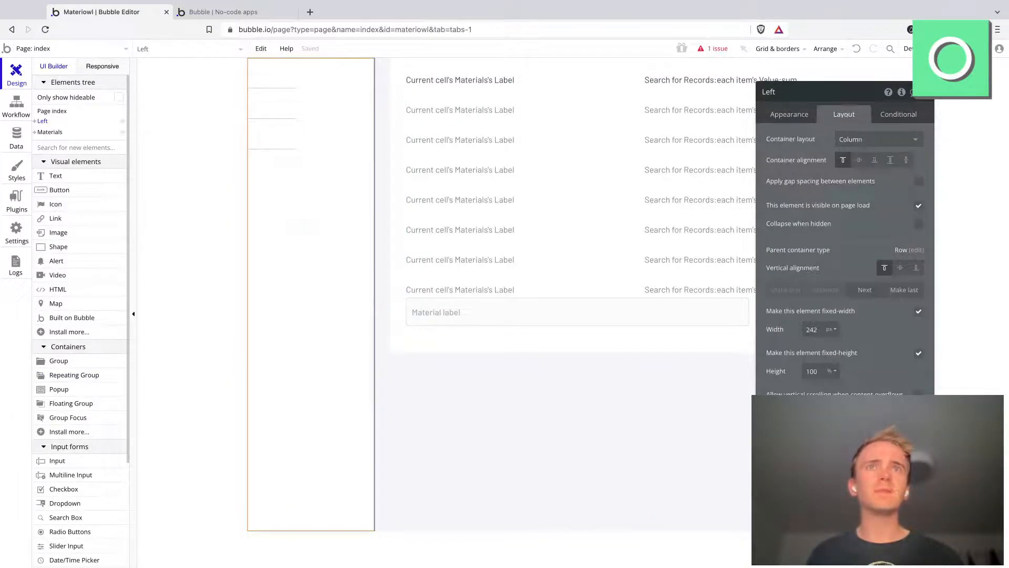
text(30)
key(Tab)
text(30)
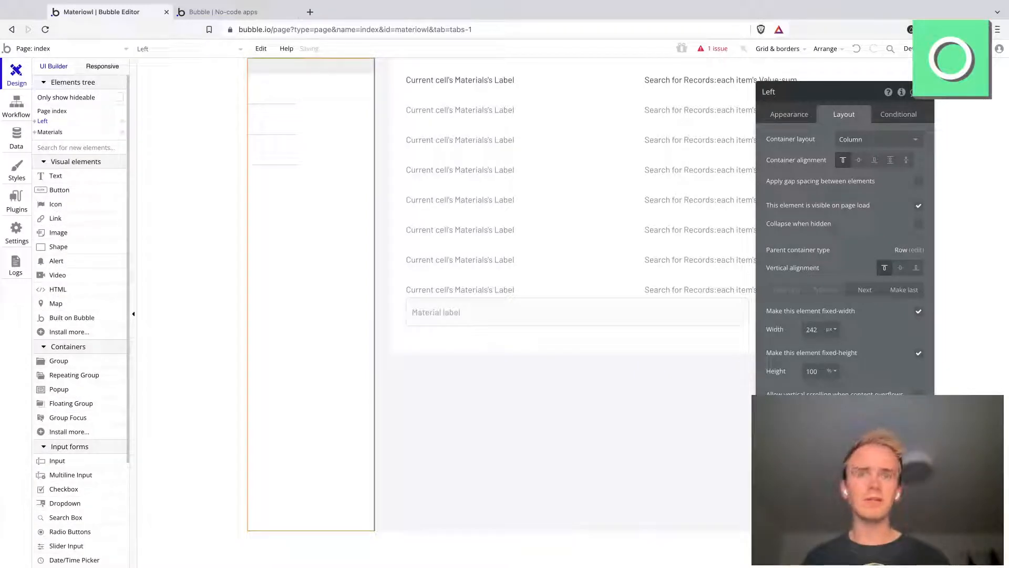
key(Tab)
text(30)
key(Tab)
text(30)
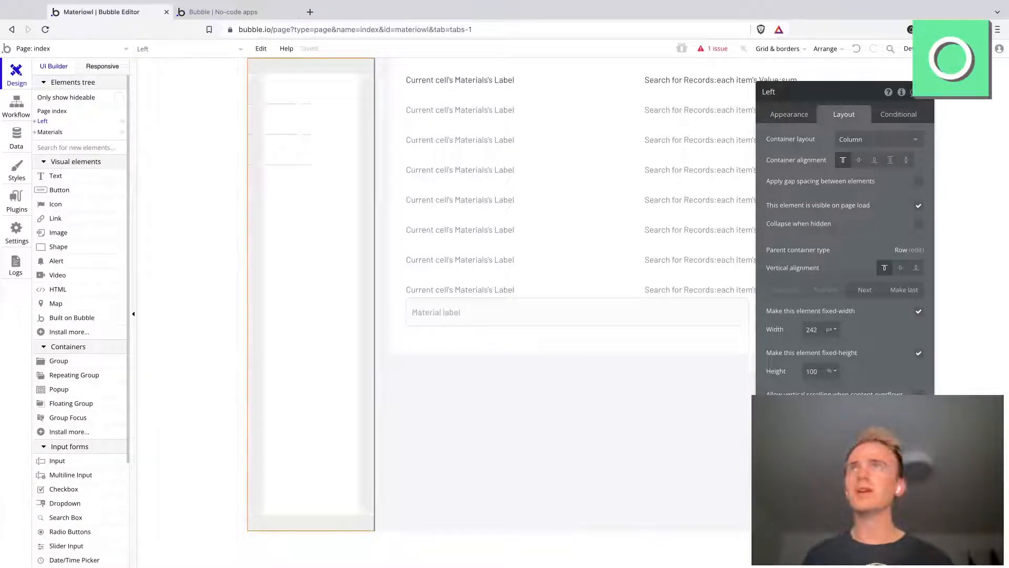
Step: Set the fixed width of the repeating group in the Left column to 100%
click(309, 110)
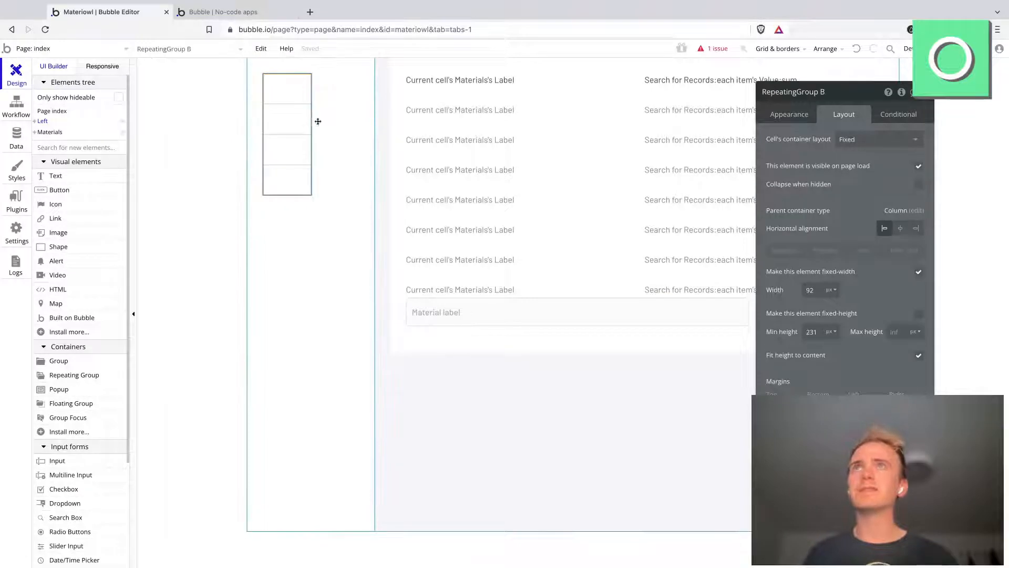
click(831, 290)
click(830, 322)
click(812, 290)
double_click(812, 290)
text(100)
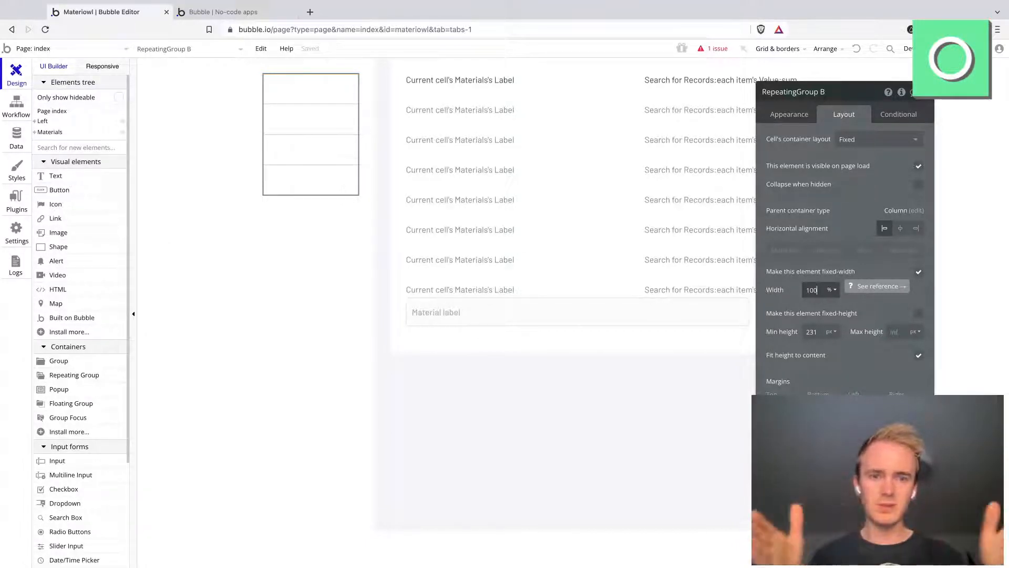
Step: Change the cell container layout of the Left column's repeating group to Row
click(311, 104)
click(847, 139)
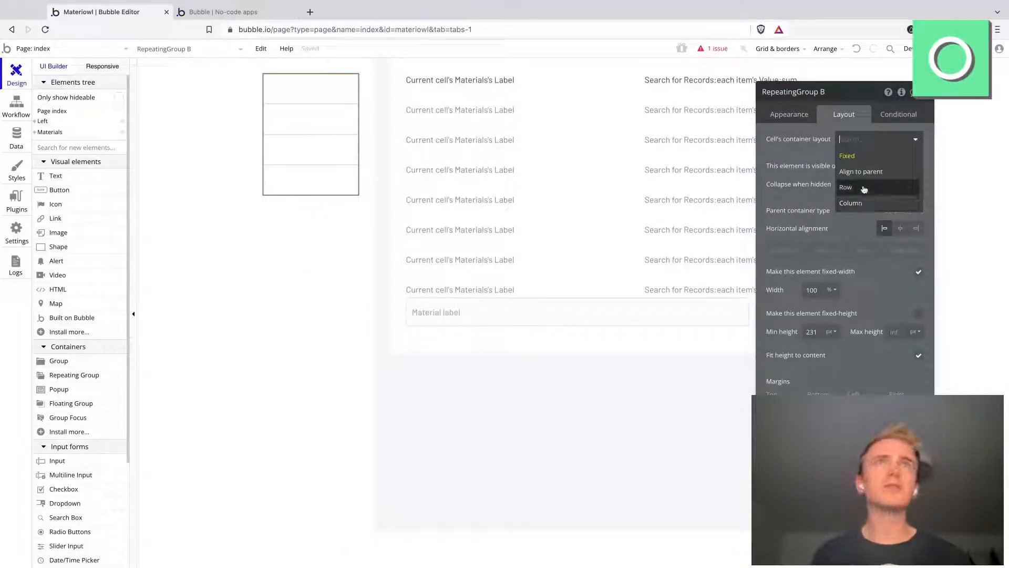
click(862, 202)
Step: Set the repeating group's type of content to Menu and its data source to All Menu
click(802, 121)
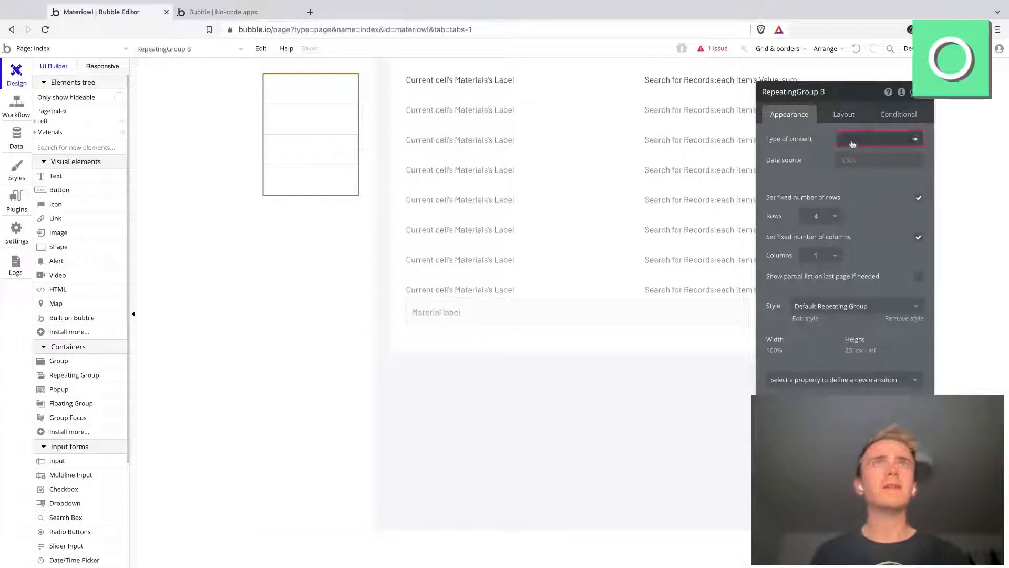
click(851, 143)
click(868, 206)
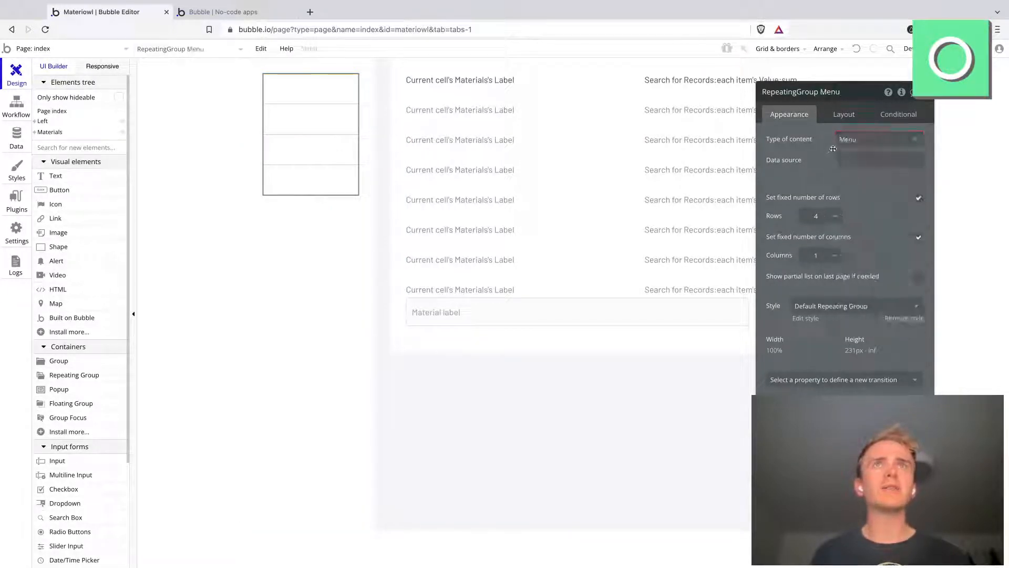
click(848, 163)
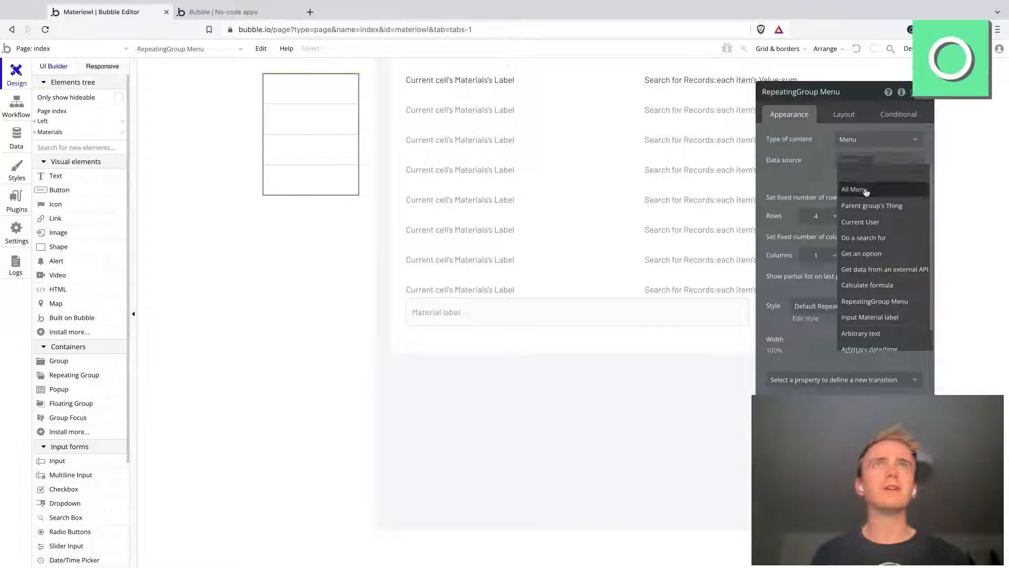
click(856, 190)
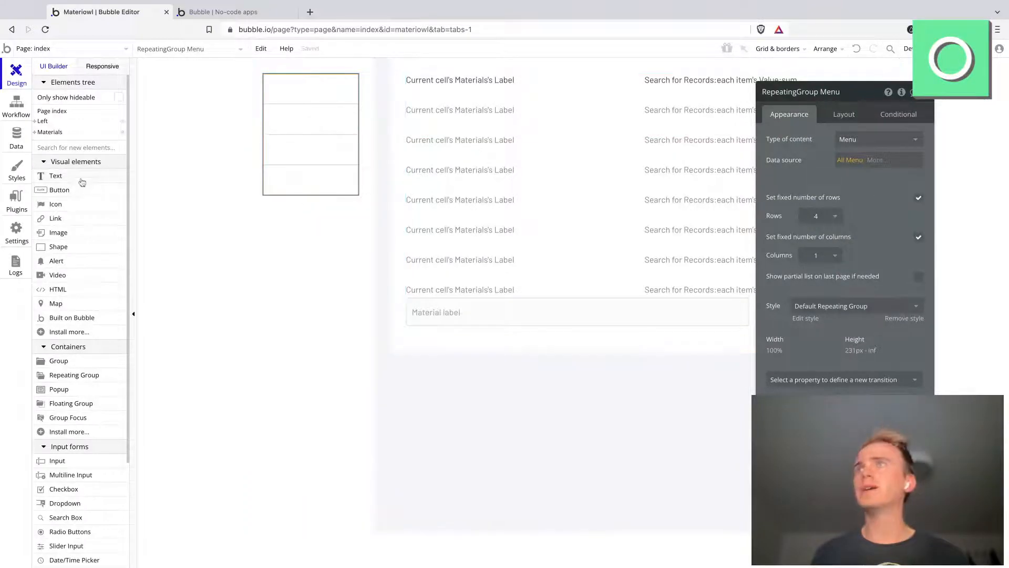
Step: Draw a text element about 108 px wide in the first menu cell, showing Current cell's Menu's Display
click(83, 180)
drag(287, 82, 345, 98)
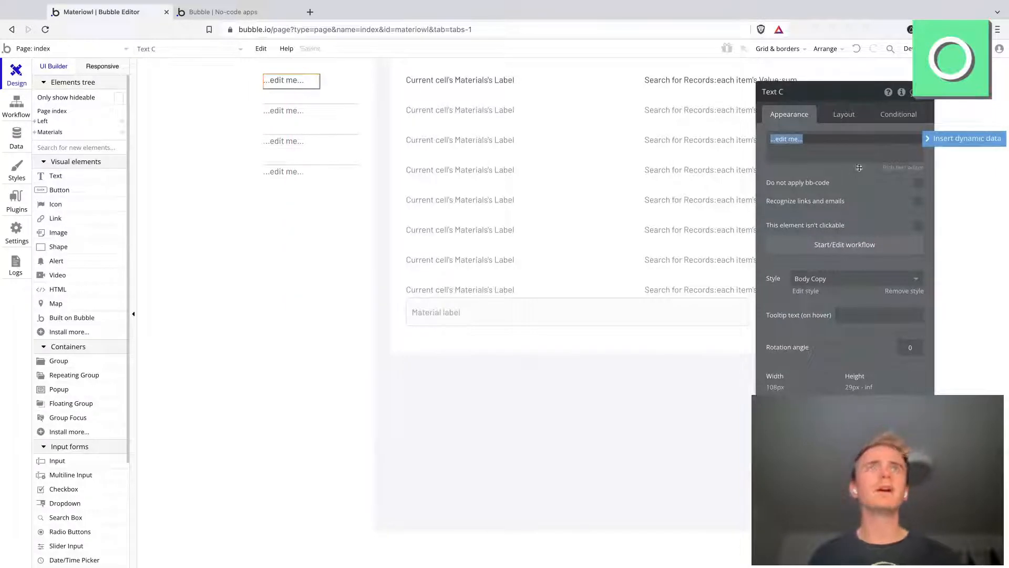
key(BackSpace)
click(939, 138)
click(811, 169)
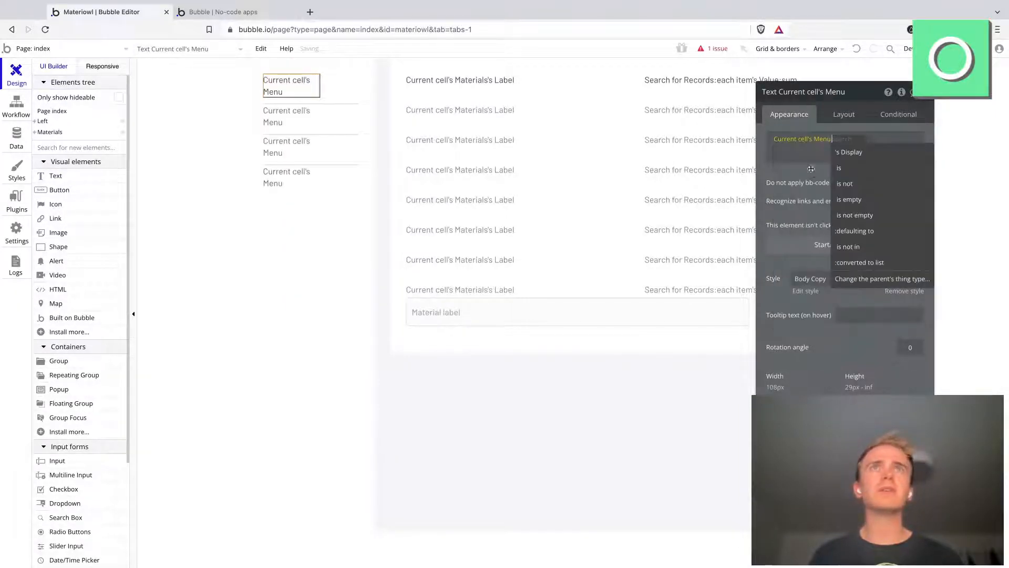
click(841, 154)
Step: Set the fixed width of the menu cell's text element to 100%
click(843, 117)
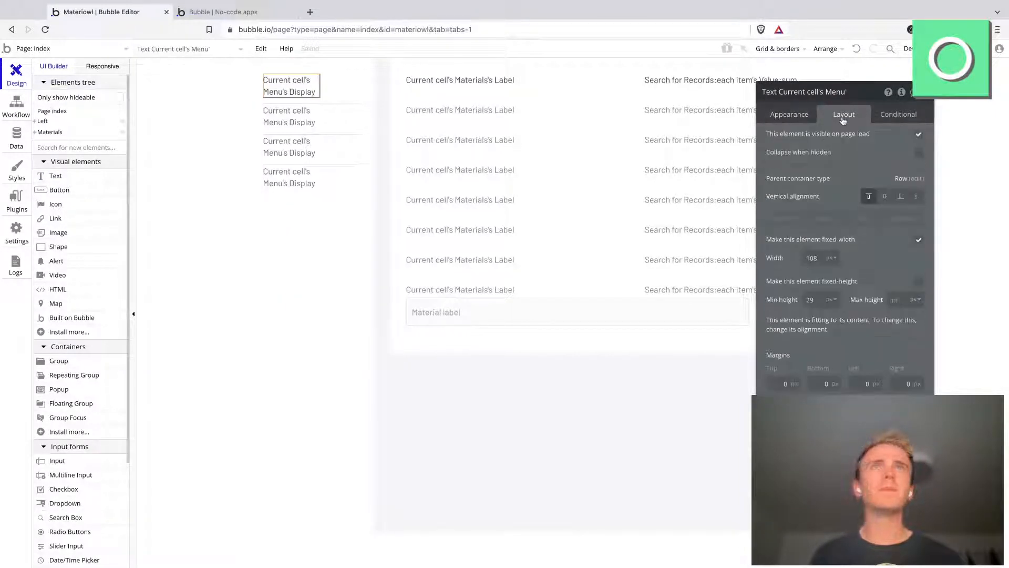
click(830, 258)
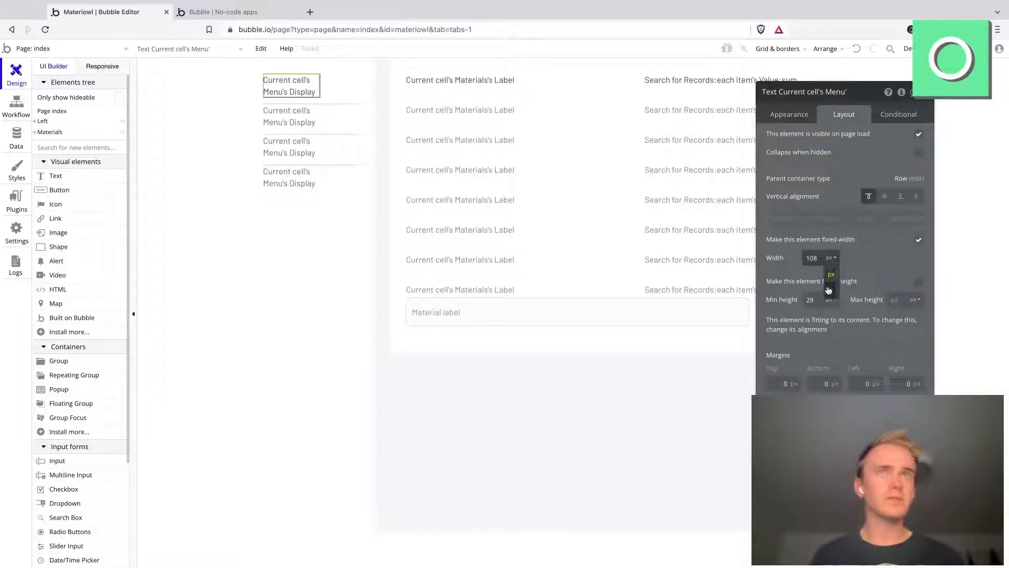
click(820, 270)
double_click(813, 258)
text(100)
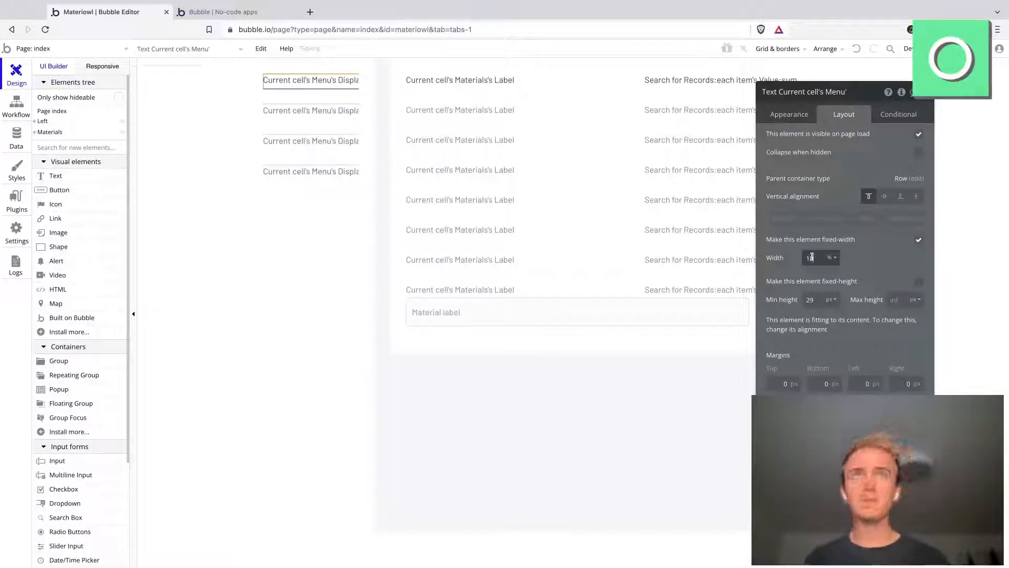
Step: Give the menu text element a fixed height of 25 px
click(823, 303)
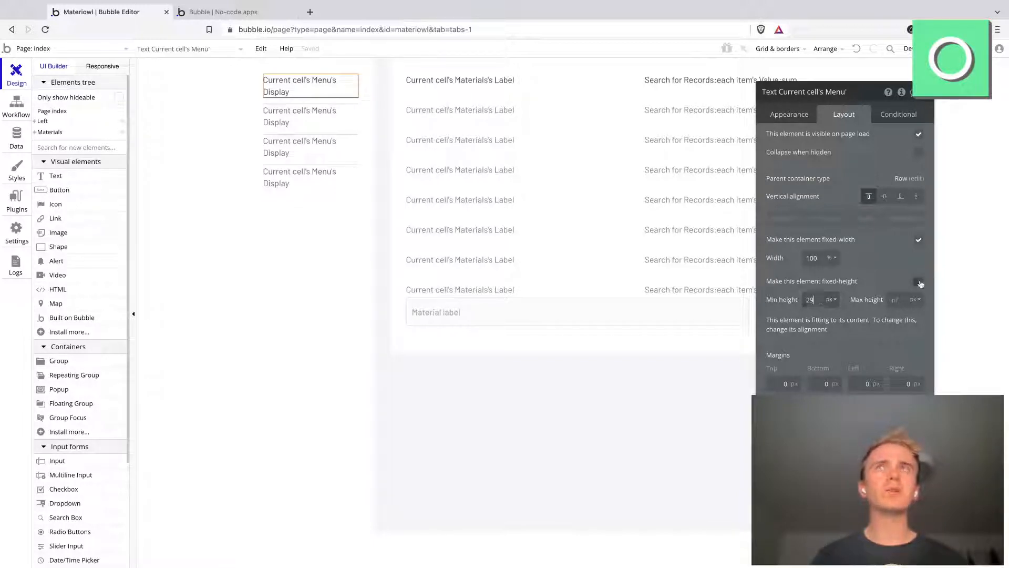
click(918, 281)
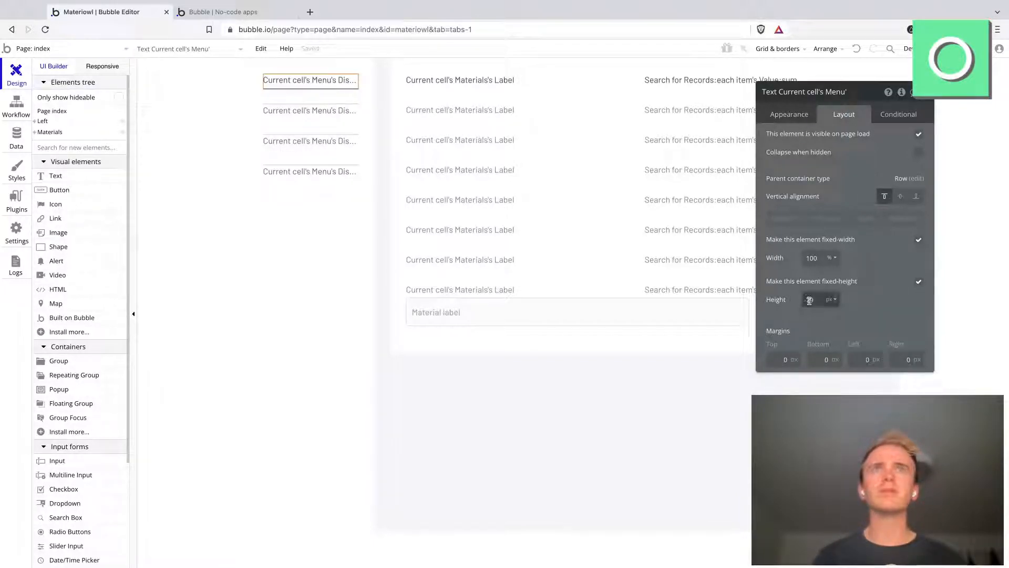
click(917, 282)
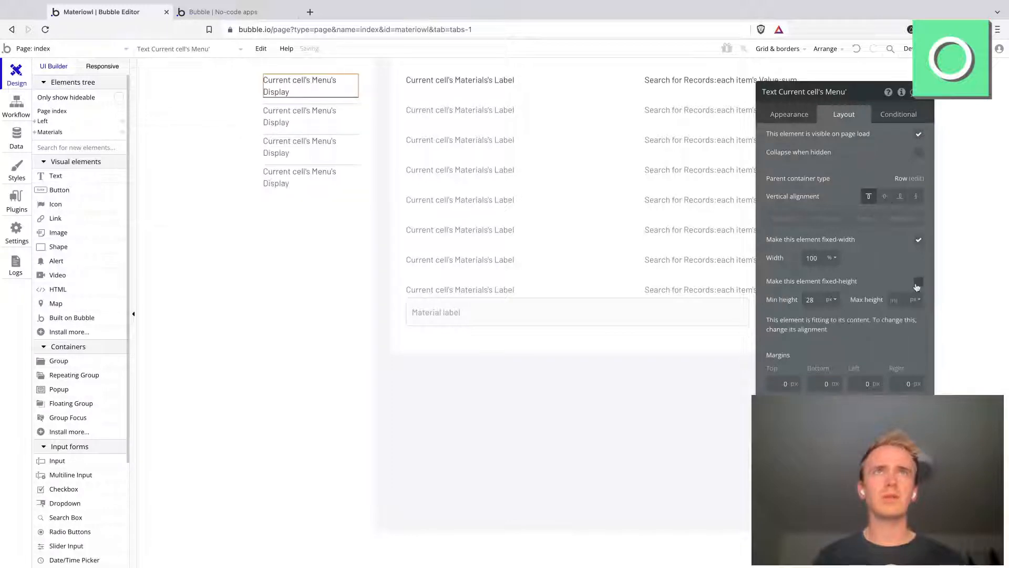
click(917, 283)
click(809, 299)
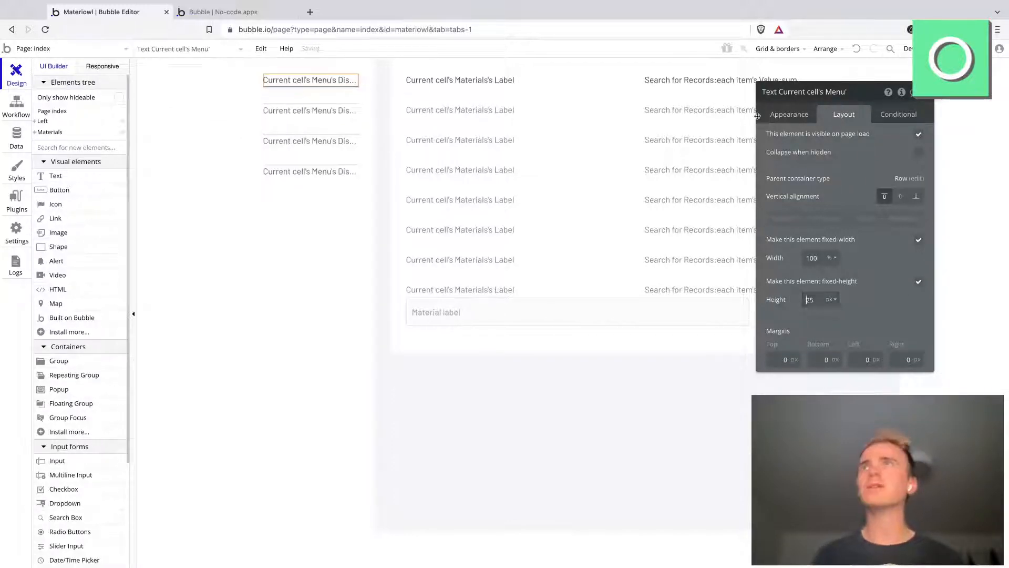
Step: Set the Menu repeating group's separator to 0 opacity and a width of 30
click(345, 136)
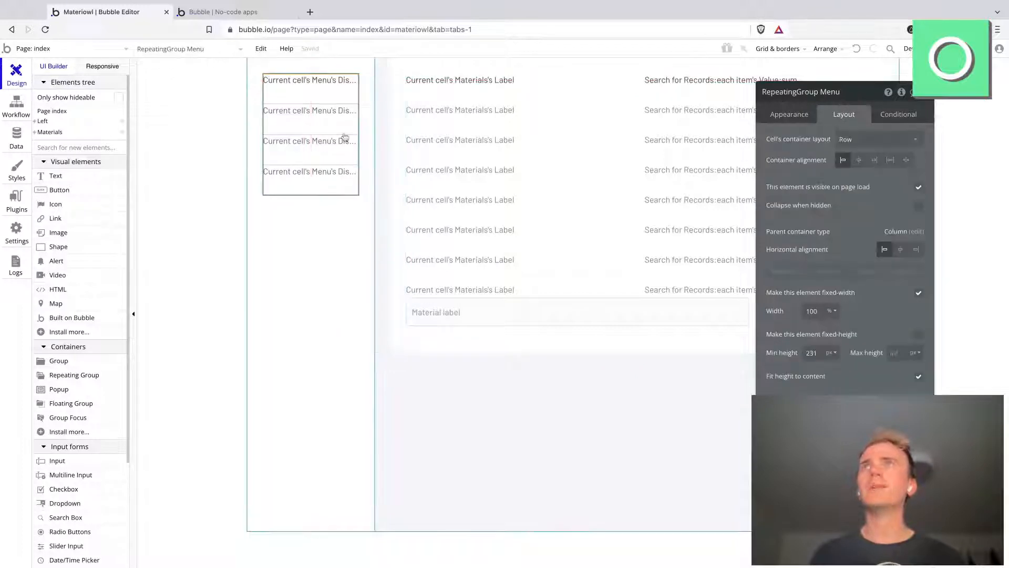
click(780, 119)
click(844, 307)
click(844, 307)
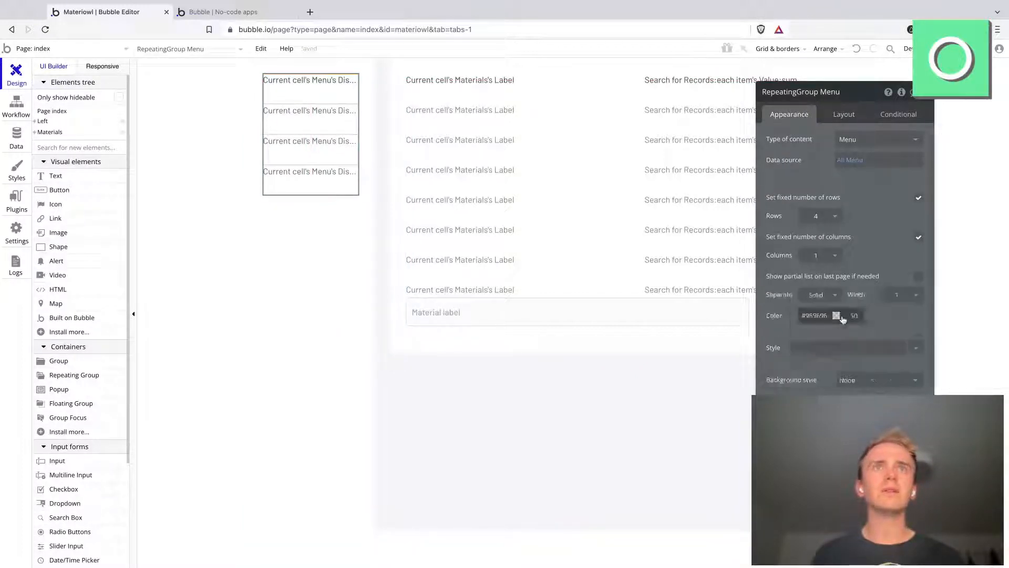
click(900, 295)
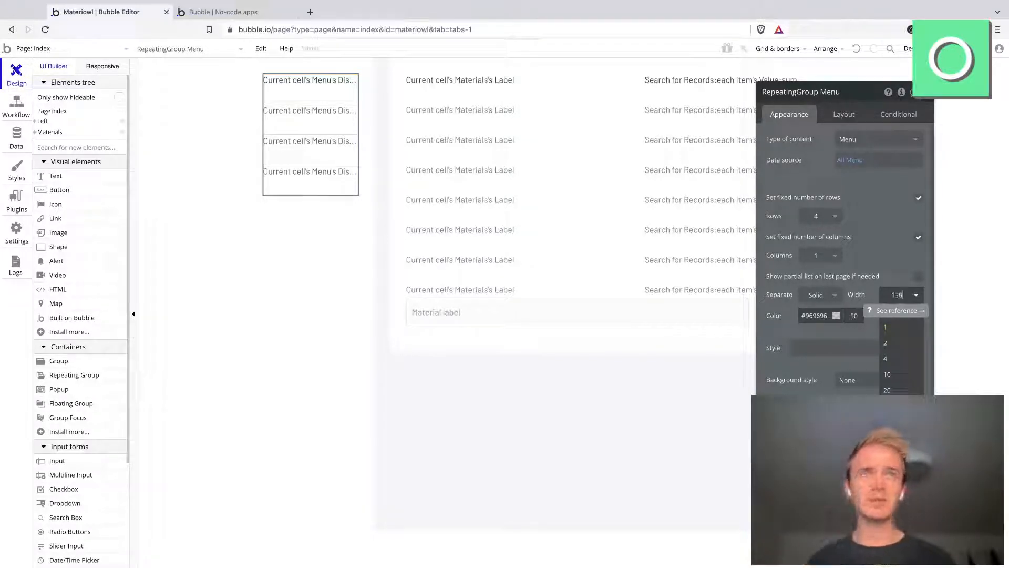
text(0)
key(Return)
double_click(899, 298)
text(30)
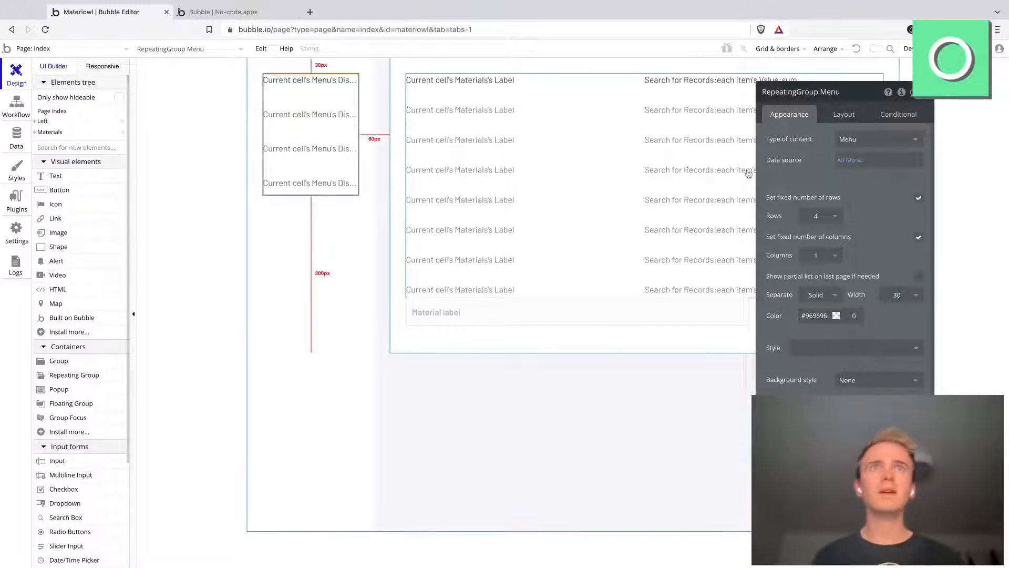
Step: Remove the fixed number of rows from the Menu repeating group and set its minimum row height to 0 px
click(293, 83)
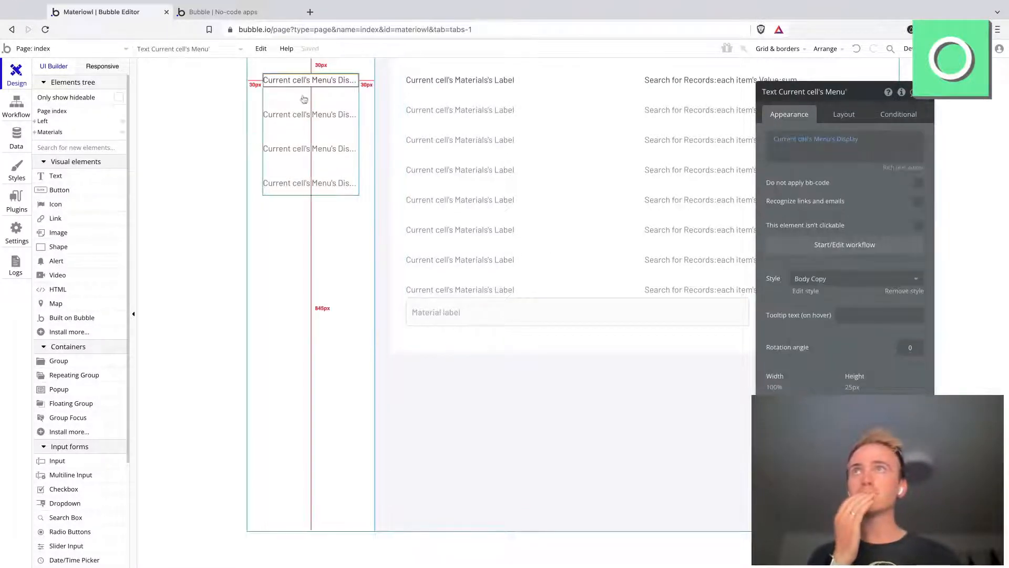
click(317, 118)
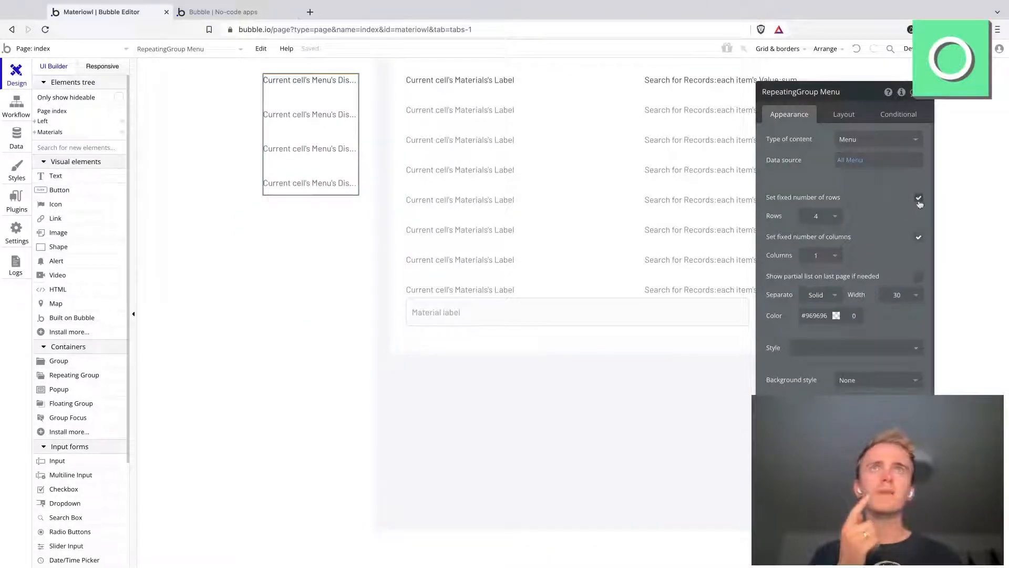
click(918, 198)
double_click(847, 216)
text(0)
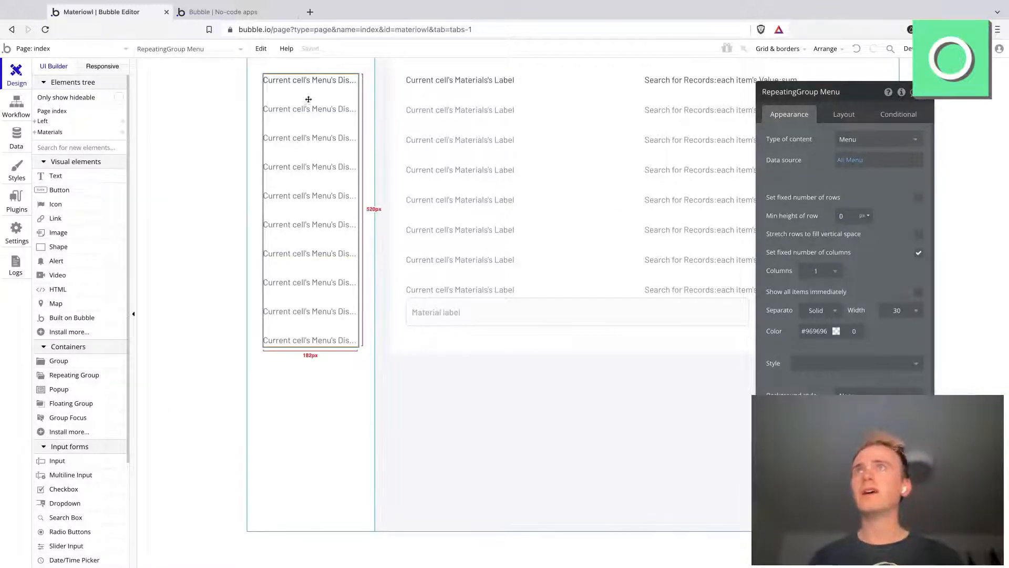
click(316, 81)
click(319, 110)
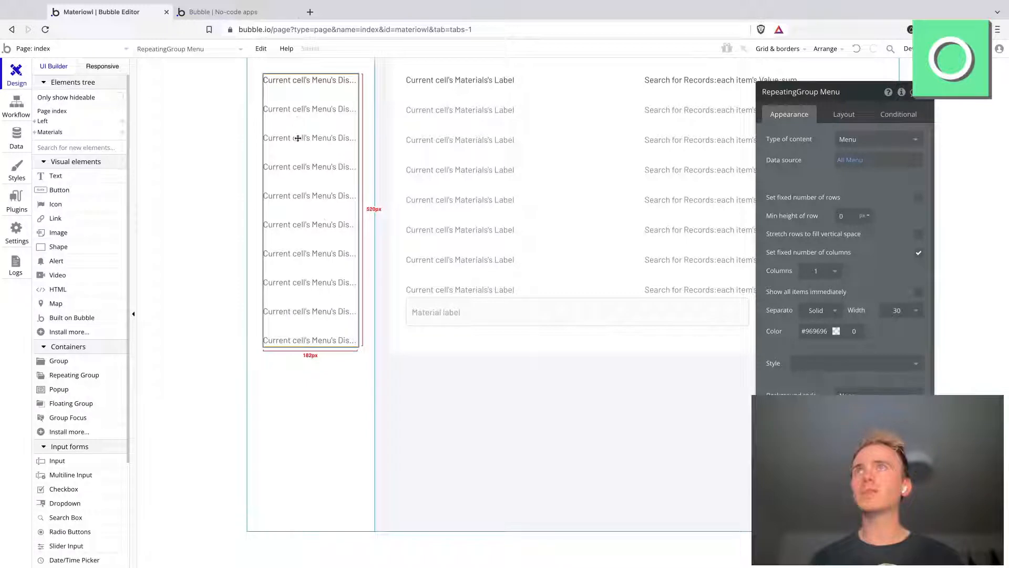
click(314, 82)
Step: Reload the app preview to check the sidebar menu, and return to the Bubble editor
click(242, 18)
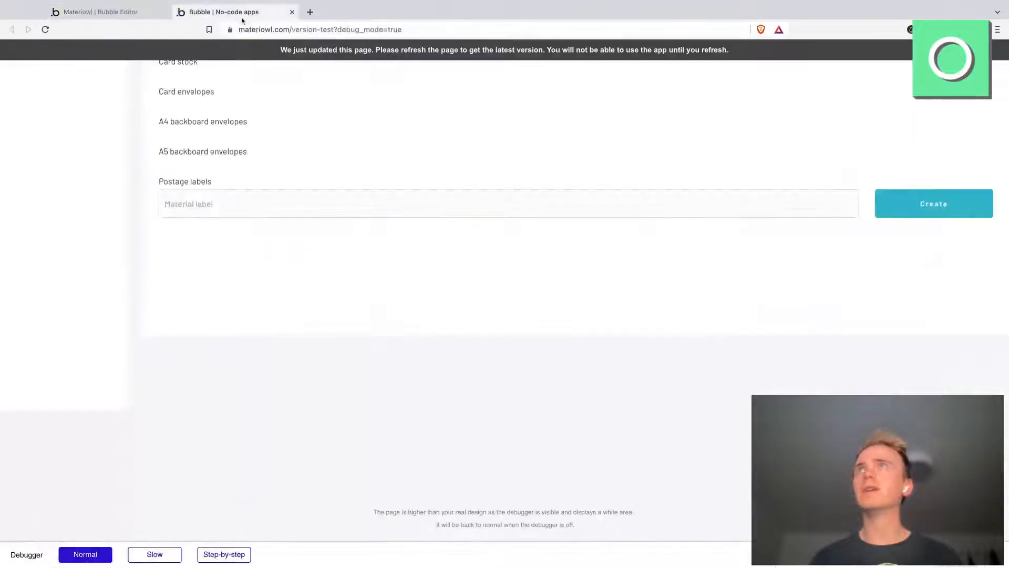
click(253, 25)
key(Return)
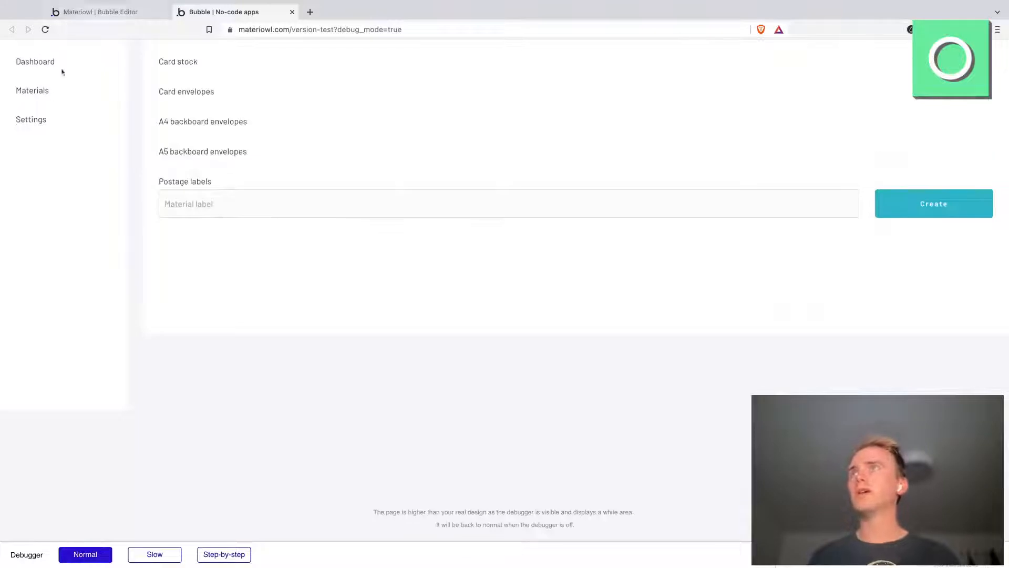
click(105, 11)
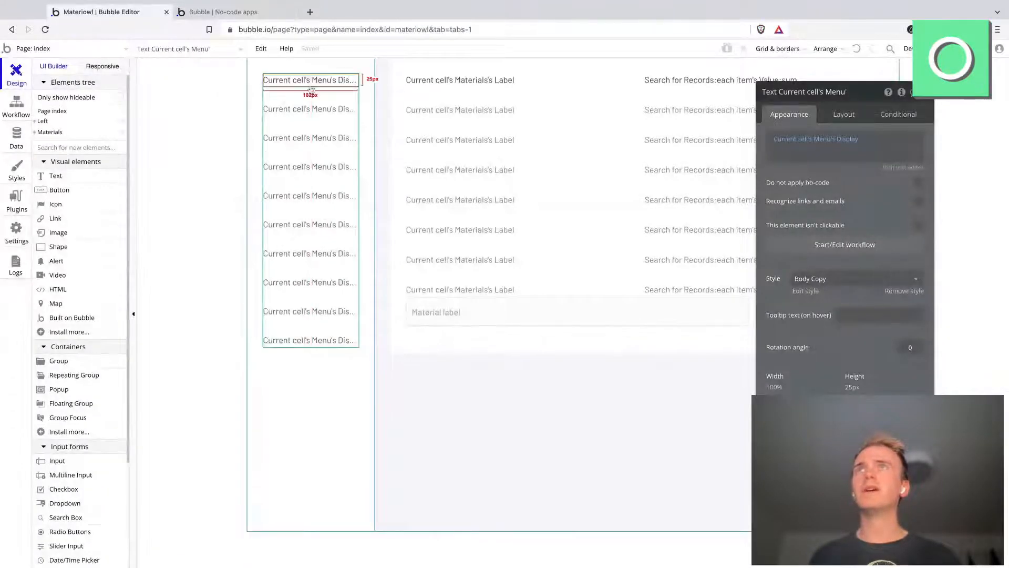
Step: Set the top padding of the Left group to 60 px
click(318, 215)
click(852, 117)
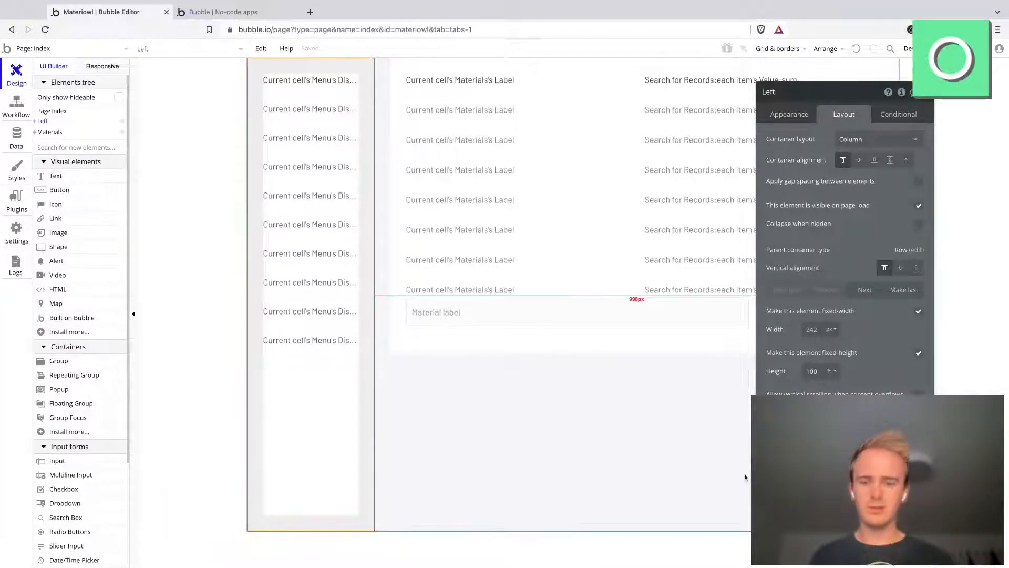
text(60)
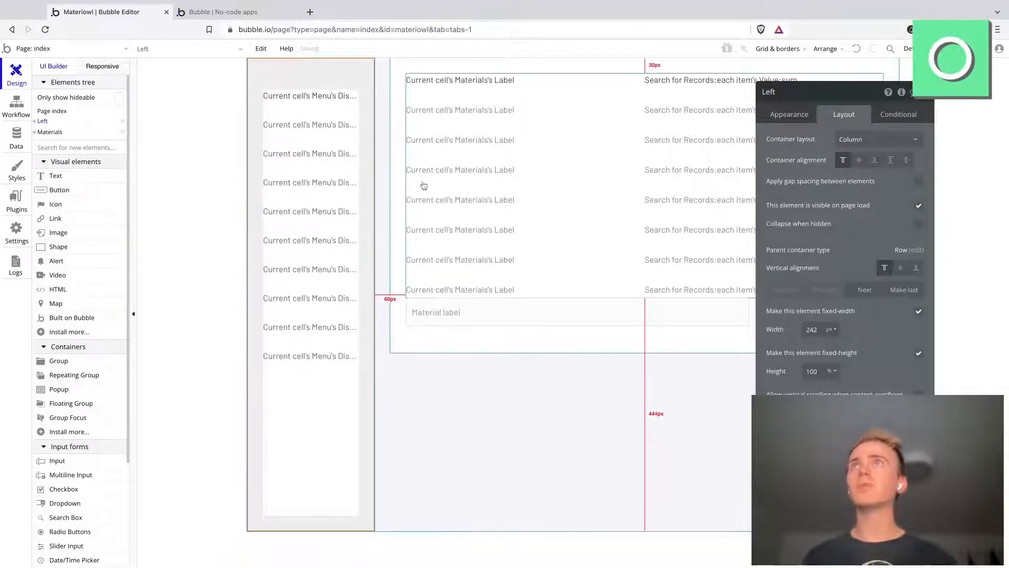
click(315, 96)
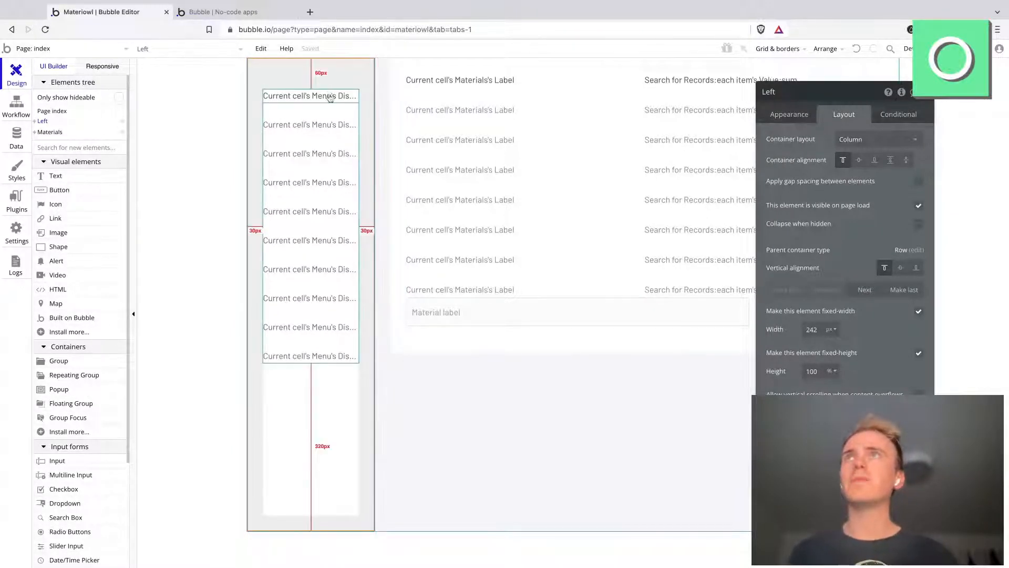
click(214, 11)
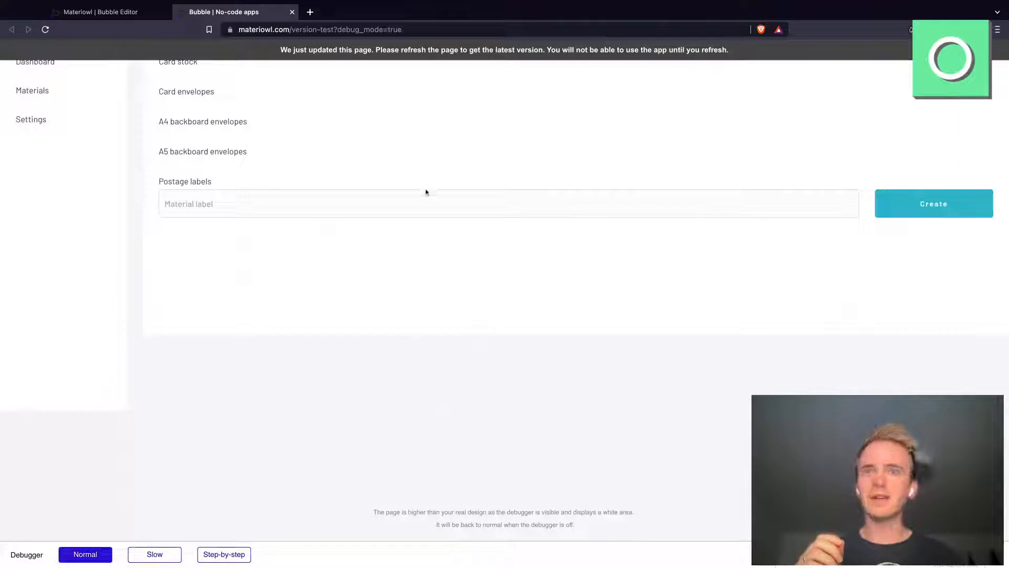
click(145, 18)
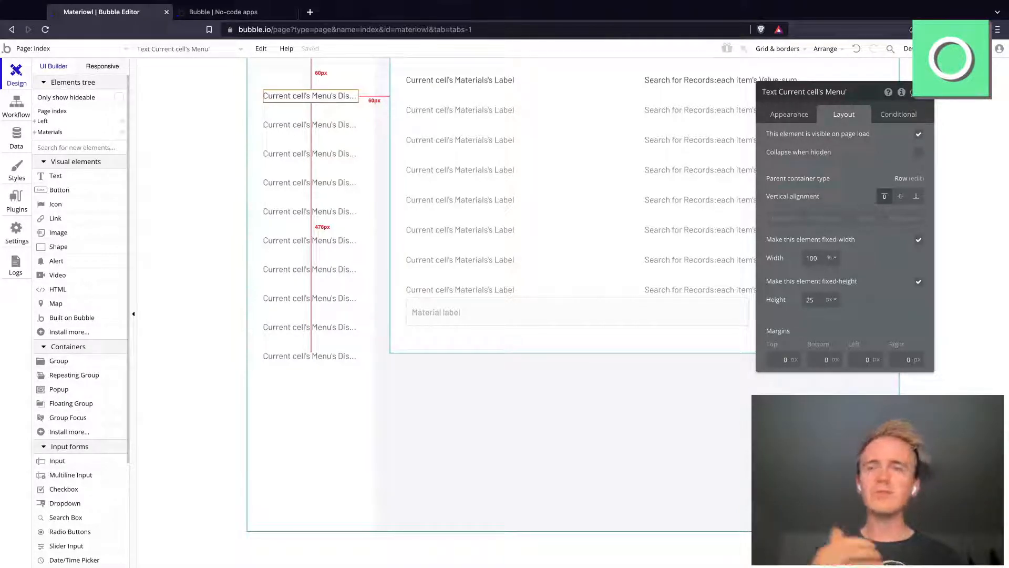
click(247, 11)
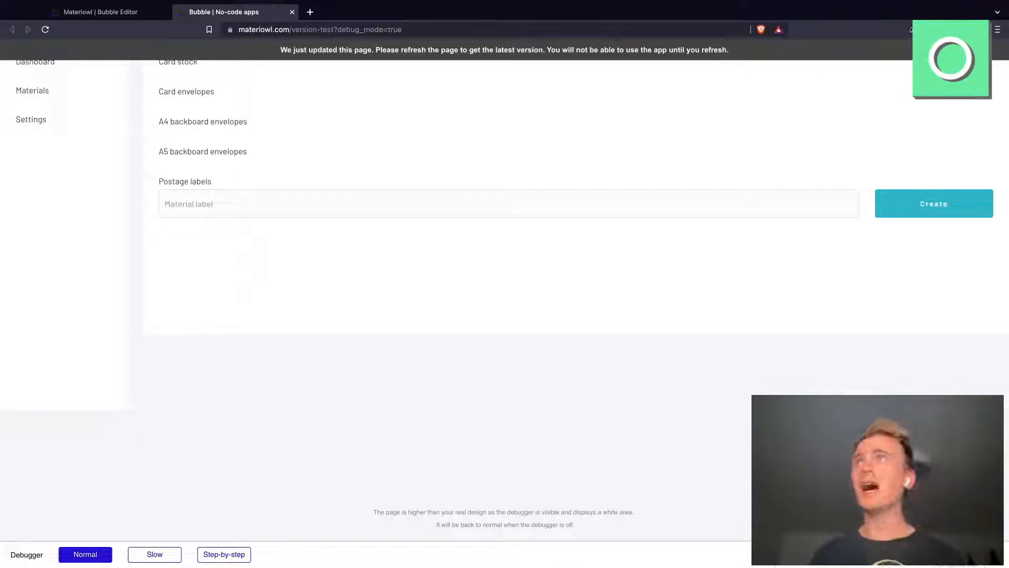
click(130, 14)
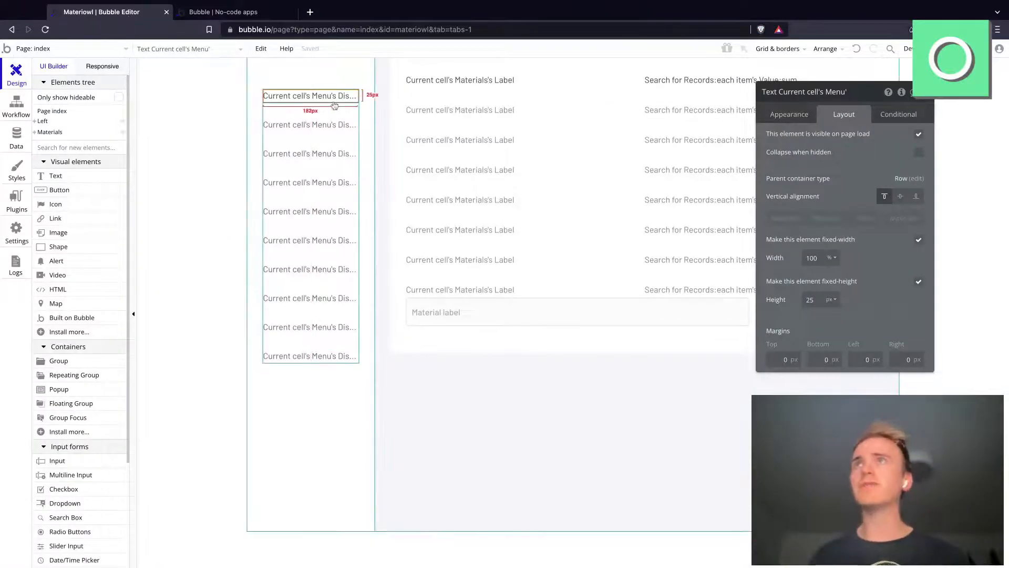
Step: Create a workflow for when the menu text is clicked, with a Make changes to current user action
click(797, 115)
click(828, 236)
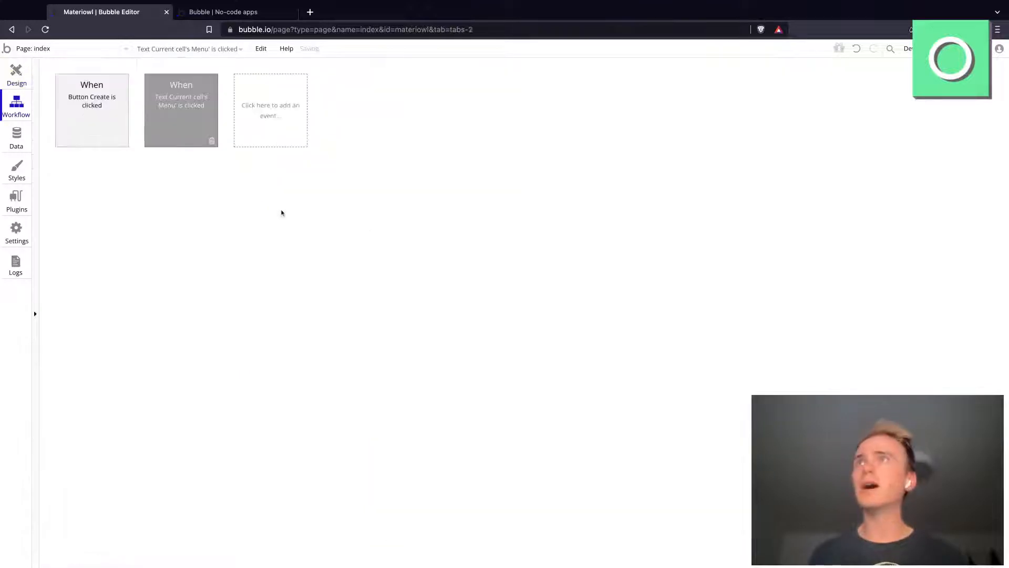
click(110, 185)
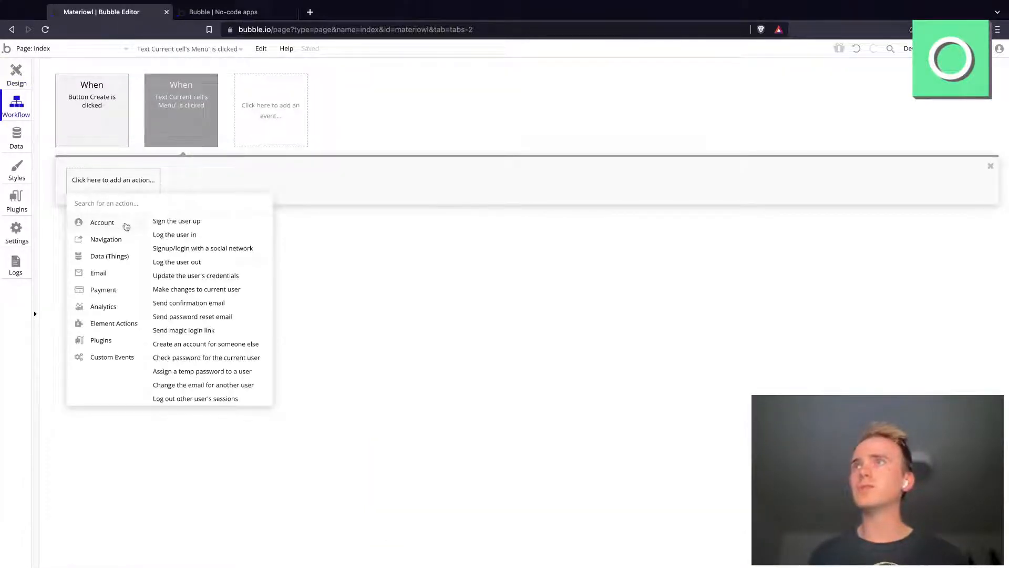
click(208, 290)
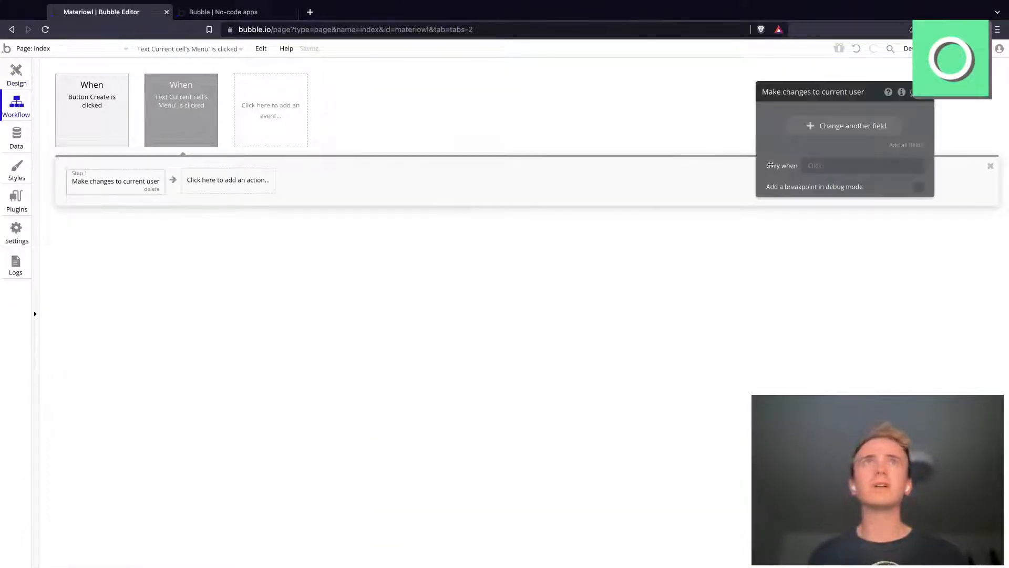
Step: Create a user field named Menu of type Menu in this action and set it to Current cell's Menu
click(810, 129)
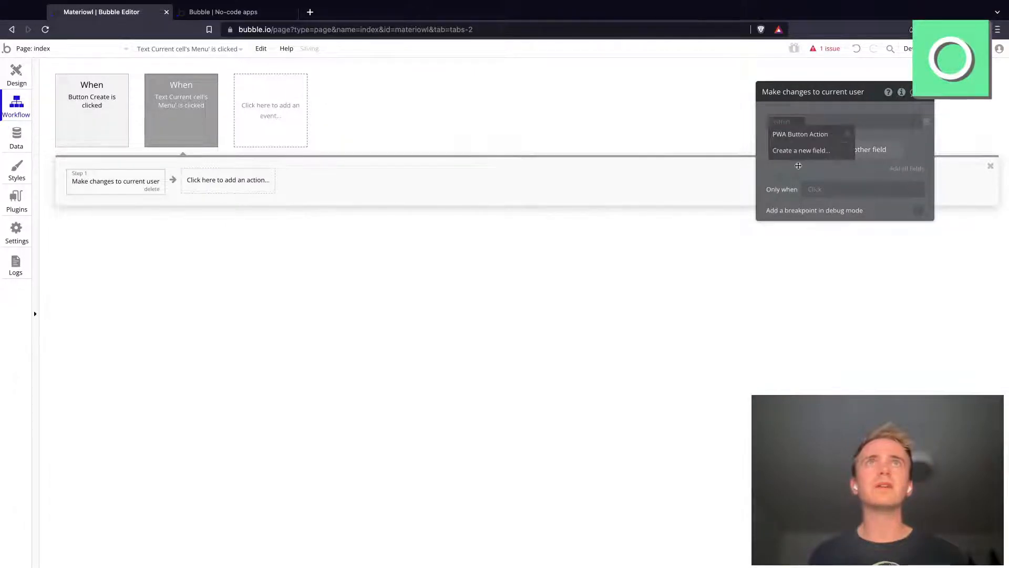
click(799, 152)
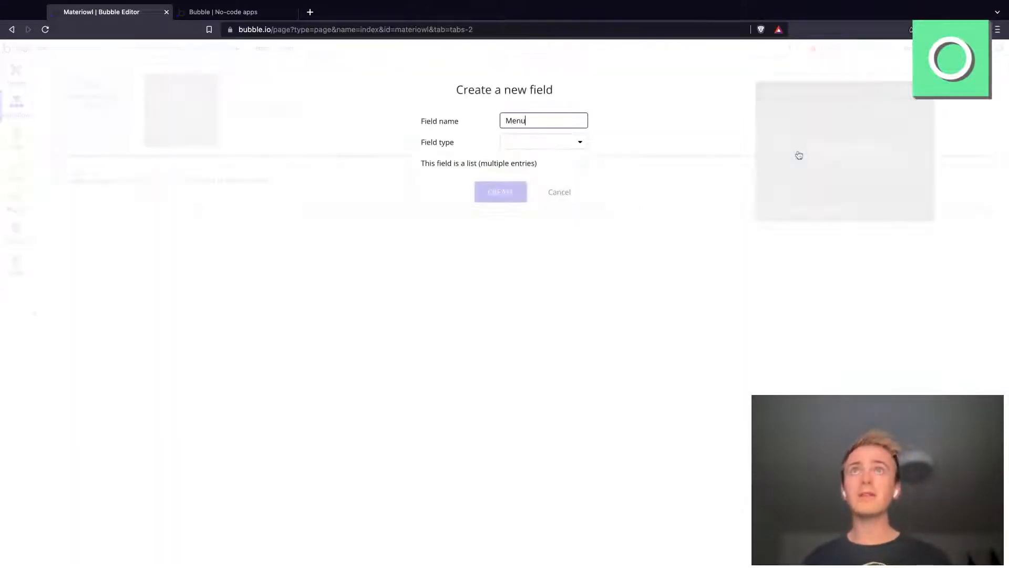
click(518, 152)
text(Menu)
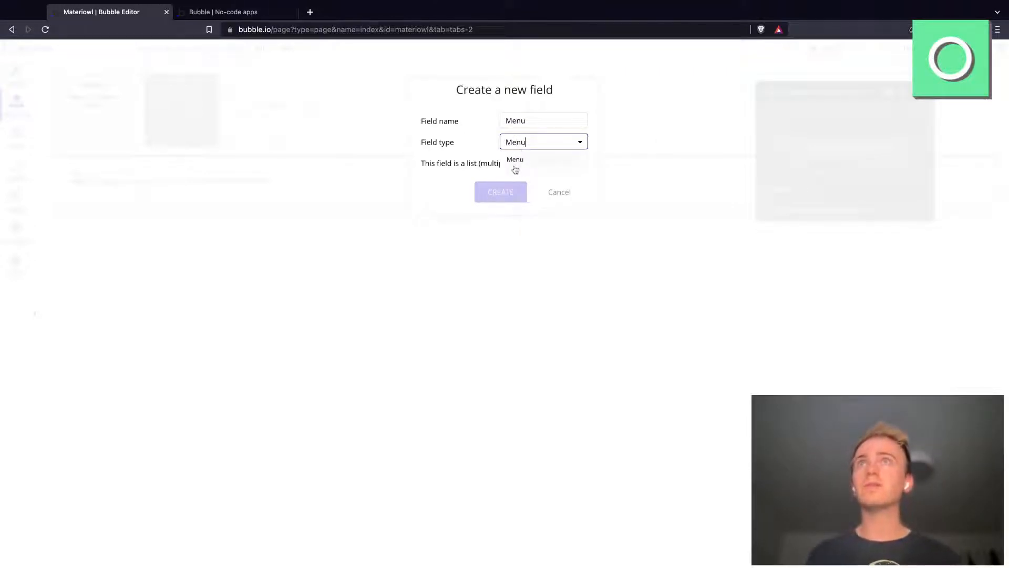
click(515, 164)
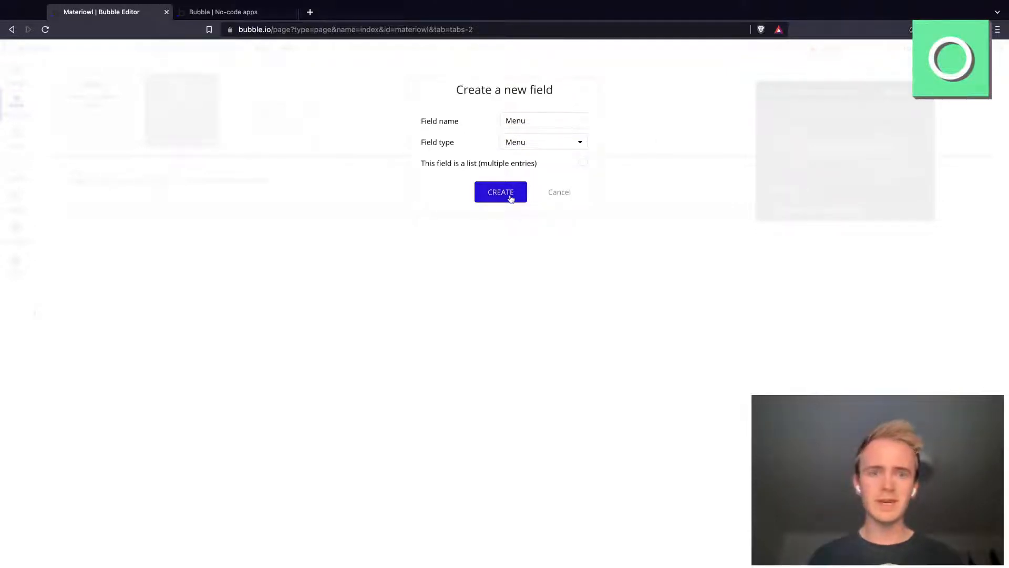
click(509, 197)
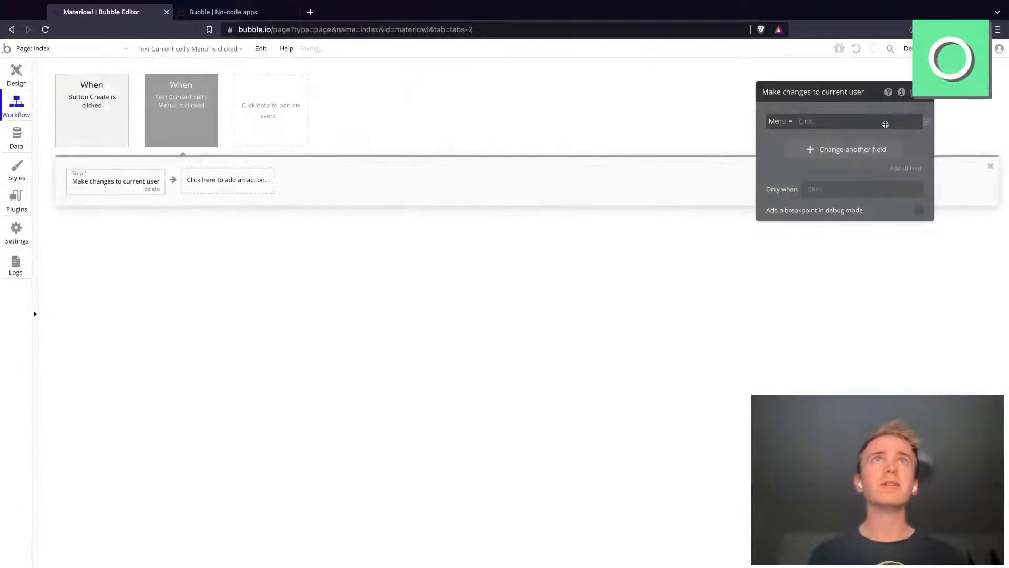
click(808, 122)
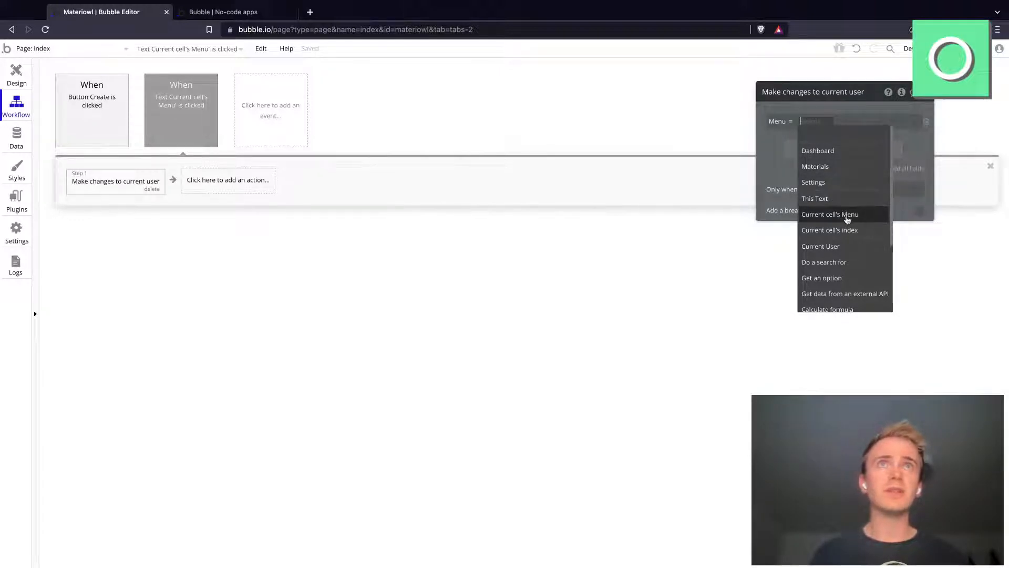
click(839, 215)
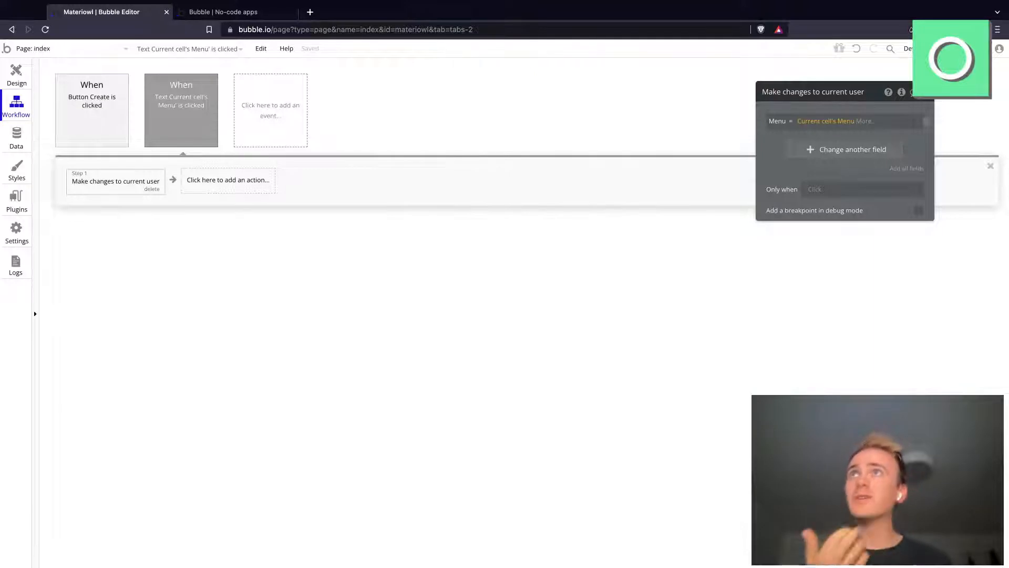
click(198, 10)
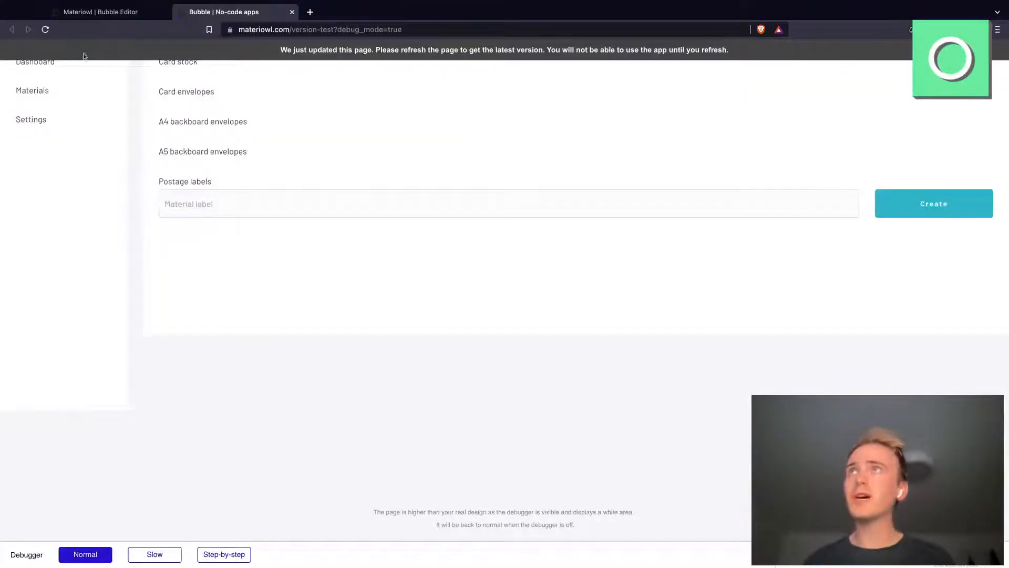
click(106, 14)
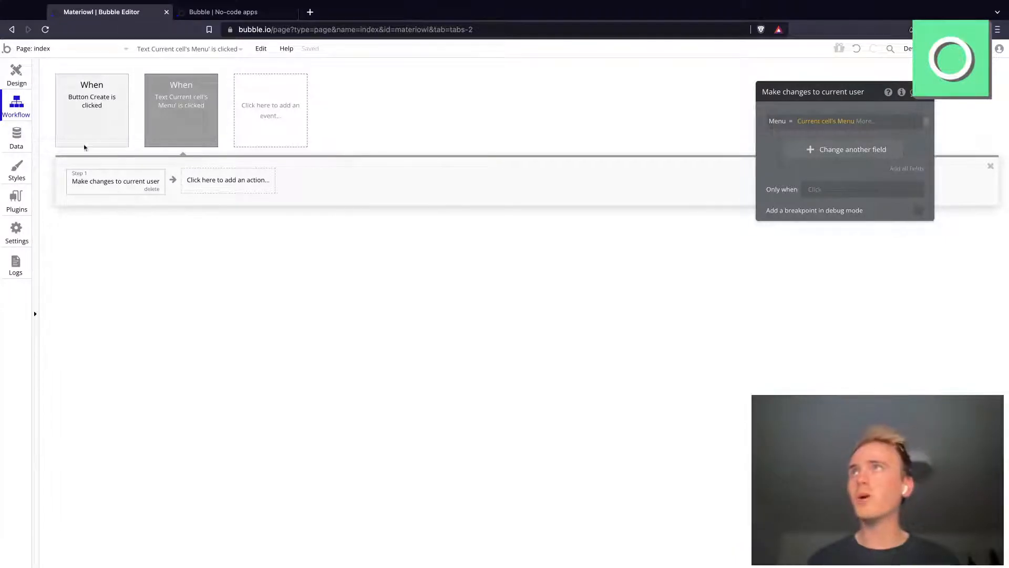
Step: Return to the index page design and duplicate the Materials group
click(16, 78)
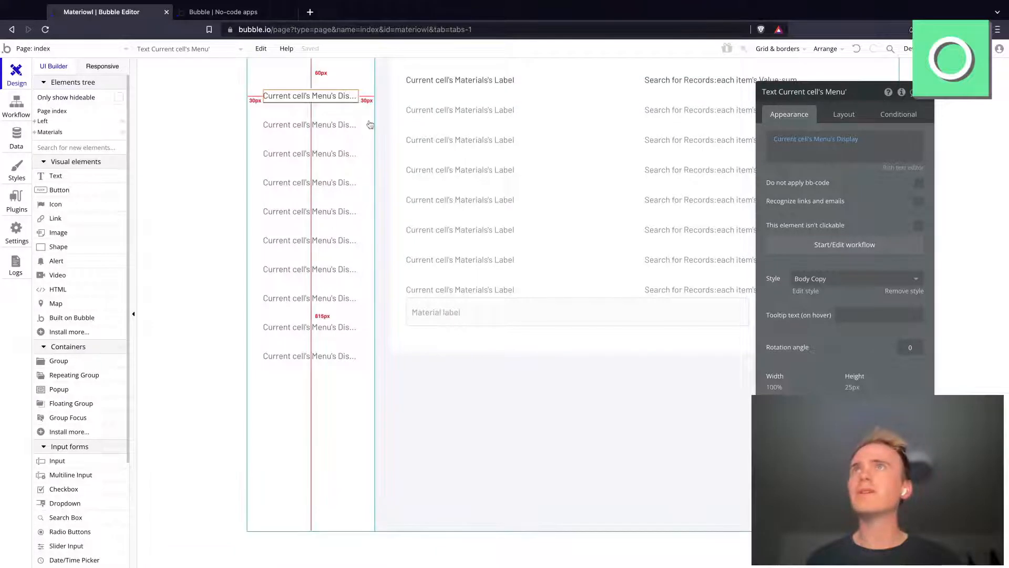
click(403, 98)
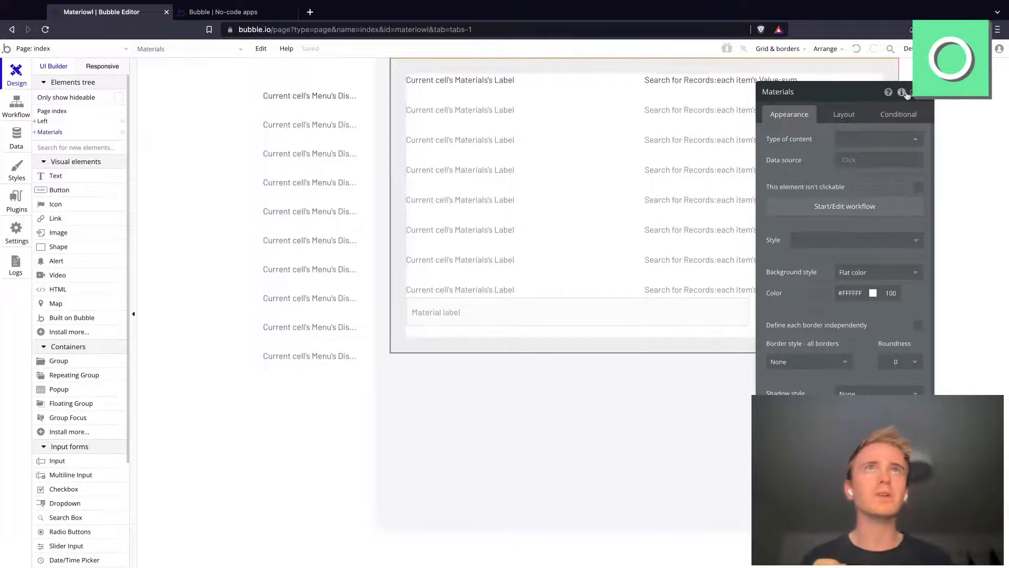
click(889, 116)
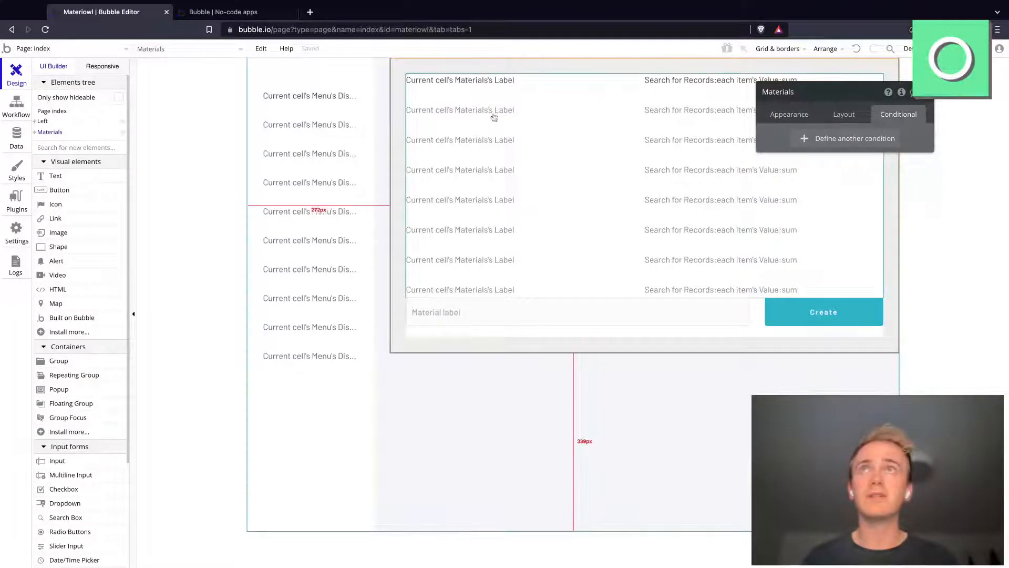
click(788, 114)
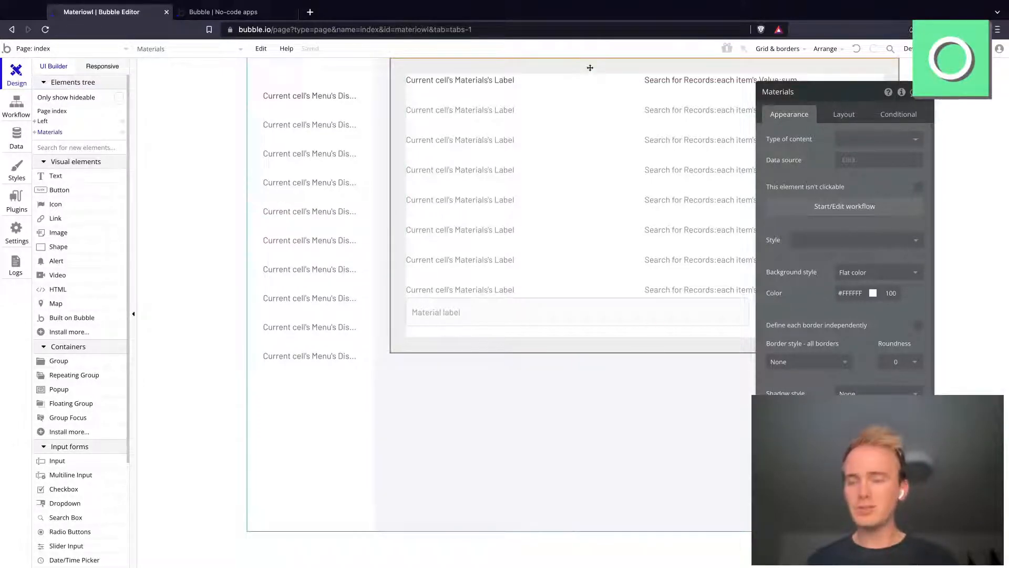
key(ctrl+v)
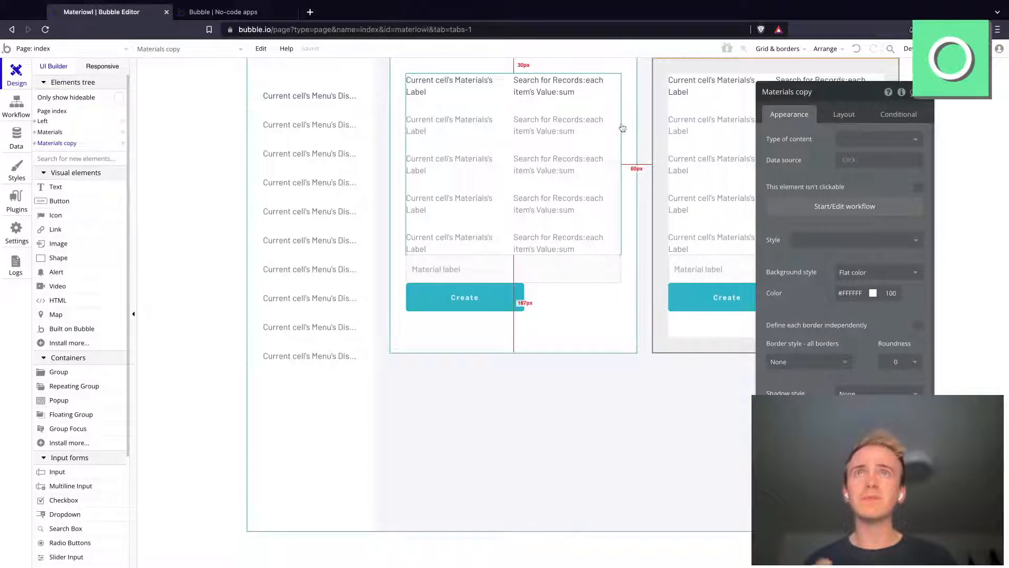
Step: Group the Materials group and its copy together in a Column container
click(570, 454)
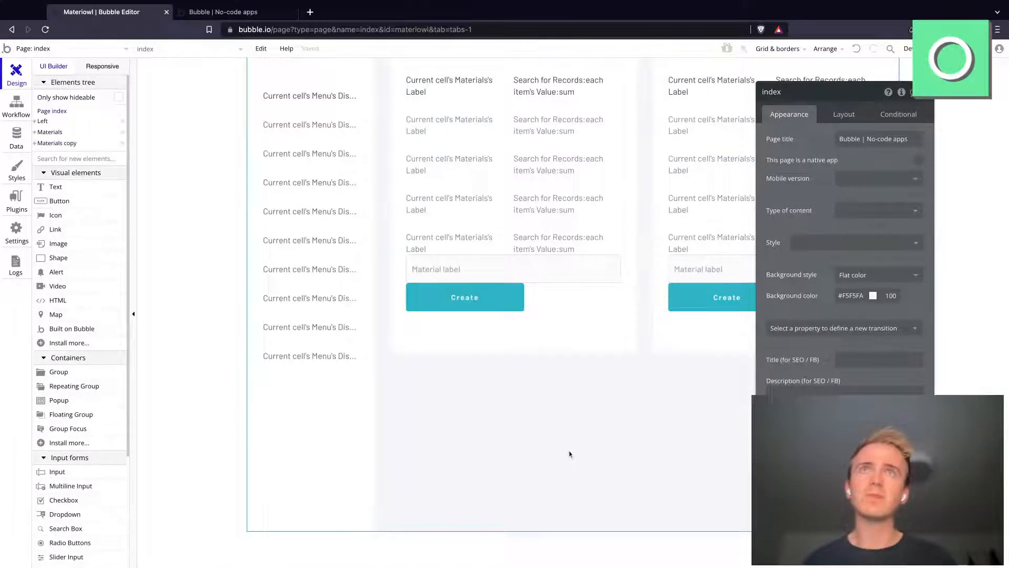
click(844, 115)
click(663, 256)
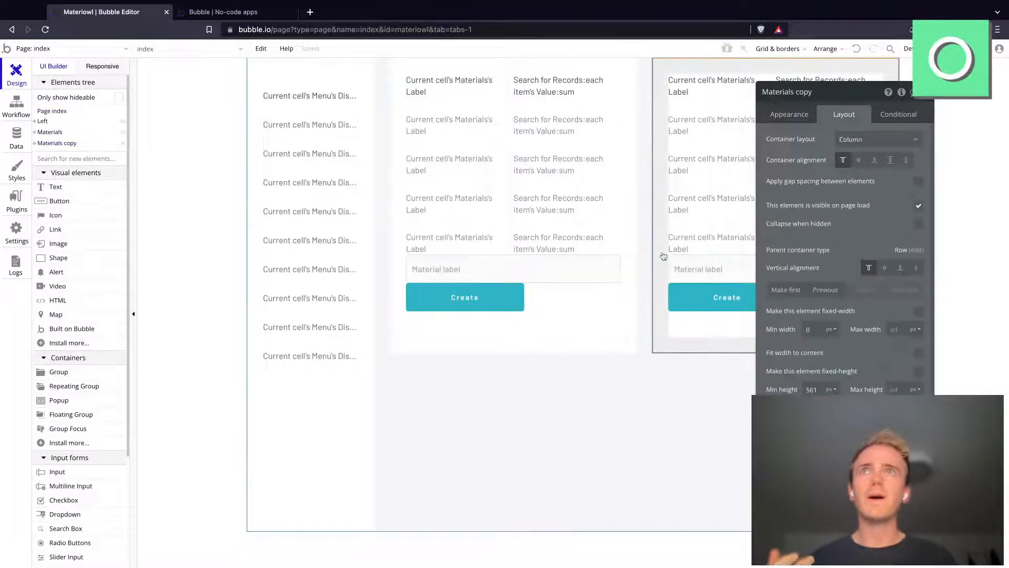
shift+click(622, 332)
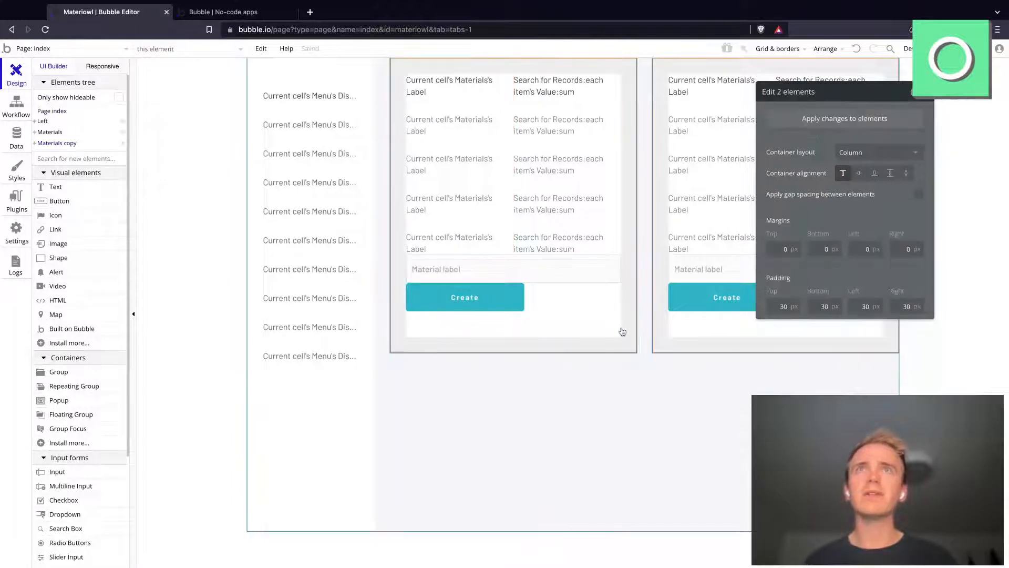
right_click(623, 331)
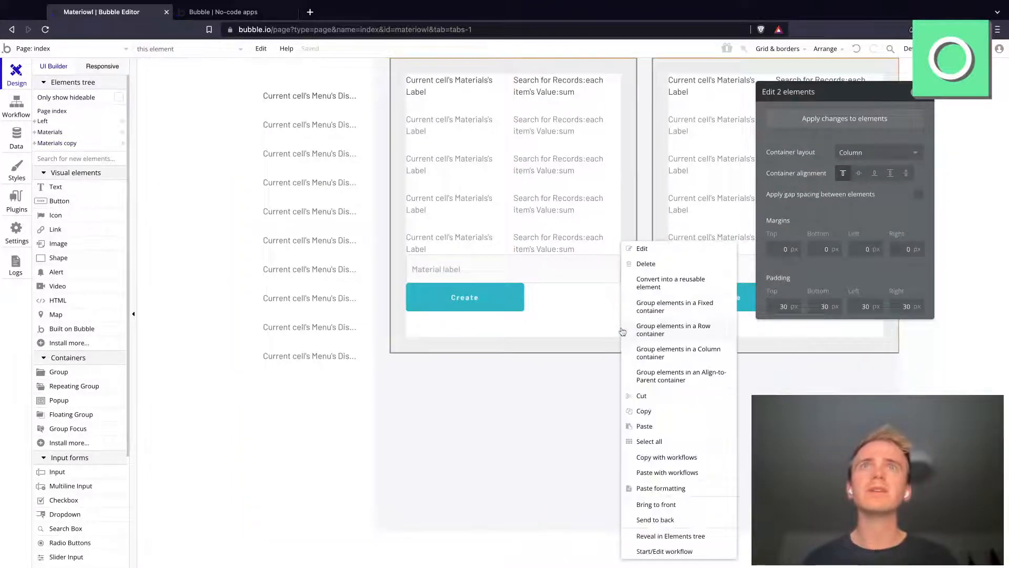
click(699, 360)
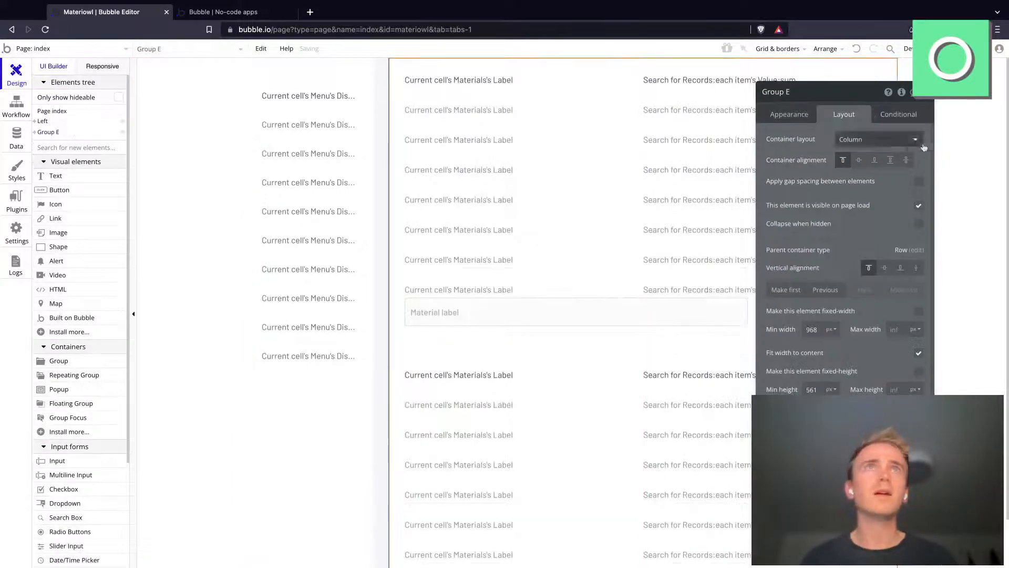
Step: Apply gap spacing to the new column container with a row gap of 30 px
click(919, 182)
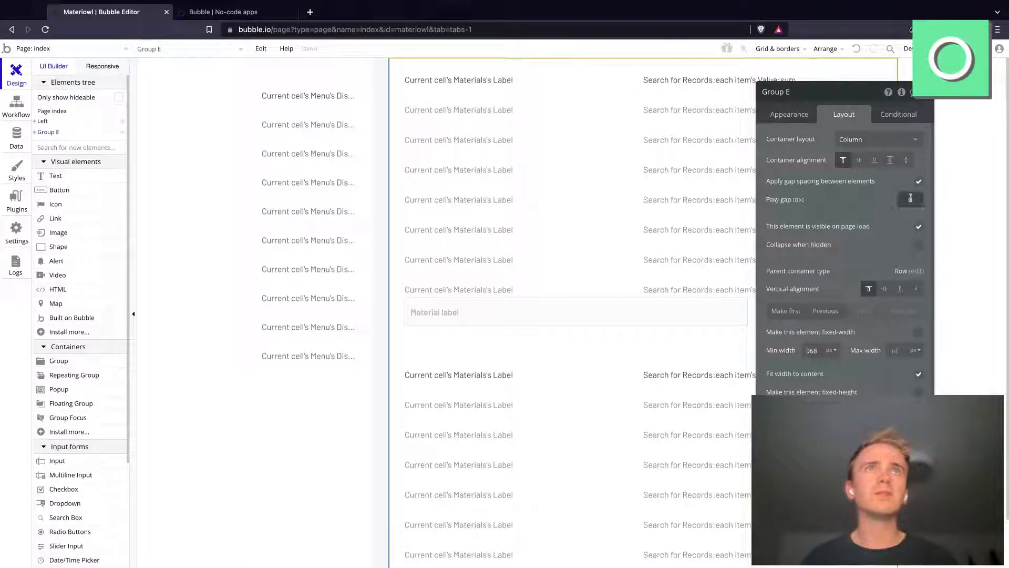
click(910, 198)
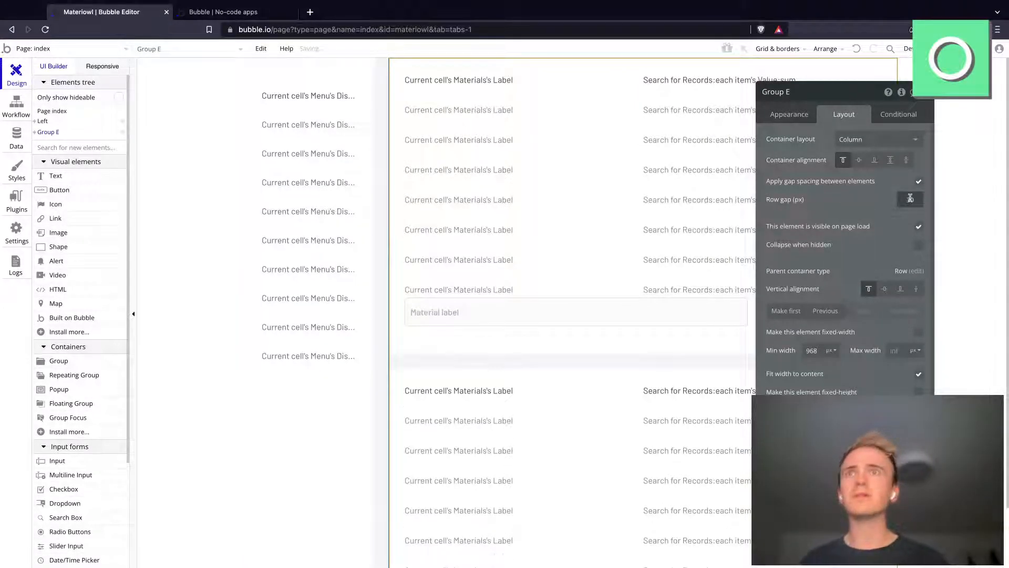
text(30)
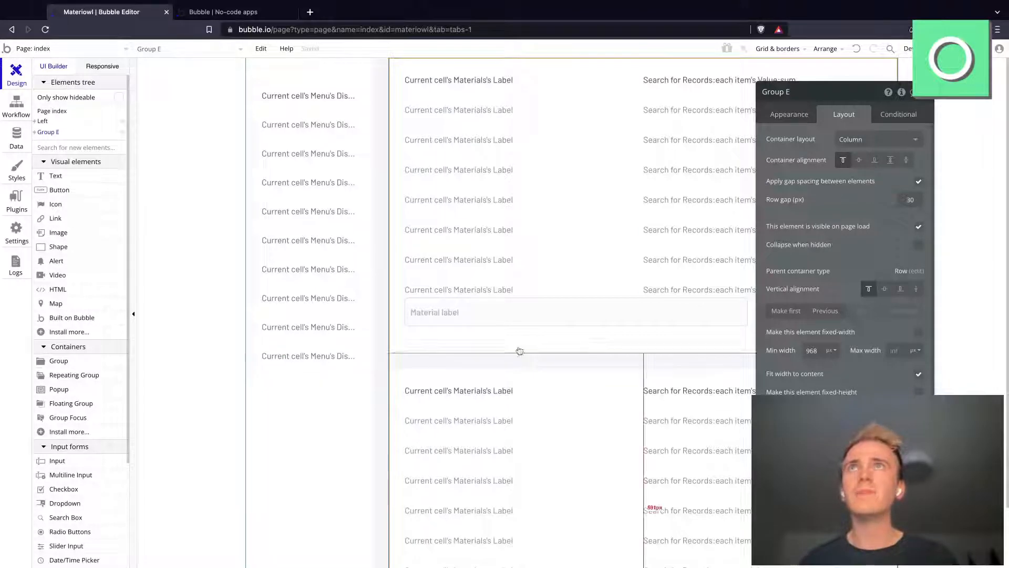
Step: Add a text element at the top of the upper materials group, above its list
click(518, 344)
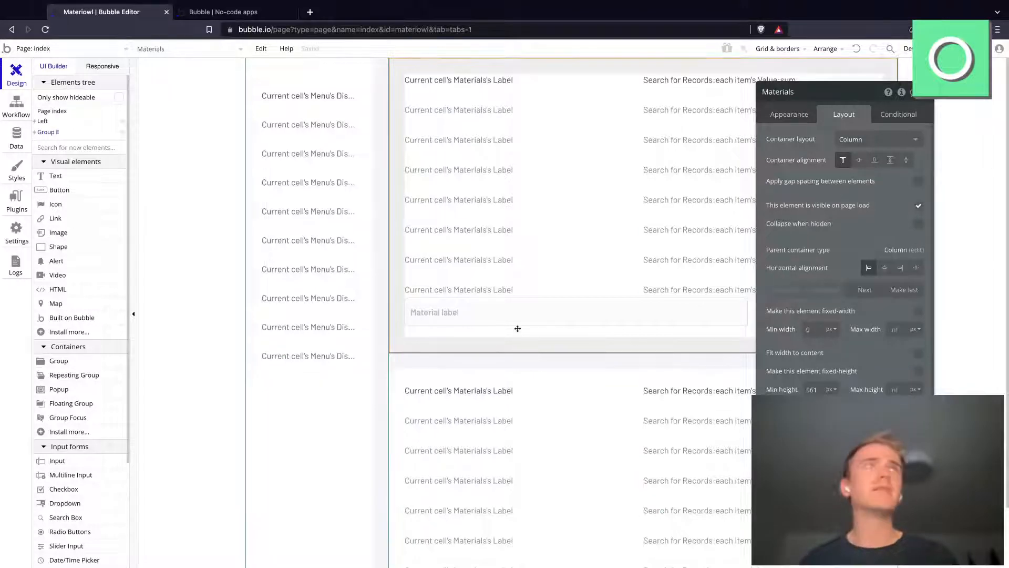
click(74, 177)
drag(436, 63, 482, 56)
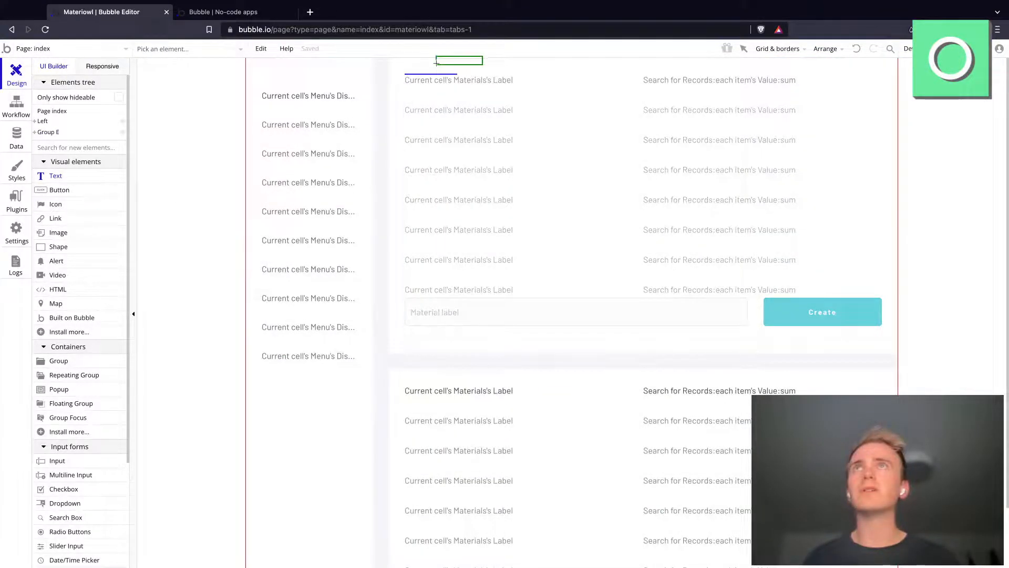
click(59, 176)
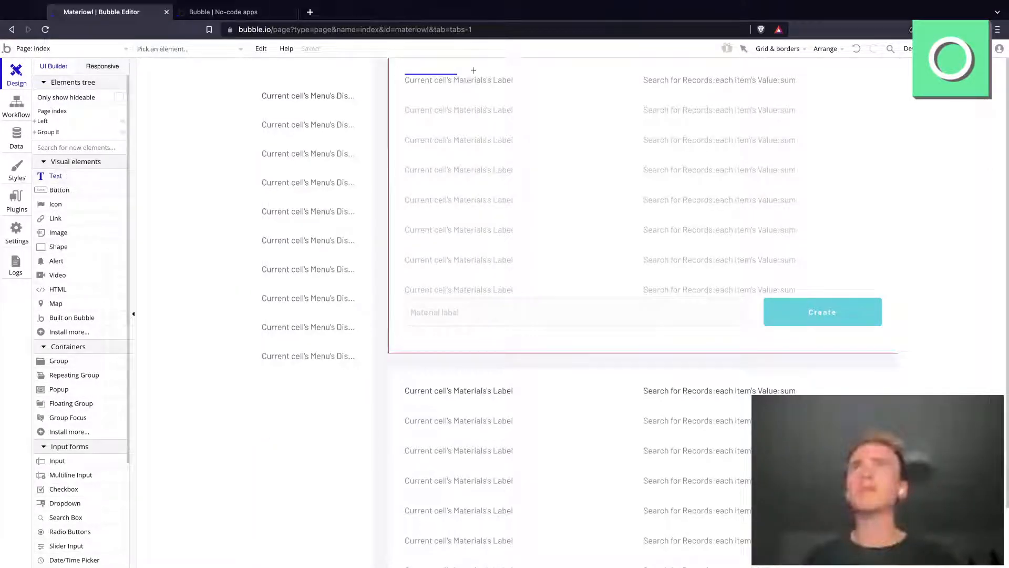
click(418, 86)
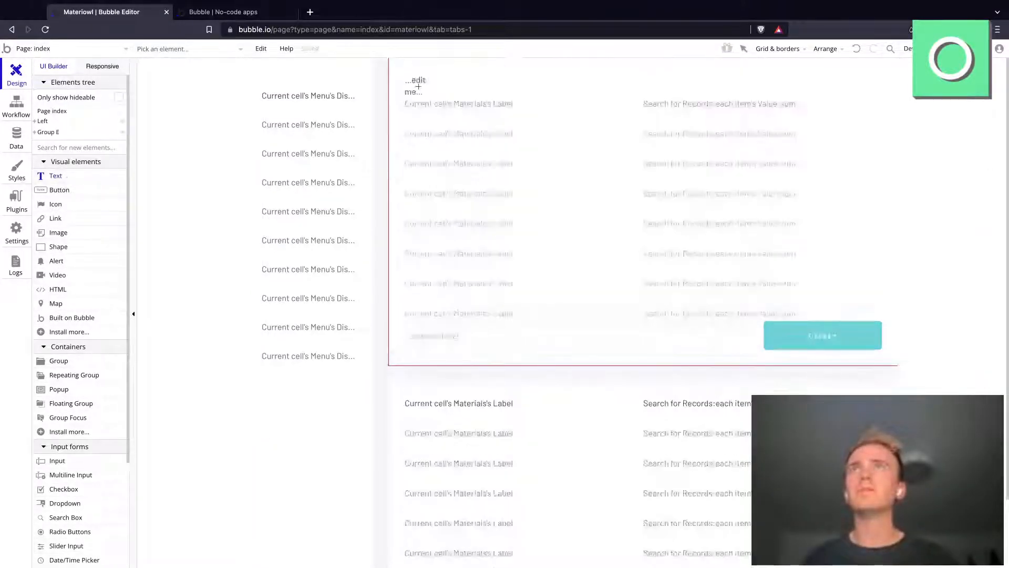
click(416, 87)
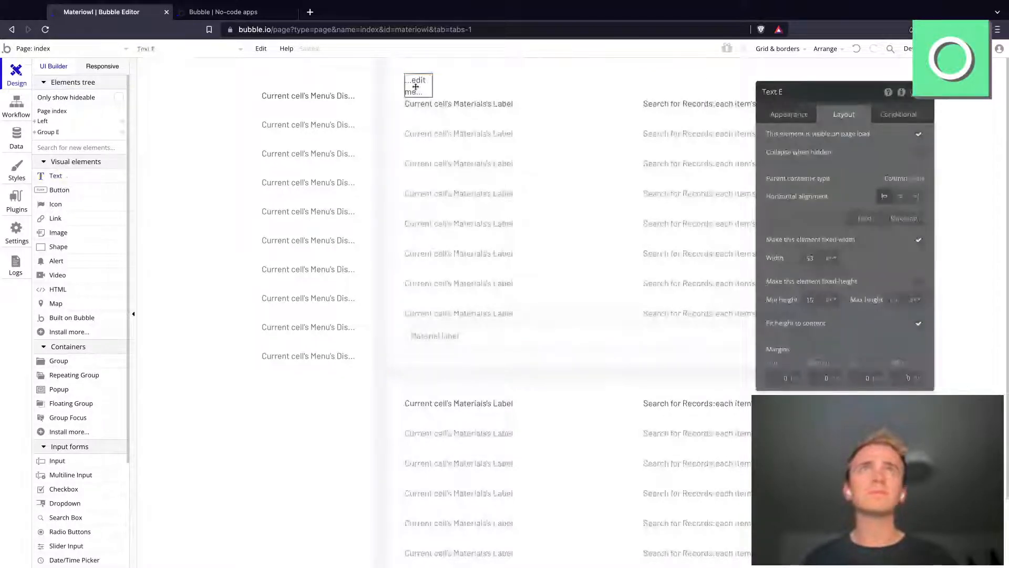
Step: Clear the new text's Body Copy style and set its font to 18 px with weight 700
click(789, 114)
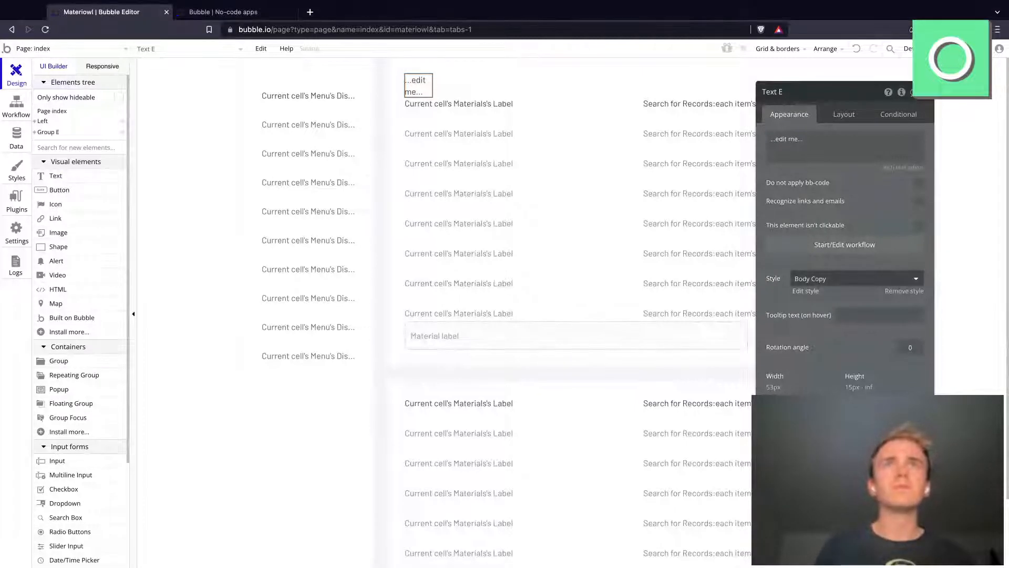
click(812, 284)
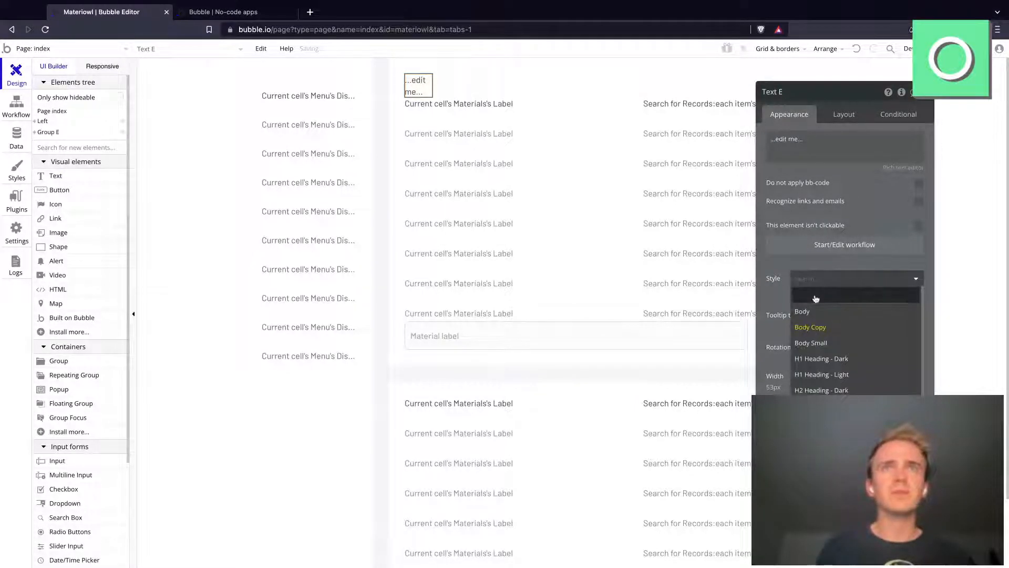
click(813, 295)
click(783, 352)
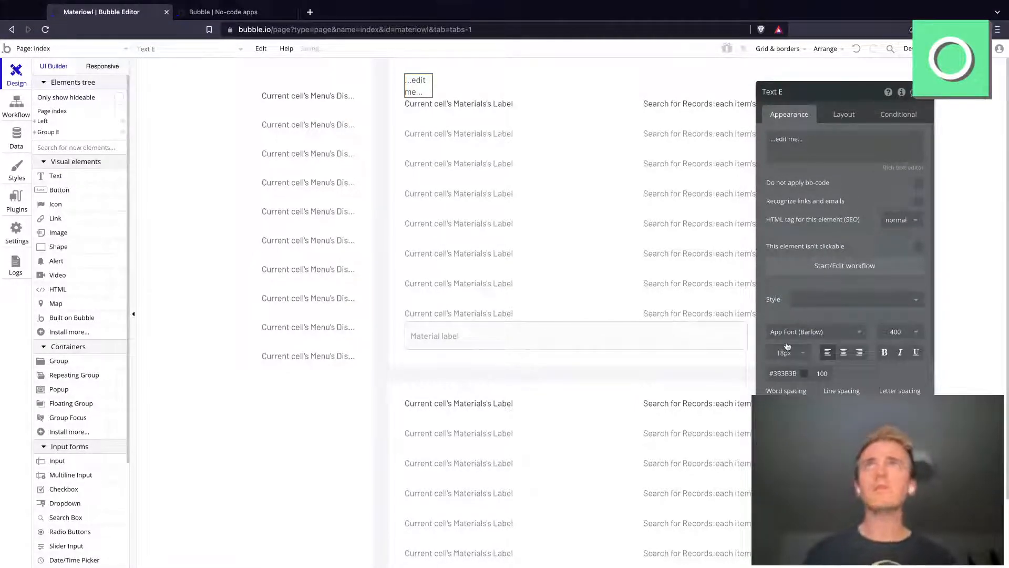
click(916, 331)
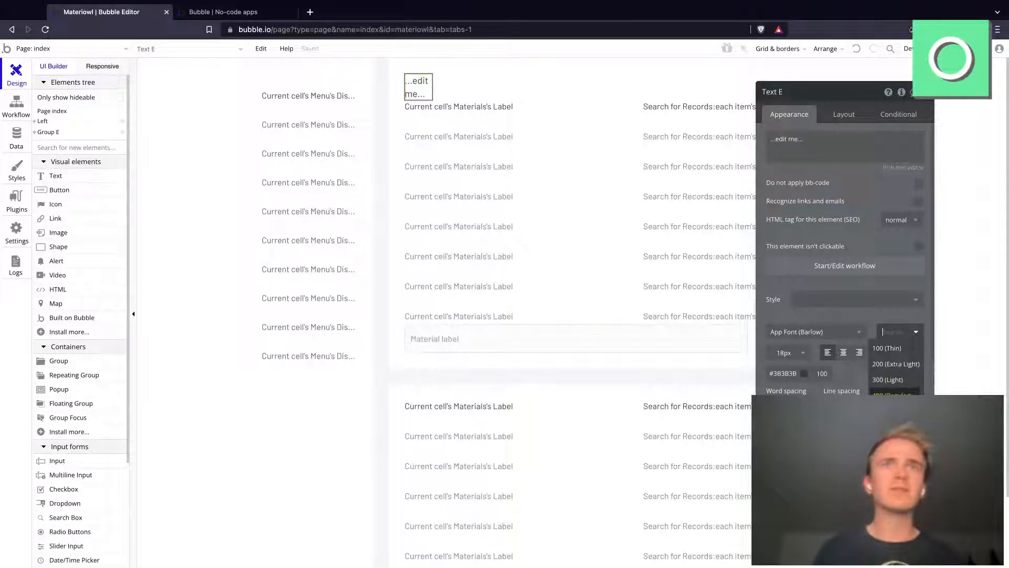
click(896, 443)
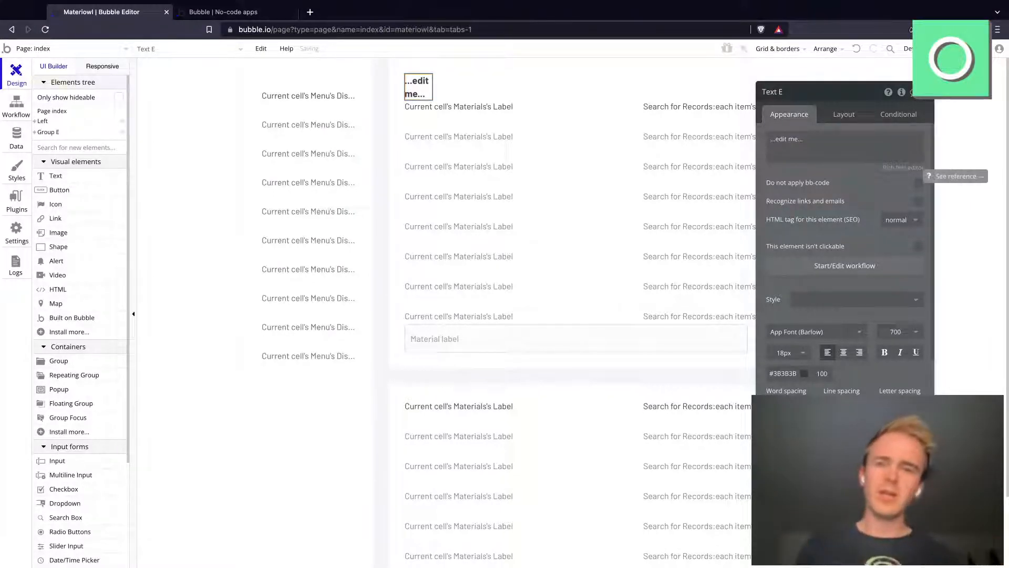
Step: Replace the new text's placeholder content with Dashboard
click(820, 141)
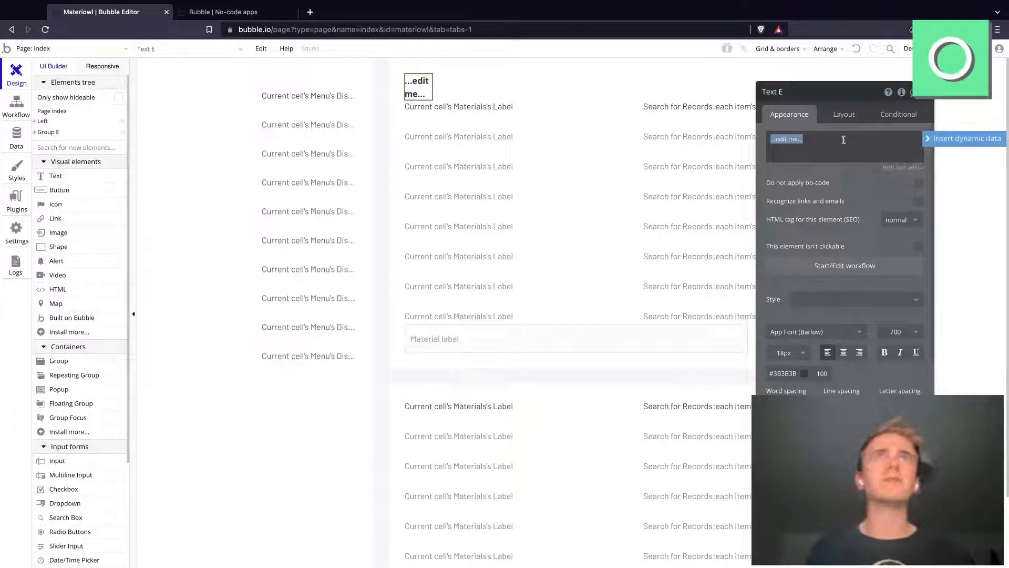
text(Dashboord)
key(Return)
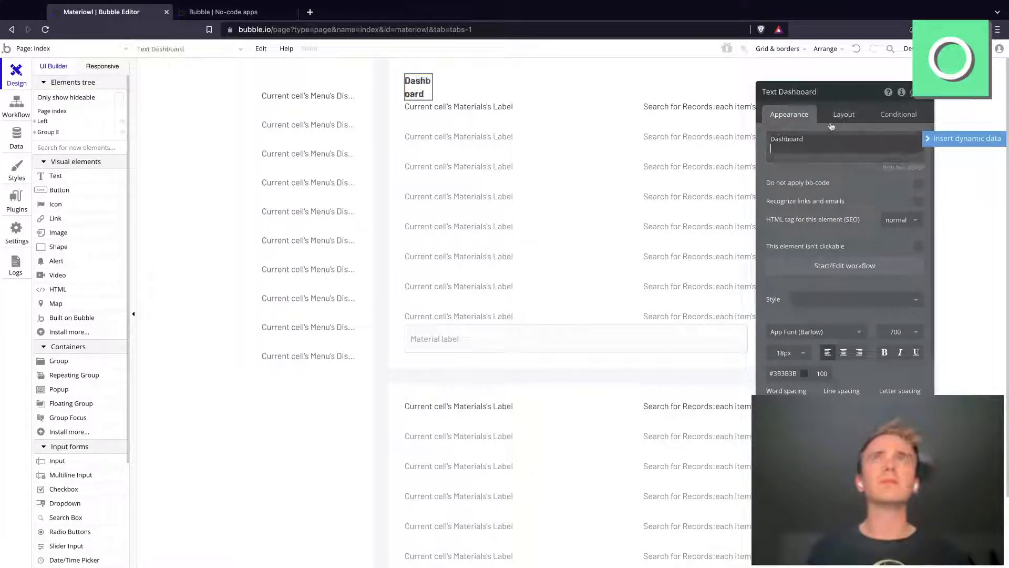
Step: Set the Dashboard heading's width to 100% and its bottom margin to 30 px
click(831, 114)
click(830, 258)
click(828, 284)
double_click(812, 258)
text(100)
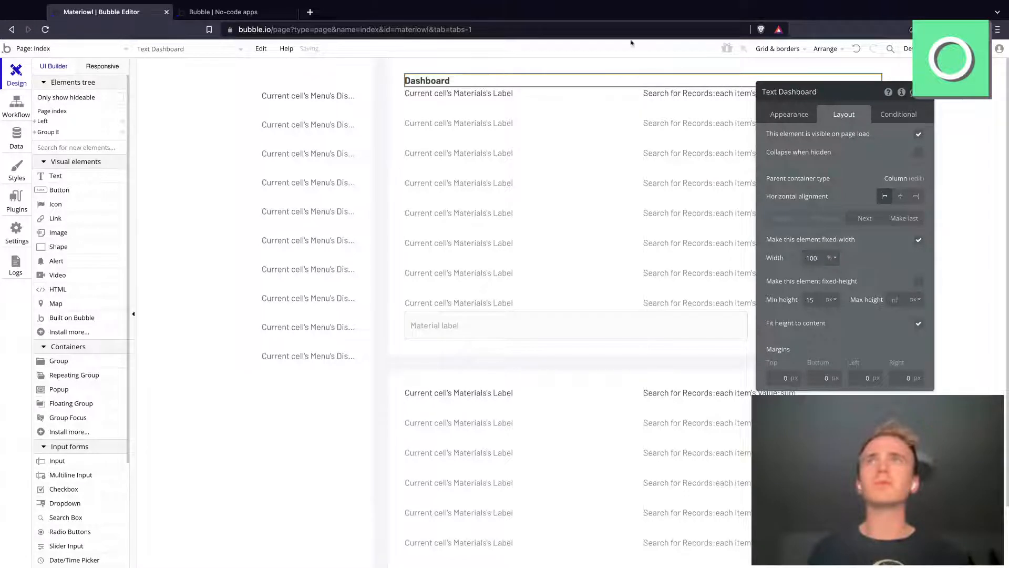
click(810, 377)
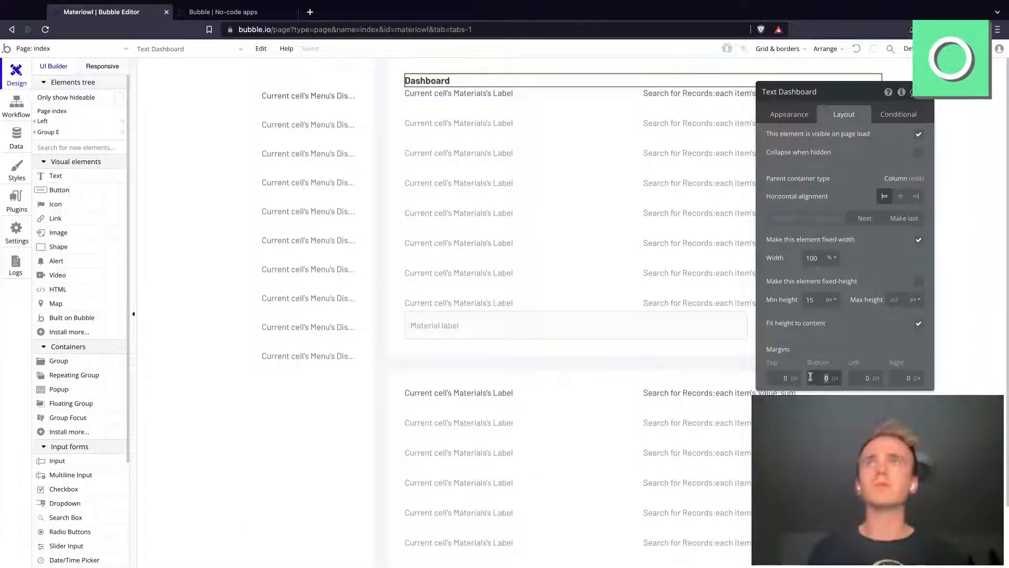
text(30)
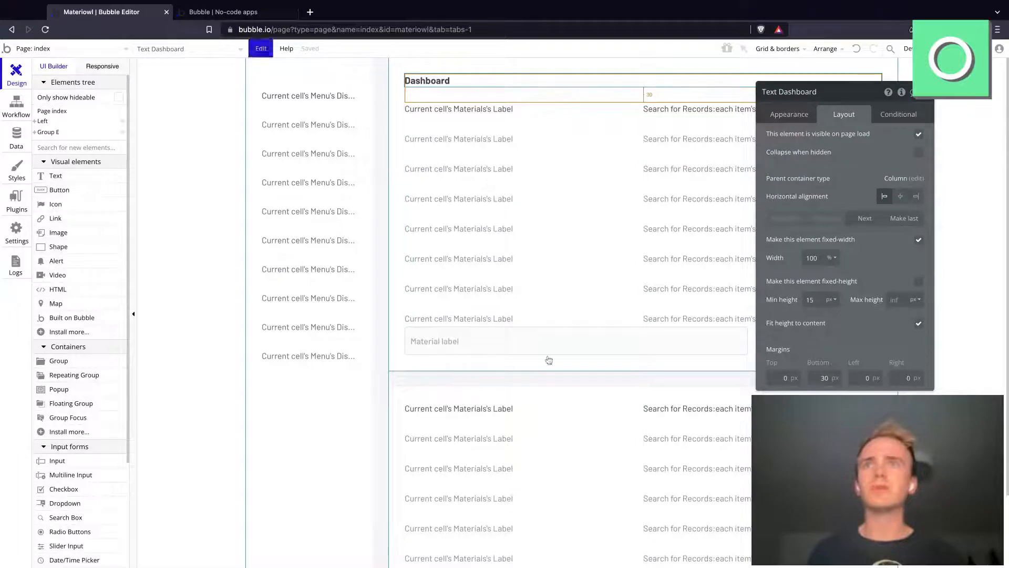
Step: Copy the Dashboard heading into the lower group and place it above that group's list
click(474, 398)
key(super+v)
scroll(478, 413, down, 3)
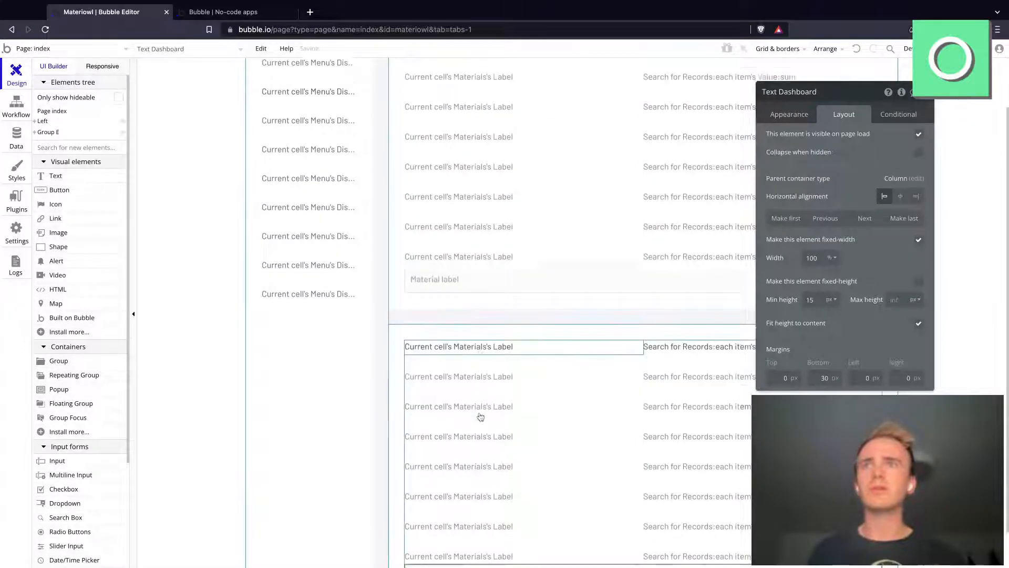
drag(443, 496, 443, 295)
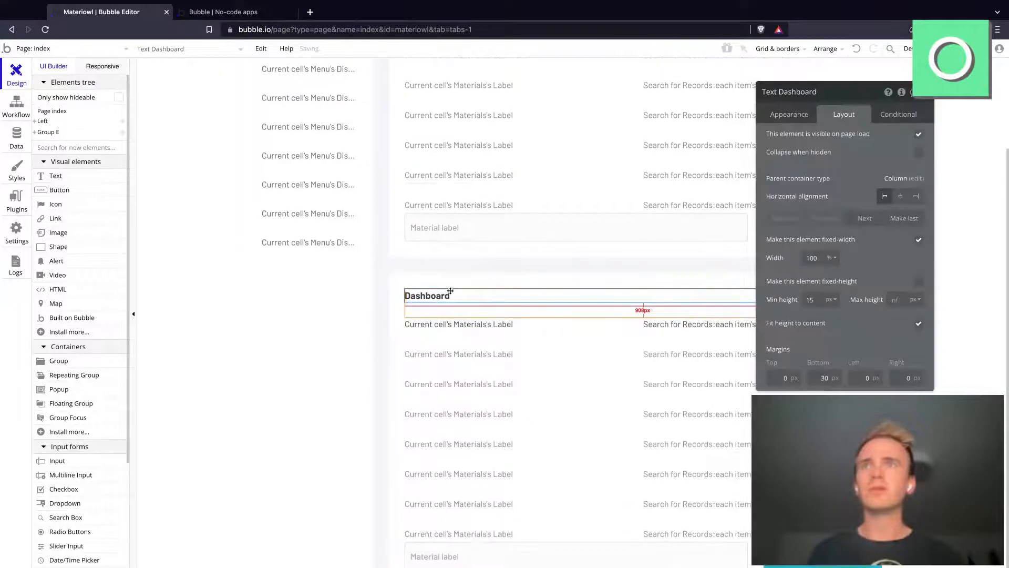
Step: Change the lower group's heading text to Materials
click(789, 117)
double_click(812, 142)
text(Materials)
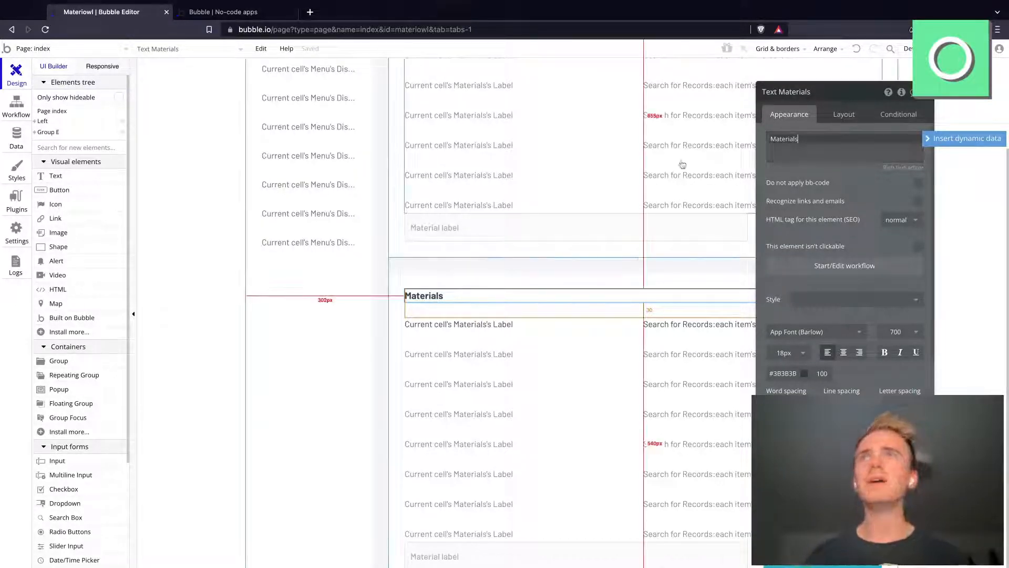
Step: Rename the lower group, Materials copy, as Materials
click(718, 129)
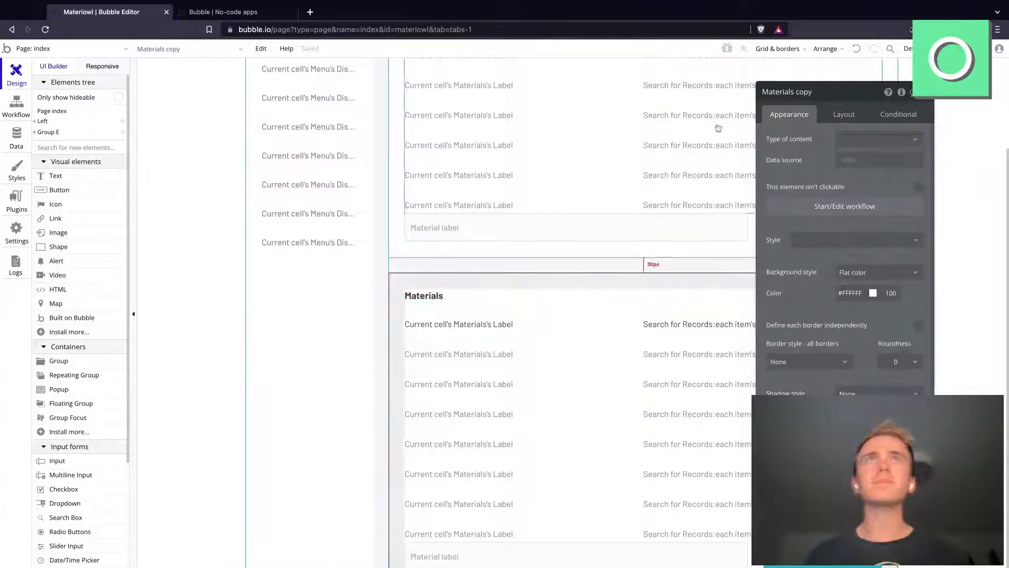
click(776, 92)
text(Mat)
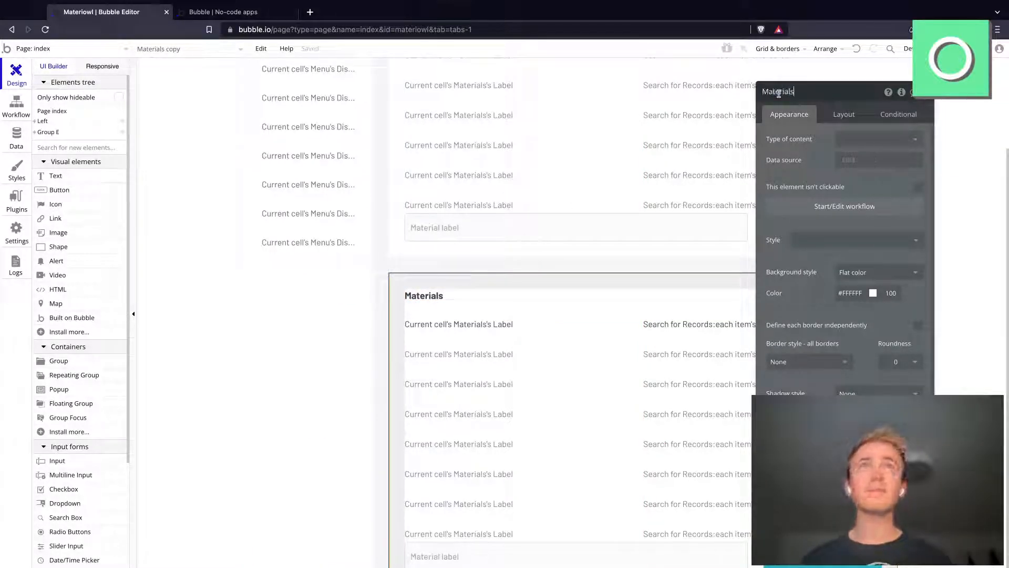
Step: Set the upper Dashboard group to collapse when hidden and animate the collapse with the Fade In/Out style
key(Return)
scroll(569, 153, up, 3)
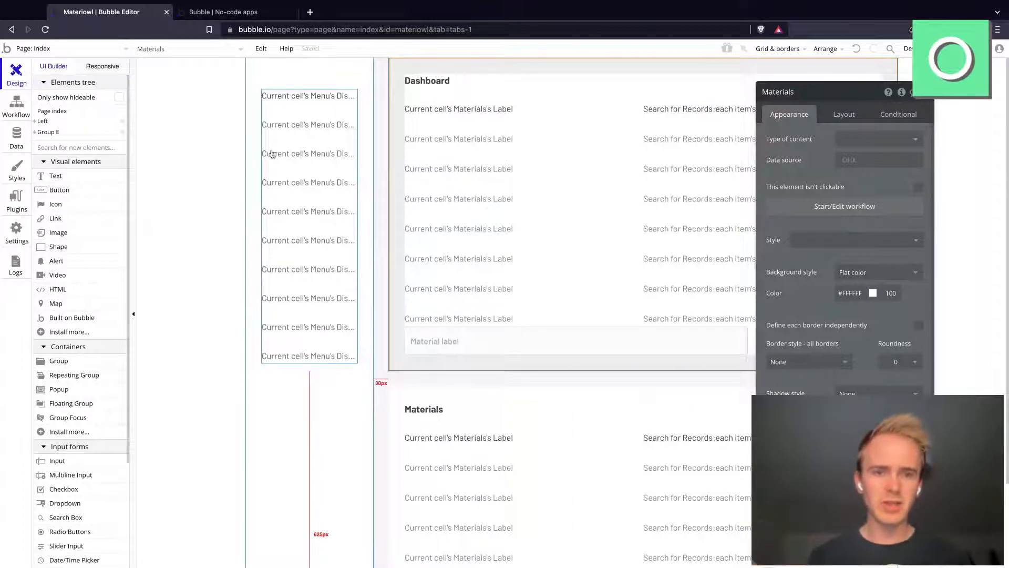
click(315, 105)
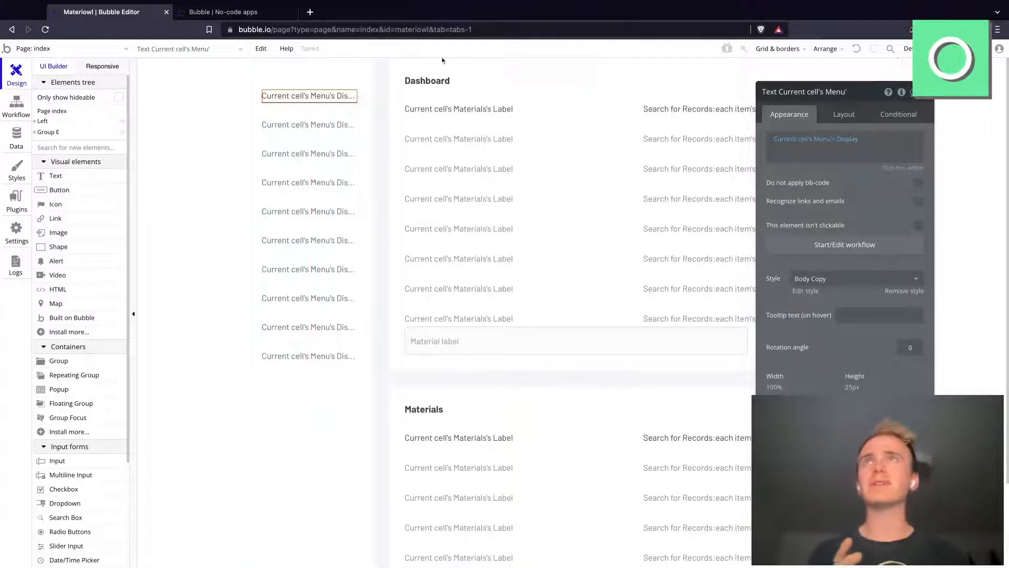
click(467, 67)
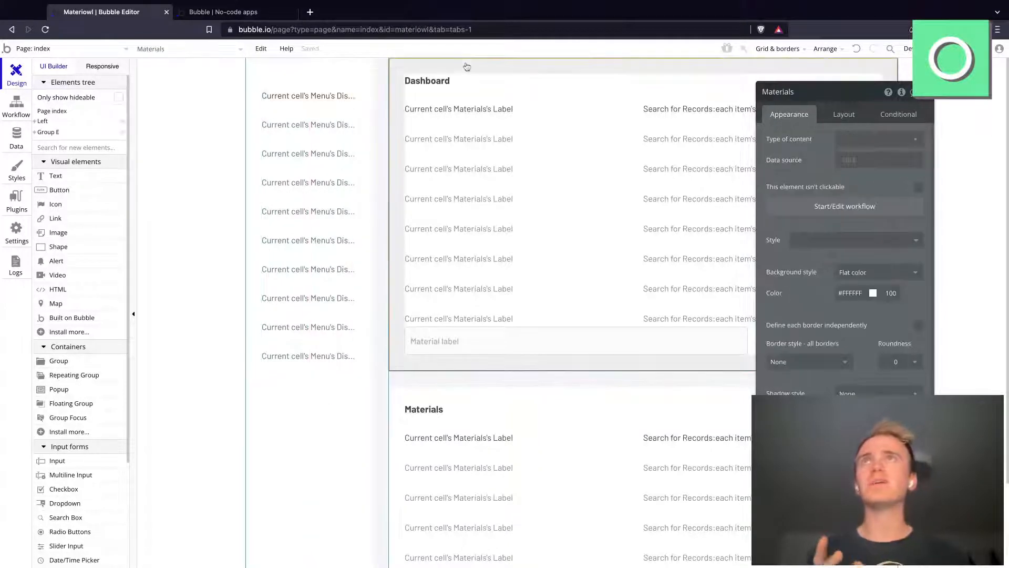
click(860, 113)
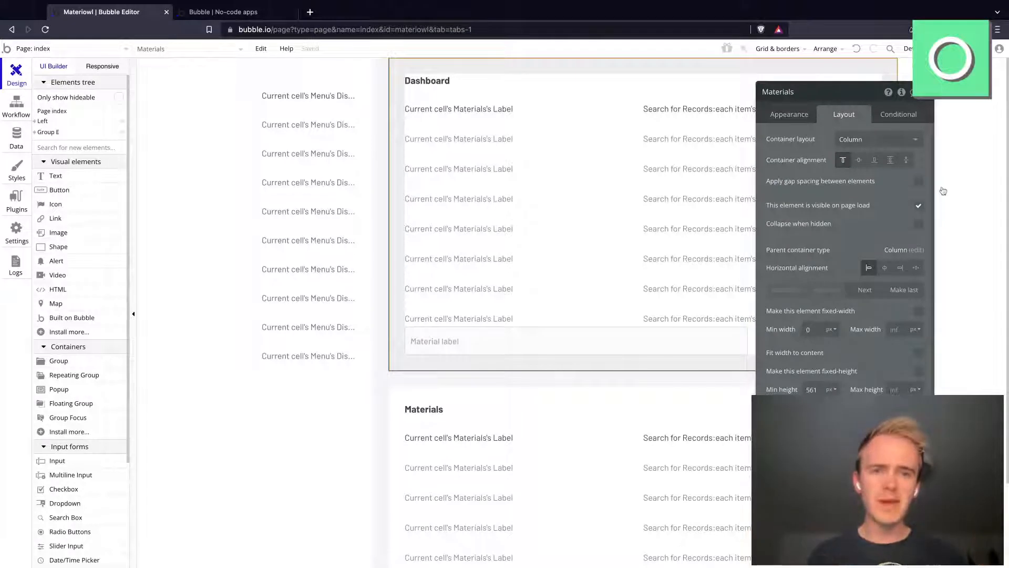
click(919, 224)
click(915, 244)
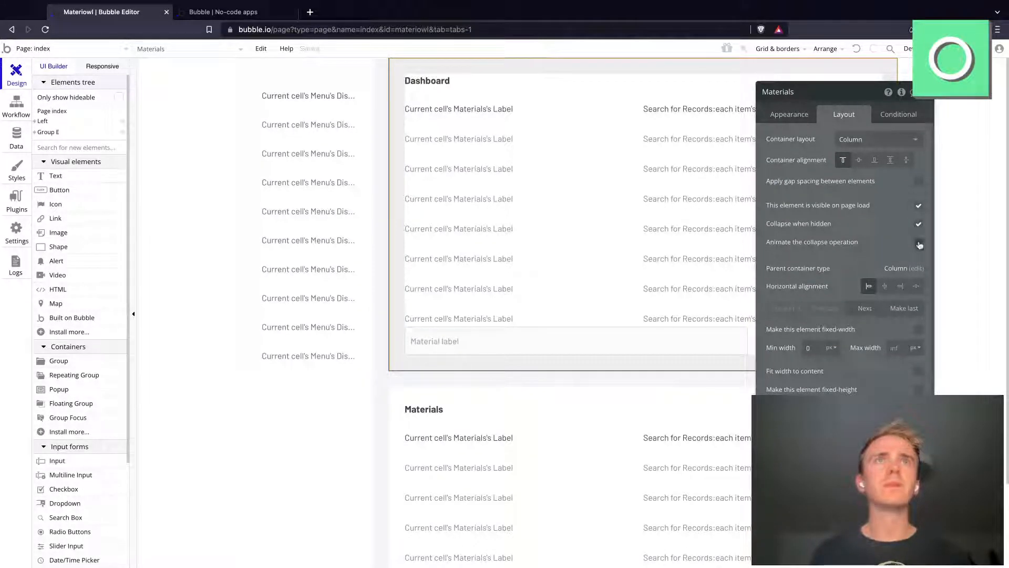
click(898, 260)
click(880, 308)
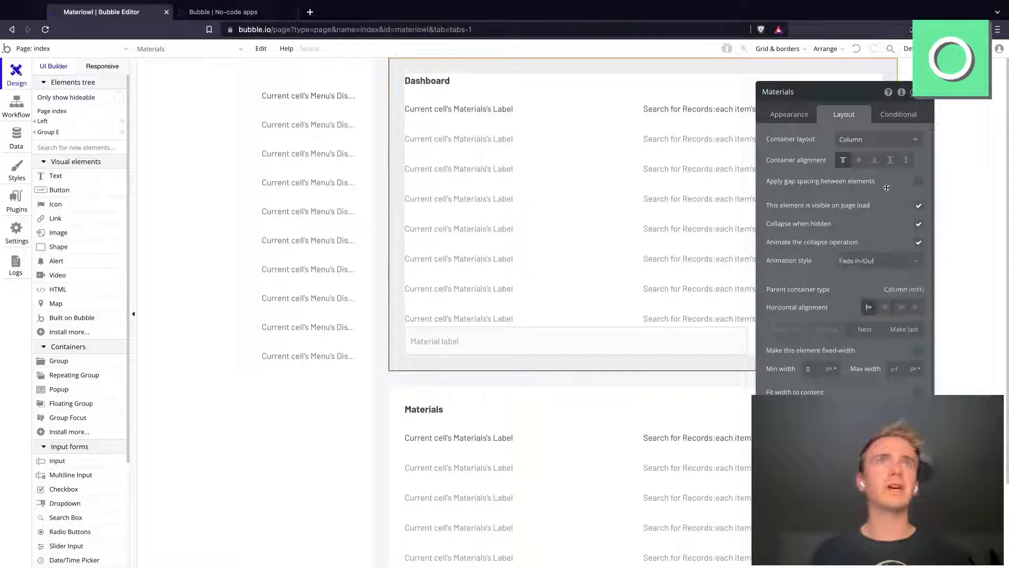
Step: Make the Dashboard group visible when Current User's Menu is Dashboard, and turn off its visibility on page load
click(894, 118)
click(826, 139)
click(800, 143)
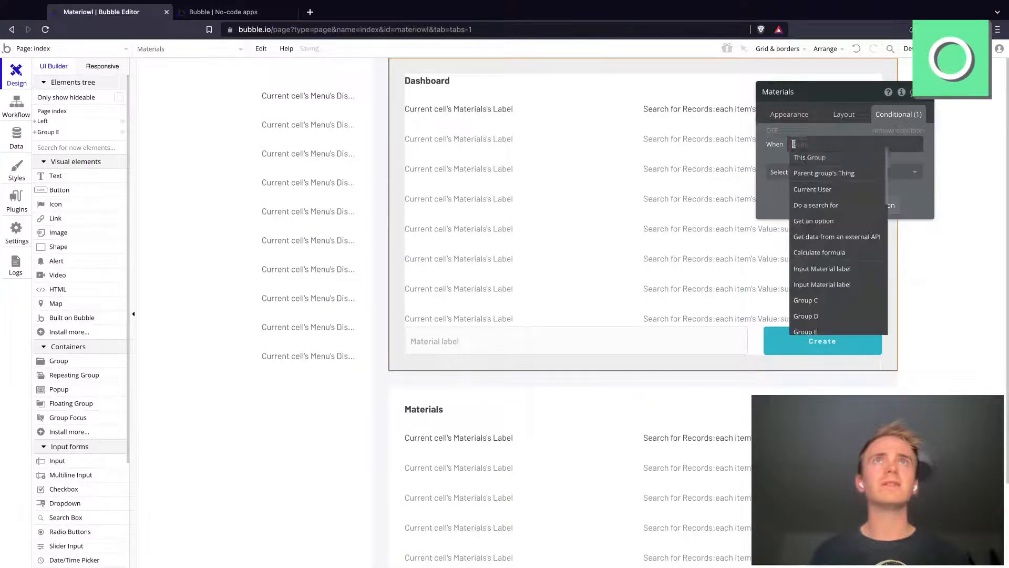
click(830, 189)
click(843, 158)
click(860, 173)
click(877, 167)
click(863, 174)
click(841, 203)
click(909, 169)
click(844, 114)
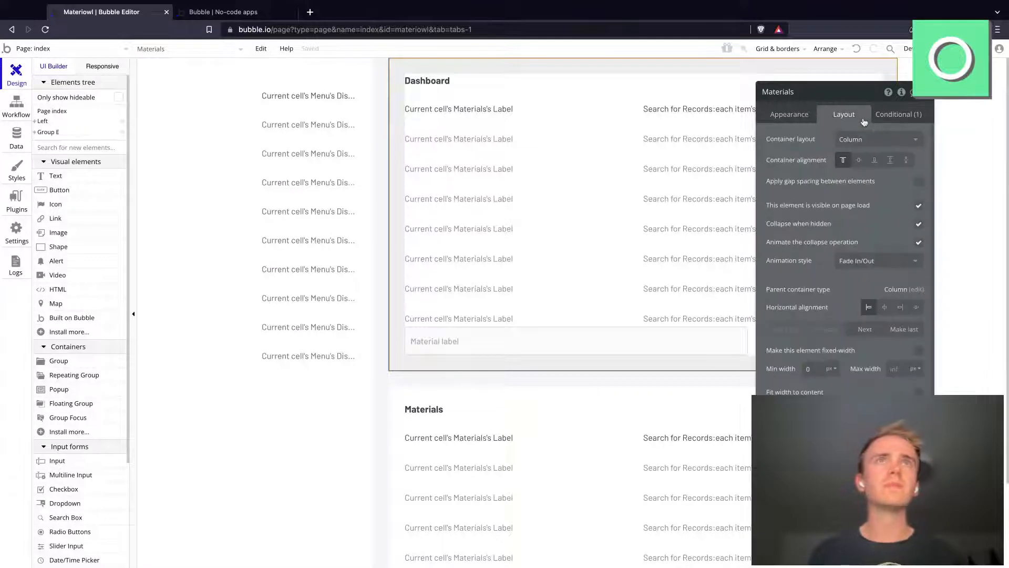
click(919, 205)
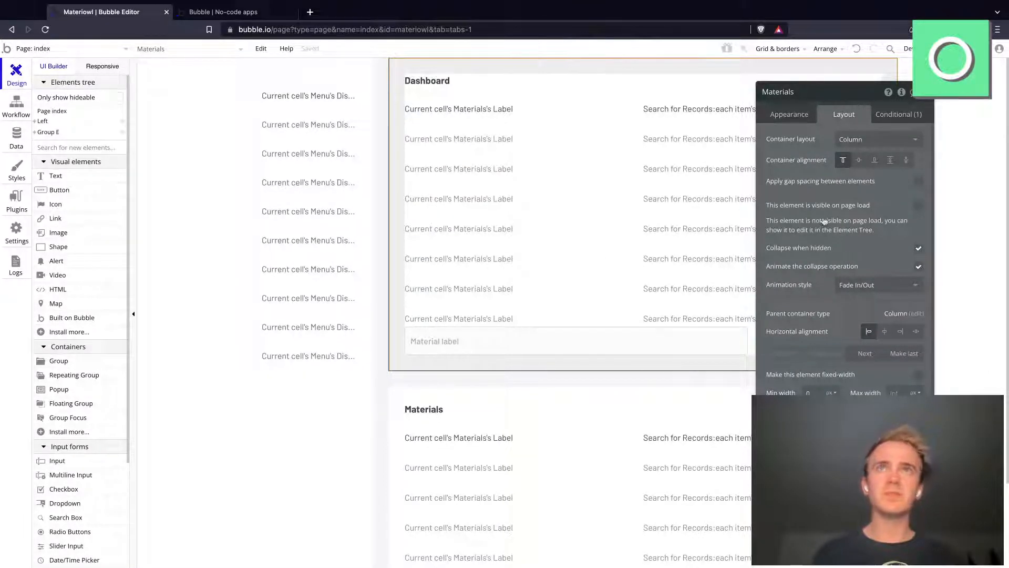
Step: Hide the lower Materials group on page load and make it collapse when hidden with a Fade In/Out animation
scroll(599, 376, down, 2)
click(579, 313)
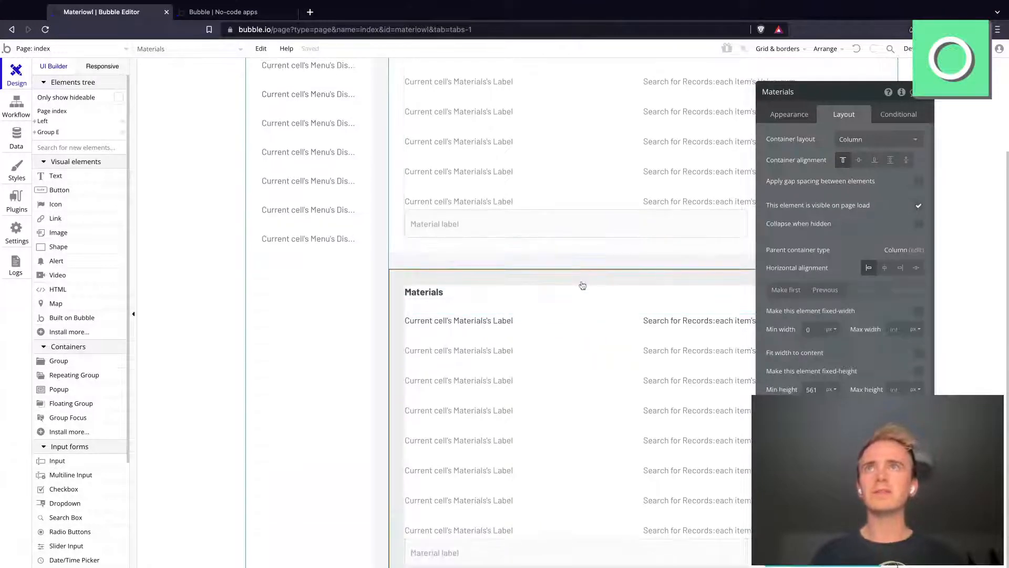
click(918, 204)
click(918, 243)
click(918, 266)
click(894, 284)
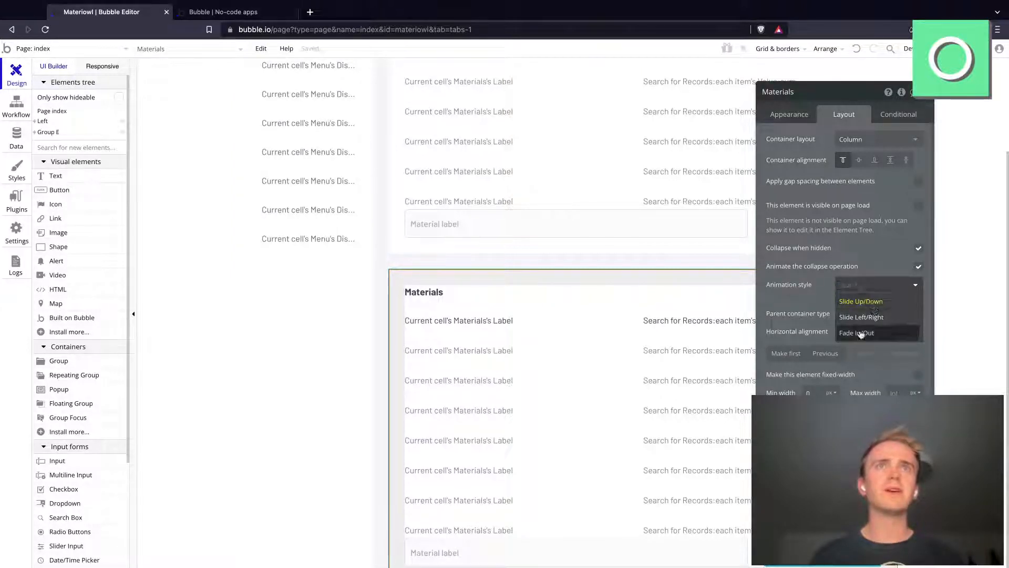
click(887, 333)
Step: Add a condition to the lower Materials group that makes it visible when Current User's Menu is Materials
click(894, 114)
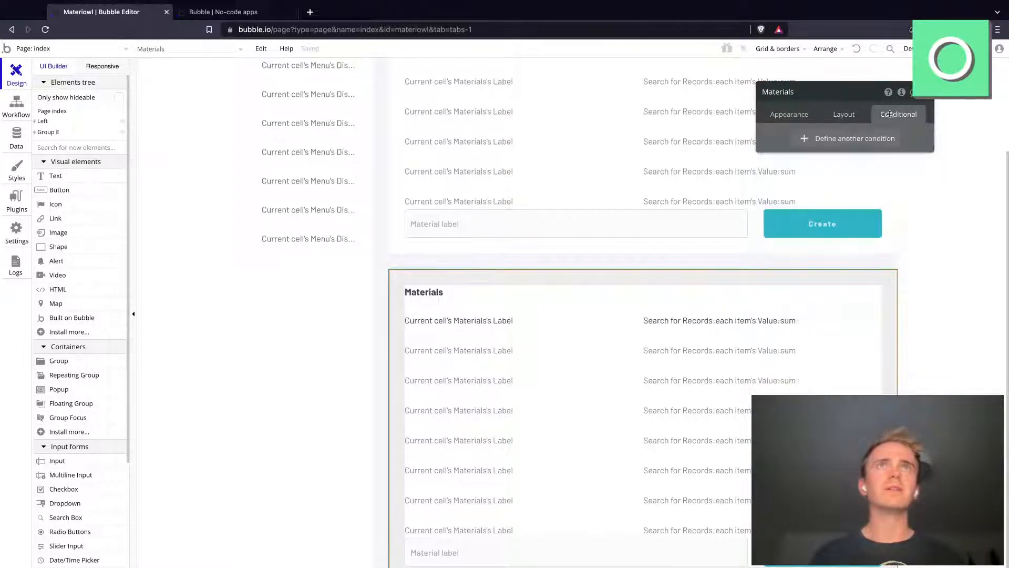
click(801, 137)
click(800, 145)
click(820, 191)
click(862, 165)
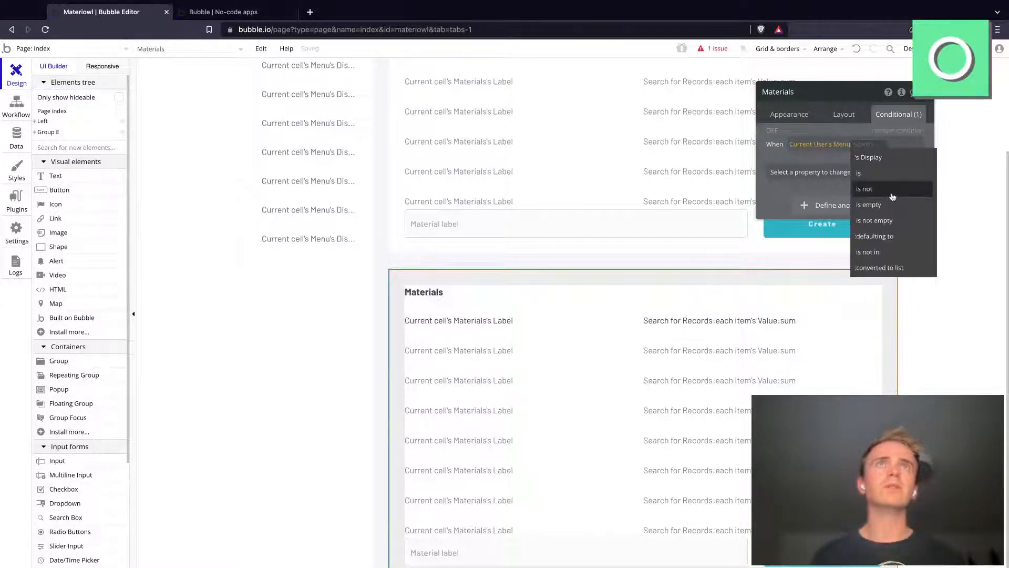
click(876, 173)
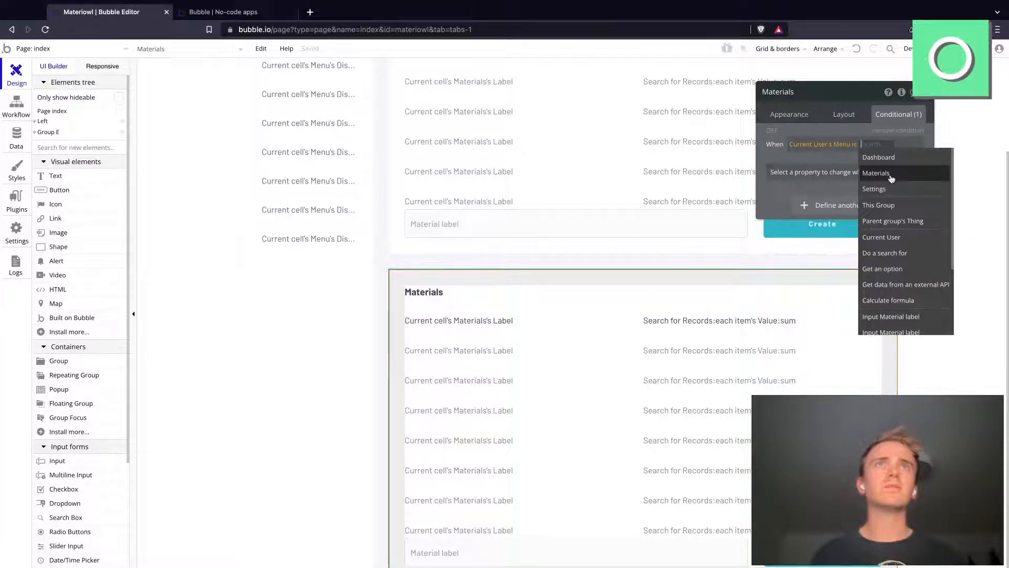
click(891, 178)
click(627, 250)
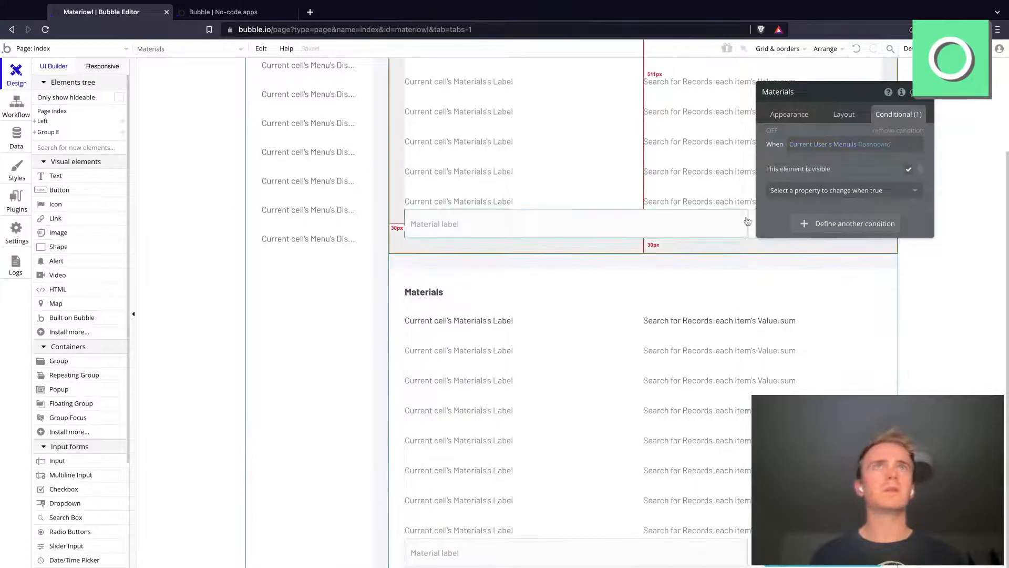
click(656, 261)
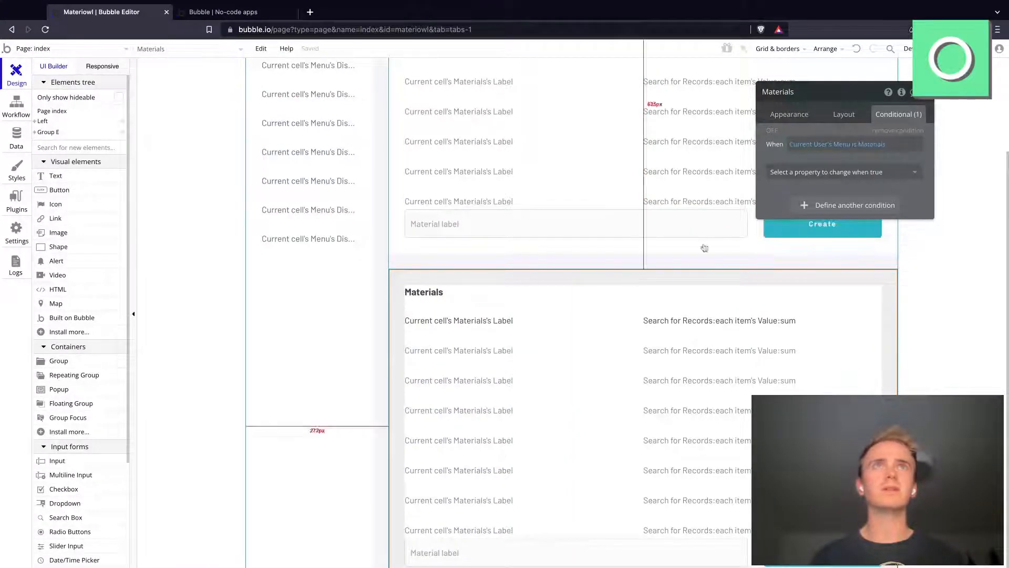
click(826, 173)
click(819, 205)
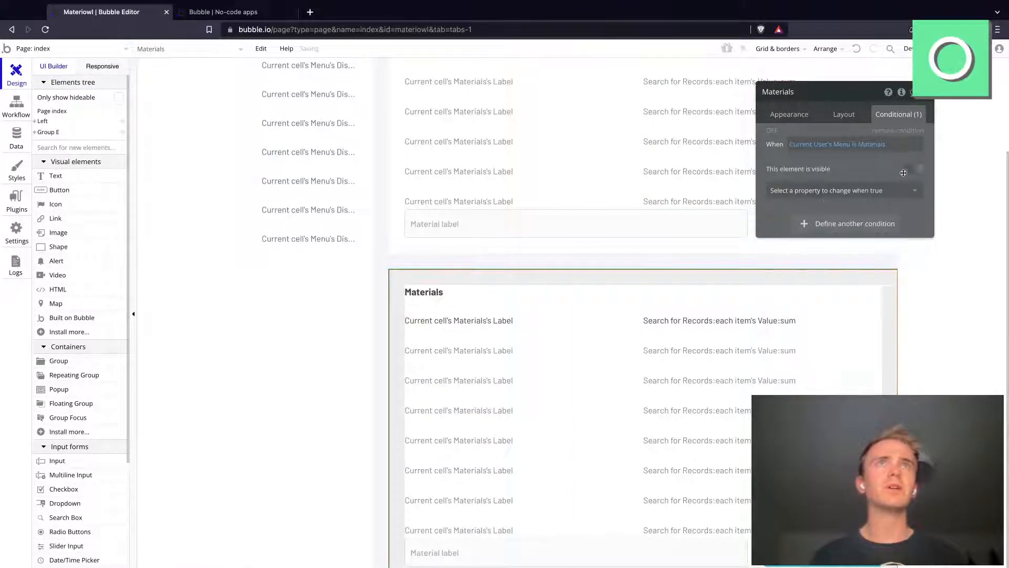
Step: Reload the app preview and test switching between the Dashboard and Materials options in the sidebar menu
click(251, 15)
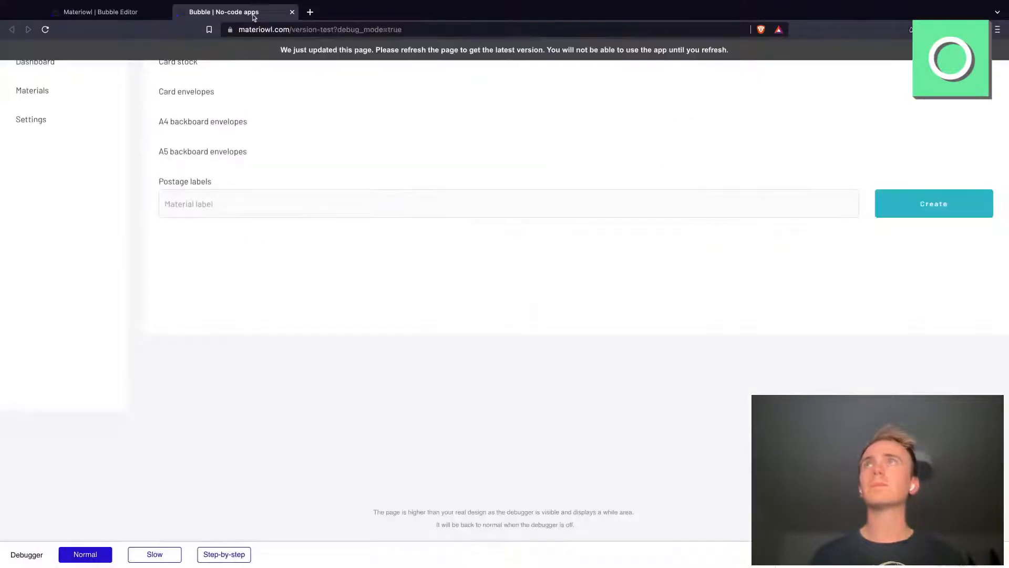
click(328, 32)
key(Return)
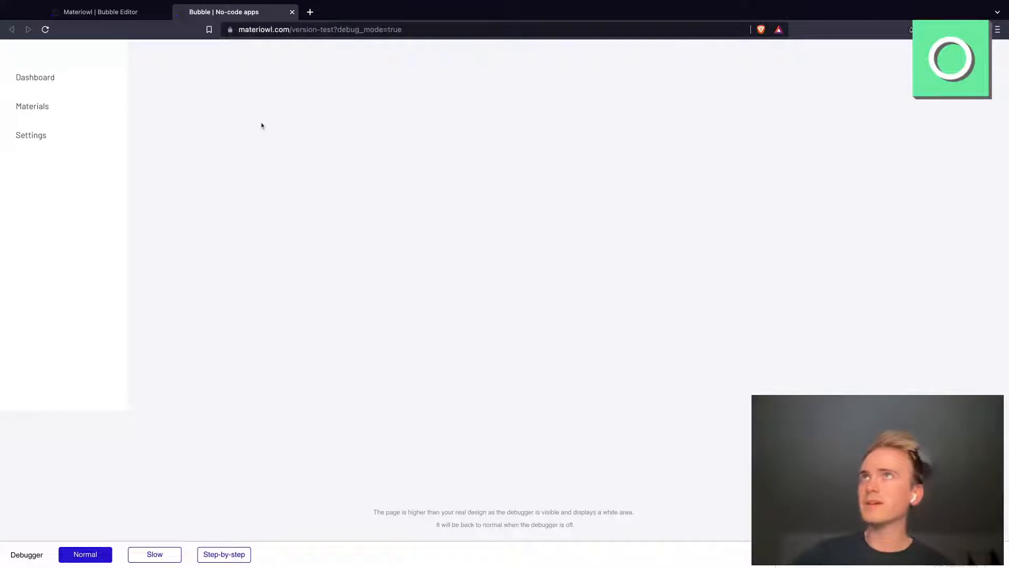
click(40, 84)
click(31, 108)
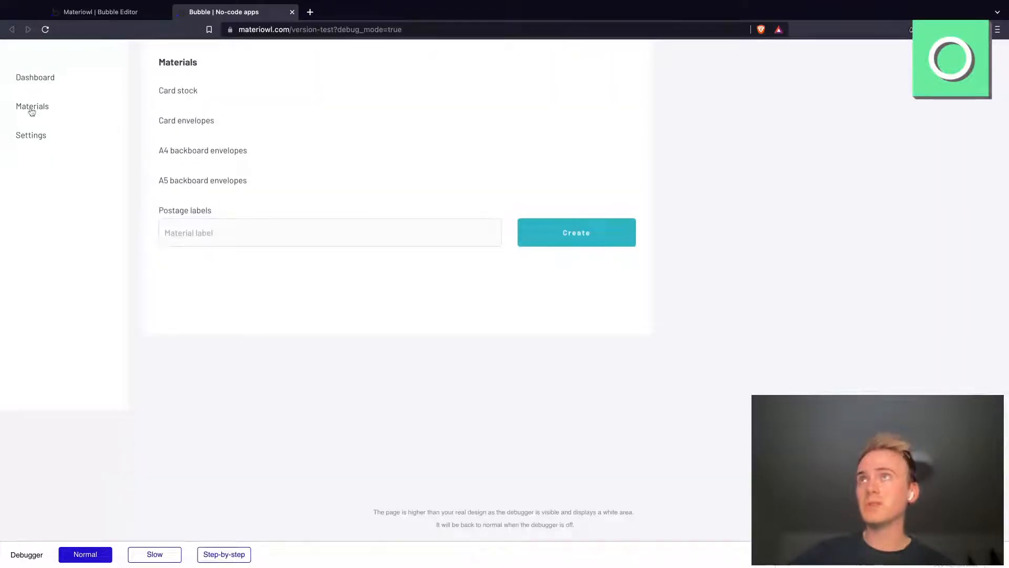
click(29, 79)
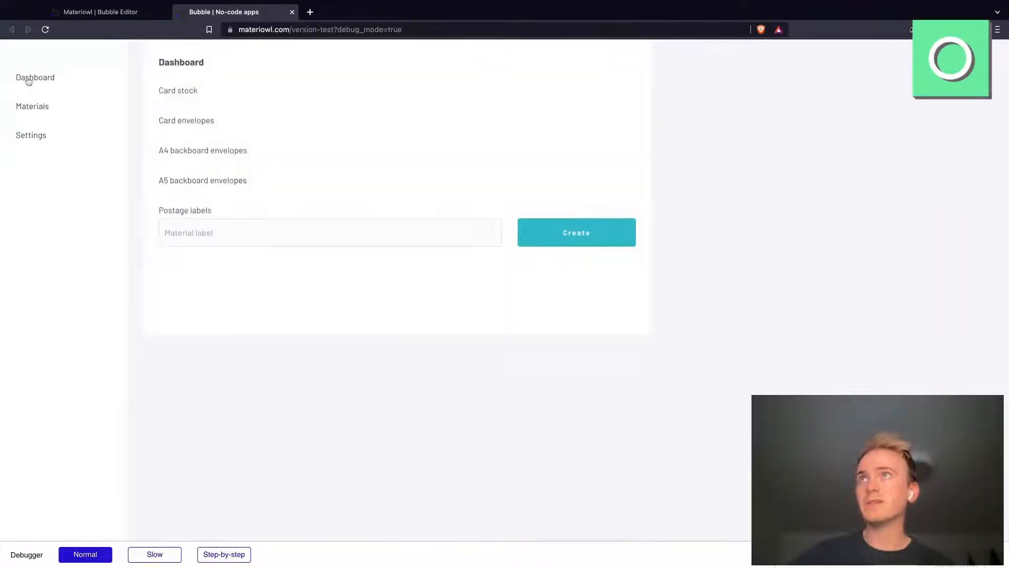
click(33, 81)
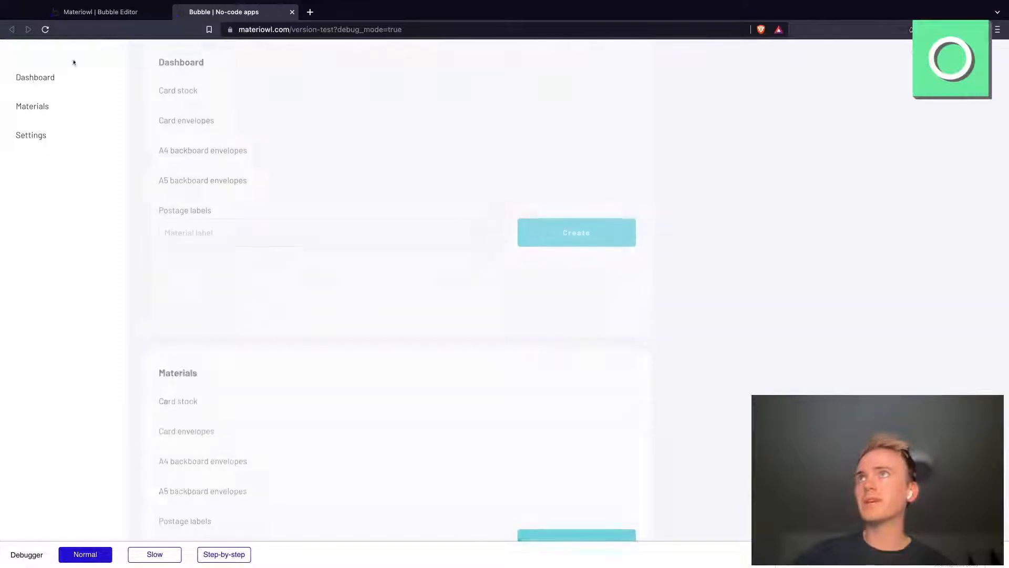
Step: Return to the Bubble editor and turn off the collapse animation for both the Materials and Dashboard groups
click(121, 19)
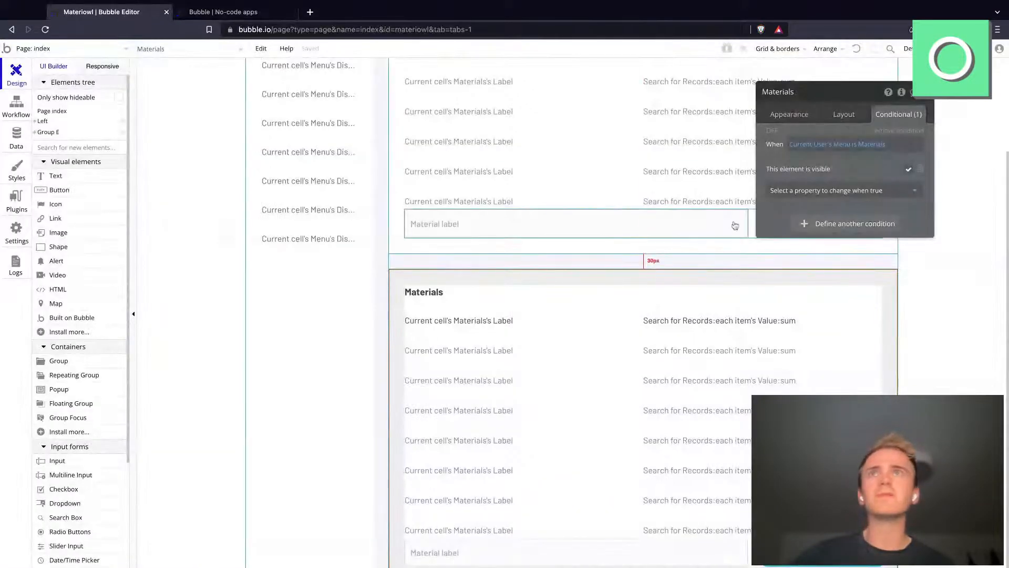
click(840, 114)
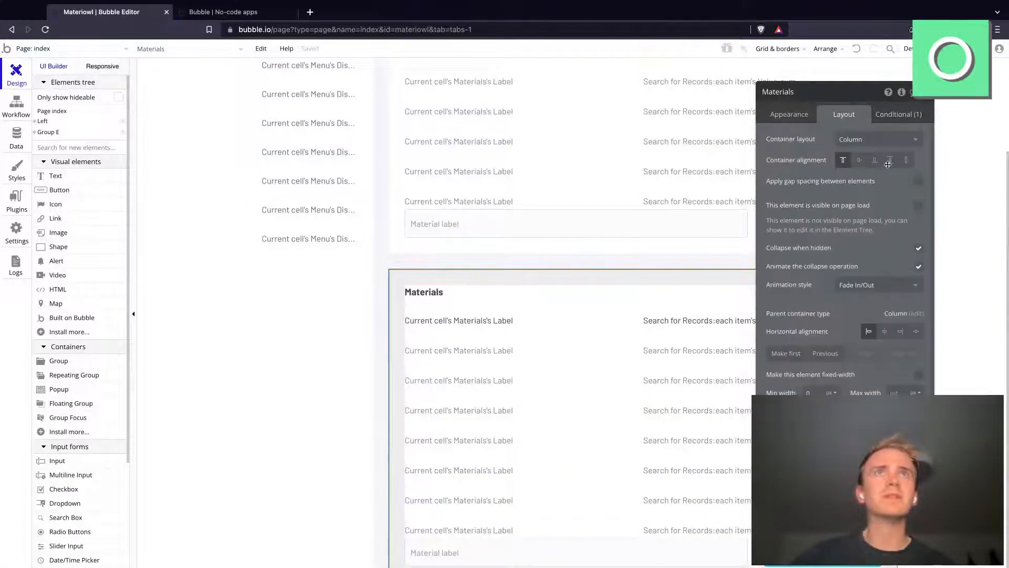
click(919, 266)
click(625, 245)
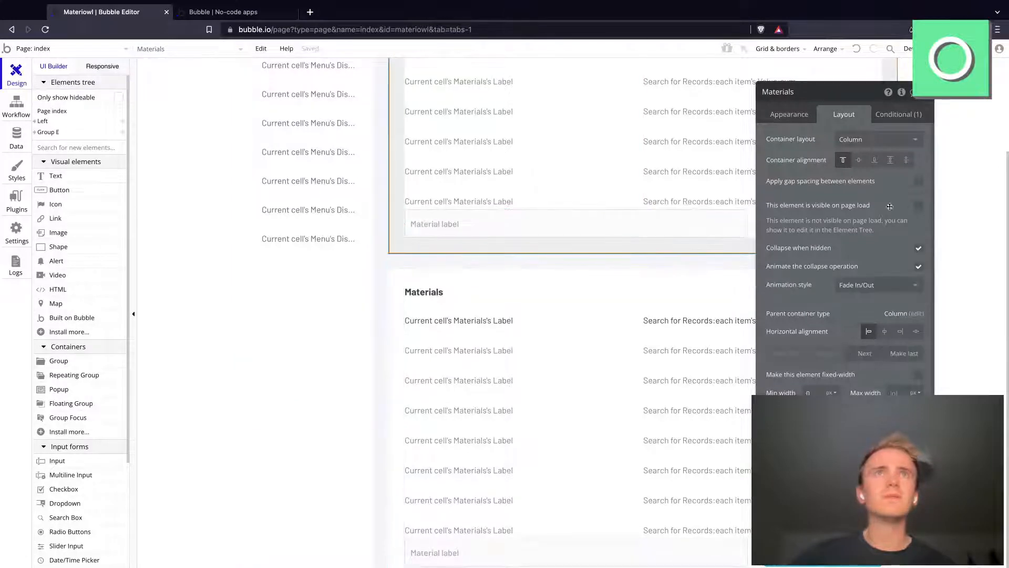
click(918, 266)
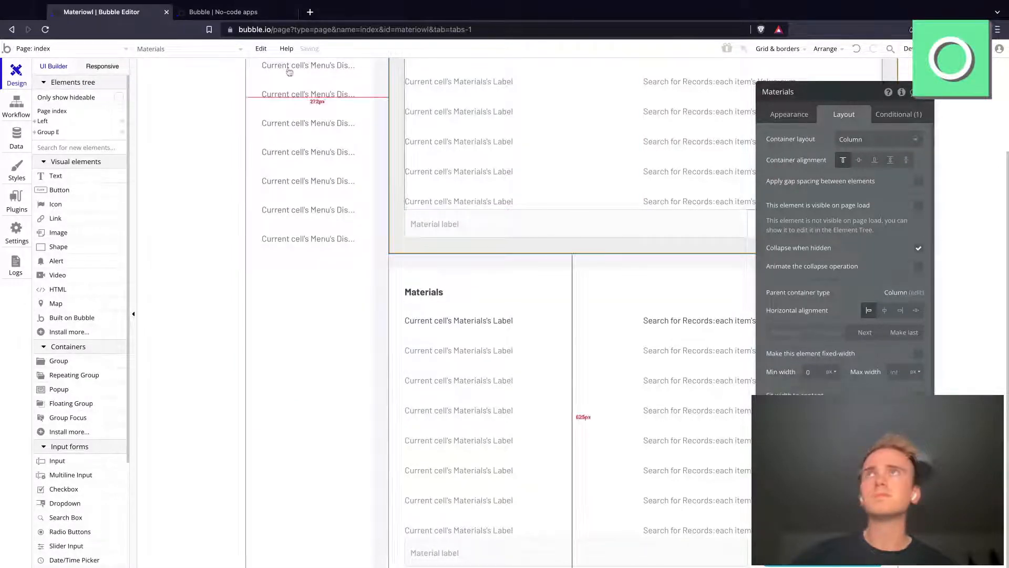
Step: Reload the app preview again and retest the Dashboard and Materials menu options without the collapse animation
click(223, 11)
click(269, 30)
key(Return)
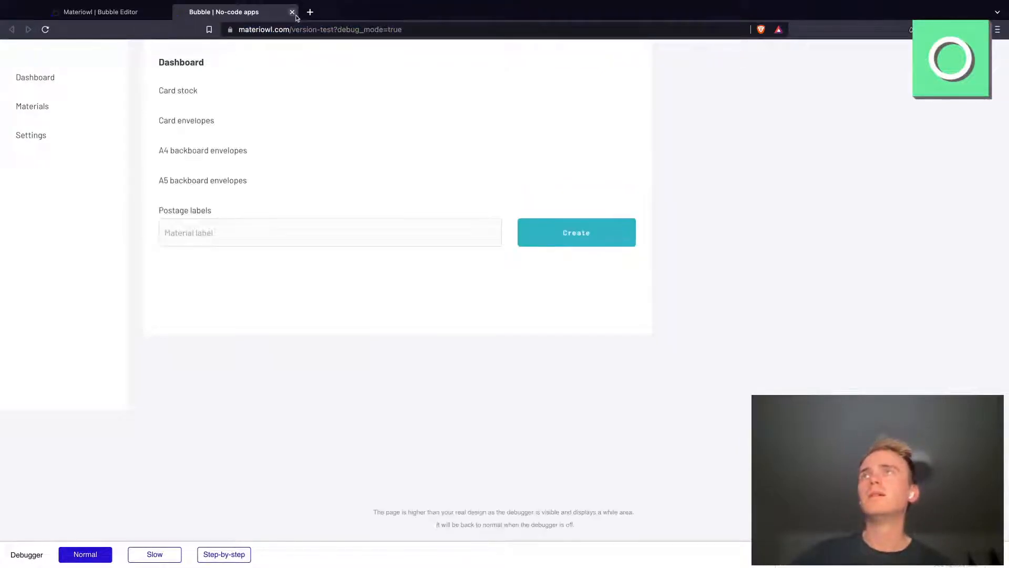
click(37, 108)
click(41, 81)
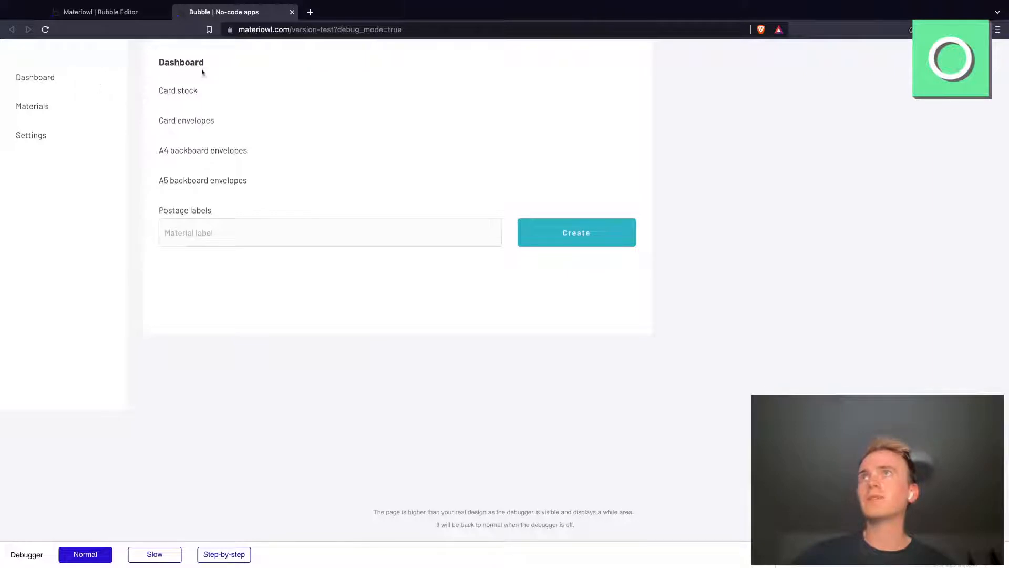
click(46, 113)
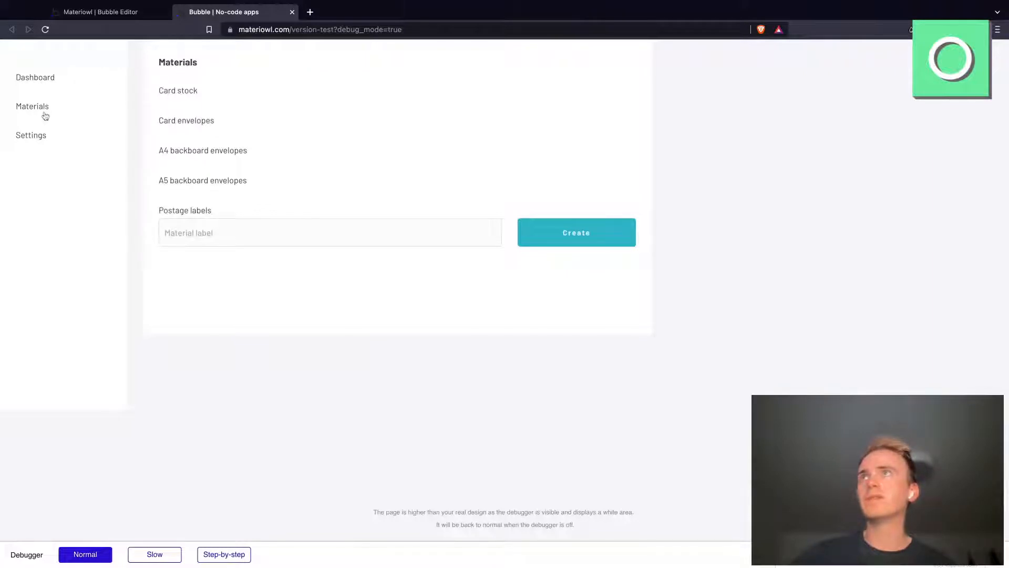
click(41, 84)
Step: Go back to the Bubble editor and open the expression of the Dashboard group's visibility condition
click(103, 12)
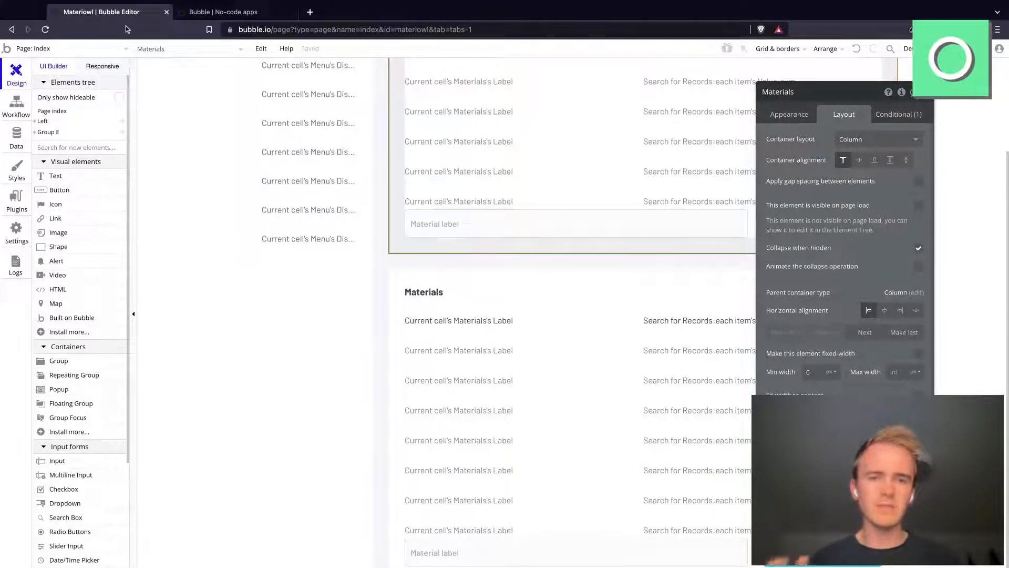
scroll(505, 247, up, 2)
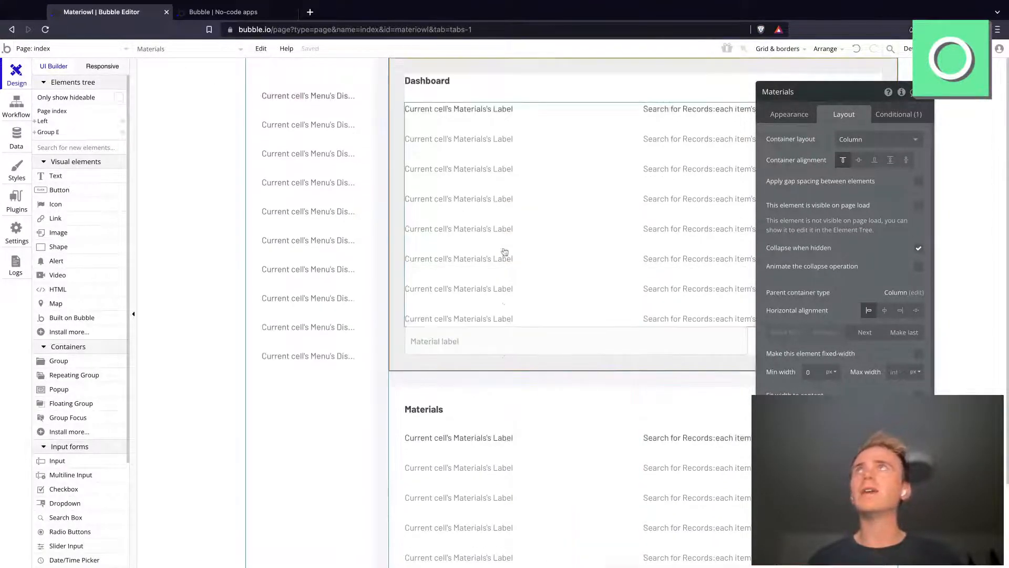
click(496, 92)
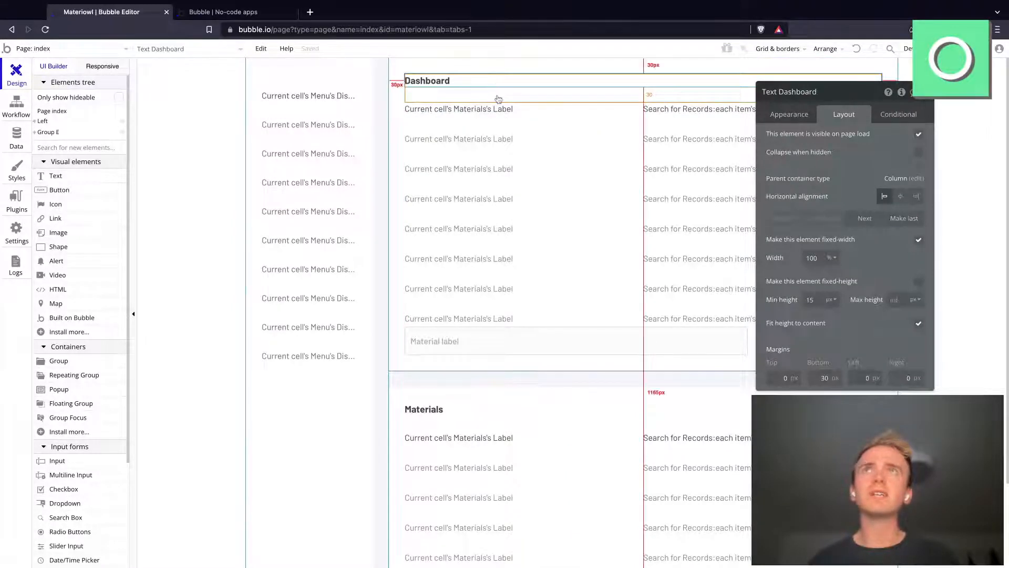
click(497, 99)
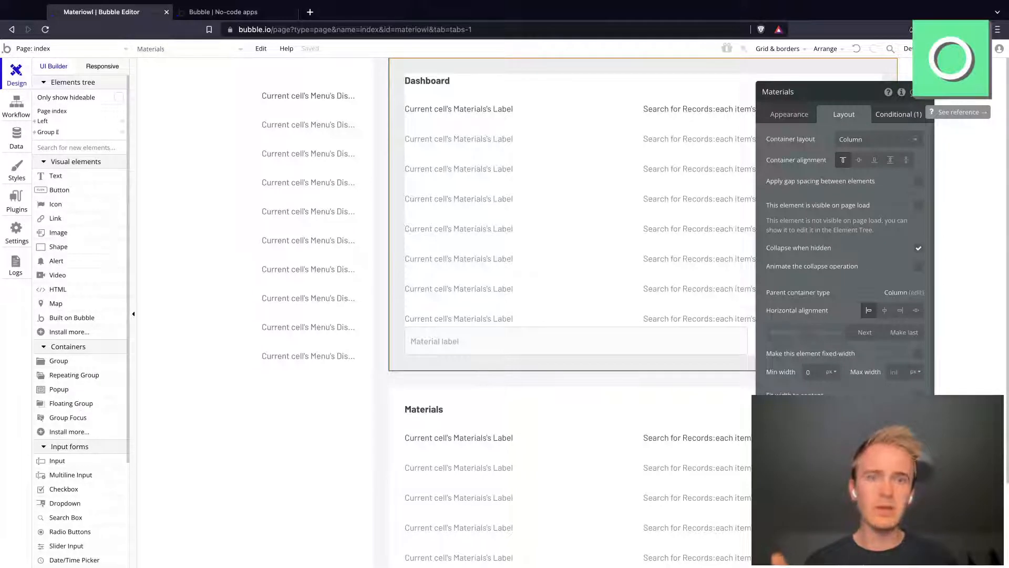
click(898, 114)
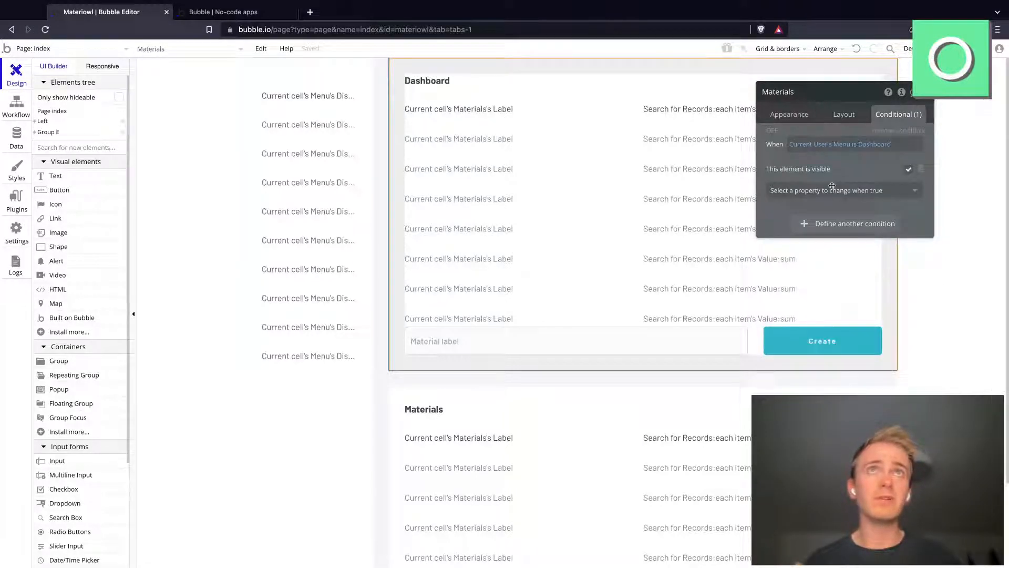
click(881, 148)
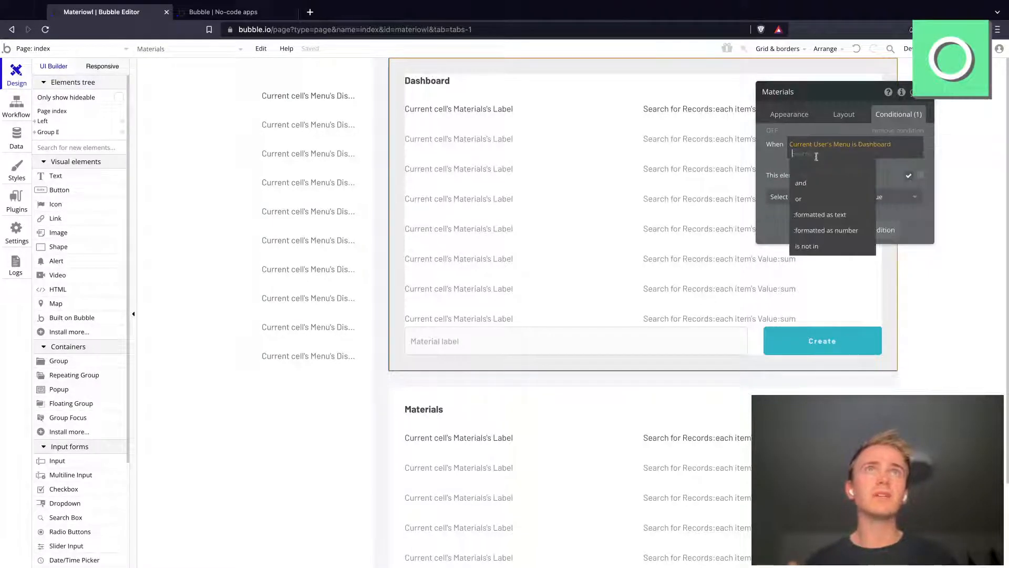
Step: Try extending the Dashboard group's visibility condition with "or Current User's Menu is empty"
click(807, 198)
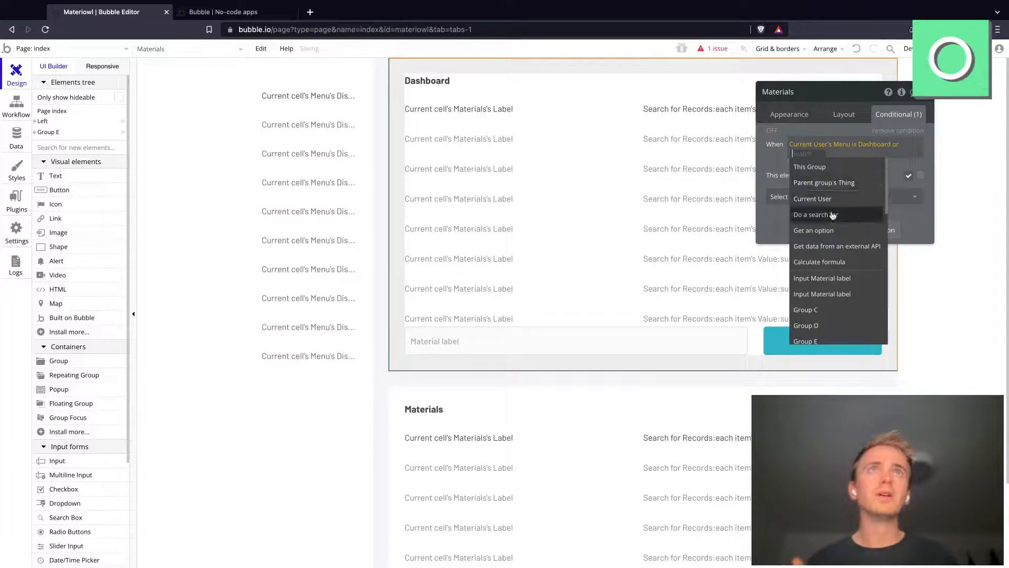
click(830, 199)
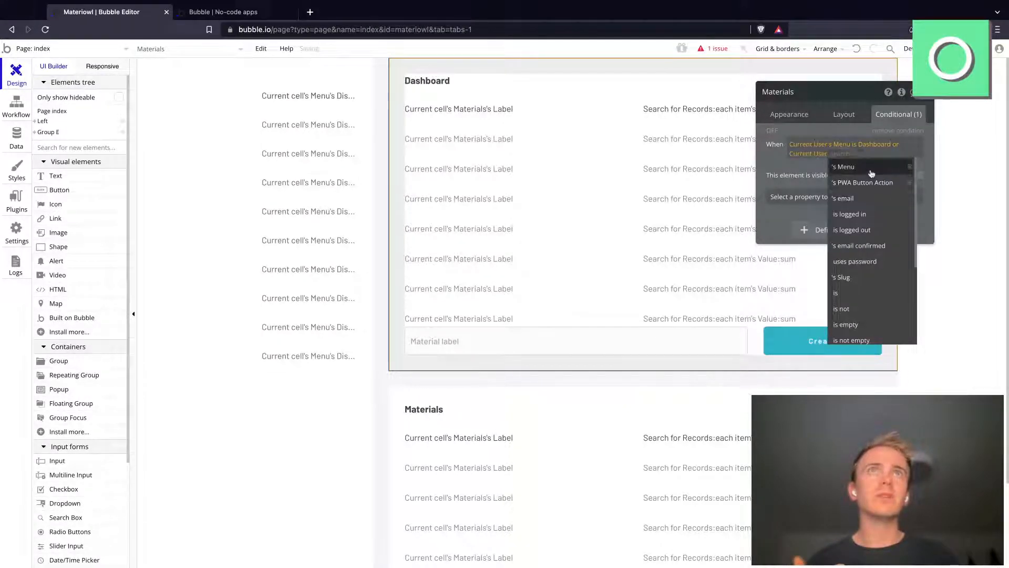
click(870, 172)
click(868, 214)
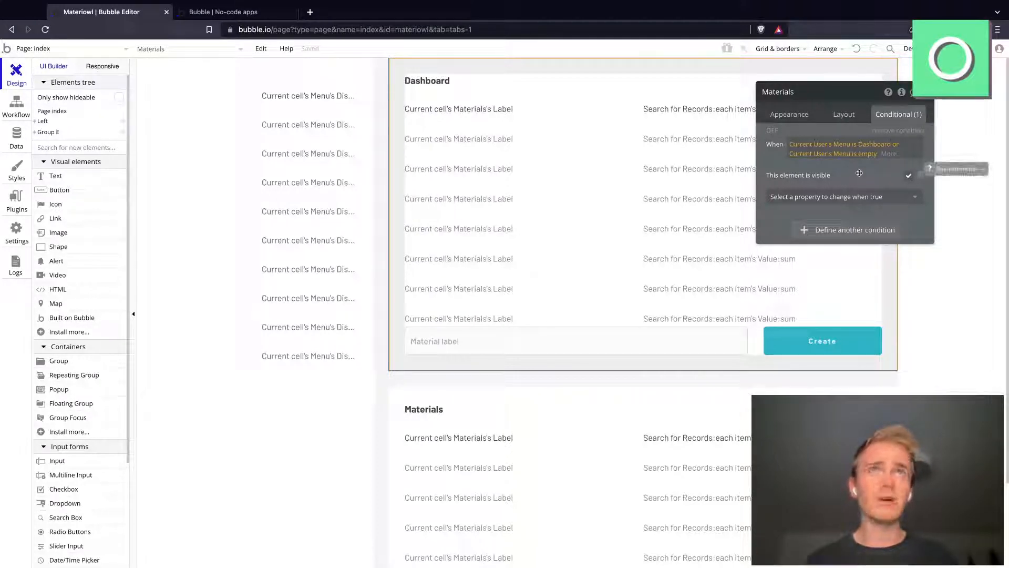
Step: Remove the "or Current User's Menu is empty" part from the Dashboard group's visibility condition
click(864, 155)
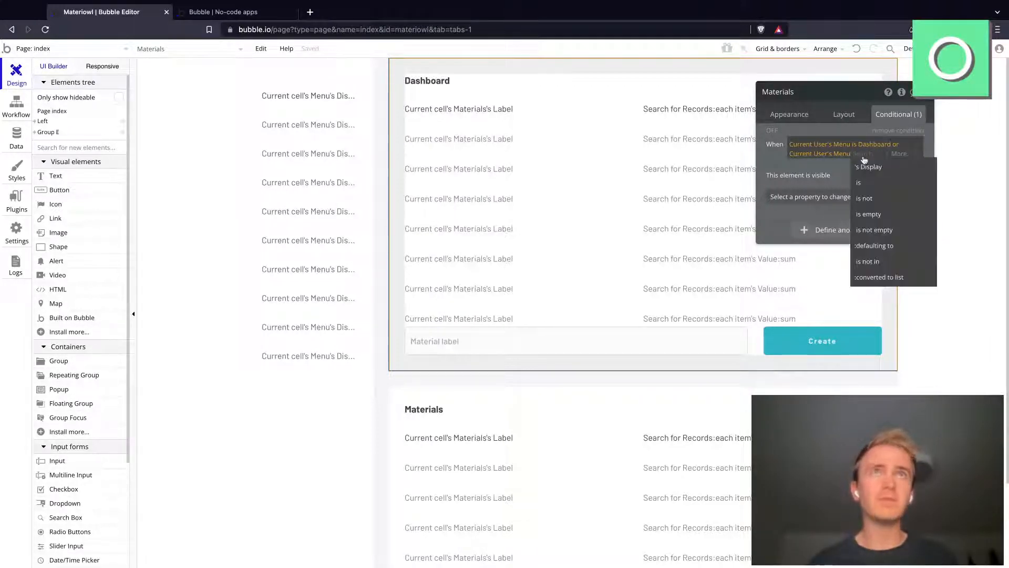
key(BackSpace)
key(BackSpace)
key(BackSpace)
key(BackSpace)
click(772, 165)
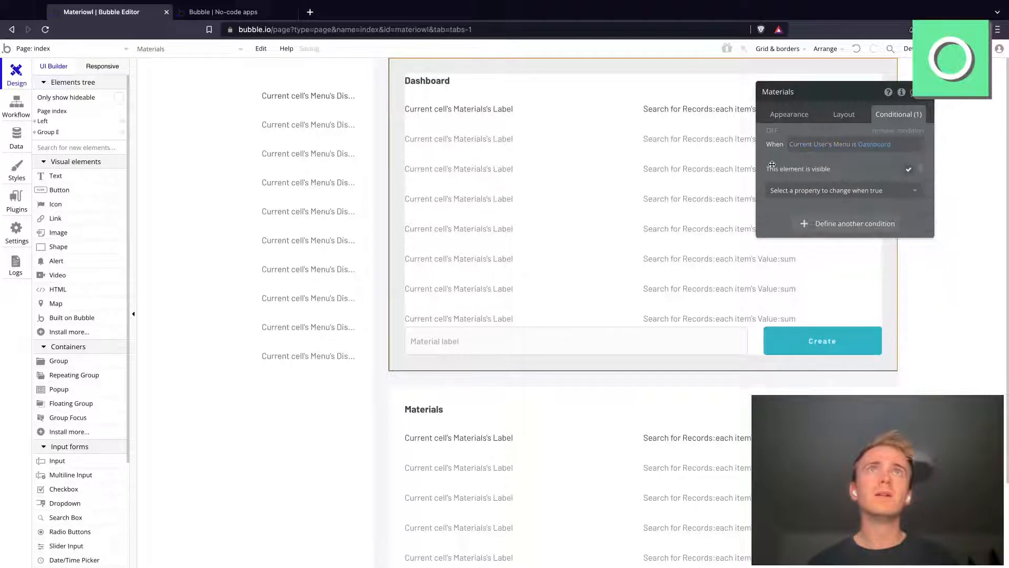
Step: Set the default value of the User data type's Menu field to Dashboard
click(16, 138)
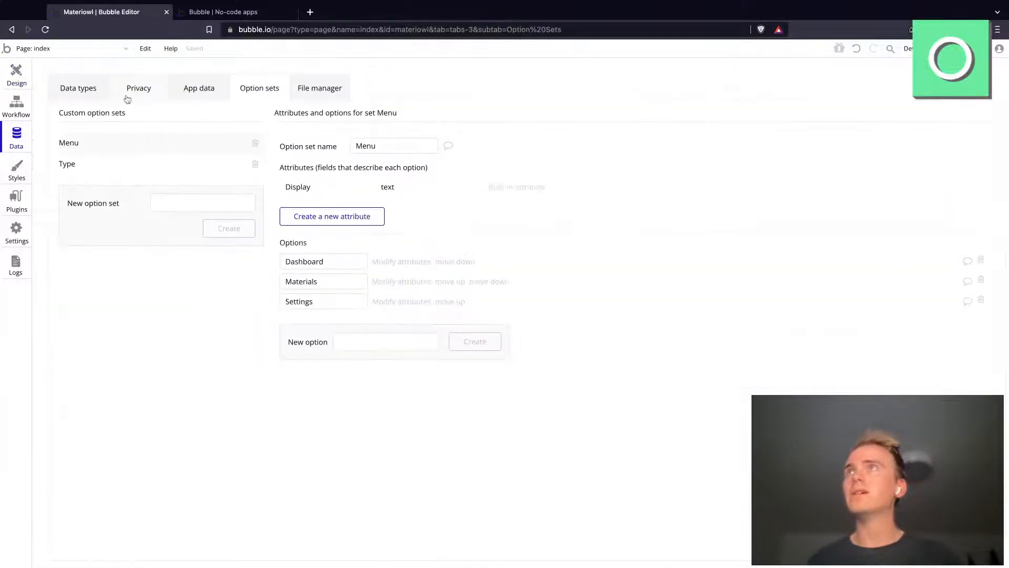
click(93, 99)
click(138, 193)
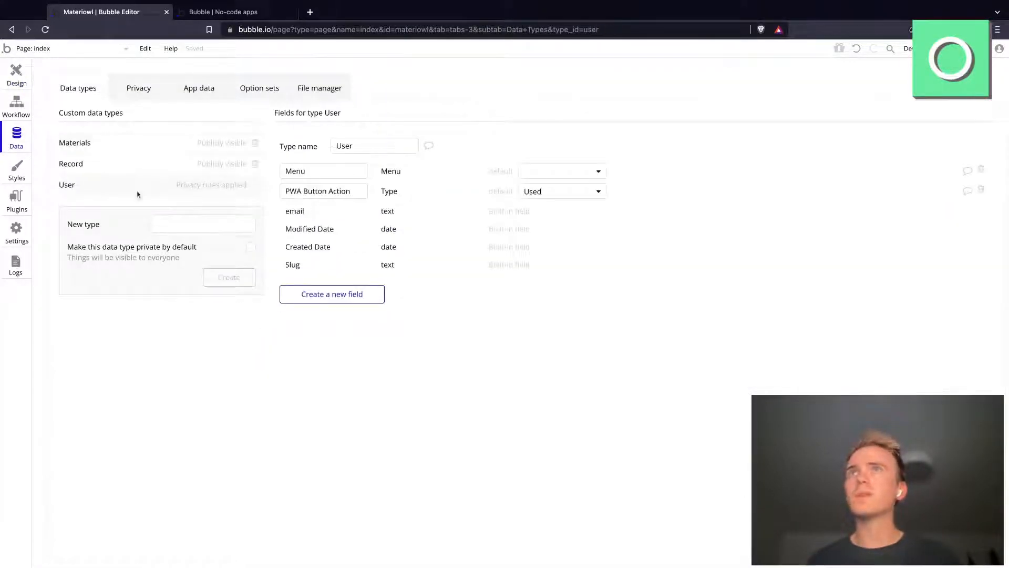
click(558, 172)
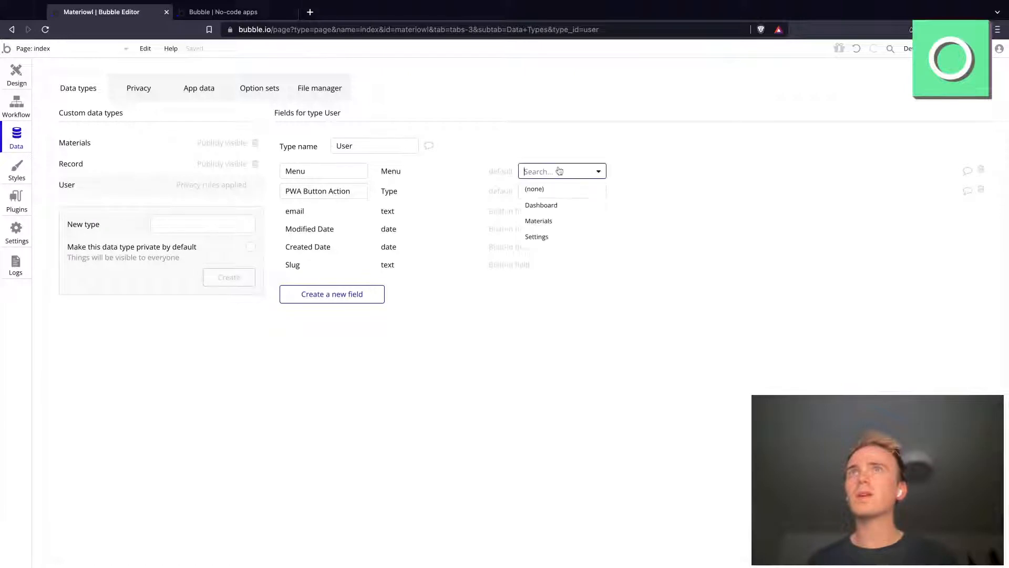
click(564, 207)
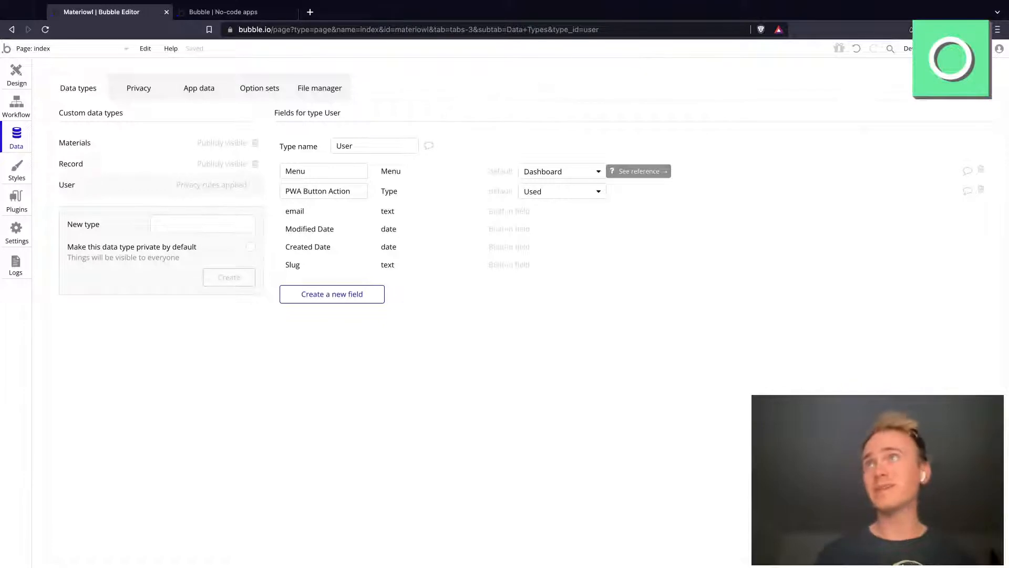
Step: Return to the page design and make the Dashboard group's condition "Current User's Menu is Dashboard or Current User's Menu is empty"
click(9, 77)
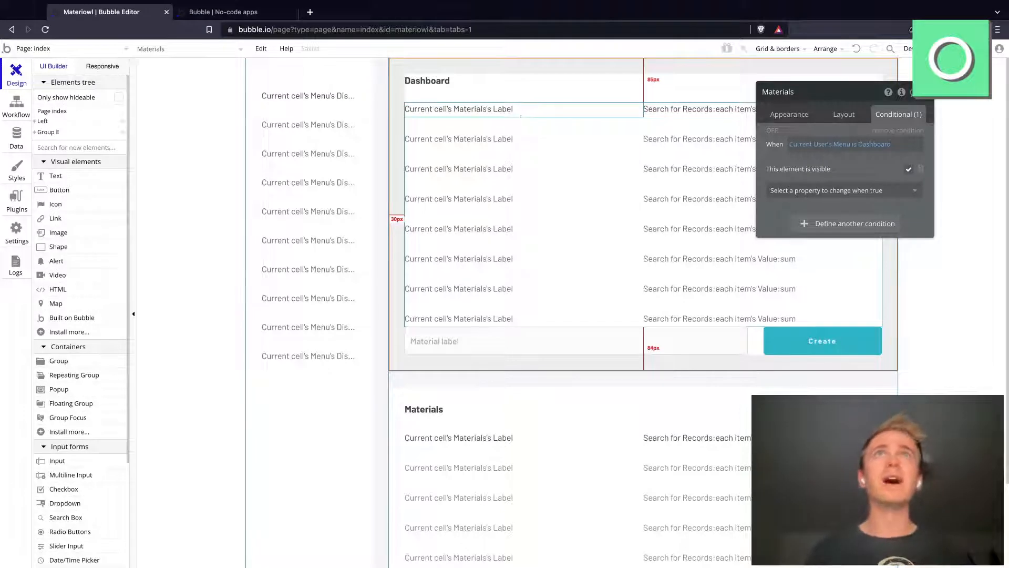
click(868, 144)
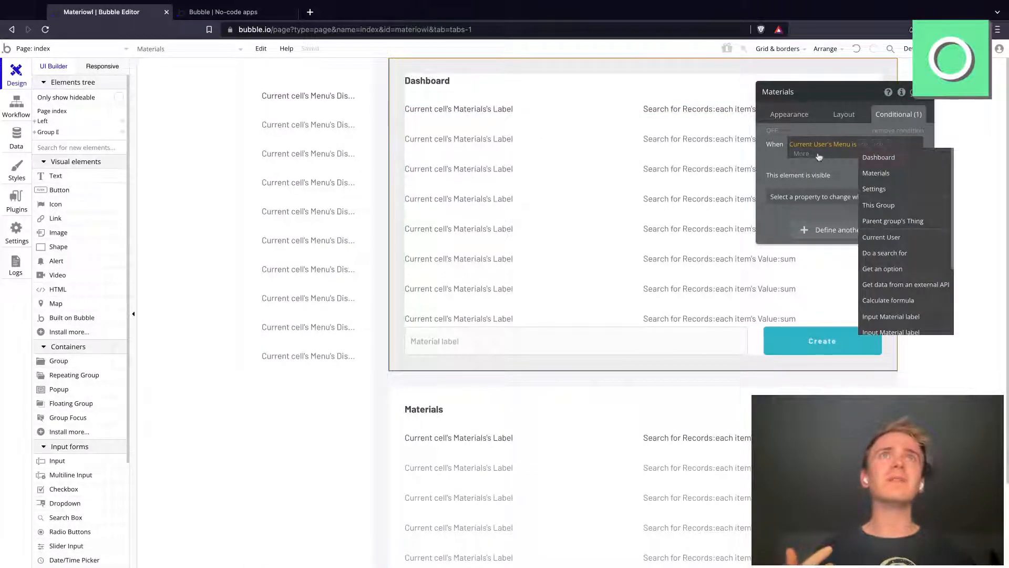
click(819, 155)
click(812, 185)
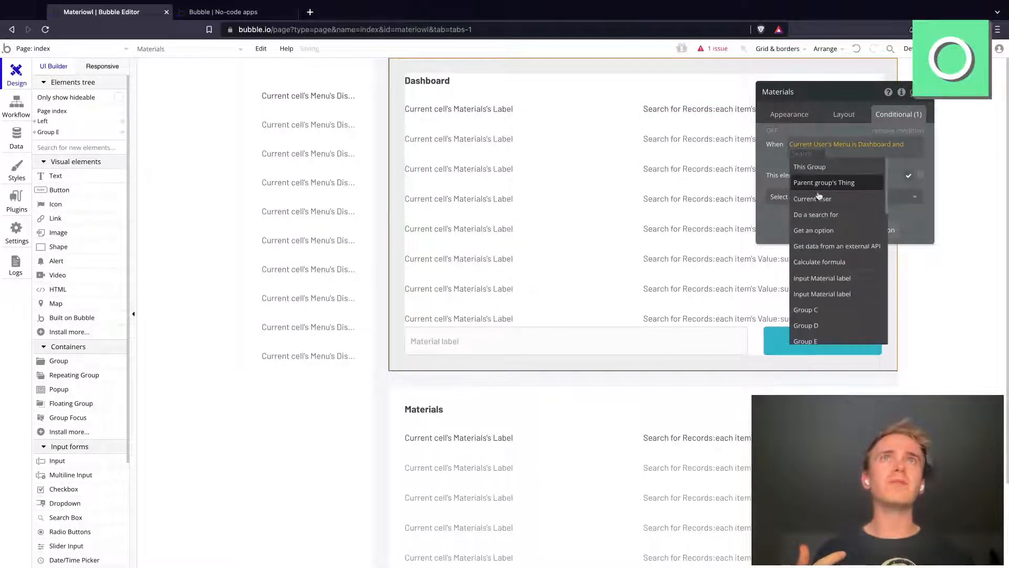
click(901, 146)
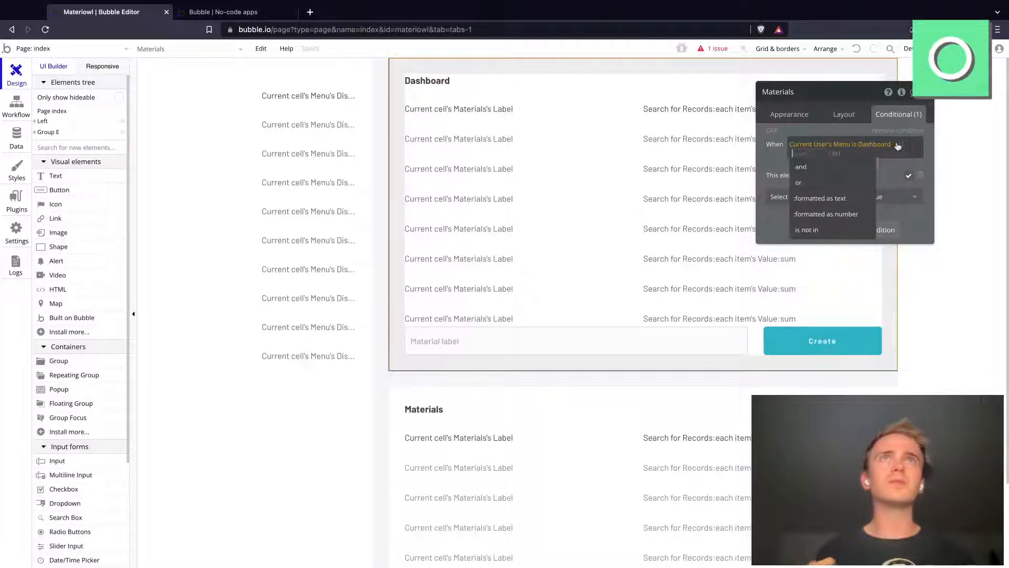
click(845, 170)
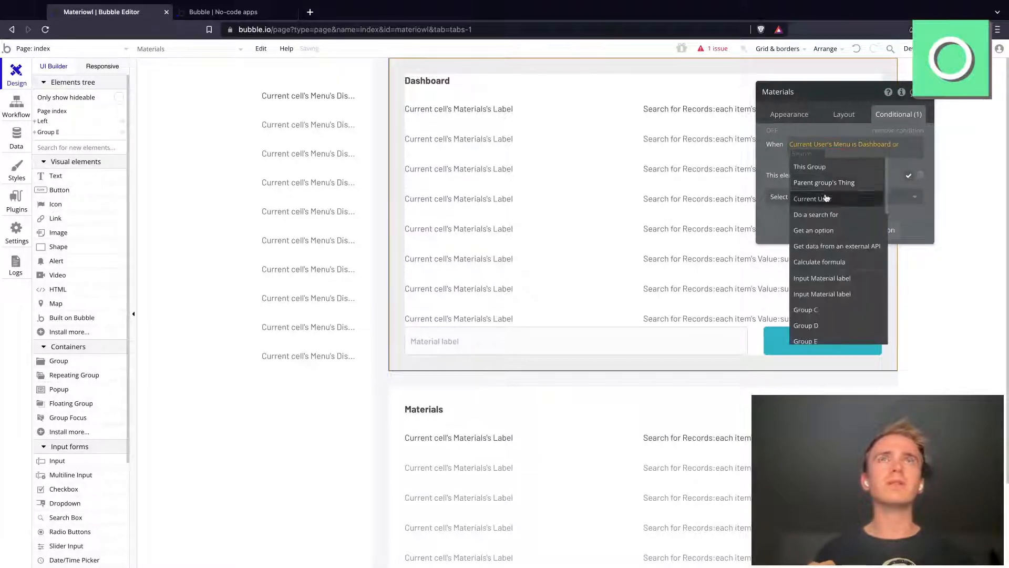
click(827, 199)
click(847, 166)
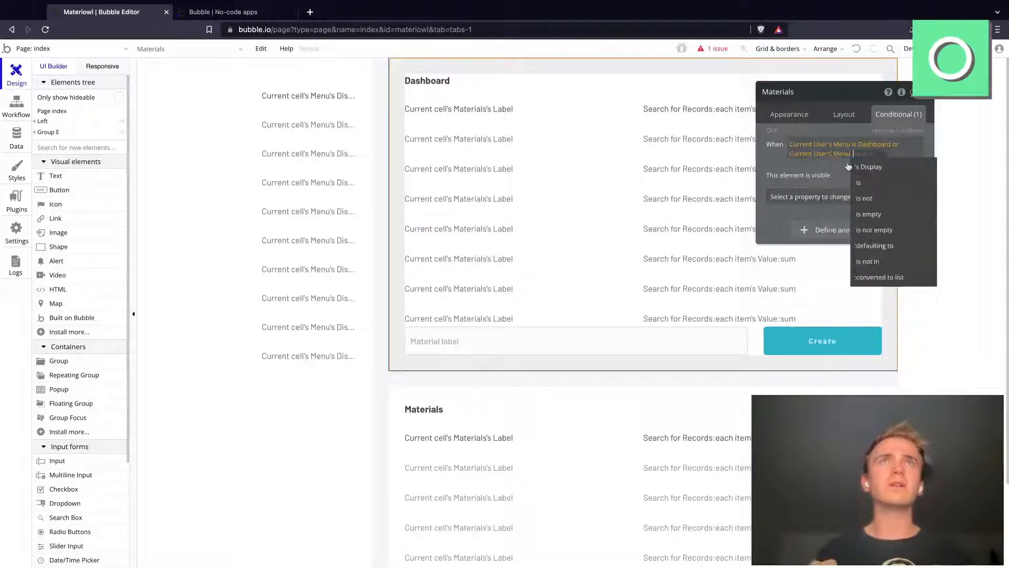
click(874, 215)
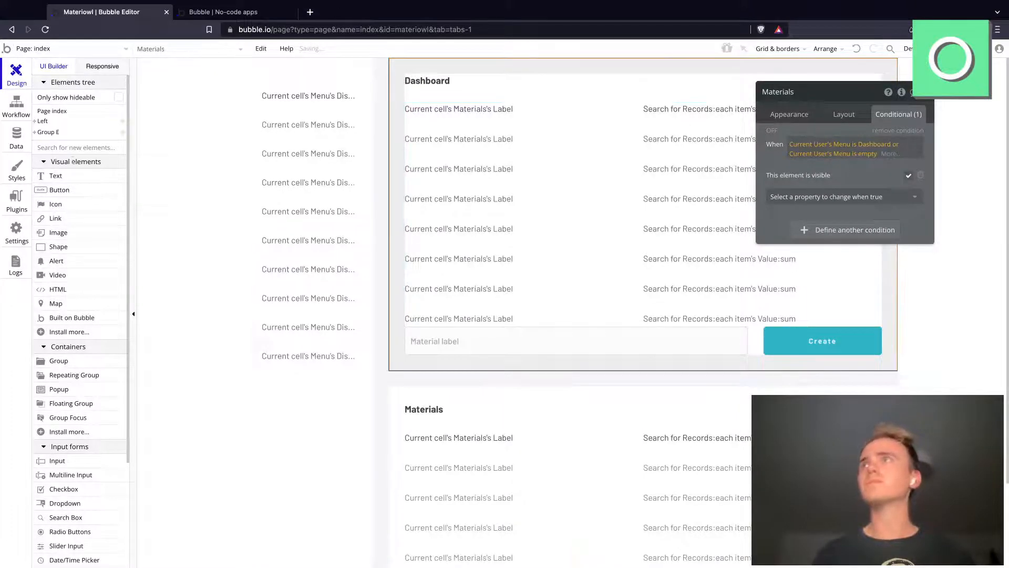
Step: Check the app's database entries in the All Users view
click(9, 148)
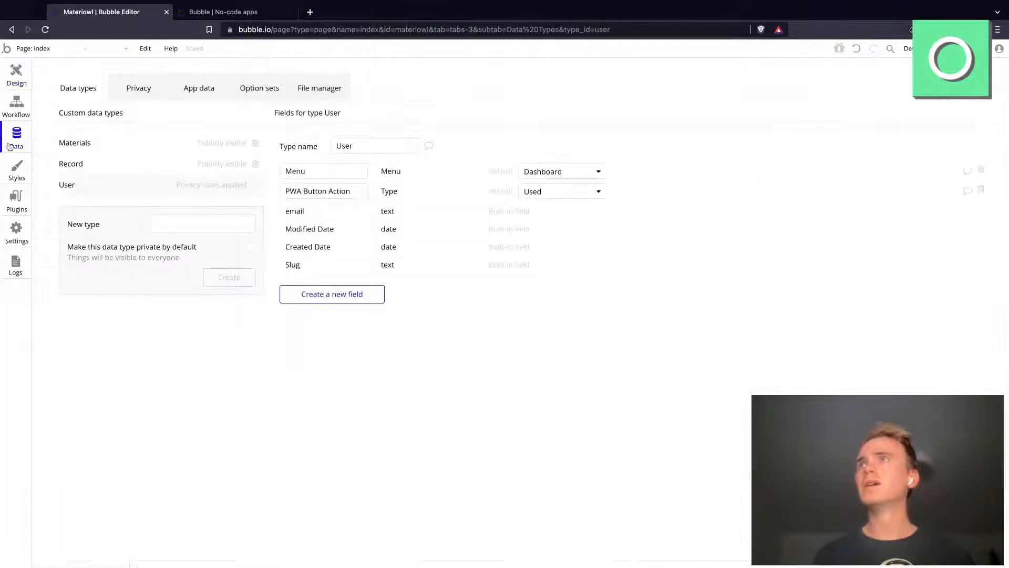
click(192, 98)
click(100, 223)
click(104, 205)
click(110, 247)
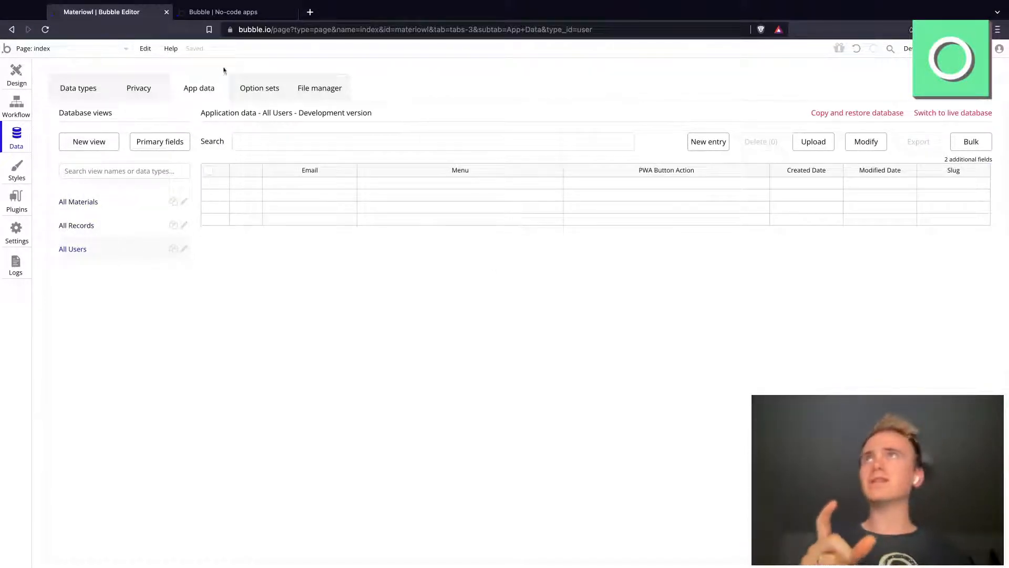
Step: Switch to the app preview, reload it and test the Materials, Dashboard and Settings menu options
click(235, 12)
click(267, 30)
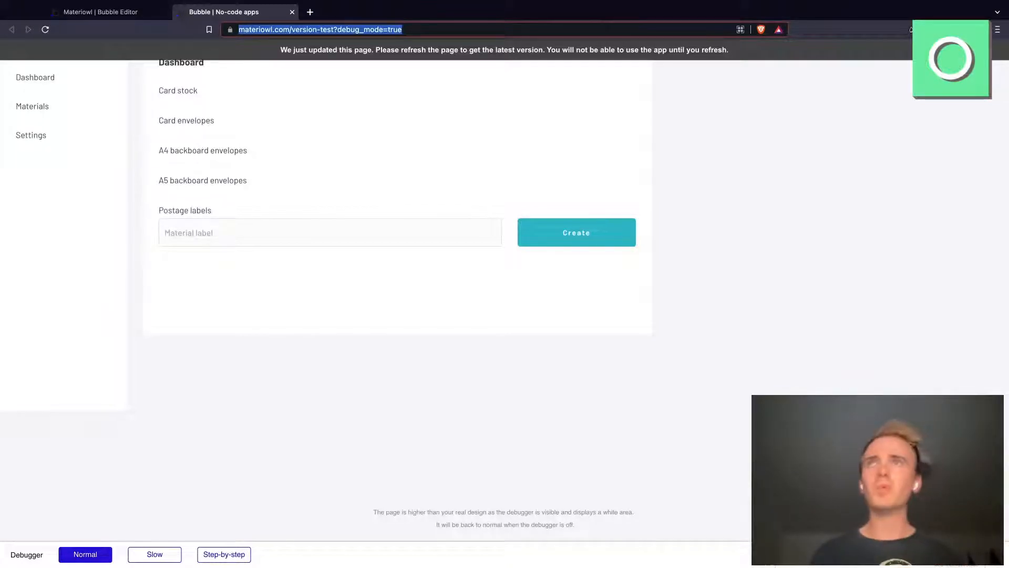
key(Return)
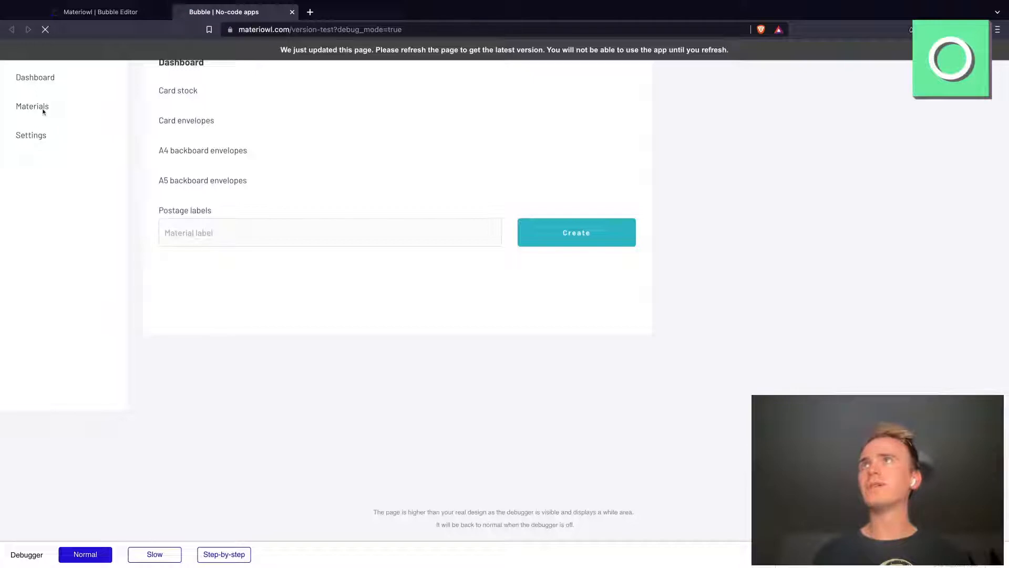
click(30, 109)
click(29, 83)
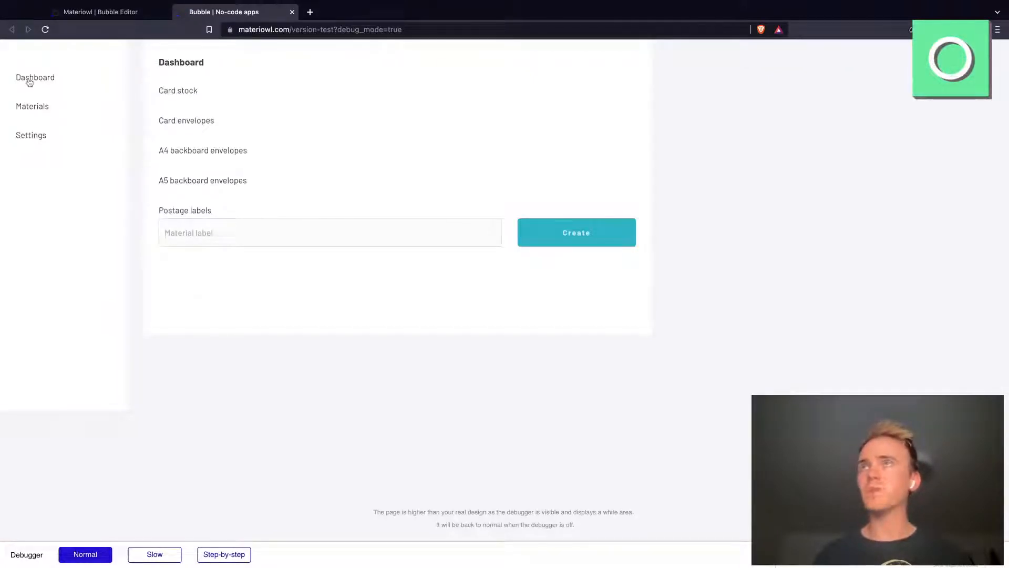
click(37, 140)
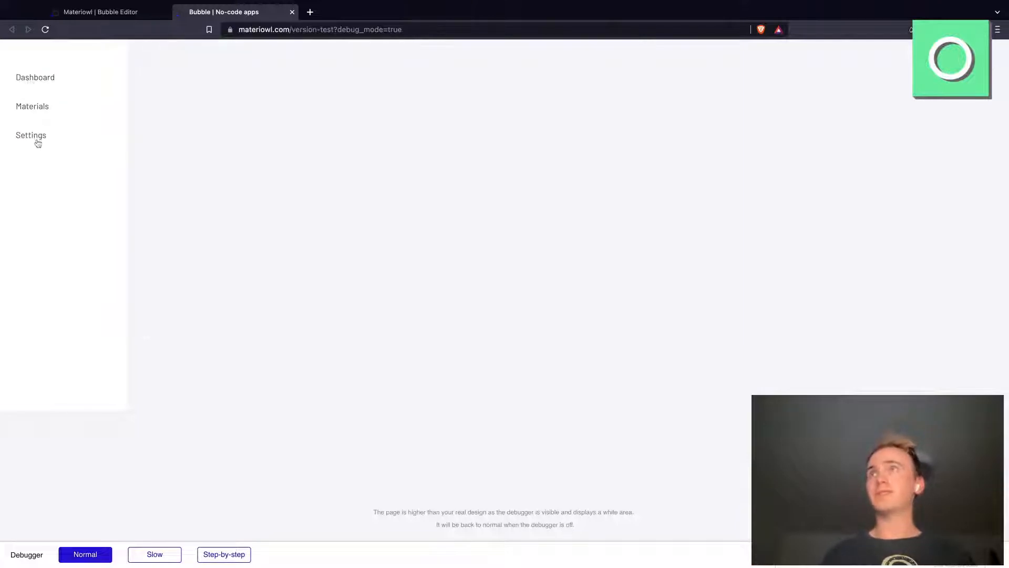
click(37, 78)
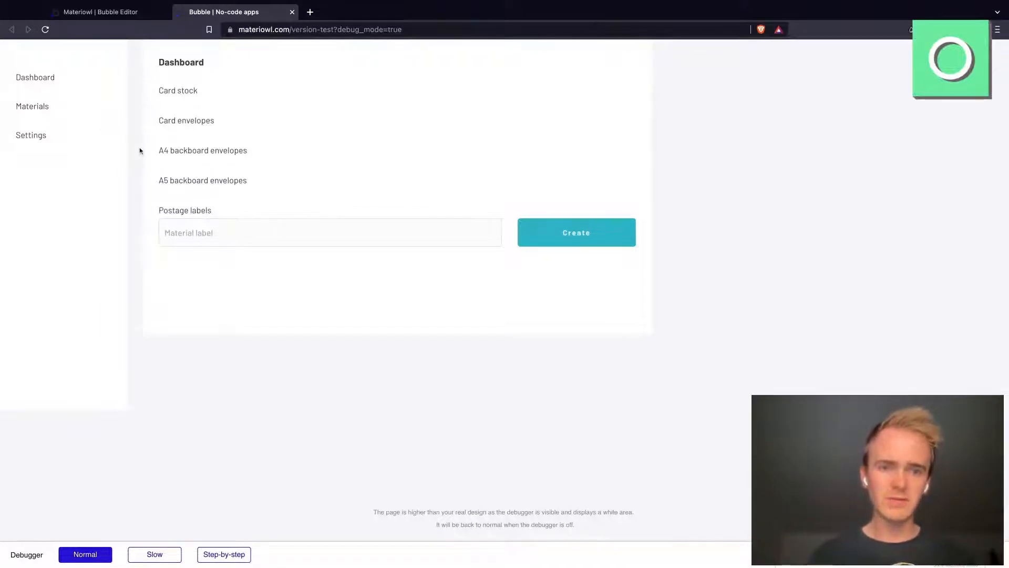
Step: Return to the Bubble editor and create a new page named "register" without cloning an existing page
click(118, 18)
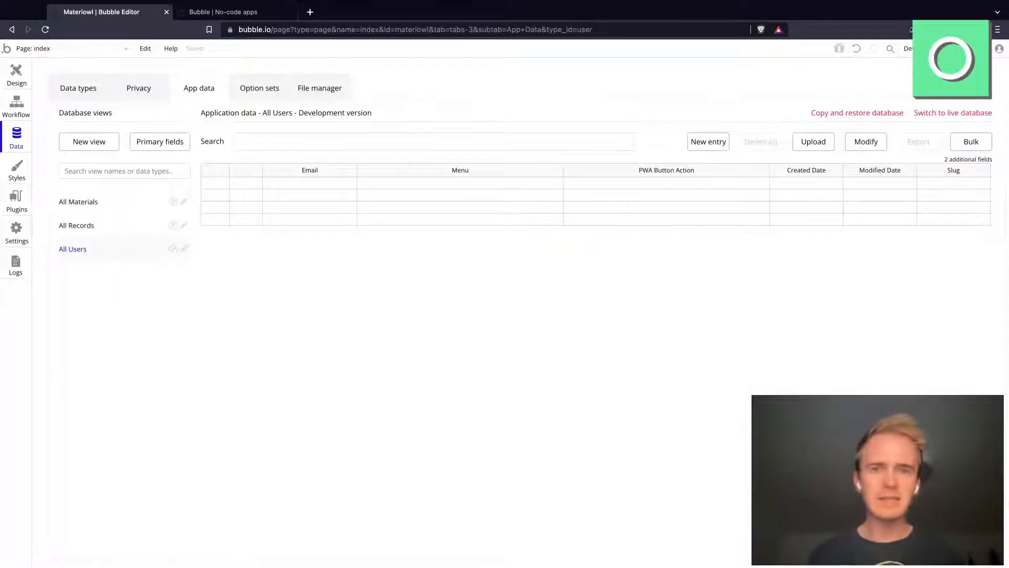
click(102, 50)
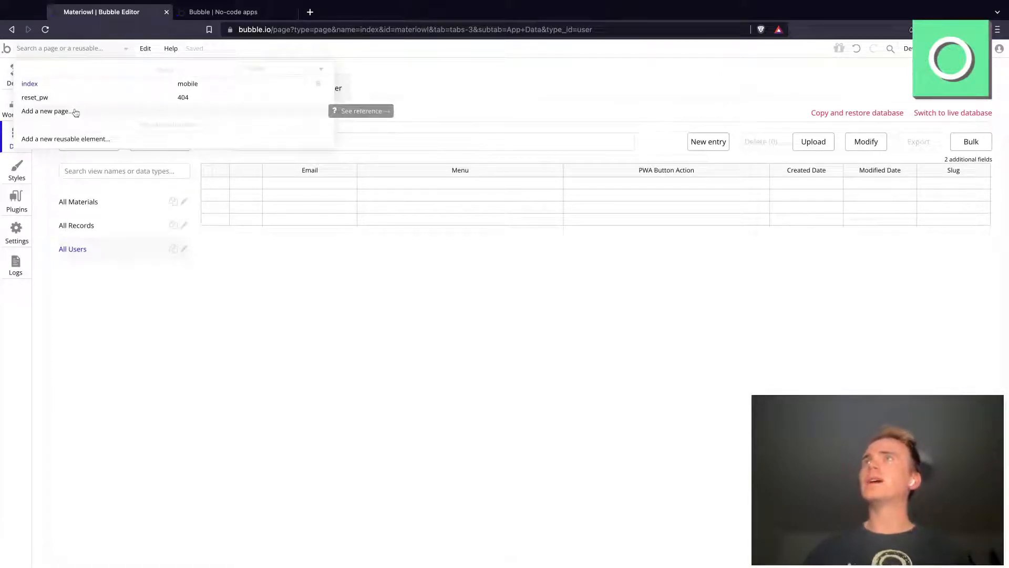
click(47, 111)
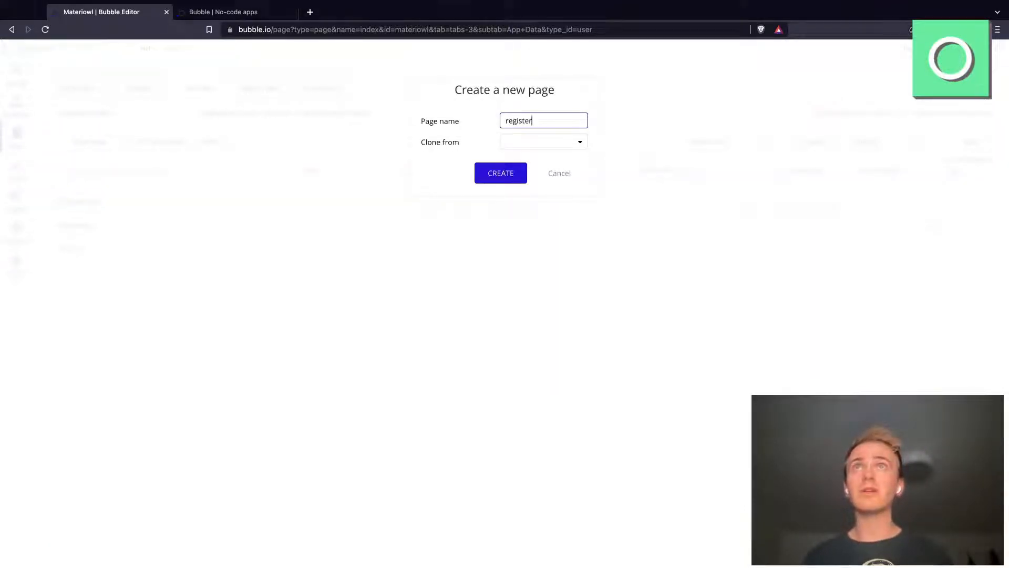
click(541, 141)
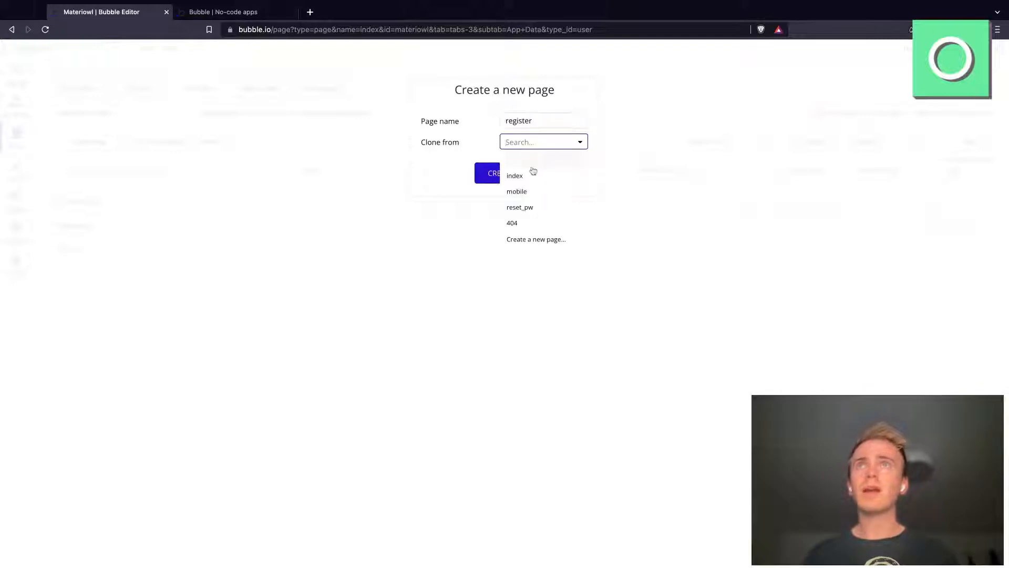
click(479, 170)
click(488, 175)
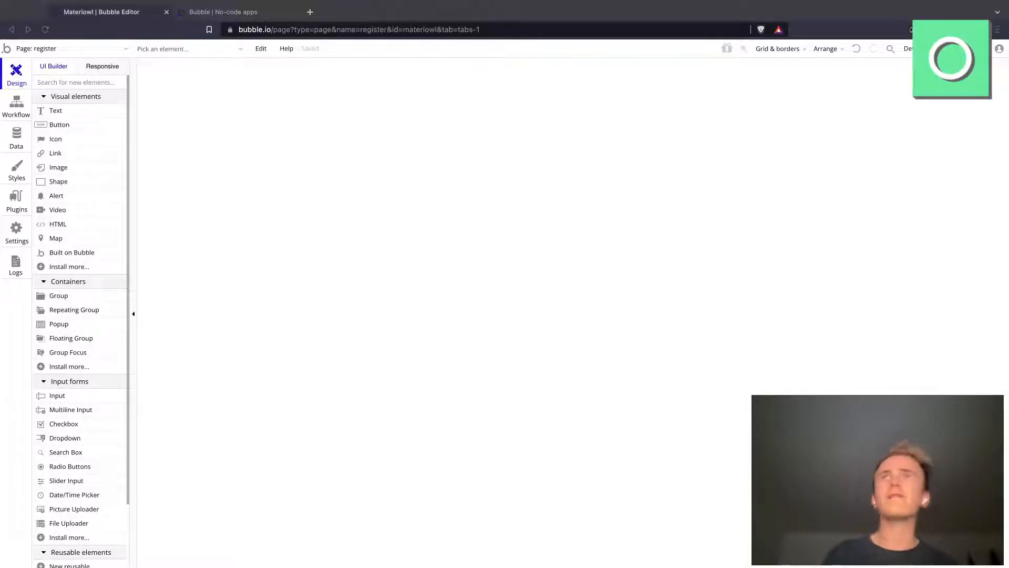
Step: Set the register page's container layout to Column
click(523, 177)
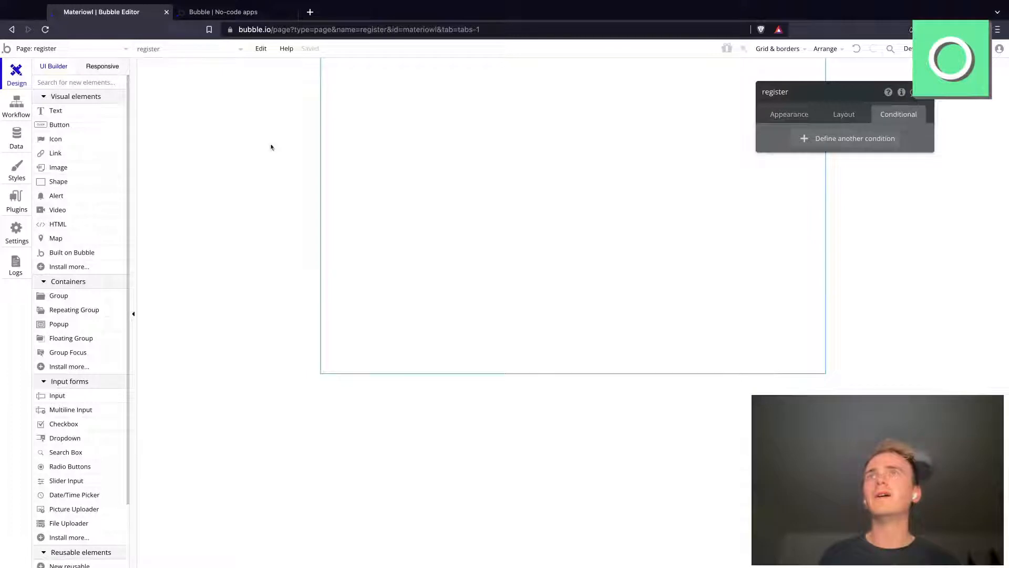
click(844, 114)
click(848, 141)
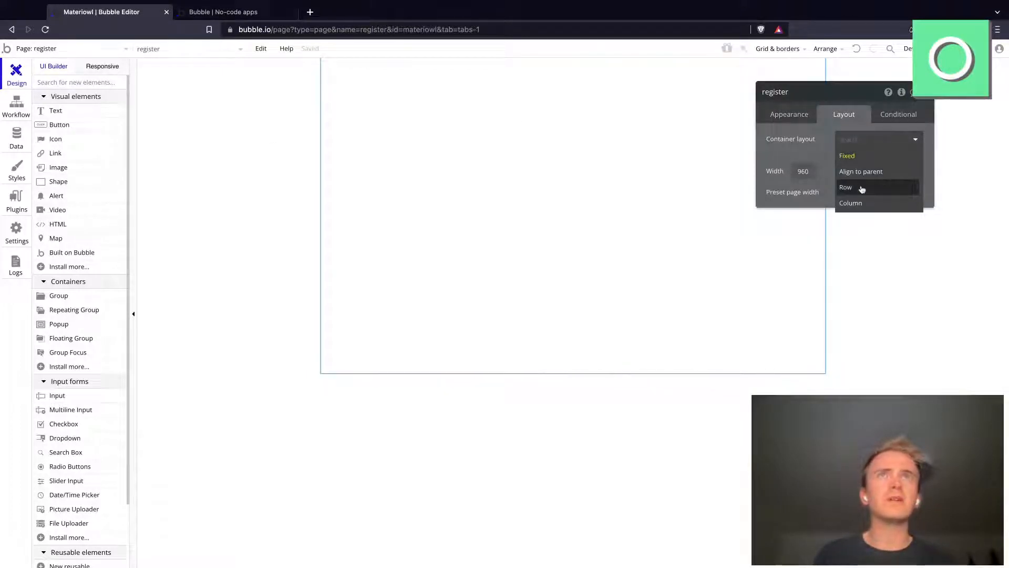
click(856, 203)
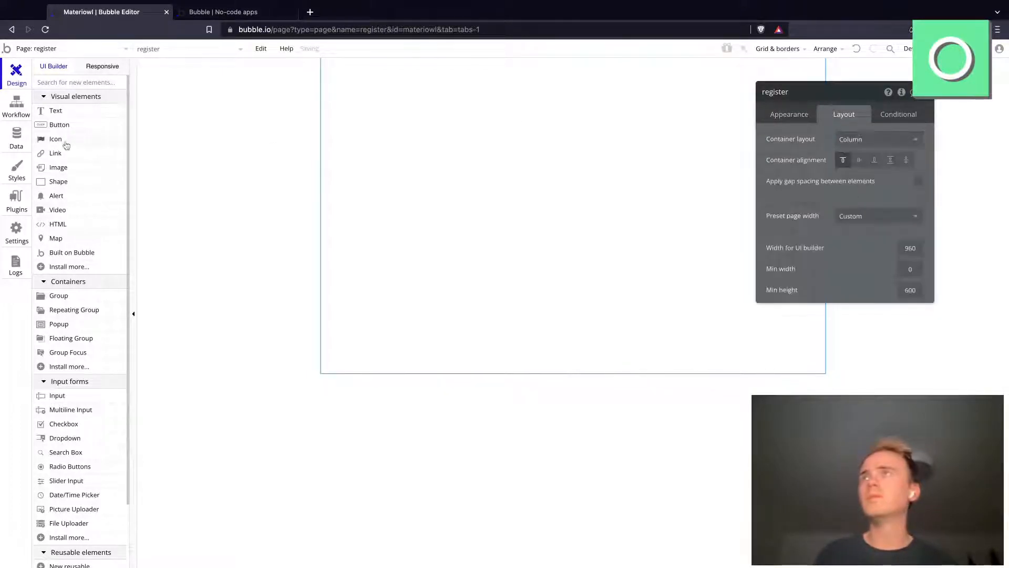
Step: Draw a group about 319 by 301 px on the register page
click(59, 296)
drag(503, 113, 671, 271)
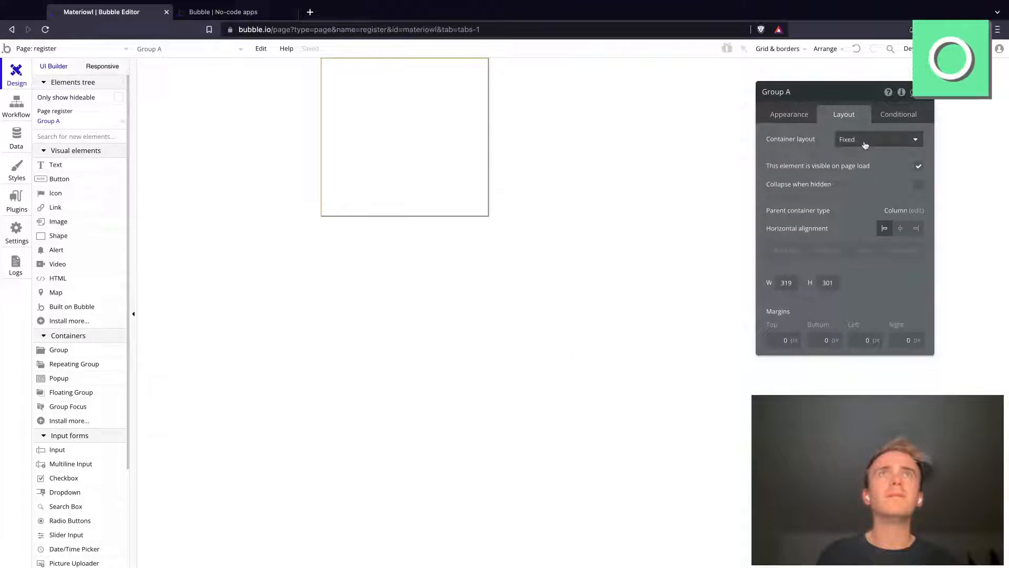
click(789, 114)
Step: Set the register page's container layout to Align to parent and select the group on it
click(689, 130)
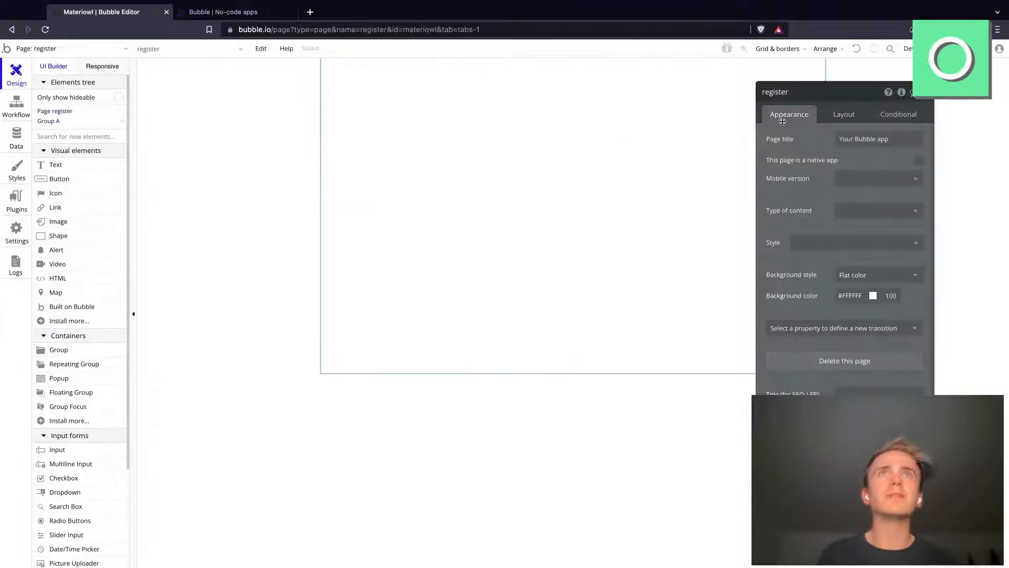
click(839, 114)
click(868, 141)
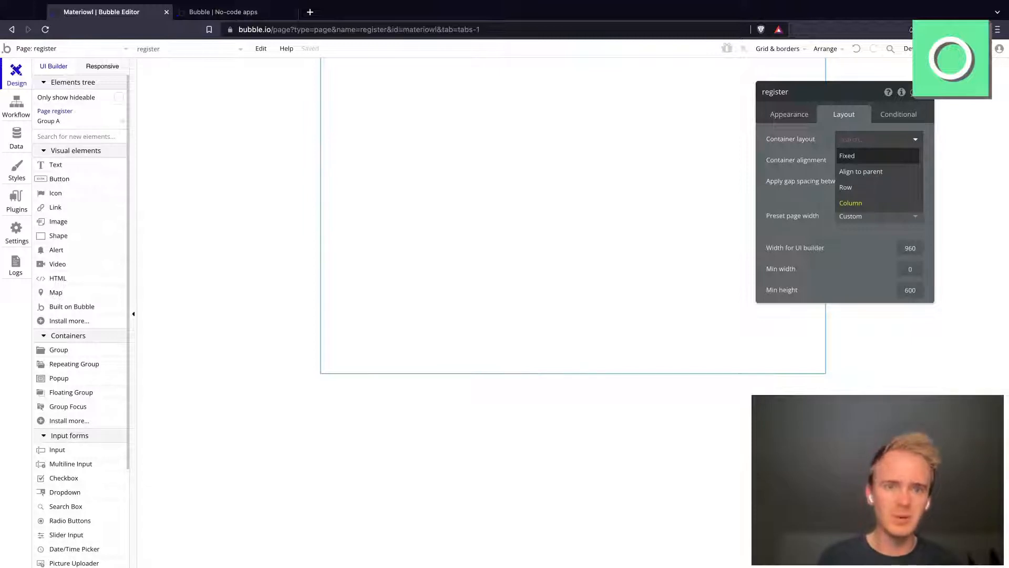
click(864, 177)
click(444, 140)
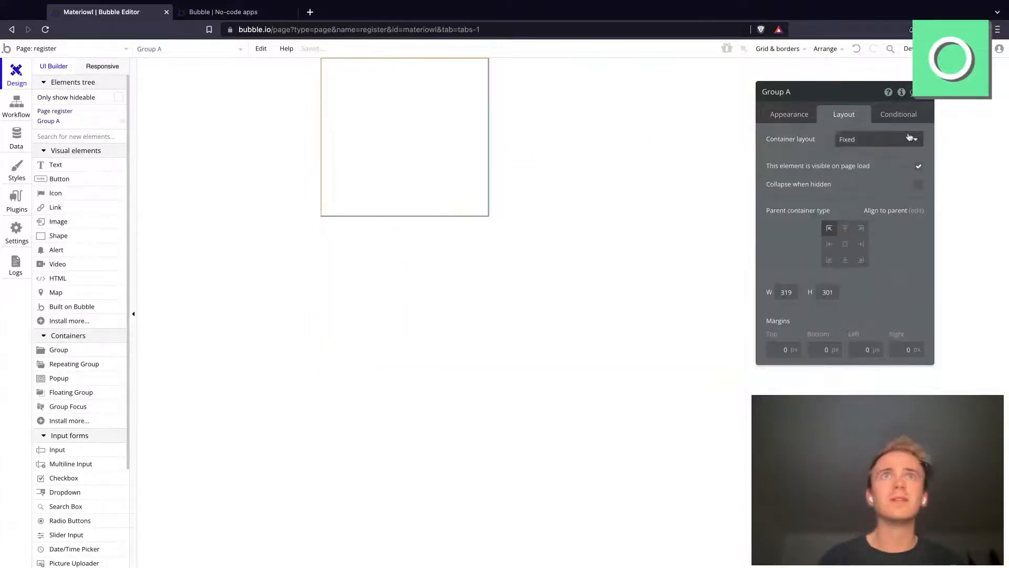
Step: Center the group horizontally and vertically within the register page
click(848, 244)
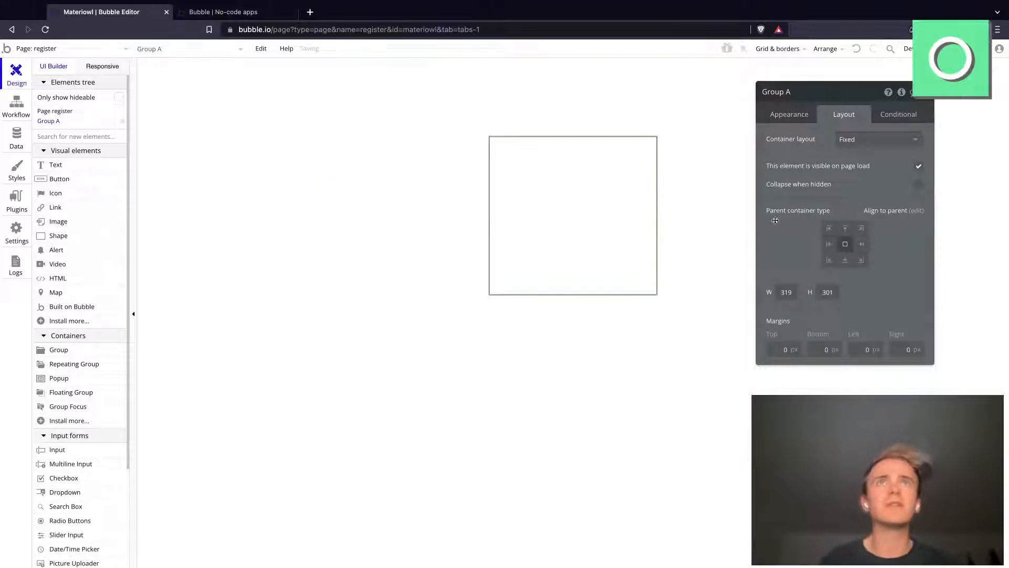
Step: Copy the index page's background color, #F5F5FA, and apply it as the register page's background color
click(50, 51)
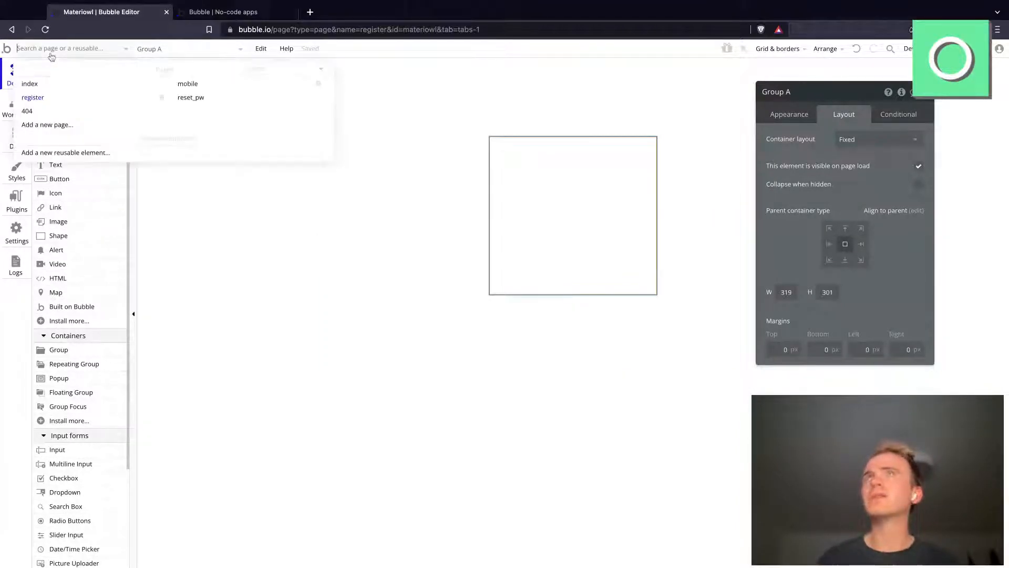
click(60, 86)
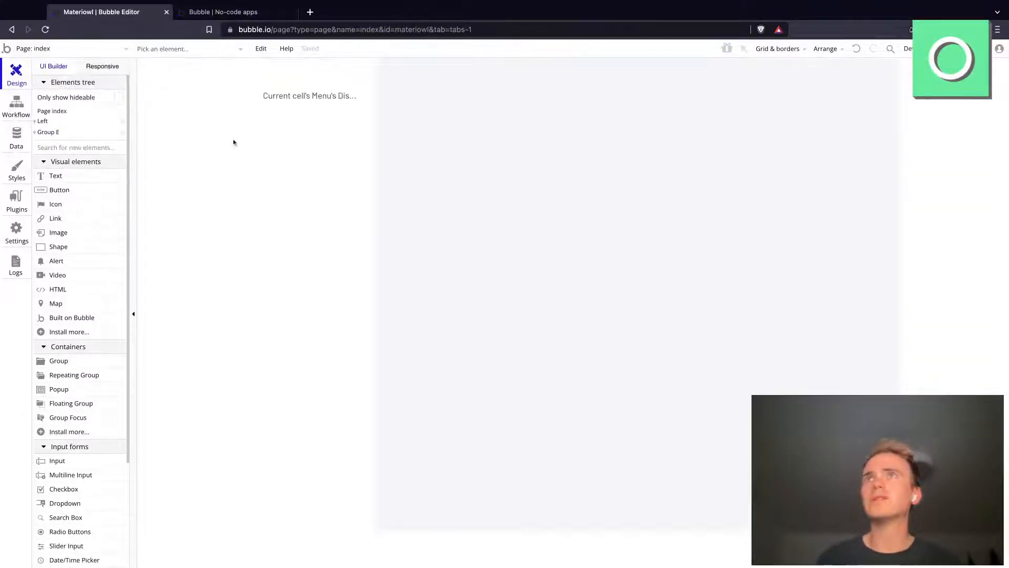
click(665, 348)
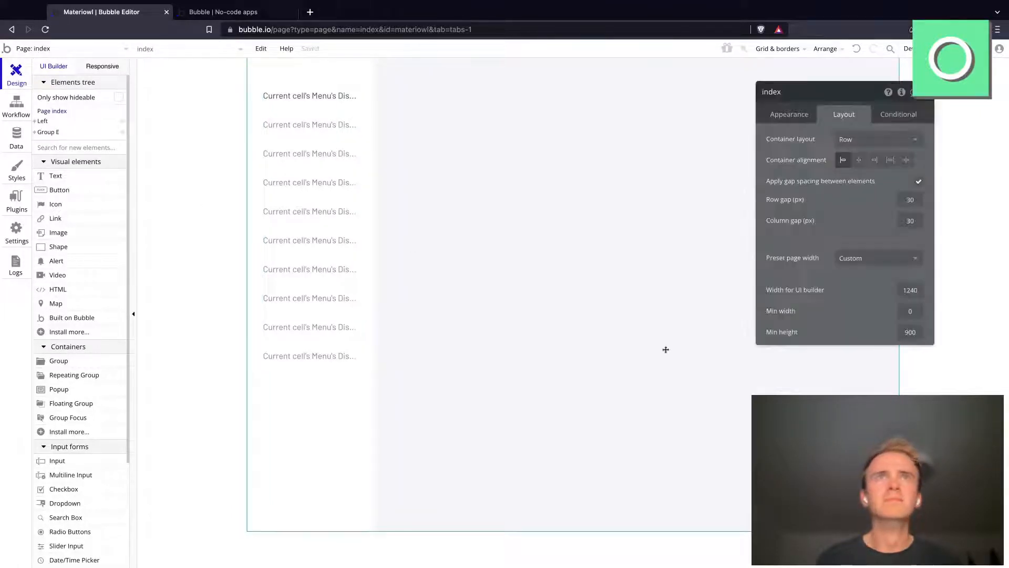
click(791, 114)
double_click(851, 295)
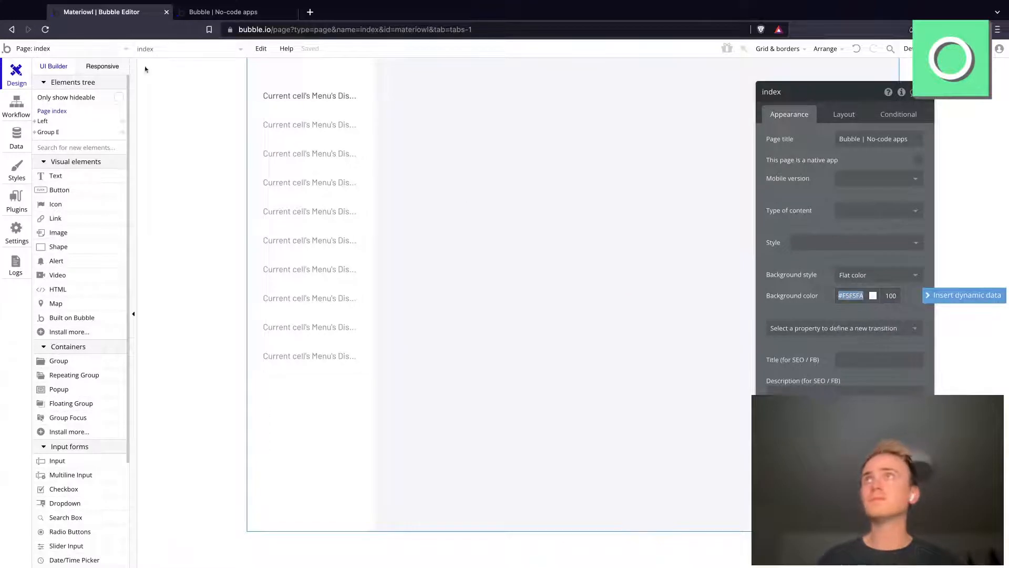
click(123, 56)
click(86, 98)
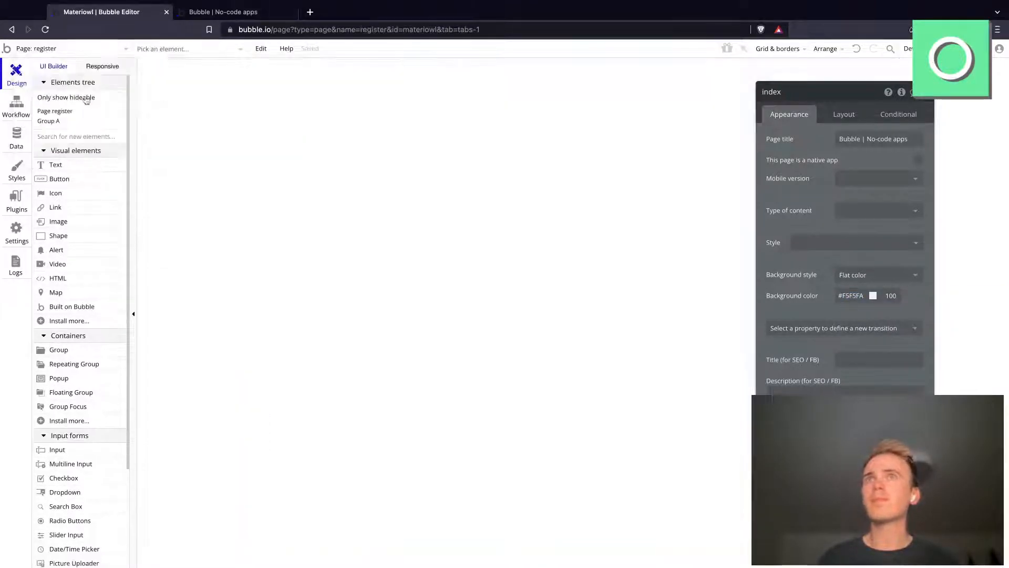
click(854, 292)
key(super+a)
text(#F5F5FA)
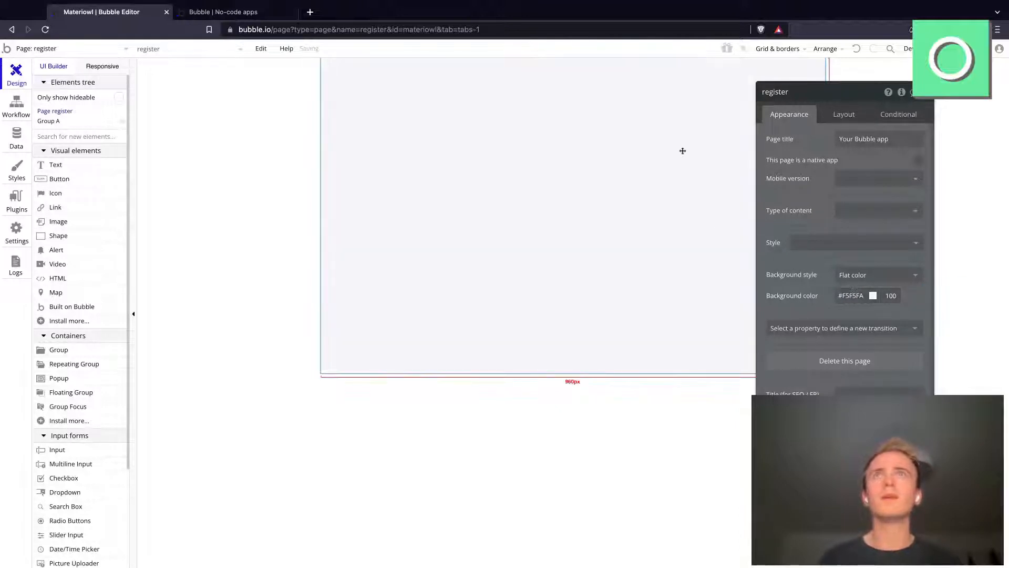
Step: Give the group on the register page a flat #FFFFFF background and a roundness of 12
click(554, 162)
click(804, 240)
click(816, 255)
click(869, 277)
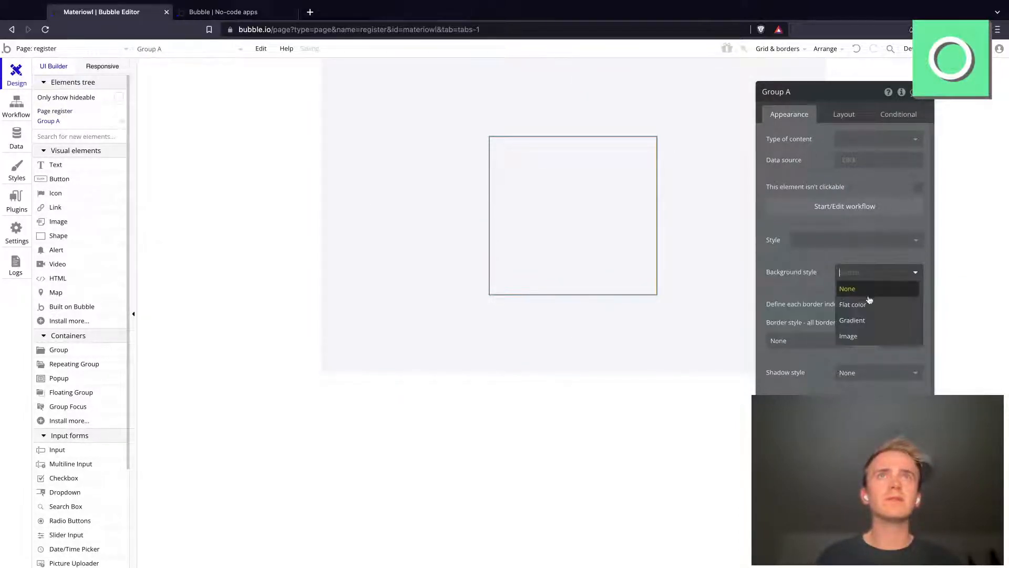
click(868, 304)
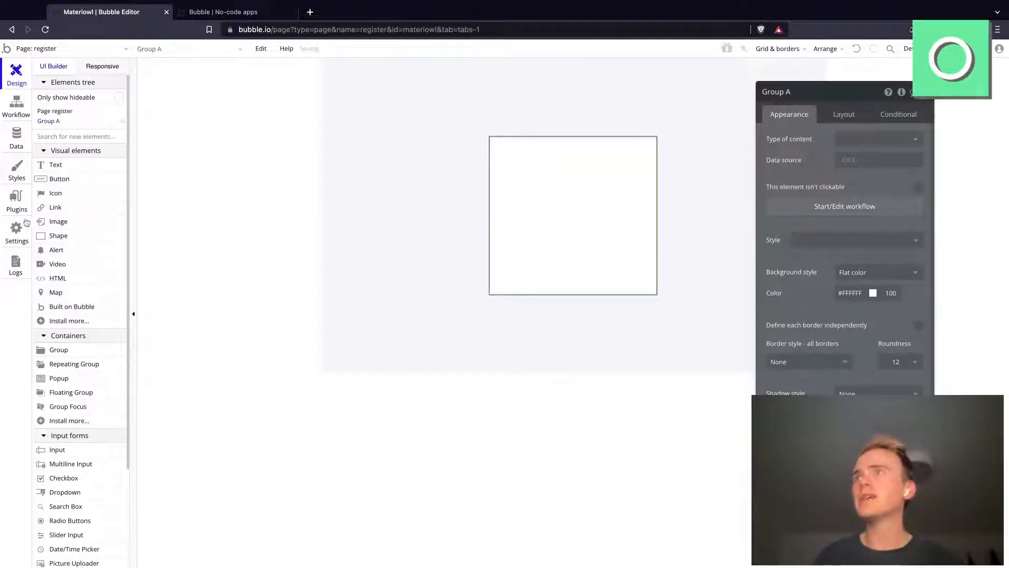
Step: Draw an input about 218 by 51 px inside the white group and set the group's container layout to Column
click(77, 451)
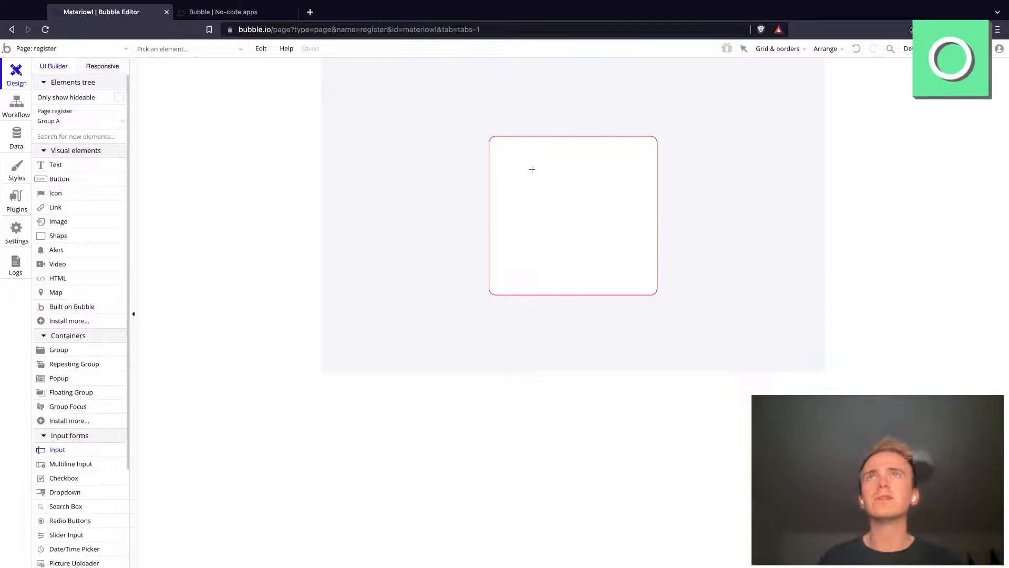
mouse_move(517, 163)
mouse_down()
mouse_move(603, 200)
mouse_move(632, 190)
mouse_up()
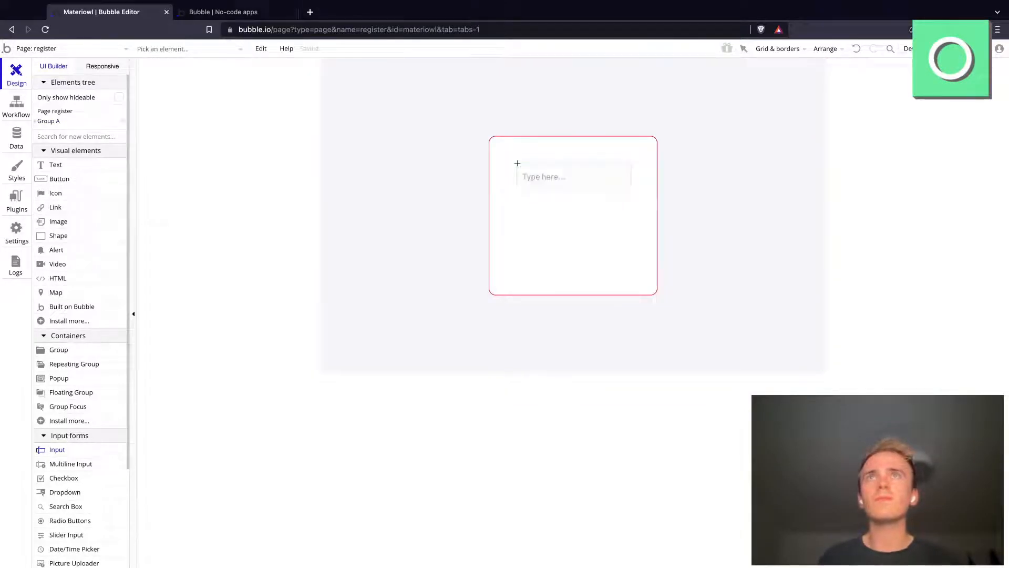
click(583, 225)
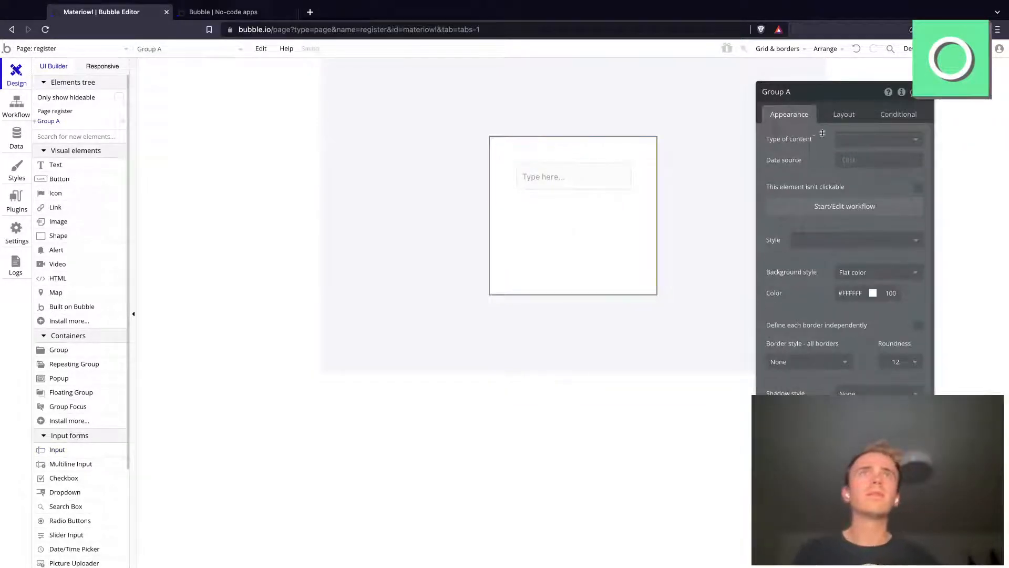
click(862, 119)
click(862, 139)
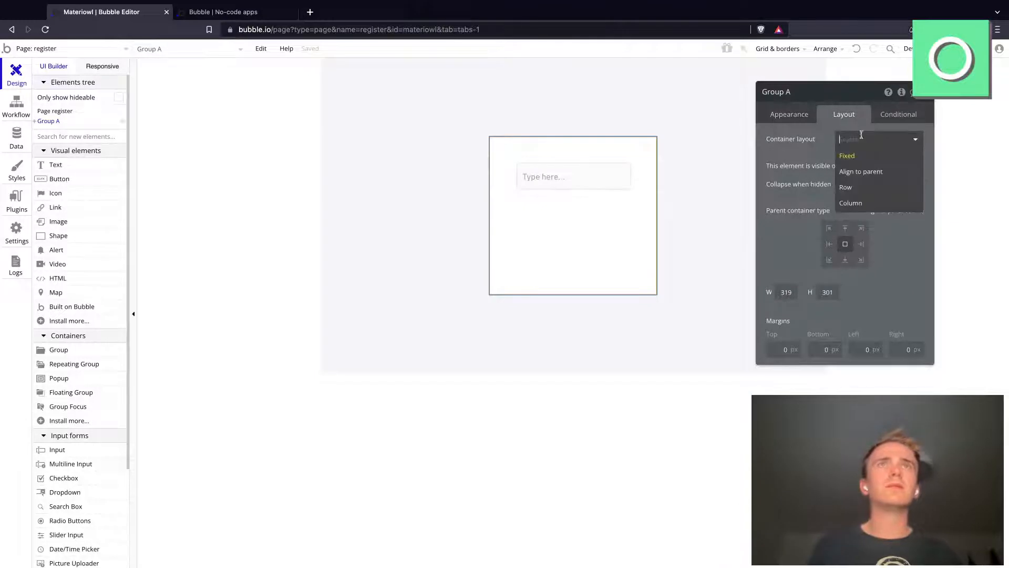
click(862, 203)
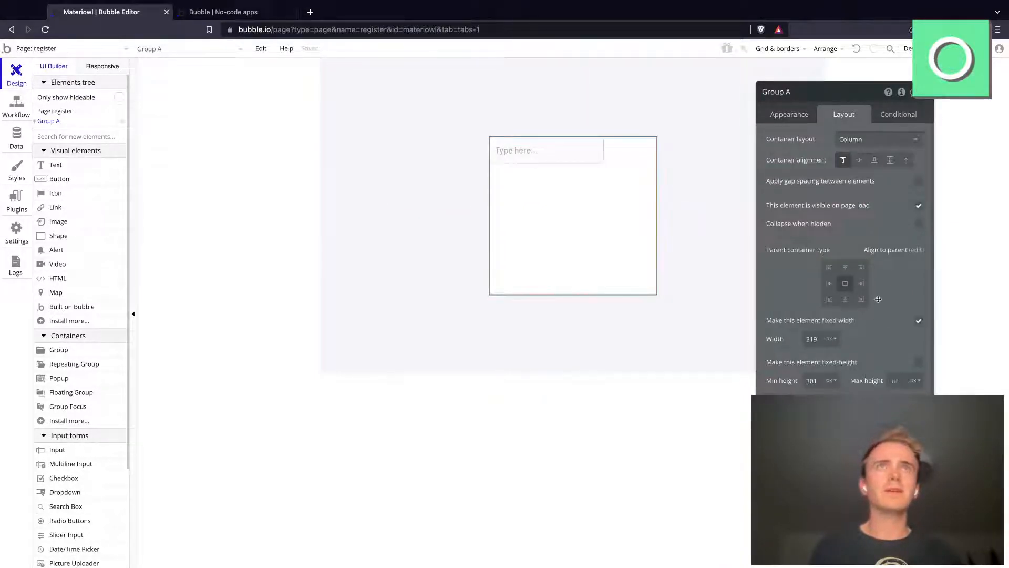
Step: Set the group's padding to 30 px on all four sides
drag(844, 103, 825, 60)
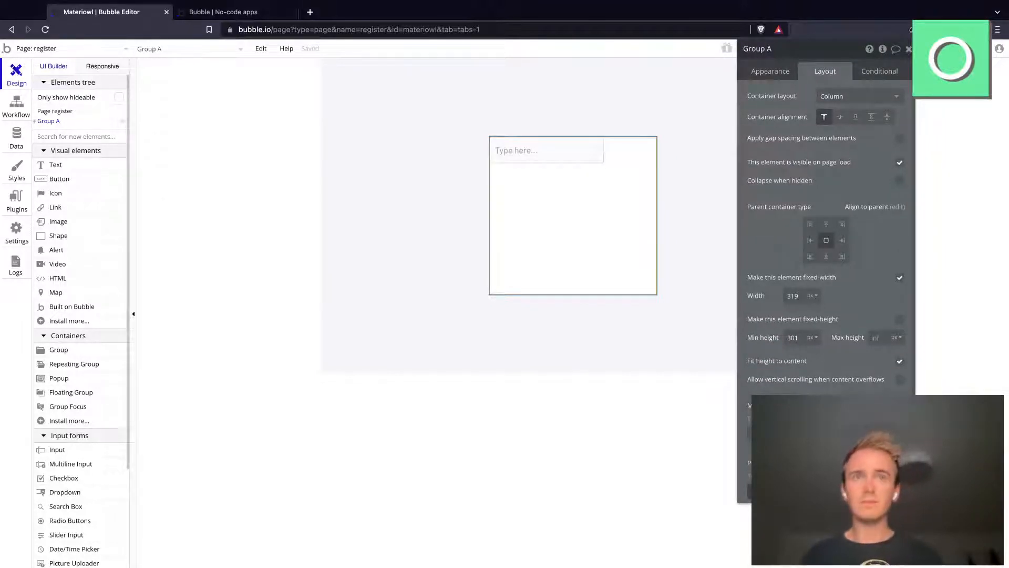
key(Tab)
text(30)
key(Tab)
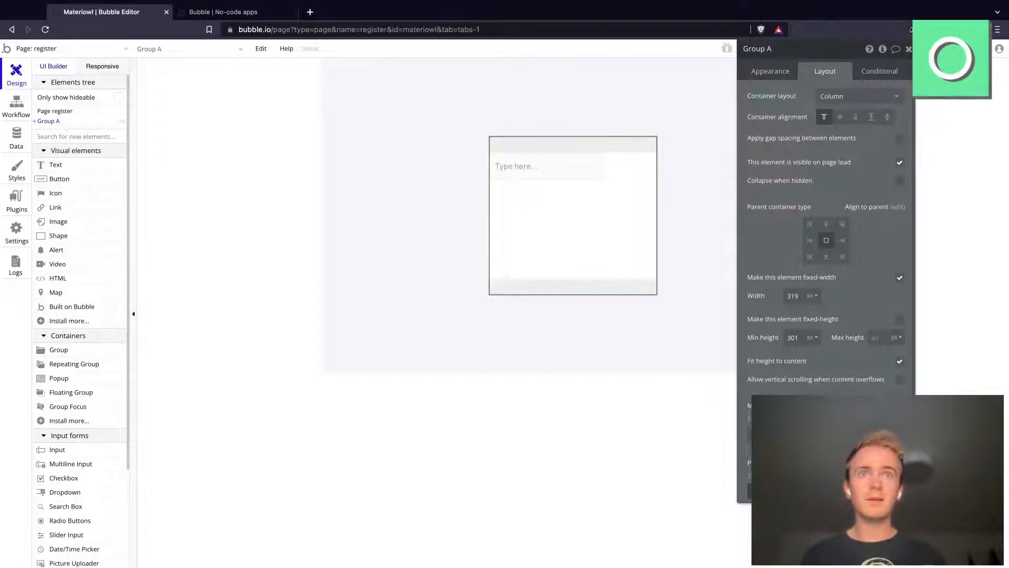
text(30)
key(Tab)
text(30)
key(Tab)
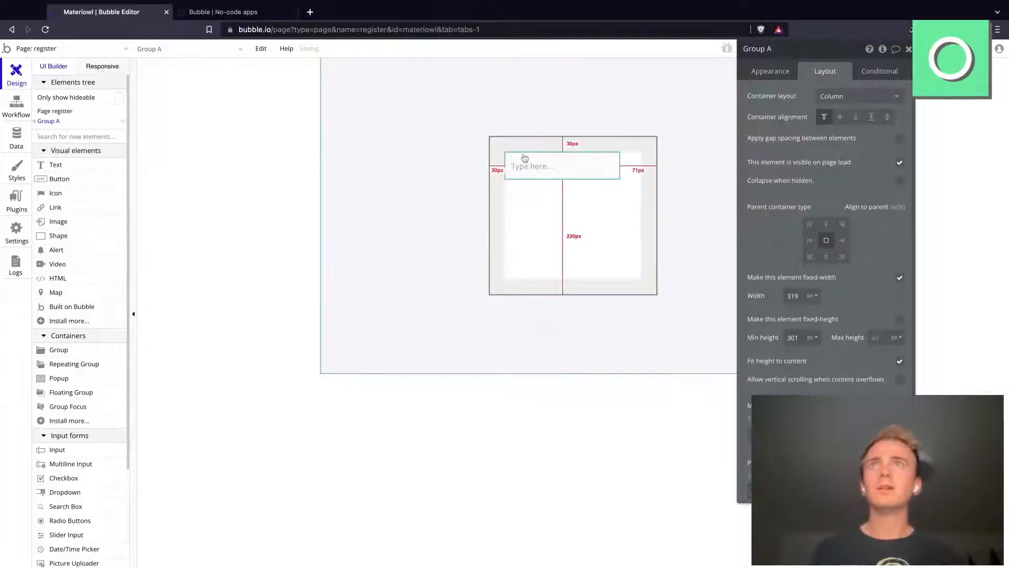
Step: Set the input's width to 100% of the group
click(567, 166)
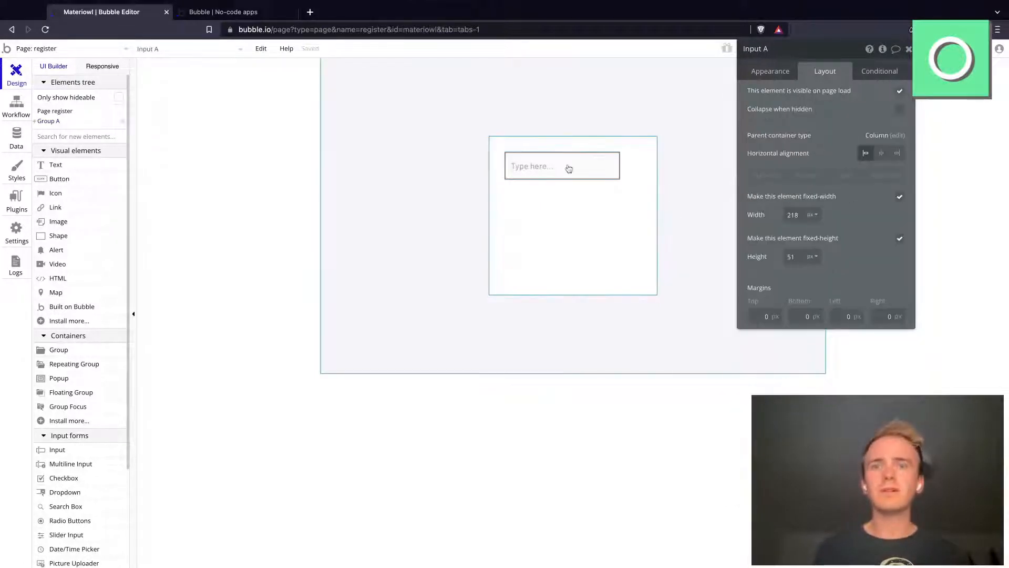
click(767, 71)
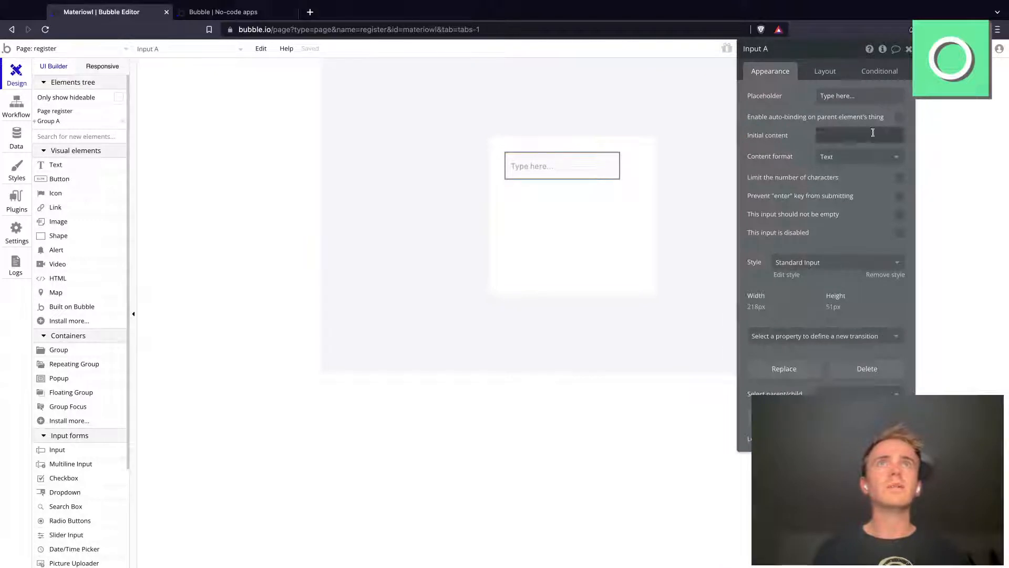
click(846, 77)
click(812, 214)
click(812, 248)
double_click(794, 215)
text(100)
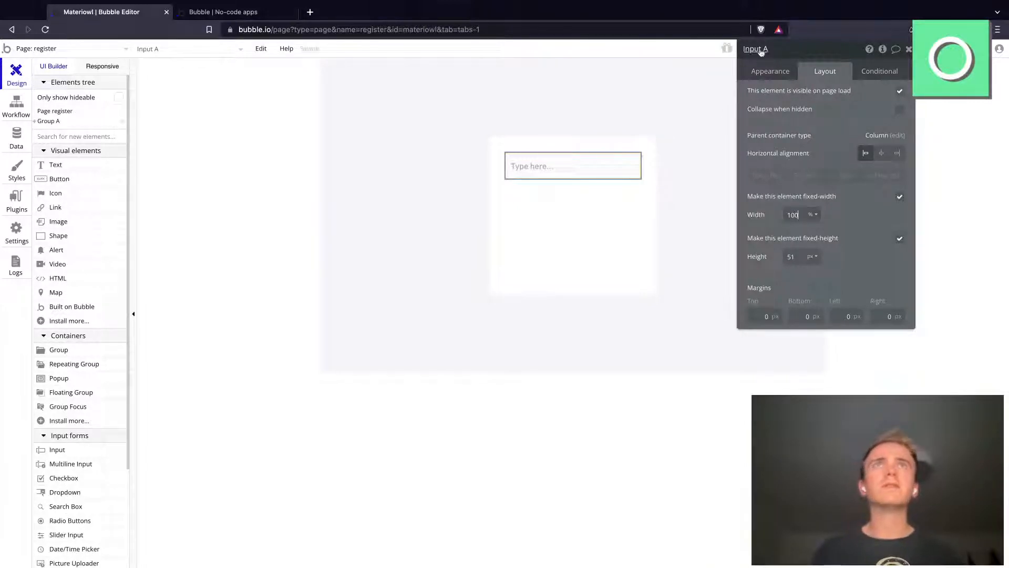
Step: Set the input's content format to Email and its placeholder to "Email", and require that it not be empty
click(768, 70)
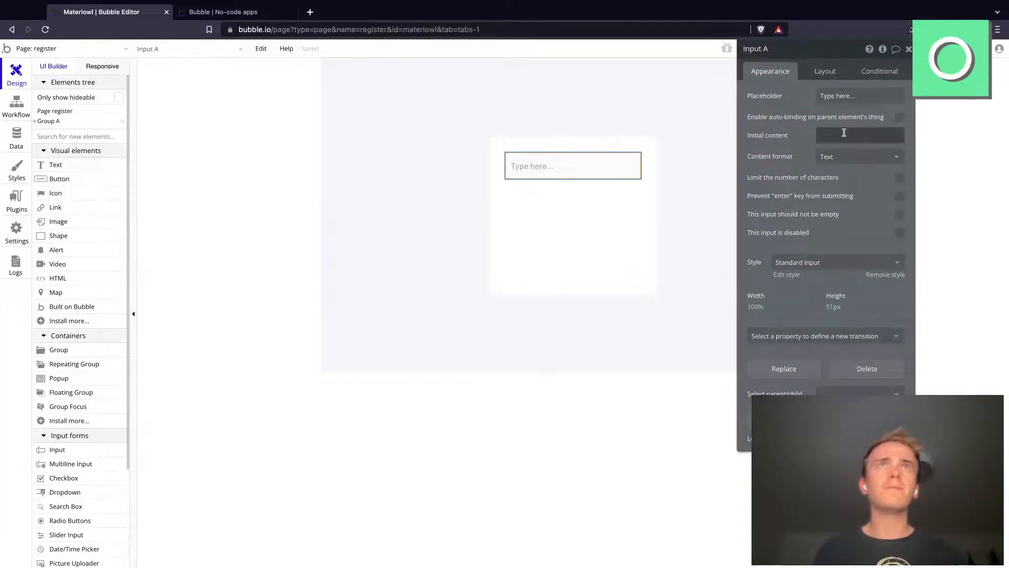
click(846, 157)
click(842, 187)
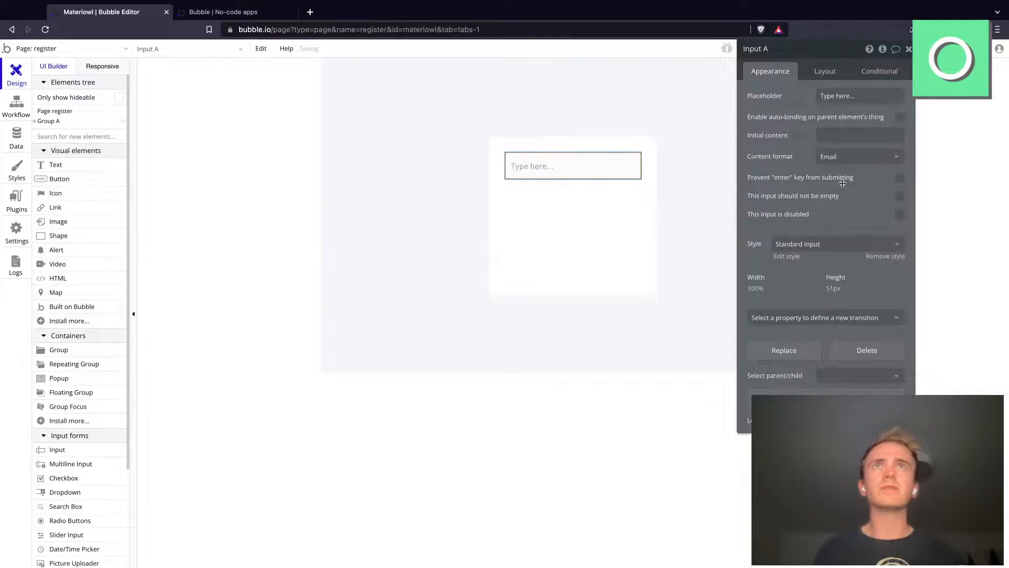
click(849, 98)
text(Email)
click(899, 195)
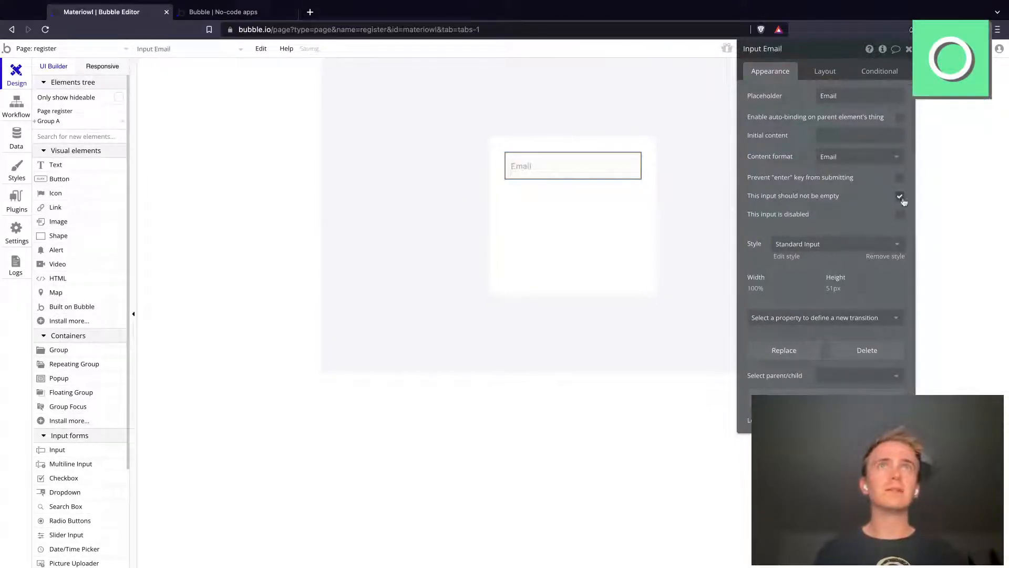
Step: Duplicate the Email input and give the copy the placeholder "Password" and the Password content format
click(632, 192)
click(575, 172)
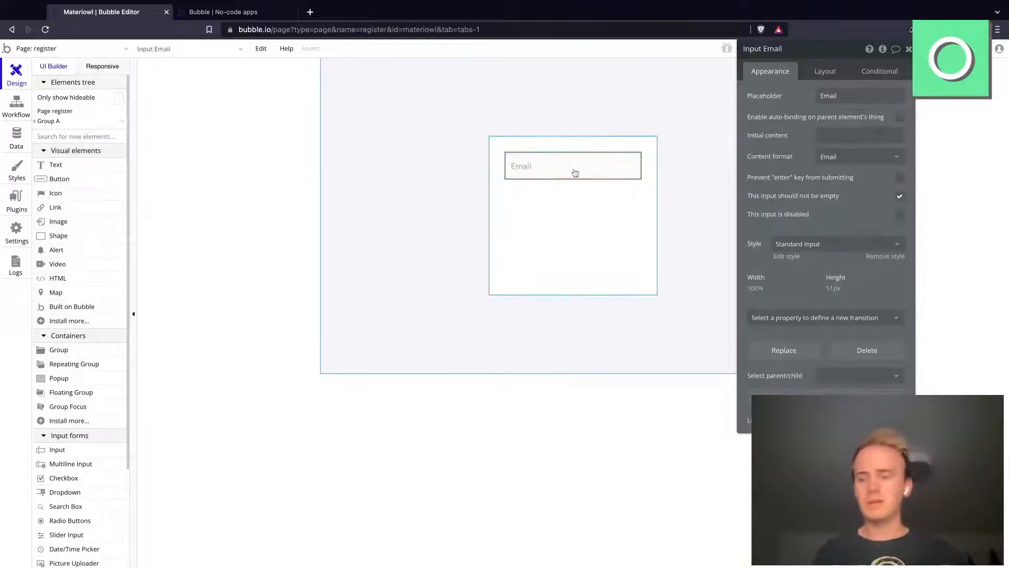
key(ctrl+c)
key(ctrl+v)
click(865, 93)
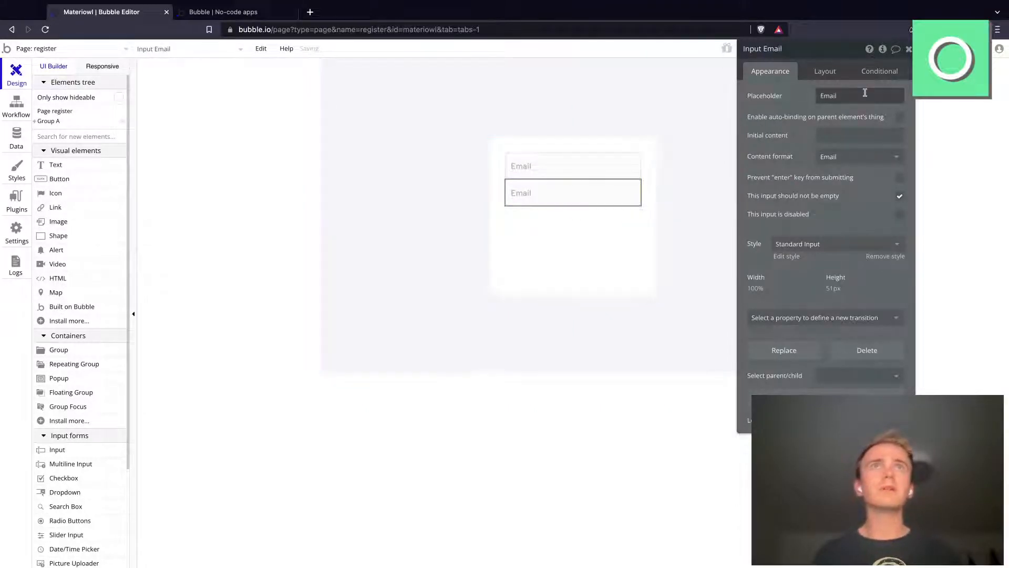
text(Password)
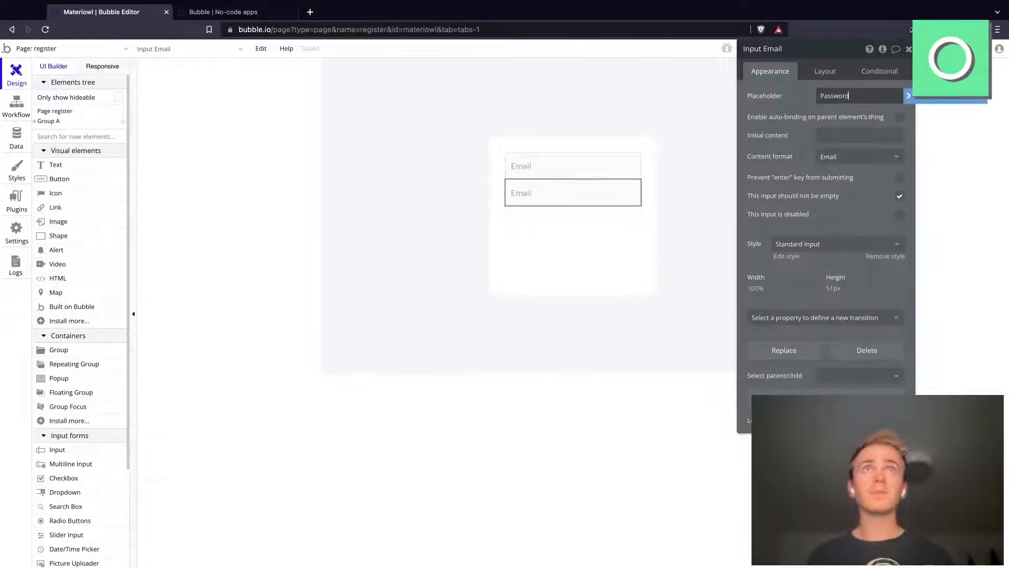
click(854, 157)
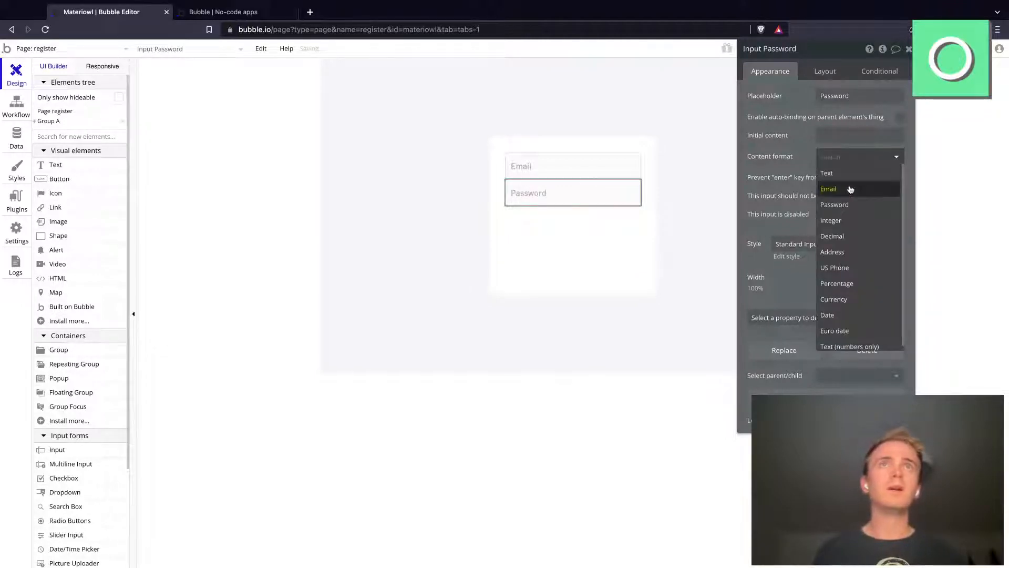
click(837, 206)
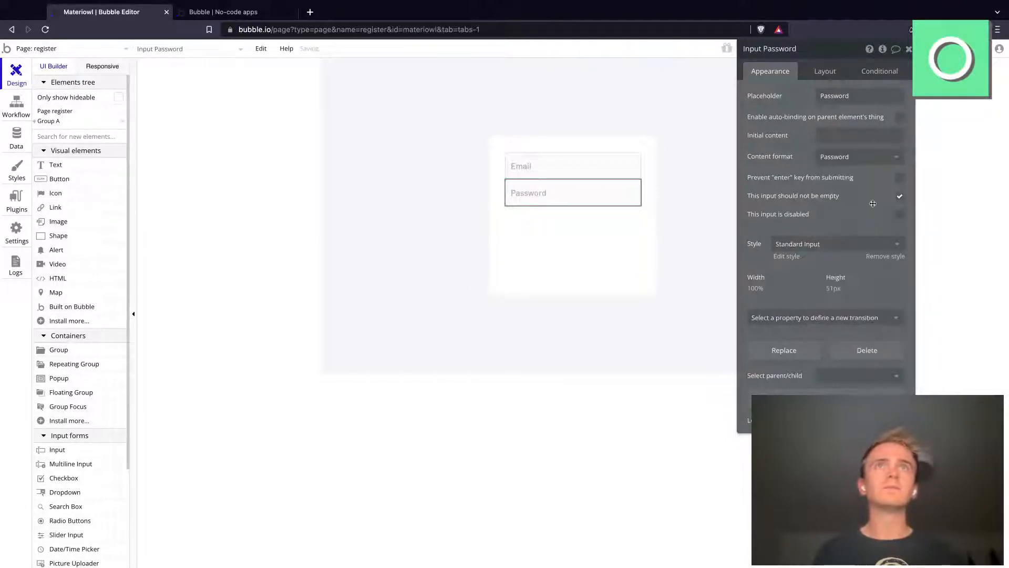
Step: Apply gap spacing between the group's elements with a row gap of 18 px
click(579, 247)
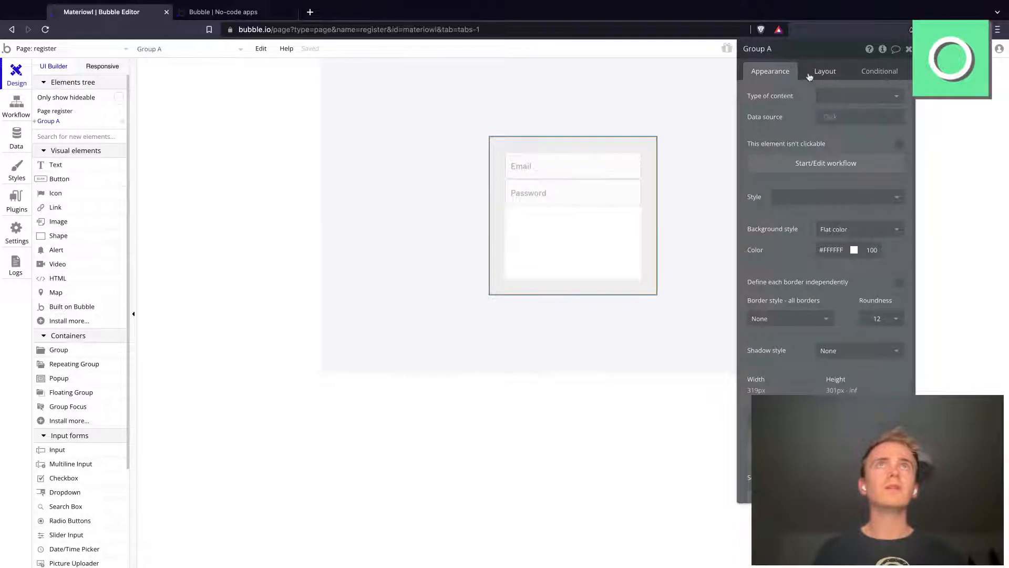
click(825, 71)
click(900, 138)
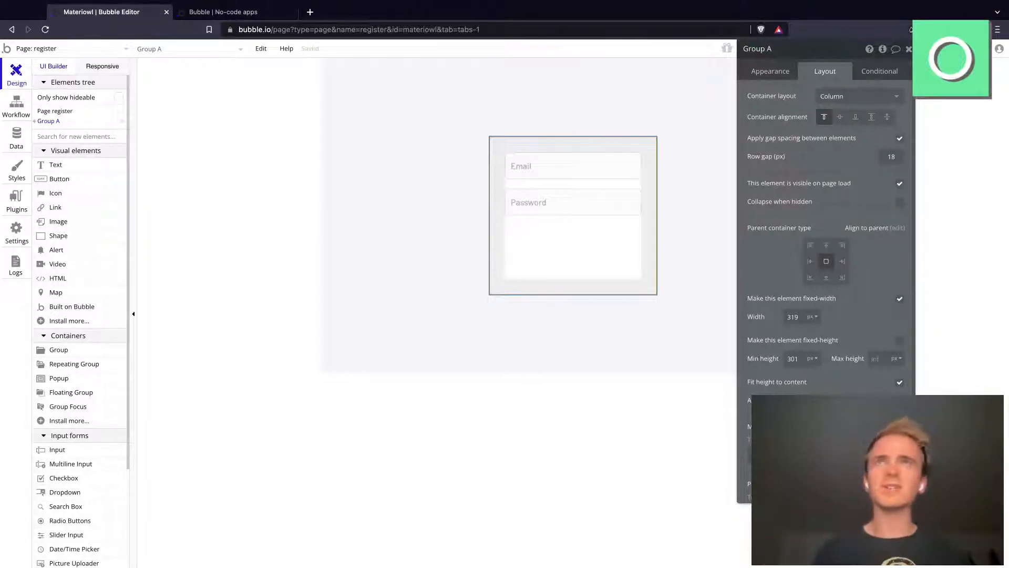
Step: Add a button about 247 by 49 px below the Password input and set its width to 100%
click(61, 182)
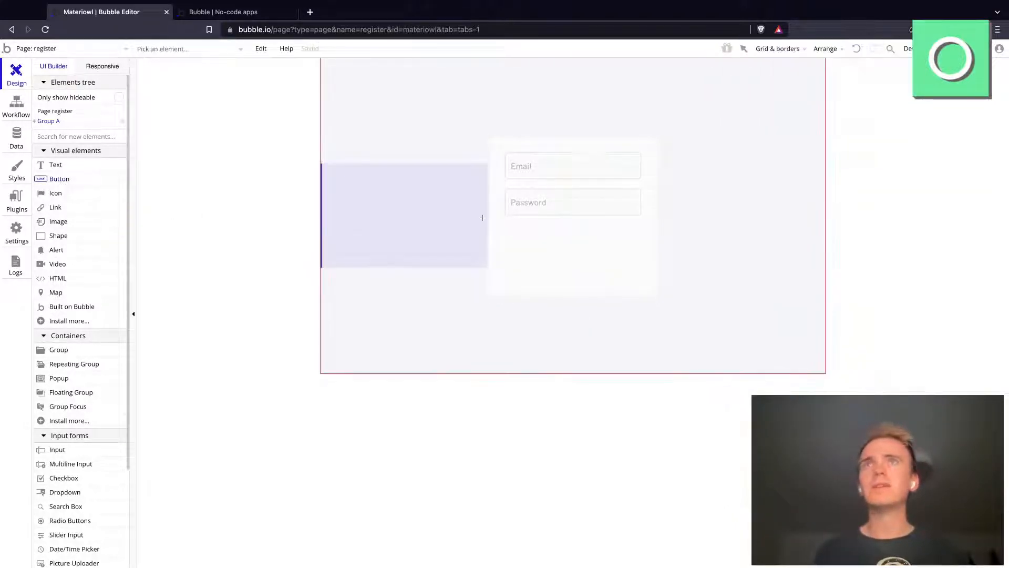
click(509, 227)
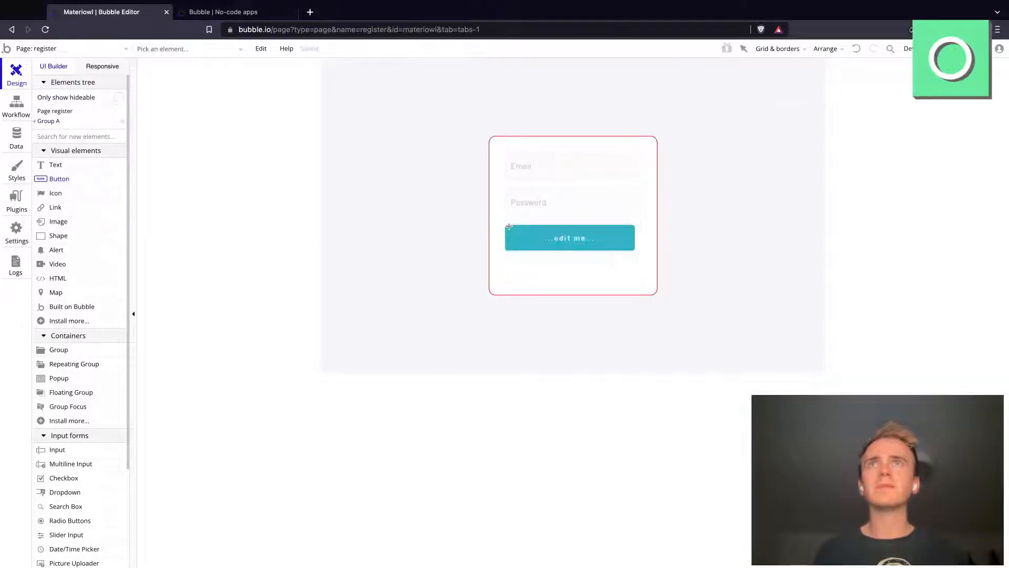
click(821, 70)
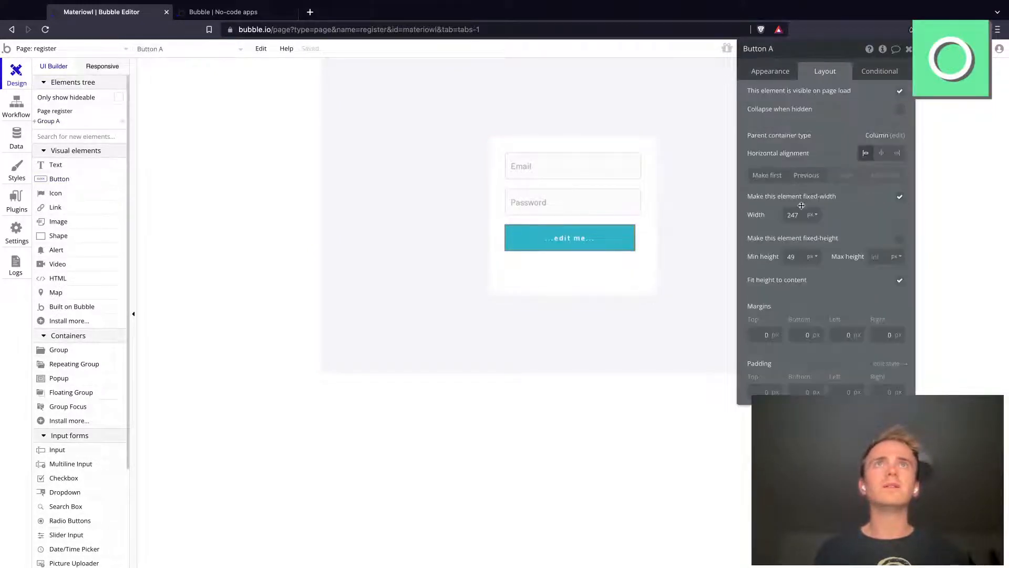
click(812, 214)
click(812, 234)
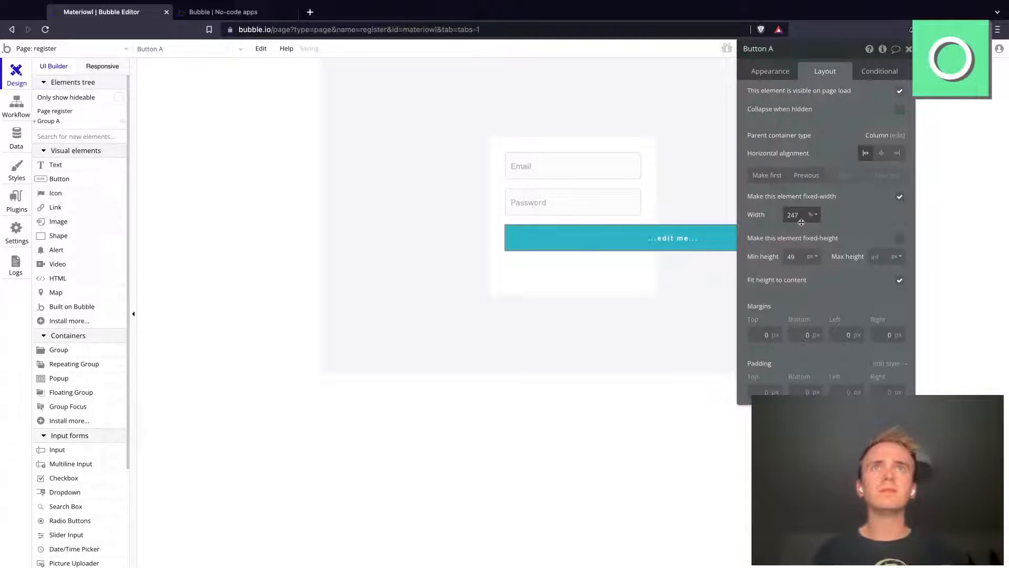
double_click(797, 216)
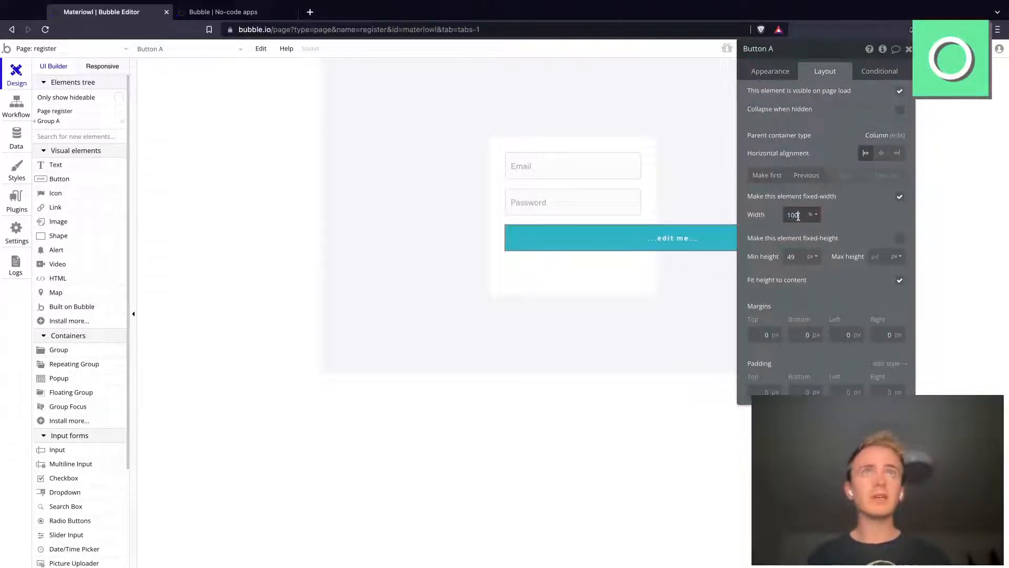
Step: Turn off the form group's fixed width and set its minimum width to 0 px and maximum width to 450 px
click(547, 285)
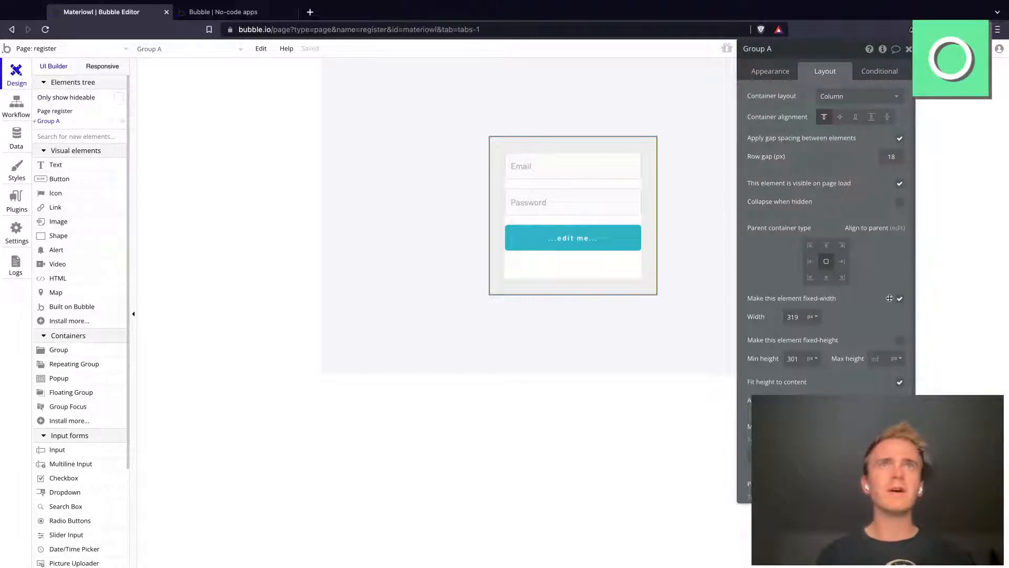
click(897, 299)
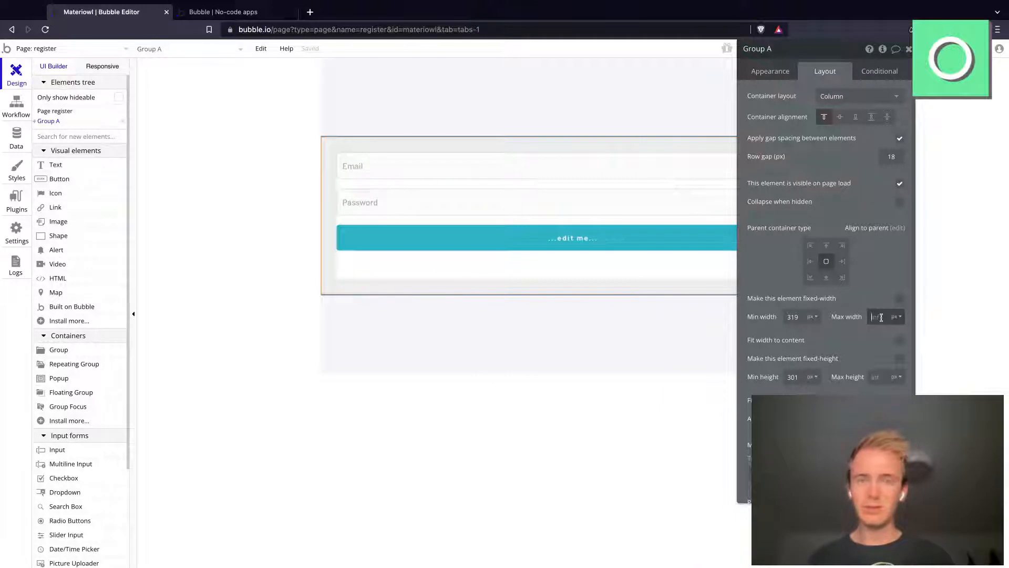
text(450)
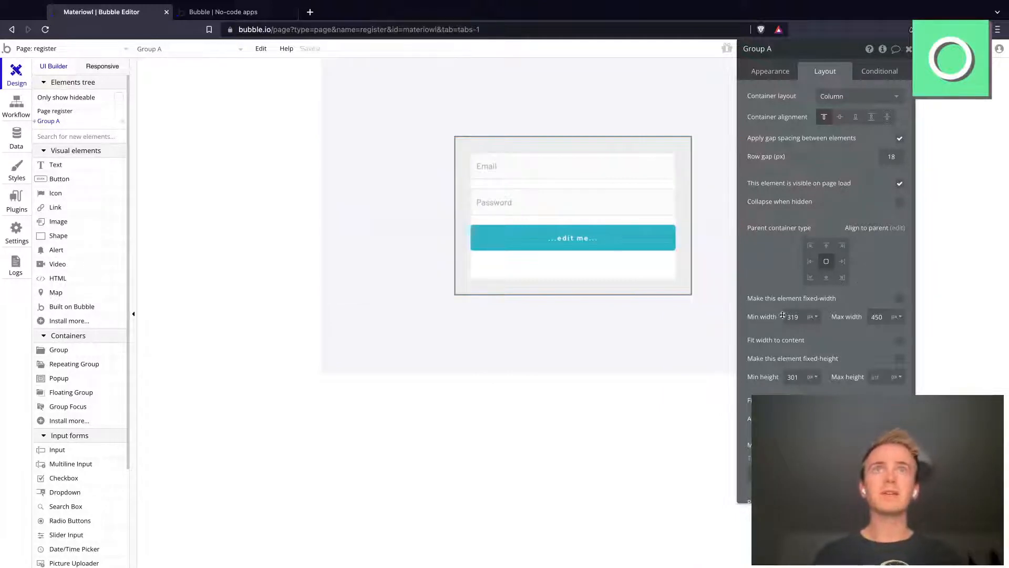
Step: Relabel the form's button "Register" and reduce the group's minimum height so it fits its content
click(572, 232)
click(766, 74)
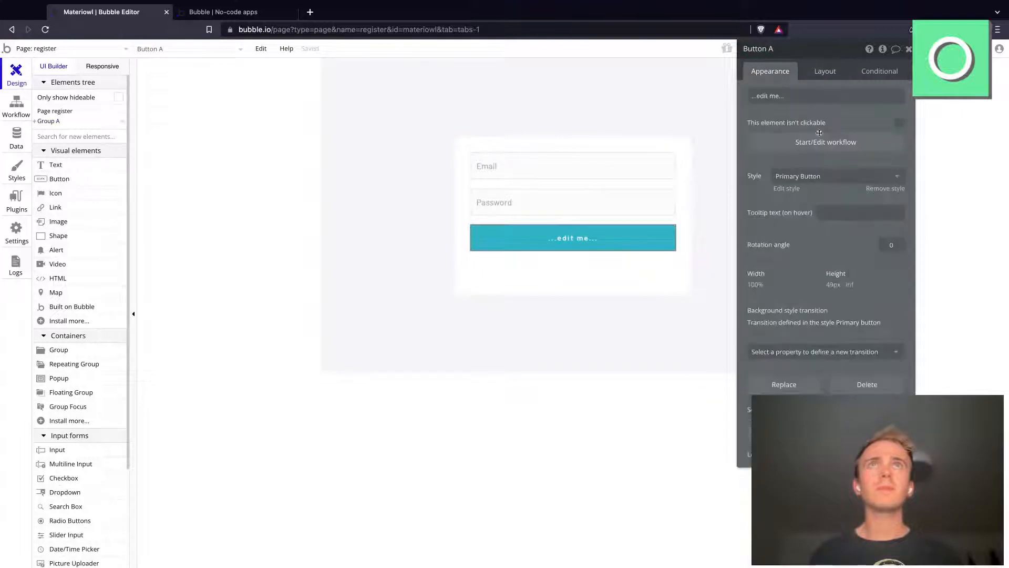
triple_click(785, 95)
text(Register)
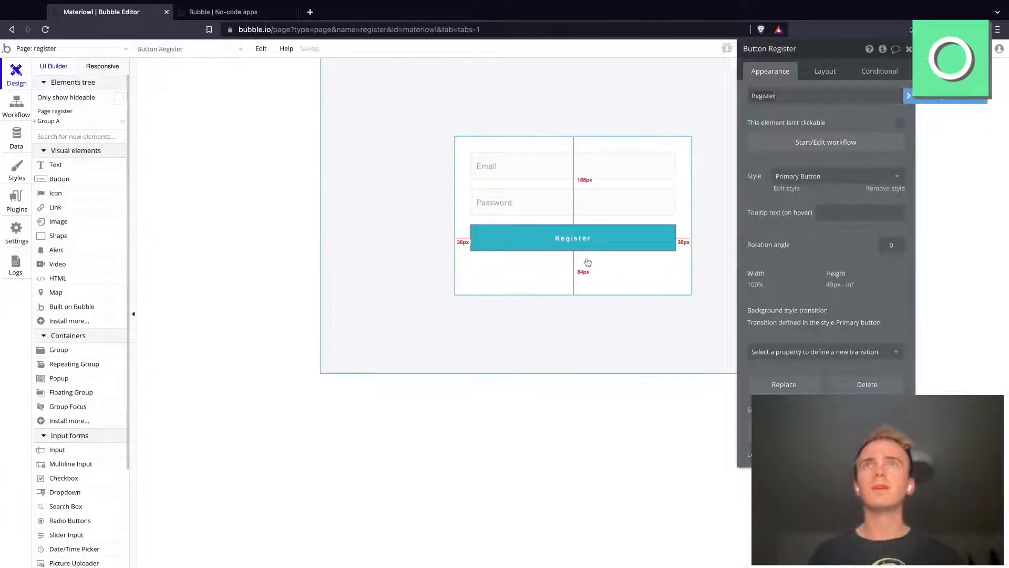
click(588, 262)
click(821, 77)
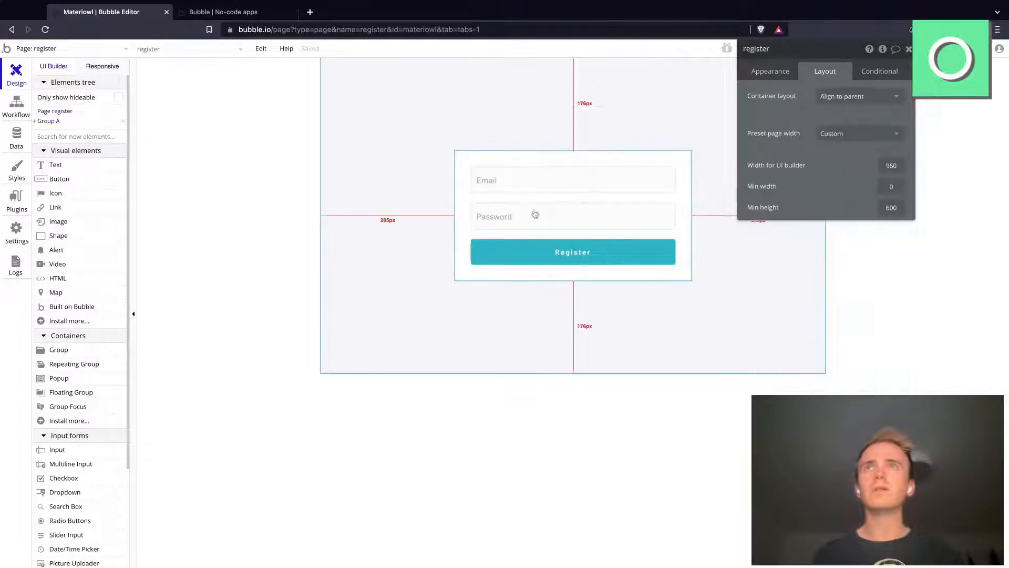
Step: Start a workflow for the Register button and add a "Sign the user up" action
click(548, 261)
click(768, 73)
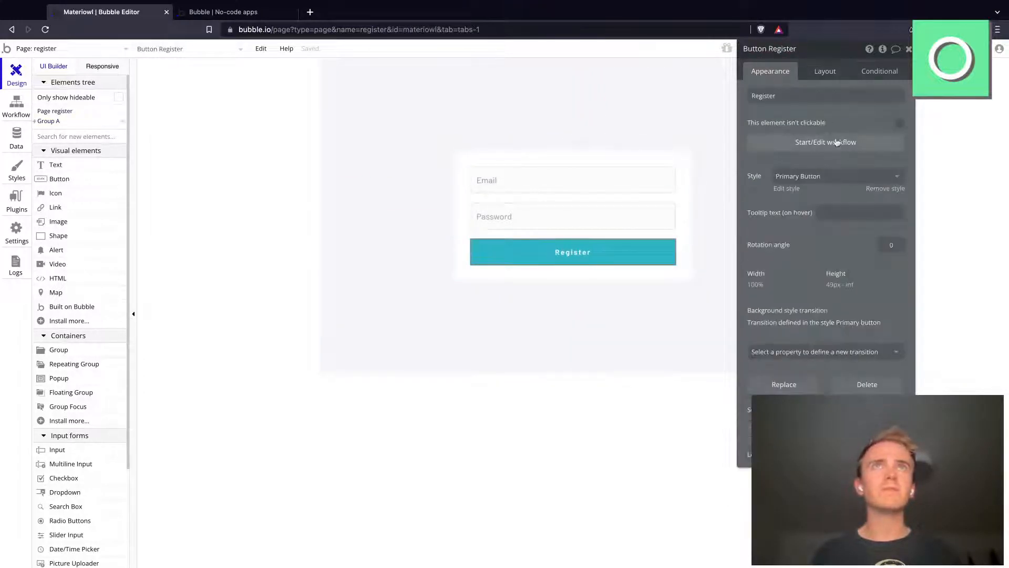
click(836, 144)
click(101, 183)
mouse_move(105, 241)
mouse_move(121, 224)
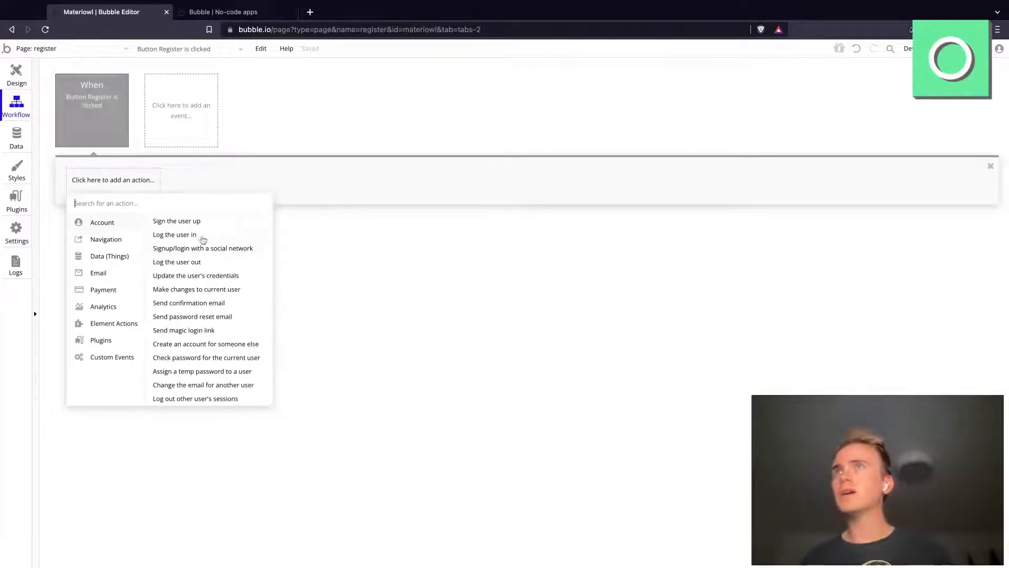
click(199, 223)
Step: Set the sign-up action's email to Input Email's value and its password to Input Password's value
click(829, 74)
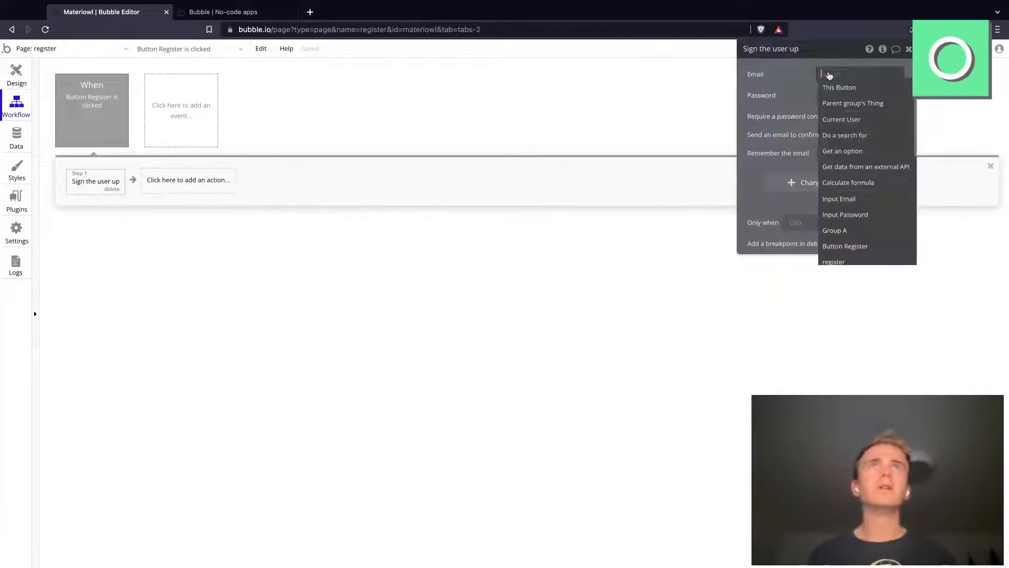
click(841, 199)
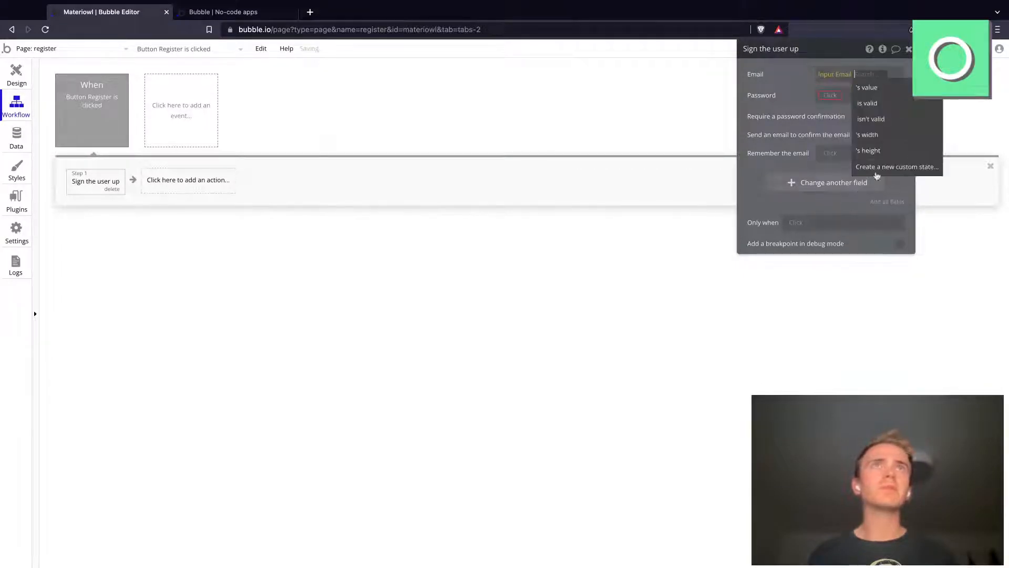
click(867, 87)
click(830, 95)
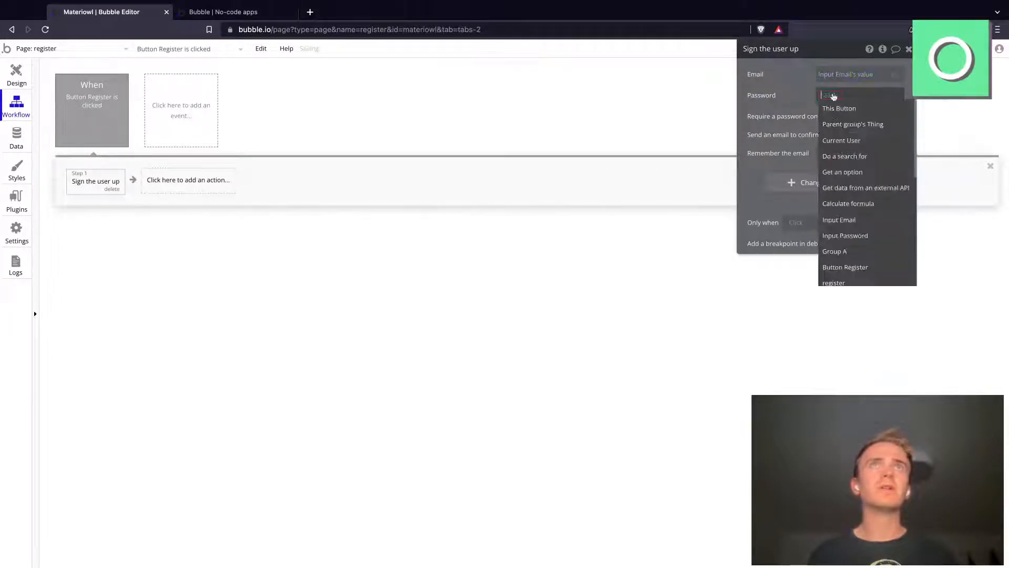
click(845, 235)
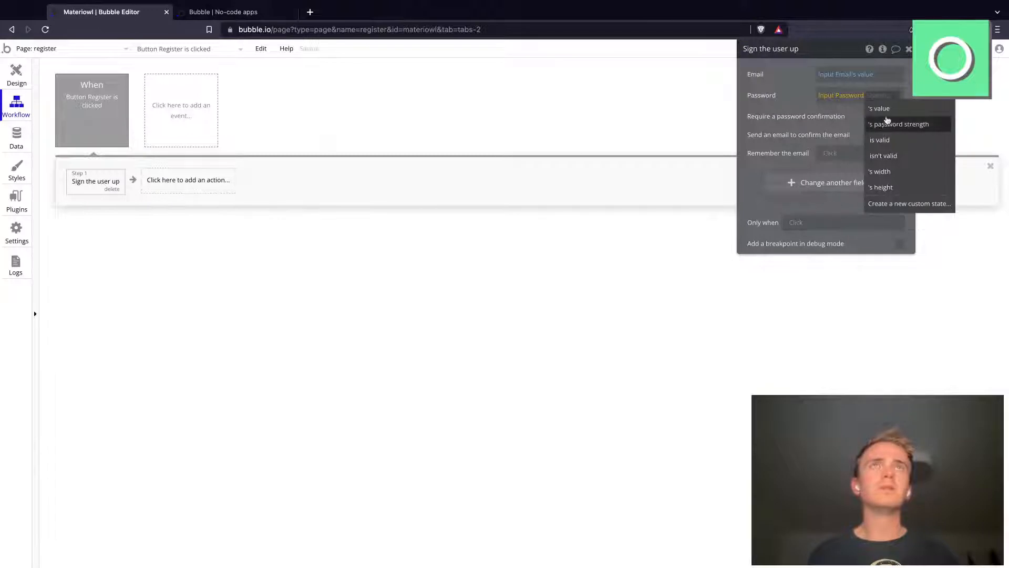
click(888, 110)
Step: Add a "Go to page" action after the sign-up action with index as its destination
click(174, 181)
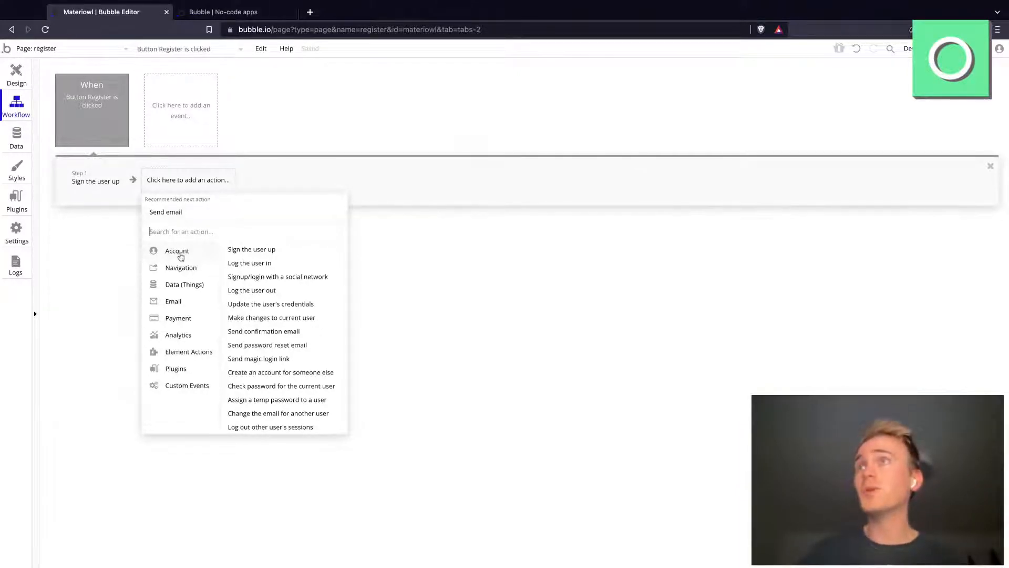
mouse_move(184, 267)
click(239, 249)
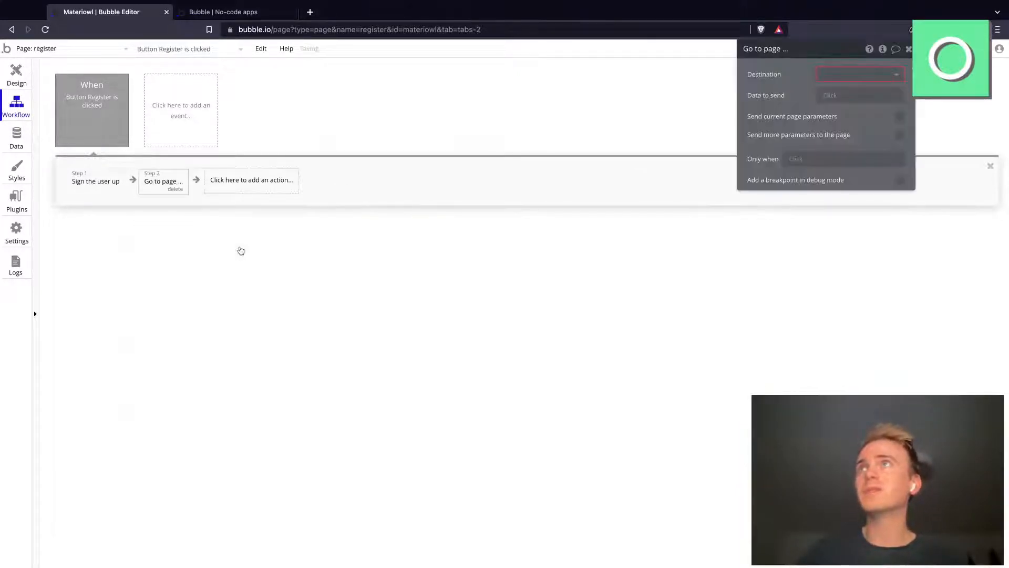
click(833, 75)
click(851, 96)
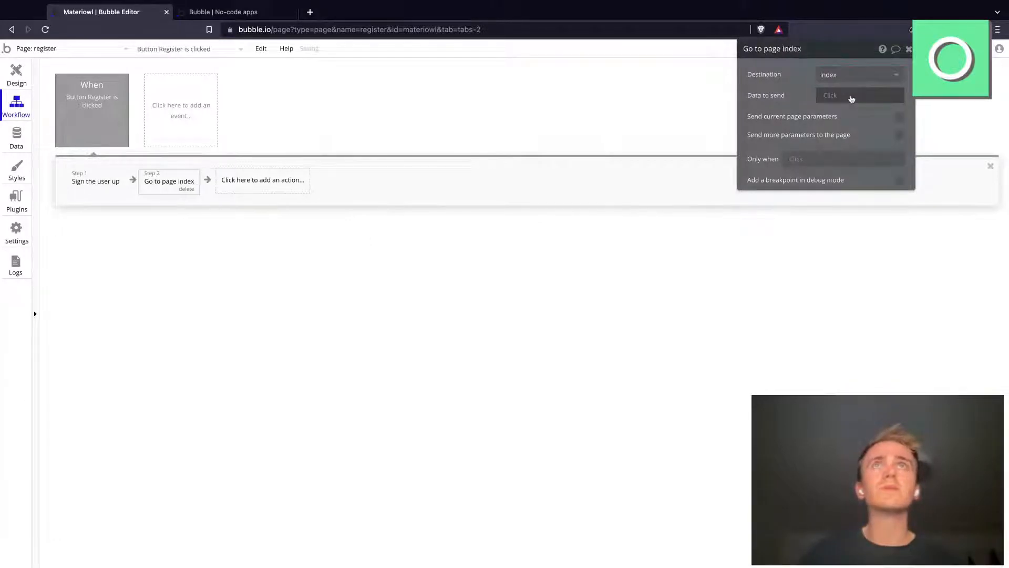
Step: Load the register page in the app's test version and register a test account by entering an email address and the account password
click(247, 12)
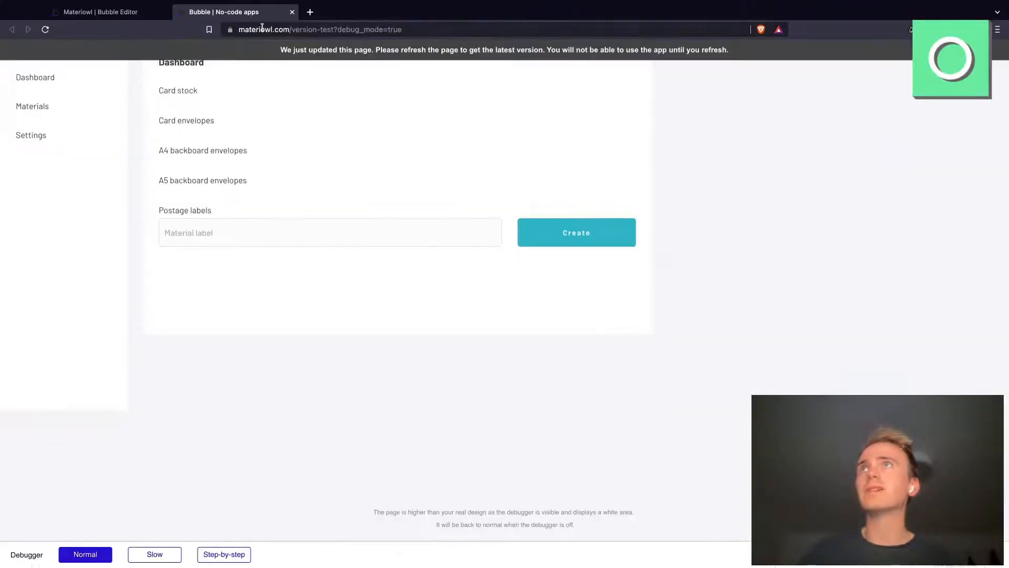
click(261, 29)
key(Return)
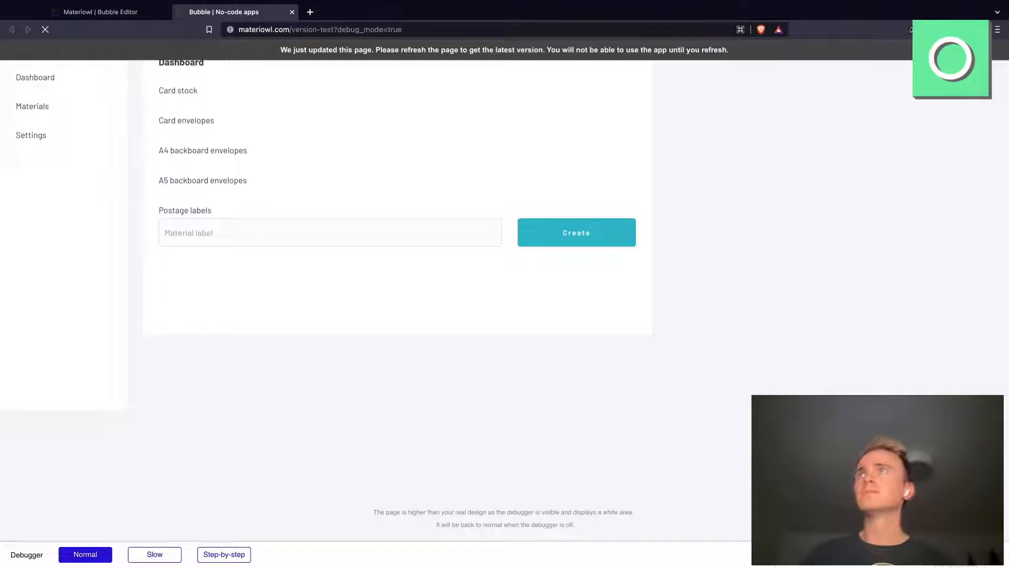
click(82, 13)
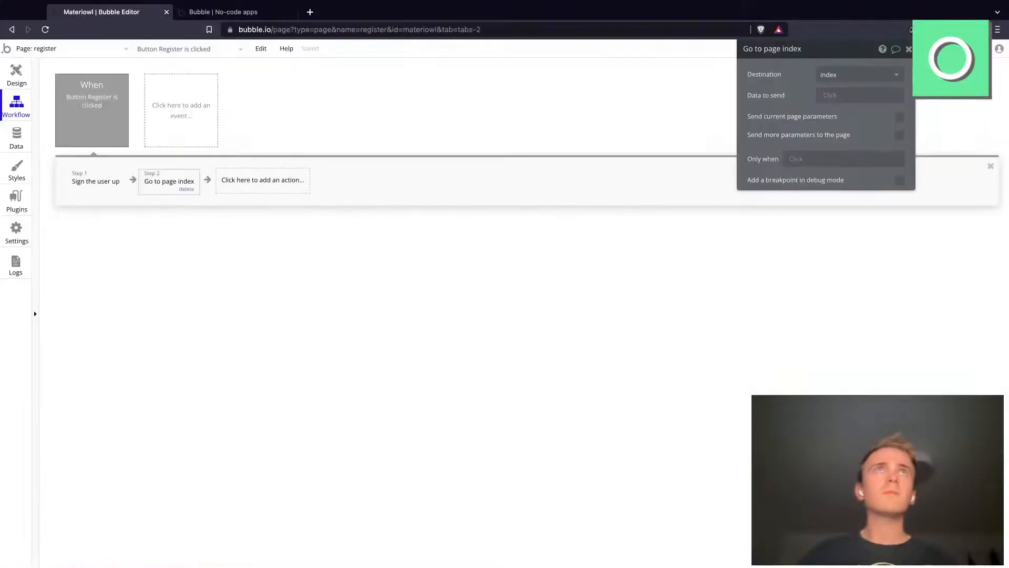
click(223, 12)
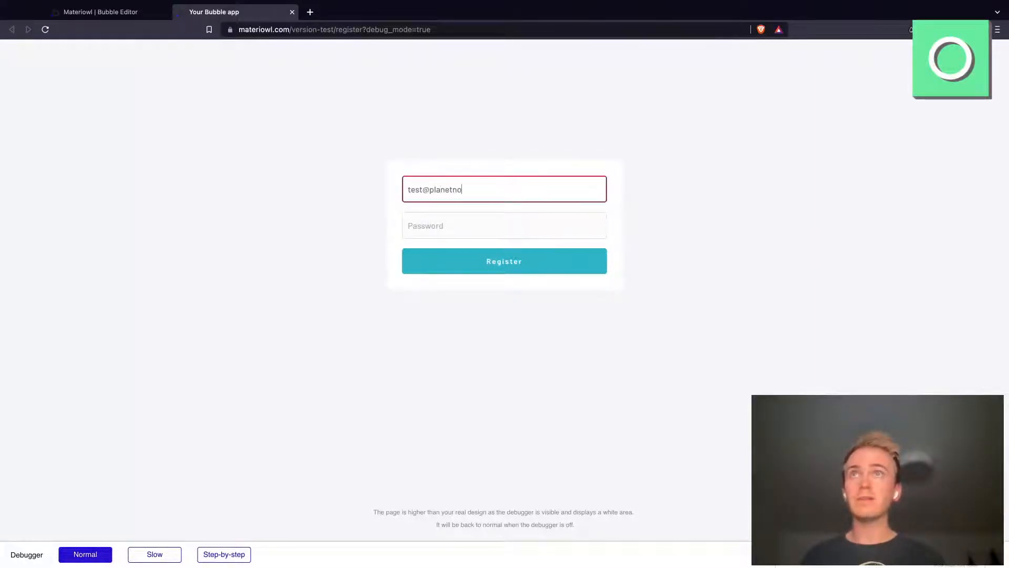
key(Tab)
text(12345)
click(500, 274)
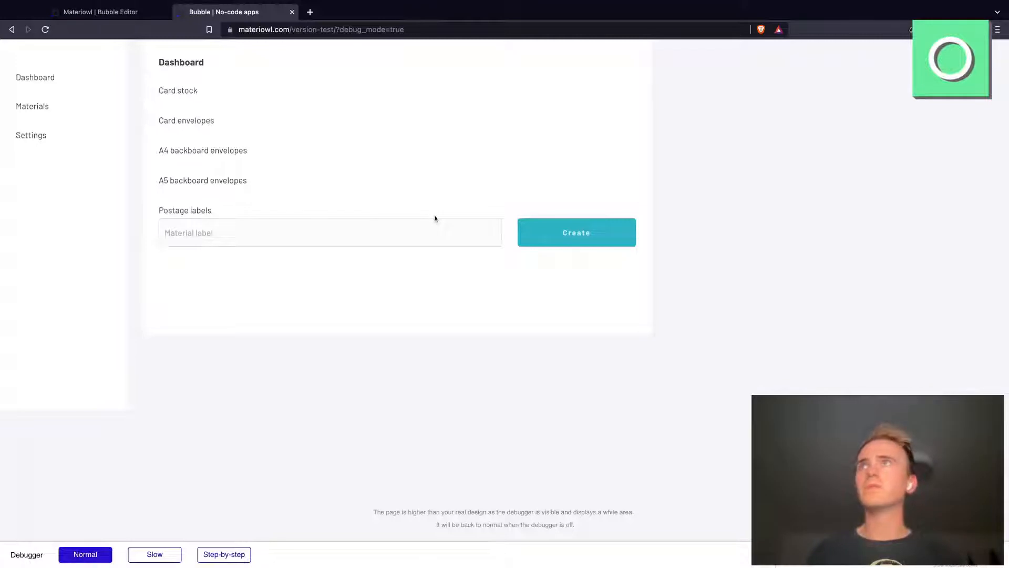
Step: Return to the Bubble editor and create a new page named "login" cloned from the register page
click(118, 12)
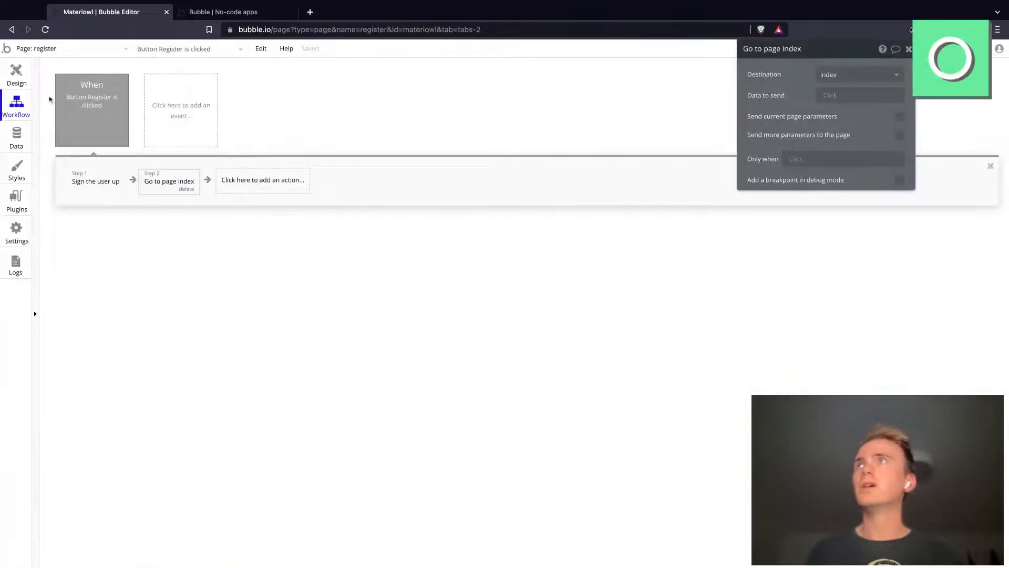
click(12, 75)
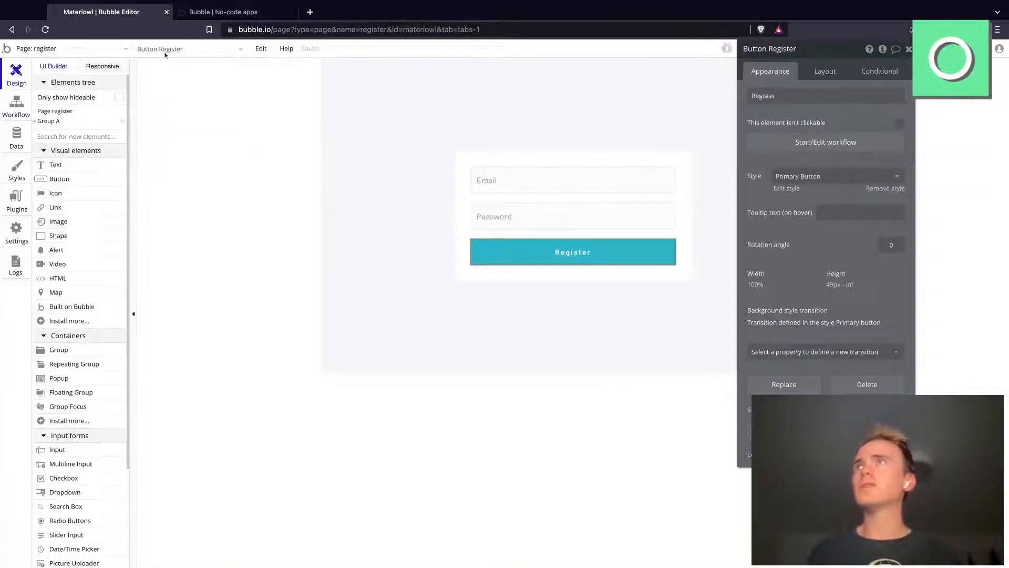
click(92, 51)
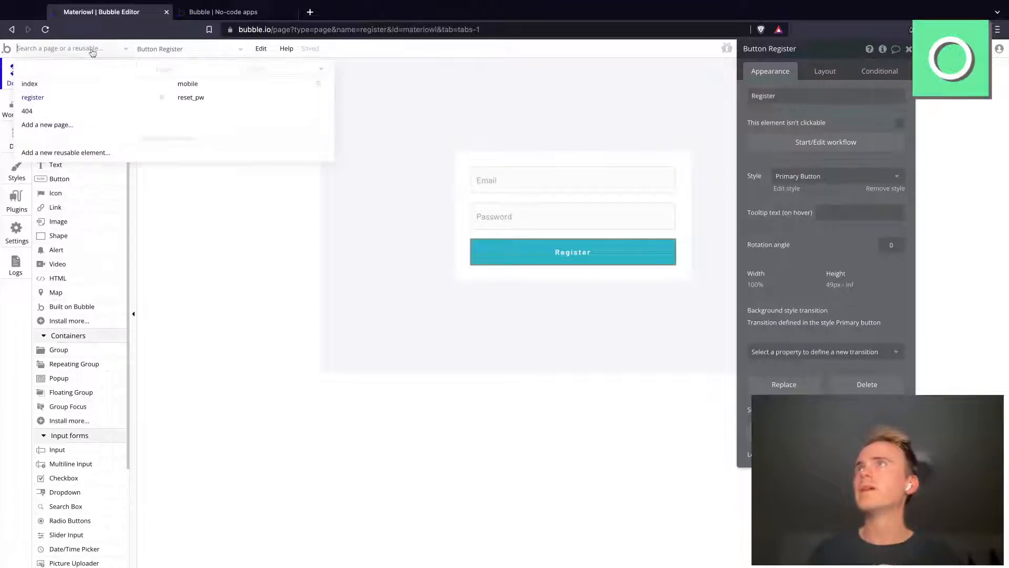
click(58, 126)
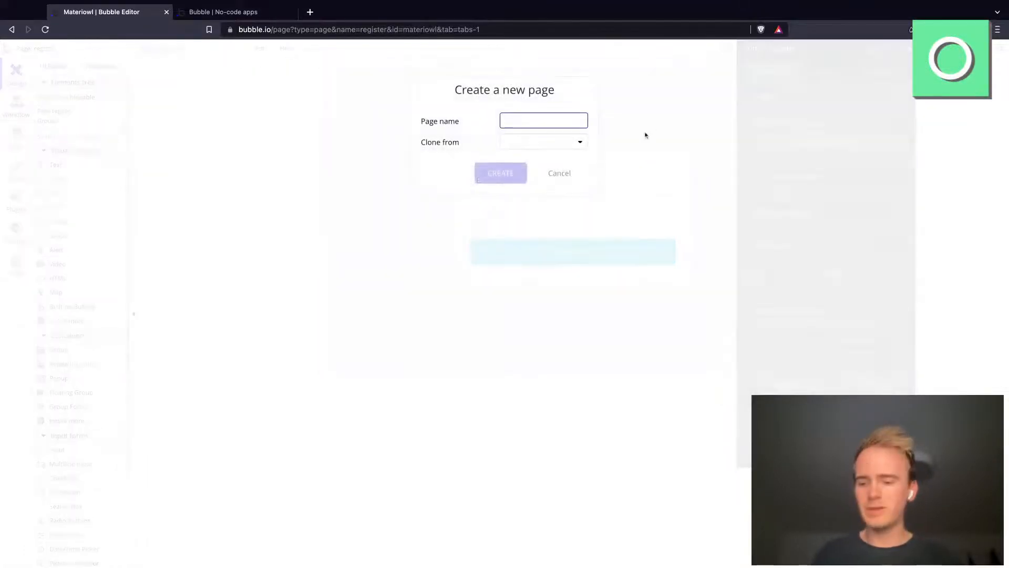
text(login)
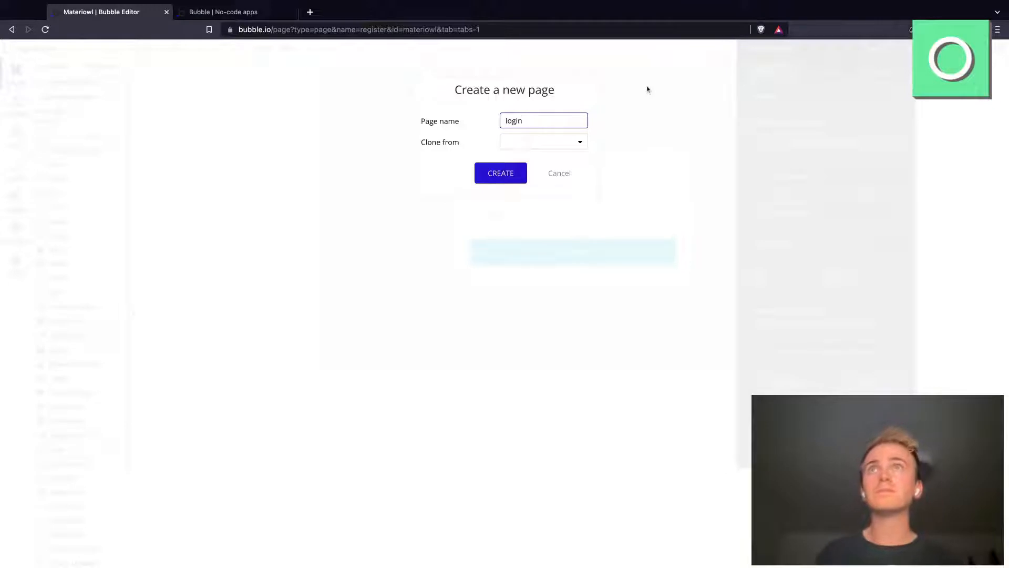
click(505, 140)
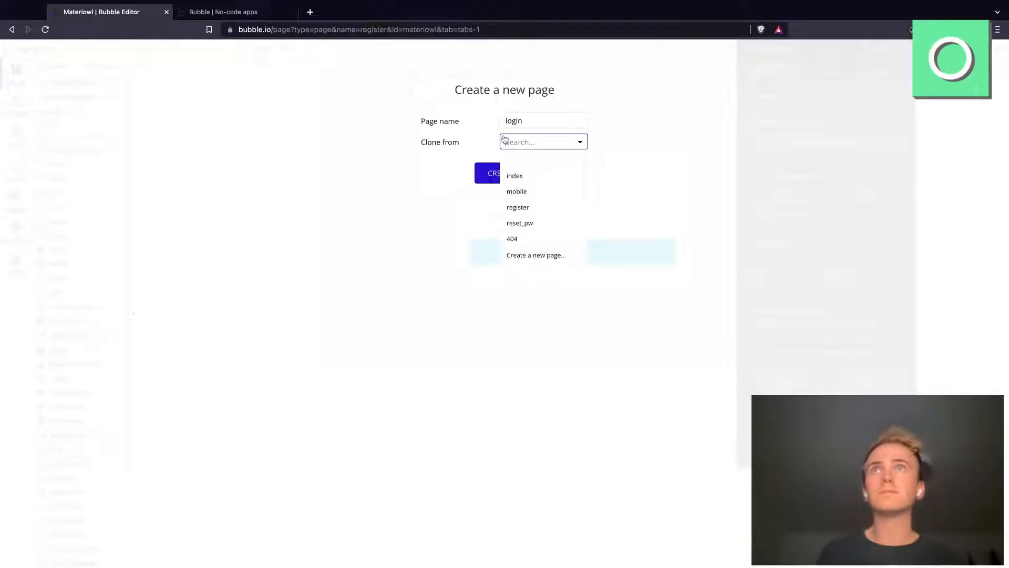
click(528, 210)
click(501, 173)
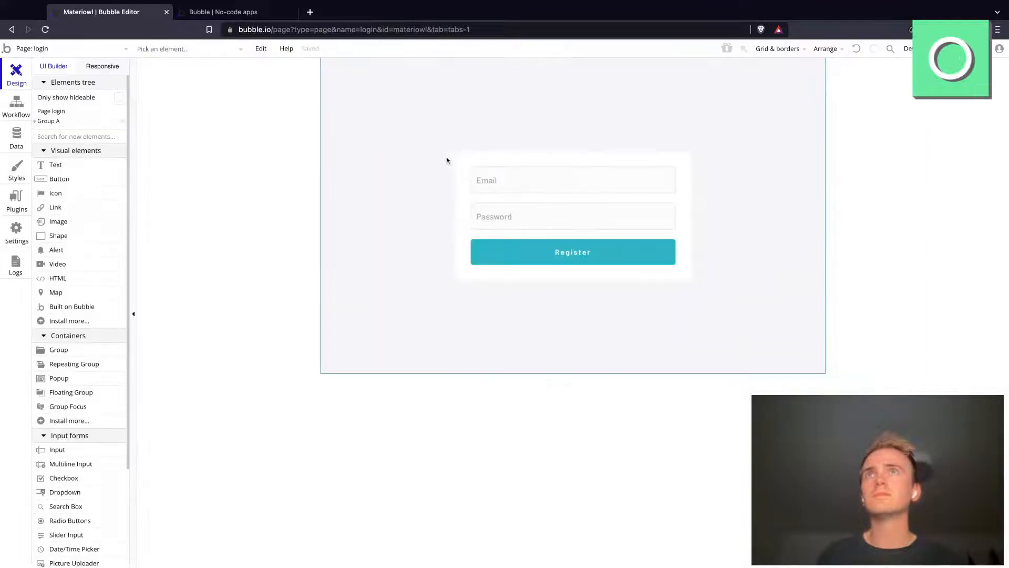
Step: Relabel the login page's button "Login" and delete the "Sign the user up" action from its workflow
double_click(869, 96)
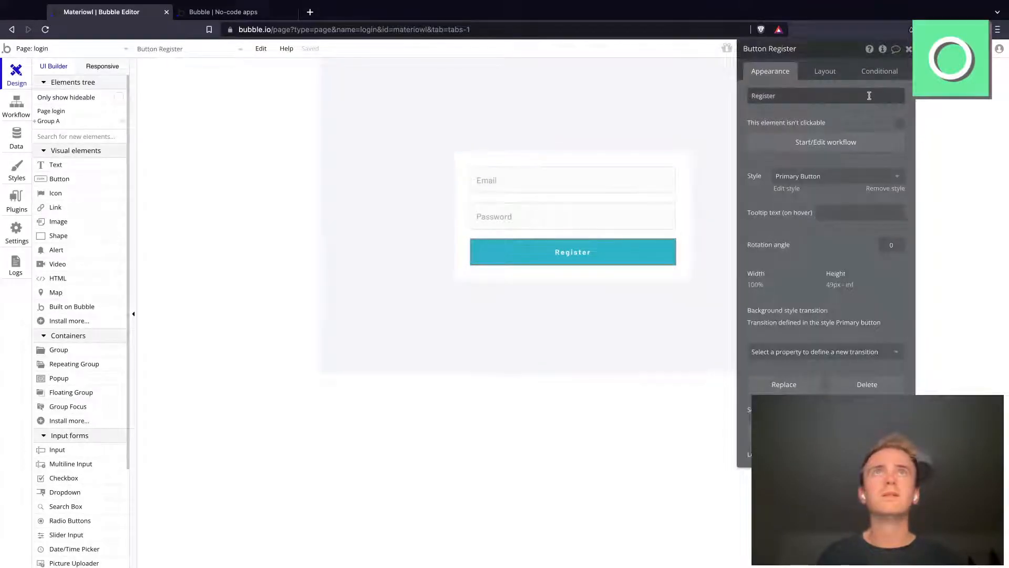
text(Login)
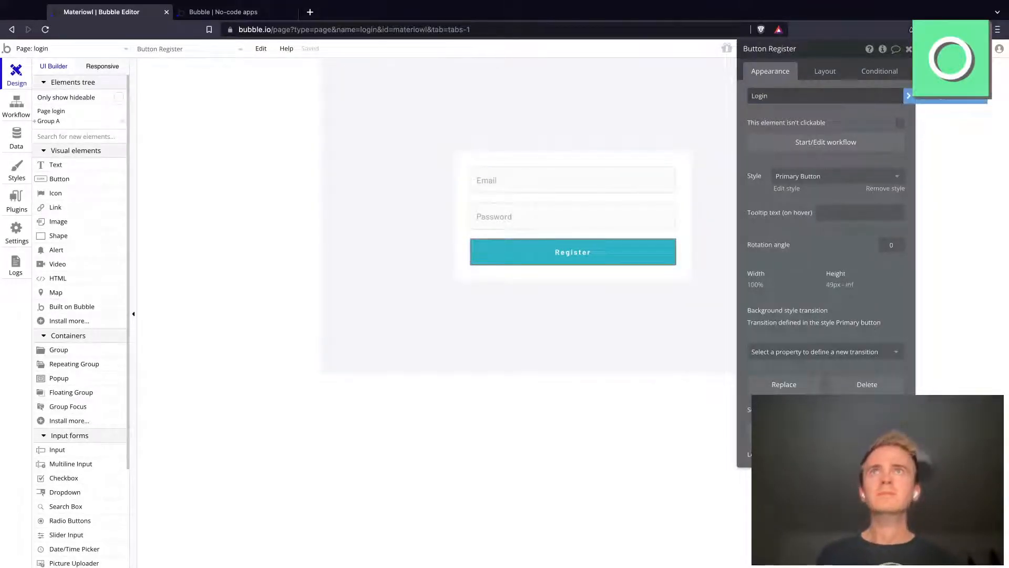
click(843, 149)
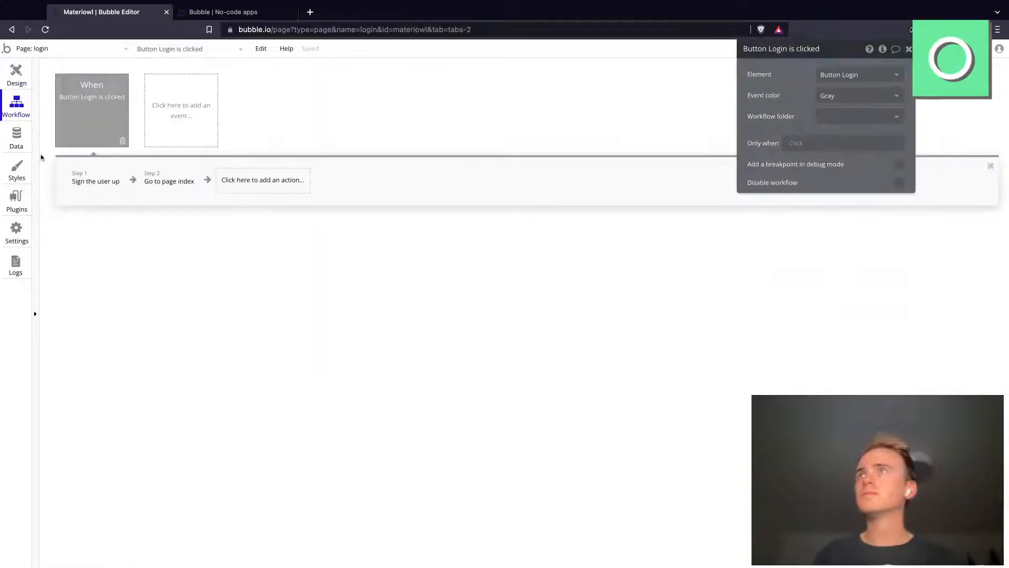
click(112, 189)
click(112, 189)
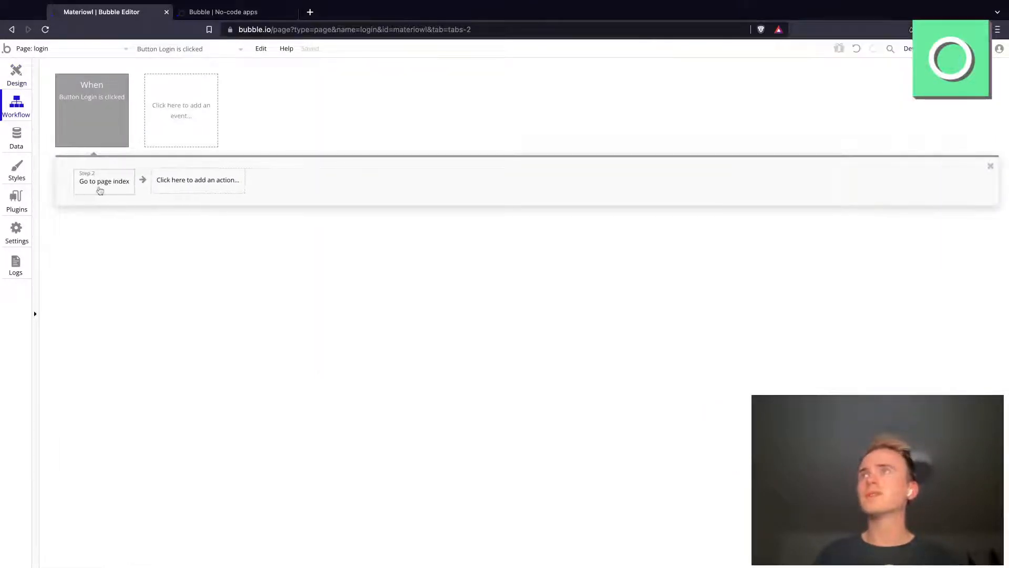
Step: Add a "Log the user in" action to the Login button's workflow and move it before "Go to page index"
click(152, 180)
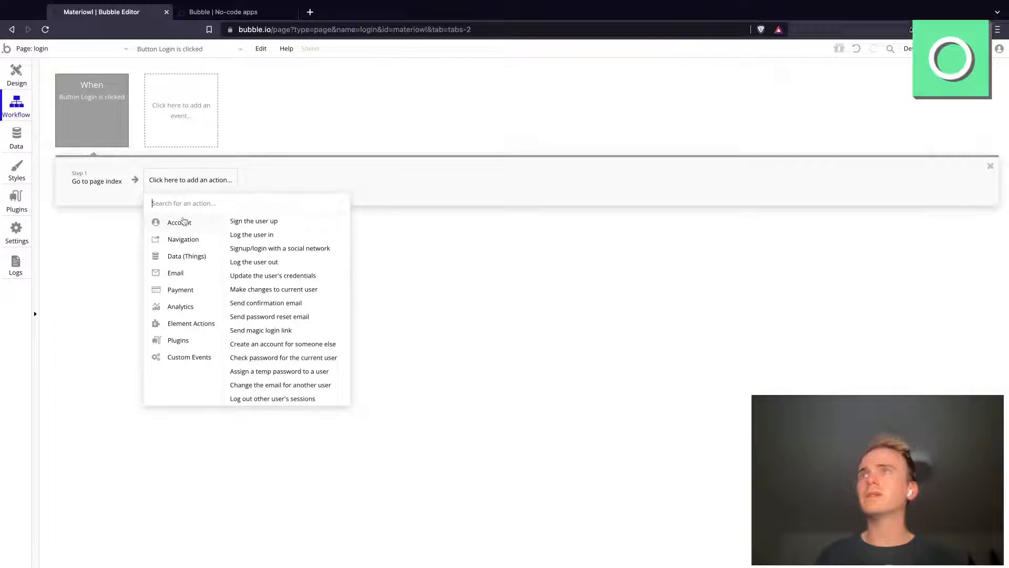
click(256, 234)
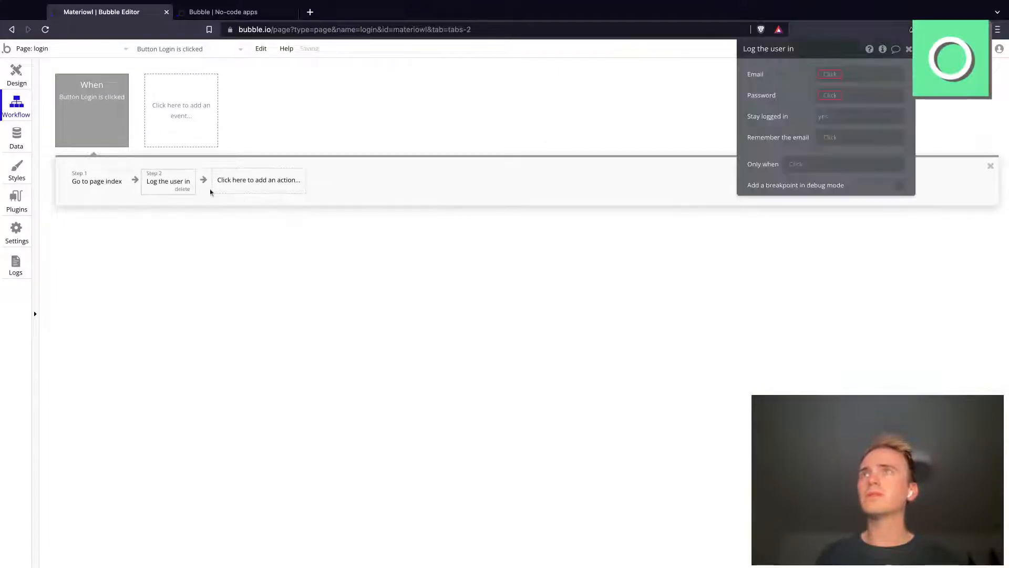
drag(173, 182, 173, 182)
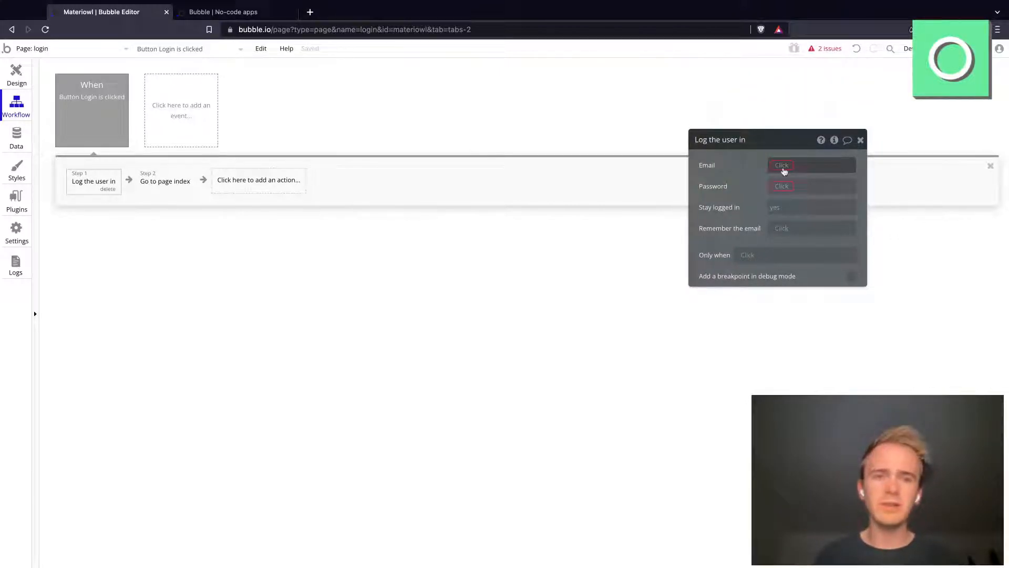
Step: Set the "Log the user in" action's email to Input Email's value and its password to Input Password's value
click(784, 170)
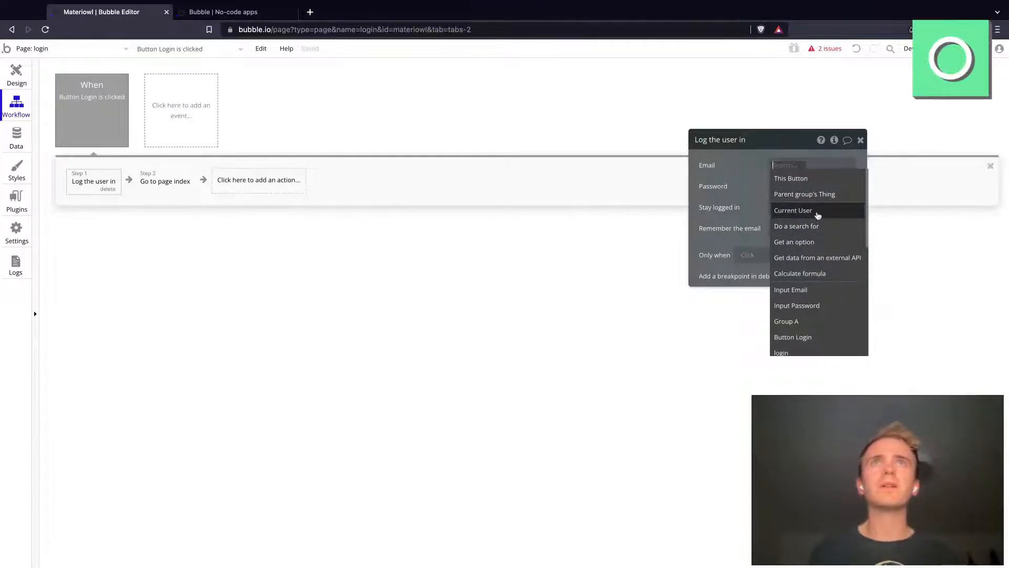
click(806, 289)
click(842, 191)
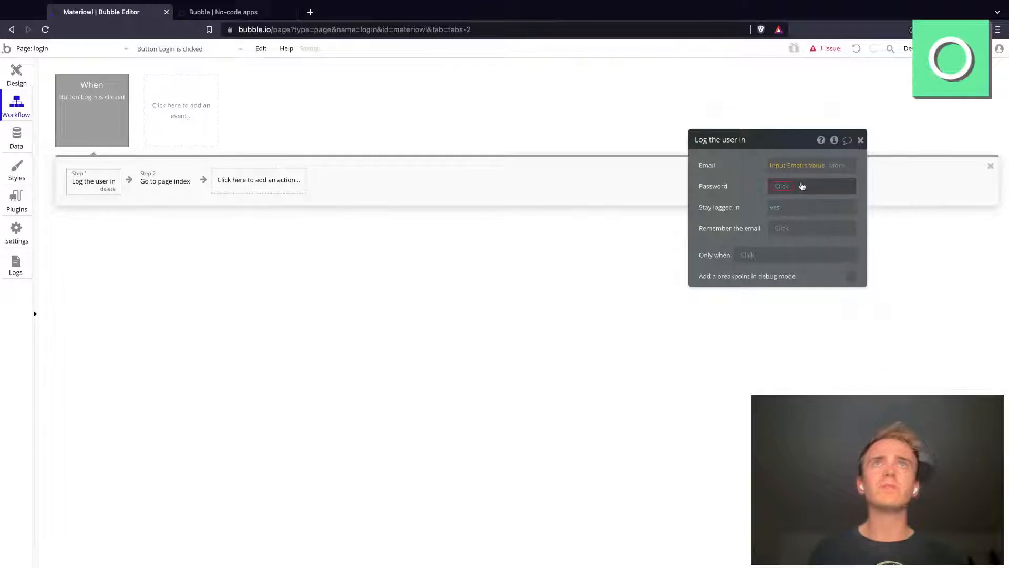
click(802, 186)
click(810, 328)
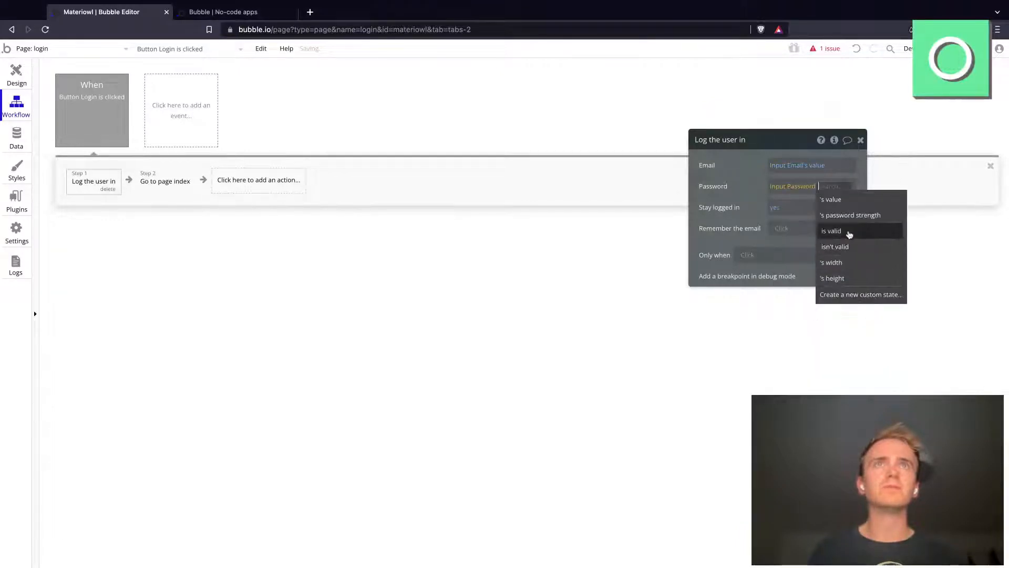
click(833, 199)
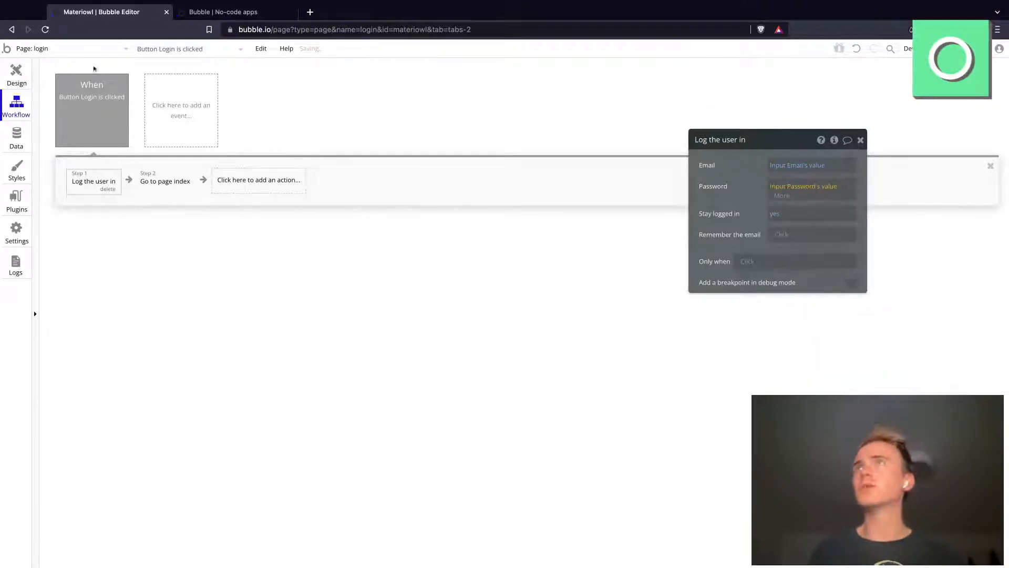
Step: Reload the index page in the app's test version
click(235, 6)
click(275, 30)
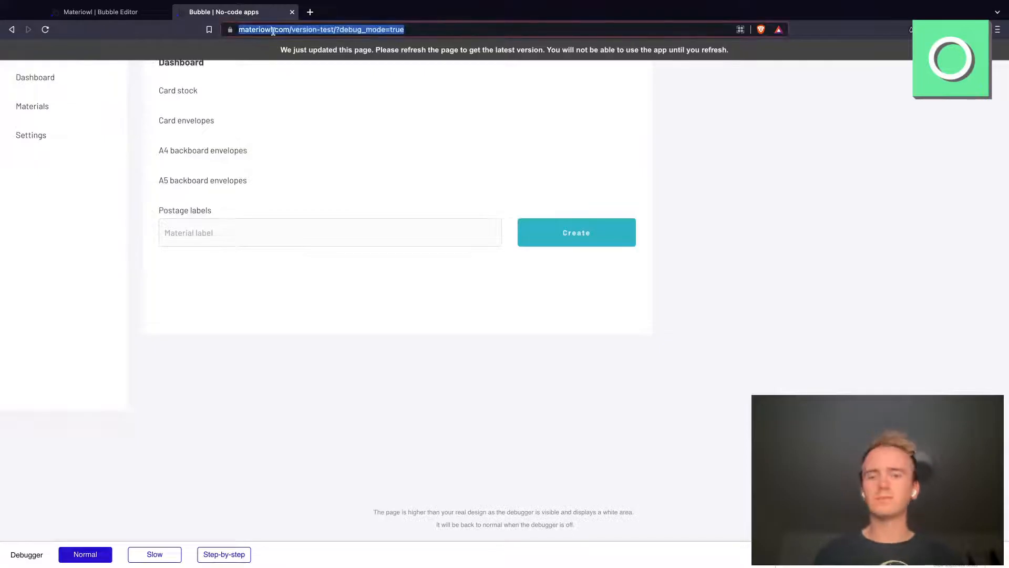
key(Return)
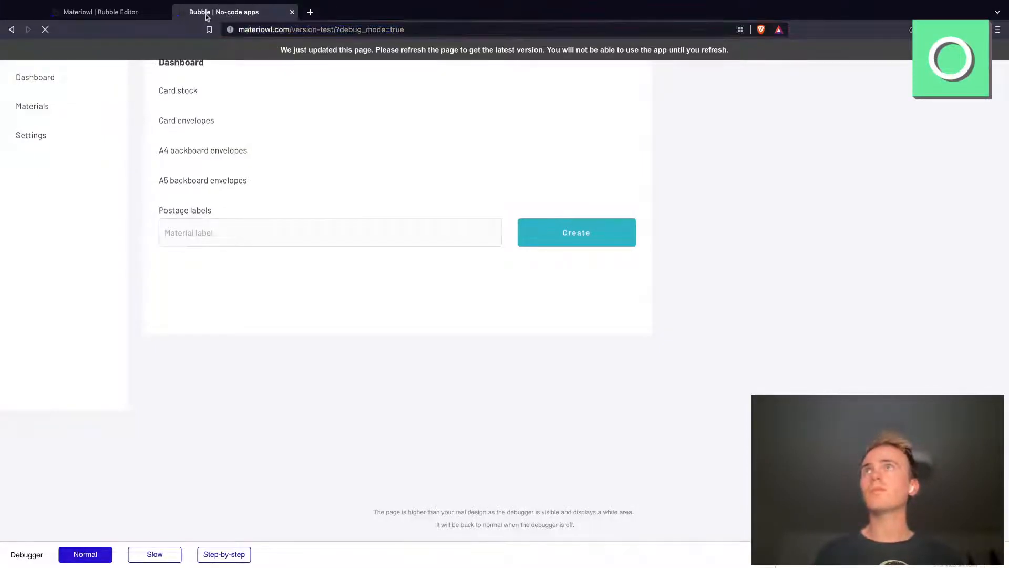
Step: Return to the Bubble editor, open the index page's design and add a "Logout" text element below the side menu's list
click(129, 13)
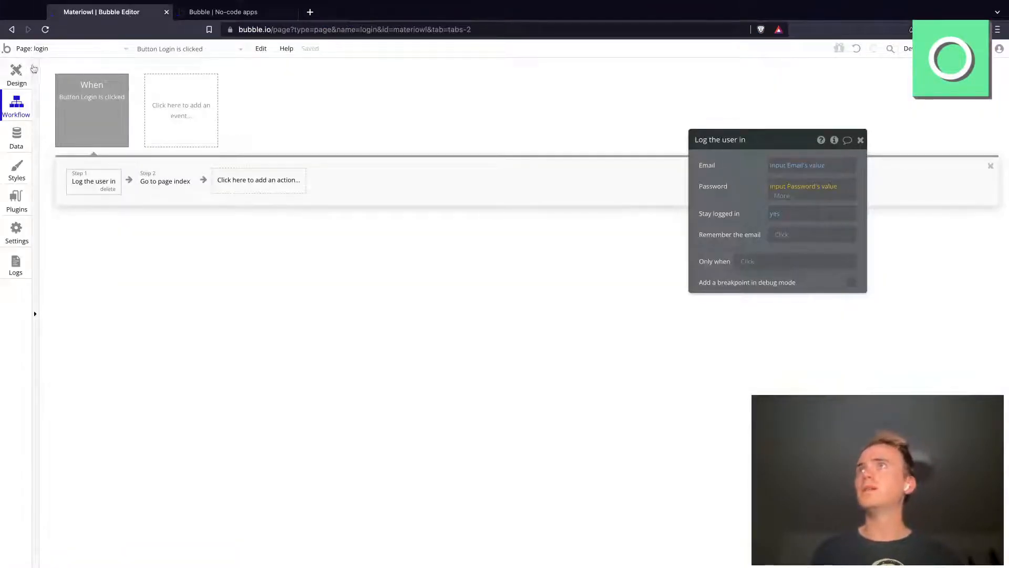
click(40, 54)
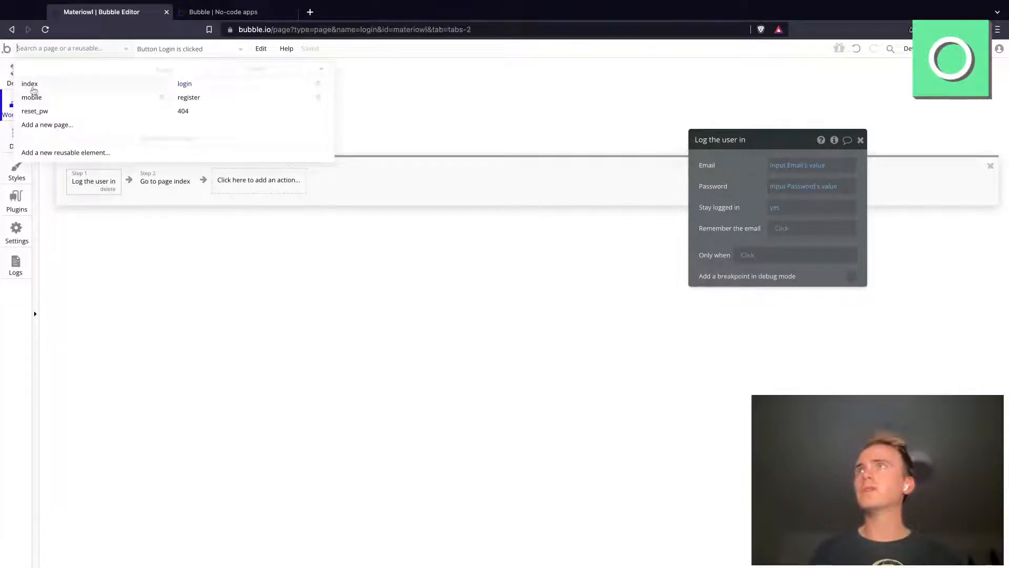
click(30, 85)
click(16, 73)
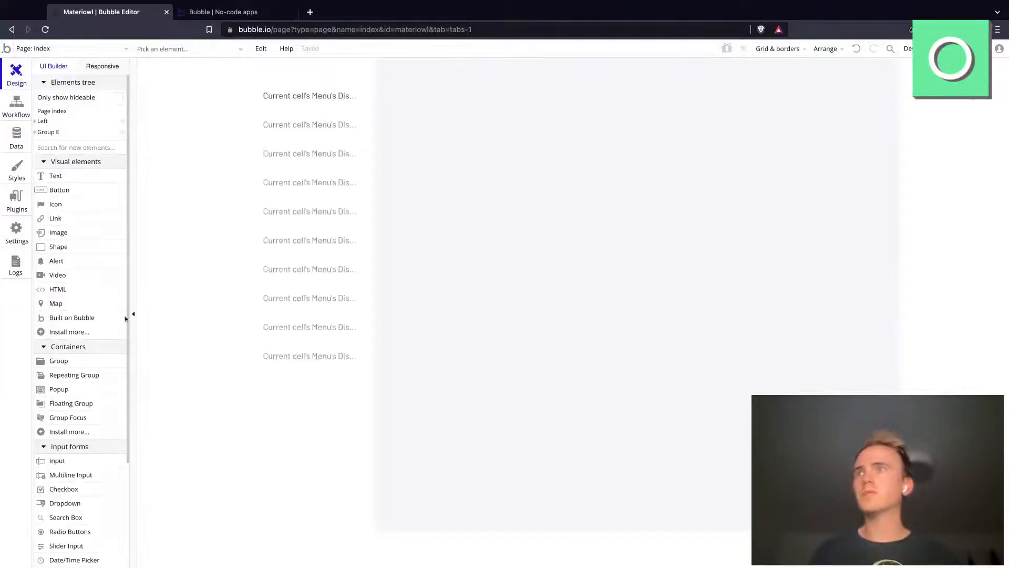
click(74, 186)
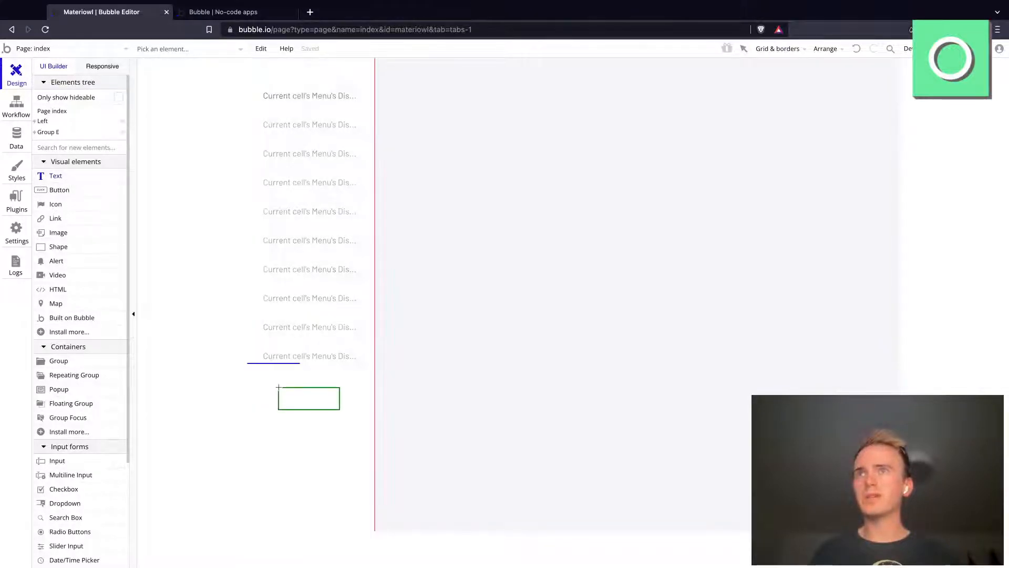
click(279, 387)
text(Logout)
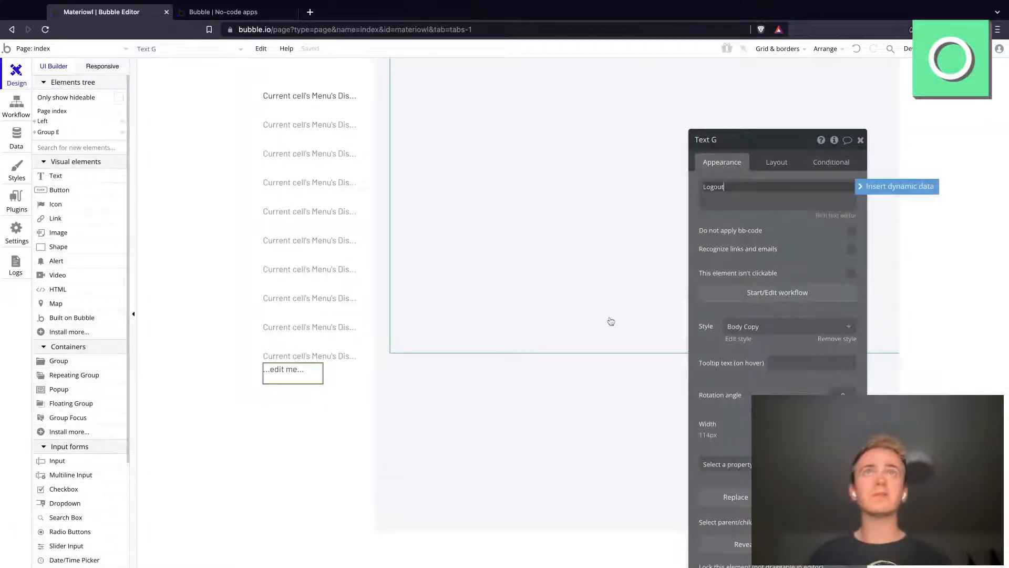
Step: Create a click workflow for the Logout text that logs the user out and goes to the login page
click(791, 293)
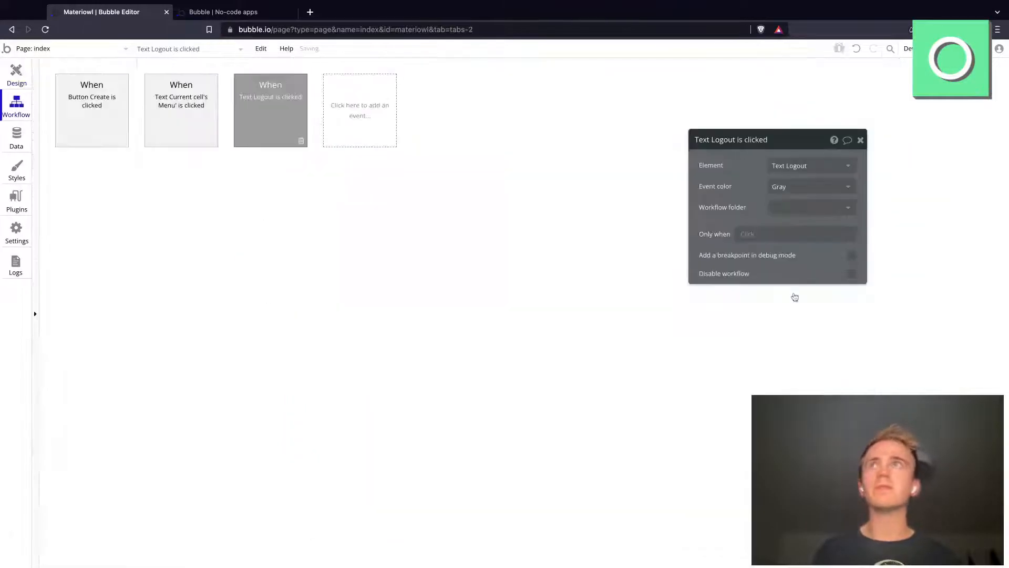
click(129, 180)
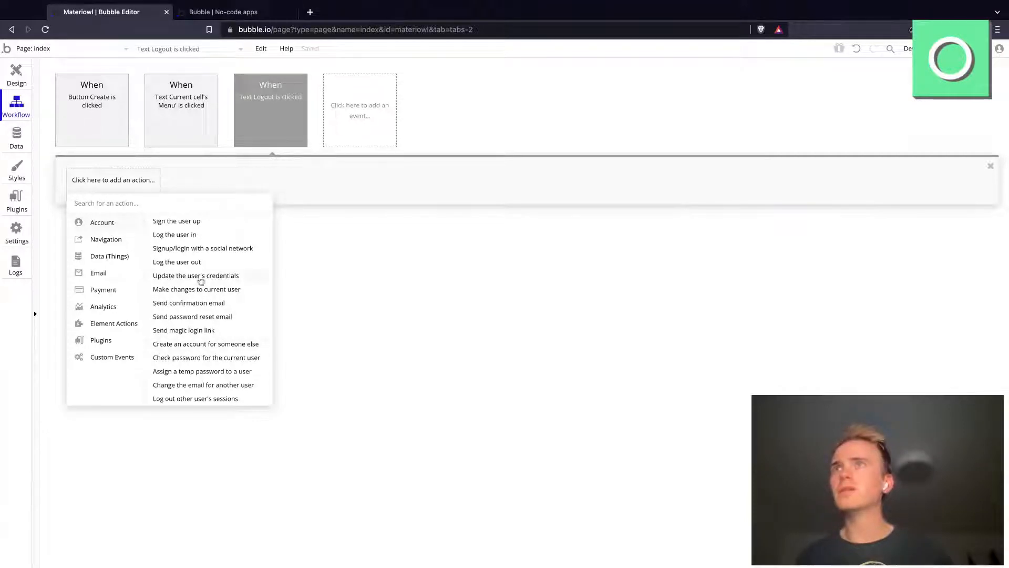
click(192, 262)
click(153, 192)
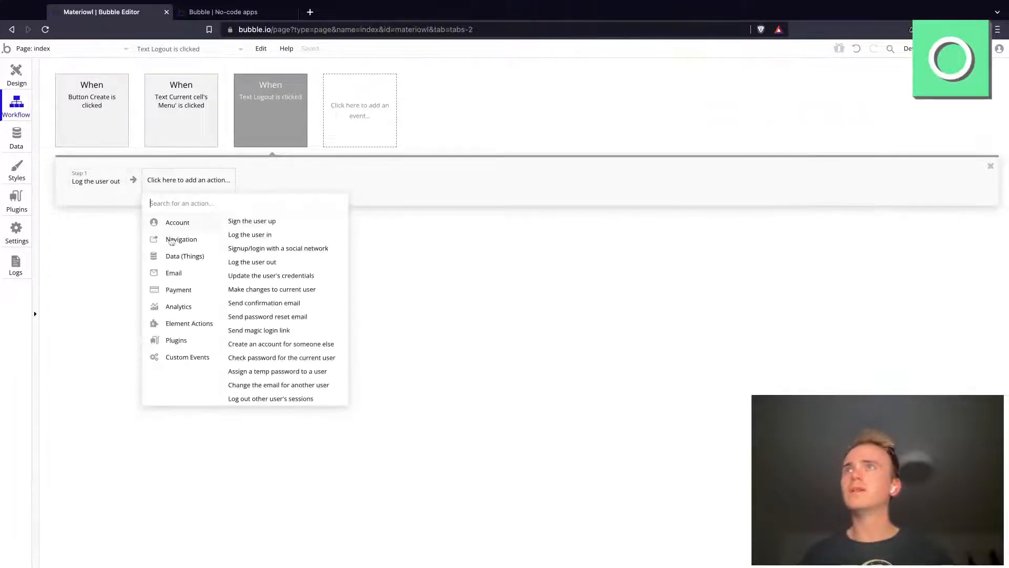
mouse_move(180, 239)
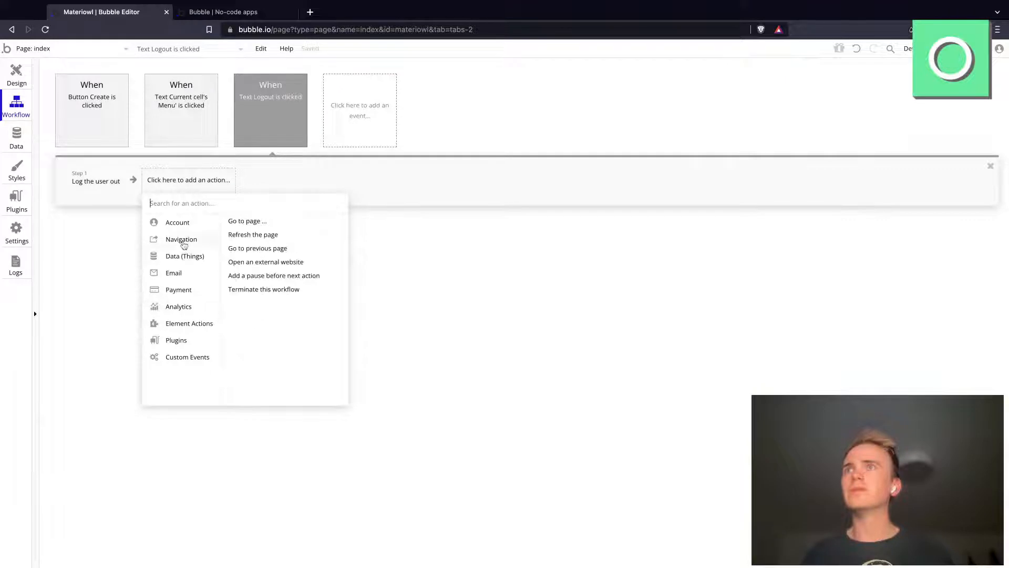
click(247, 220)
click(812, 165)
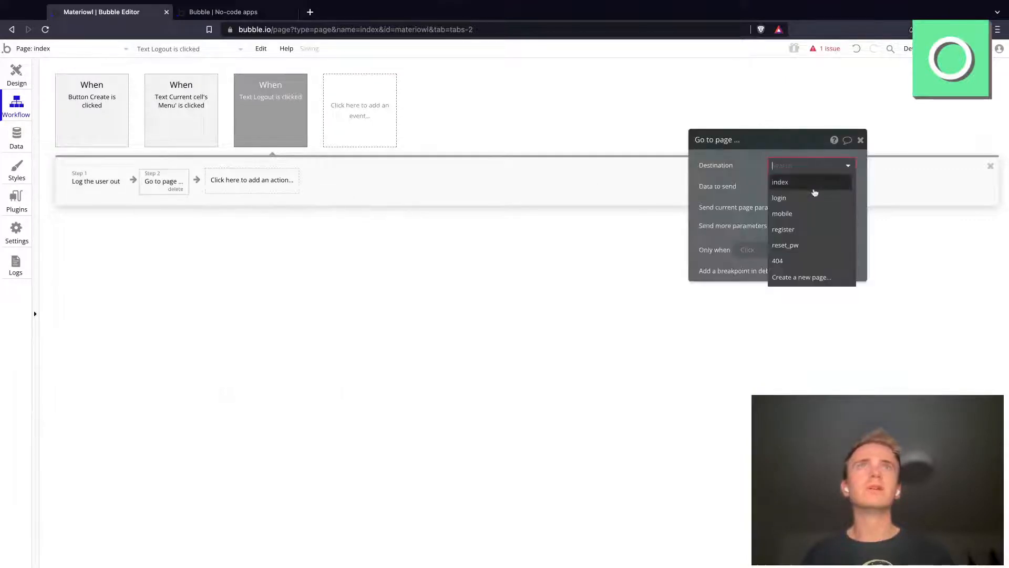
click(802, 208)
Step: Reload the index page in the app's test version and log out with the new Logout text
click(241, 14)
click(270, 29)
key(Return)
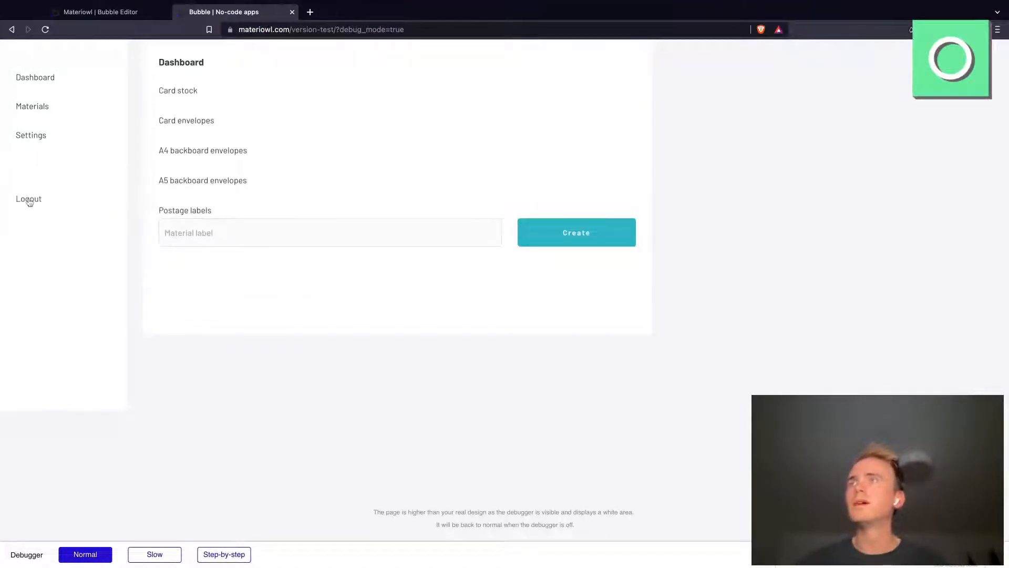
click(29, 201)
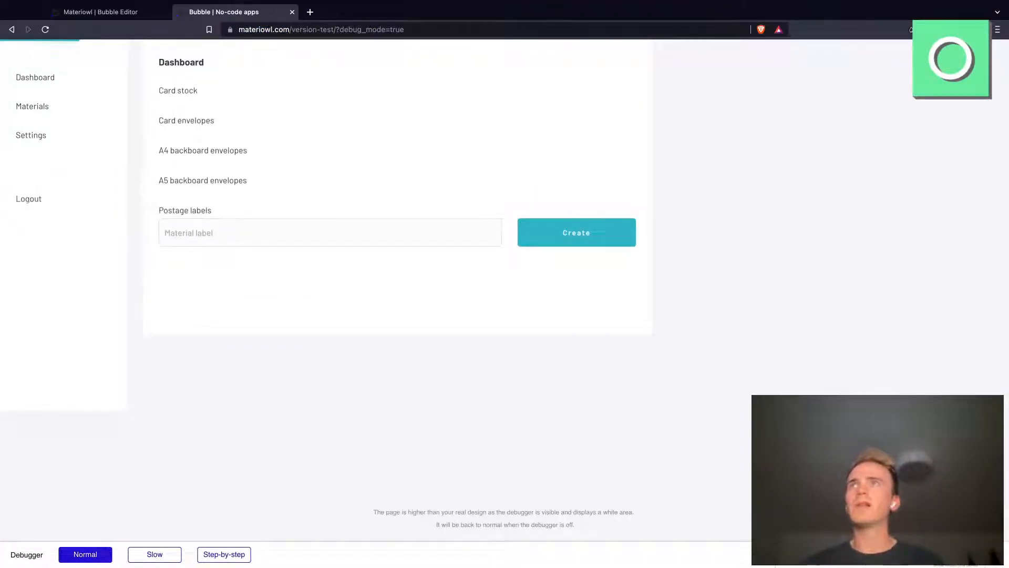
Step: Log in on the test login page with the test account's email address and account password
click(454, 184)
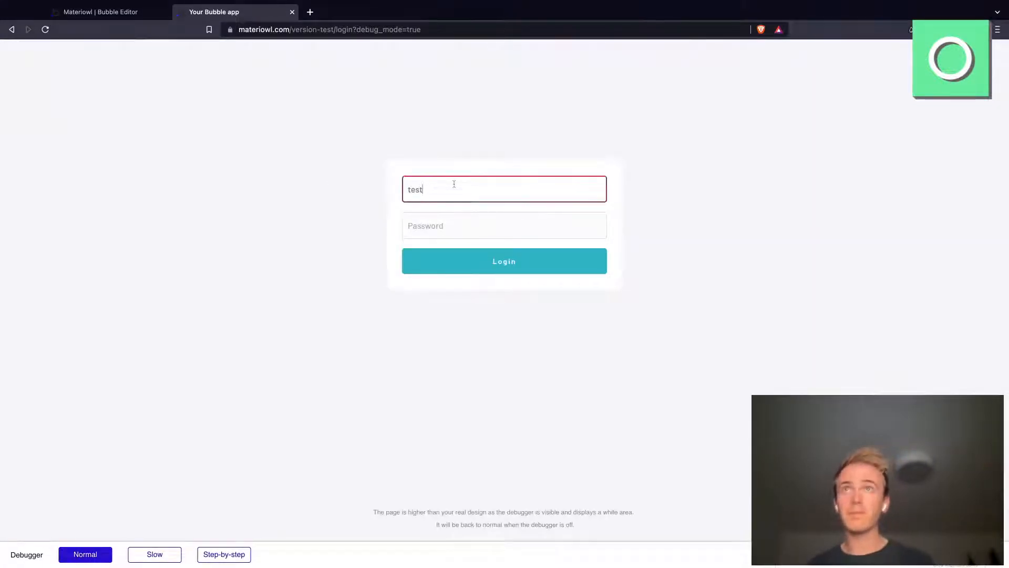
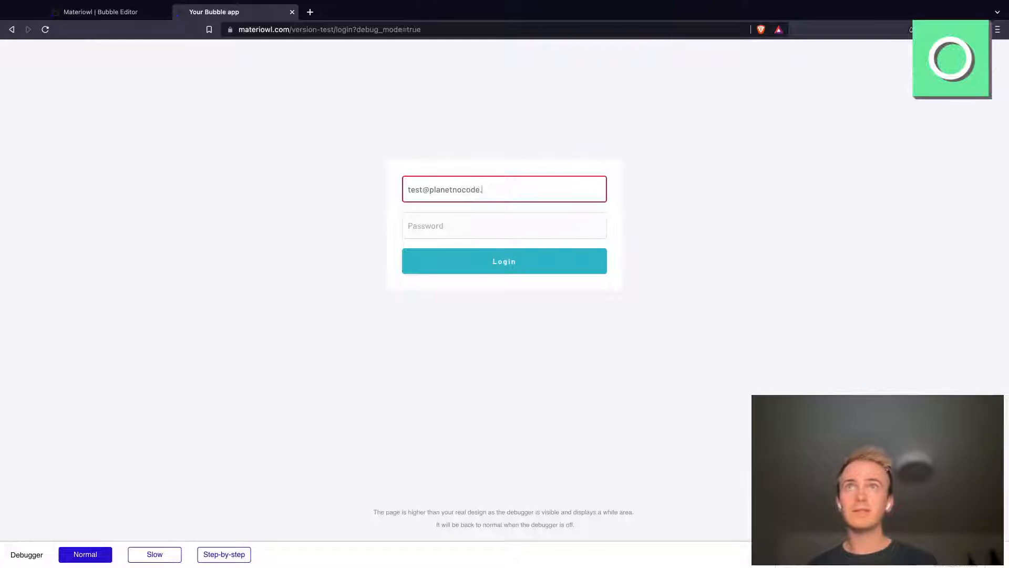
text(••)
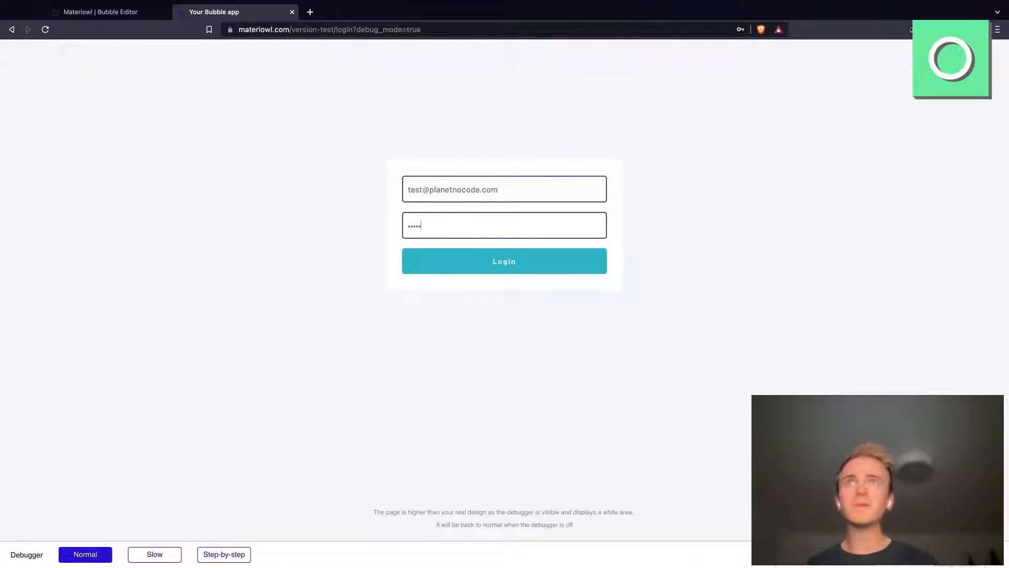
click(518, 263)
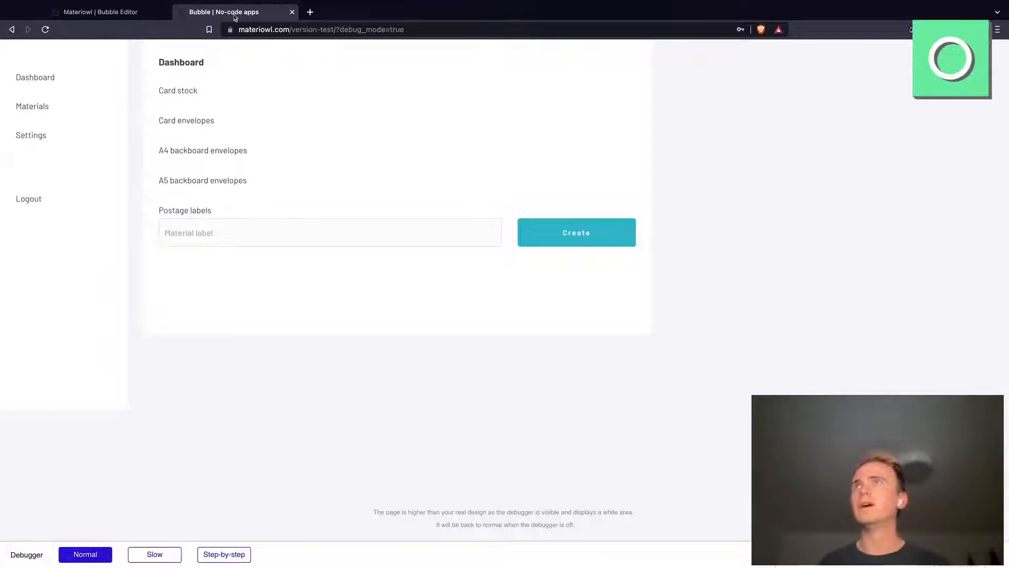
Step: Return to the index page's design in the Bubble editor and rename the first Materials group inside Group E "Dashboard"
click(122, 16)
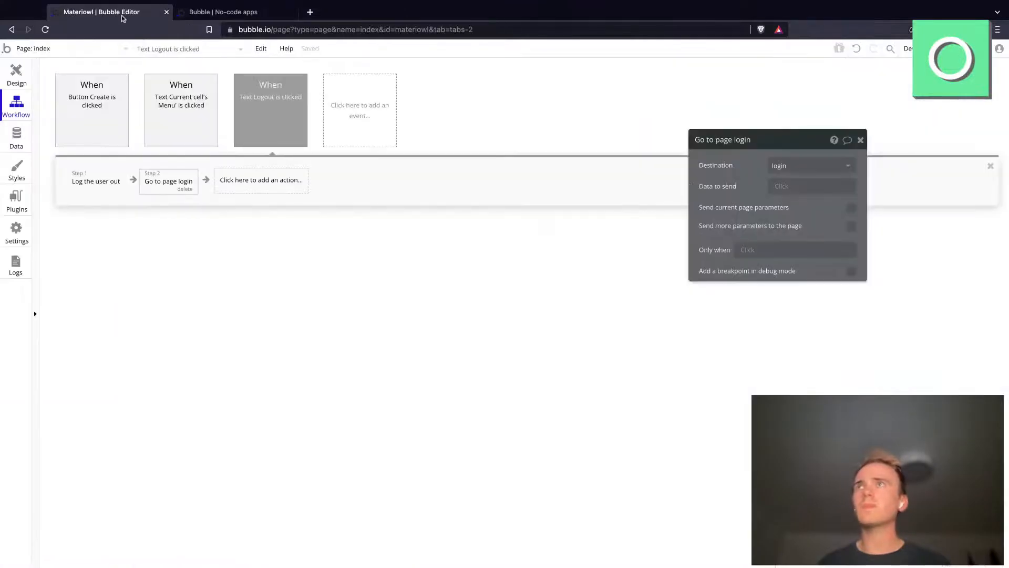
click(20, 84)
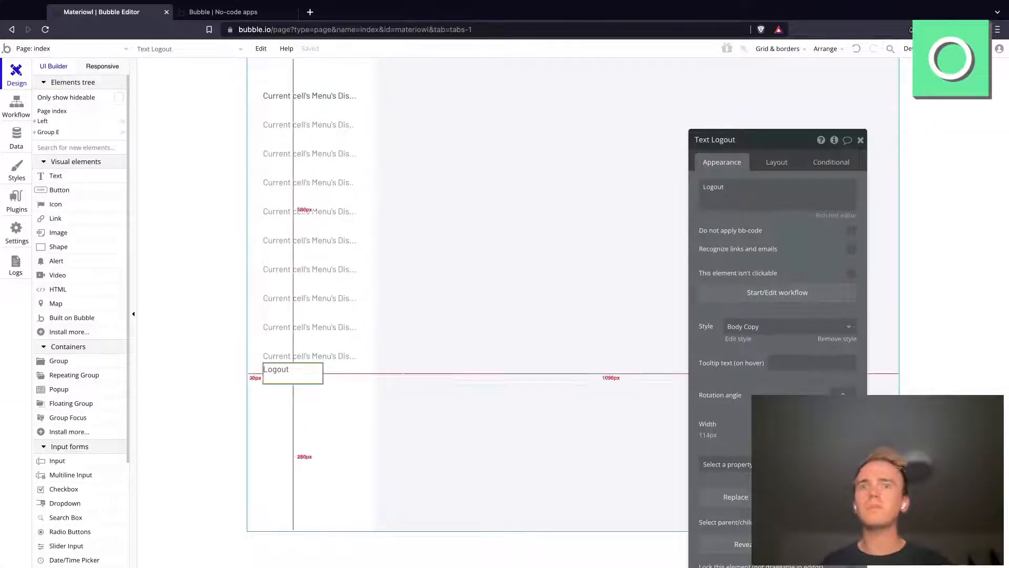
click(35, 133)
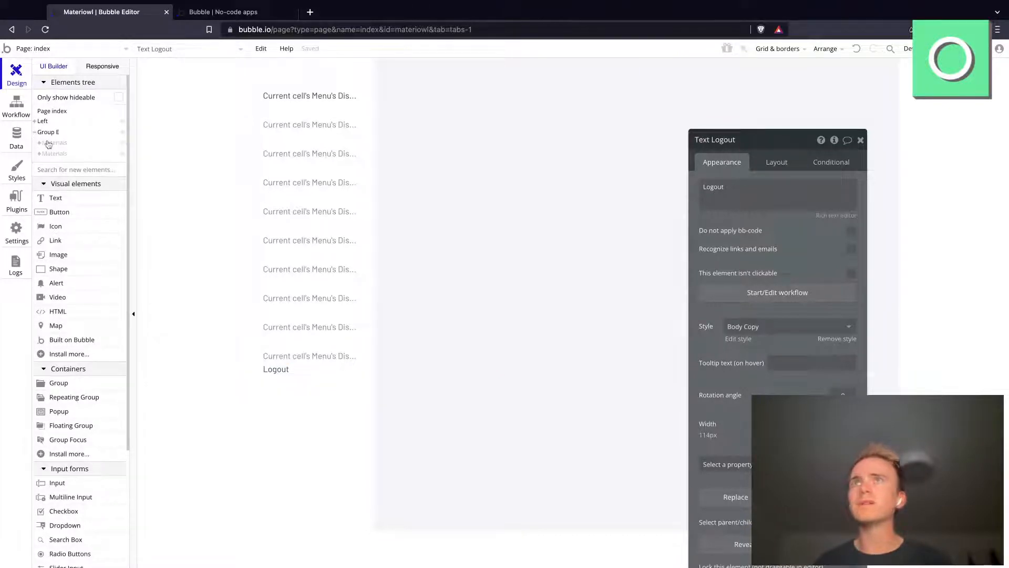
click(48, 143)
click(709, 141)
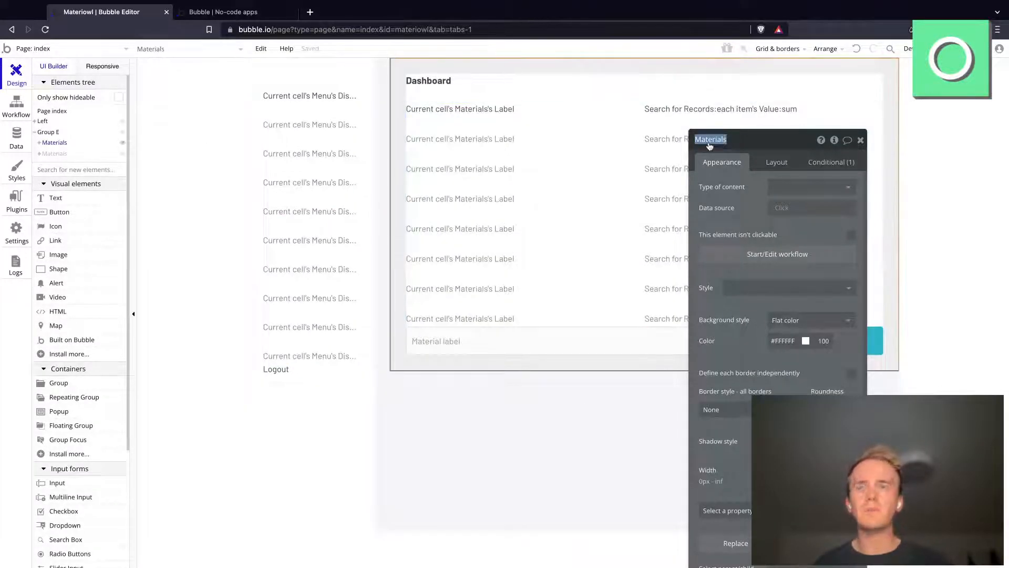
text(Dashboard)
key(Return)
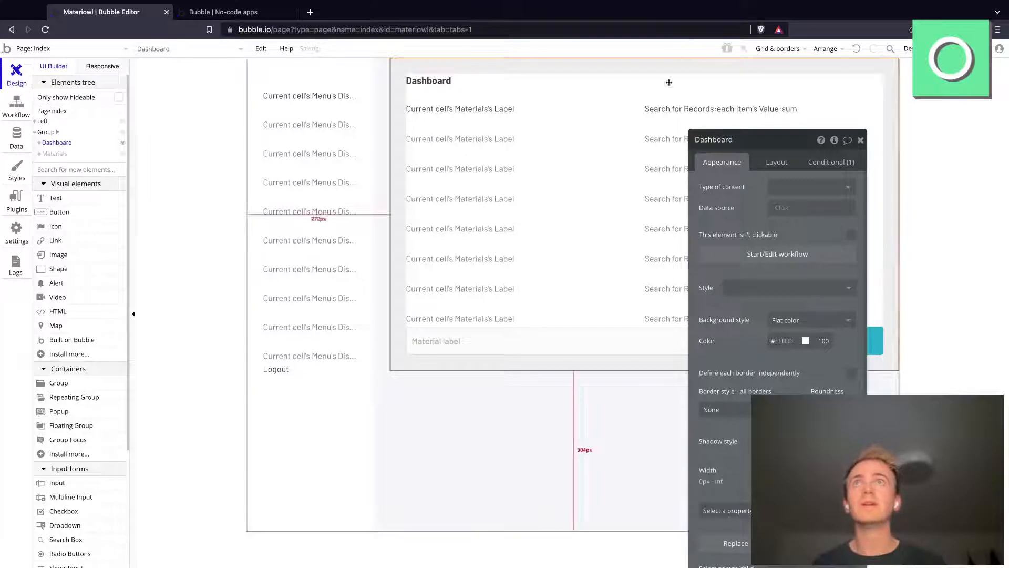
Step: Delete the materials repeating group and the row with the material label input and Create button from the Dashboard group
click(630, 128)
key(Delete)
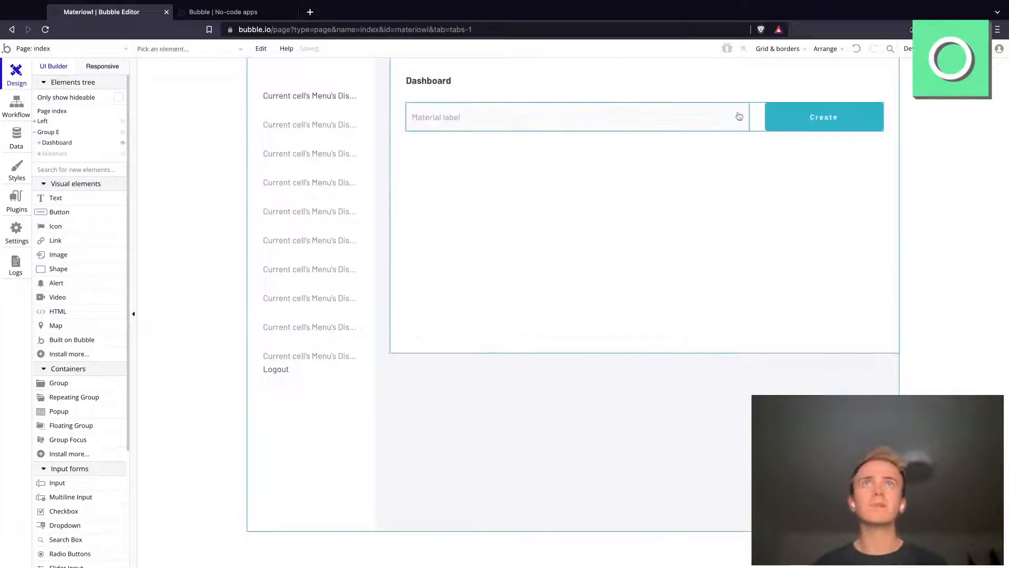
click(759, 122)
key(Delete)
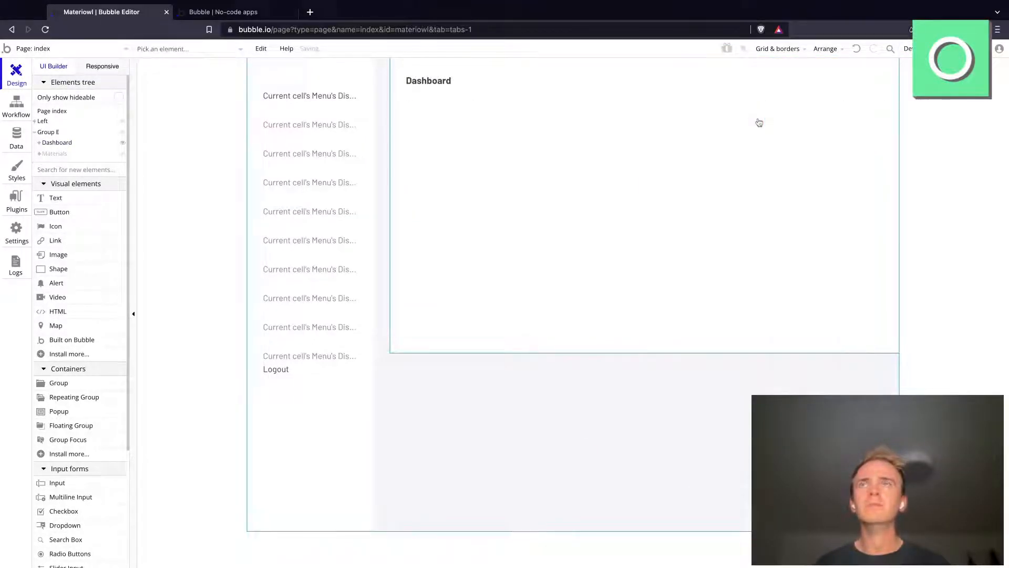
Step: Search Bubble's installable plugins for "chart" and look through the charting plugins on offer
click(17, 200)
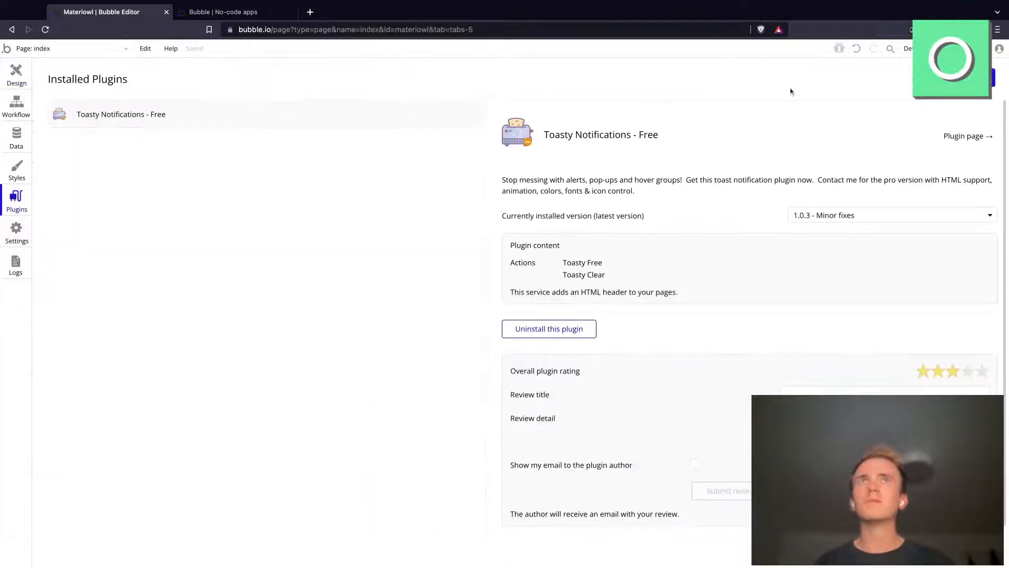
click(965, 78)
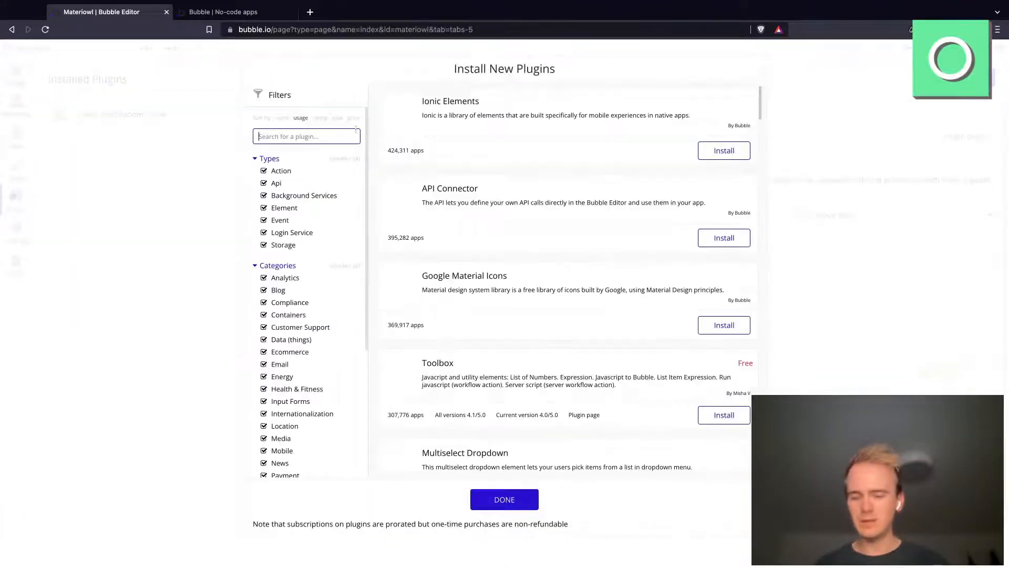
text(chart)
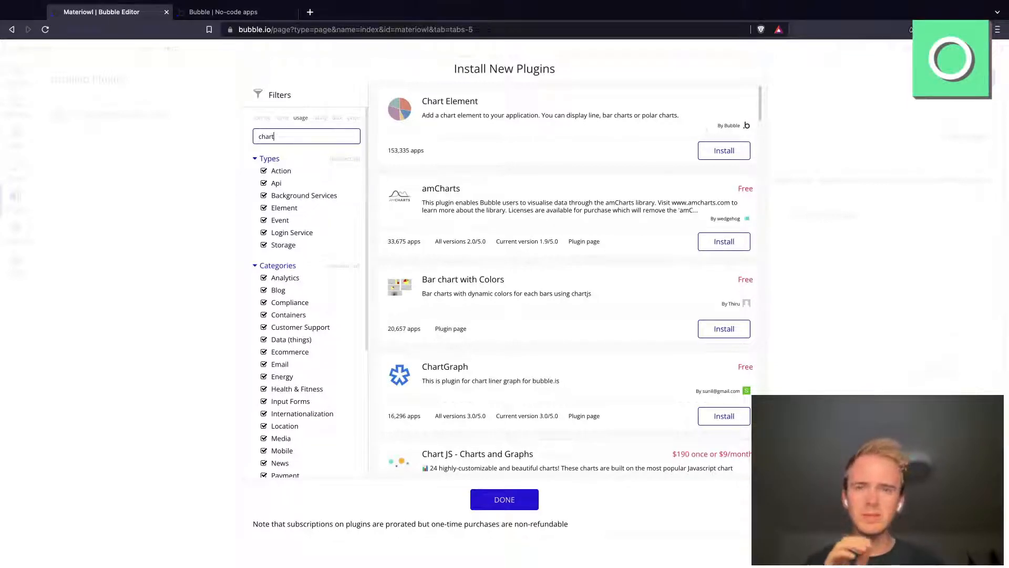
scroll(646, 132, down, 2)
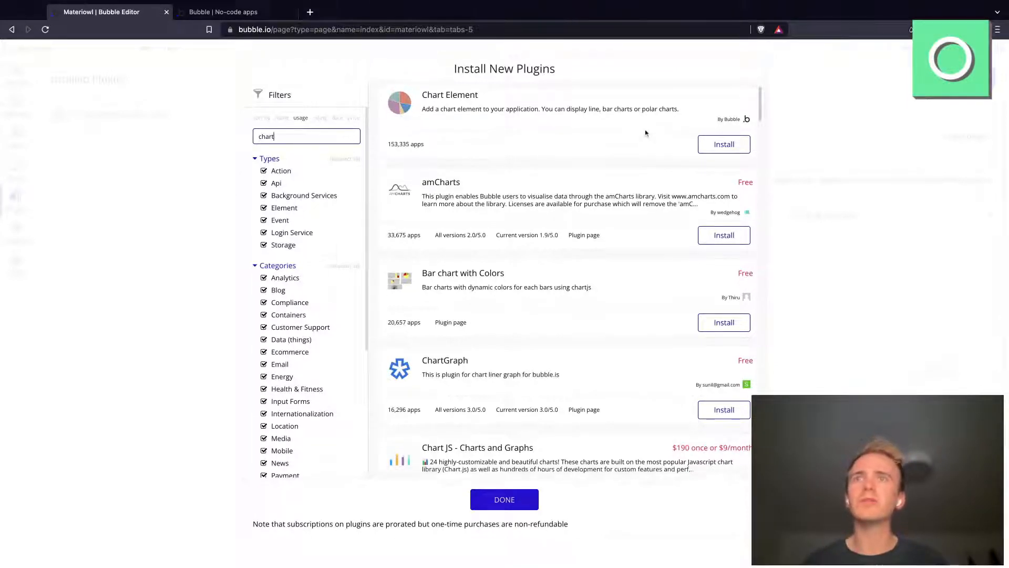
scroll(646, 132, down, 8)
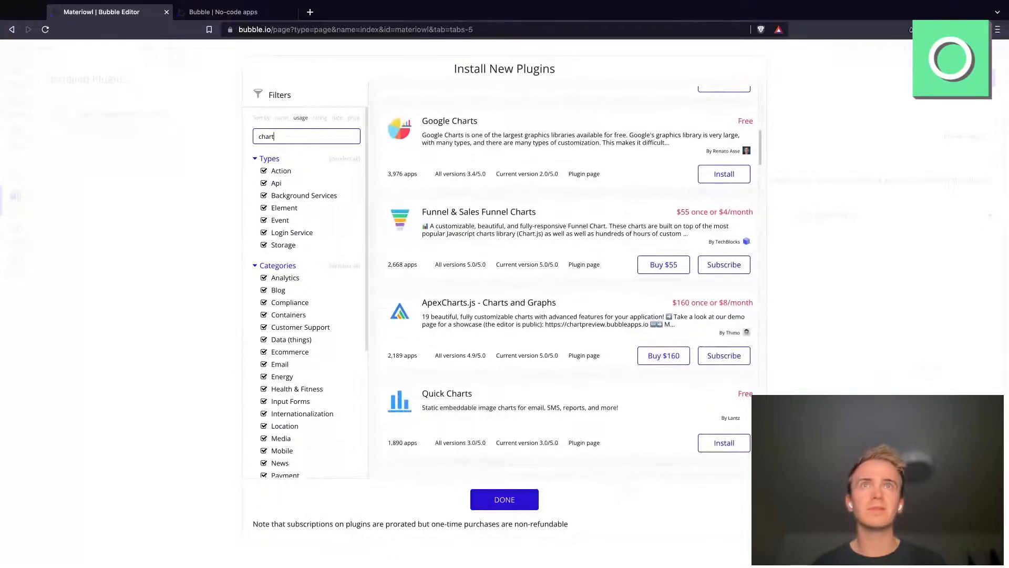
scroll(714, 300, down, 1)
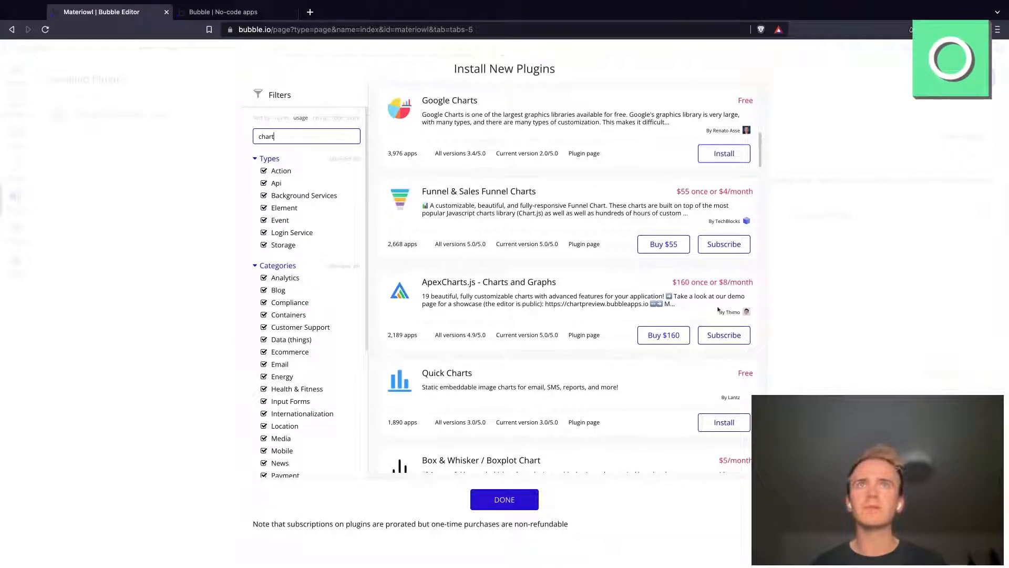
scroll(669, 296, down, 5)
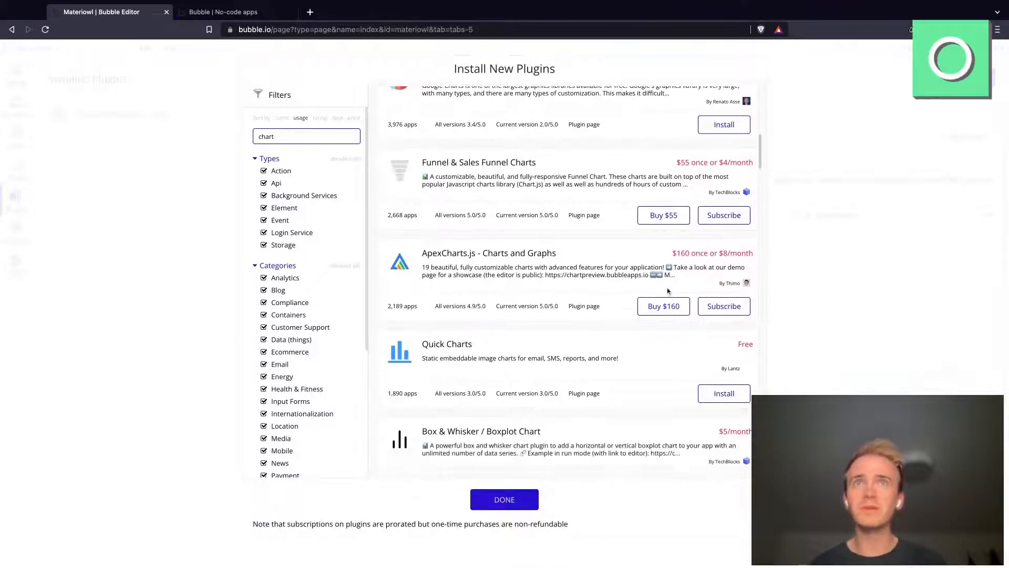
scroll(669, 278, down, 7)
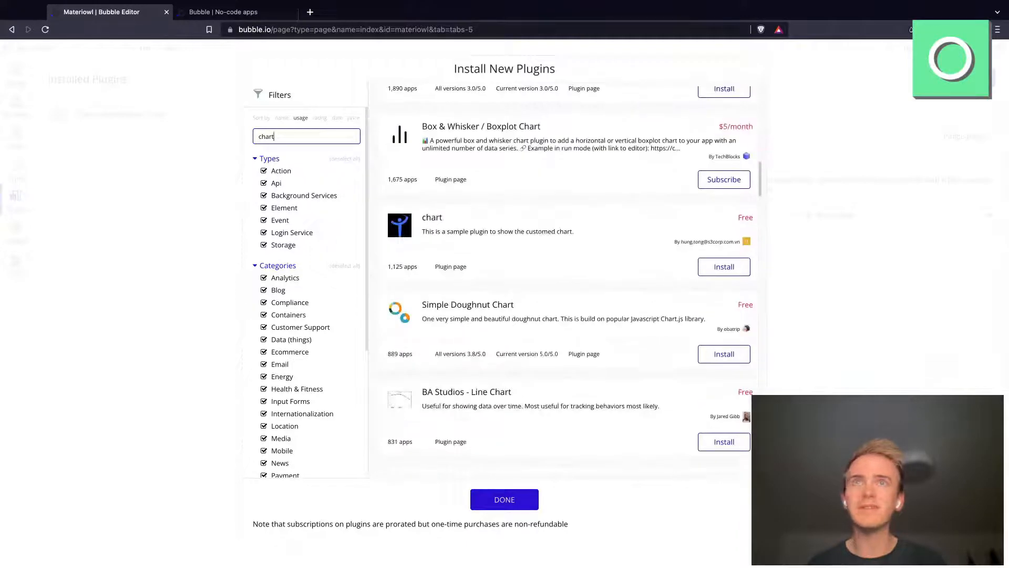
scroll(464, 365, down, 9)
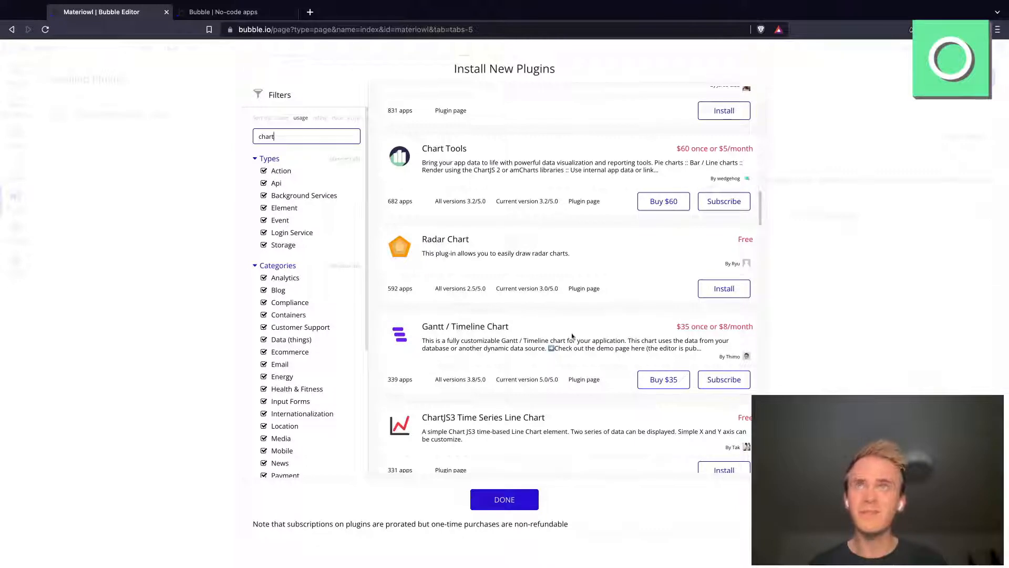
Step: Install the ApexCharts.js - Charts and Graphs plugin with the $8 per month subscription
scroll(559, 333, up, 7)
scroll(560, 332, up, 8)
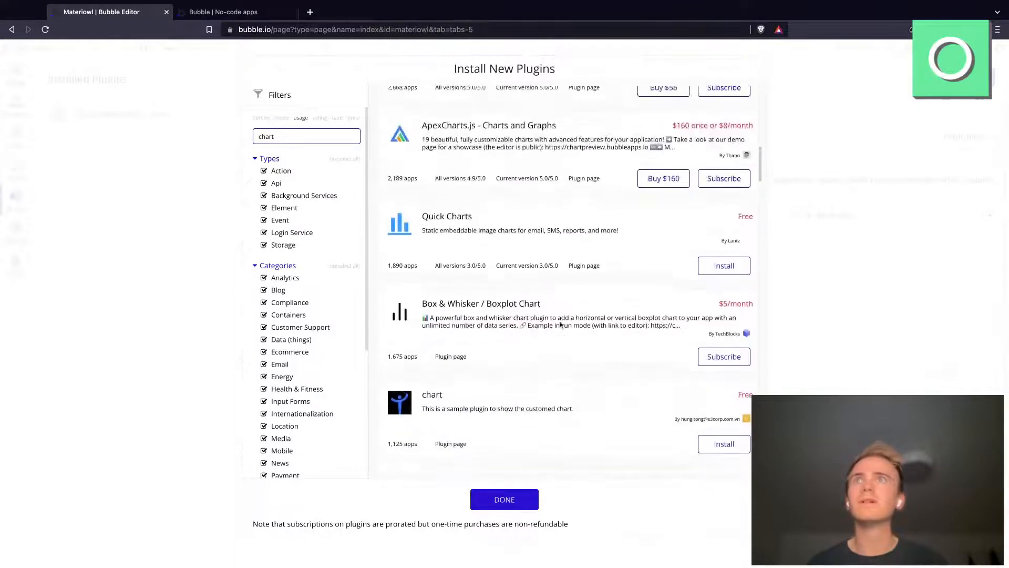
scroll(559, 325, up, 7)
scroll(631, 368, down, 1)
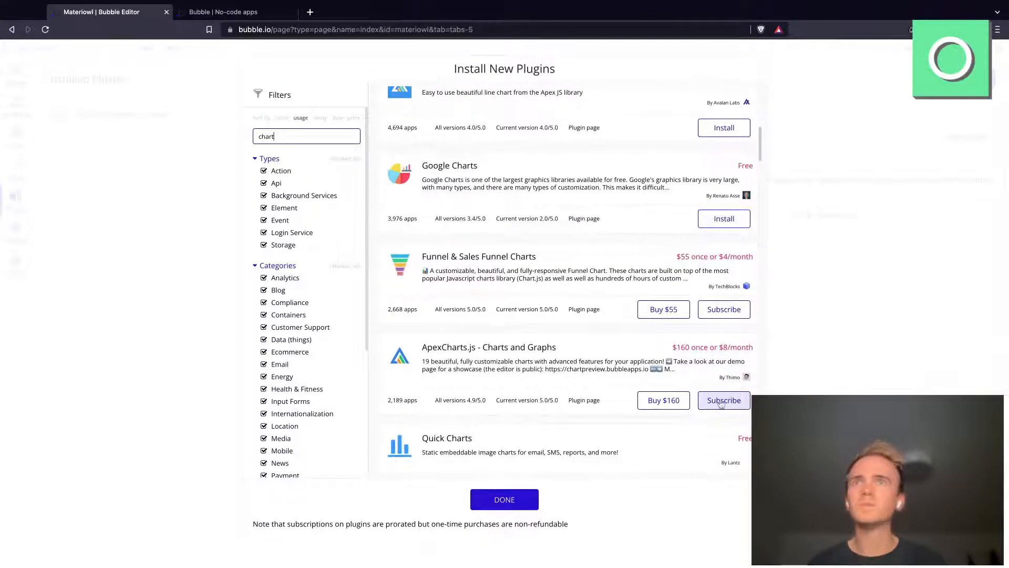
click(722, 401)
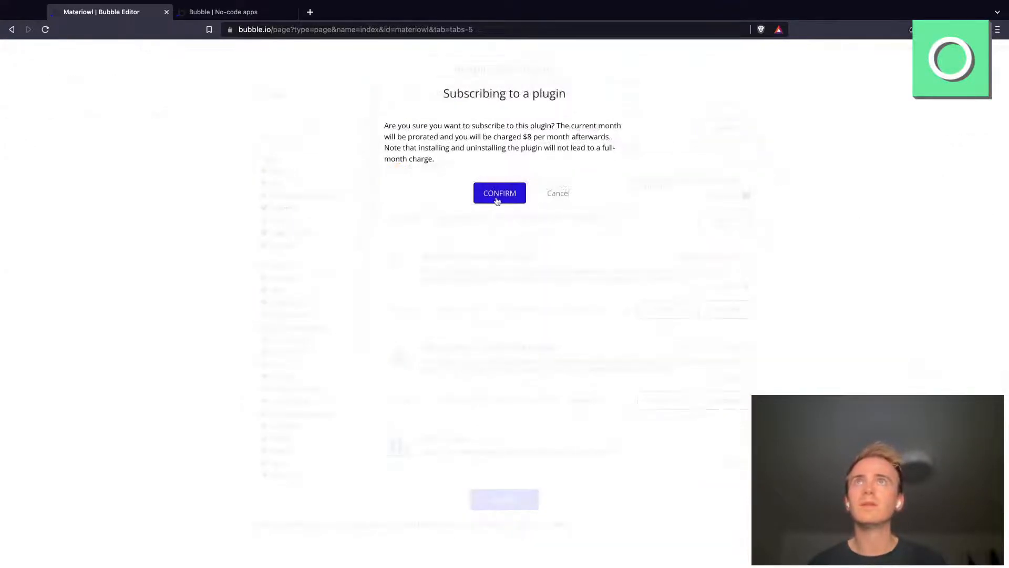
click(499, 193)
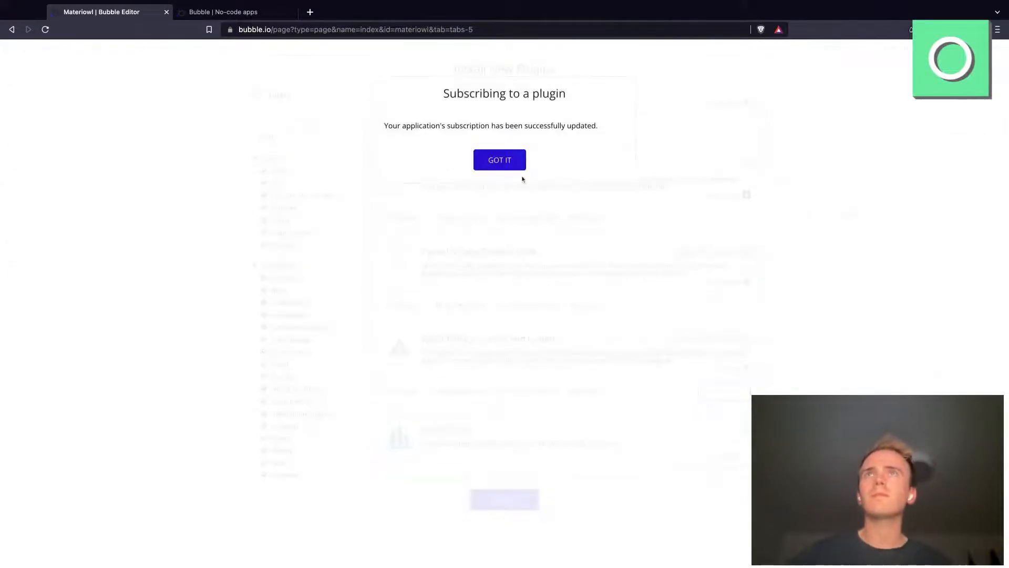
click(510, 164)
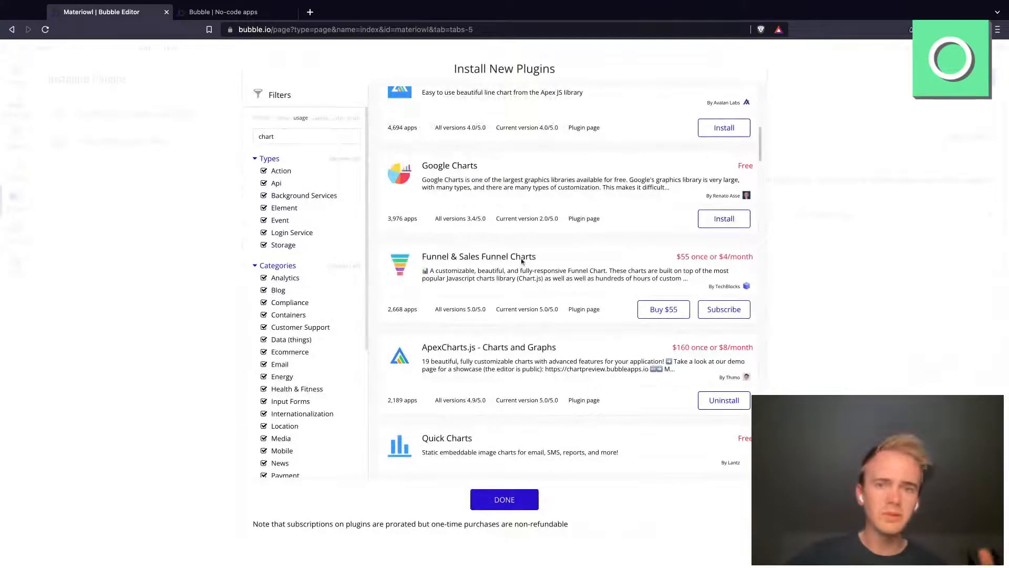
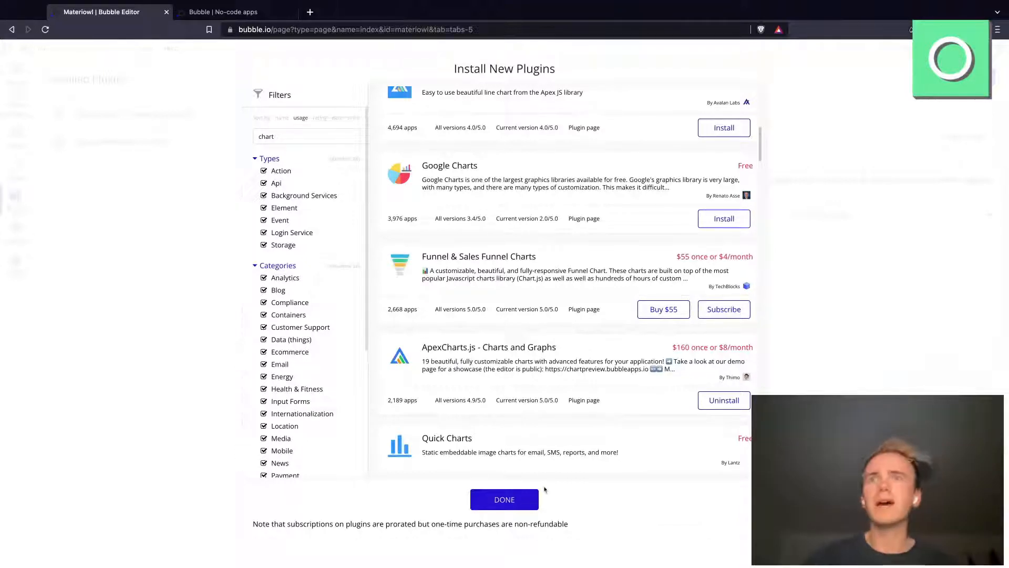
Step: Open the ApexCharts.js plugin page, leave the plugin installer and return to the index page's design in the Bubble editor
click(585, 400)
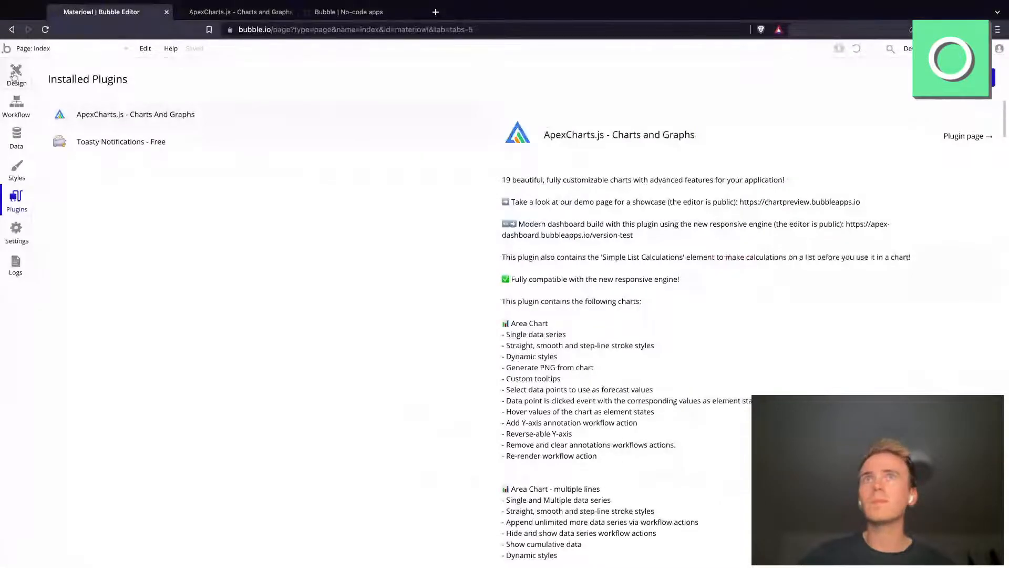
click(15, 75)
double_click(491, 169)
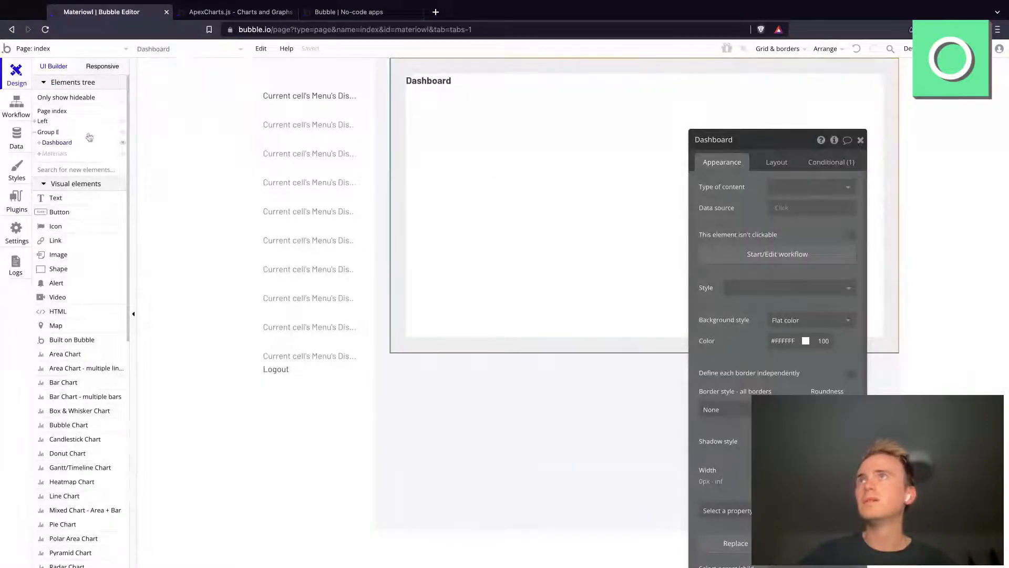
click(82, 49)
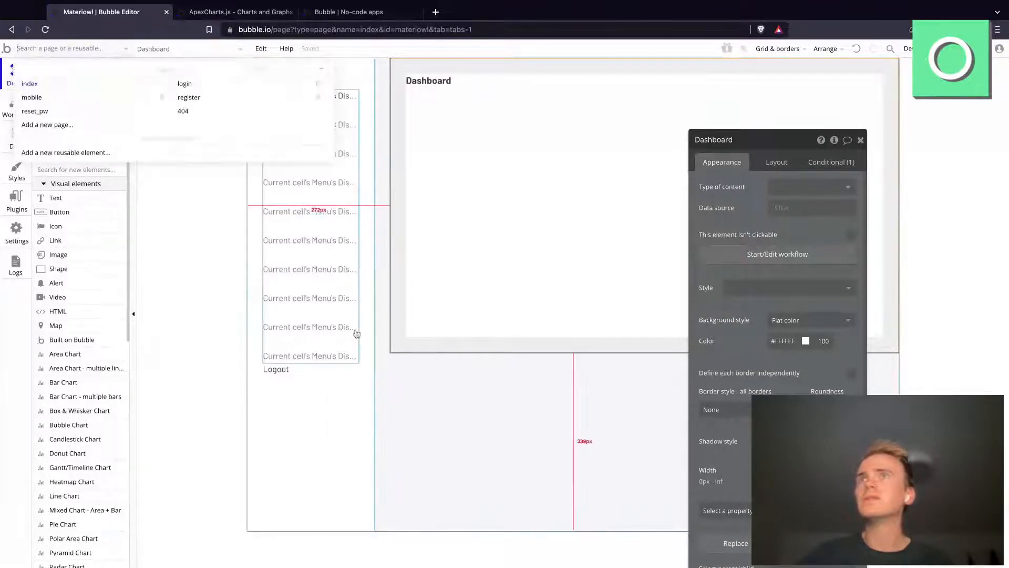
click(58, 83)
Step: Switch to the running app preview, view its Materials section, and go back to the Bubble editor
key(ctrl+shift+Tab)
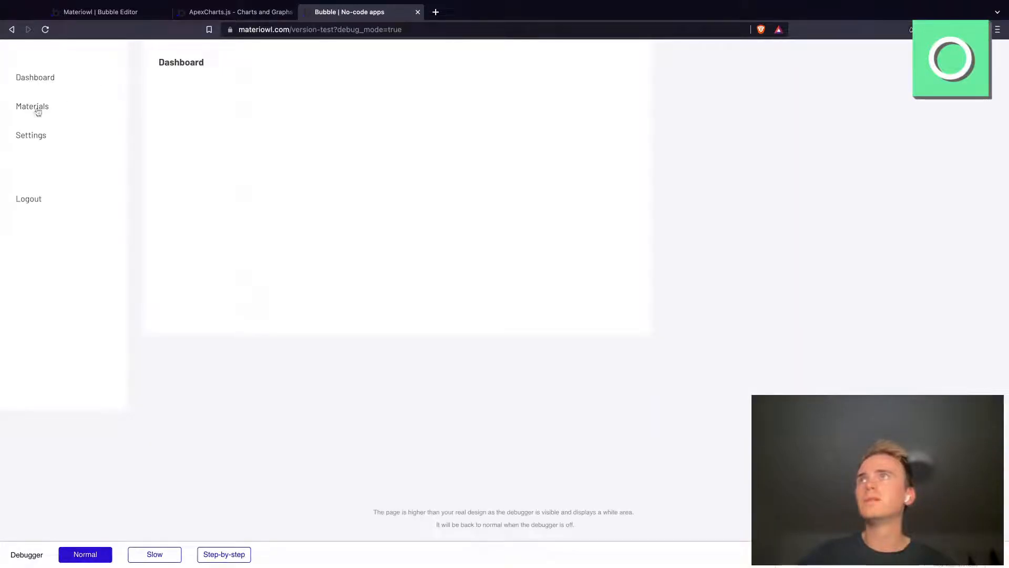
click(27, 108)
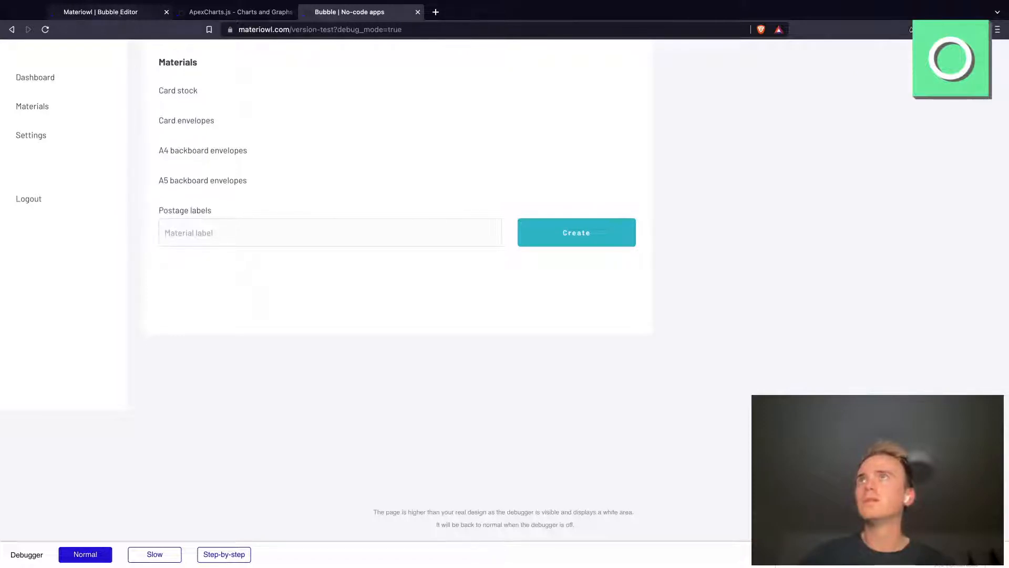
key(super+1)
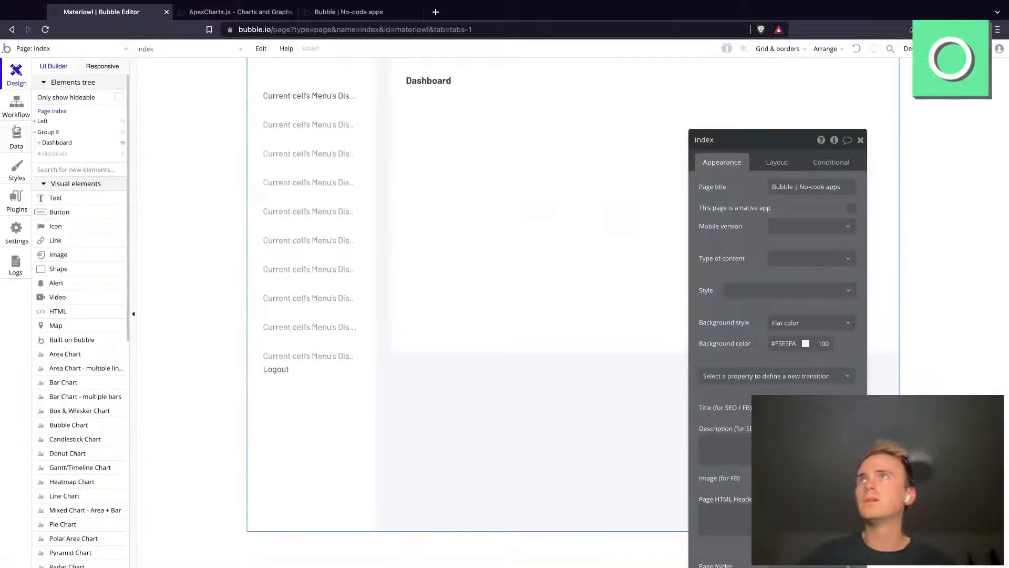
Step: Delete all entries of the All Records view in the development database
click(16, 136)
click(103, 231)
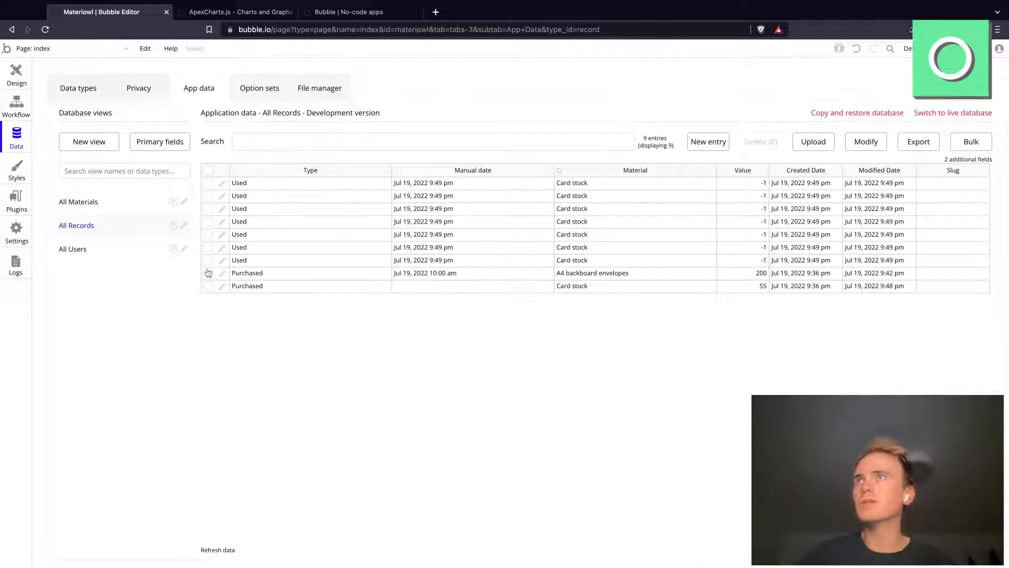
click(208, 171)
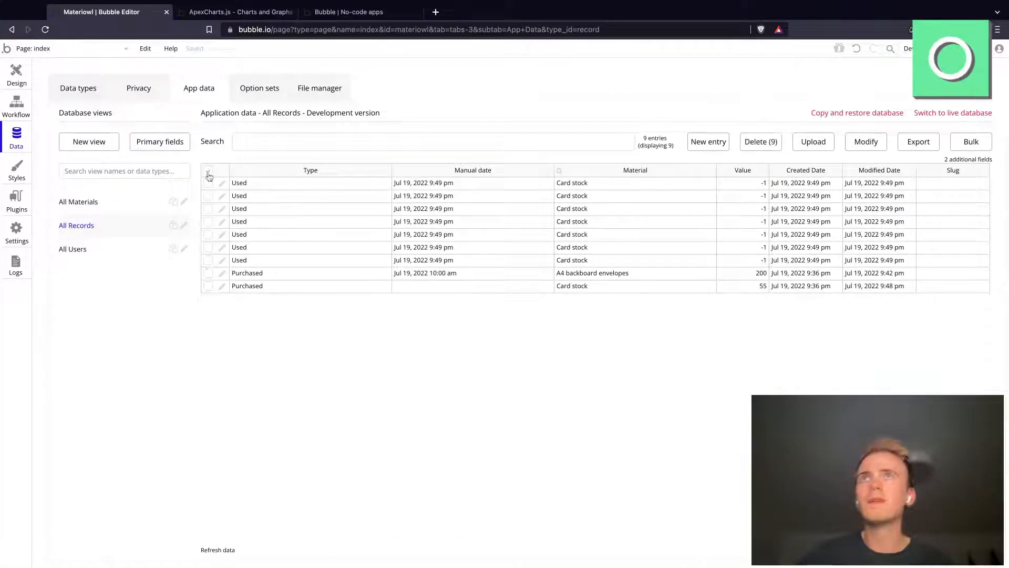
click(762, 142)
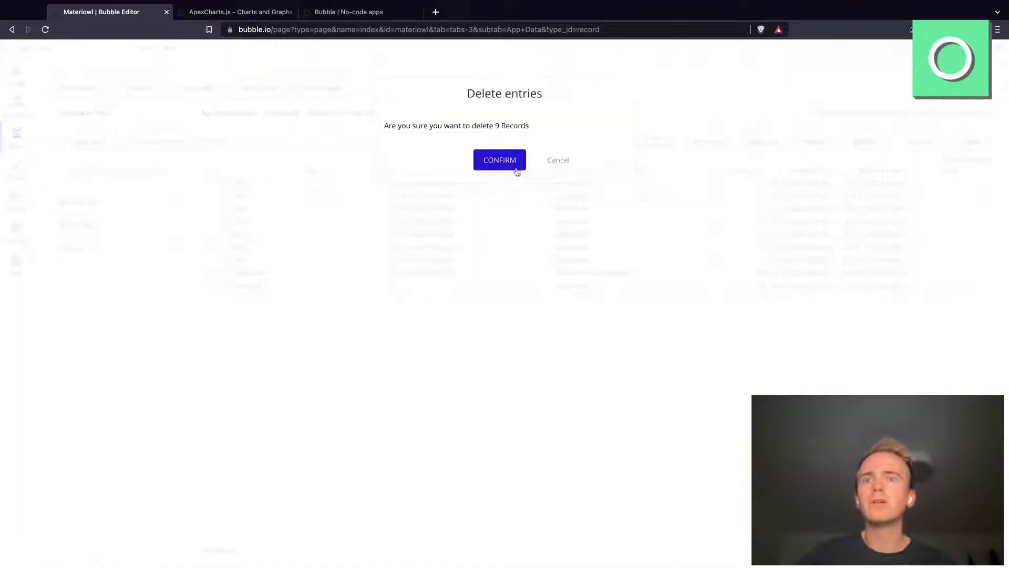
click(500, 159)
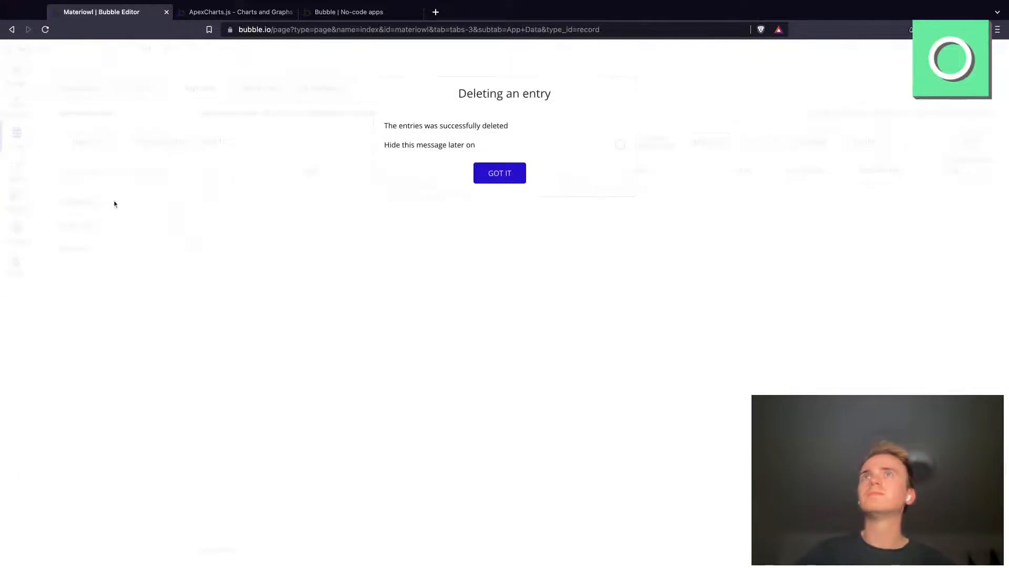
click(479, 179)
Step: Delete all entries of the All Materials view in the development database
click(100, 205)
click(208, 172)
click(757, 141)
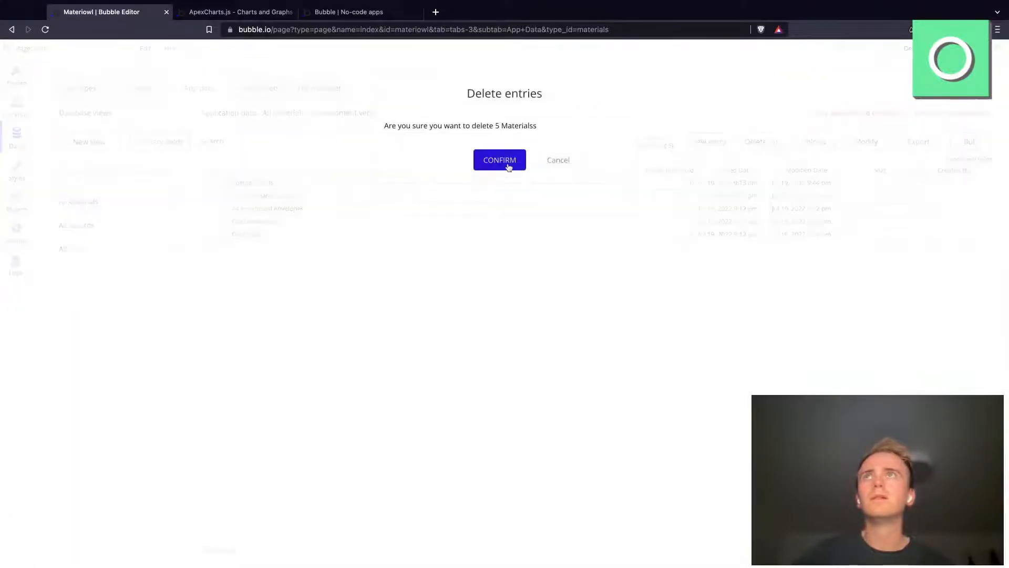
click(506, 161)
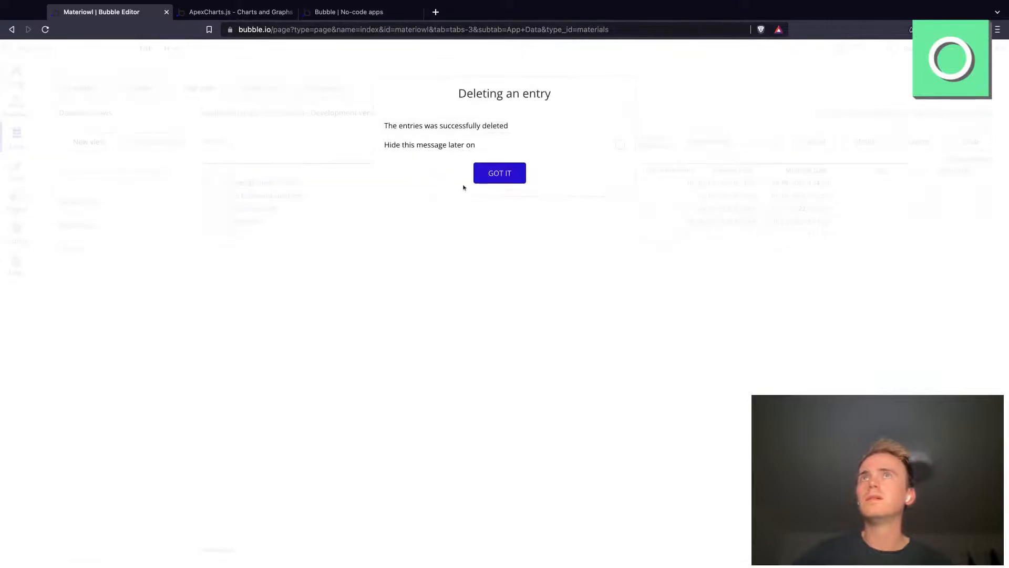
click(499, 173)
Step: Move the app preview's tab beside the editor's and try to create a material labelled "Card Stock" in the Materials section
drag(332, 12, 193, 31)
click(293, 30)
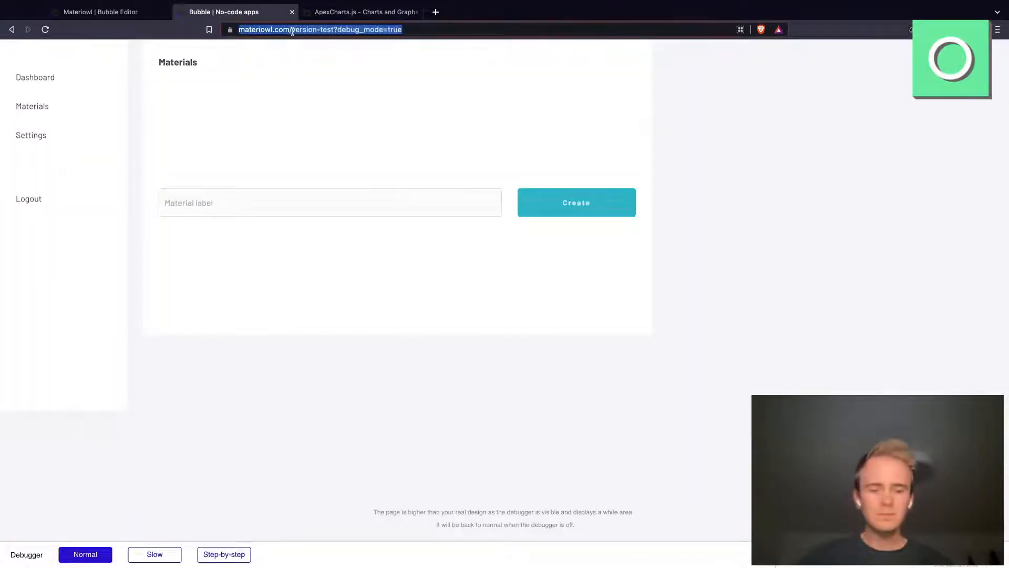
click(273, 207)
text(Car)
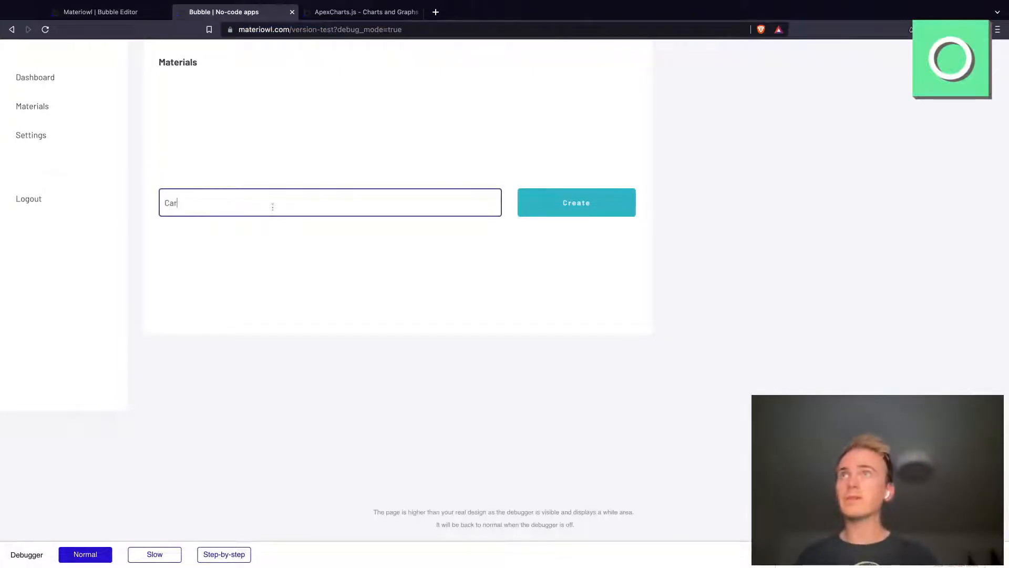
text(d Stock)
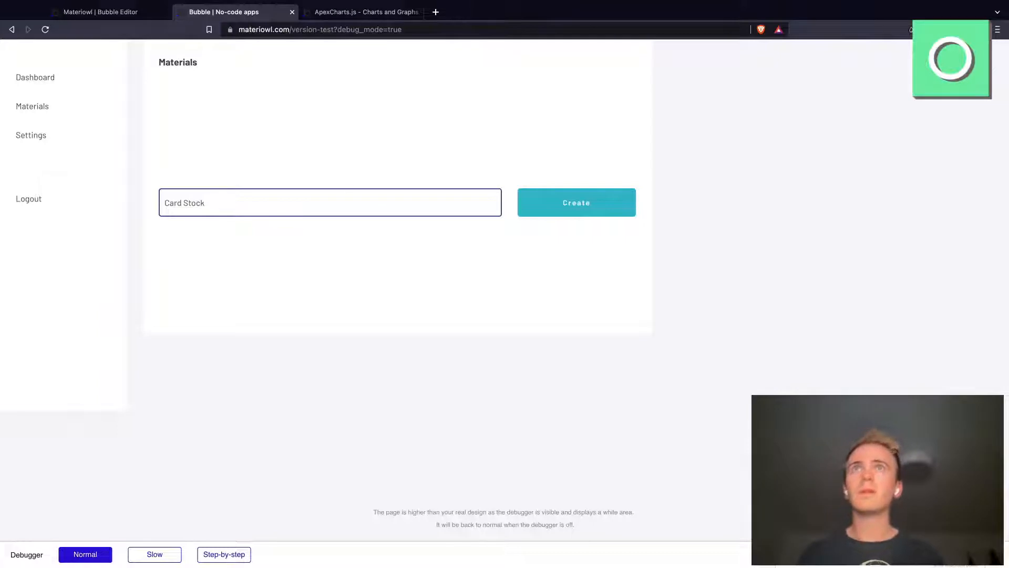
click(556, 201)
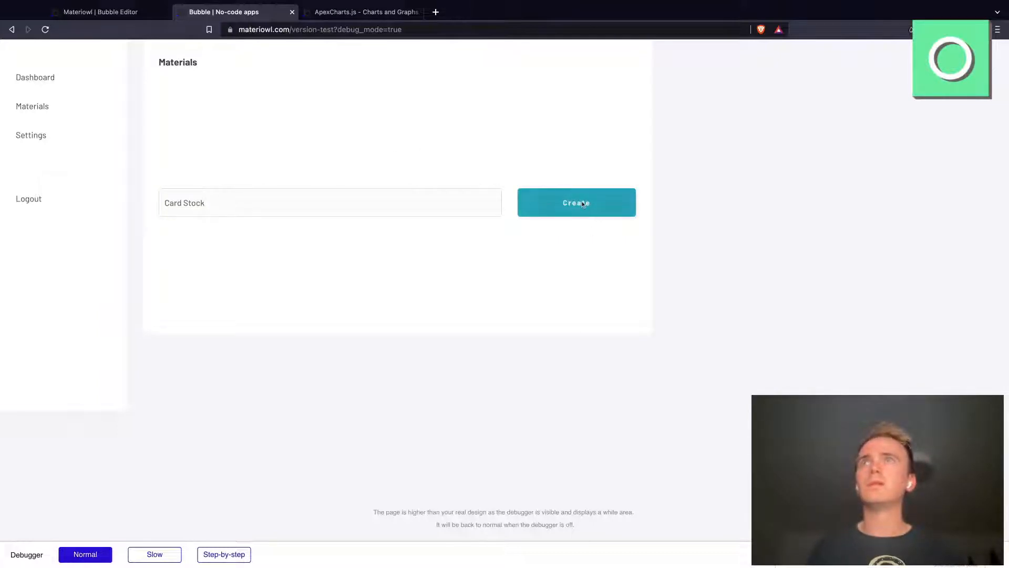
click(481, 203)
click(544, 206)
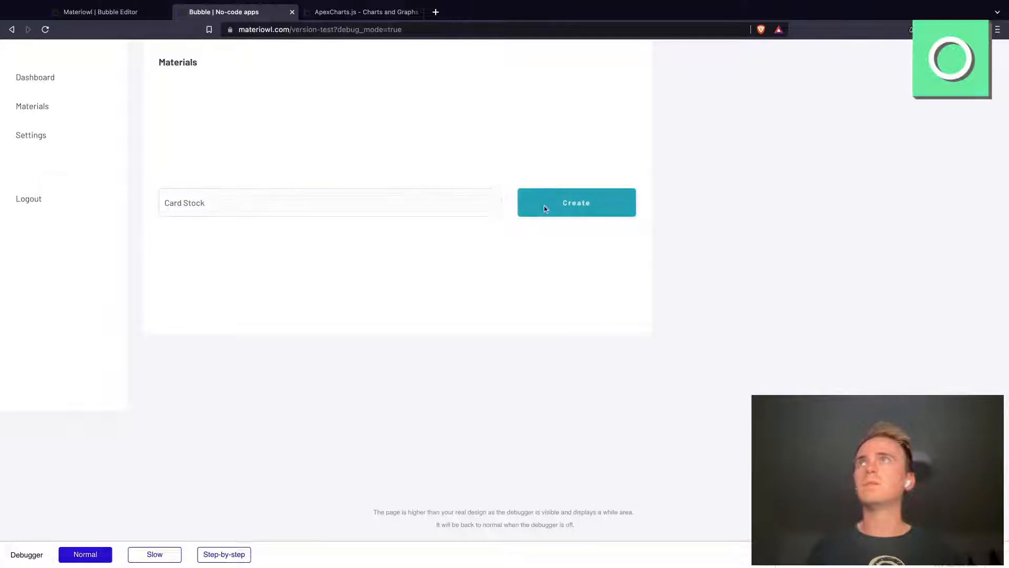
Step: Return to the index page's design in the Bubble editor and start a workflow for the Create button in the Materials group
click(95, 10)
click(16, 75)
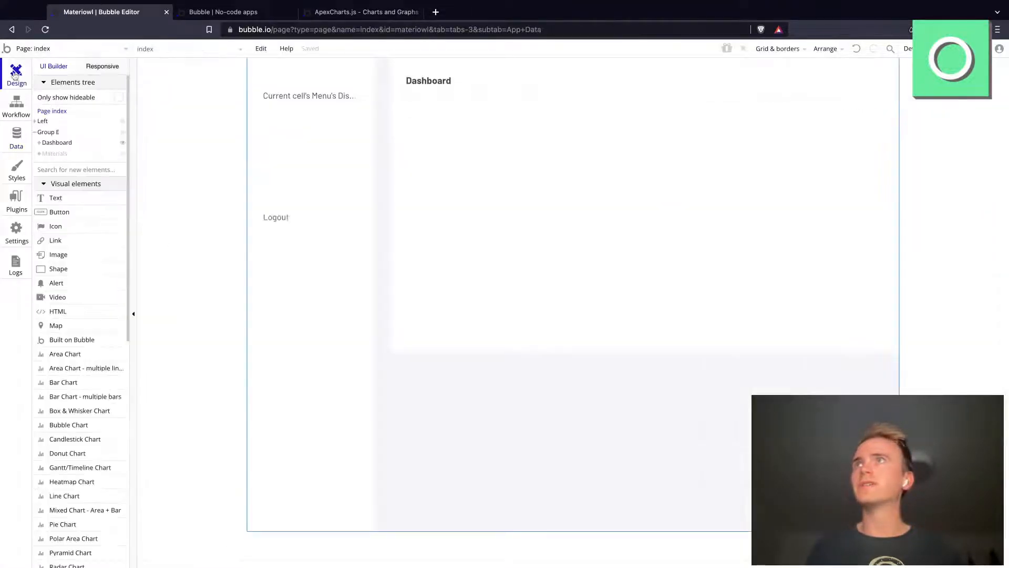
click(63, 153)
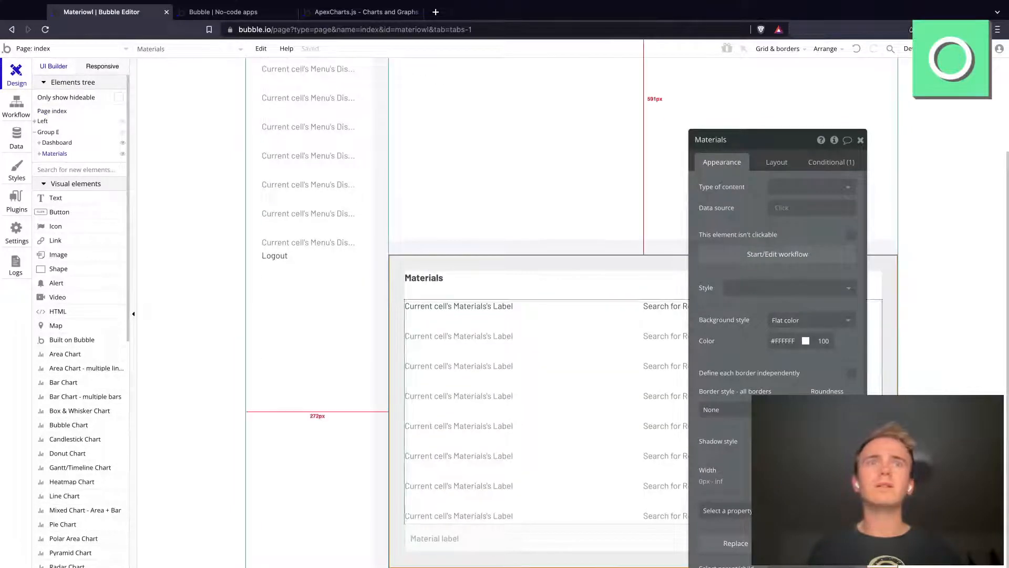
click(874, 537)
drag(719, 148, 852, 115)
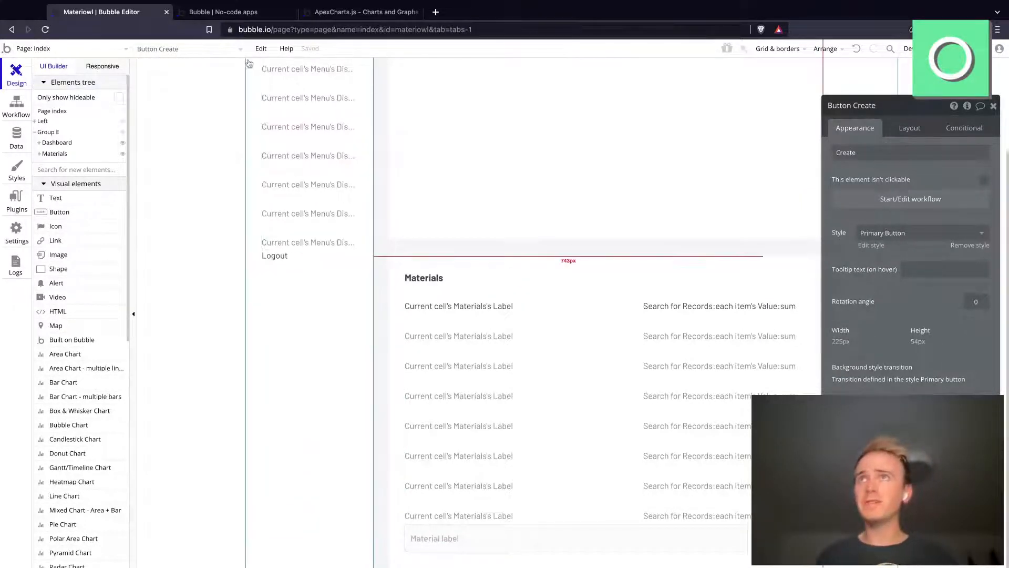
click(261, 49)
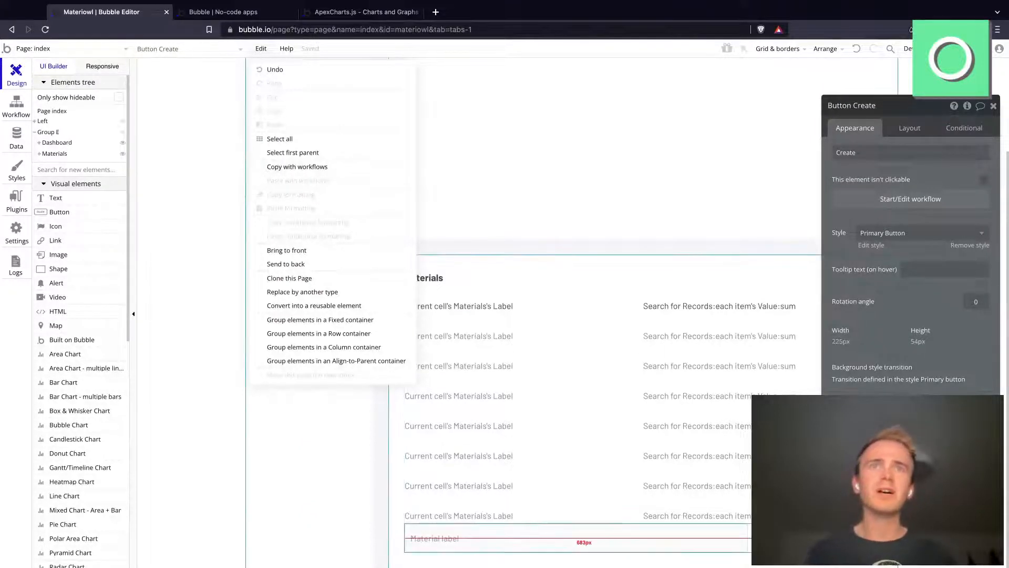
click(891, 206)
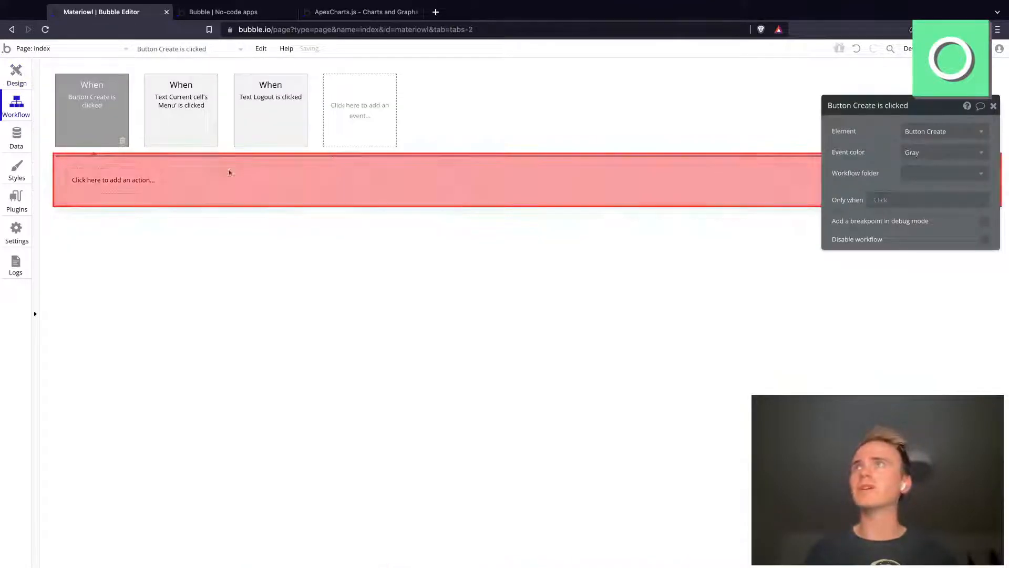
Step: Add an action creating a new Materials thing with Label set to Input Material label's value, followed by a Reset relevant inputs action
click(116, 178)
mouse_move(129, 254)
click(170, 224)
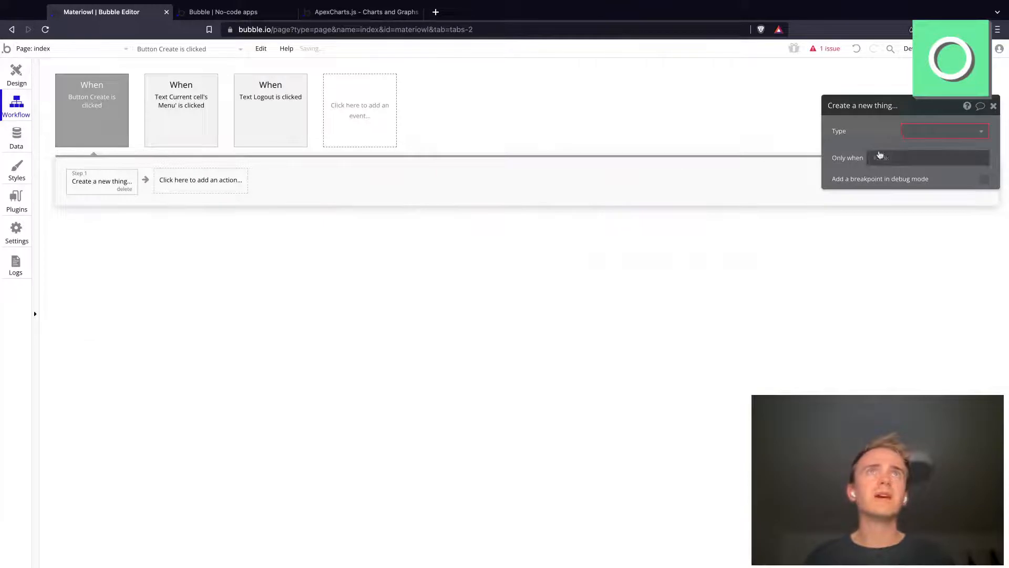
click(935, 132)
click(926, 149)
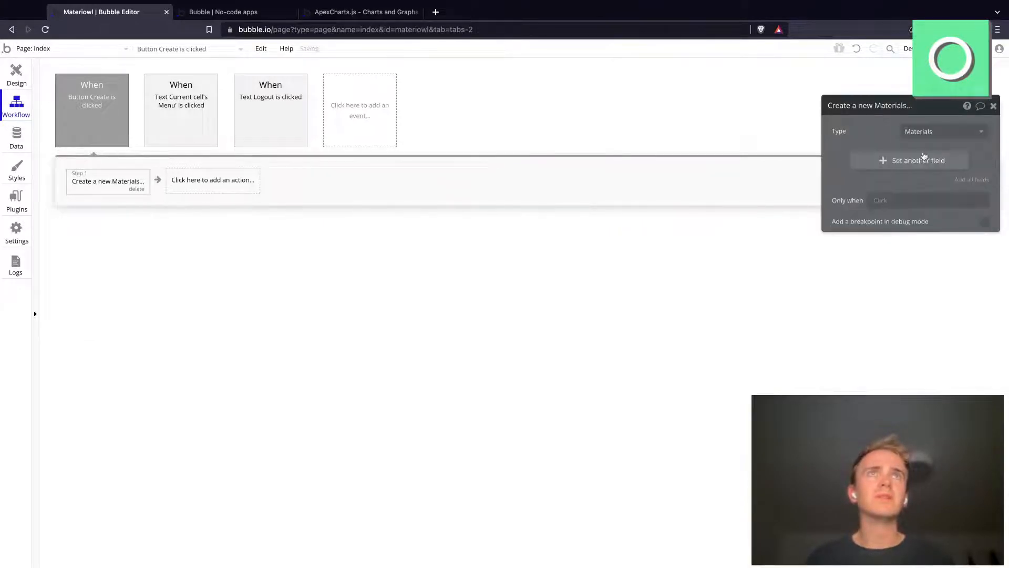
click(923, 157)
click(852, 157)
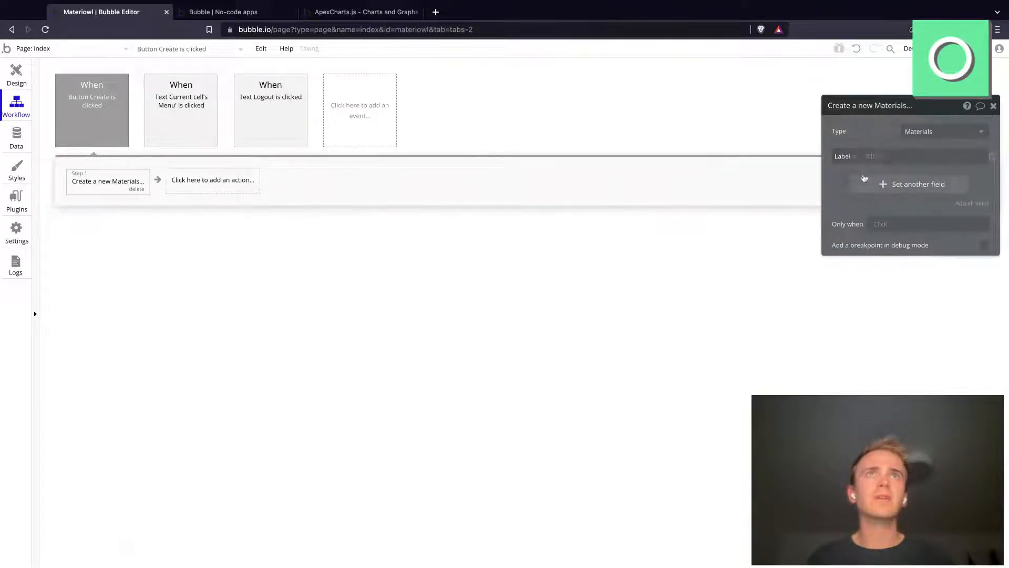
click(863, 167)
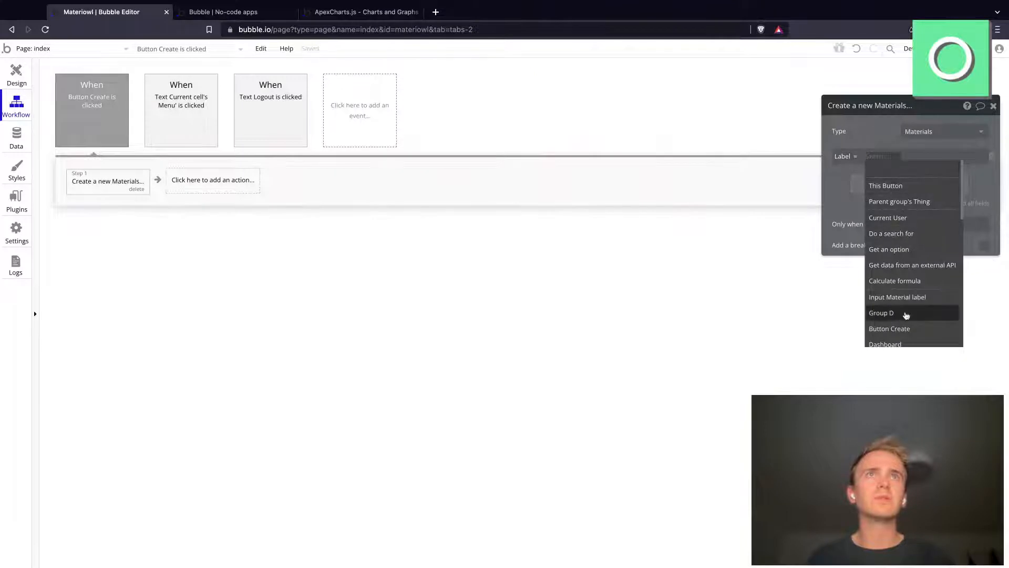
click(904, 297)
click(956, 177)
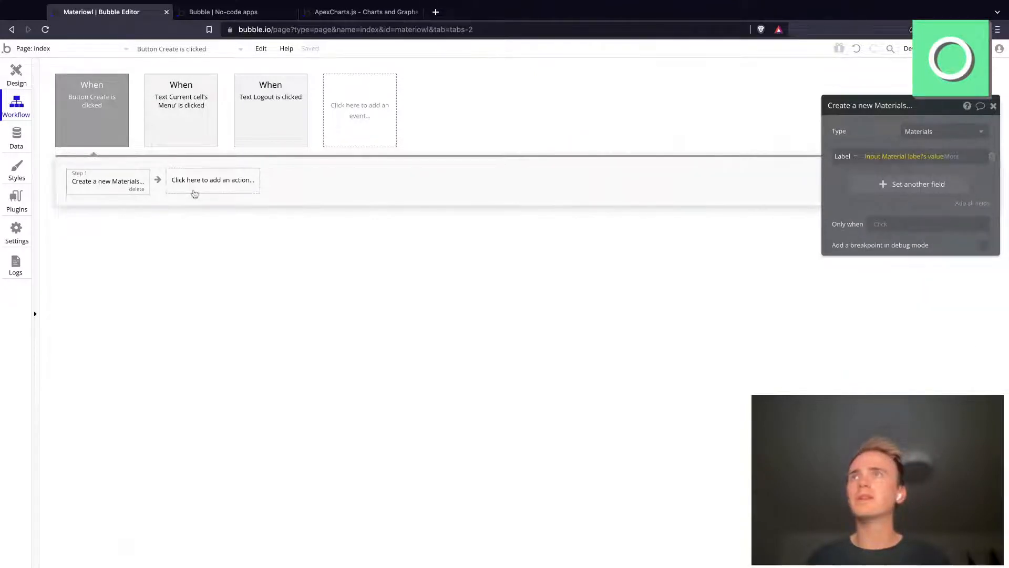
click(195, 191)
click(220, 216)
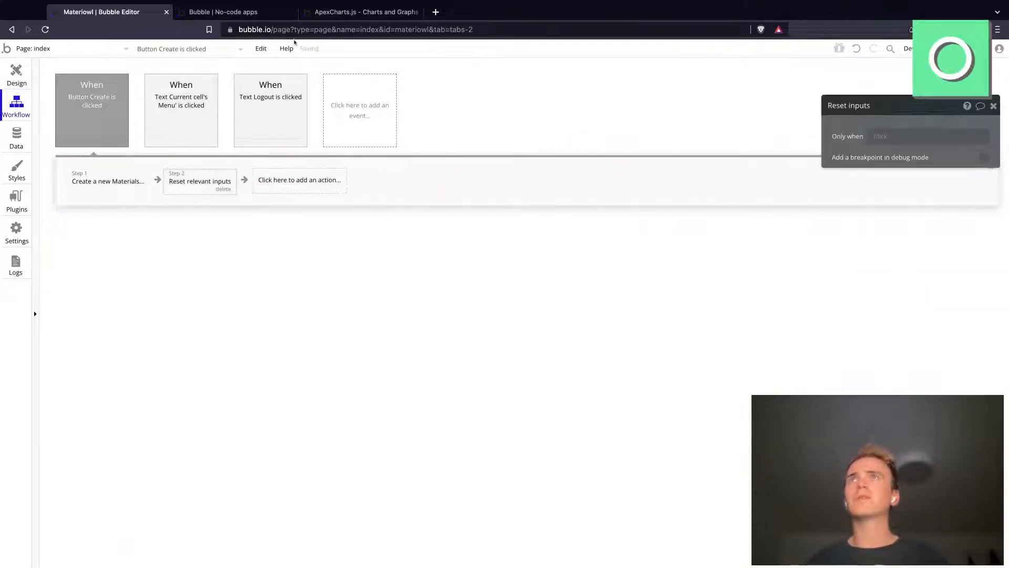
Step: Reload the app preview and create a material labelled "Card Stock" in the Materials section
click(278, 12)
click(282, 29)
key(Return)
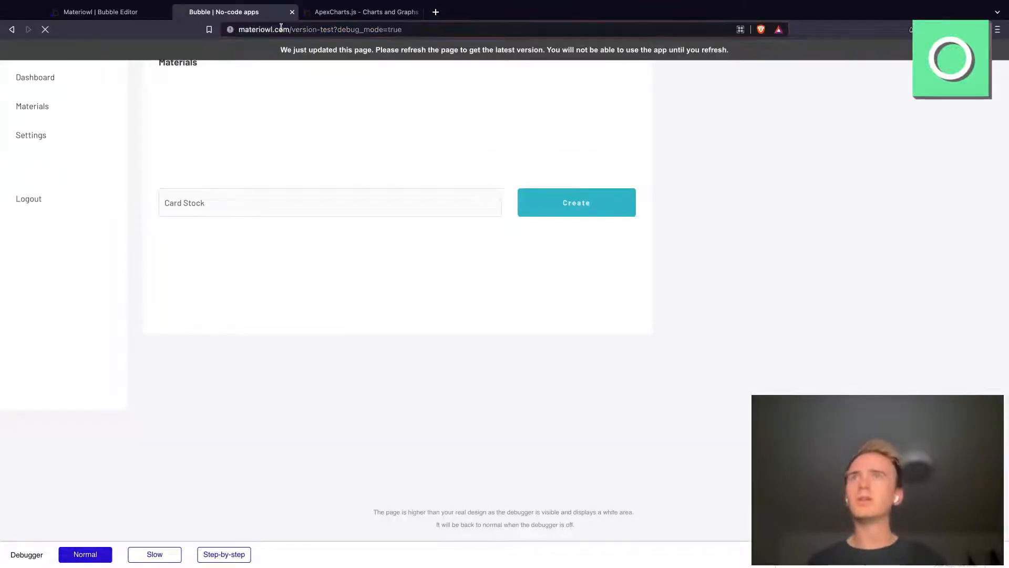
click(238, 213)
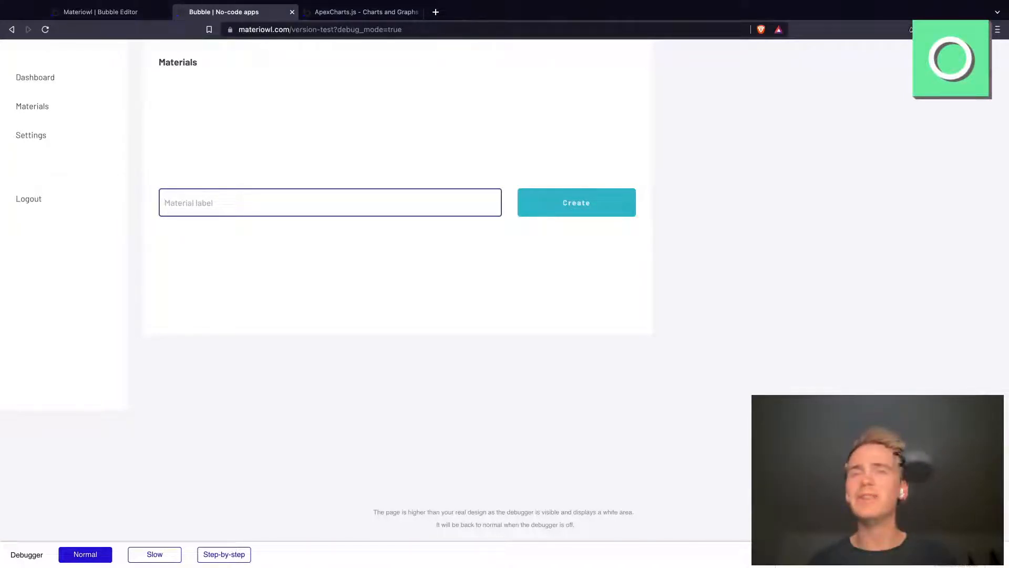
text(Card Stock)
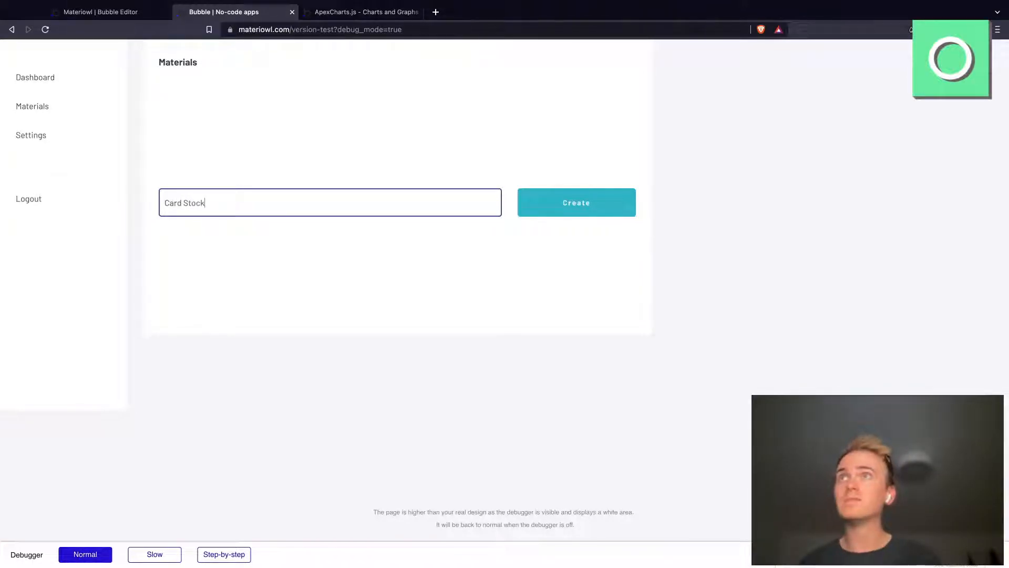
click(562, 202)
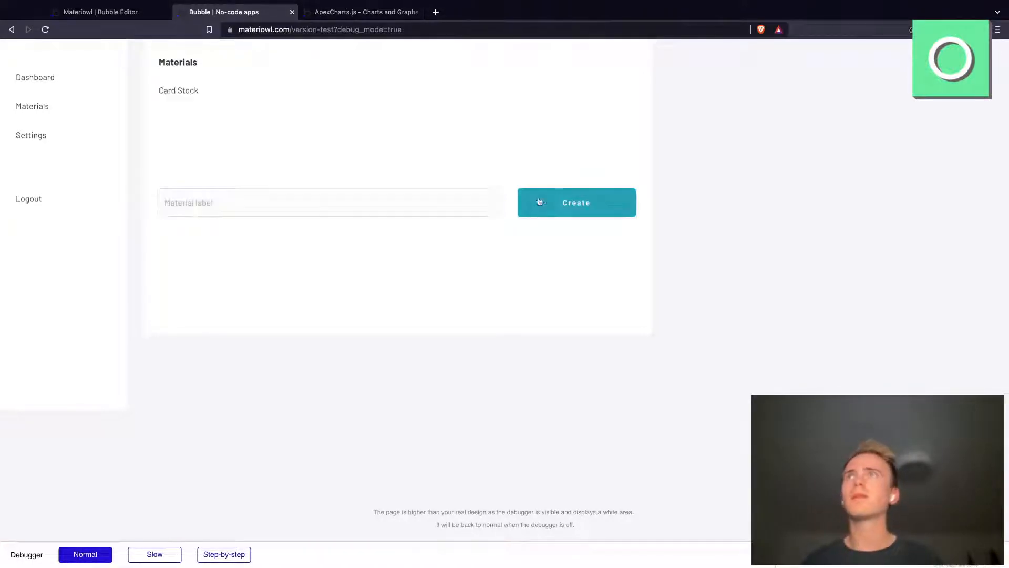
Step: Open the mobile page in the Bubble editor and load that page in the debug-mode app preview
click(150, 16)
click(102, 50)
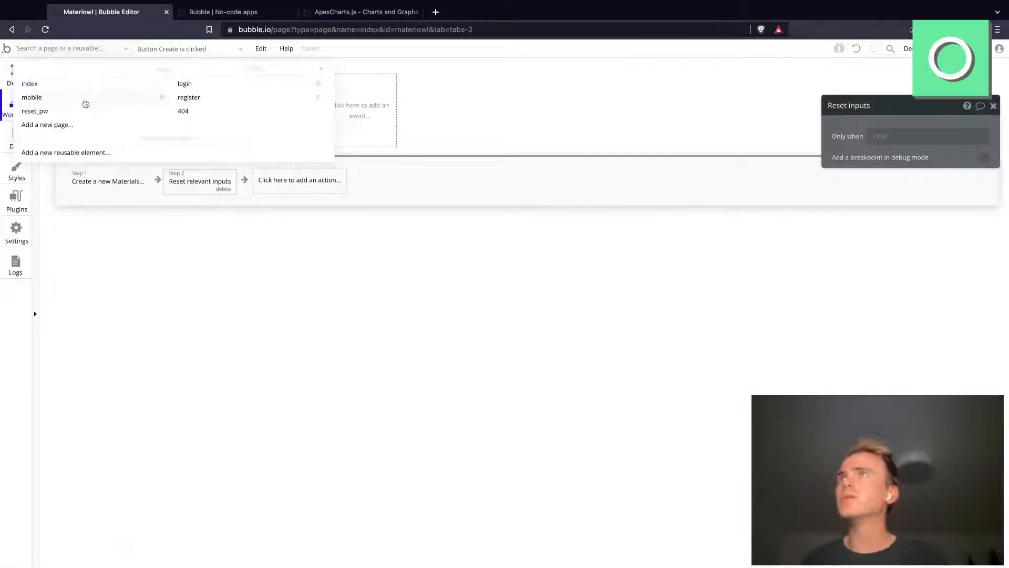
click(85, 102)
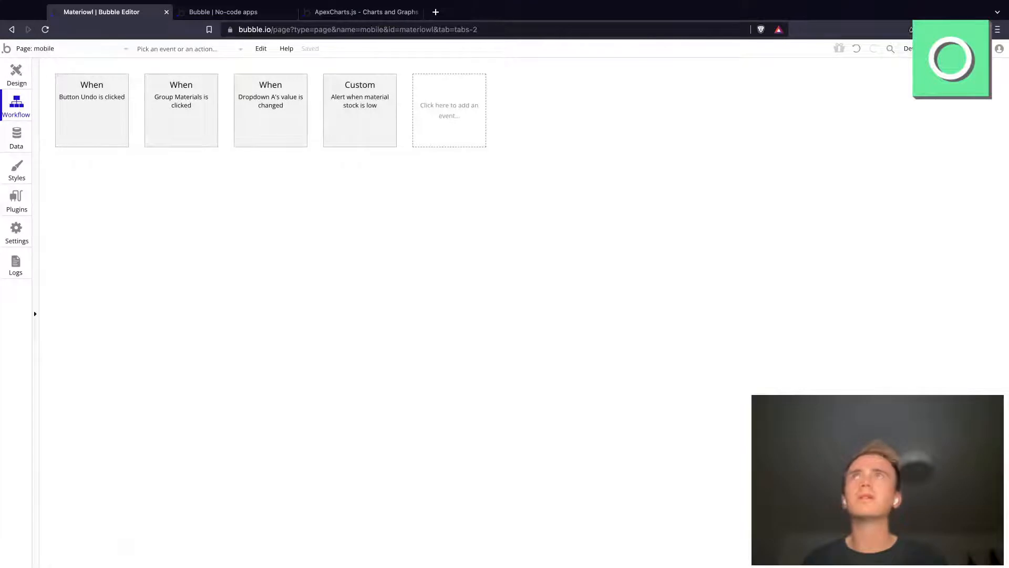
key(ctrl+Tab)
key(super+r)
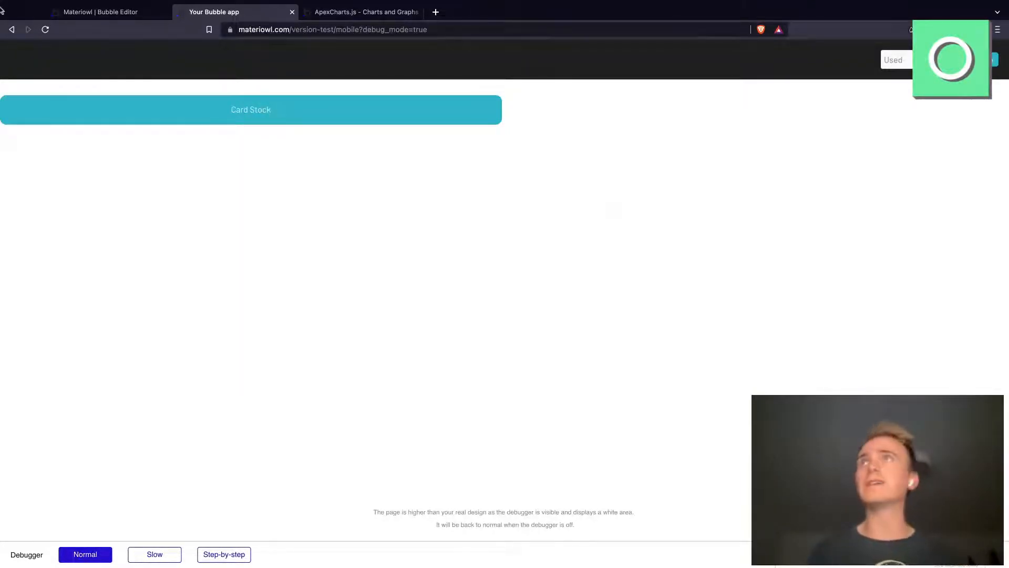
Step: Go back to the index page in the app preview and create a material labelled "Envelopes"
click(12, 29)
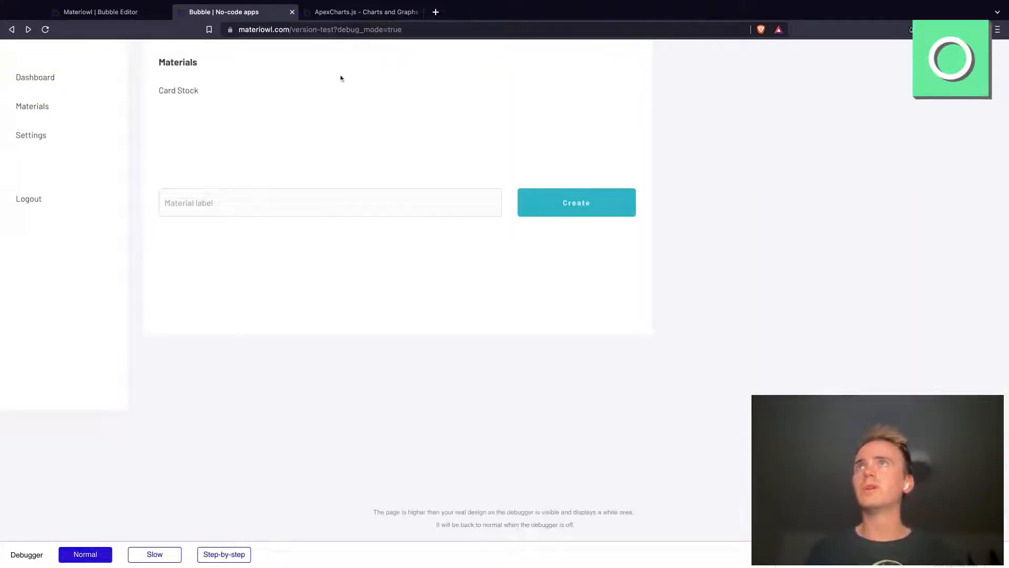
click(274, 210)
text(Envelopes)
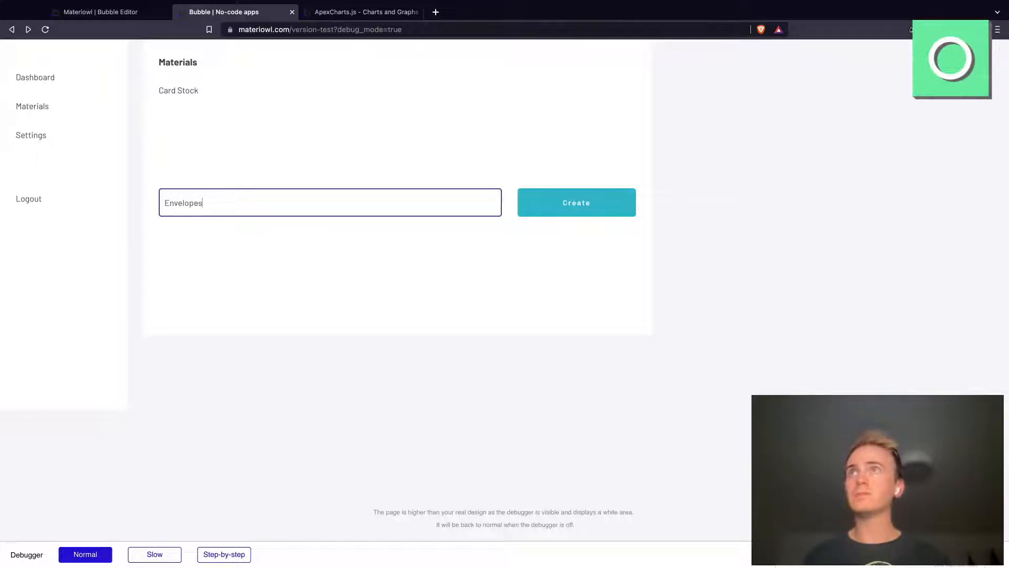
key(Return)
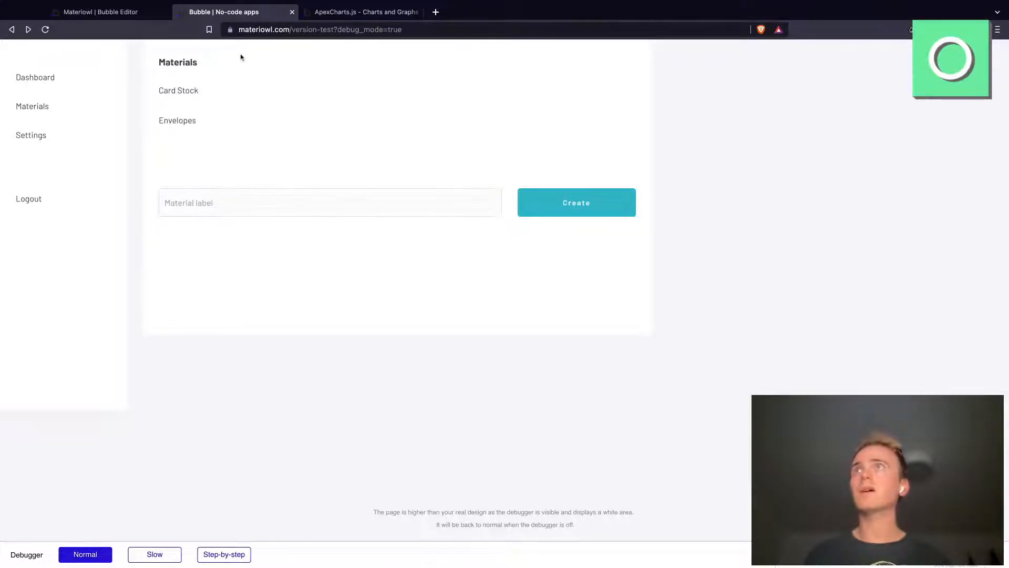
Step: Reload the mobile page preview from the Bubble editor and record one use each of Card Stock and Envelopes
click(111, 13)
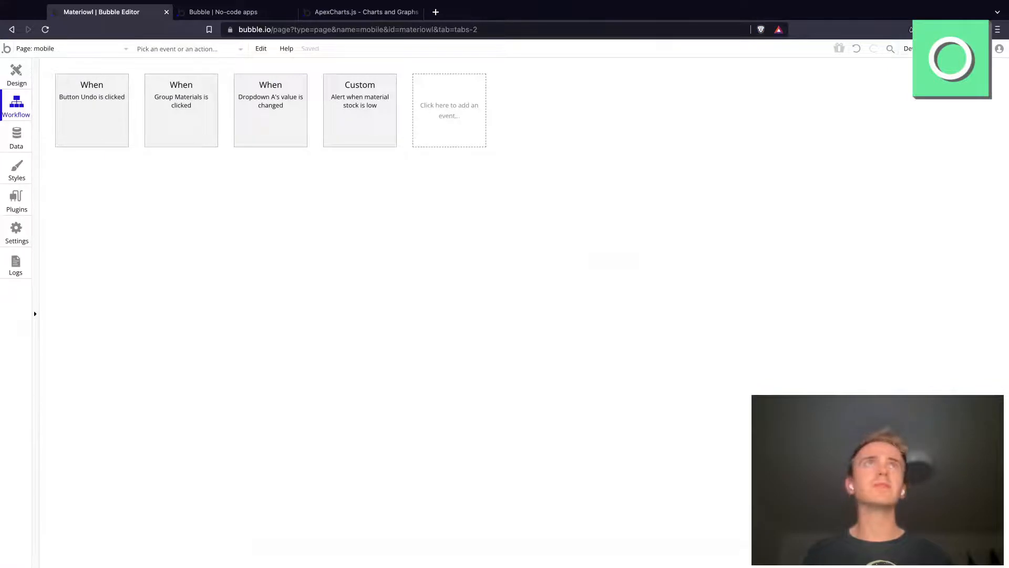
click(971, 48)
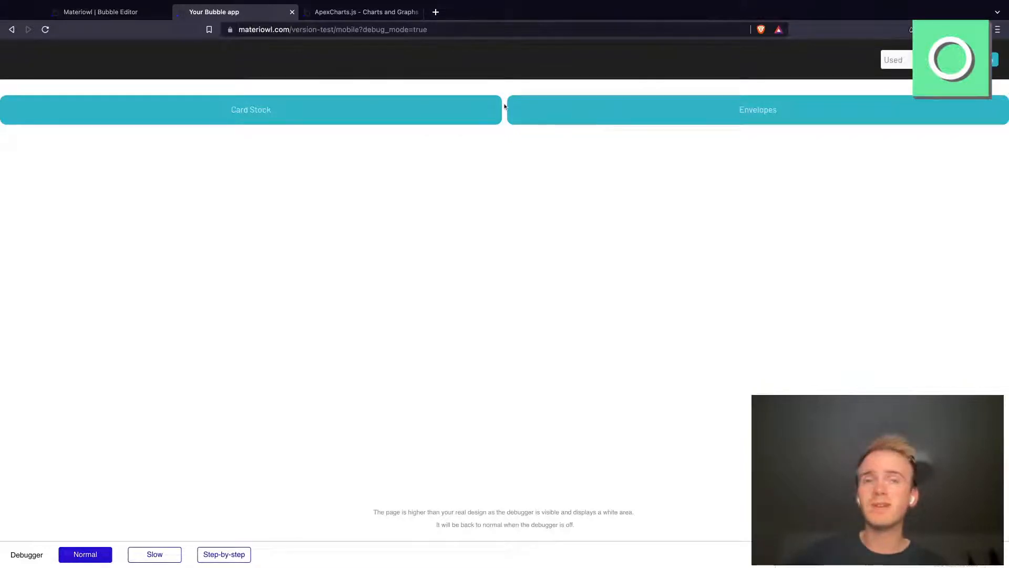
click(400, 120)
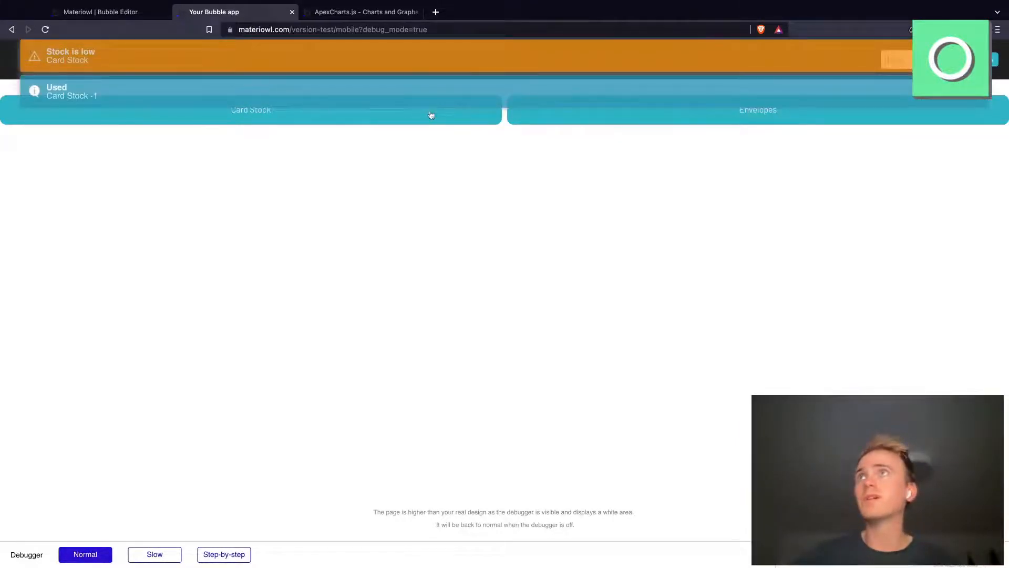
click(584, 123)
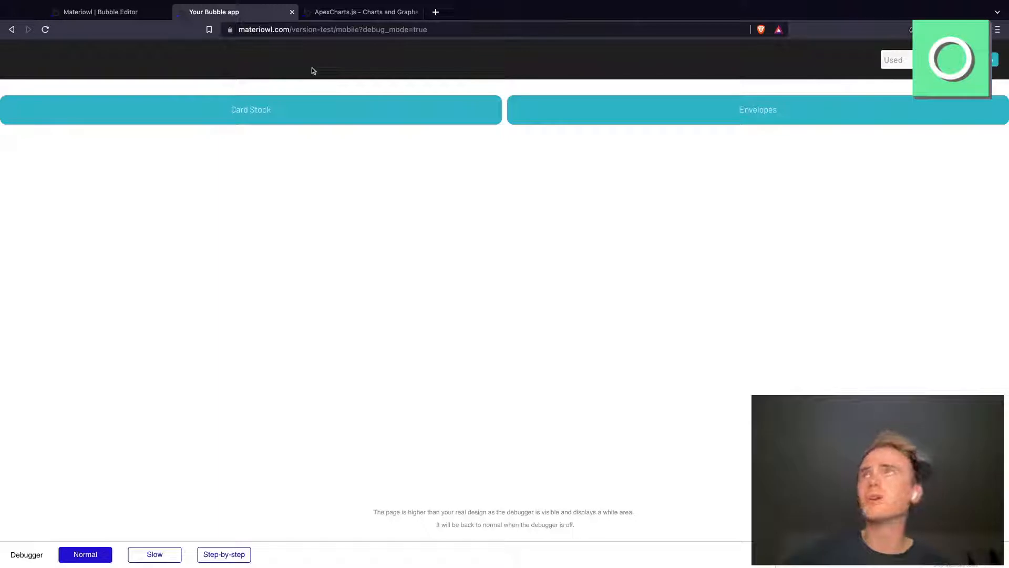
Step: Return to the Bubble editor's design view, open the index page and show the Dashboard group inside Group E
click(133, 21)
click(21, 67)
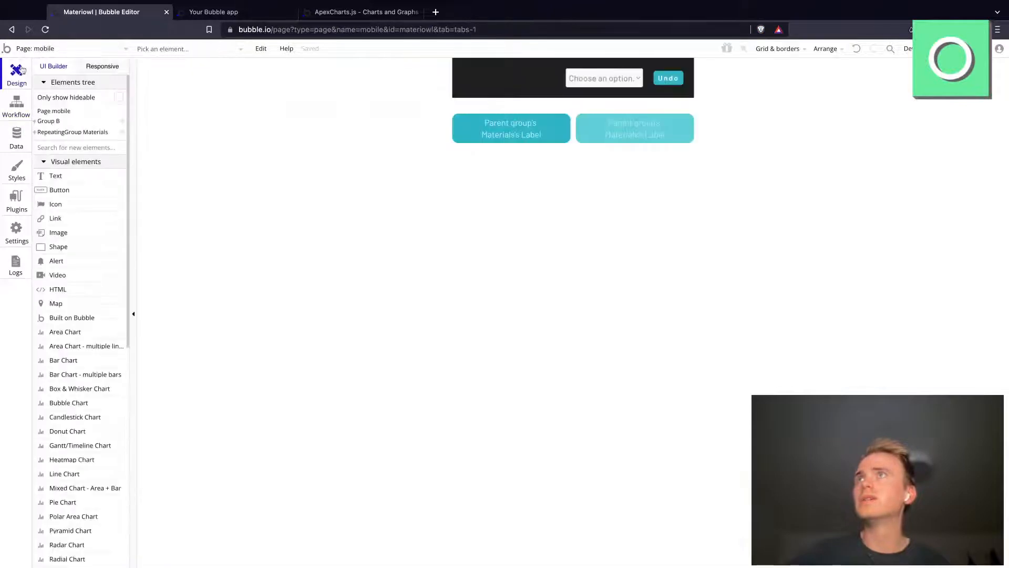
click(223, 17)
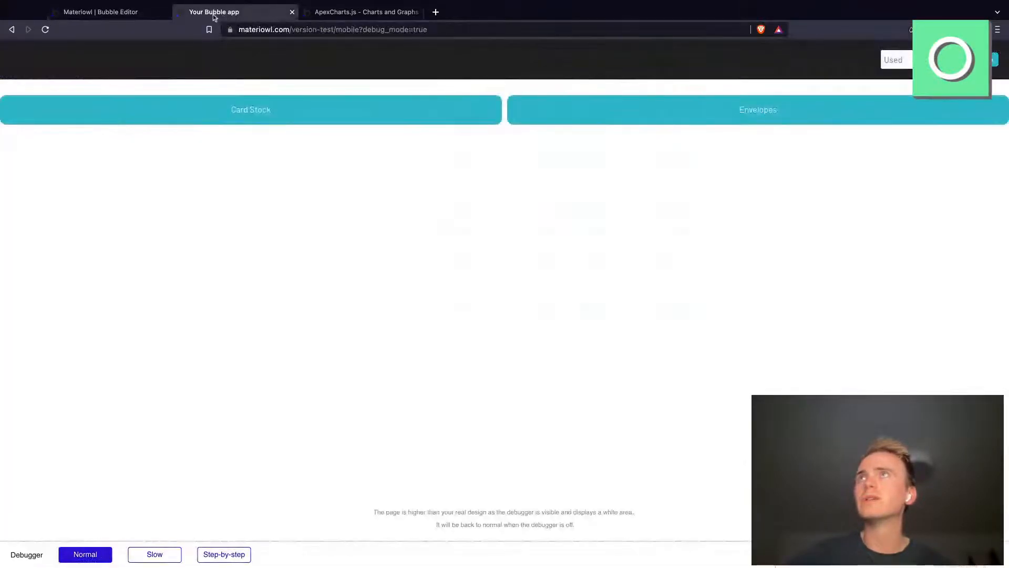
click(131, 12)
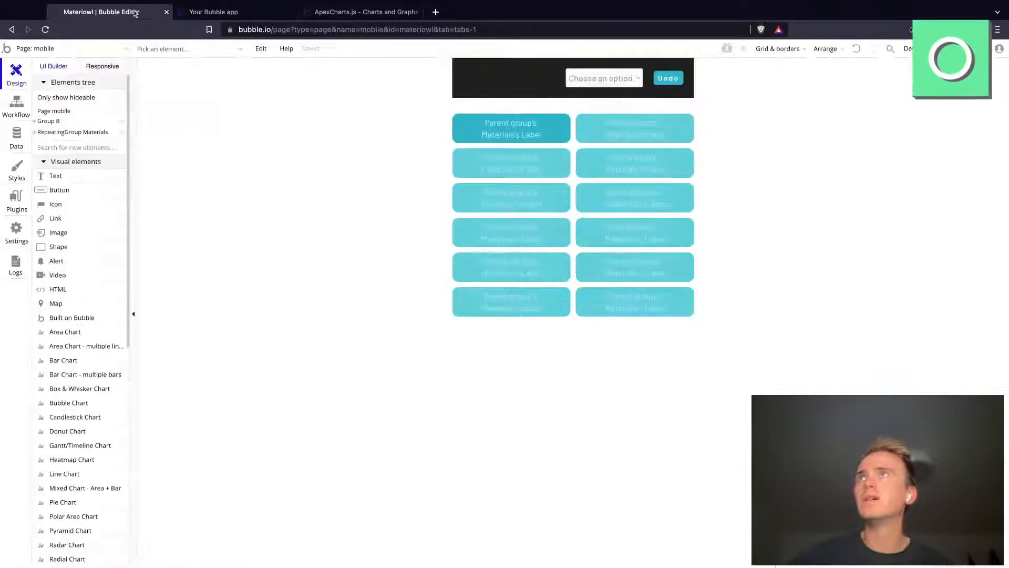
click(55, 50)
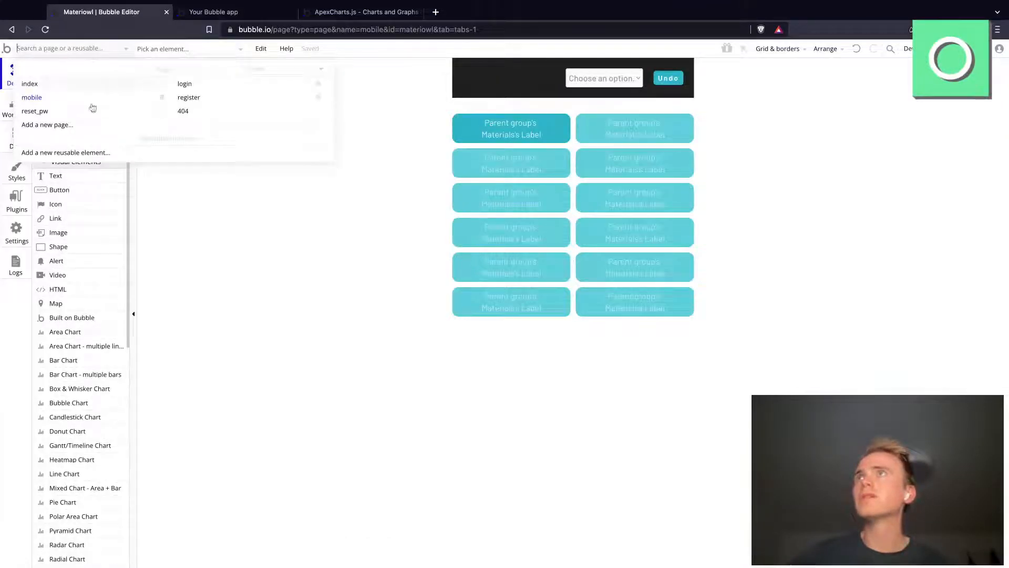
click(62, 87)
click(607, 167)
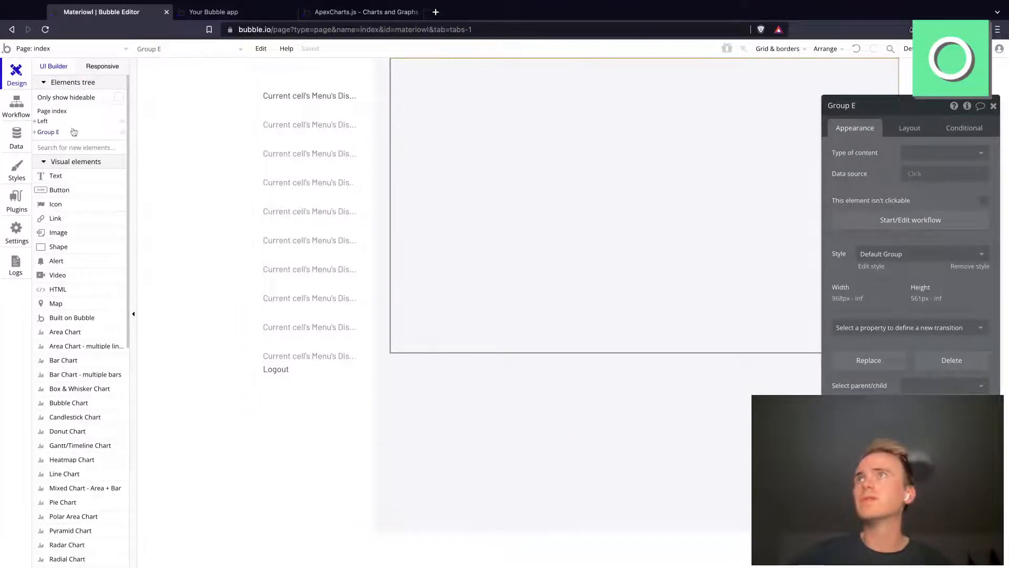
click(34, 132)
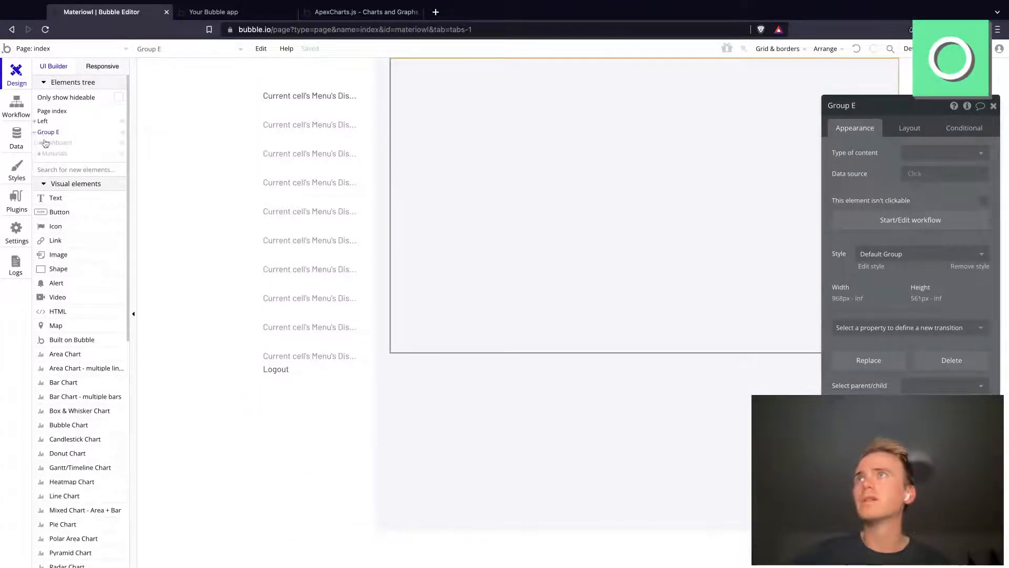
click(55, 143)
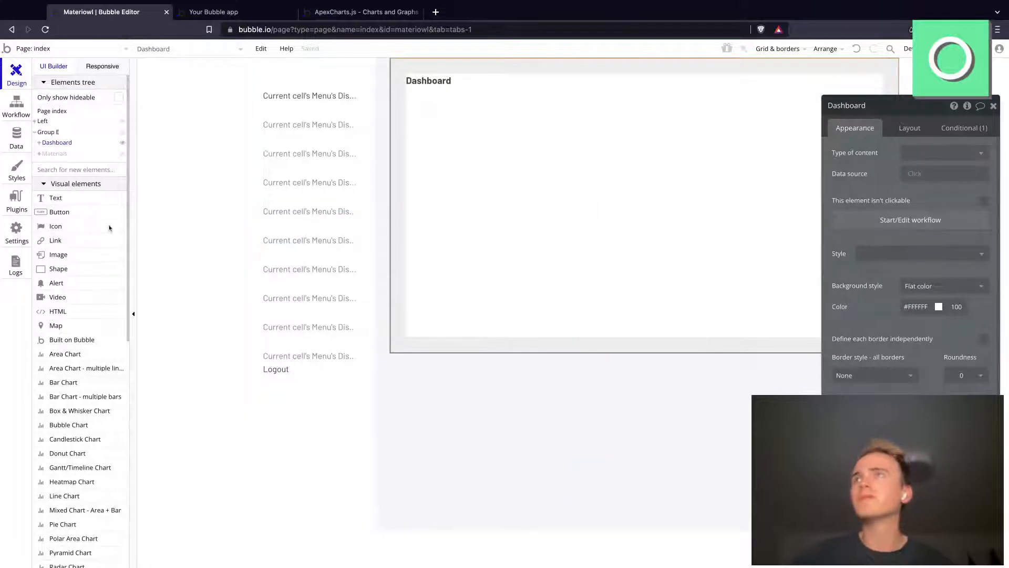
Step: Add a Repeating Group about 563 px wide and 121 px high beneath the Dashboard heading
click(77, 168)
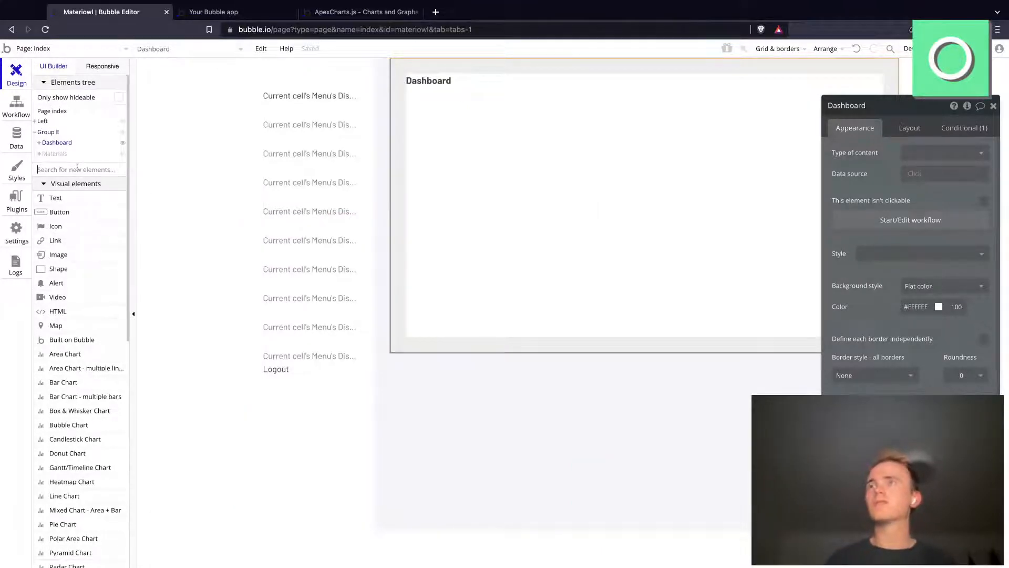
text(rpe)
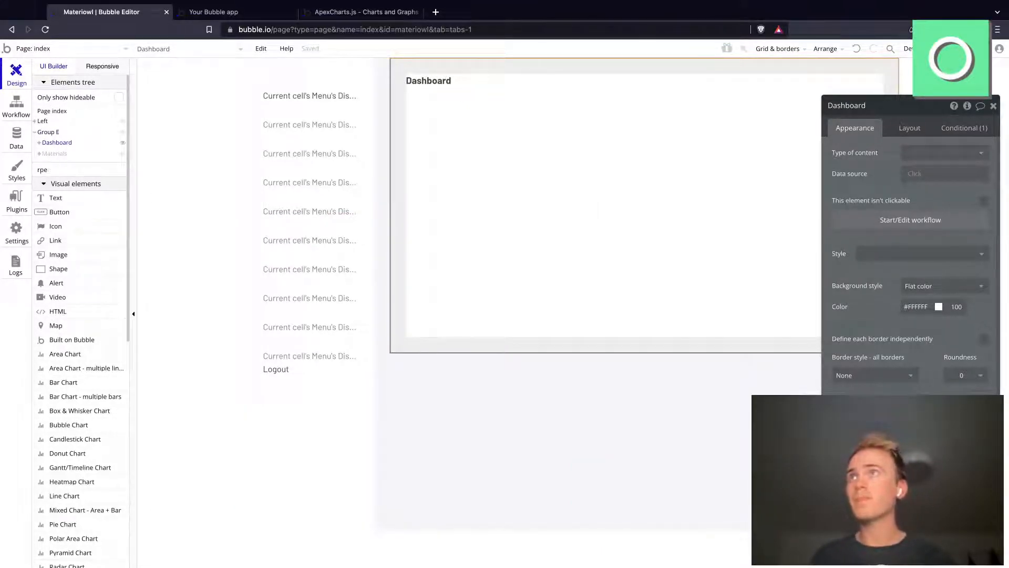
text(peat)
click(68, 198)
drag(473, 209, 756, 271)
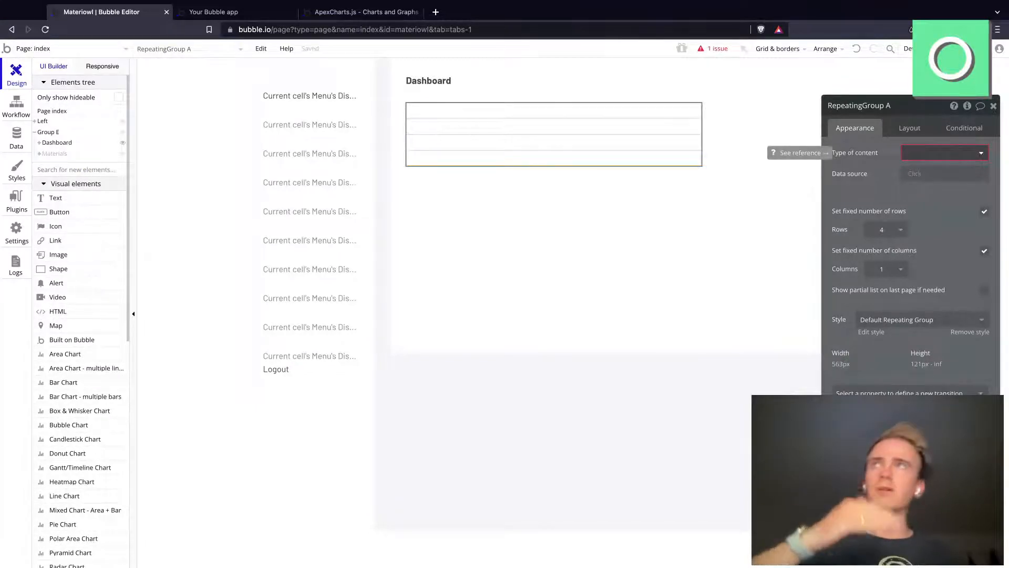
click(251, 15)
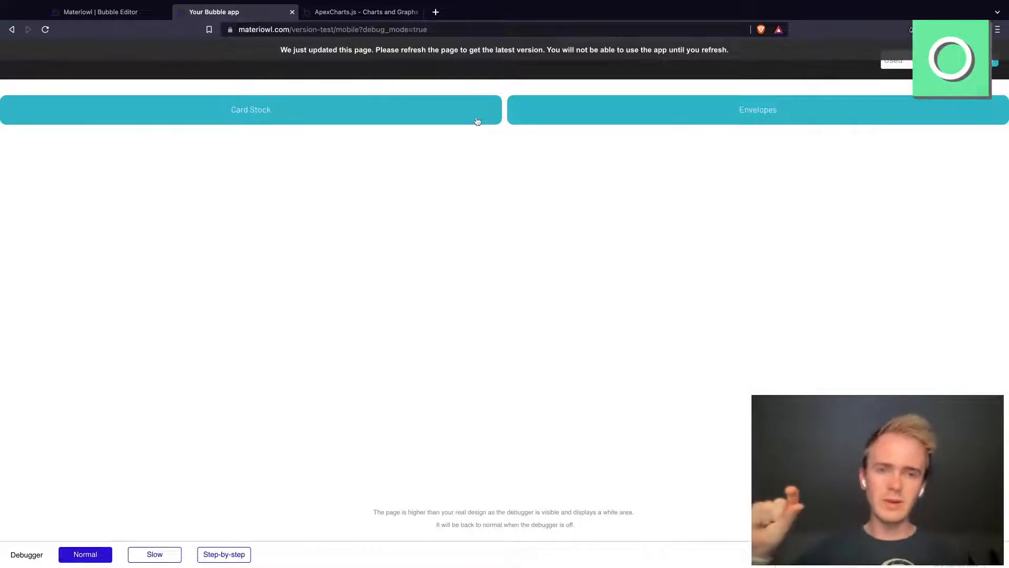
click(106, 12)
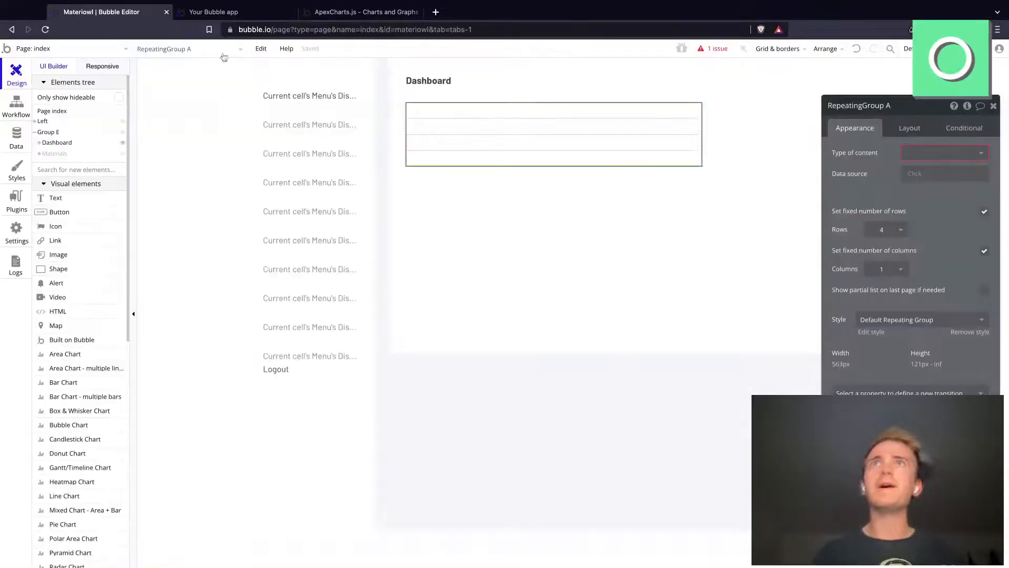
Step: Set the repeating group's type of content to Record and its data source to a search for Records
click(944, 160)
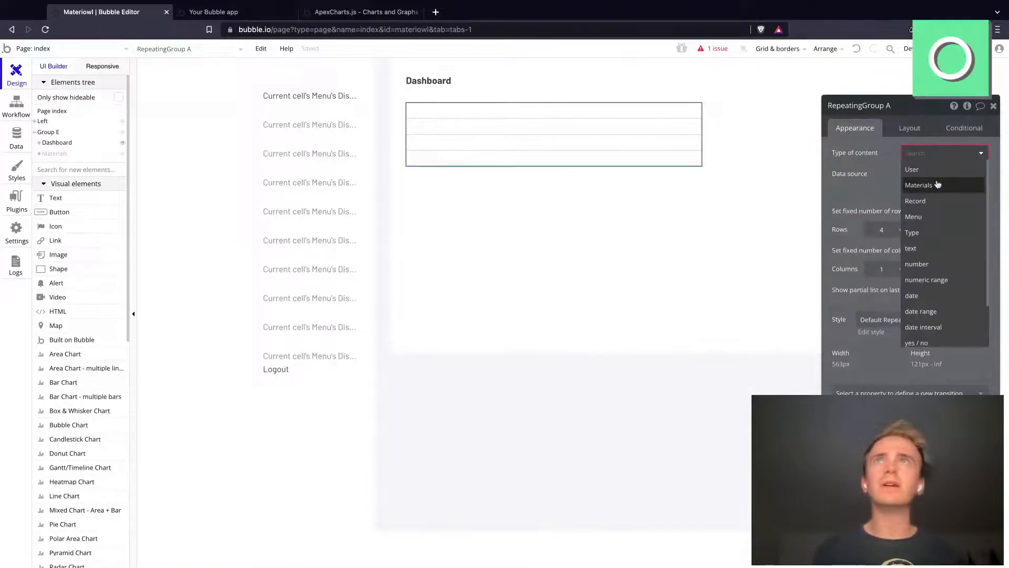
click(915, 201)
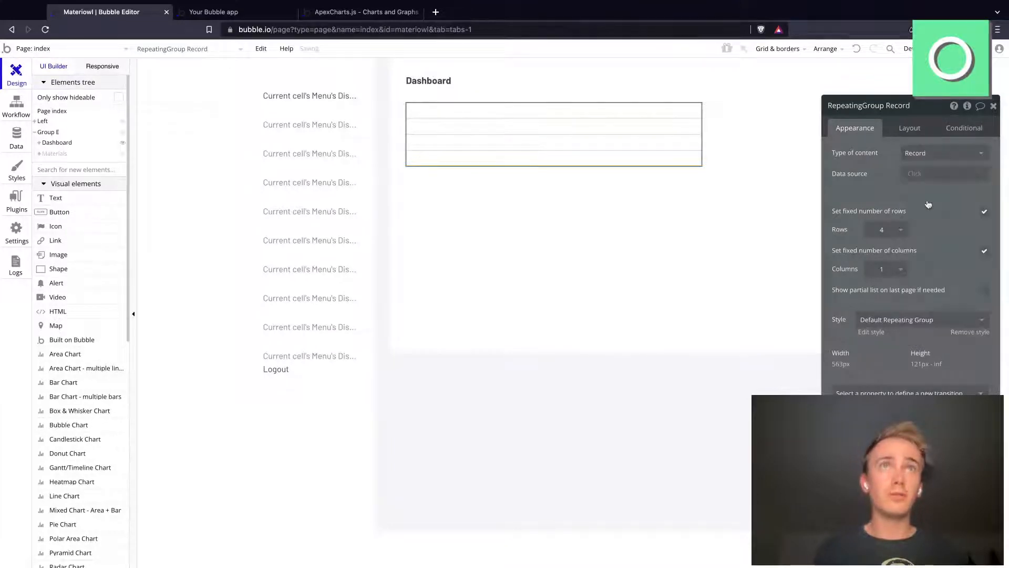
click(924, 176)
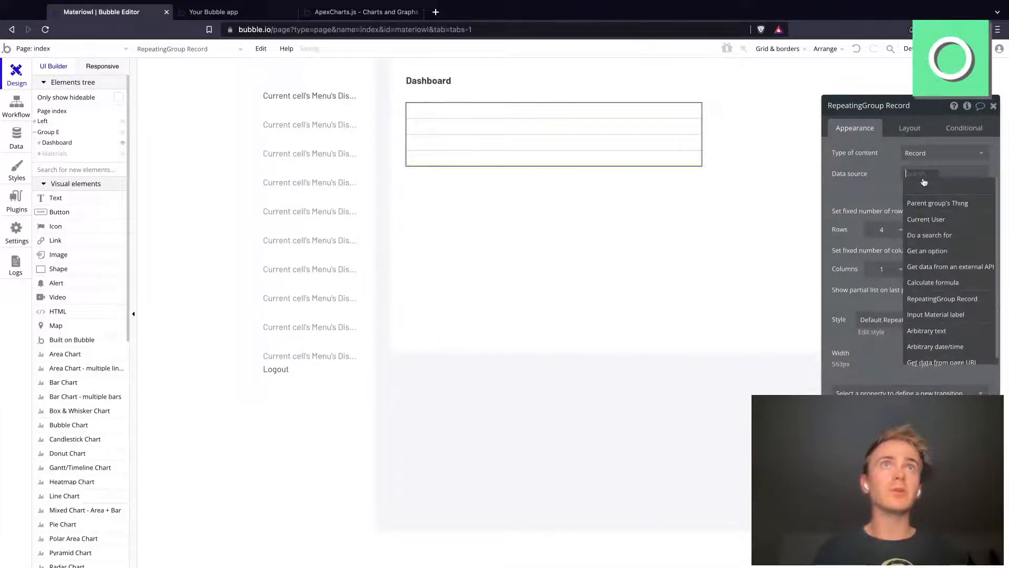
click(940, 235)
click(749, 133)
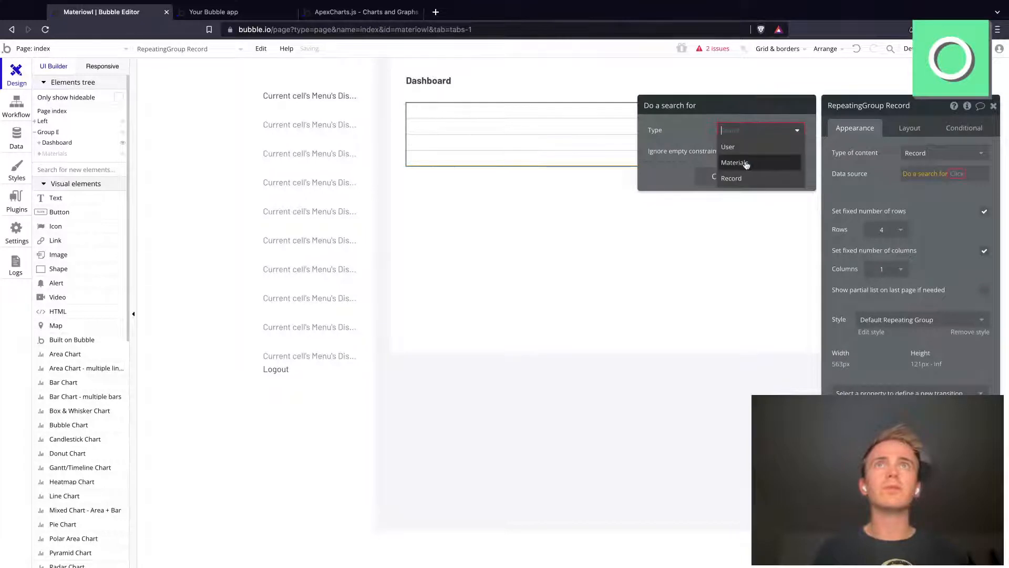
click(744, 178)
click(722, 233)
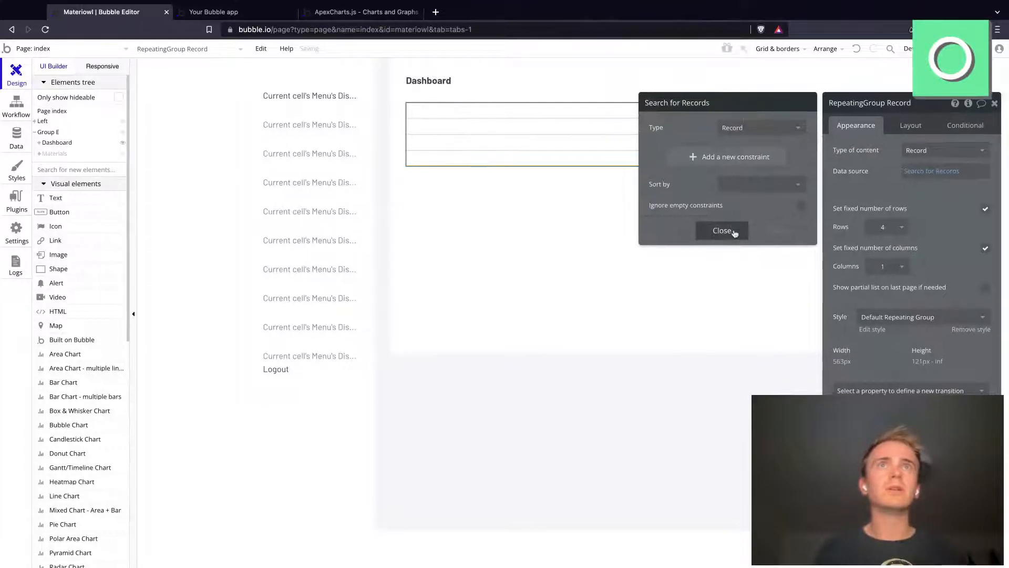
Step: Set the repeating group's width to 100% and turn off its fixed number of rows
click(911, 128)
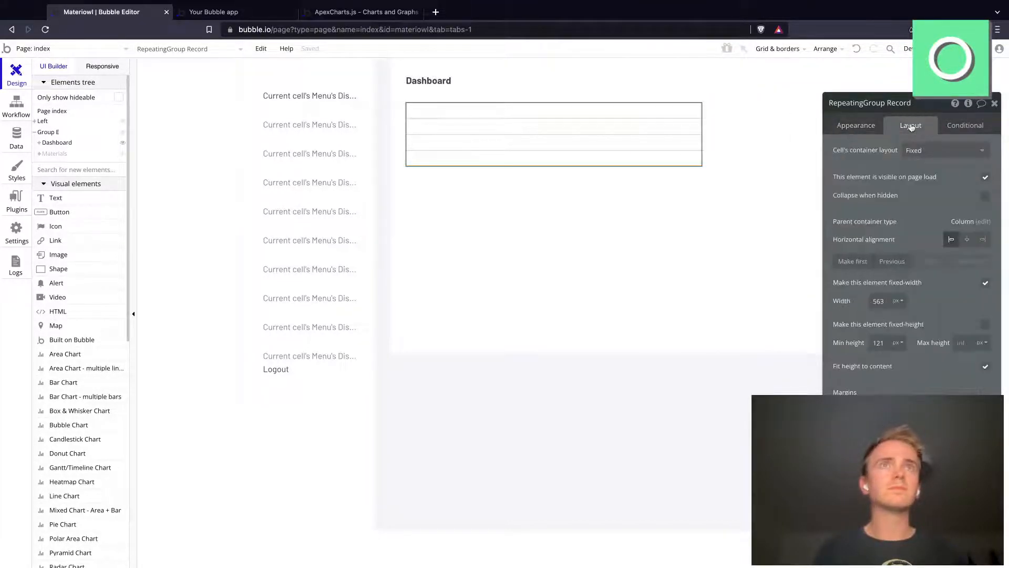
click(898, 301)
click(895, 327)
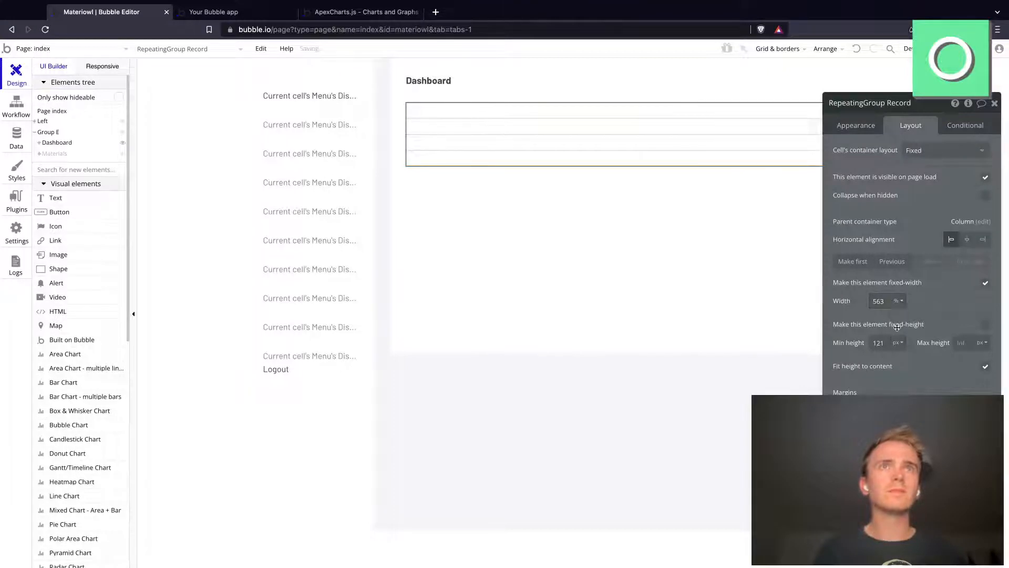
double_click(884, 301)
text(100)
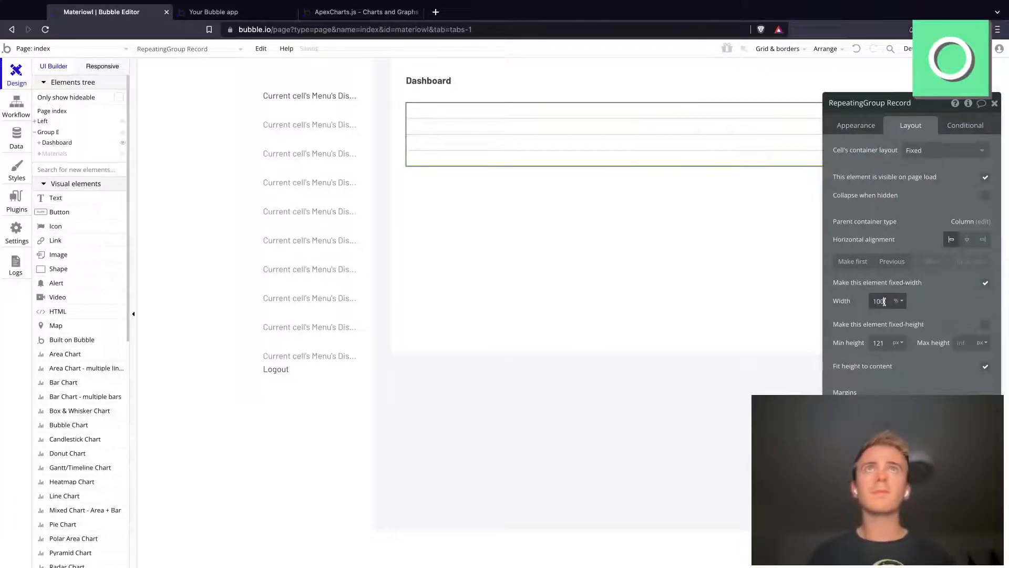
double_click(923, 107)
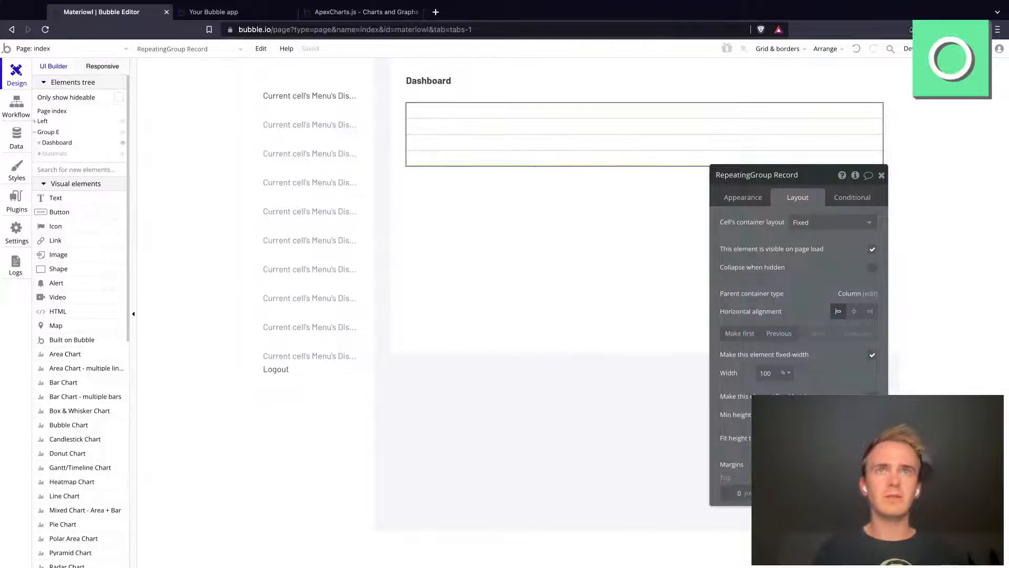
click(746, 199)
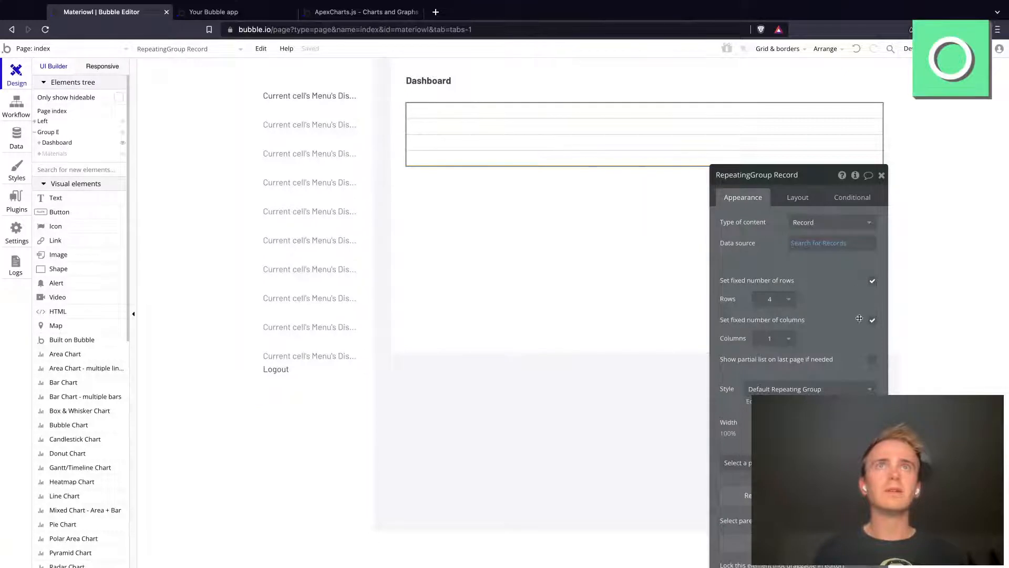
click(873, 281)
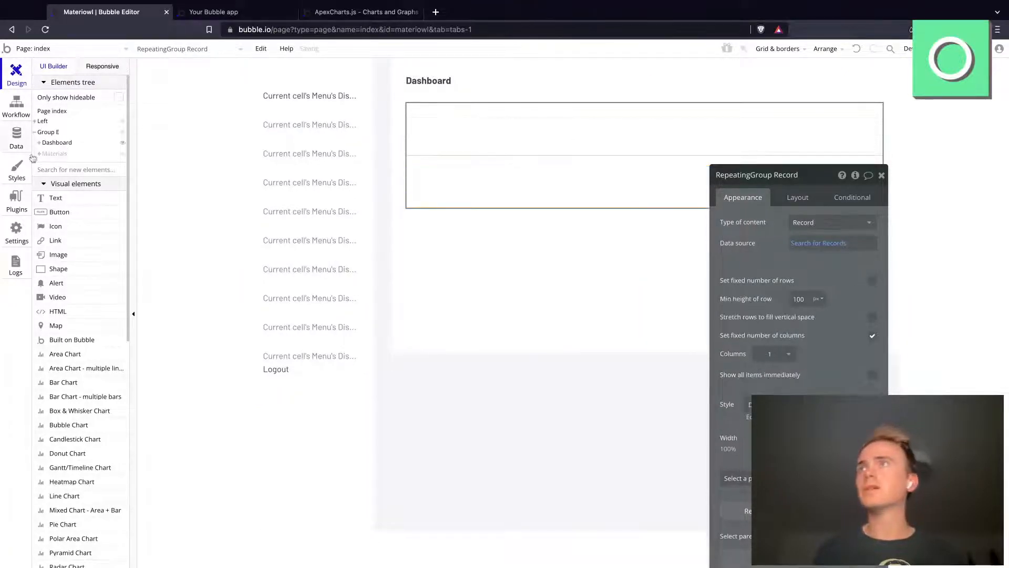
Step: Place a text element about 342 px wide in the repeating group's first cell, showing Current cell's Record's Material's Label
click(163, 188)
drag(420, 113, 601, 138)
click(893, 221)
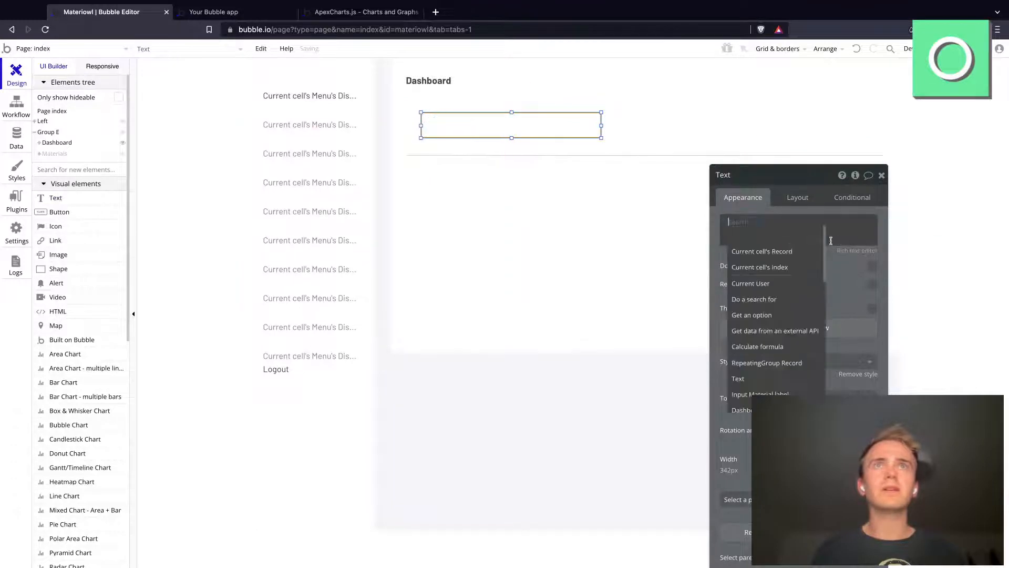
click(807, 251)
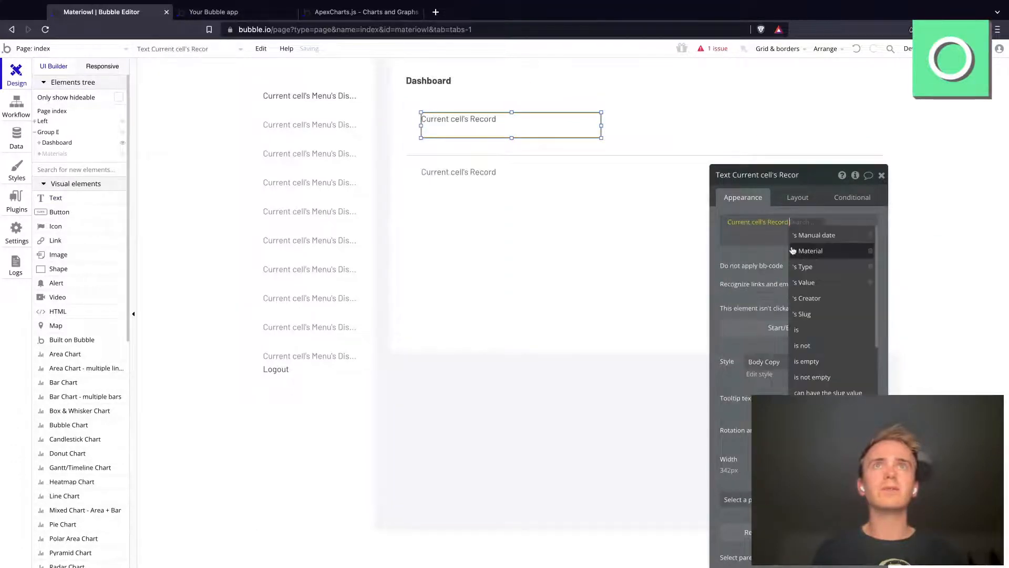
click(844, 248)
click(827, 236)
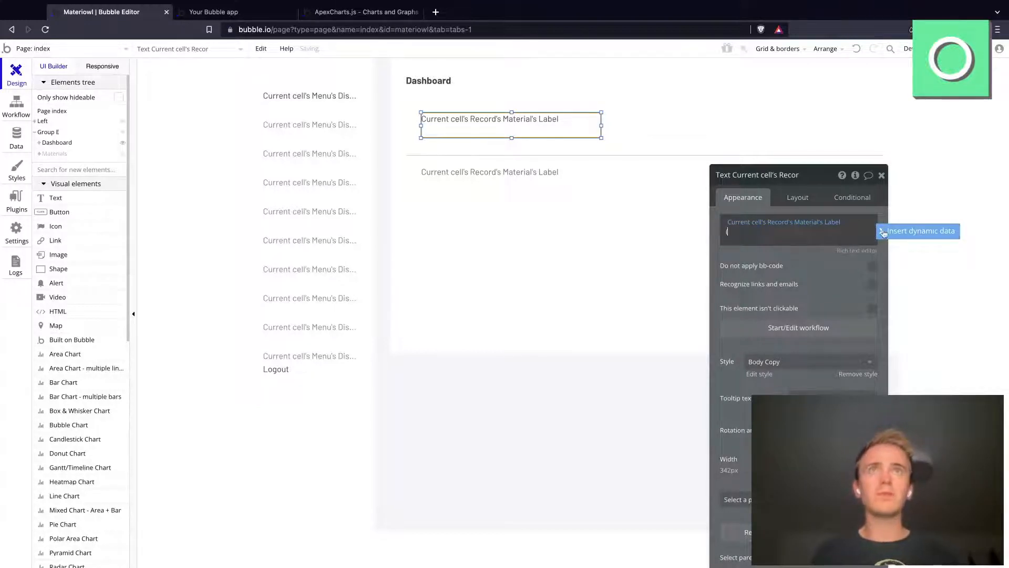
Step: Append Current cell's Record's Value in parentheses after the Material's Label in the repeating group's text element
text(()
click(946, 232)
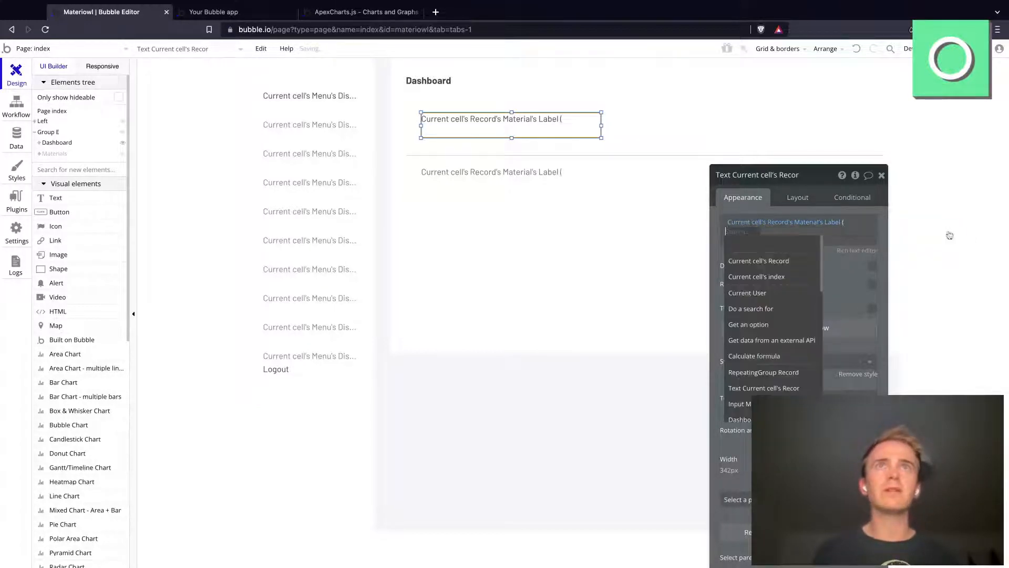
click(795, 261)
click(799, 291)
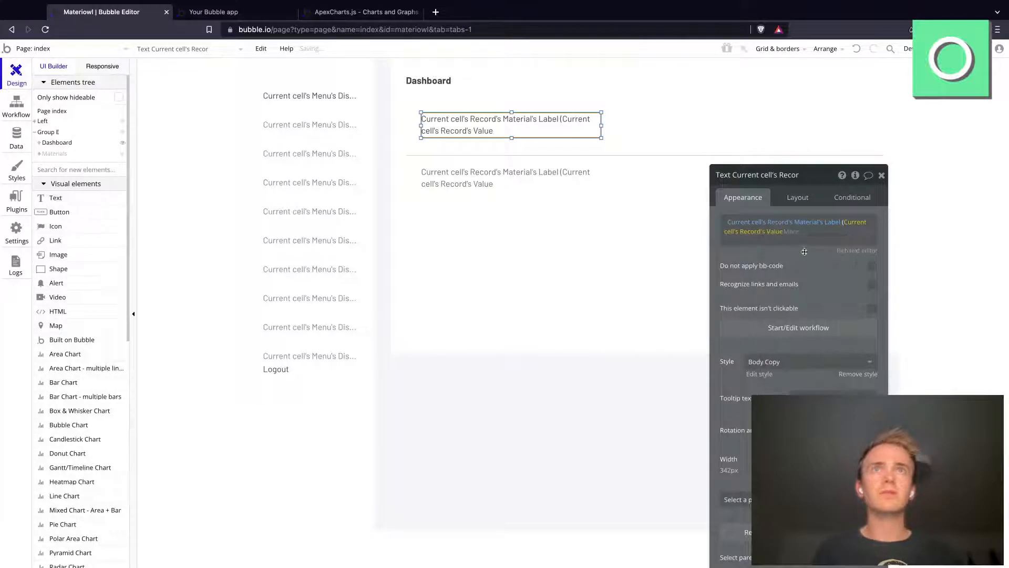
click(814, 244)
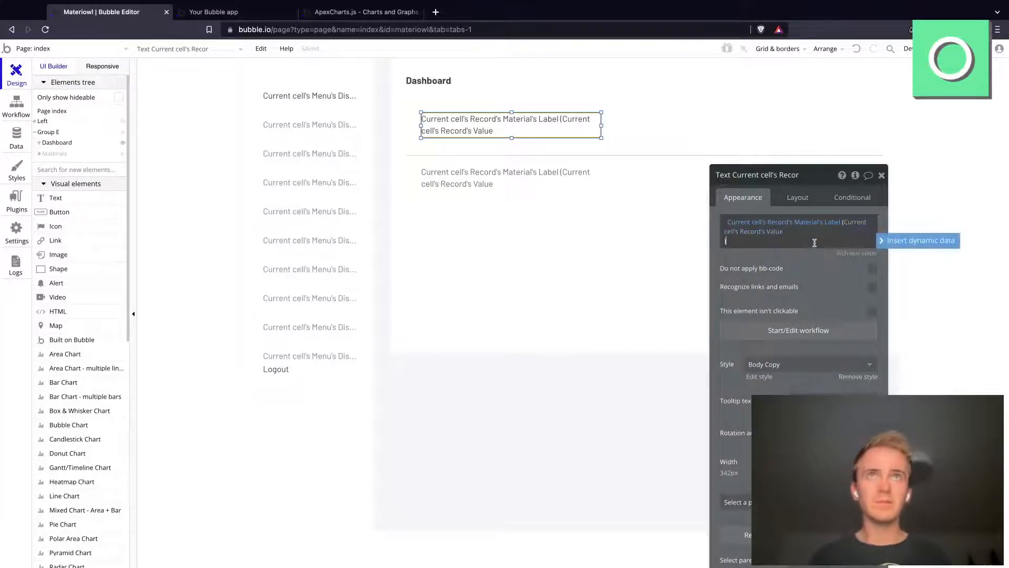
text())
click(748, 265)
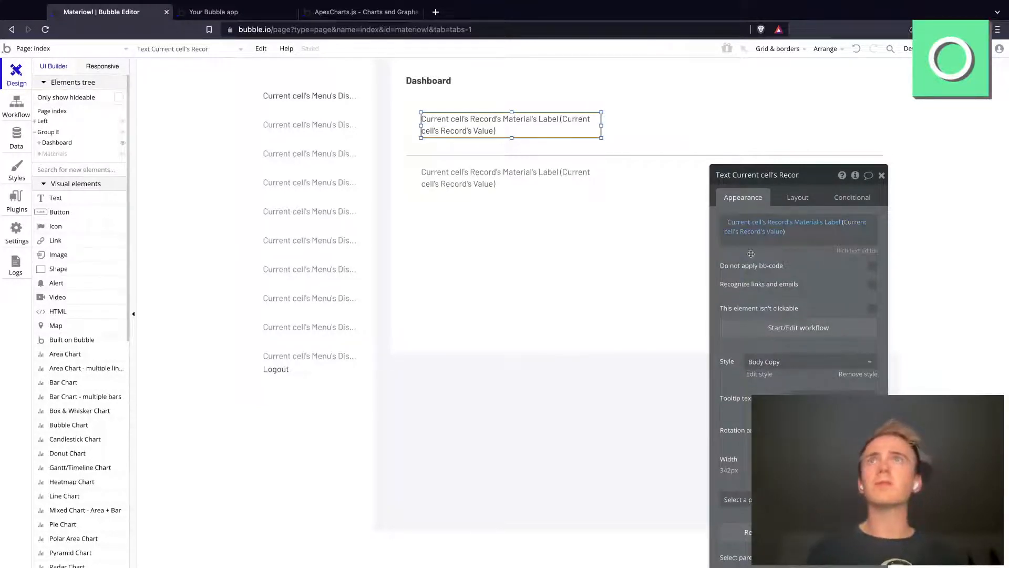
Step: Set the Record repeating group's cell container layout to Row and its minimum row height to 0 px
click(649, 193)
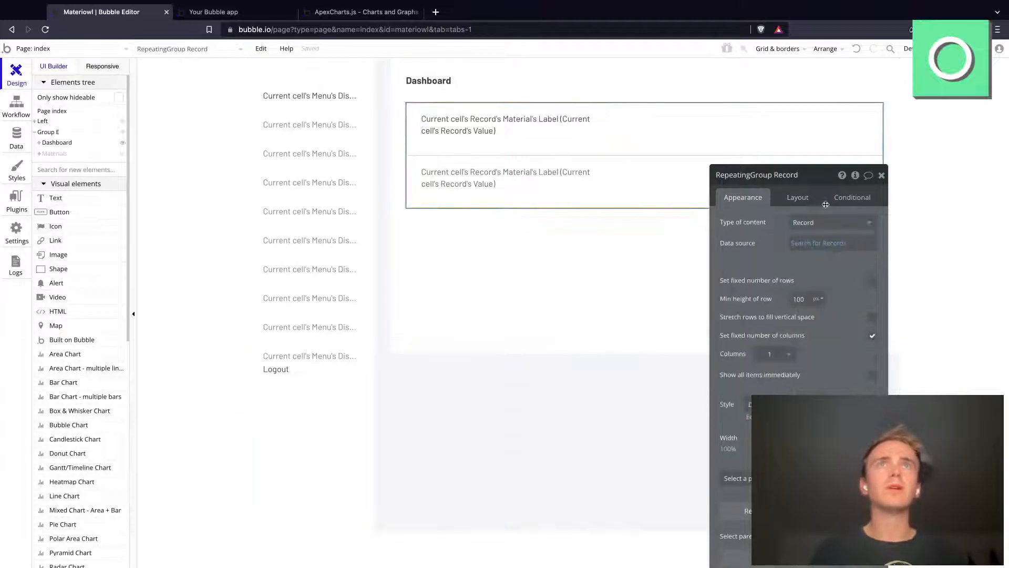
click(794, 199)
click(820, 223)
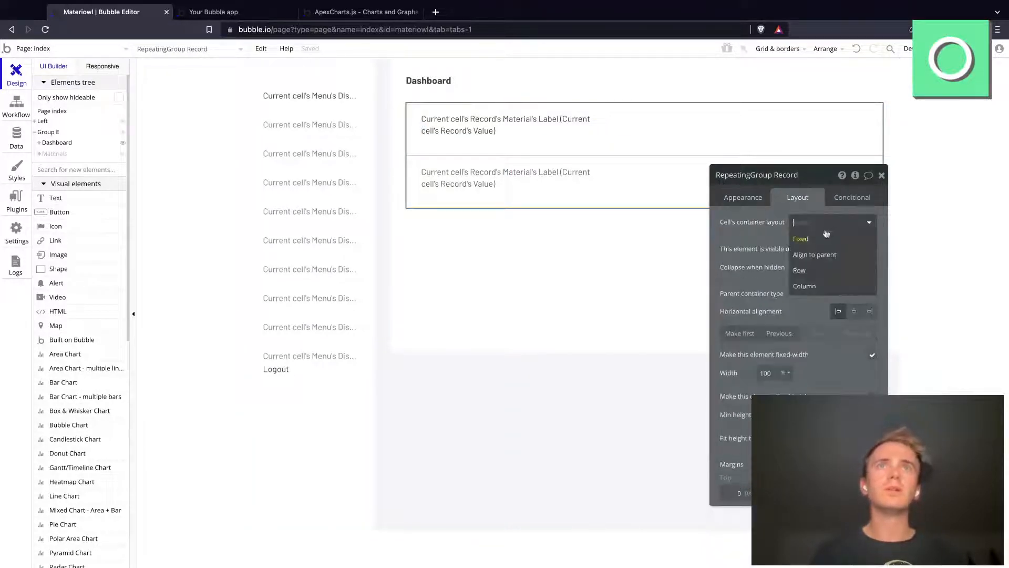
click(821, 272)
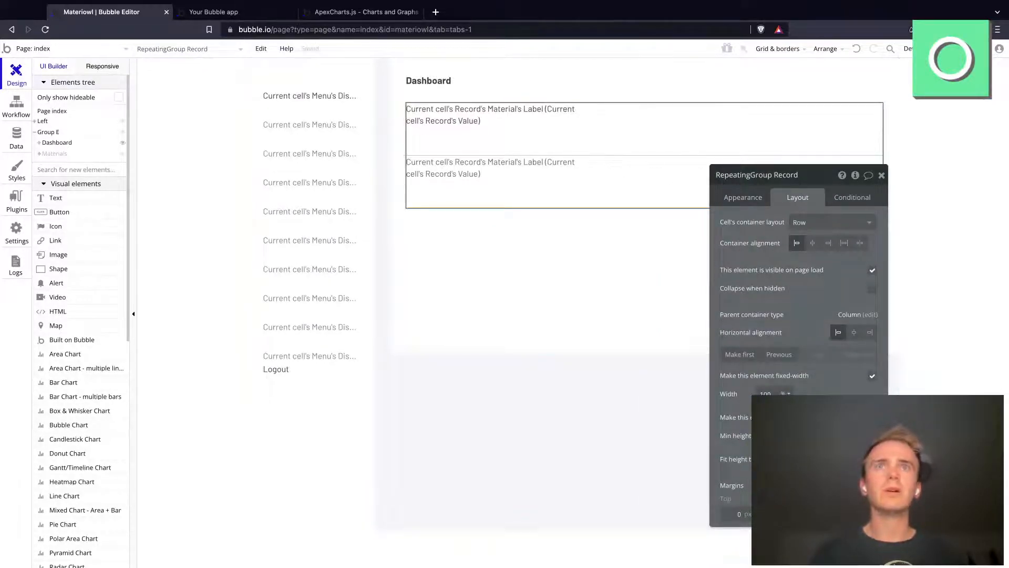
click(758, 203)
double_click(799, 299)
text(0)
Step: Remove the repeating group's style and set its solid separator to width 10 with 0 opacity
click(788, 404)
click(788, 420)
double_click(850, 392)
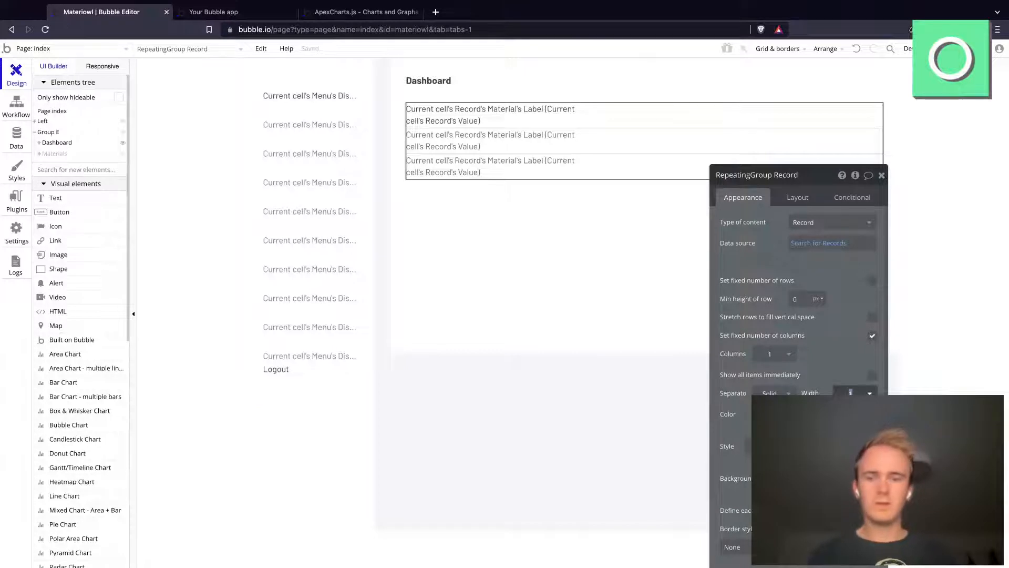
text(0)
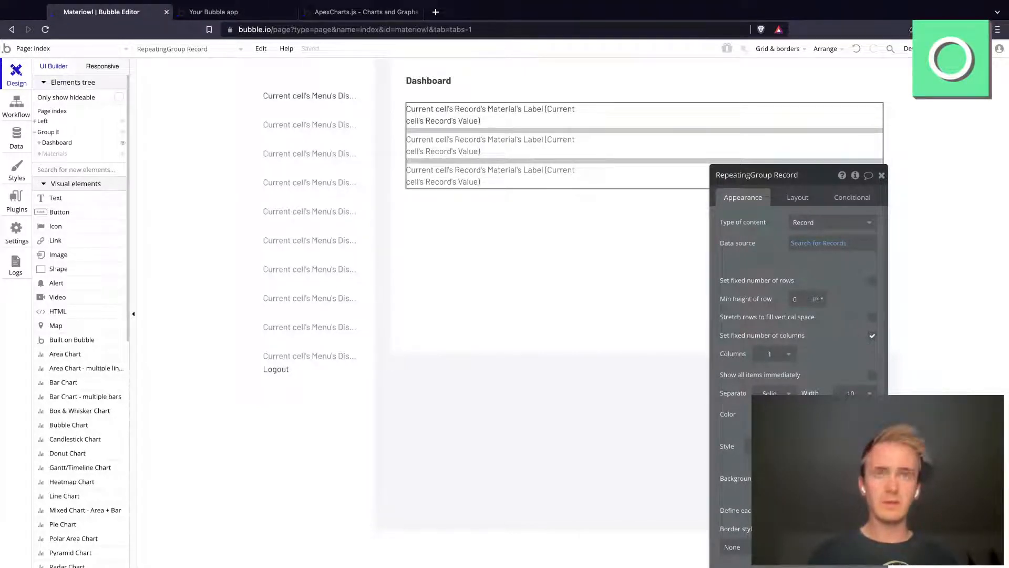
Step: Set the width of the text element in the repeating group's cell to 100%
click(502, 113)
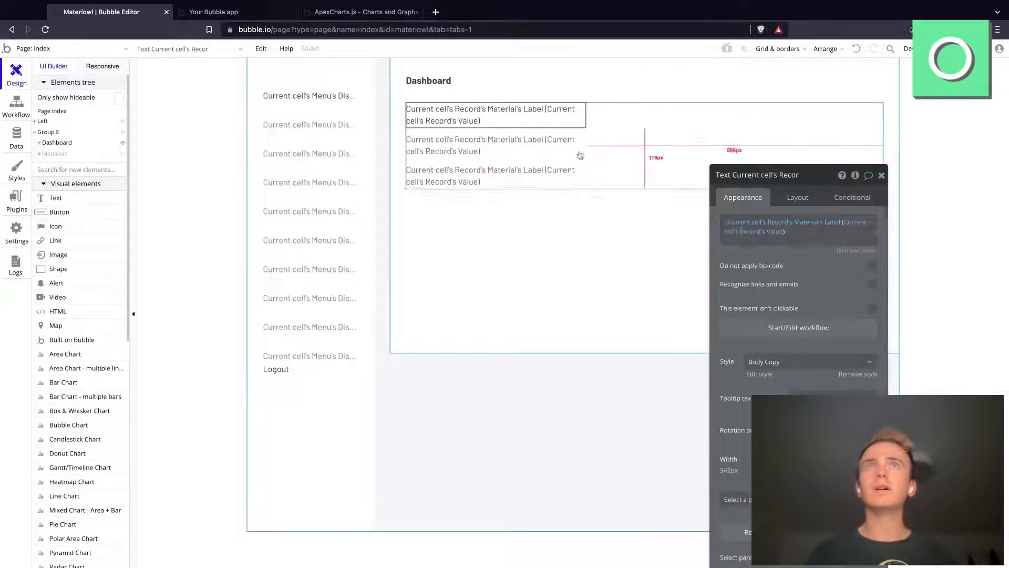
click(796, 205)
click(782, 342)
click(785, 373)
double_click(766, 340)
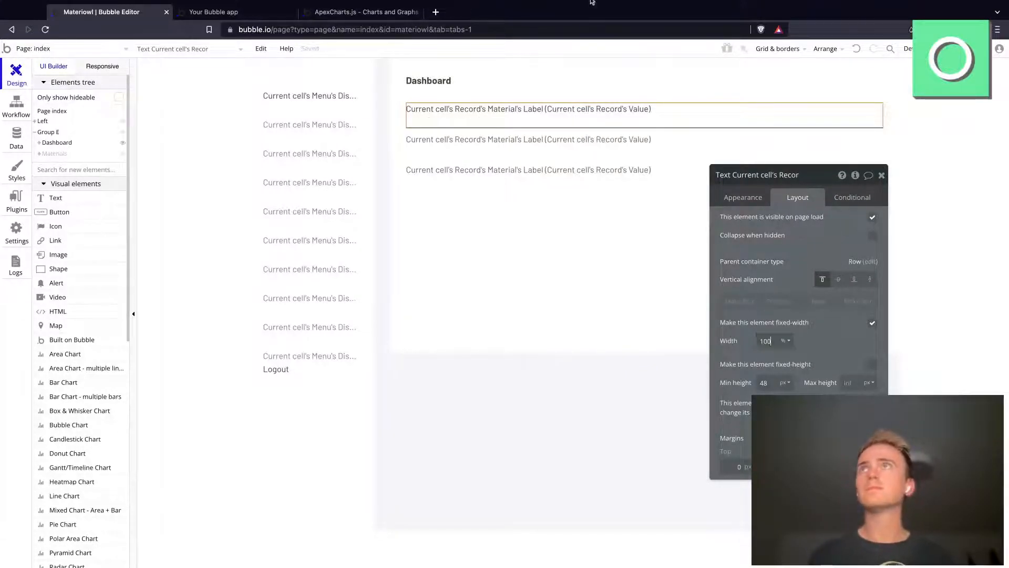
Step: Preview the index page in the browser
click(267, 11)
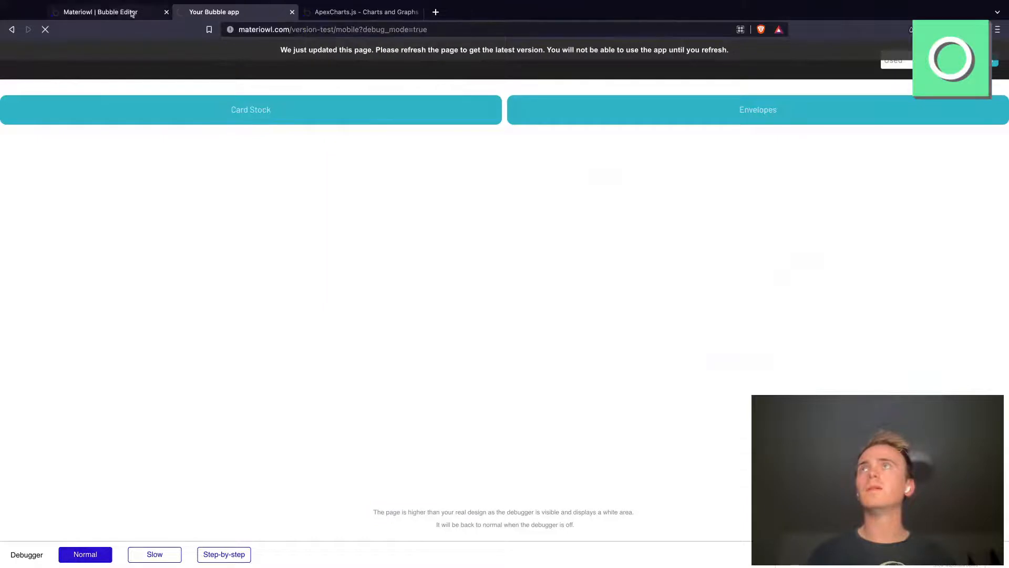
click(132, 12)
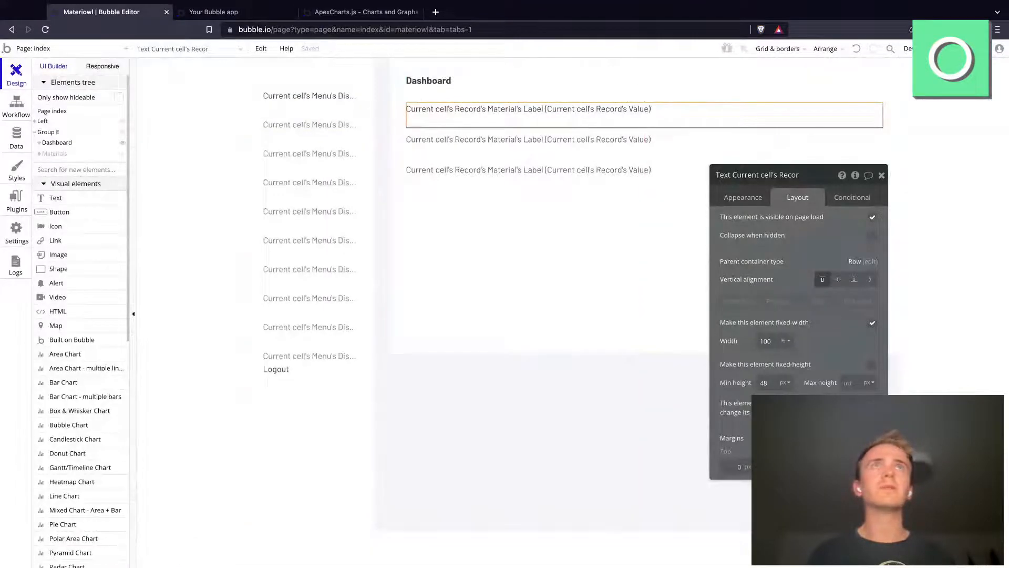
click(973, 48)
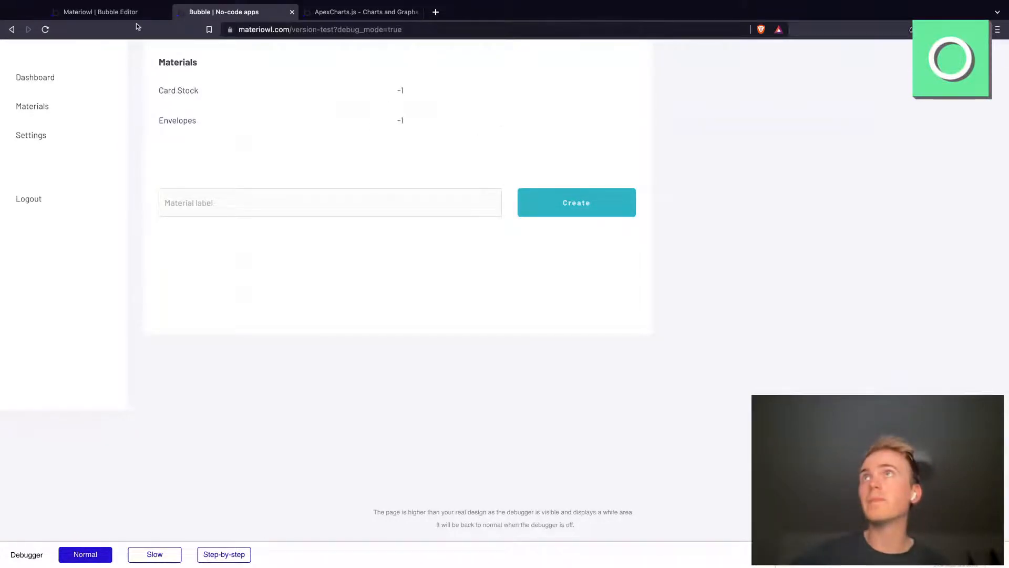
click(101, 12)
click(236, 11)
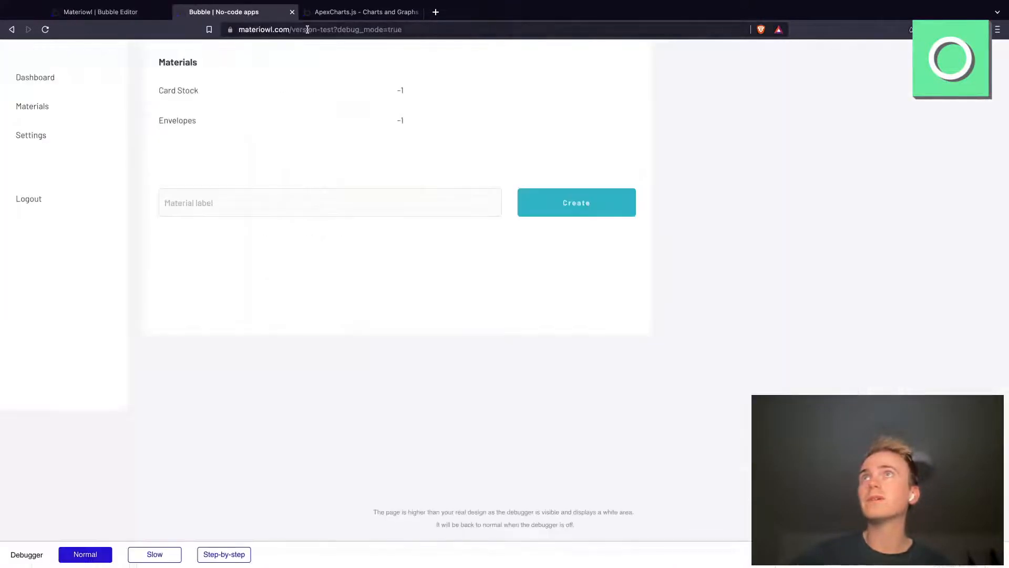
Step: Open materiowl.com/version-test/mobile?debug_mode=true in a new browser tab and log one use of Card Stock
click(308, 29)
key(ctrl+c)
key(ctrl+t)
key(ctrl+v)
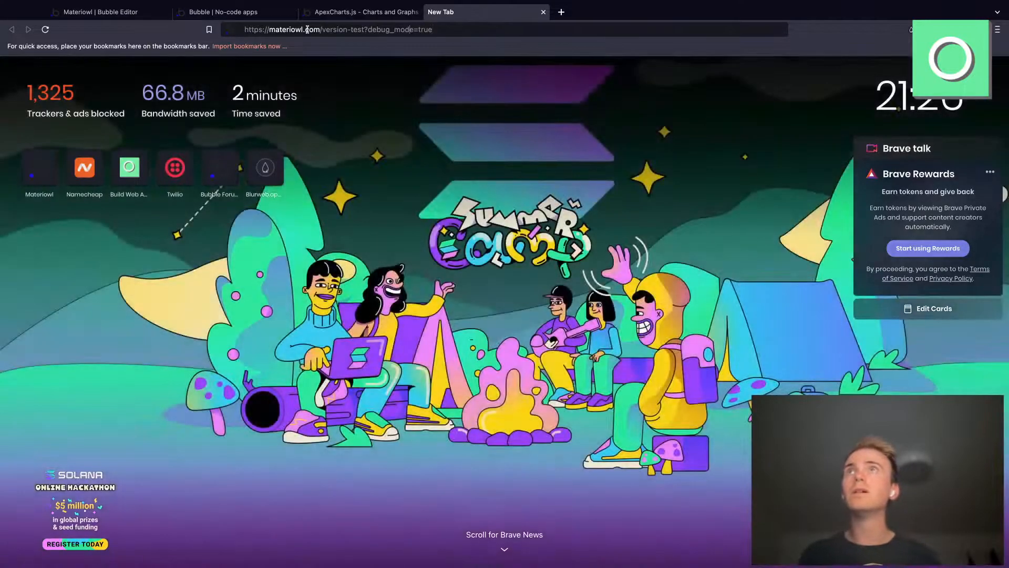
text(/mobile)
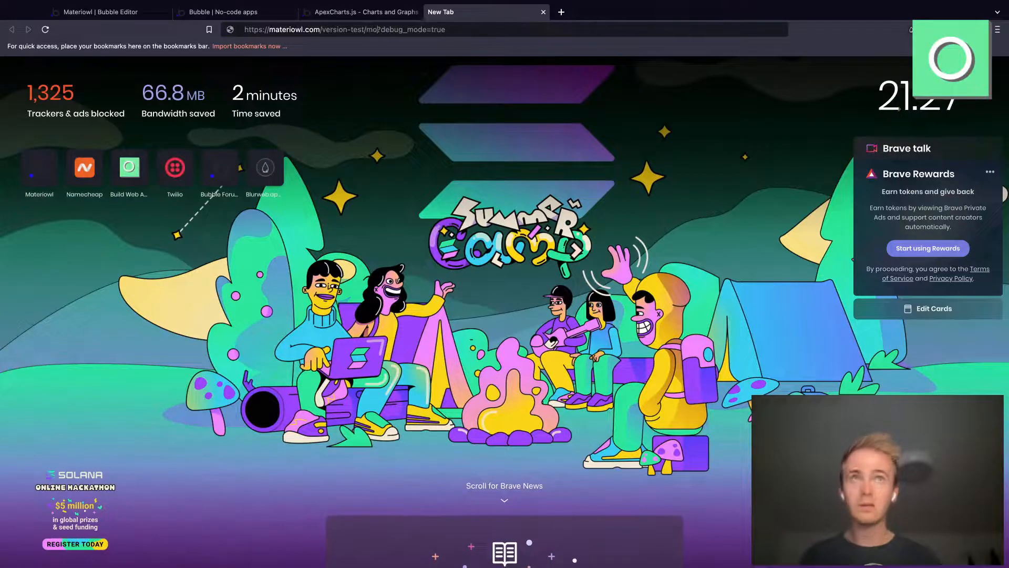
key(Return)
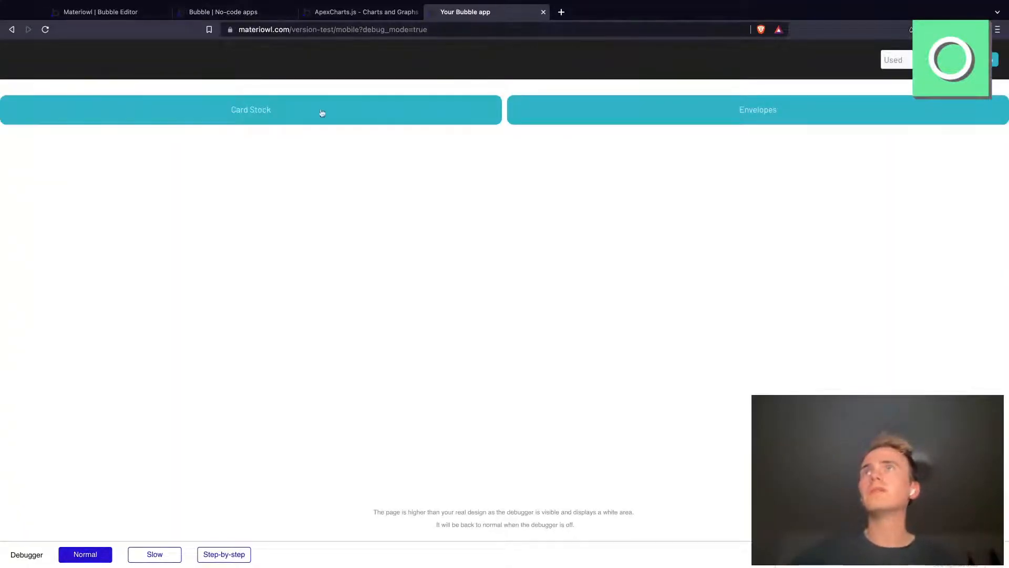
Step: Check the Materials totals in the index page preview and reload the page
click(251, 10)
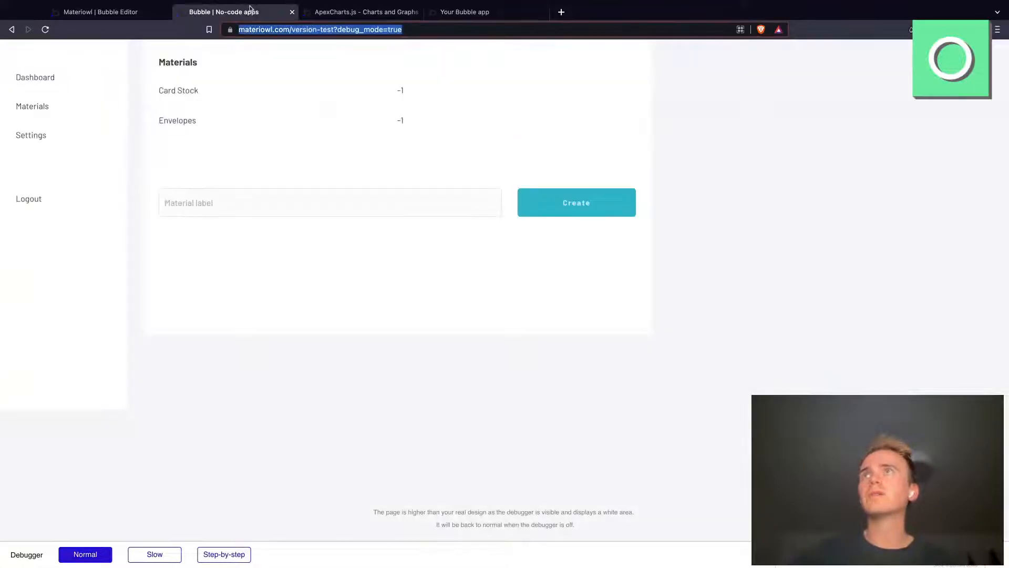
click(306, 30)
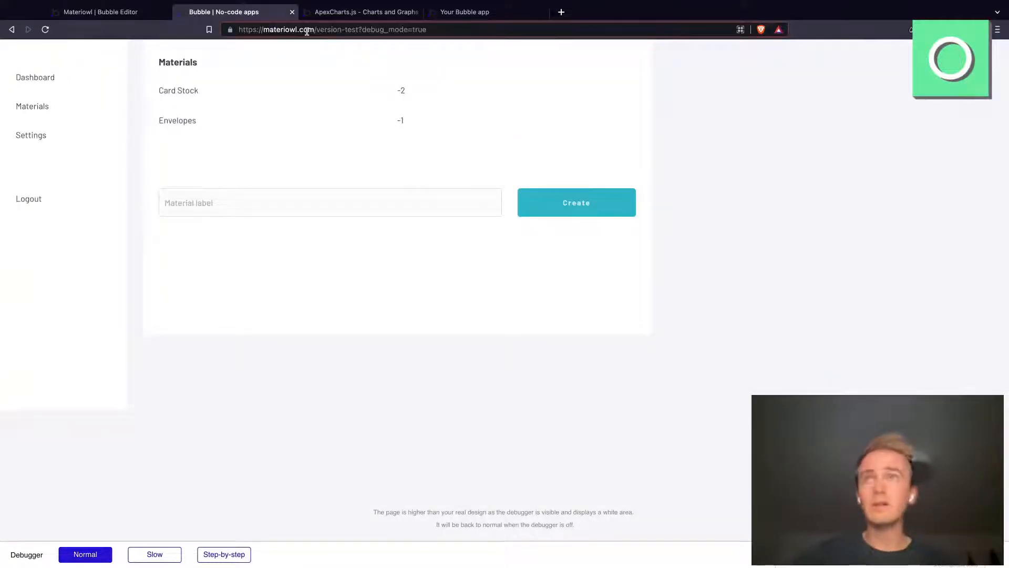
key(Return)
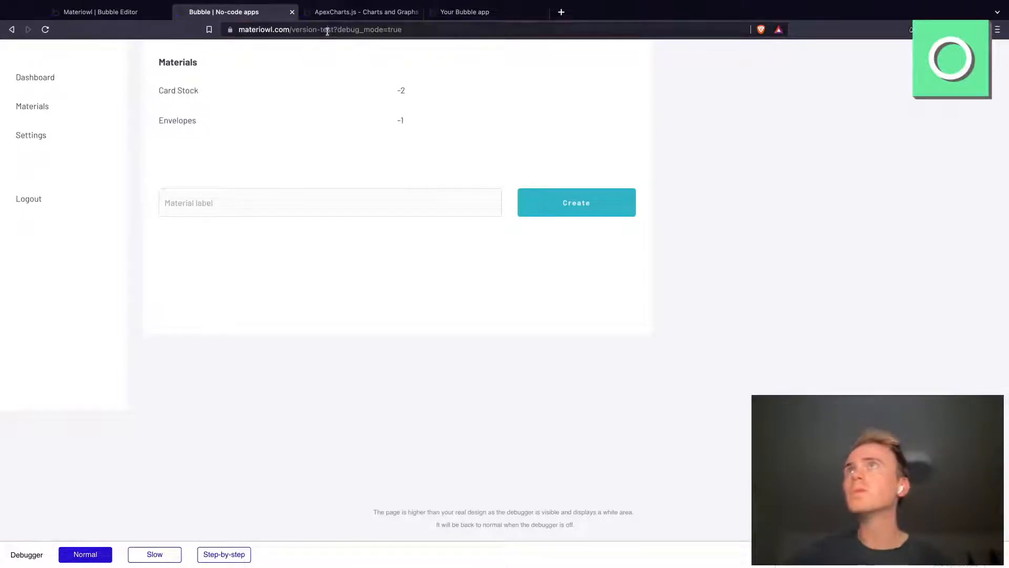
click(326, 30)
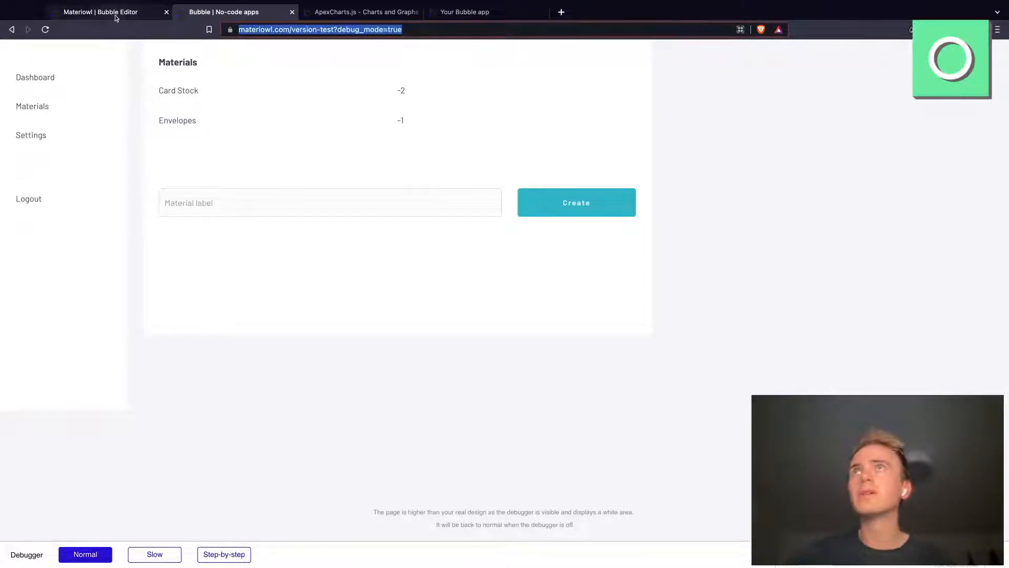
key(Return)
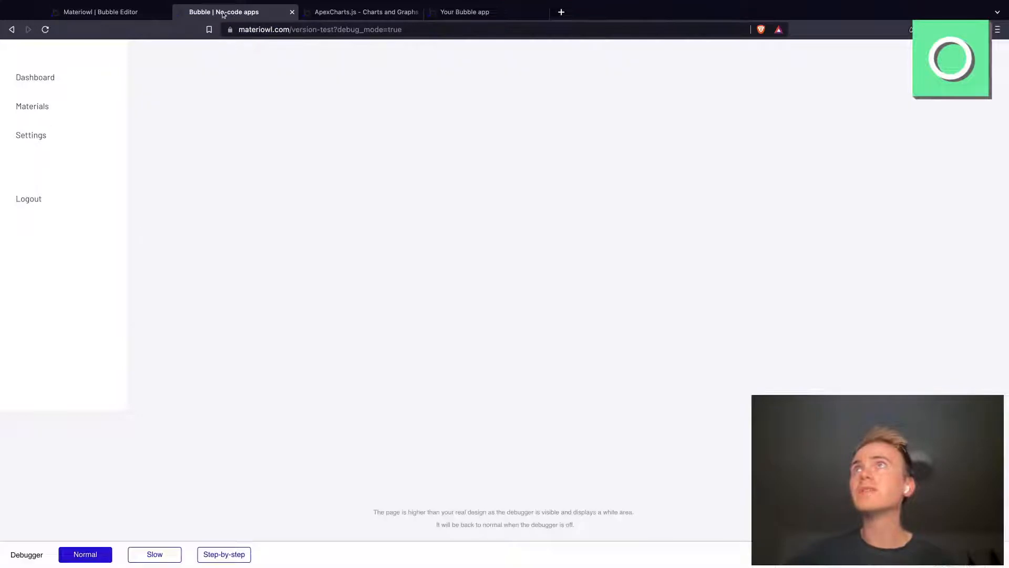
Step: Return to the Bubble editor and examine the All Records entries in the app data
click(102, 12)
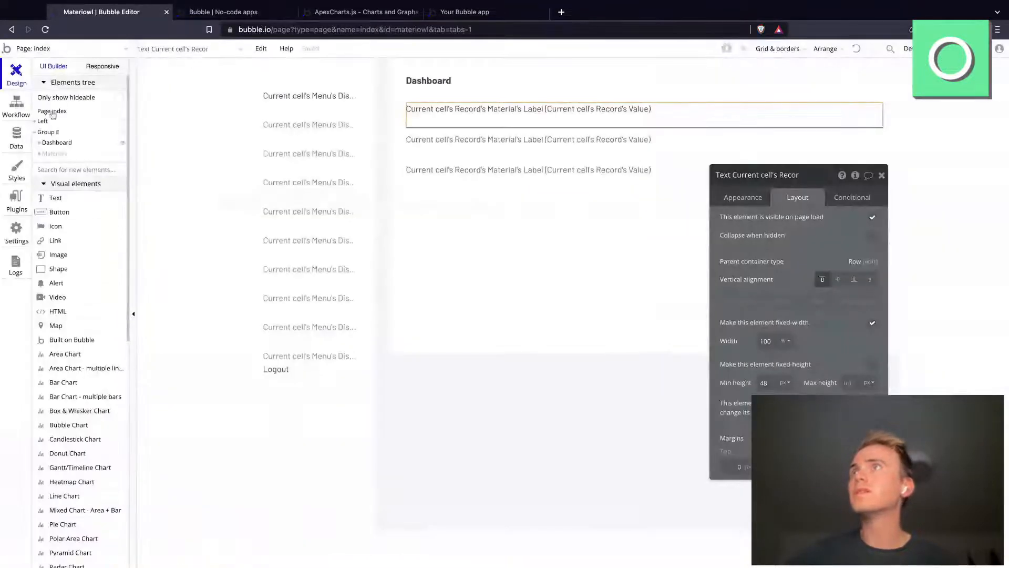
click(20, 145)
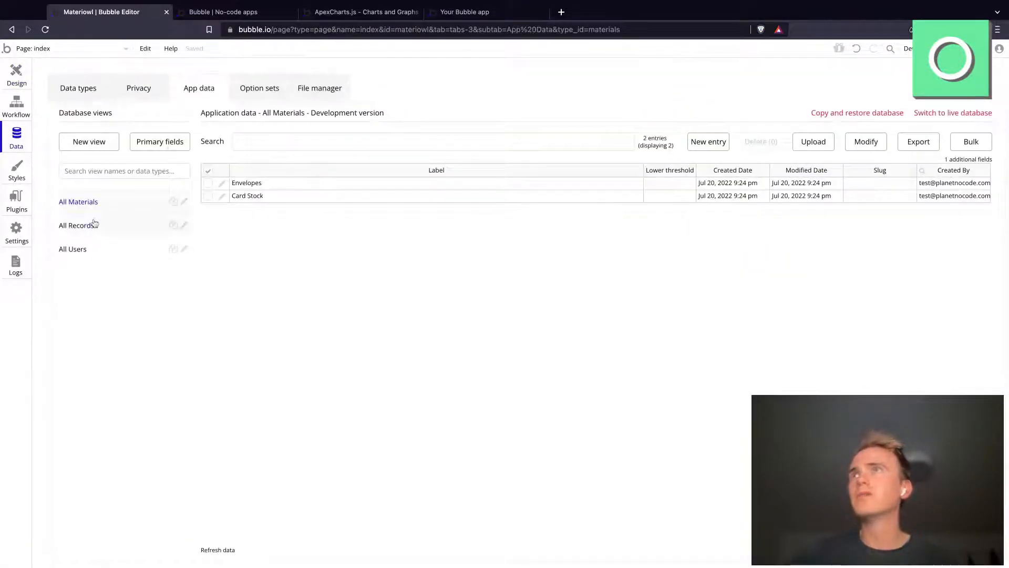
click(76, 225)
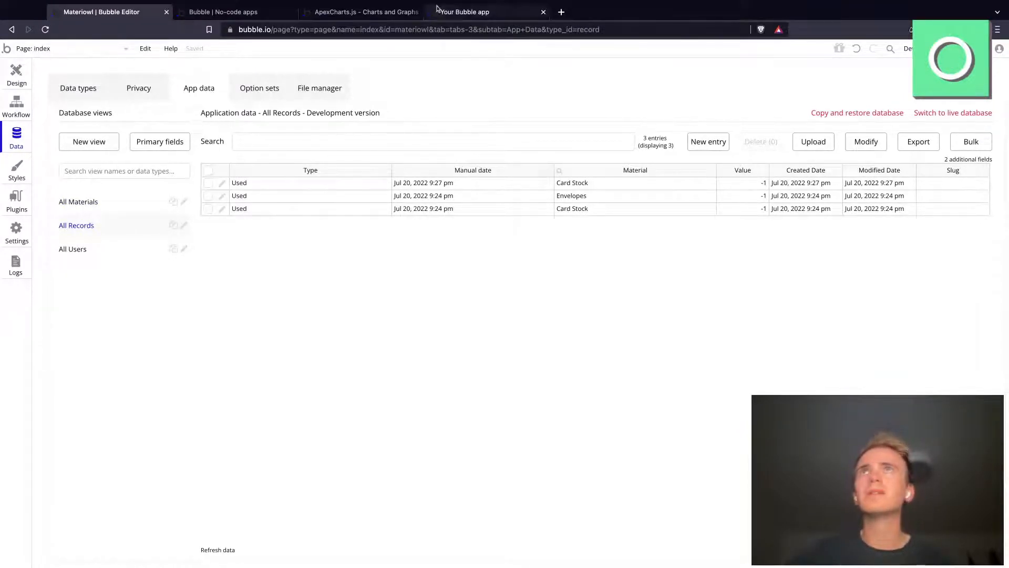
Step: Log one use of Envelopes on the mobile page and check the Materials totals in the index preview
click(464, 13)
click(429, 33)
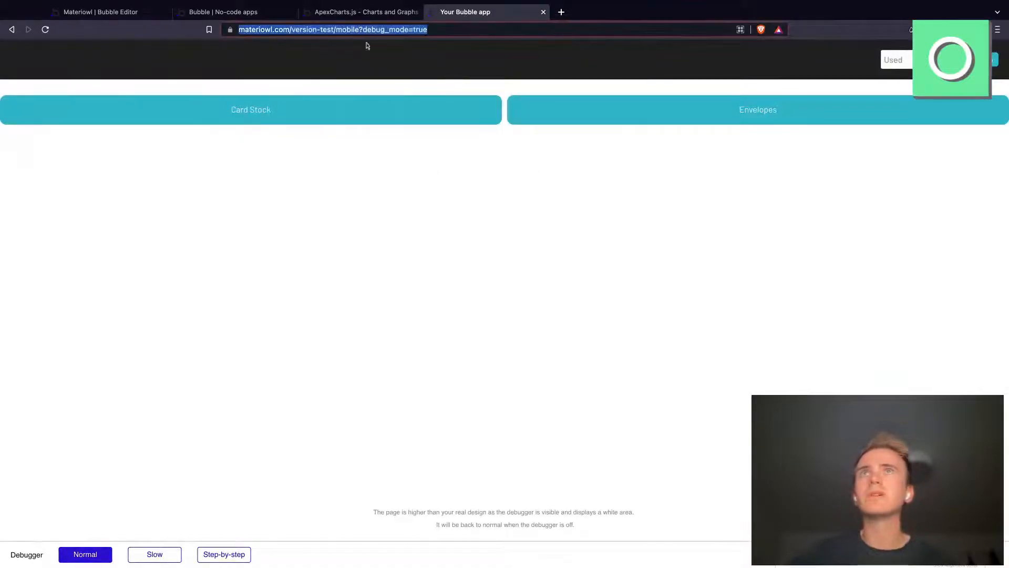
click(625, 116)
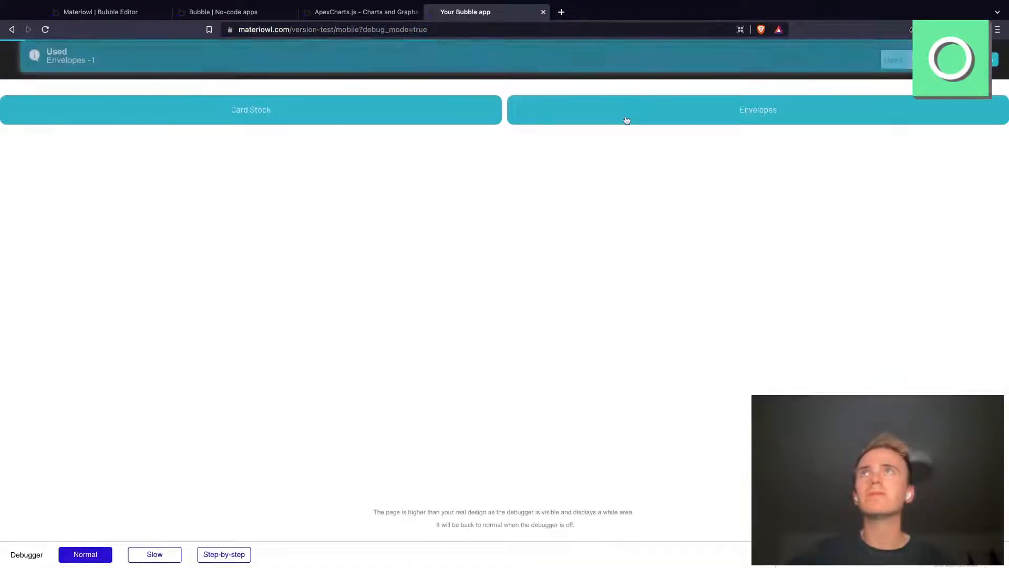
click(239, 13)
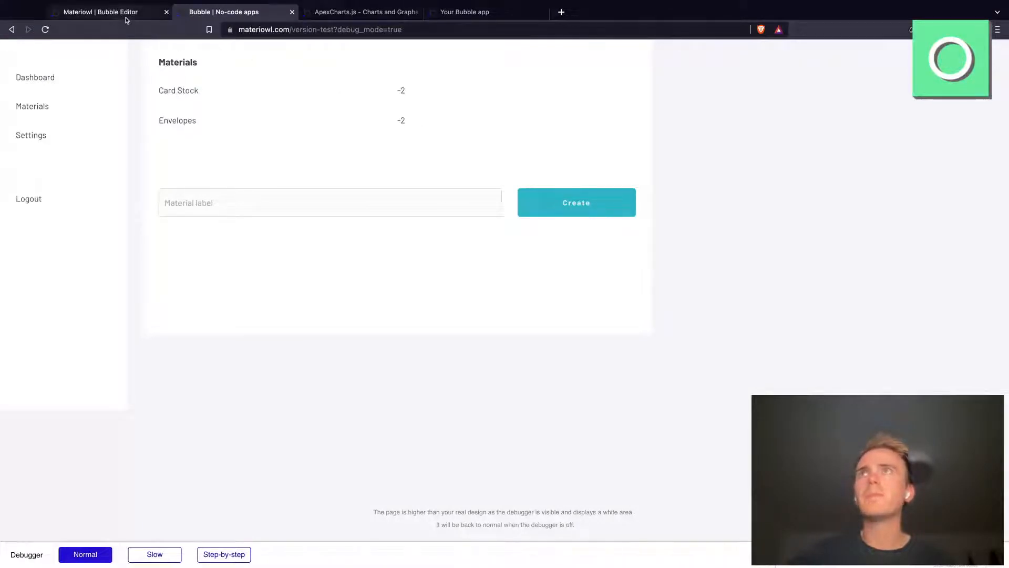
Step: Compare the All Records entries and the text element's dynamic expression in the editor with the index page preview
click(105, 13)
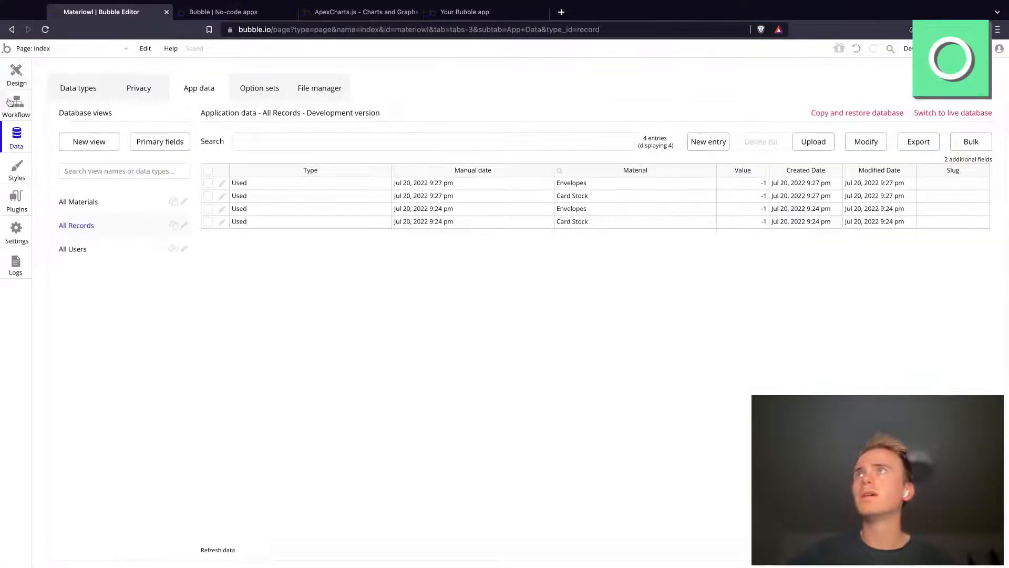
click(10, 102)
click(14, 79)
click(767, 229)
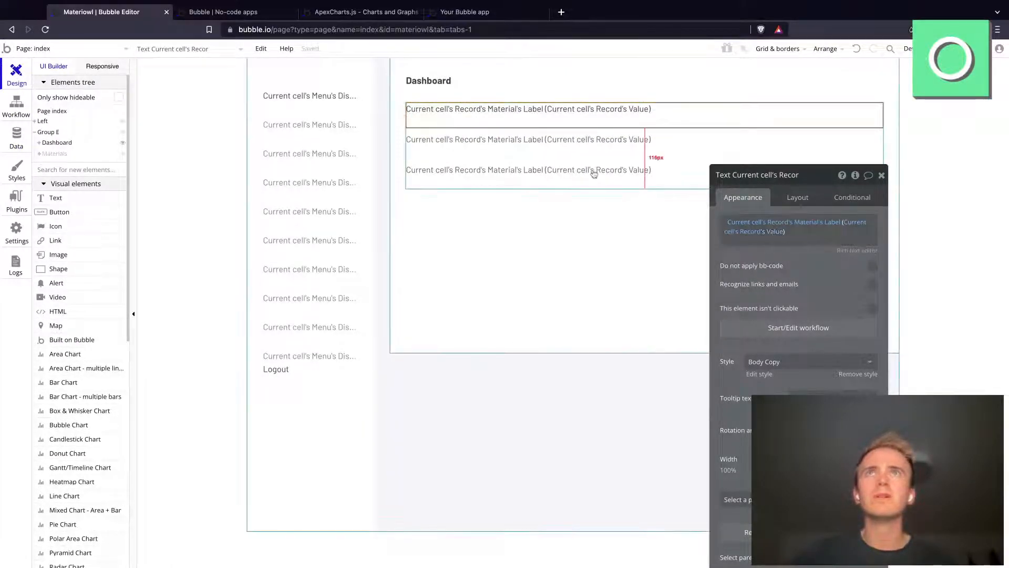
click(241, 13)
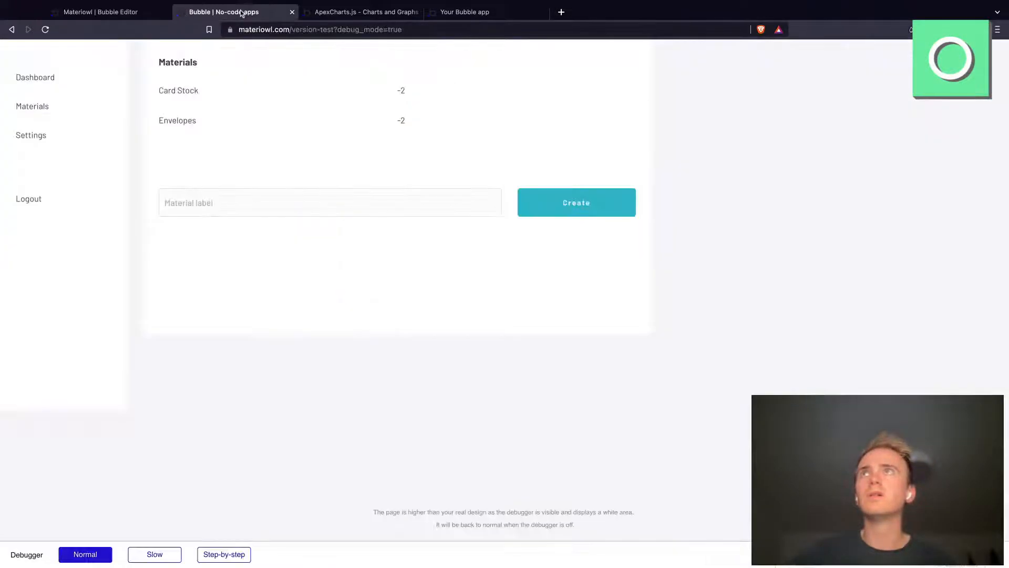
click(126, 10)
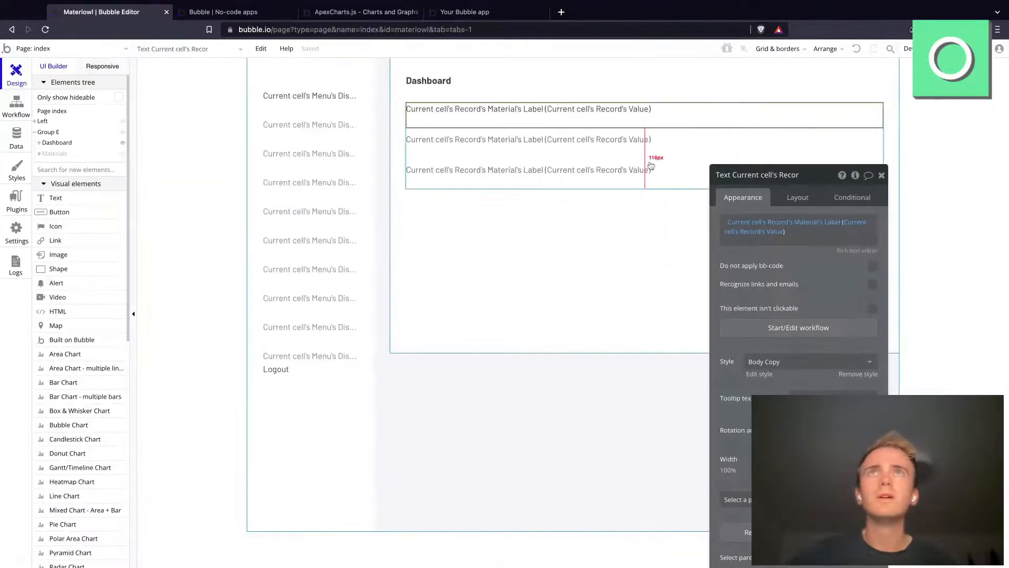
Step: Inspect the repeating group's Search for Records data source and move its property editor away from the record list
click(835, 244)
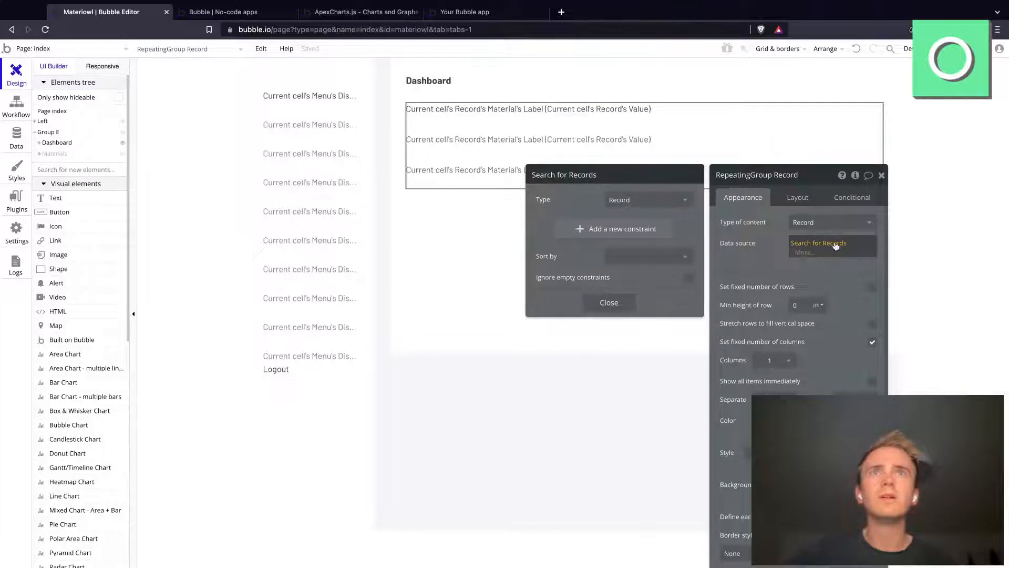
click(824, 177)
drag(824, 178, 893, 92)
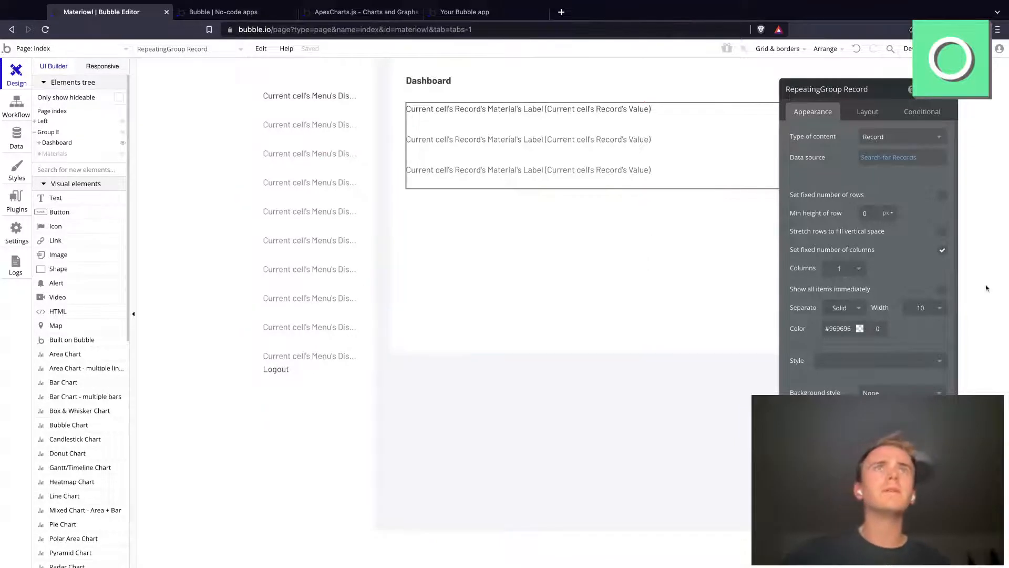
Step: Inspect the record repeating group's layout settings and the Card Stock text's properties in the index preview's debugger
click(876, 117)
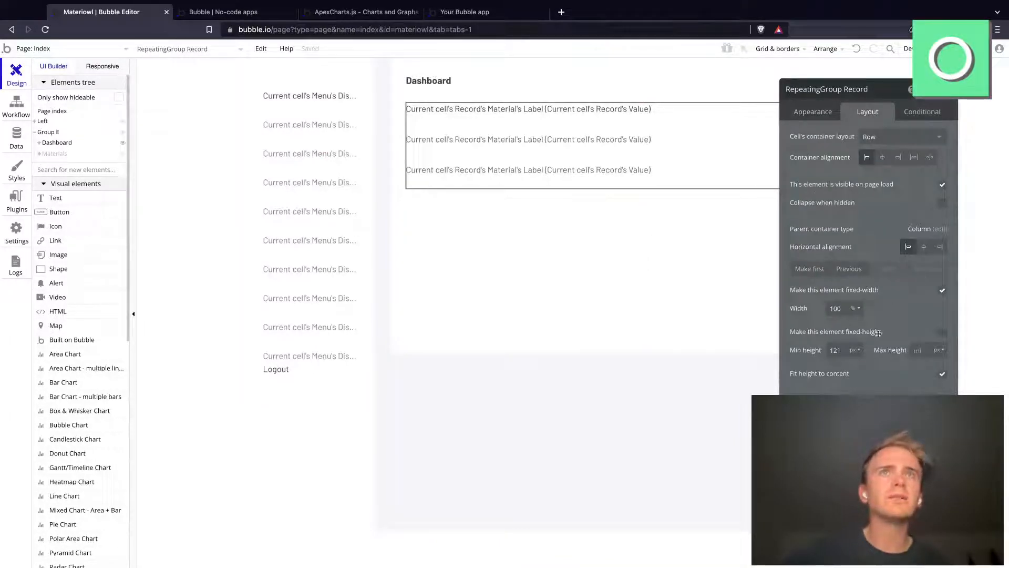
click(242, 13)
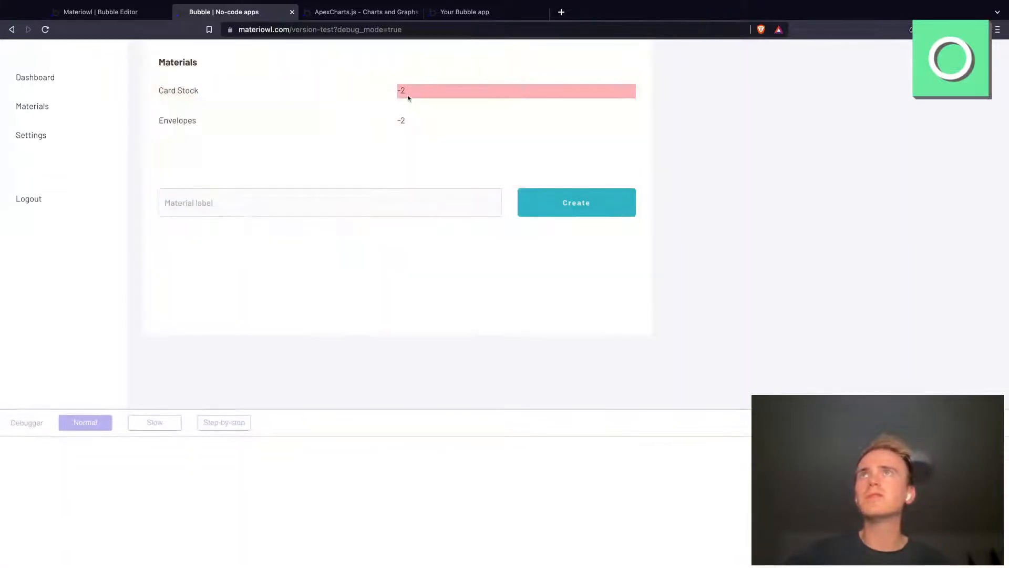
click(404, 92)
click(217, 89)
scroll(360, 517, down, 3)
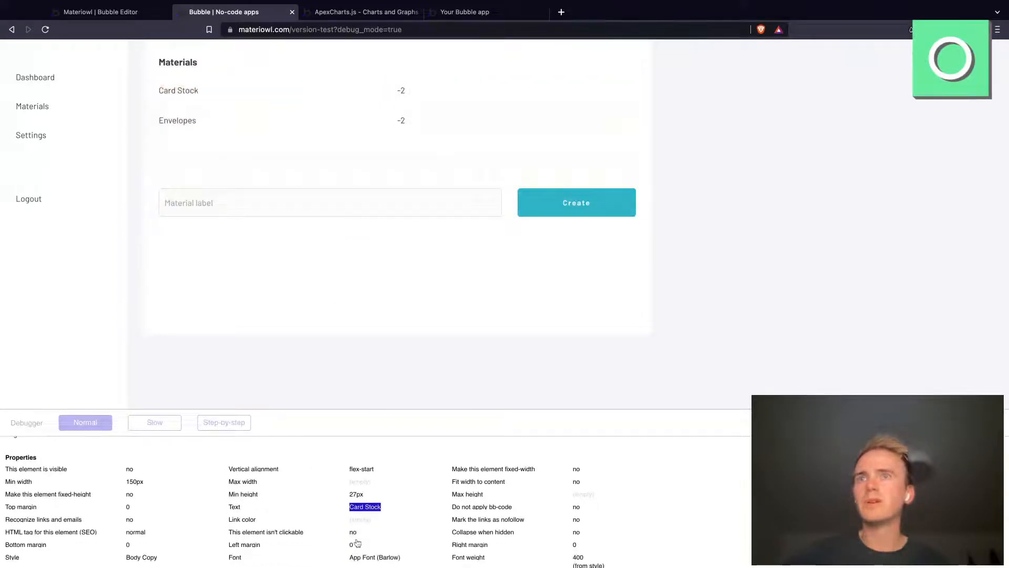
scroll(360, 517, down, 4)
scroll(360, 518, up, 1)
scroll(361, 518, up, 1)
scroll(360, 516, down, 2)
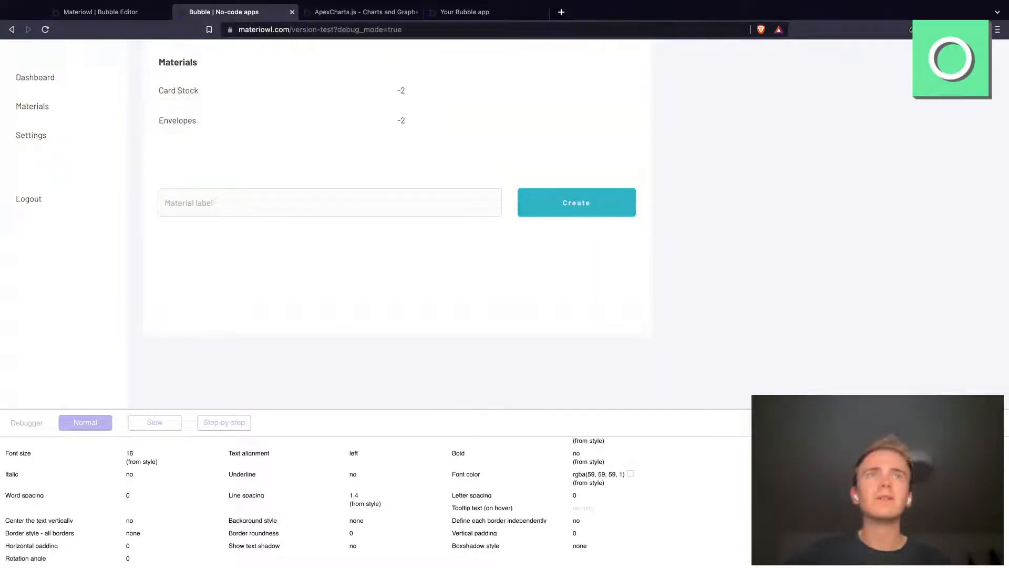
click(973, 423)
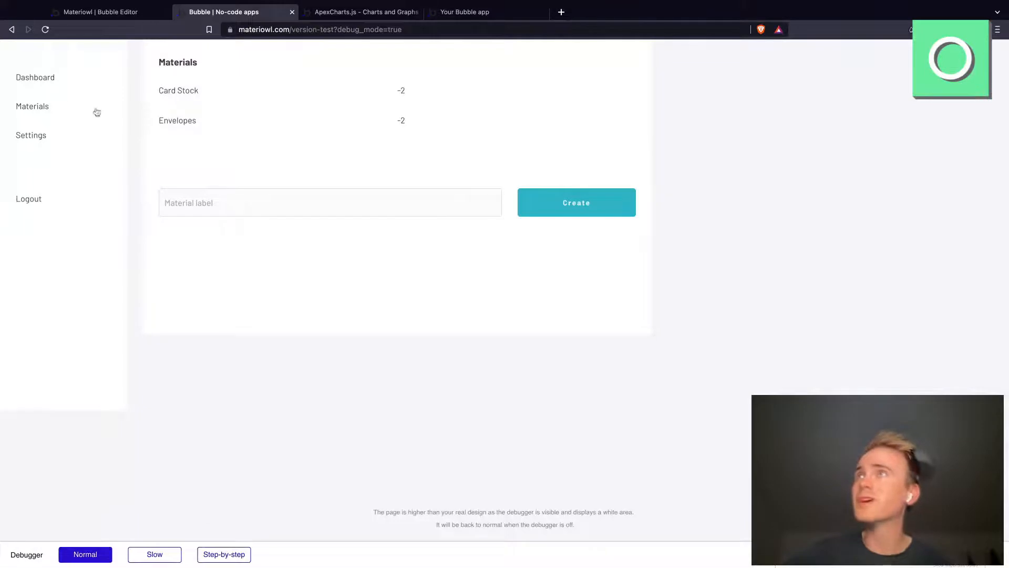
Step: Compare the Dashboard record list with the Materials totals in the index preview
click(31, 79)
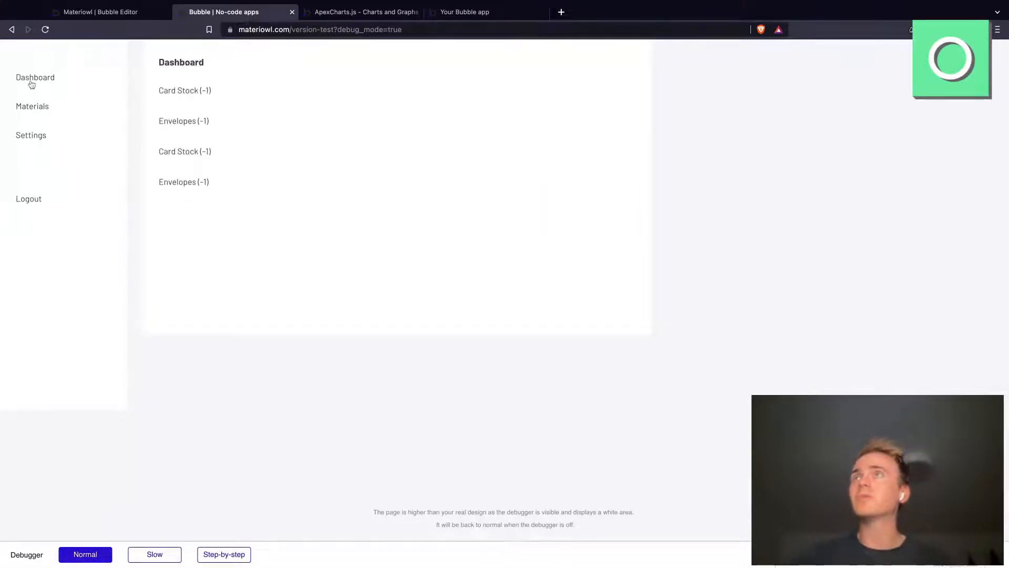
click(35, 107)
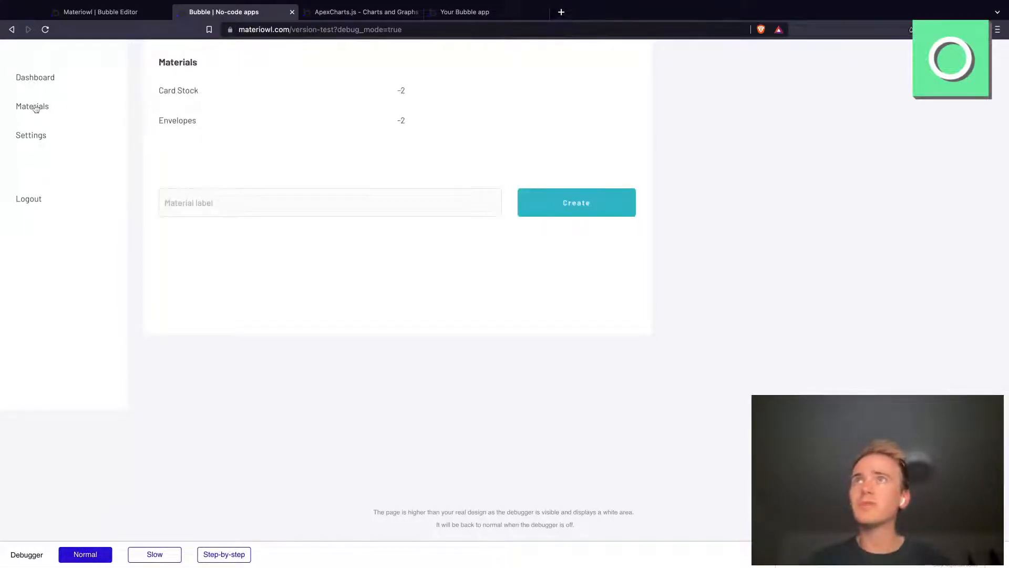
click(37, 77)
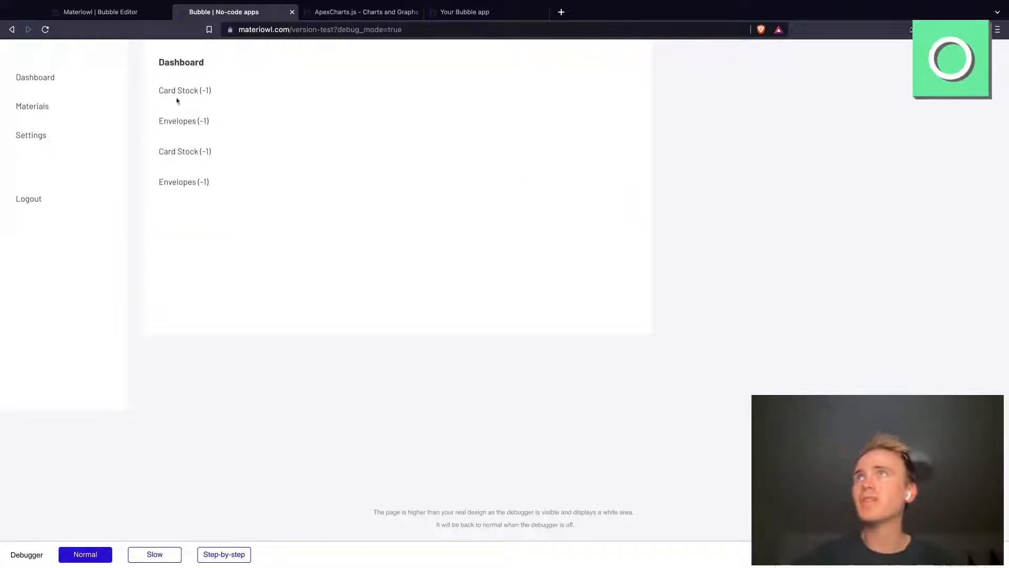
Step: Log one use each of Card Stock and Envelopes on the mobile page, checking the index dashboard after each entry
click(462, 12)
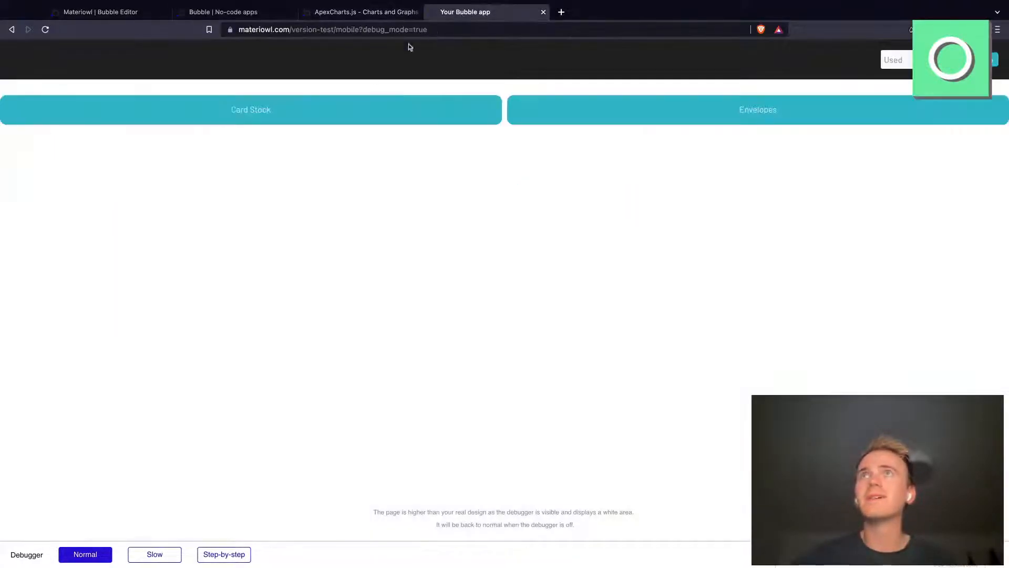
click(366, 110)
click(241, 15)
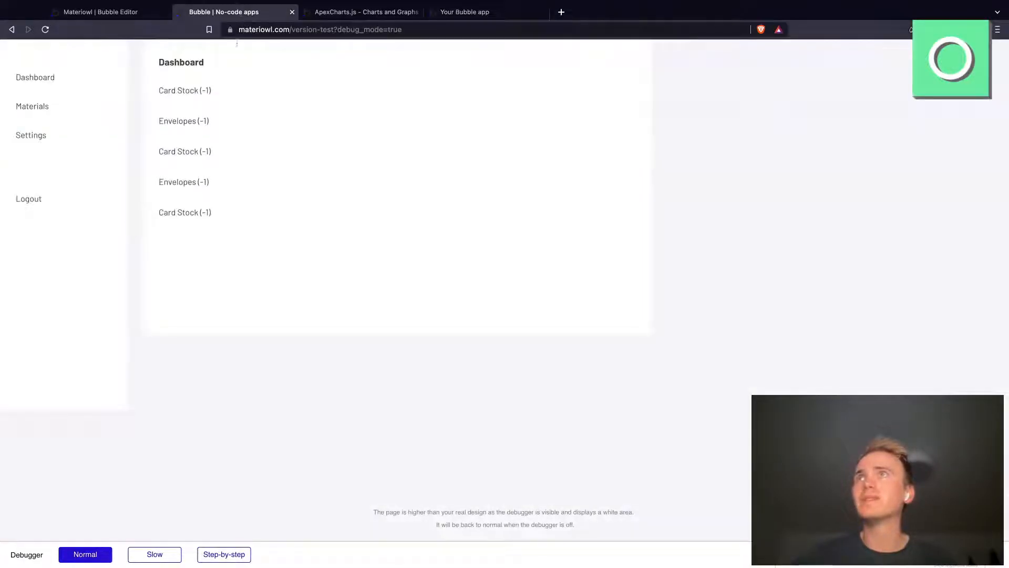
click(459, 13)
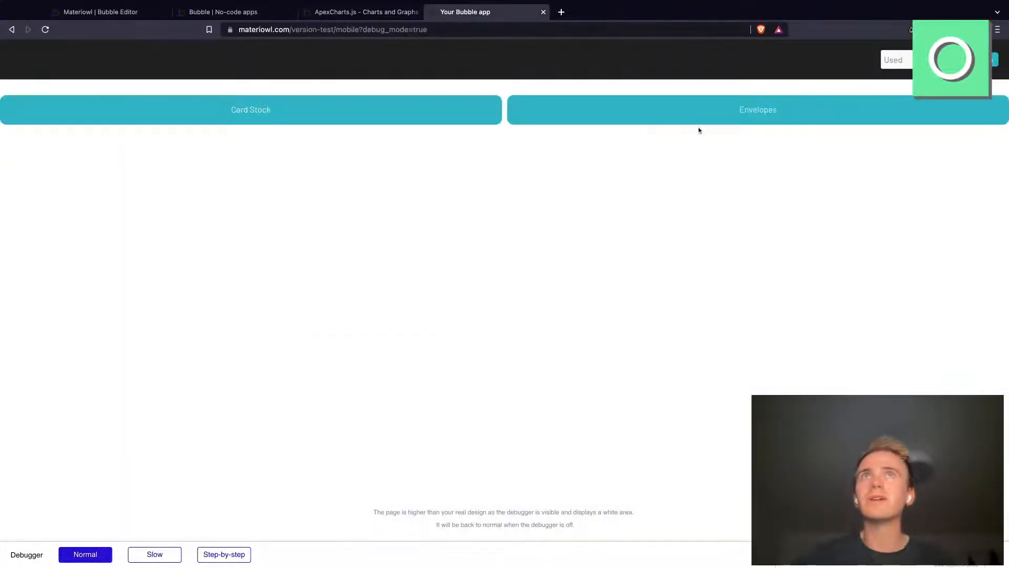
click(689, 110)
click(247, 12)
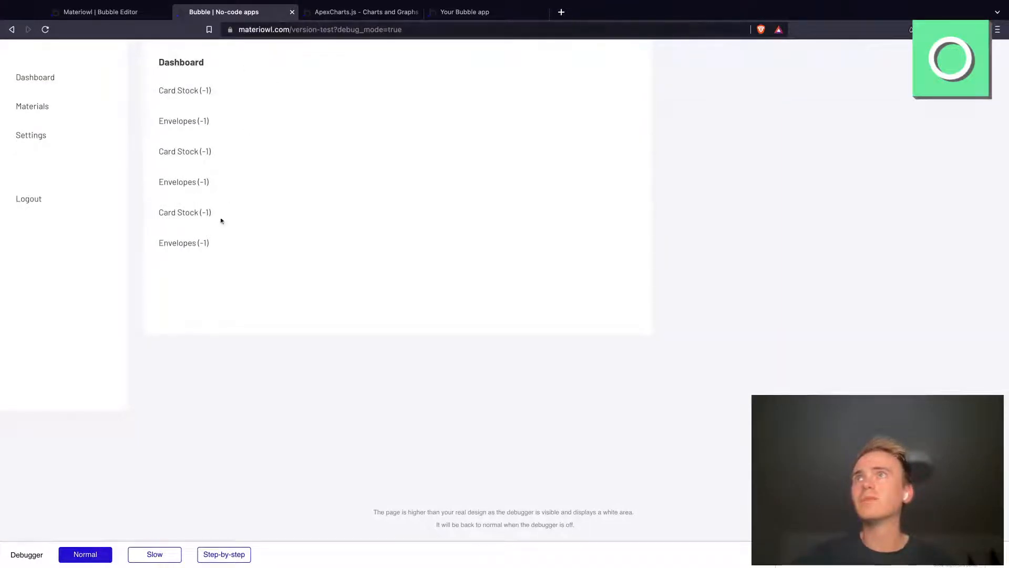
Step: In the Bubble editor, sort the repeating group's Search for Records by Manual date with Descending set to "yes"
click(120, 12)
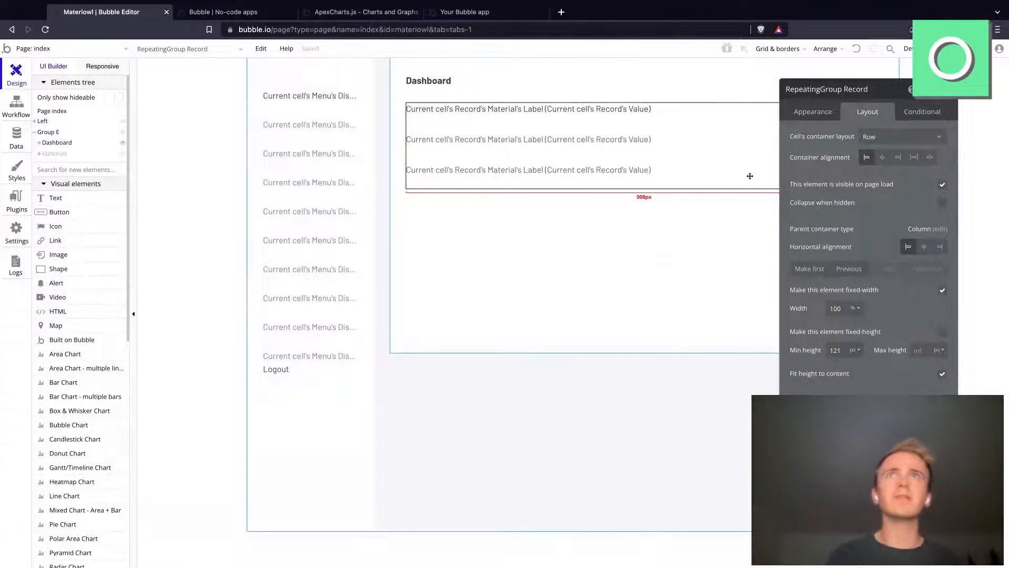
click(812, 108)
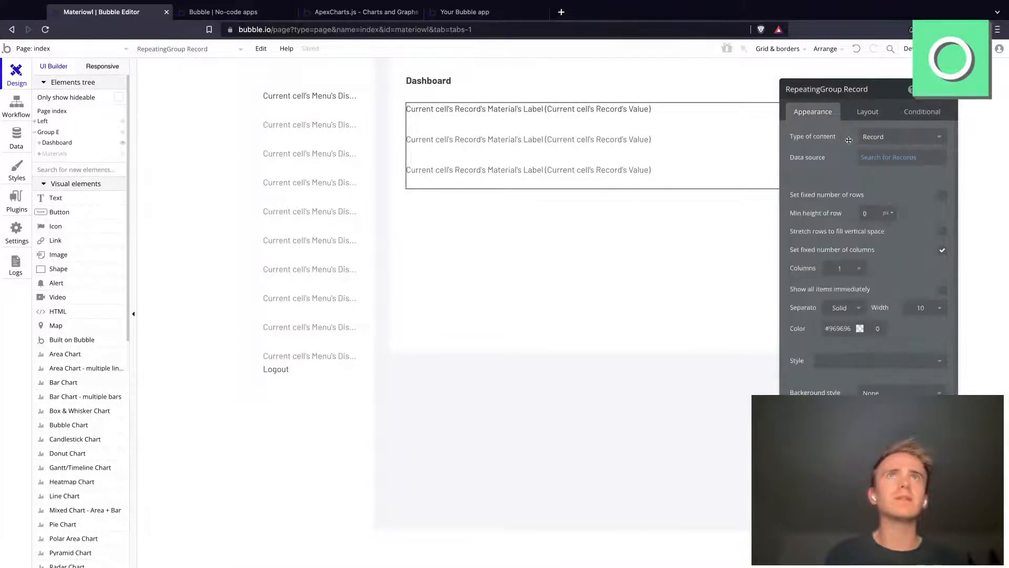
click(877, 164)
click(716, 169)
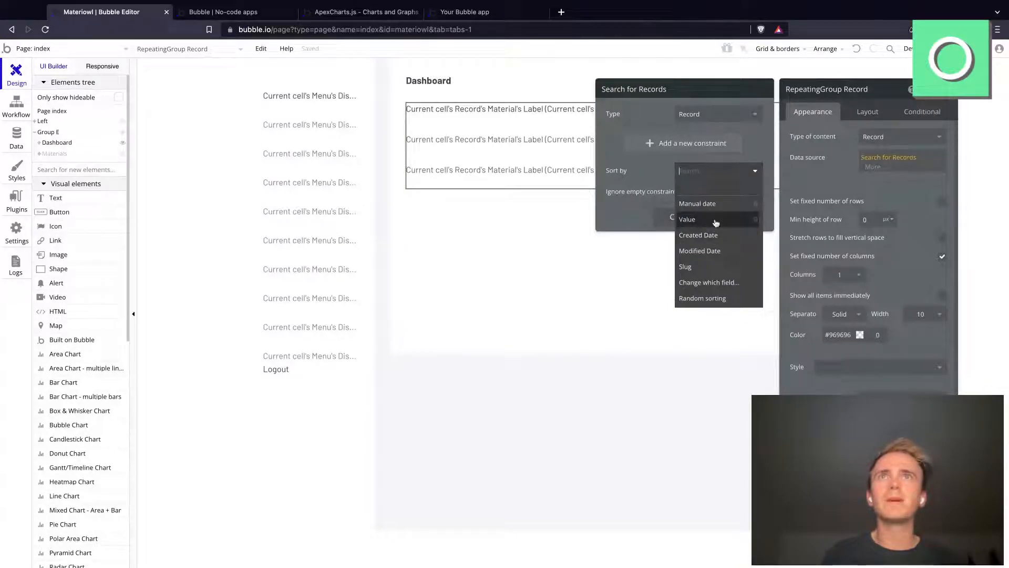
click(704, 203)
click(693, 191)
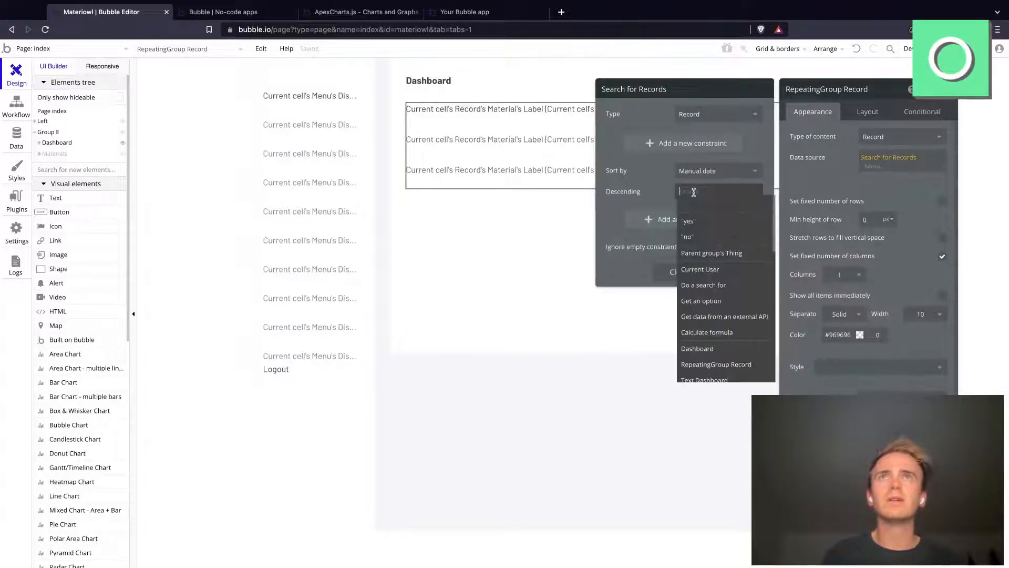
click(696, 221)
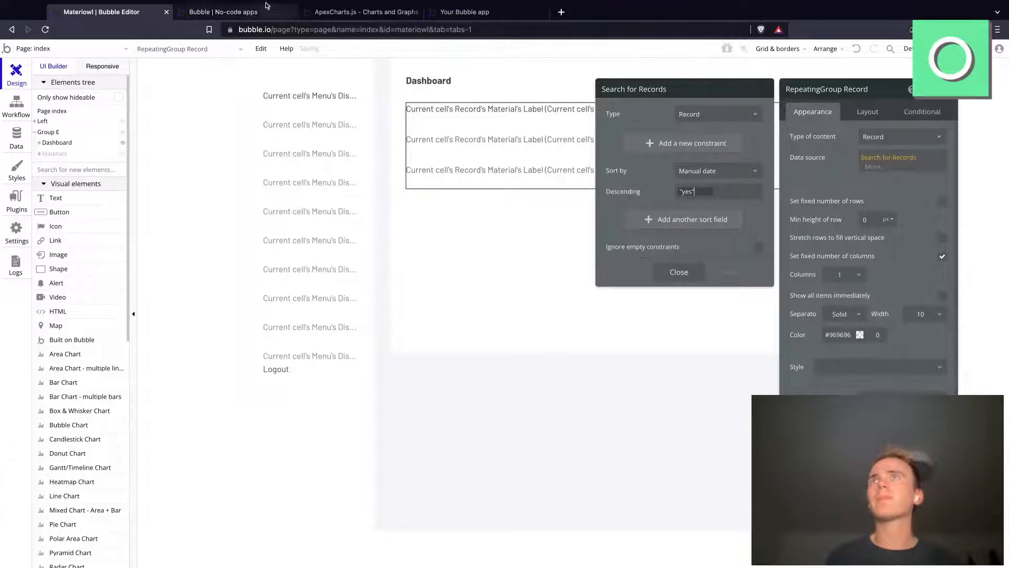
Step: Reload the index page preview to check the order of the dashboard records
click(252, 12)
click(345, 29)
key(Return)
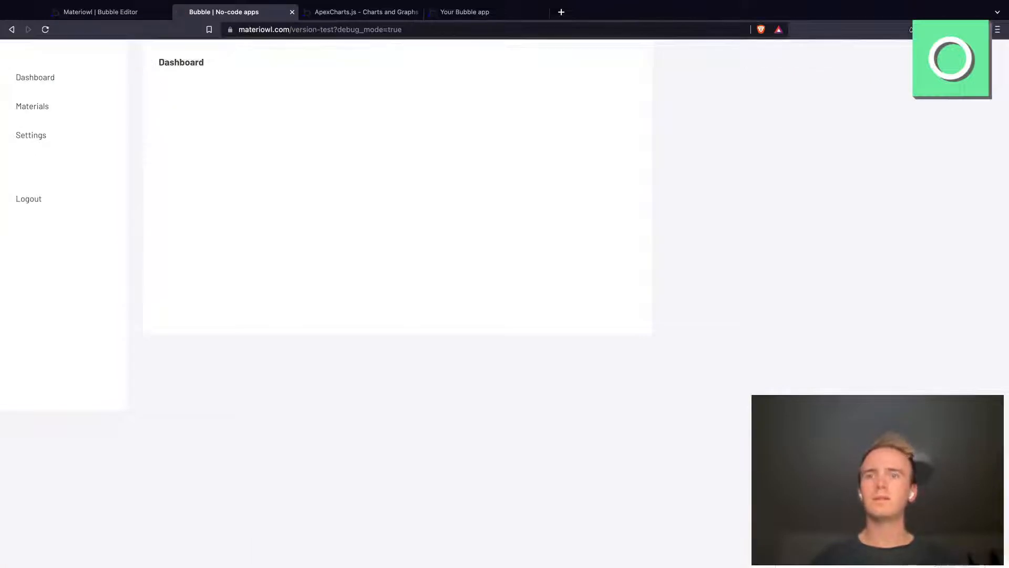
Step: Look over the editor's chart elements and open the chartpreview.bubbleapps.io demo from the ApexCharts.js plugin page
click(69, 17)
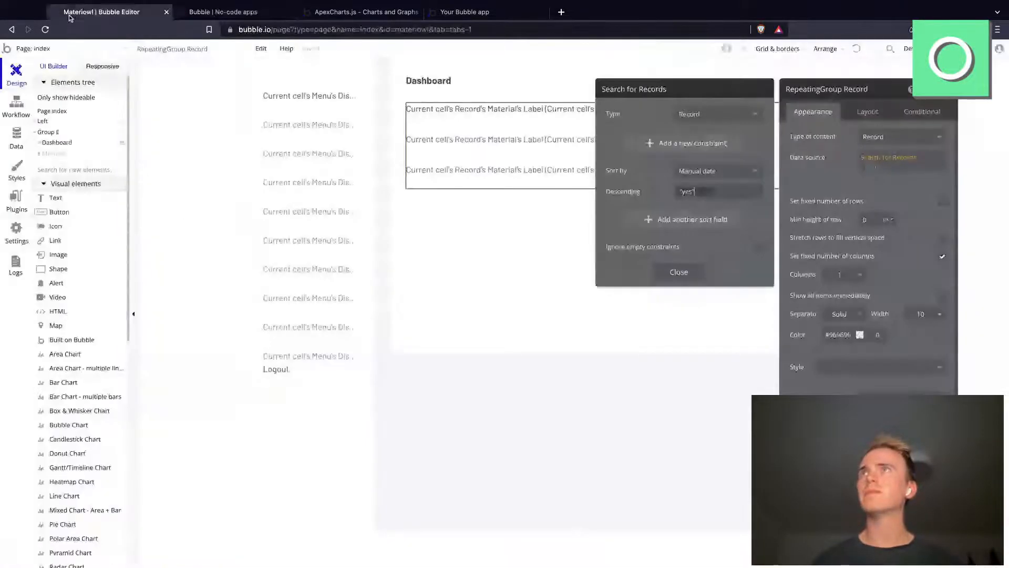
scroll(84, 326, down, 1)
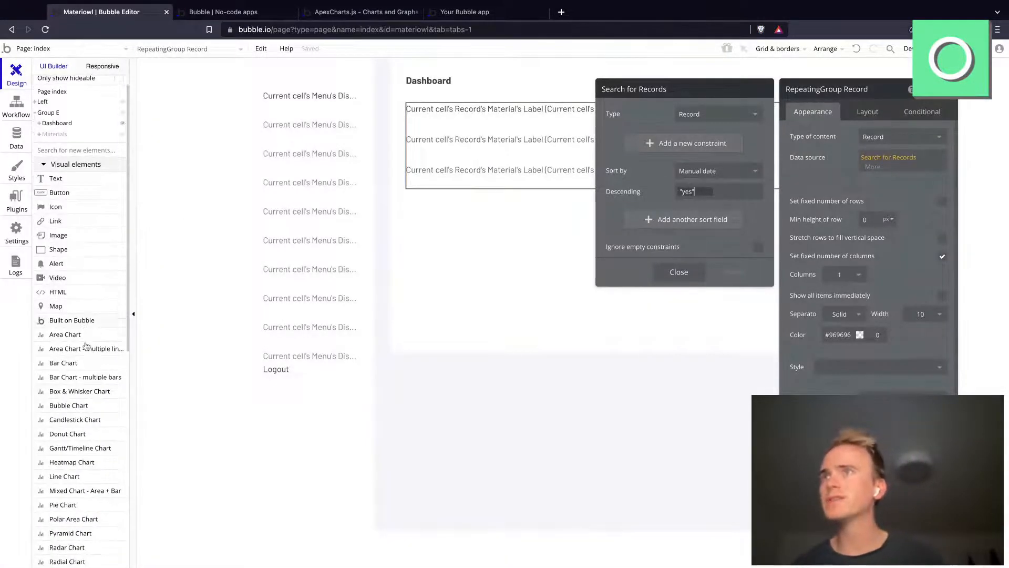
click(372, 20)
scroll(412, 273, down, 1)
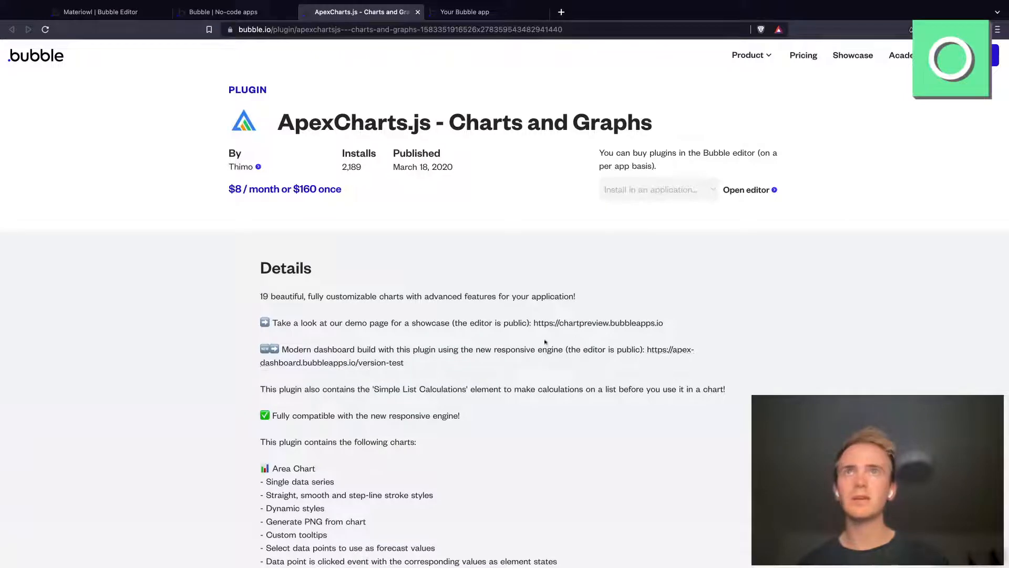
super+click(578, 324)
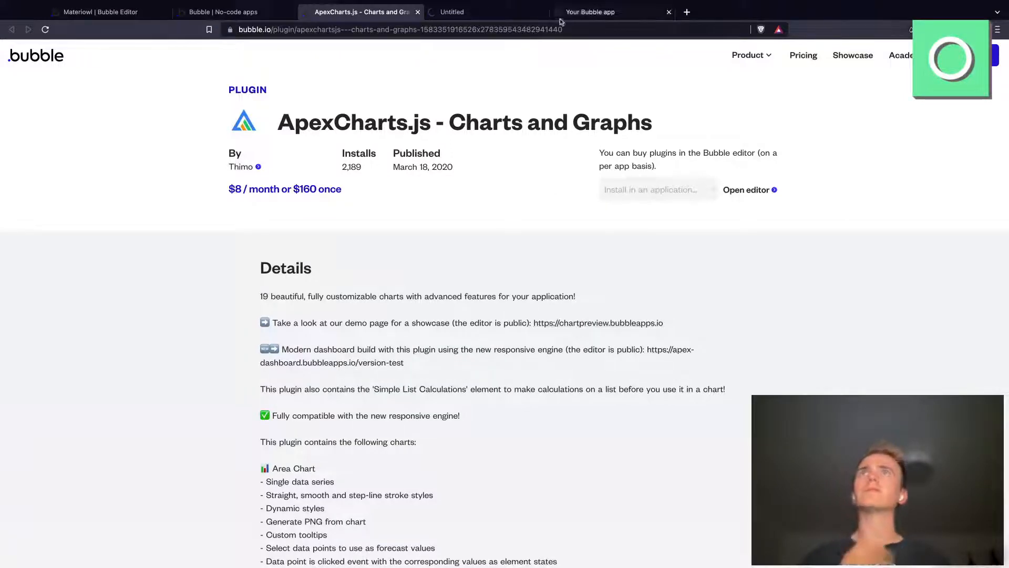
click(507, 12)
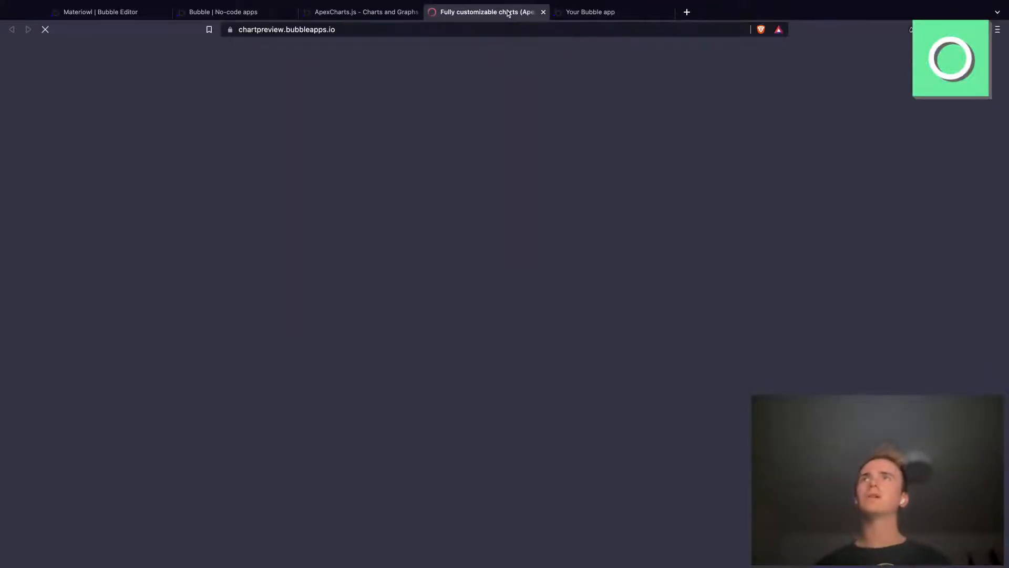
Step: Examine the example charts on the ApexCharts.js demo page, from area and bar charts to Gantt and bubble charts
scroll(750, 181, down, 3)
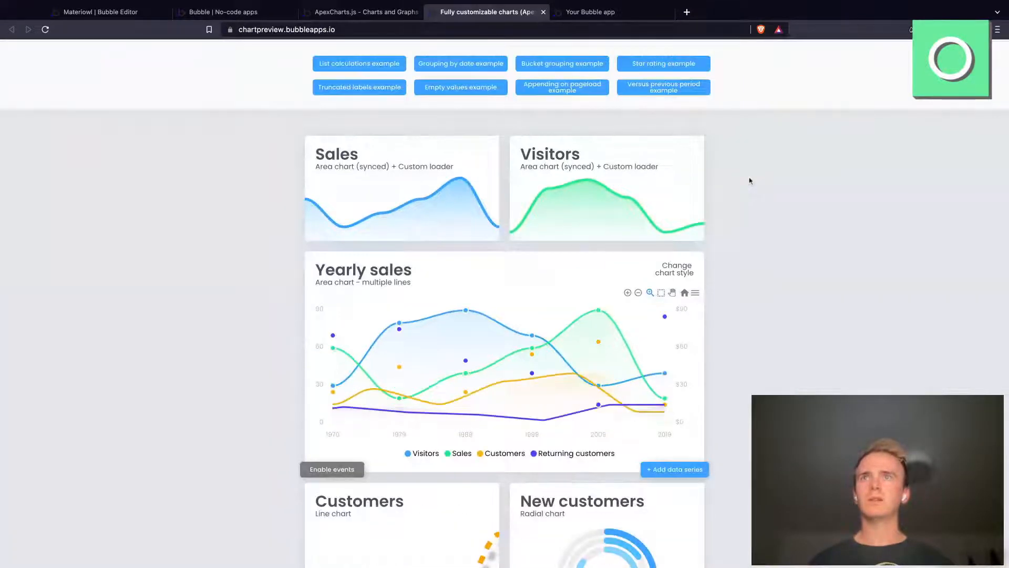
scroll(750, 180, down, 1)
scroll(504, 305, down, 8)
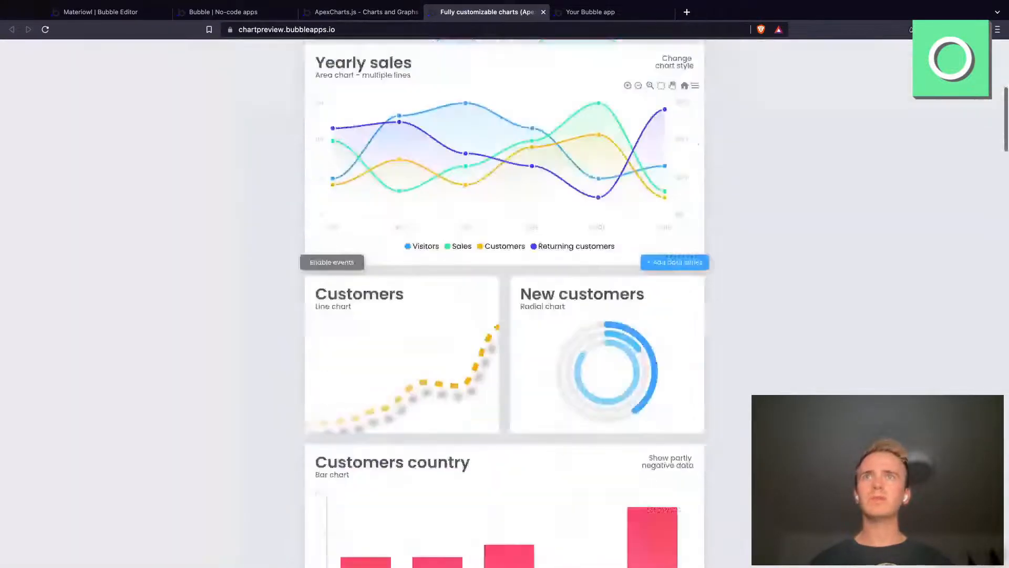
scroll(542, 191, down, 3)
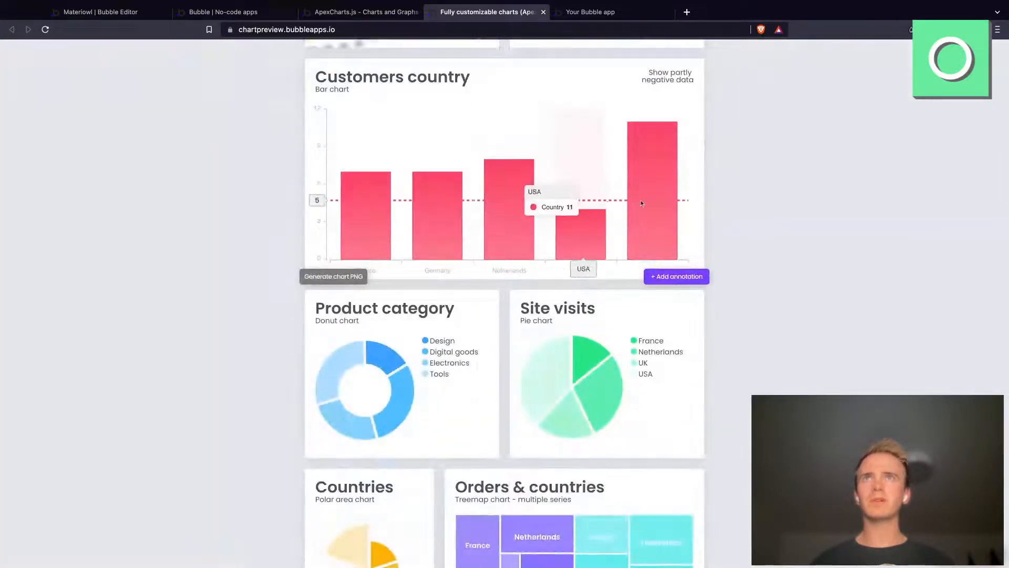
scroll(664, 204, down, 1)
scroll(746, 204, down, 20)
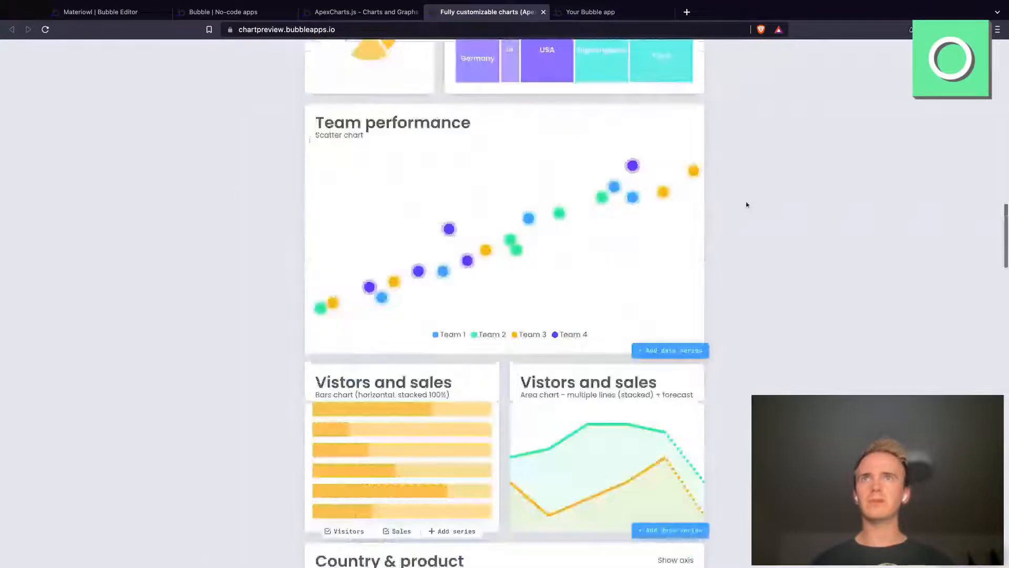
scroll(746, 205, down, 4)
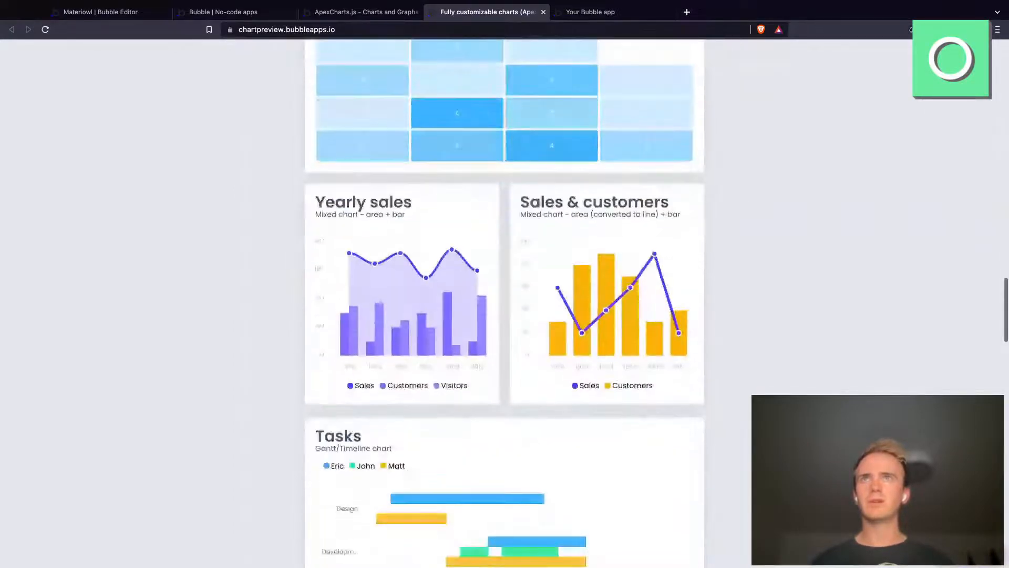
scroll(504, 284, down, 14)
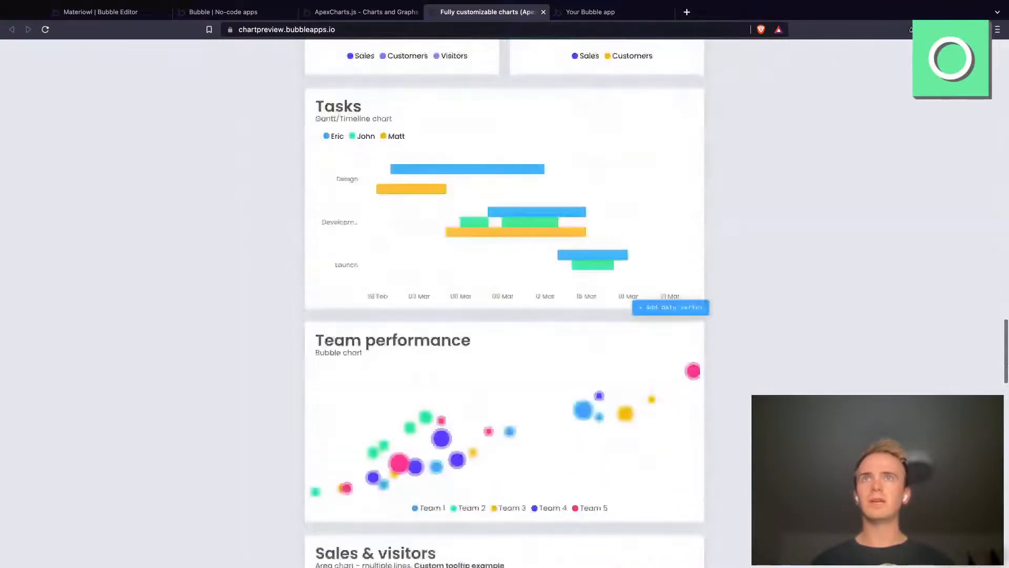
scroll(415, 112, up, 20)
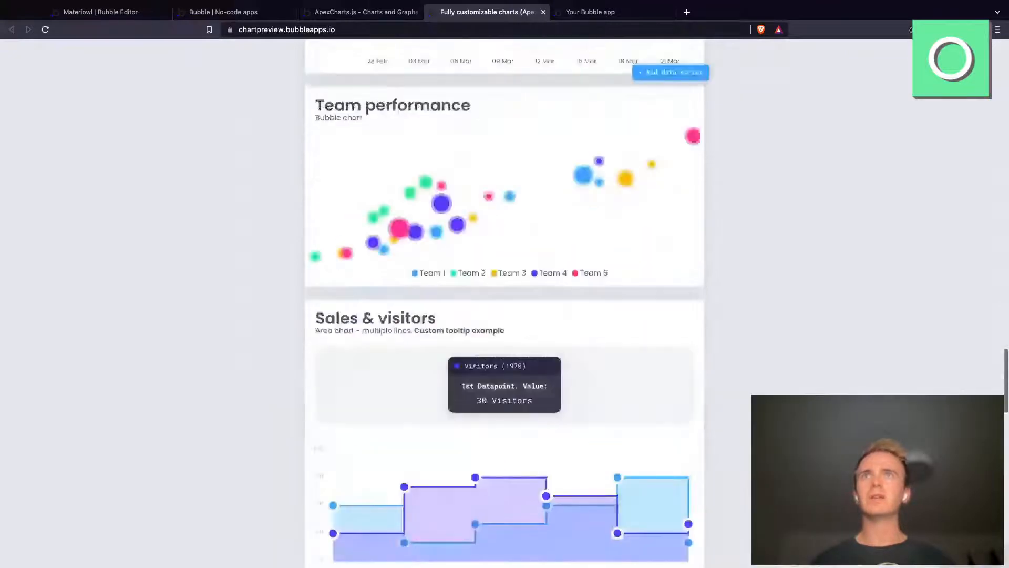
scroll(415, 112, up, 2)
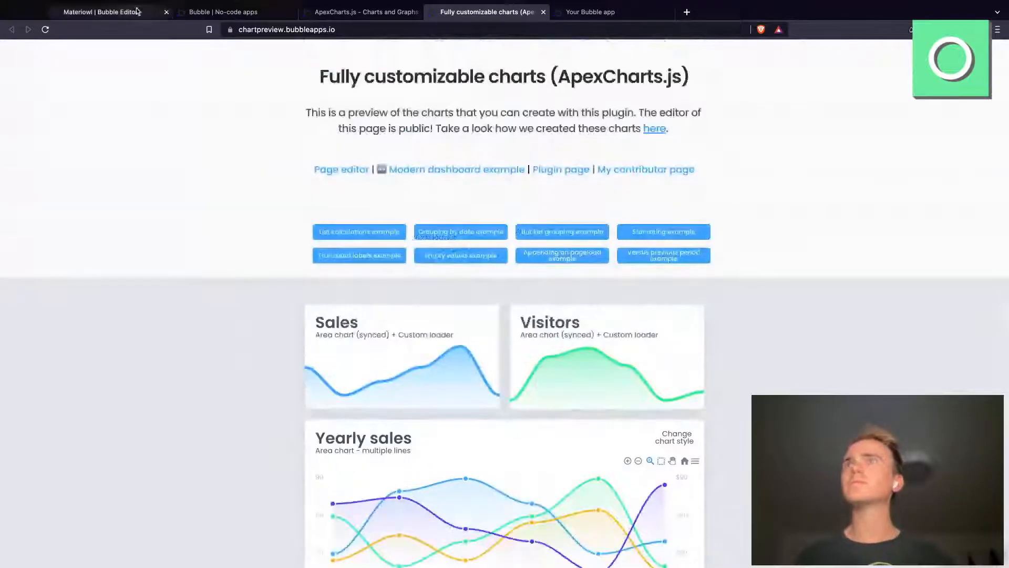
Step: Return to the Bubble editor and place a Bar Chart about 40 px high between the Dashboard heading and the record list
click(137, 11)
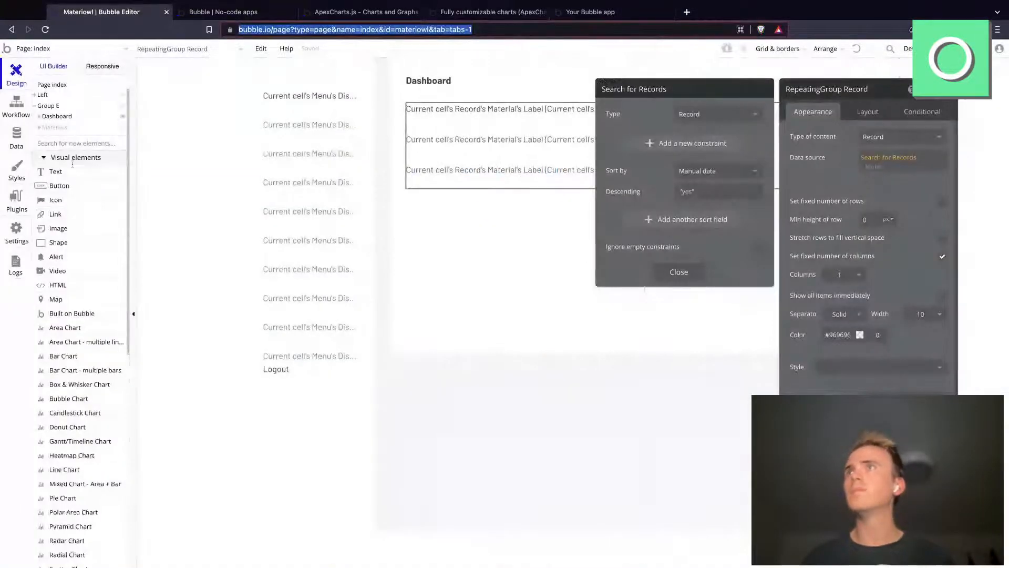
click(78, 357)
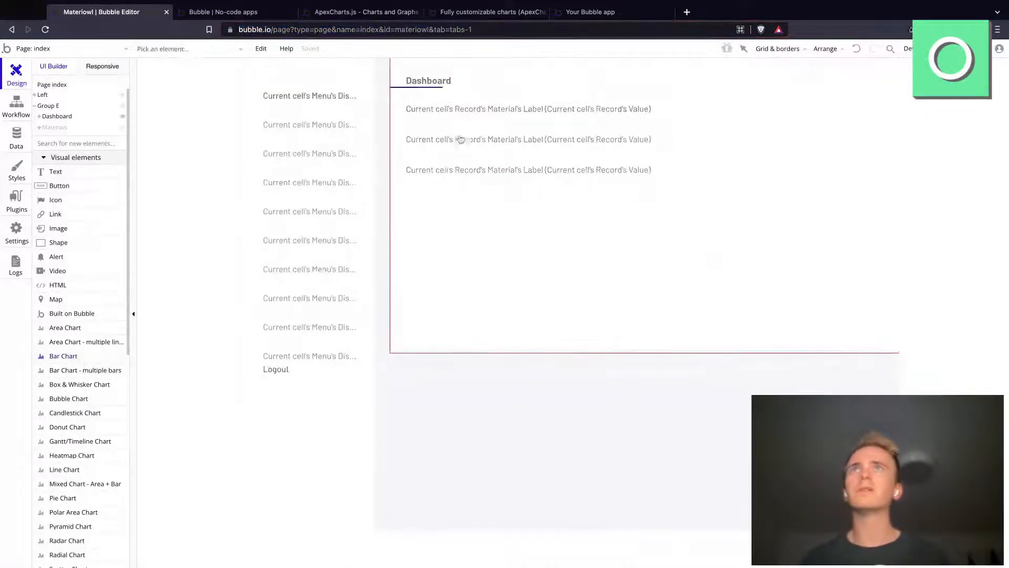
drag(447, 83, 752, 116)
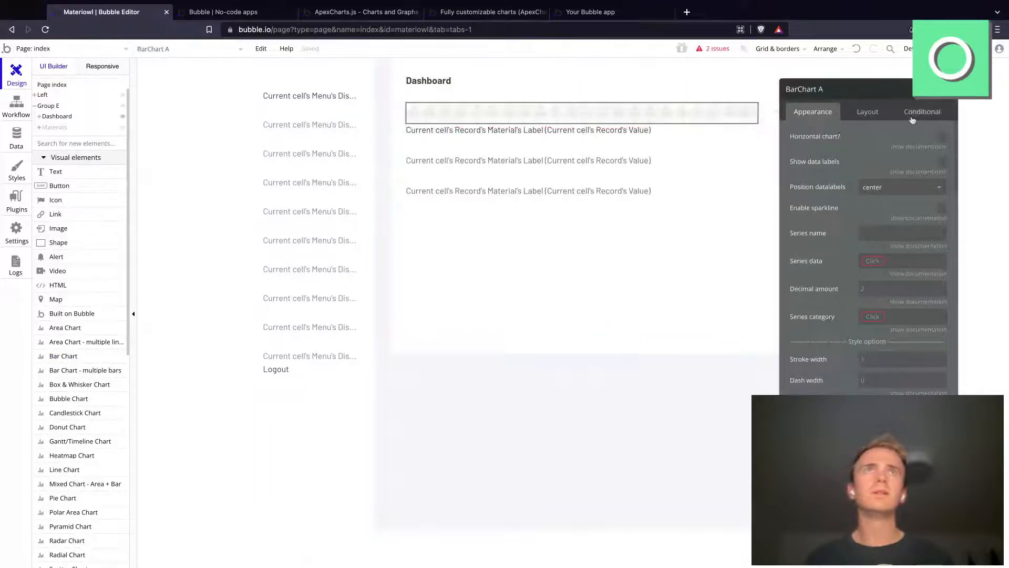
Step: Set the bar chart's layout to a width of 100% and a fixed height of 300 px
click(867, 112)
click(855, 256)
click(858, 287)
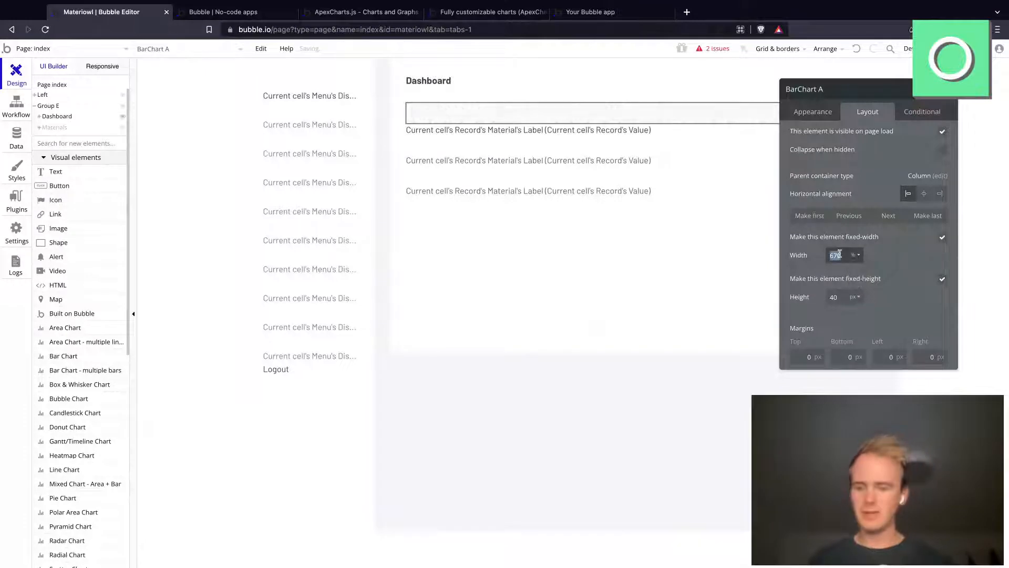
click(839, 254)
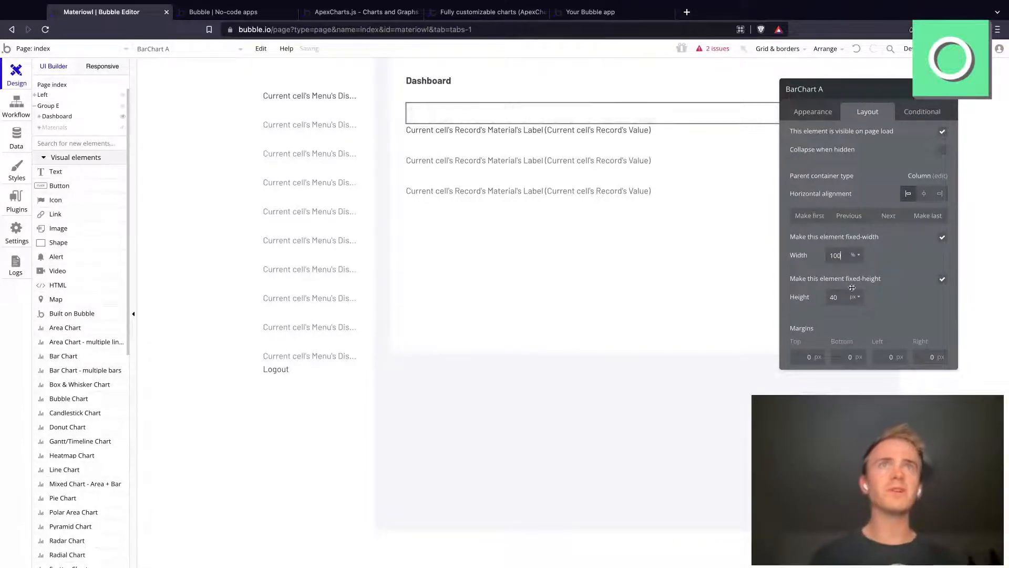
click(844, 295)
text(120)
key(super+a)
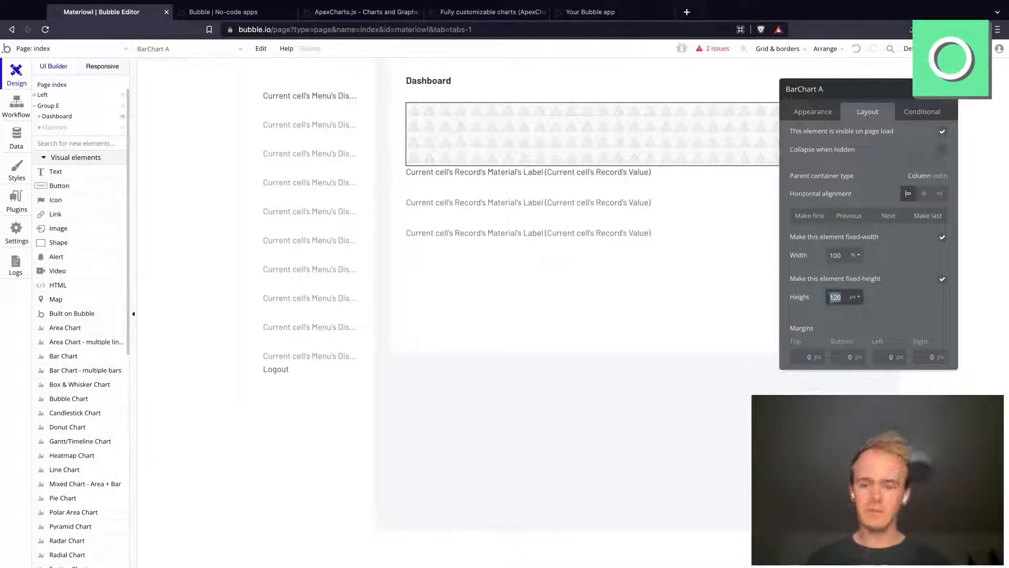
text(300)
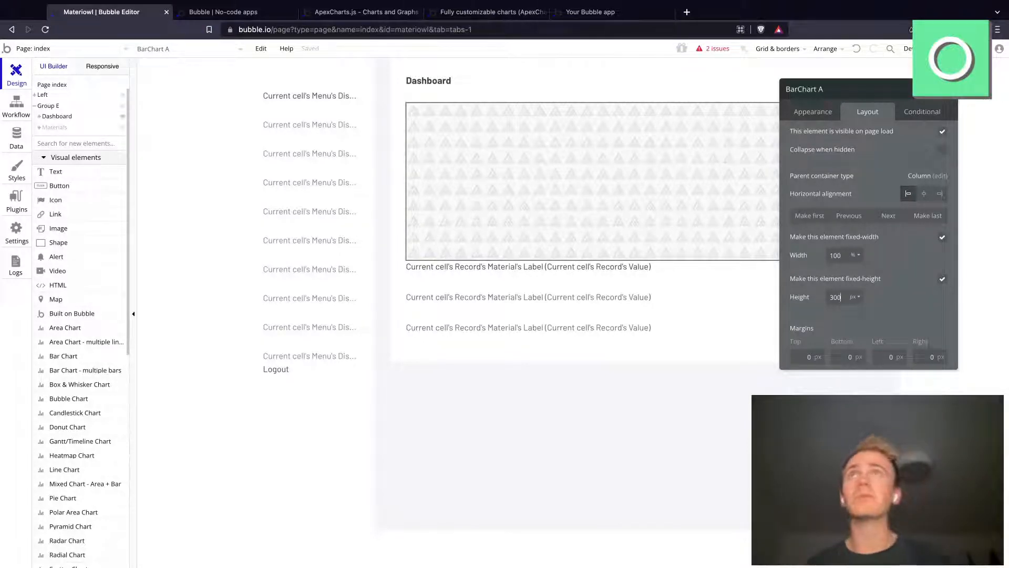
Step: Open the ApexCharts.js demo's public page editor and inspect the settings of the Customers country bar chart, declining the version upgrade
click(443, 14)
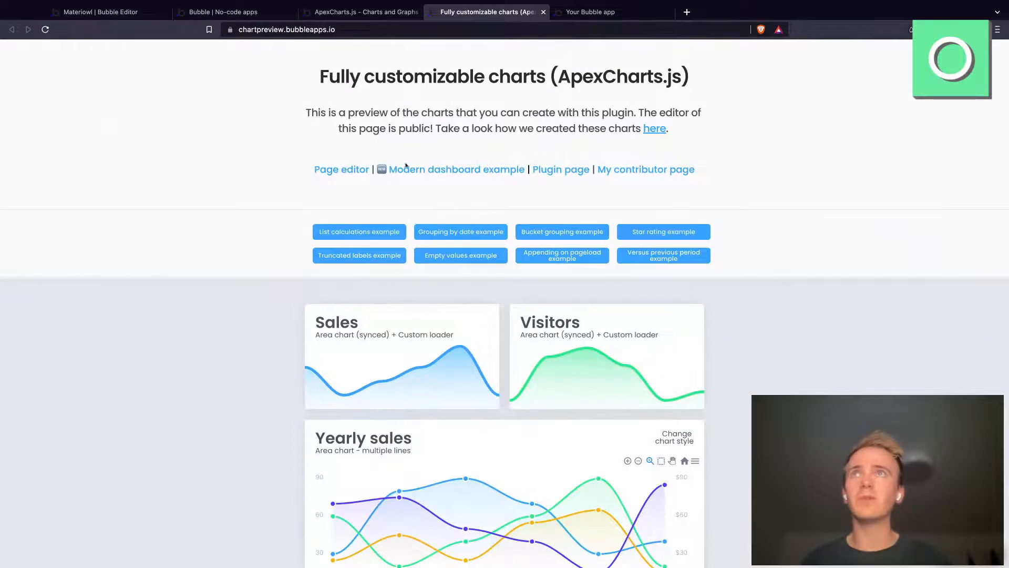
super+click(345, 170)
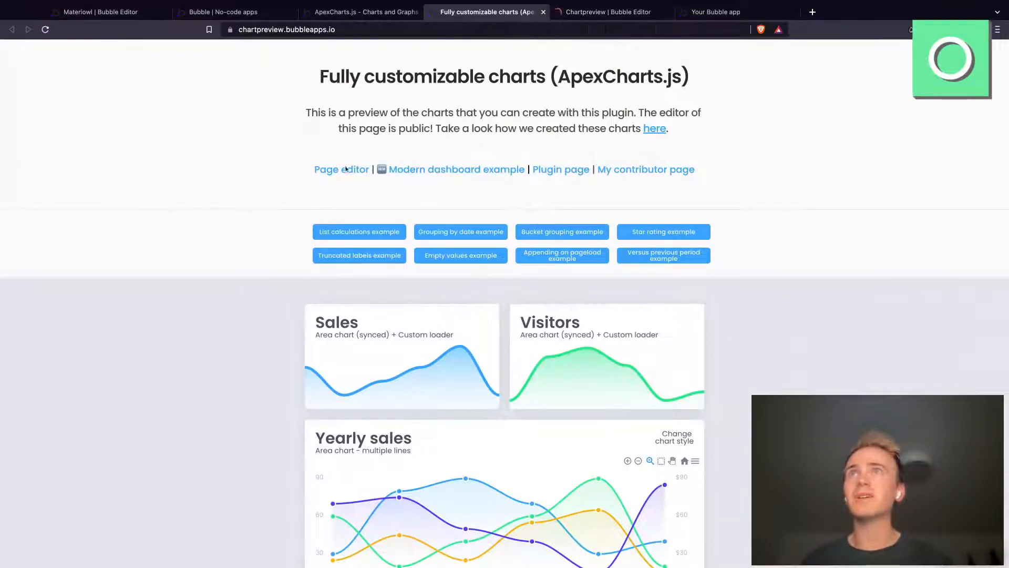
click(600, 11)
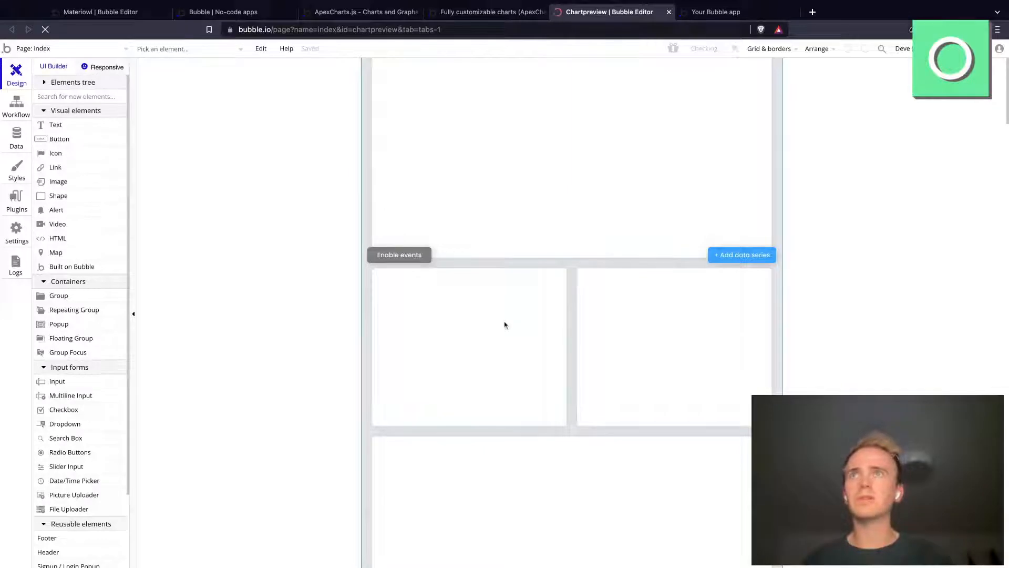
scroll(505, 325, up, 4)
scroll(532, 287, up, 2)
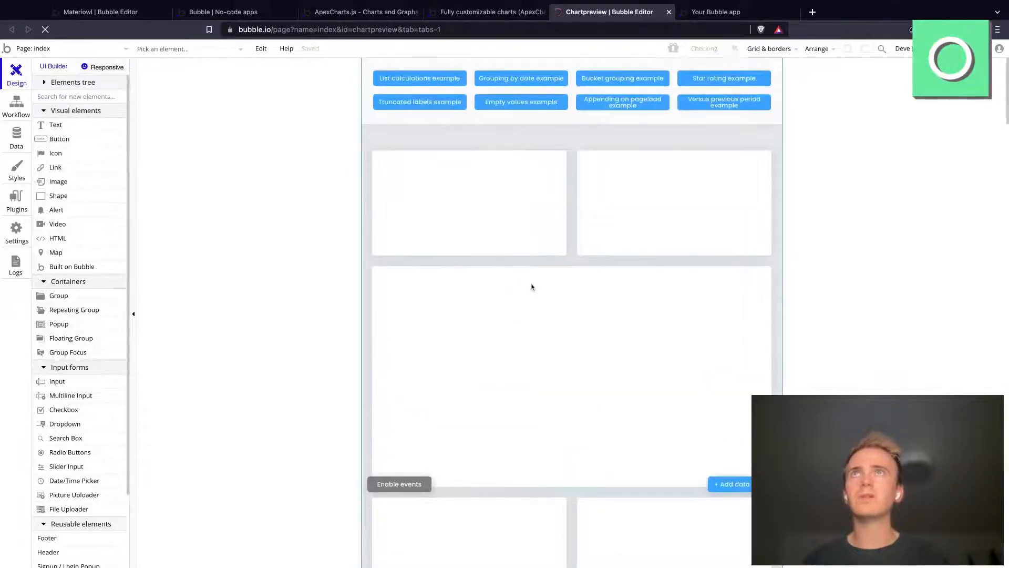
scroll(535, 255, down, 15)
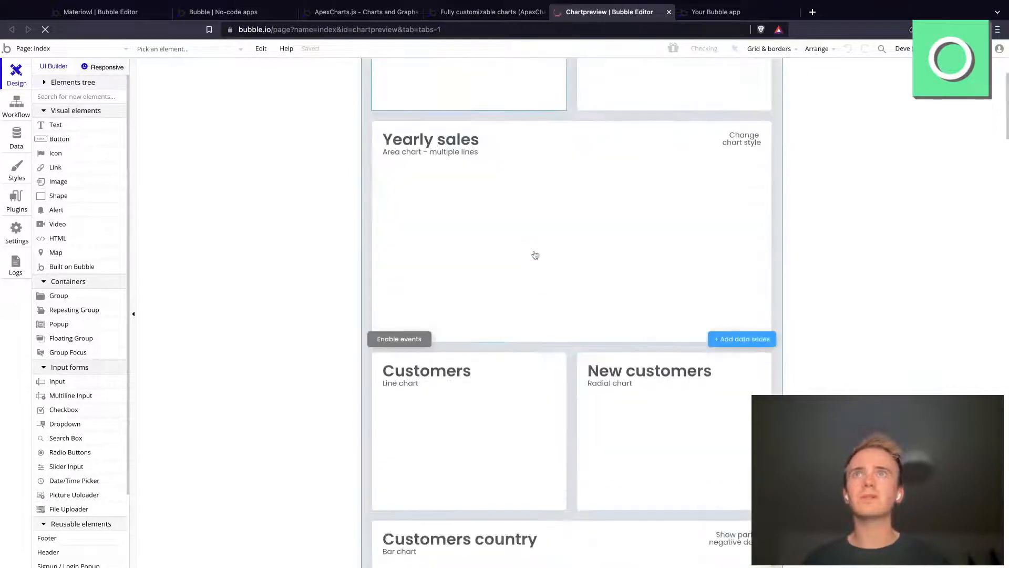
scroll(504, 262, down, 13)
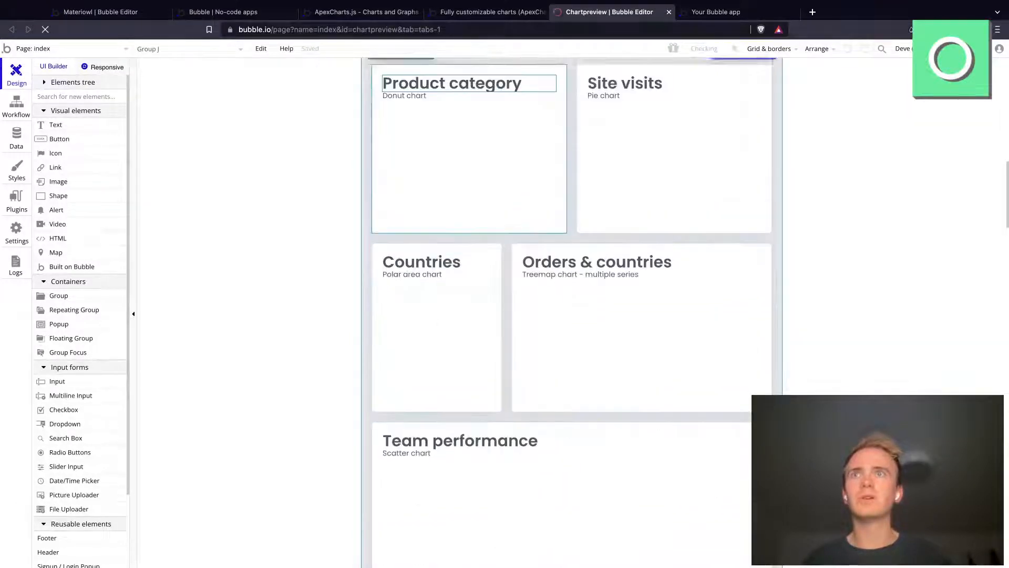
scroll(572, 315, down, 10)
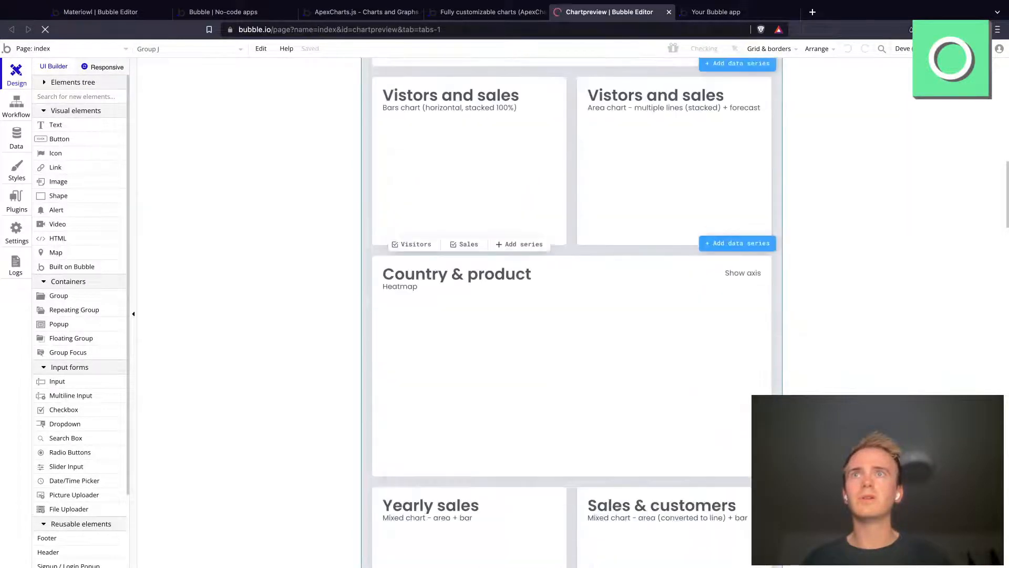
scroll(571, 315, up, 8)
scroll(571, 313, up, 19)
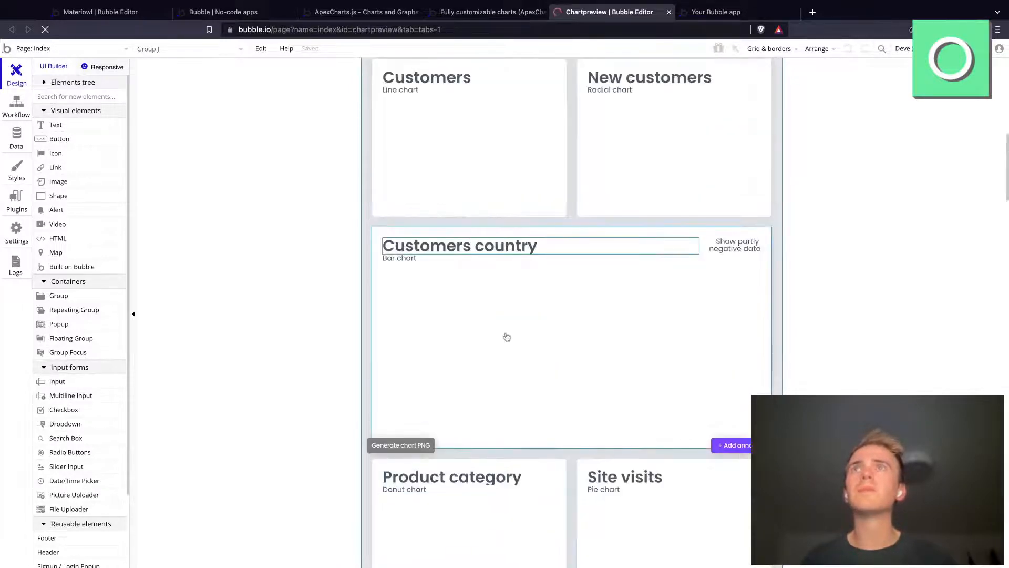
click(506, 337)
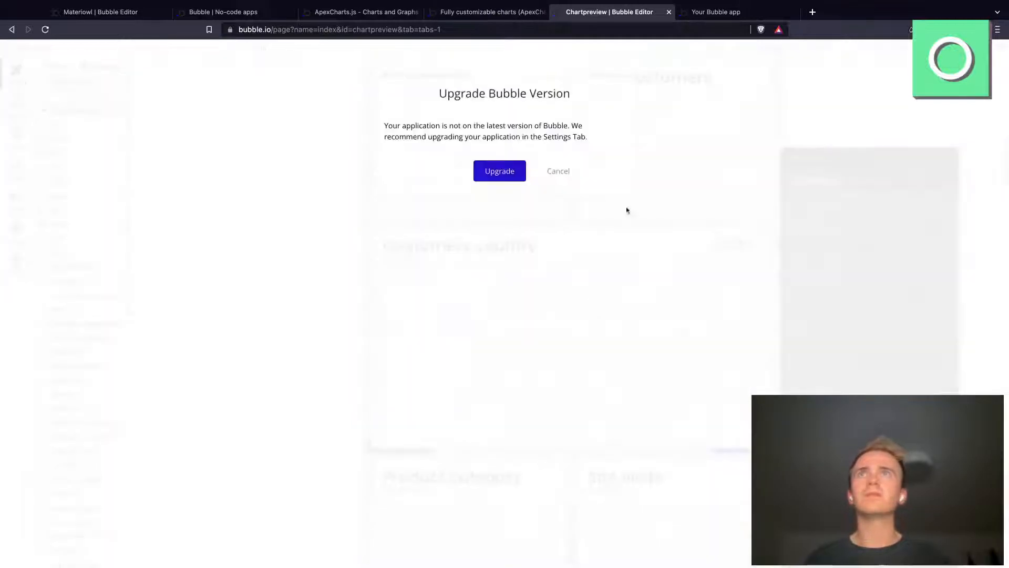
click(552, 173)
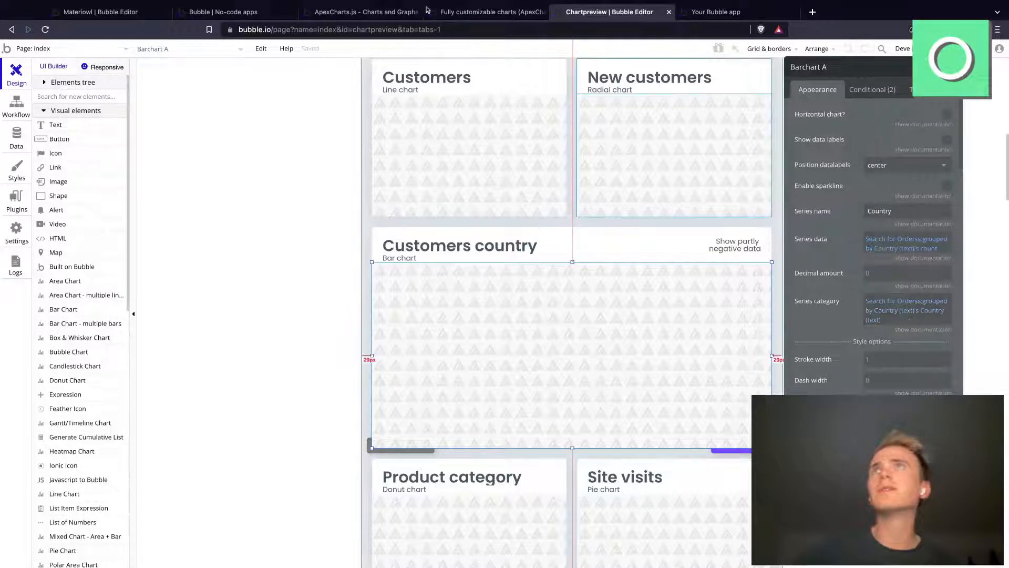
Step: Compare the Customers country bar chart on the live demo page with its series settings in the Chartpreview editor
click(473, 15)
scroll(535, 195, down, 6)
scroll(535, 195, down, 5)
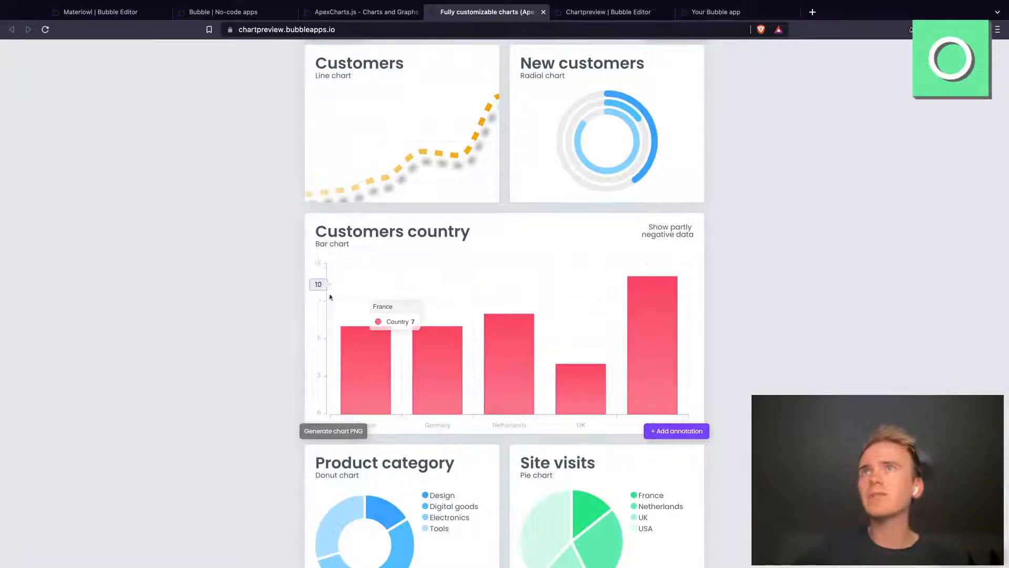
click(569, 17)
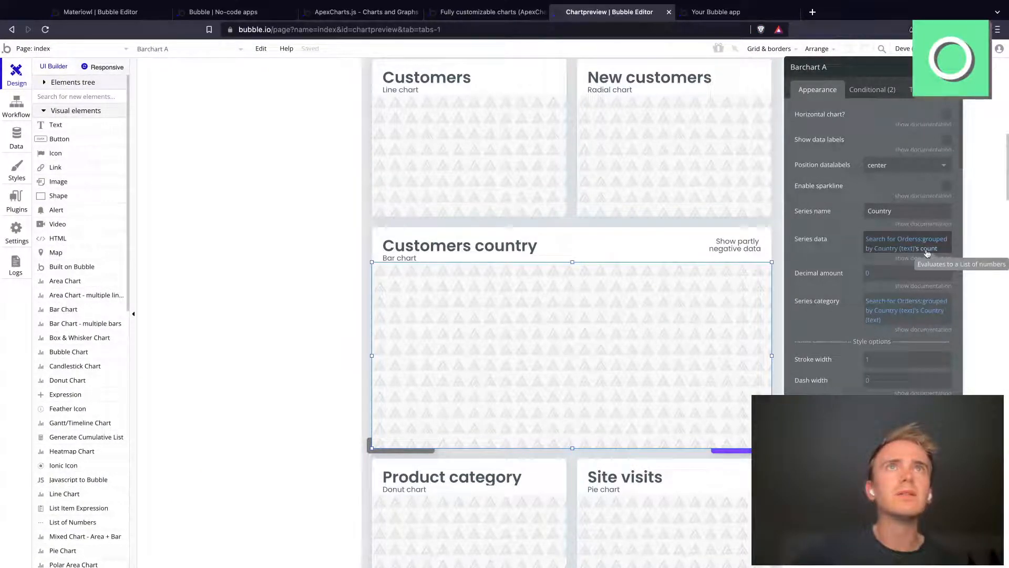
Step: Return to the Materiowl editor and name the bar chart's series Month, using the demo chart's settings as reference
click(223, 14)
click(141, 13)
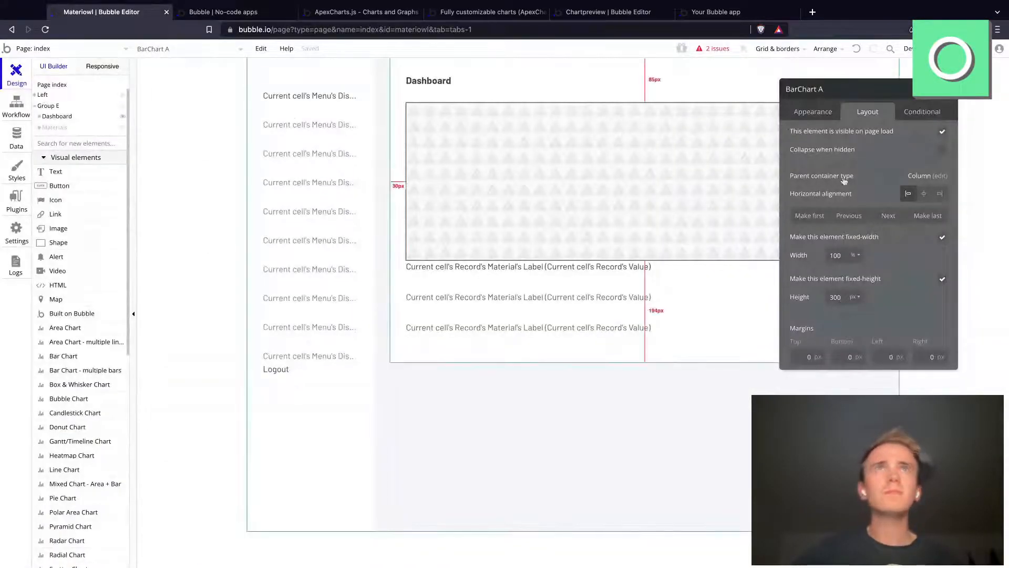
click(828, 110)
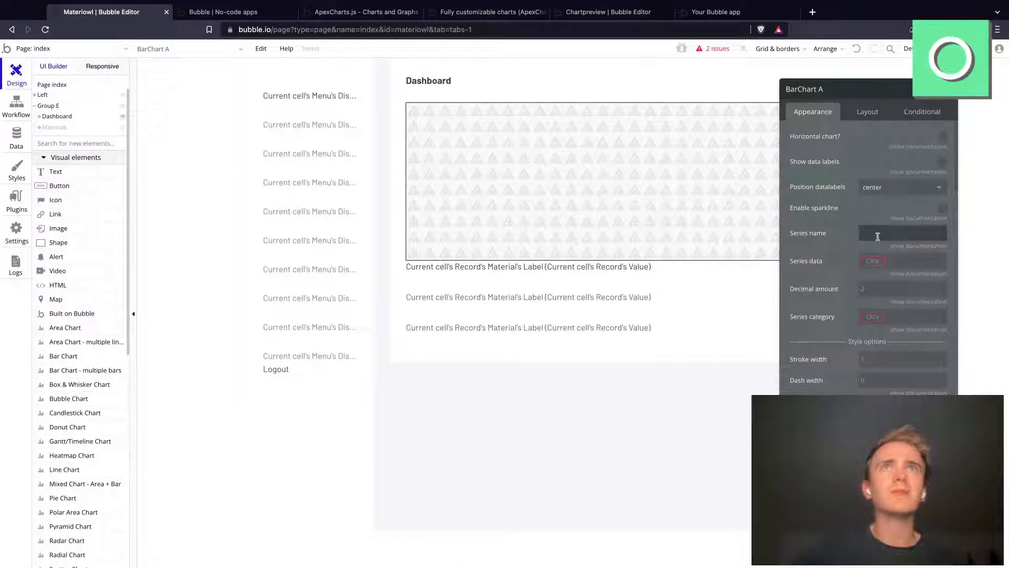
click(600, 21)
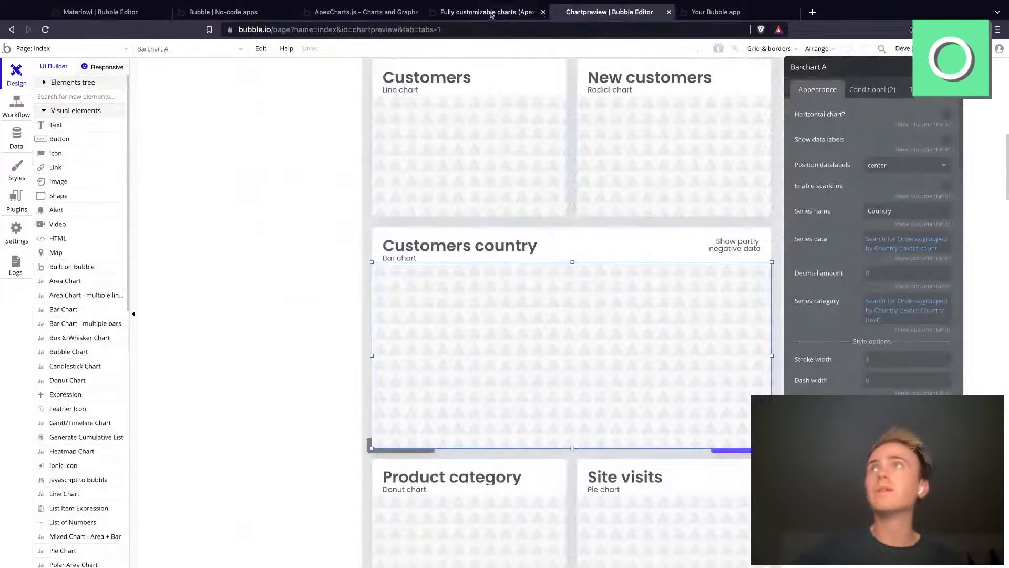
click(103, 11)
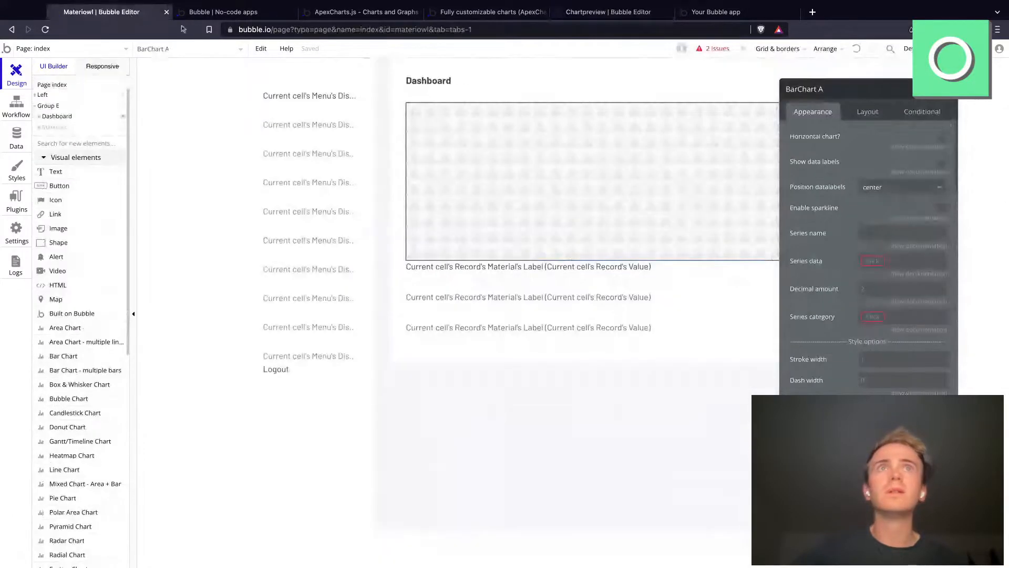
click(881, 238)
text(Month)
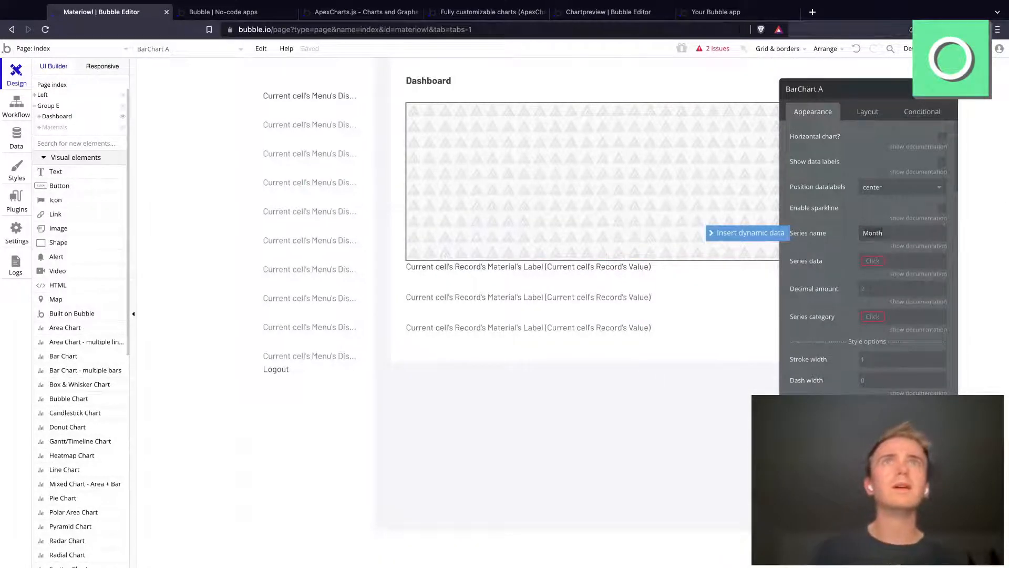
Step: Set the bar chart's series data to a search for things of type Record
click(877, 262)
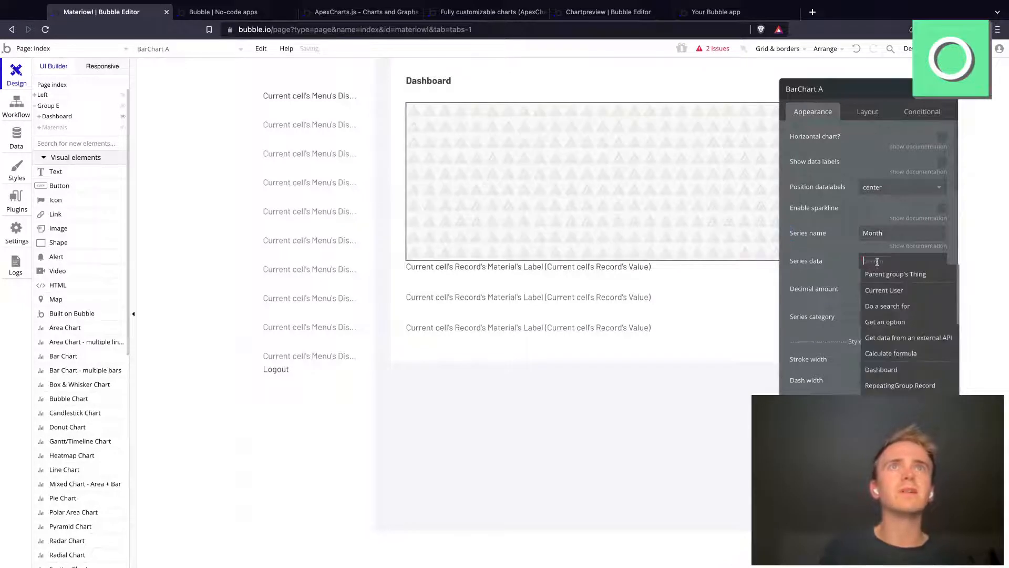
click(893, 306)
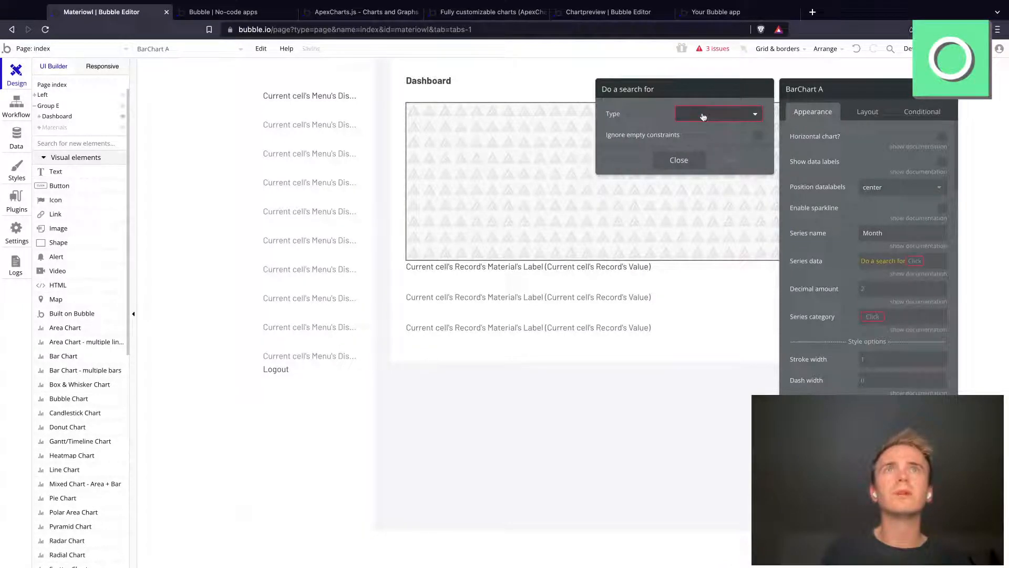
click(703, 116)
click(695, 159)
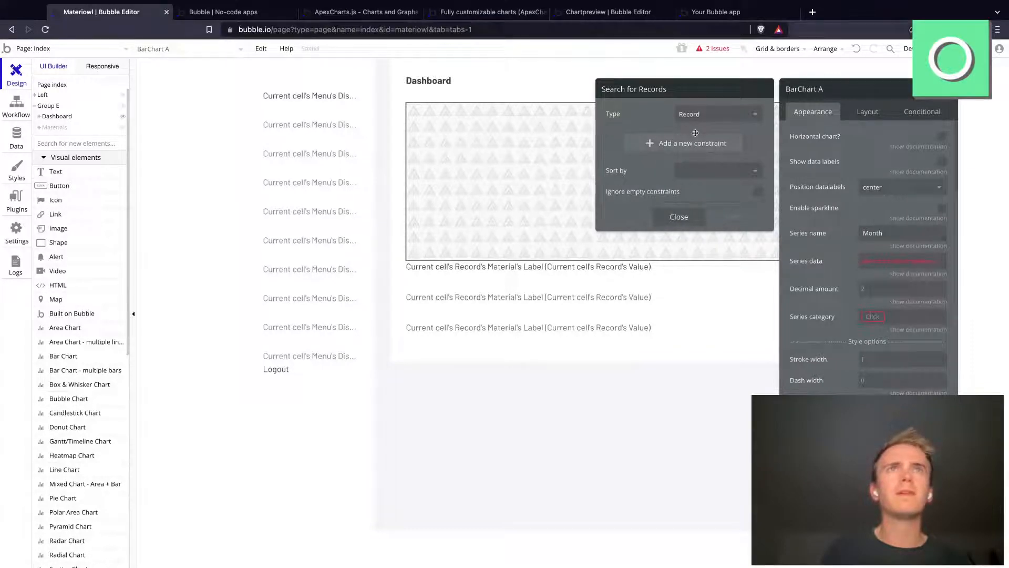
Step: Group the series data's record search by Manual date, using Month grouping with an interval of 1
click(904, 265)
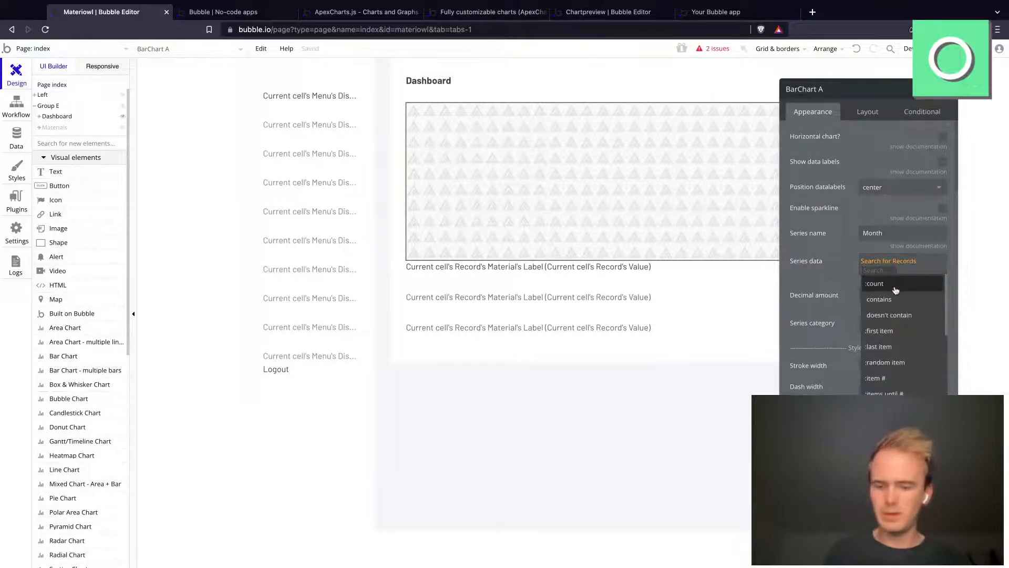
text(grou)
click(883, 284)
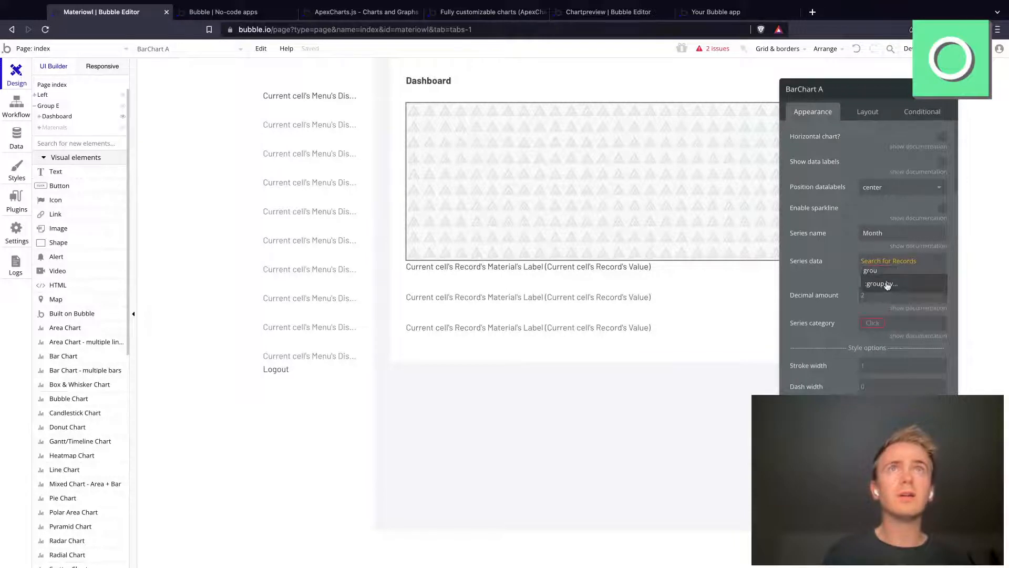
click(688, 116)
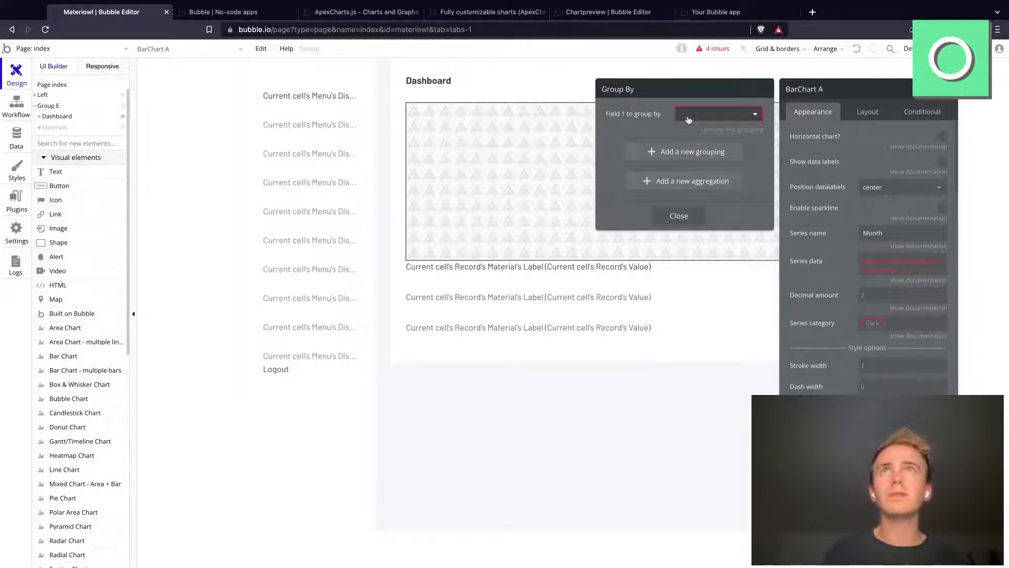
click(696, 131)
click(694, 141)
click(689, 184)
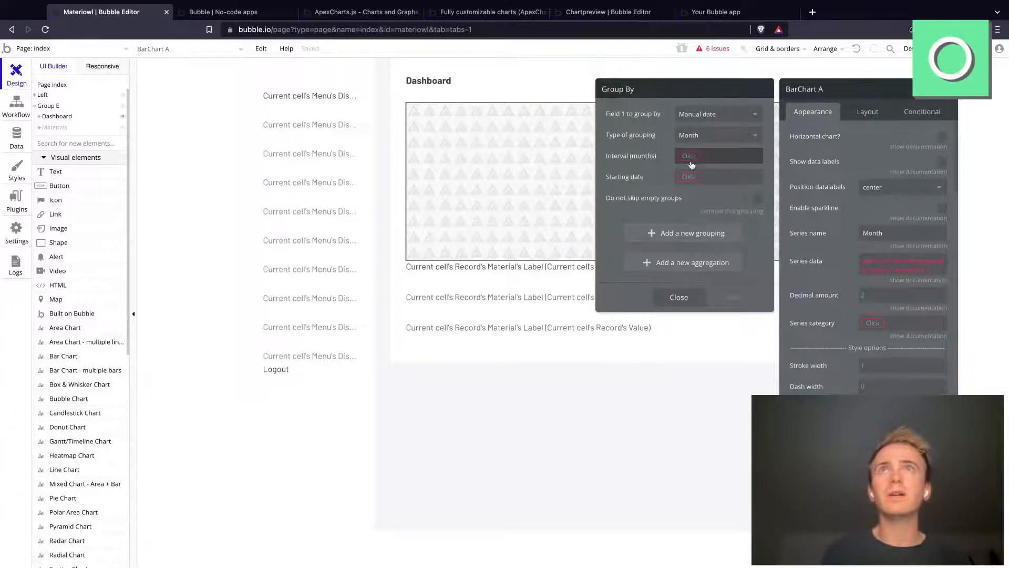
click(690, 158)
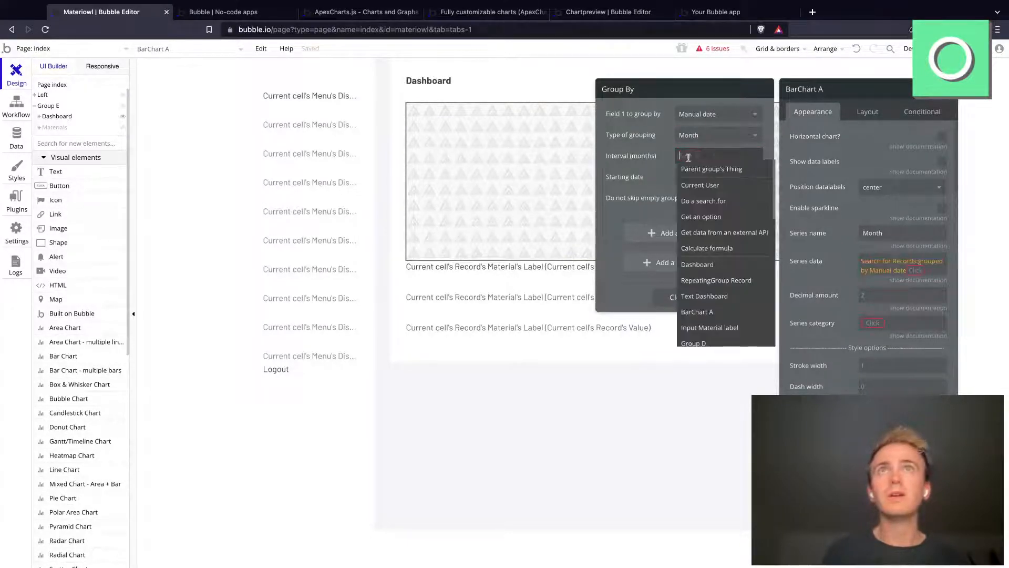
text(1)
Step: Set the grouping's starting date to Current date/time +(months): -3 and return to the series data expression
click(688, 178)
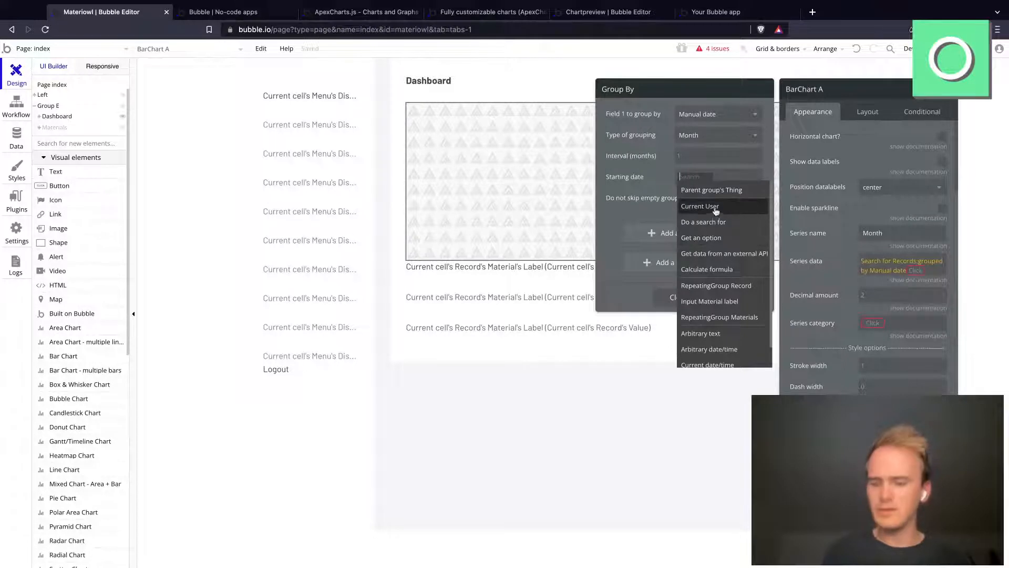
text(durr)
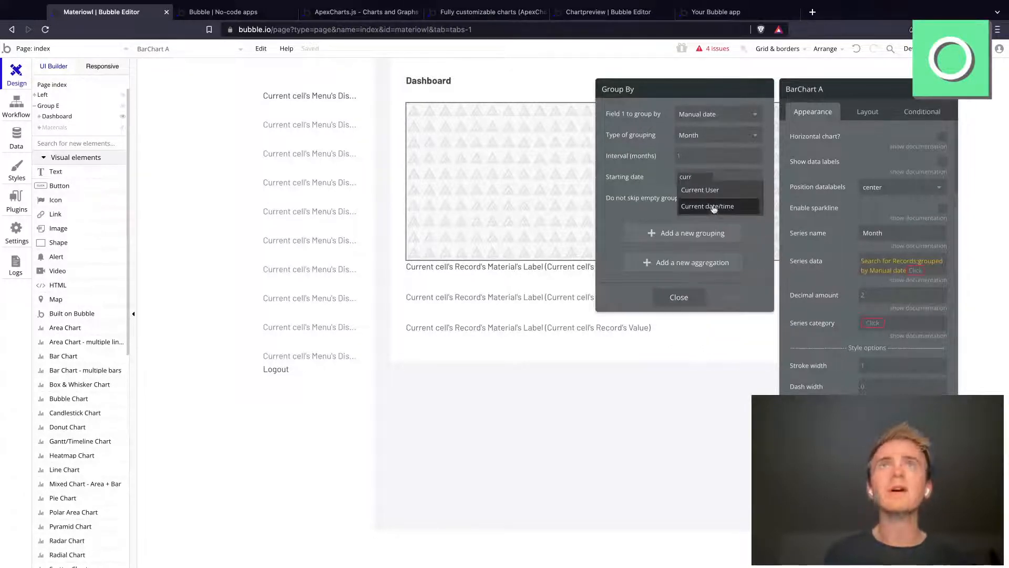
click(713, 209)
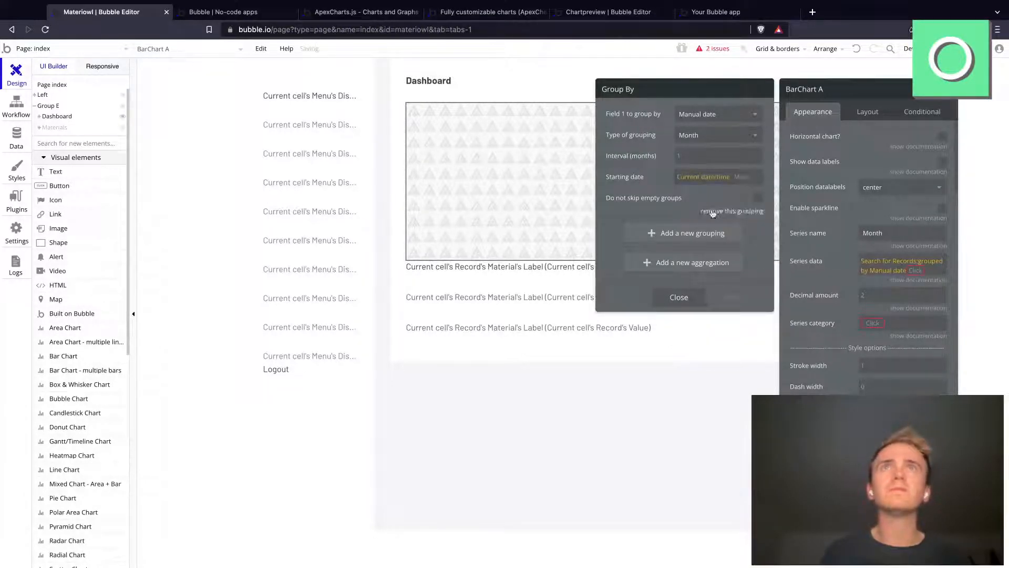
click(746, 176)
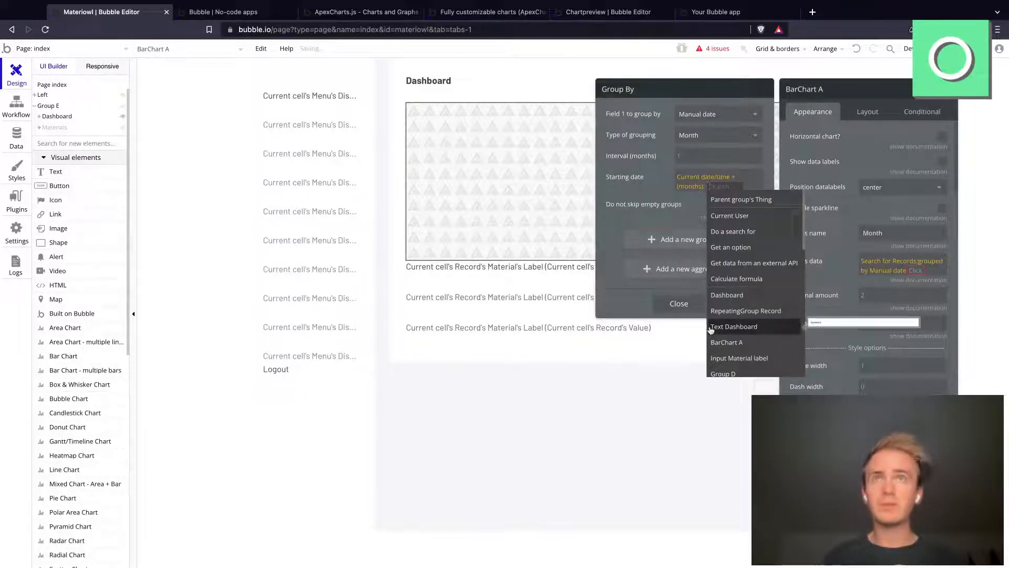
text(-3)
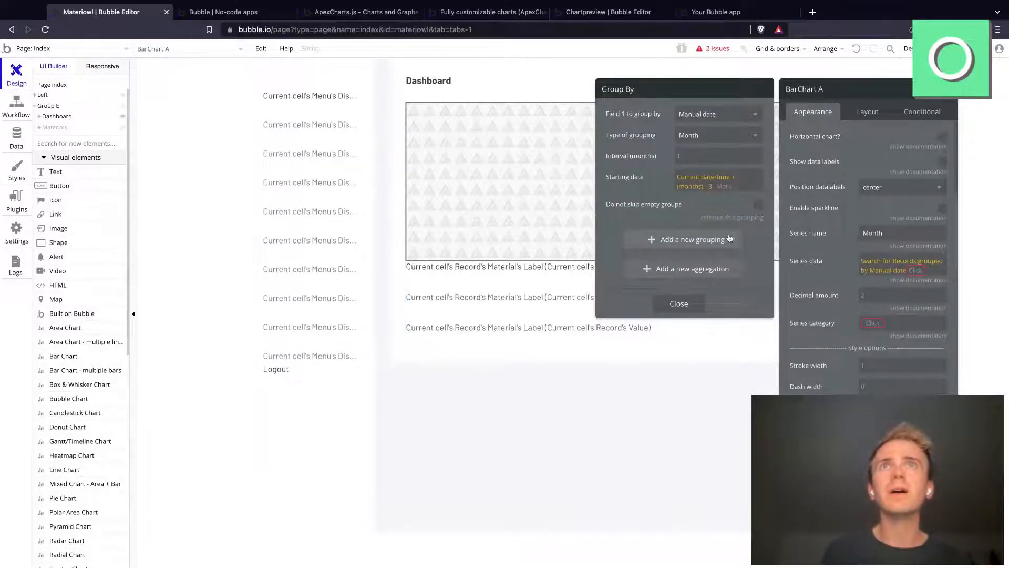
click(921, 276)
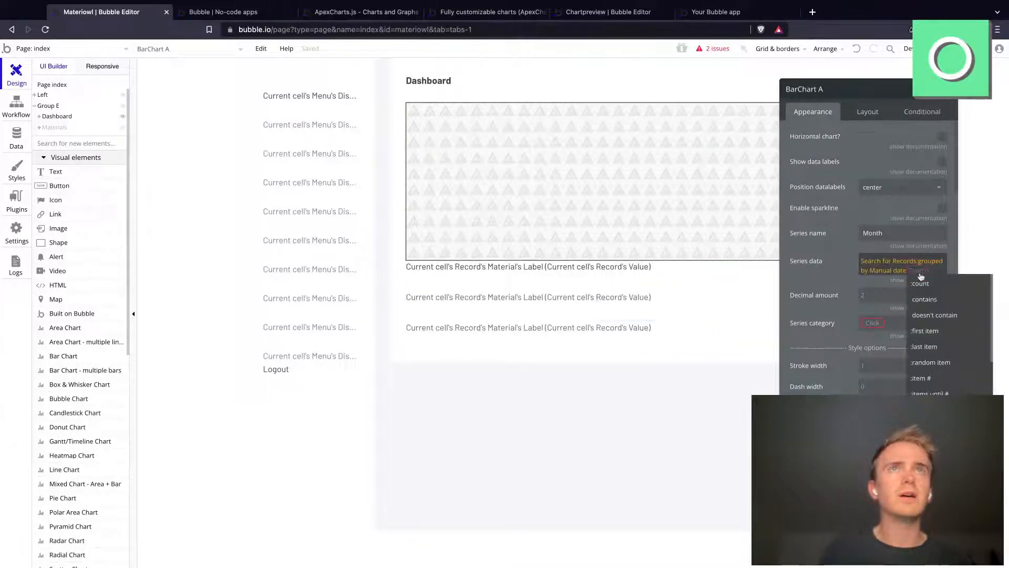
Step: Try to append the :format as text operator to the grouped record search in the bar chart's series data
click(821, 277)
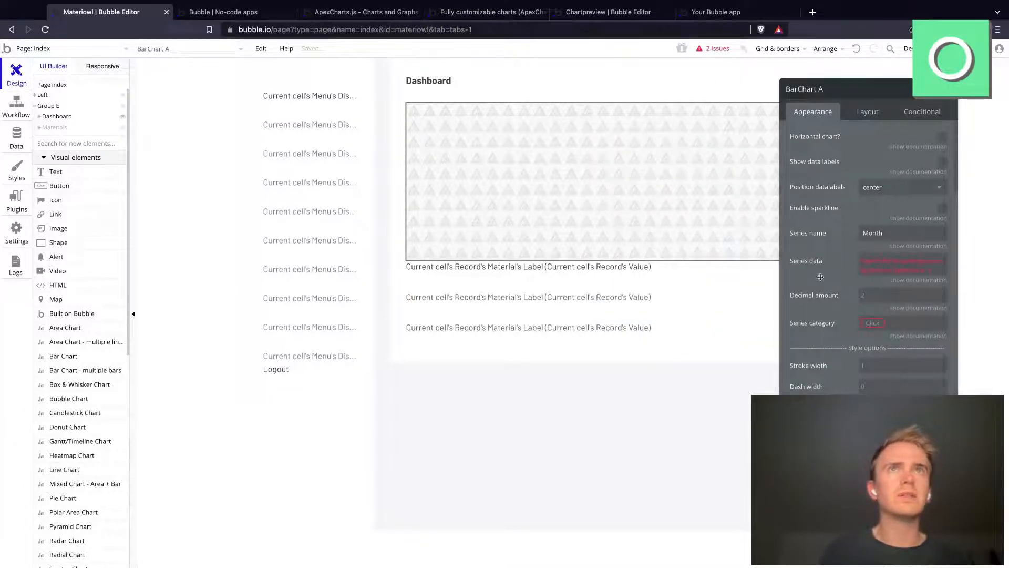
click(921, 280)
click(917, 271)
text(form)
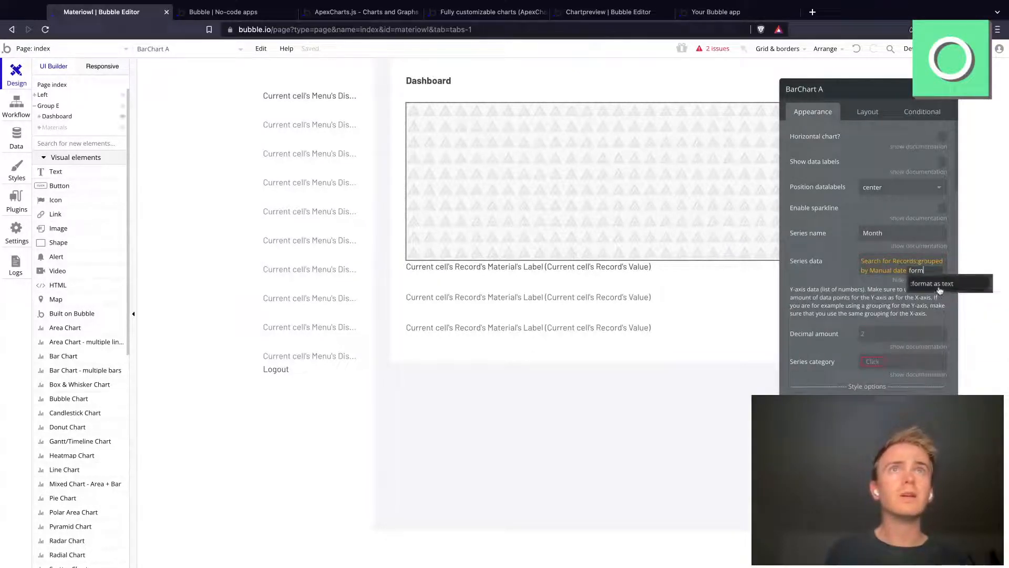
click(937, 285)
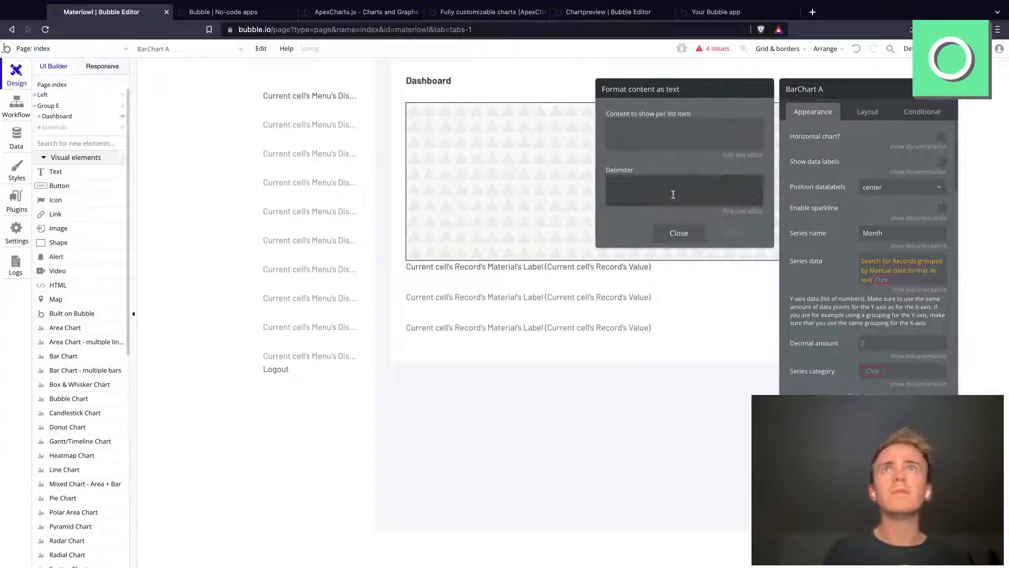
click(678, 240)
click(871, 281)
click(871, 282)
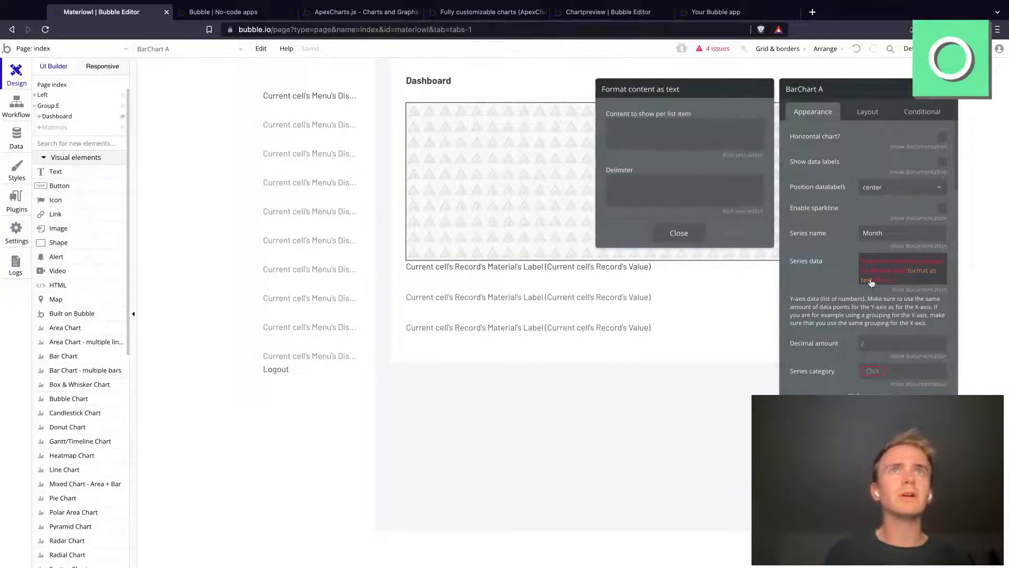
click(889, 284)
key(BackSpace)
key(BackSpace)
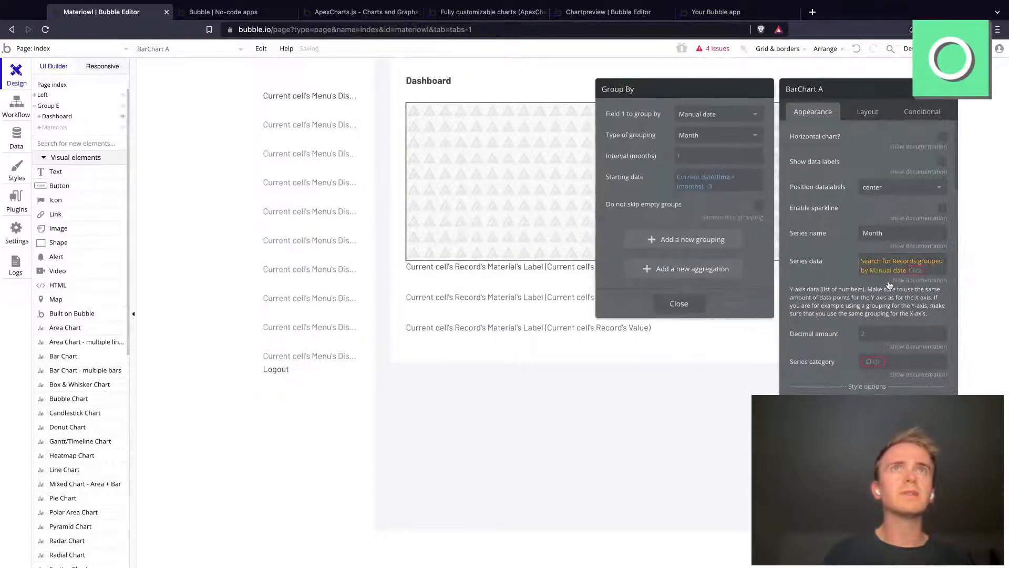
Step: Try to extend the series data's grouped record search with each item's Manual date
click(925, 272)
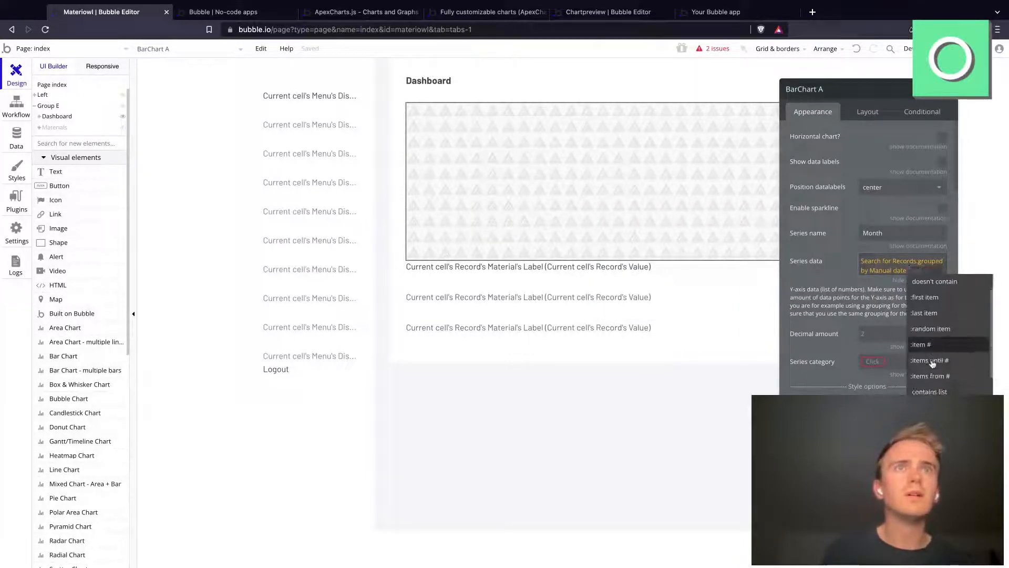
scroll(932, 364, down, 2)
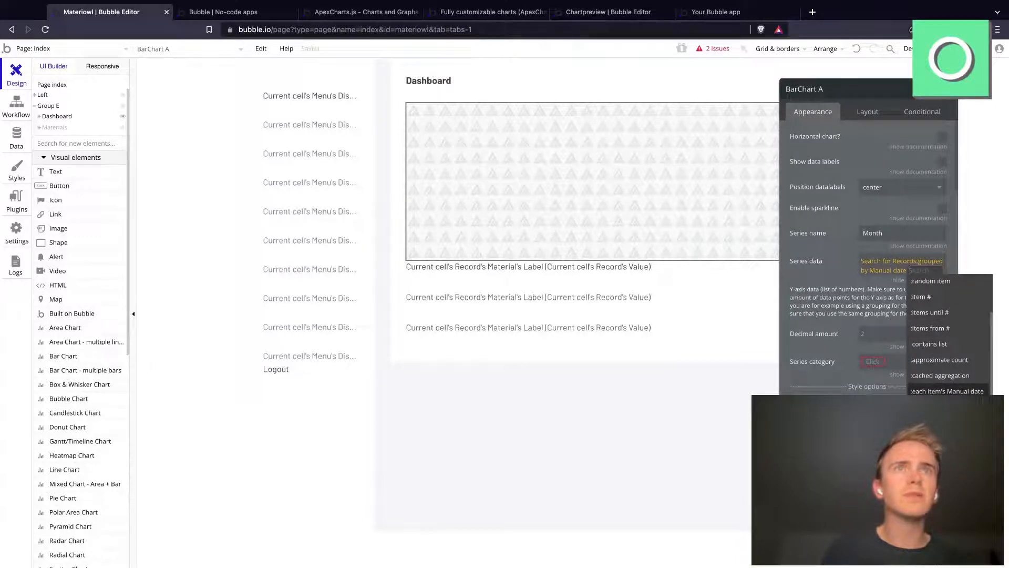
scroll(942, 382, down, 4)
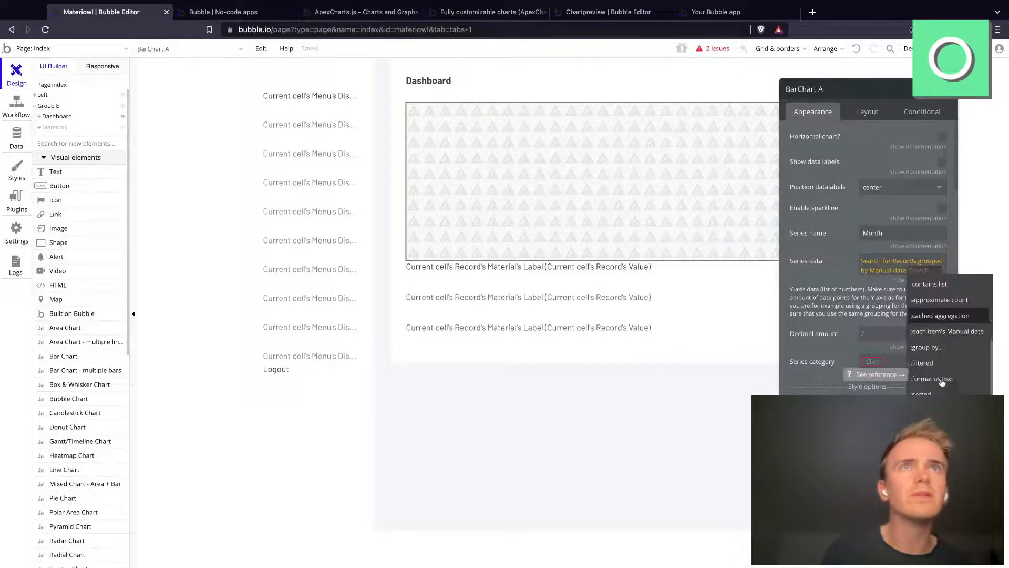
scroll(942, 377, up, 5)
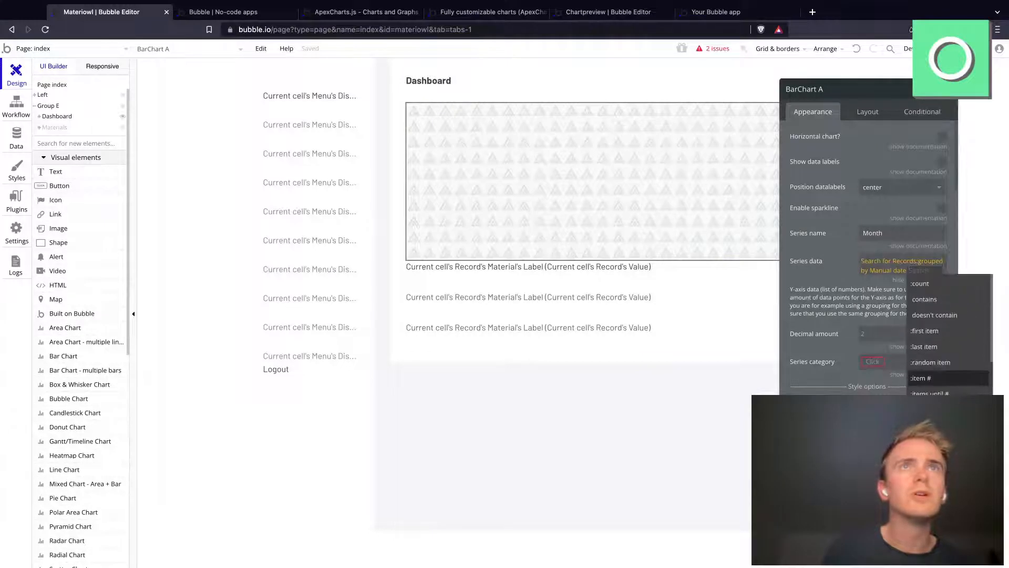
scroll(942, 378, down, 2)
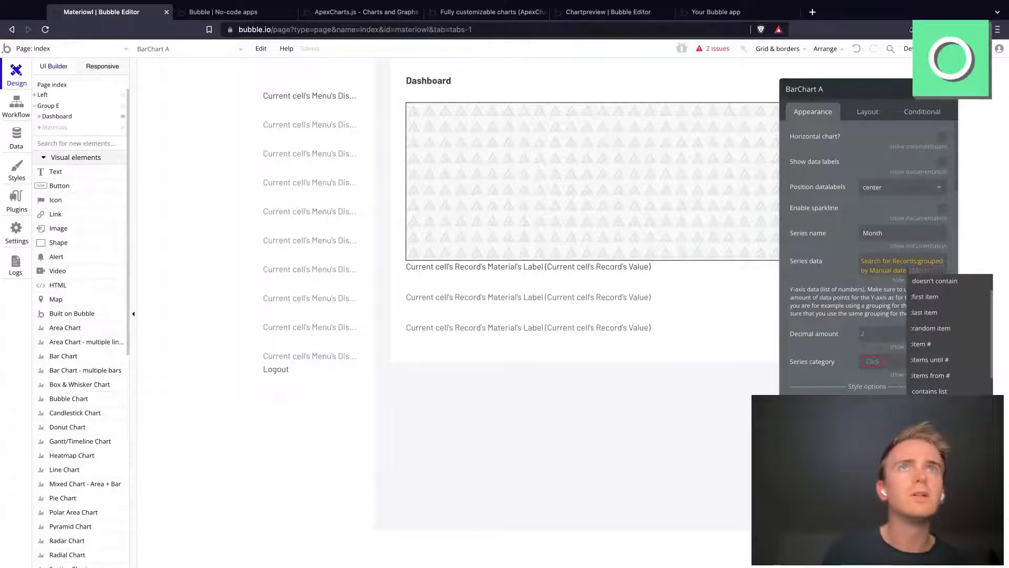
click(941, 421)
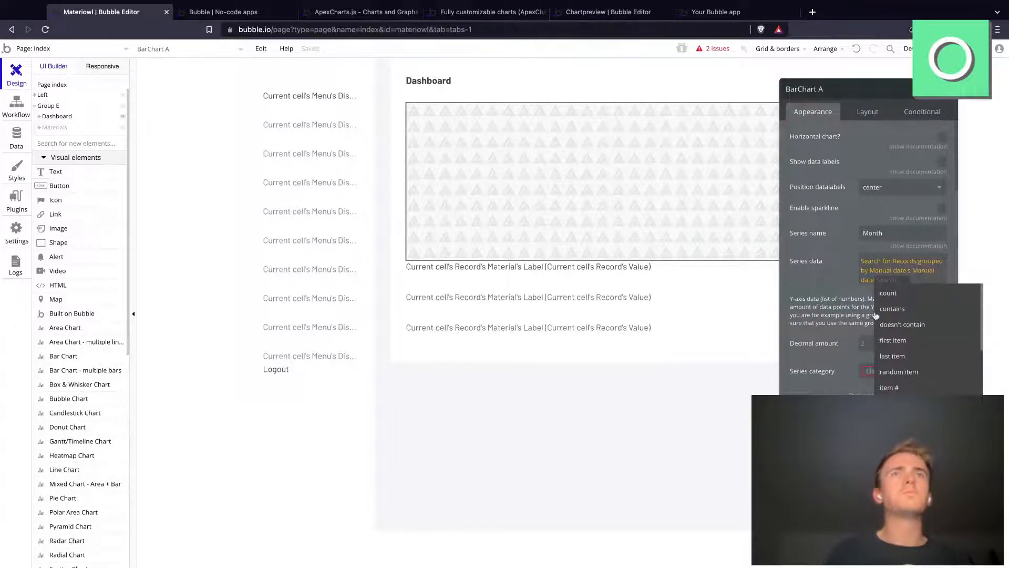
click(829, 275)
click(876, 281)
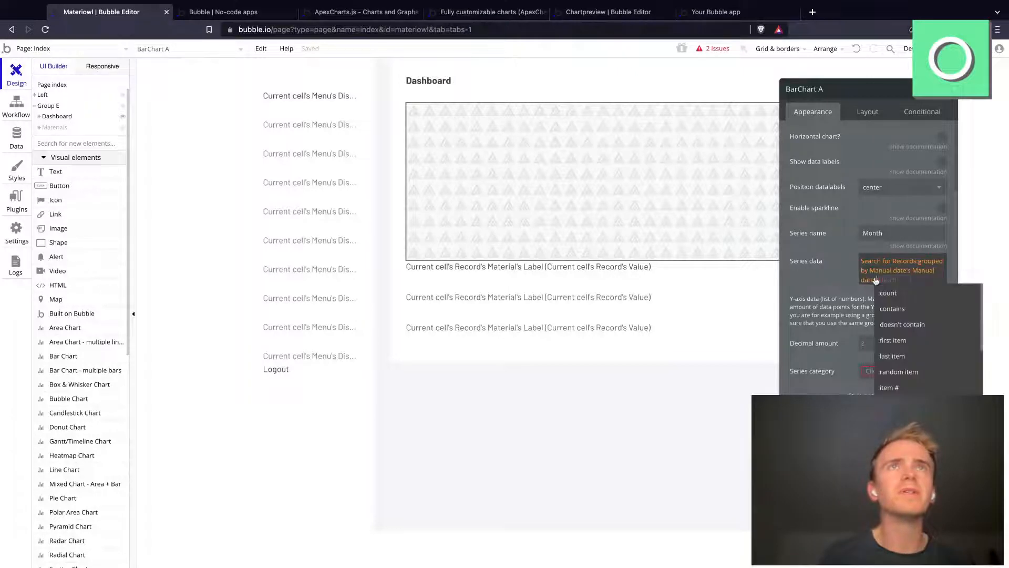
key(BackSpace)
click(828, 282)
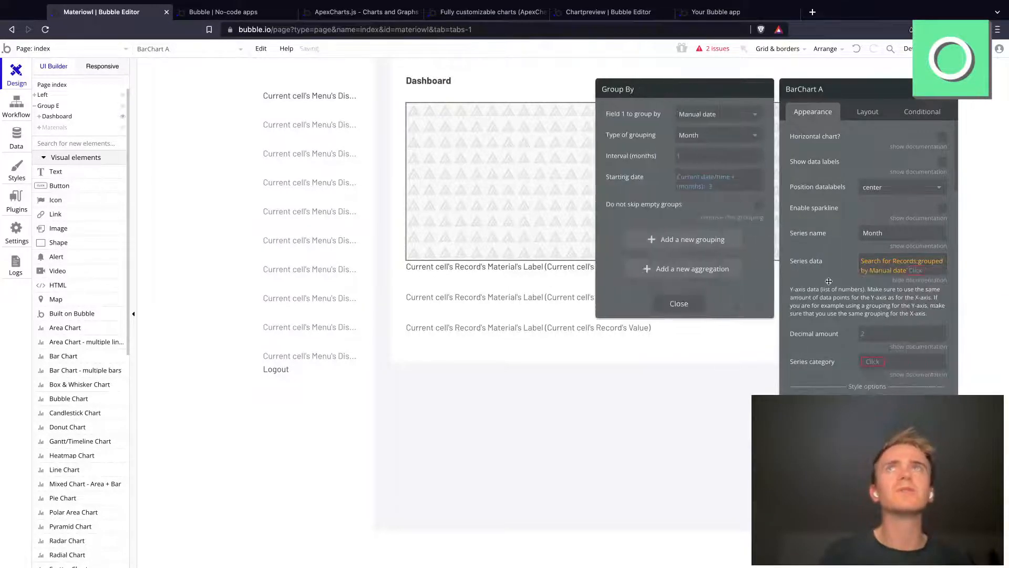
click(827, 282)
Step: Switch to the live chart preview page and look through its demo charts for a comparable date-grouped example
click(583, 18)
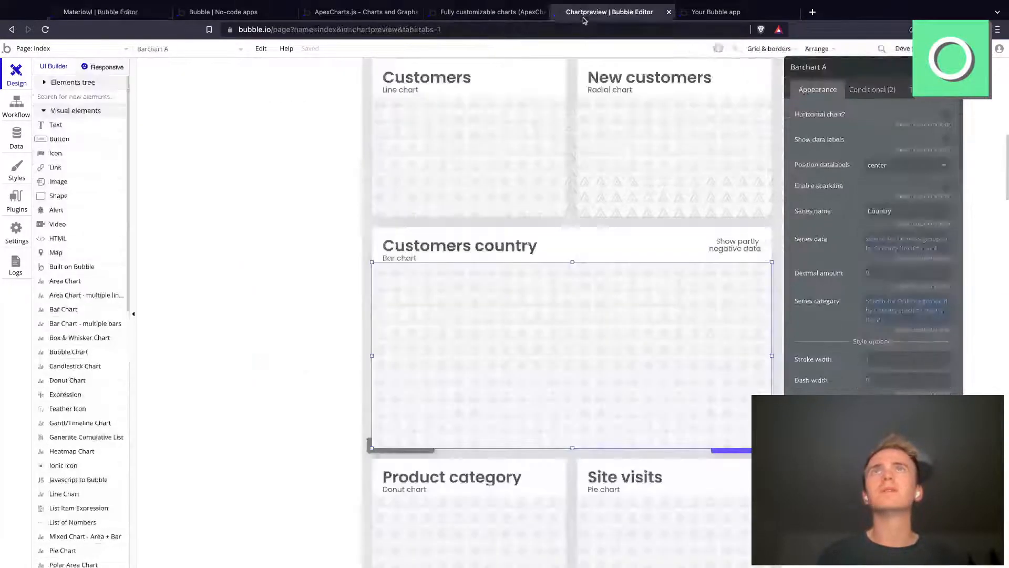
click(514, 11)
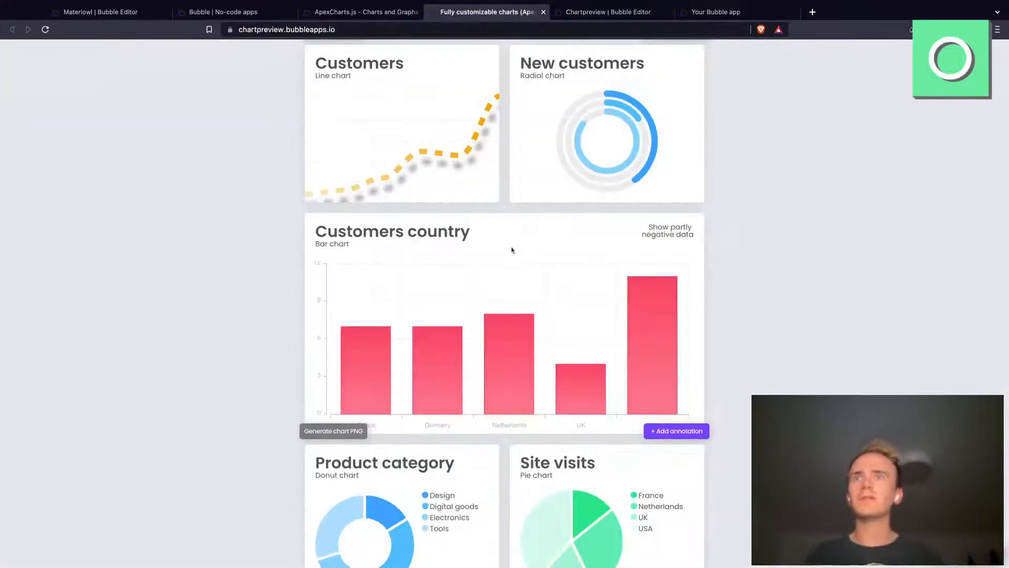
scroll(511, 247, down, 10)
scroll(512, 250, down, 16)
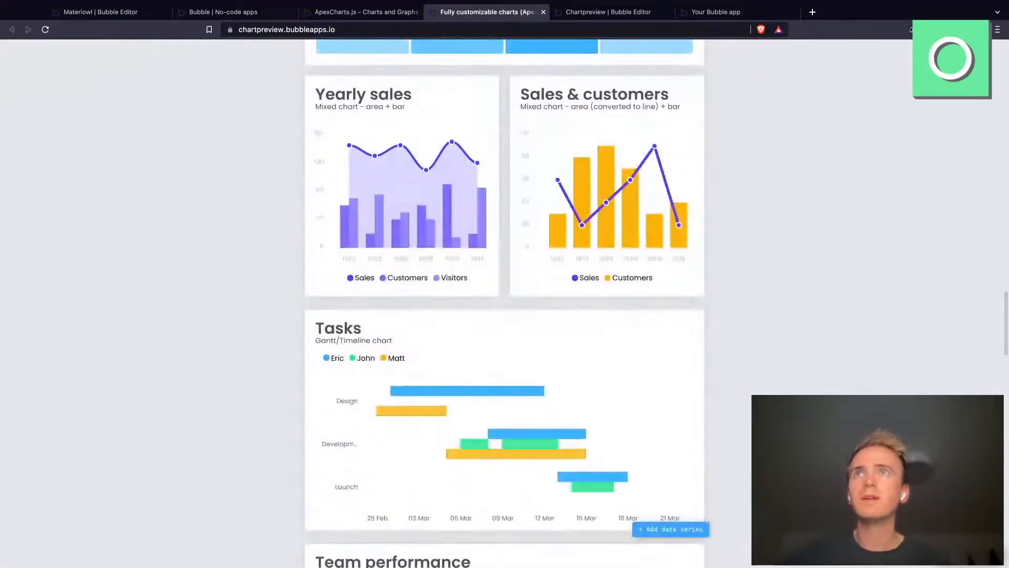
scroll(505, 303, up, 1)
scroll(505, 302, down, 5)
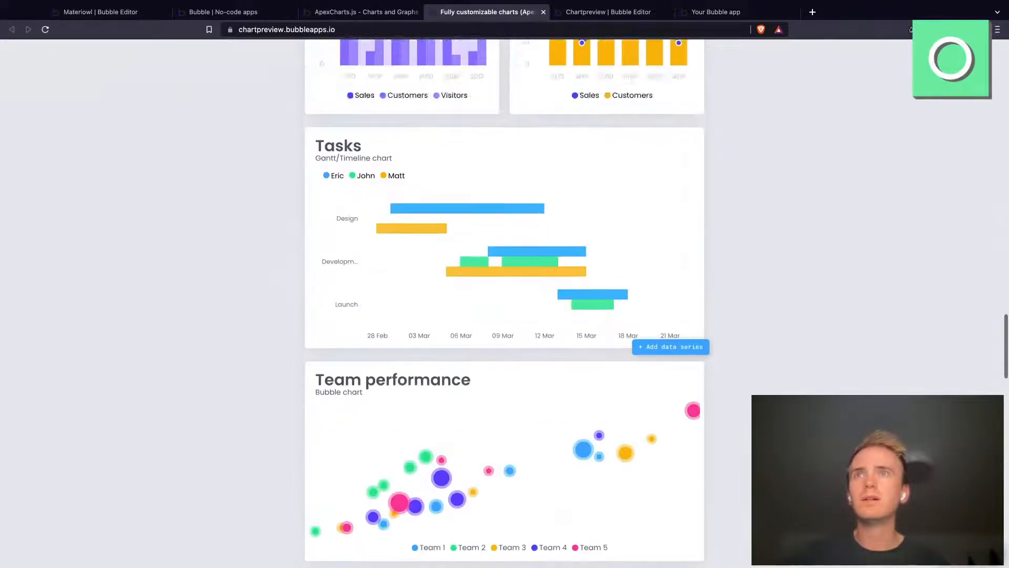
scroll(505, 303, down, 10)
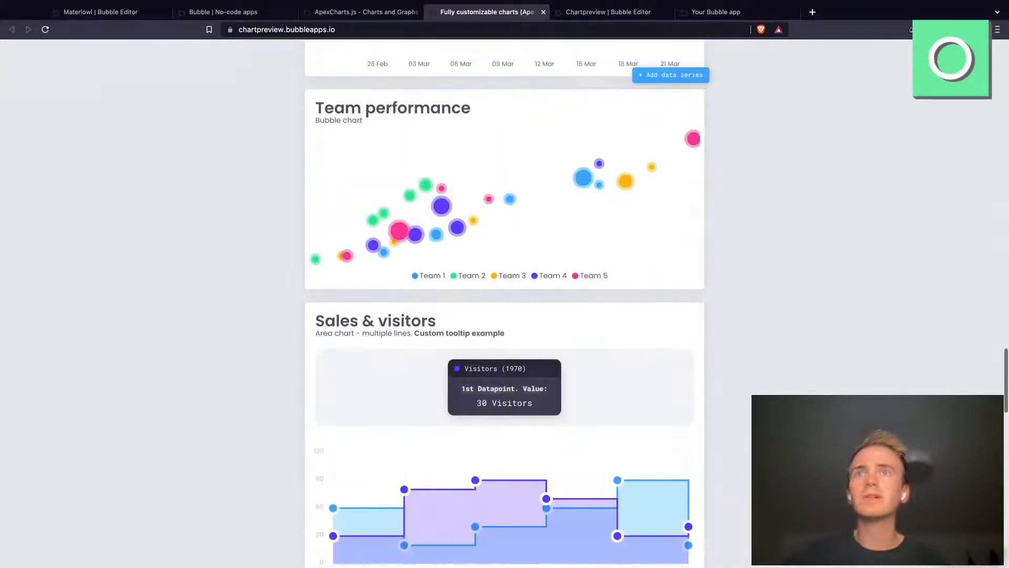
scroll(505, 303, up, 14)
scroll(504, 303, up, 20)
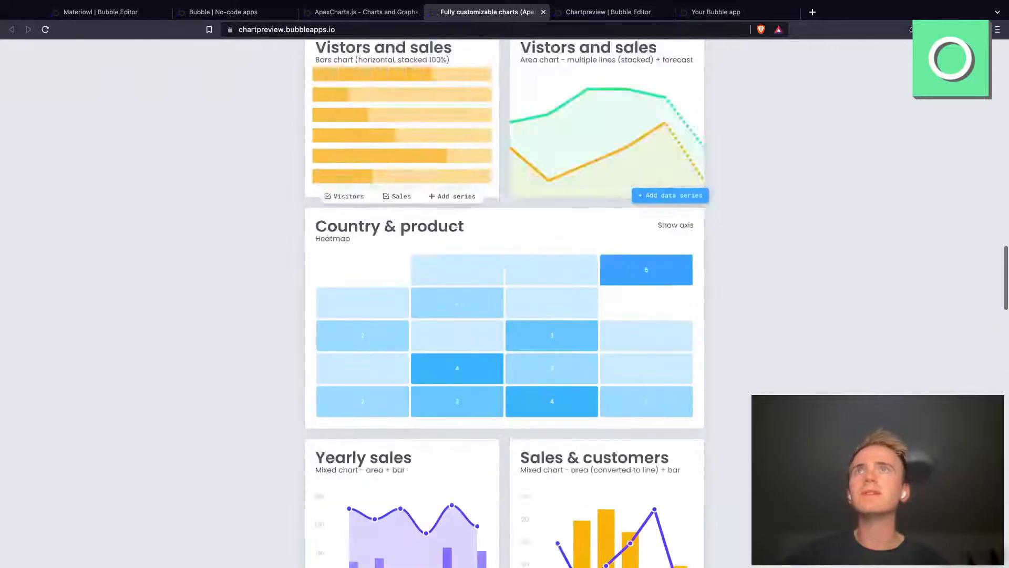
scroll(599, 304, up, 3)
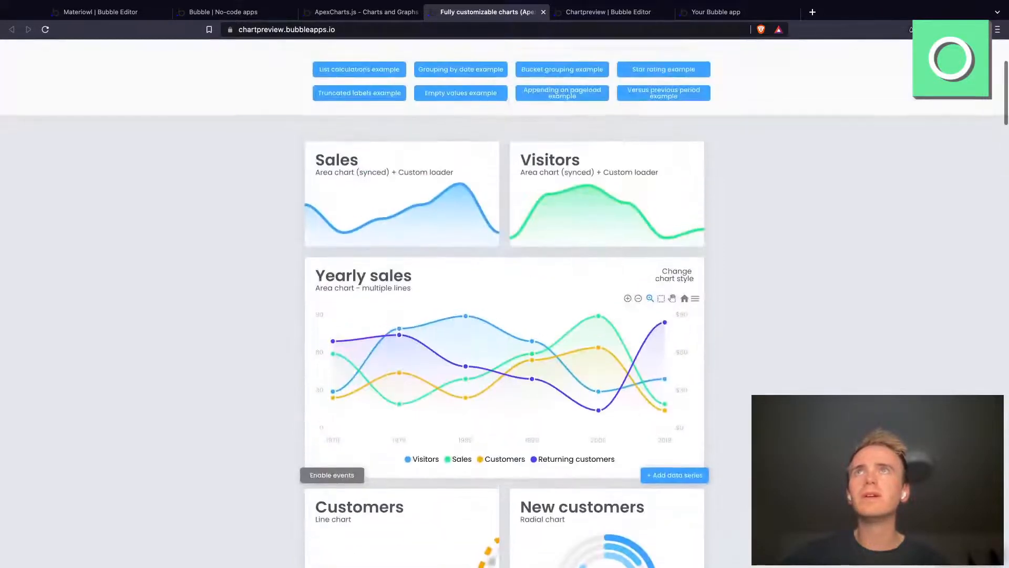
scroll(600, 304, down, 4)
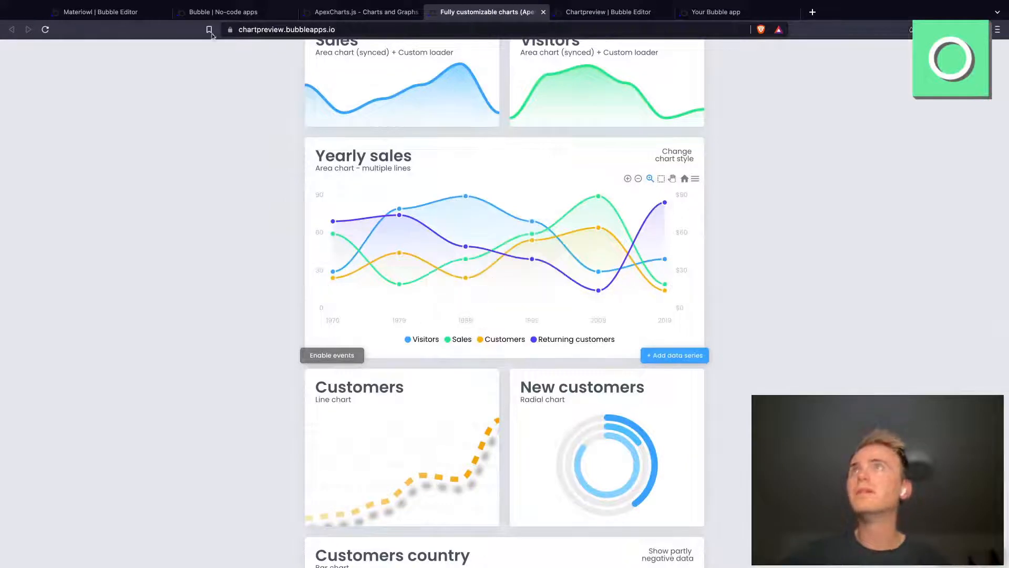
Step: Return to the Materiowl editor and review the series data's grouping settings and the operators available after the grouping
click(100, 11)
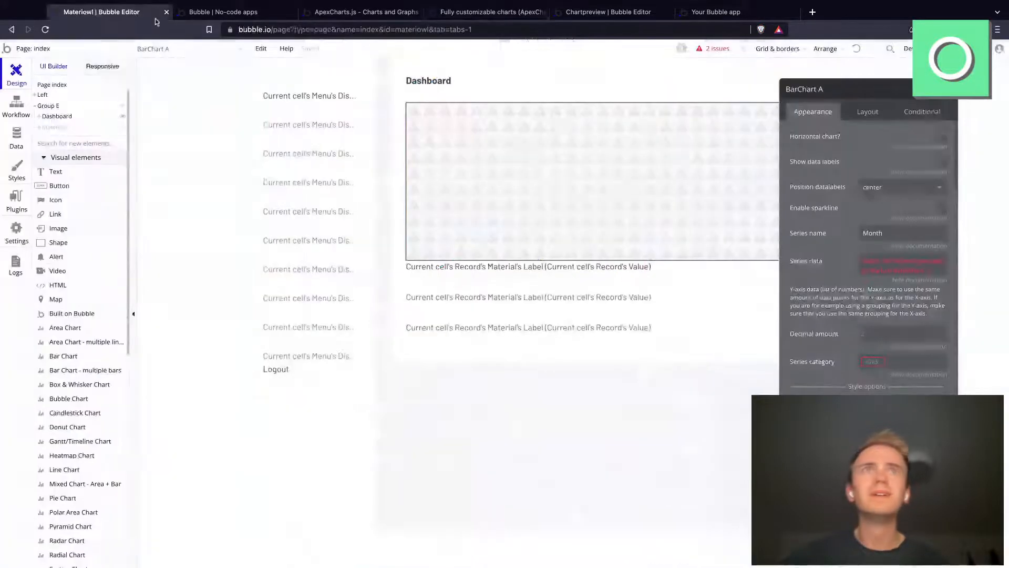
click(892, 267)
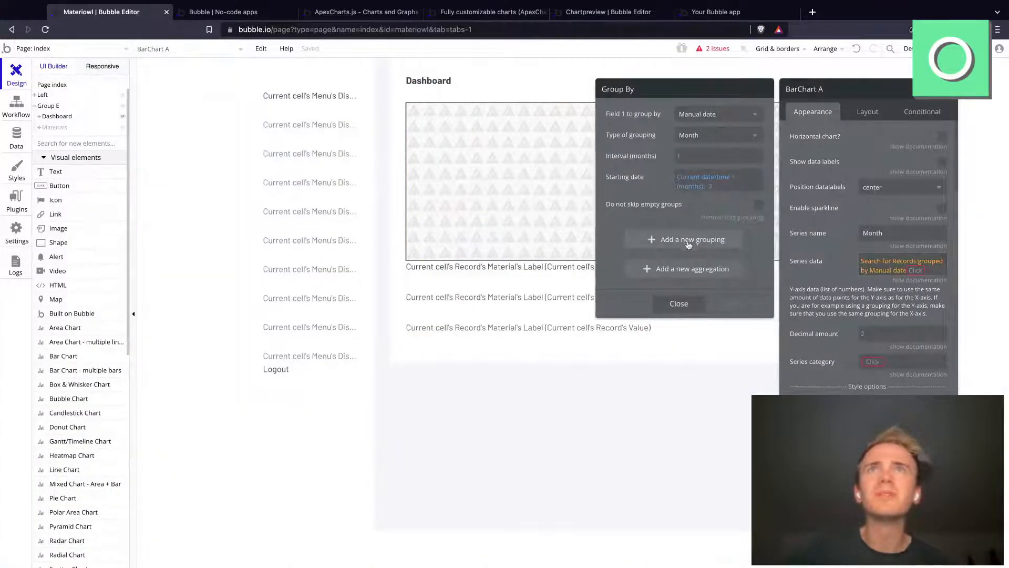
click(909, 270)
scroll(940, 347, down, 3)
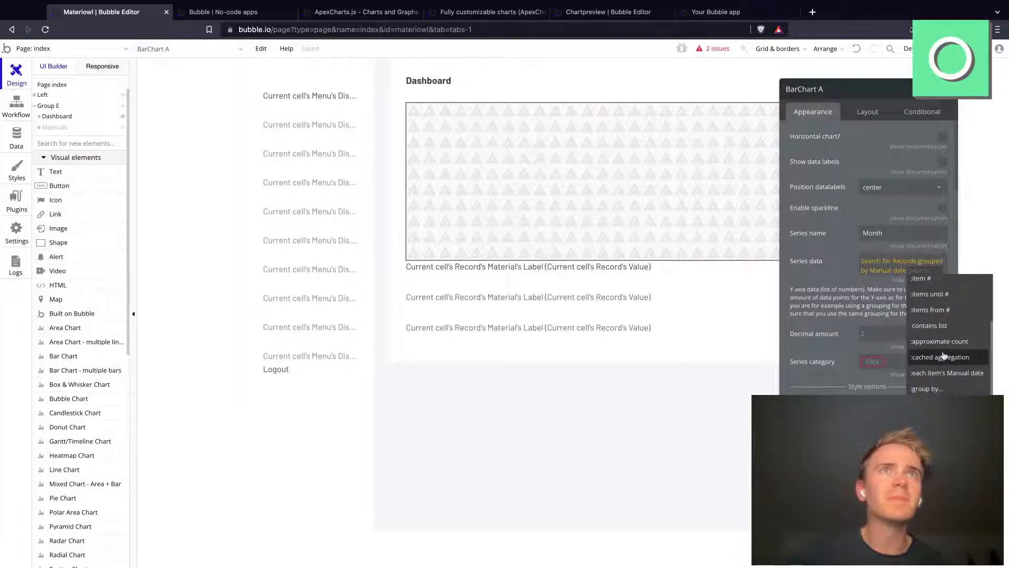
click(891, 271)
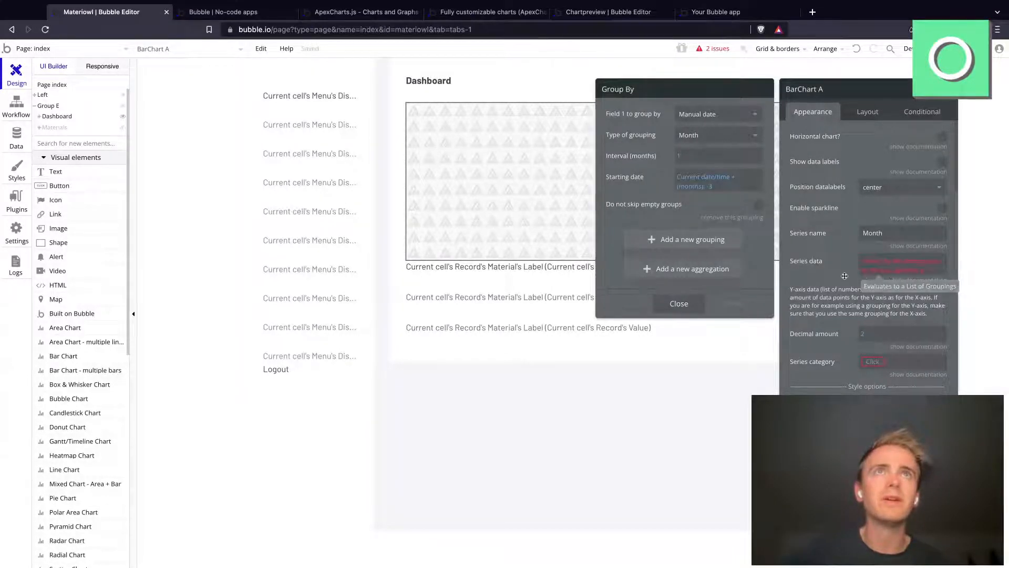
Step: Try to add the intersect with operator after the series data's grouped record search
click(920, 270)
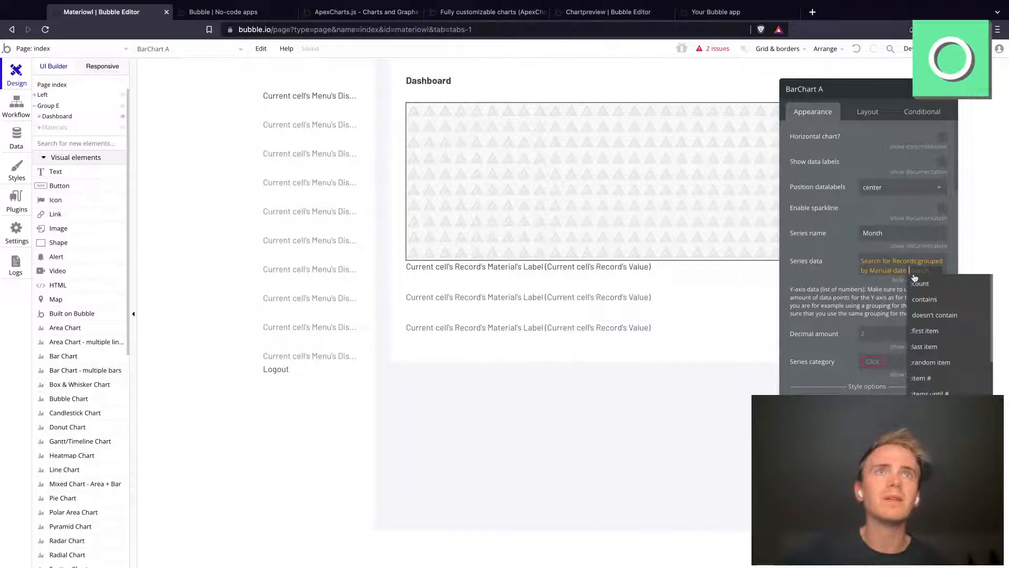
scroll(949, 373, down, 3)
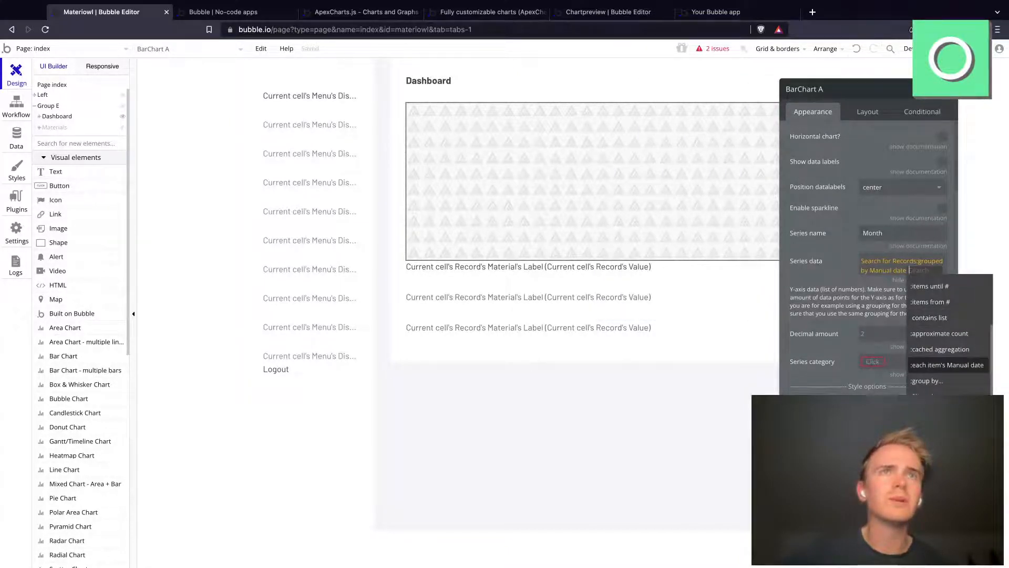
scroll(949, 365, down, 4)
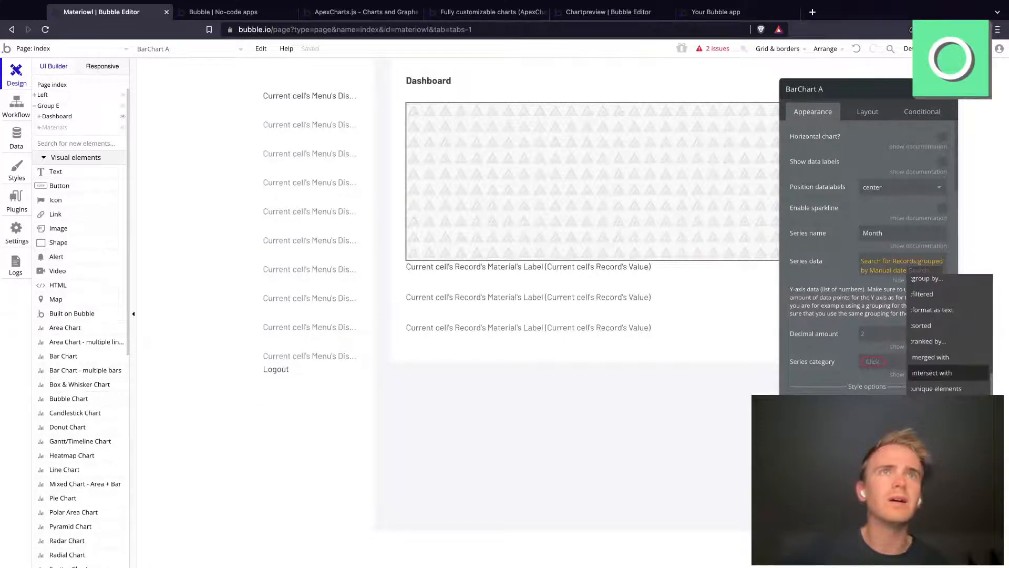
click(932, 373)
click(861, 291)
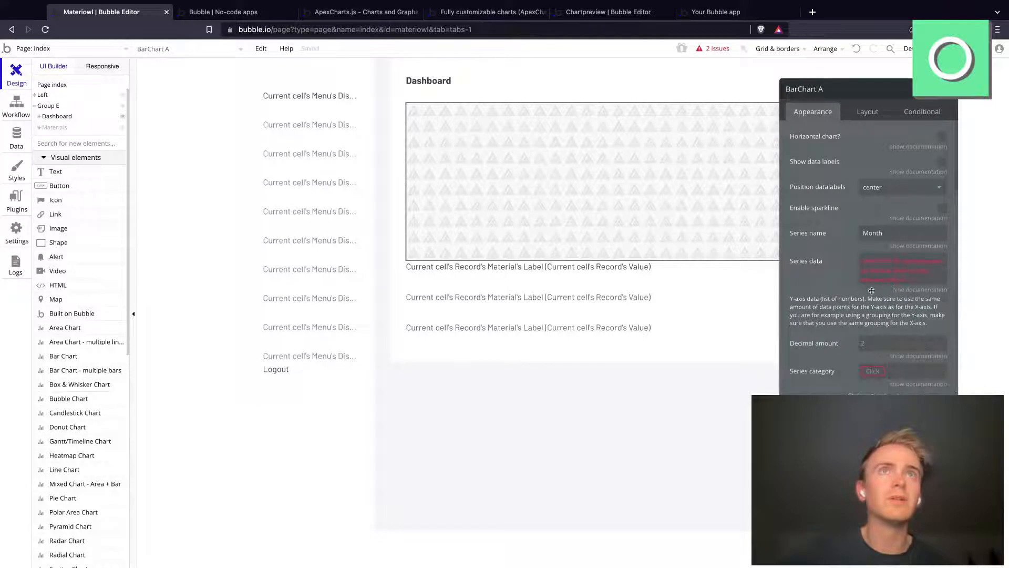
click(895, 284)
key(BackSpace)
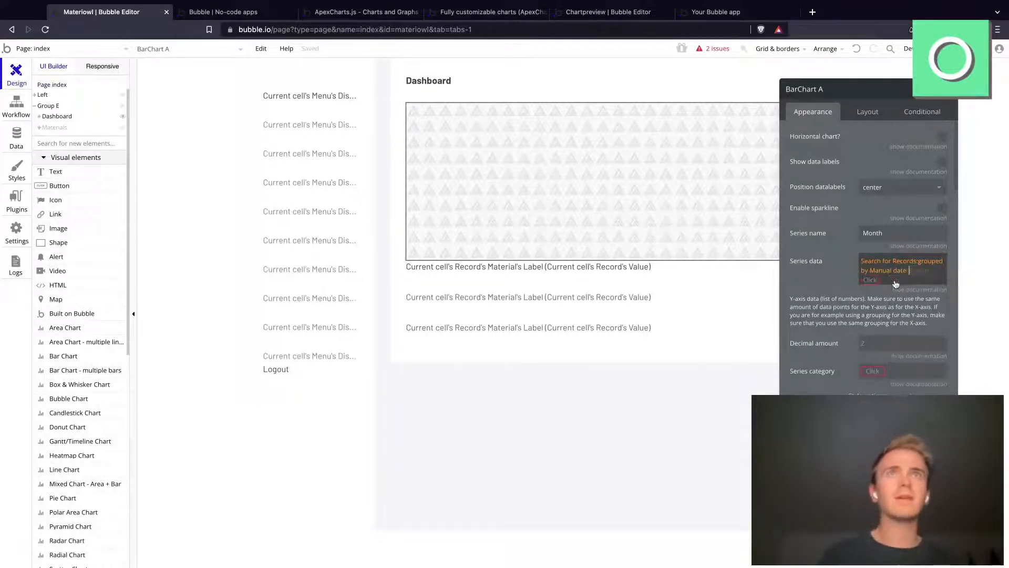
click(900, 272)
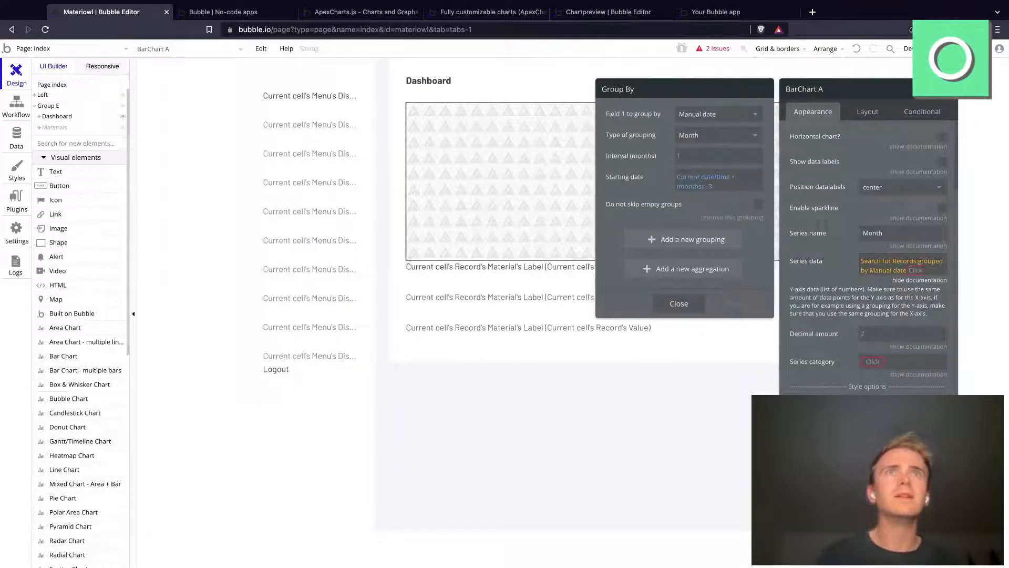
Step: Try to extend the series data's grouped record search with each item's Manual date and a formatted as operator
click(915, 270)
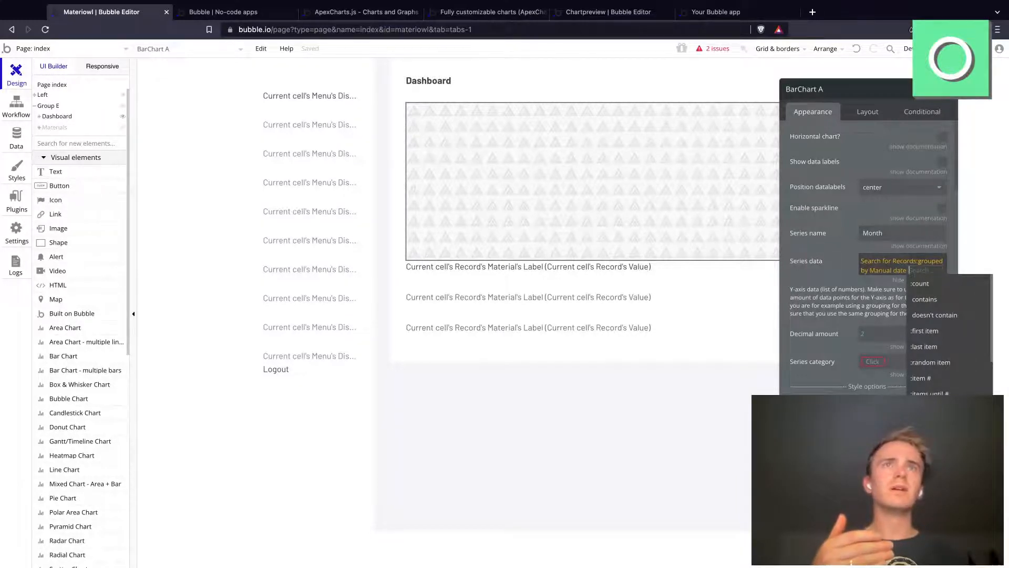
scroll(946, 336, down, 2)
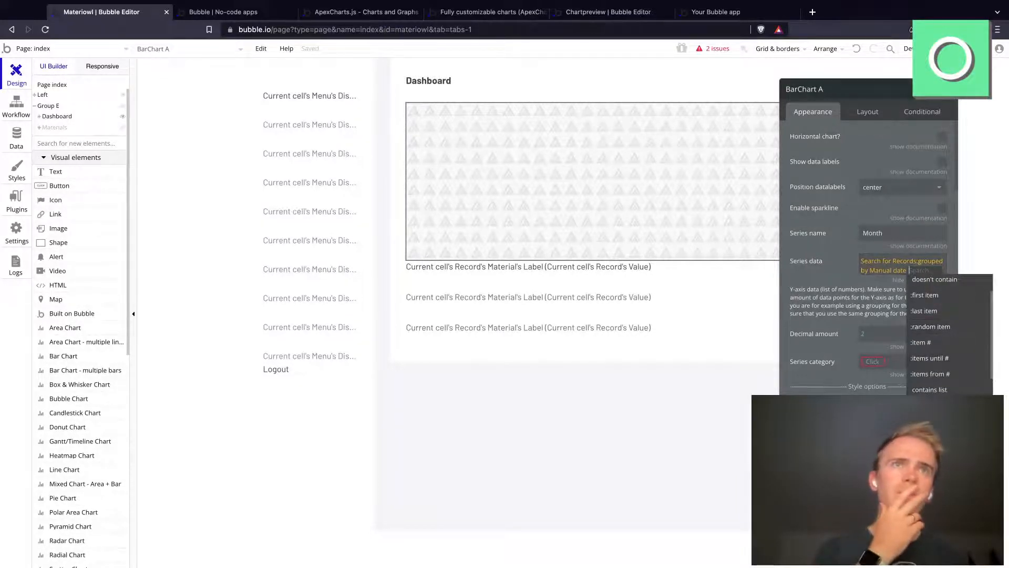
click(938, 415)
scroll(919, 386, down, 3)
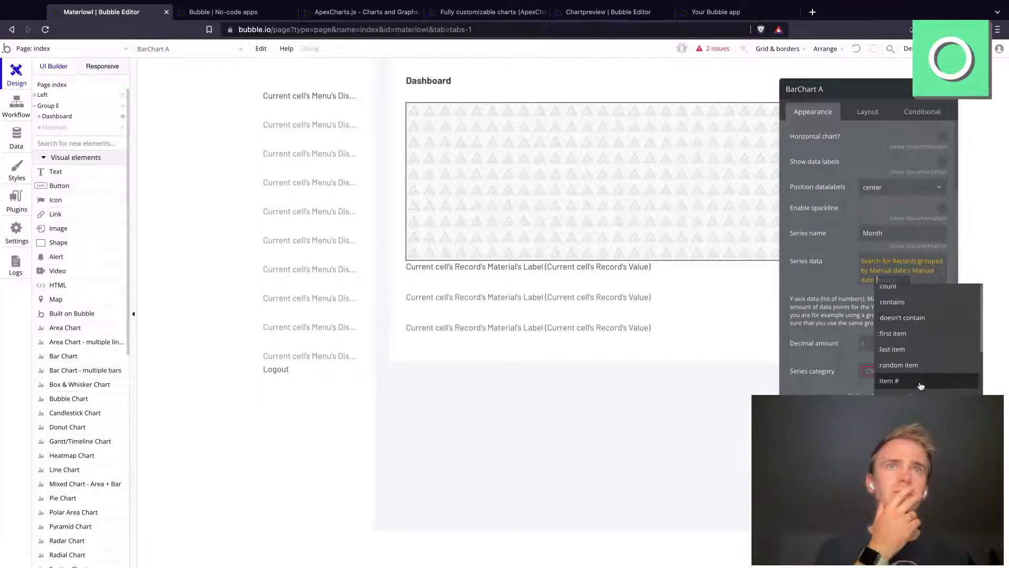
scroll(920, 386, down, 1)
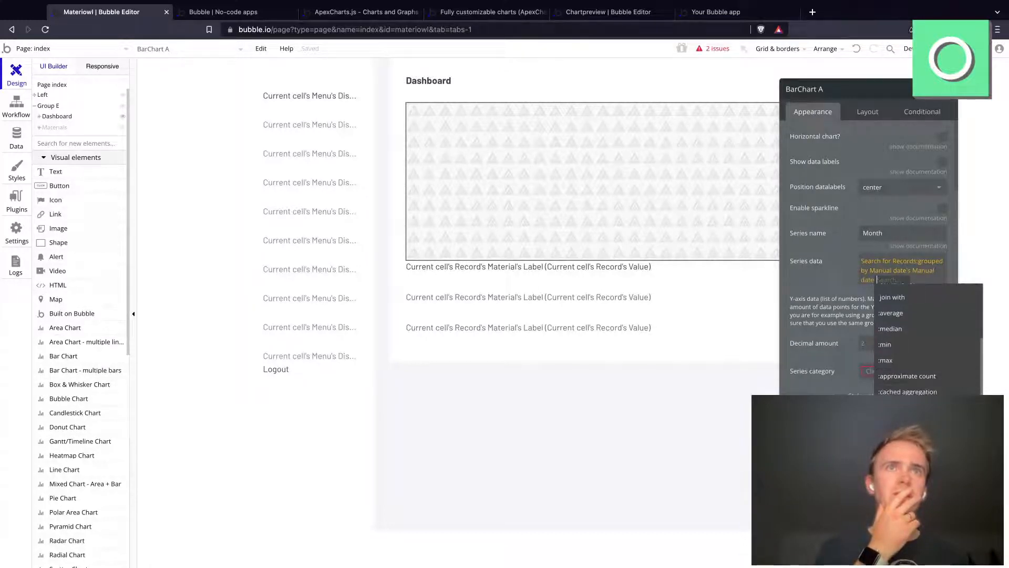
click(912, 408)
click(814, 280)
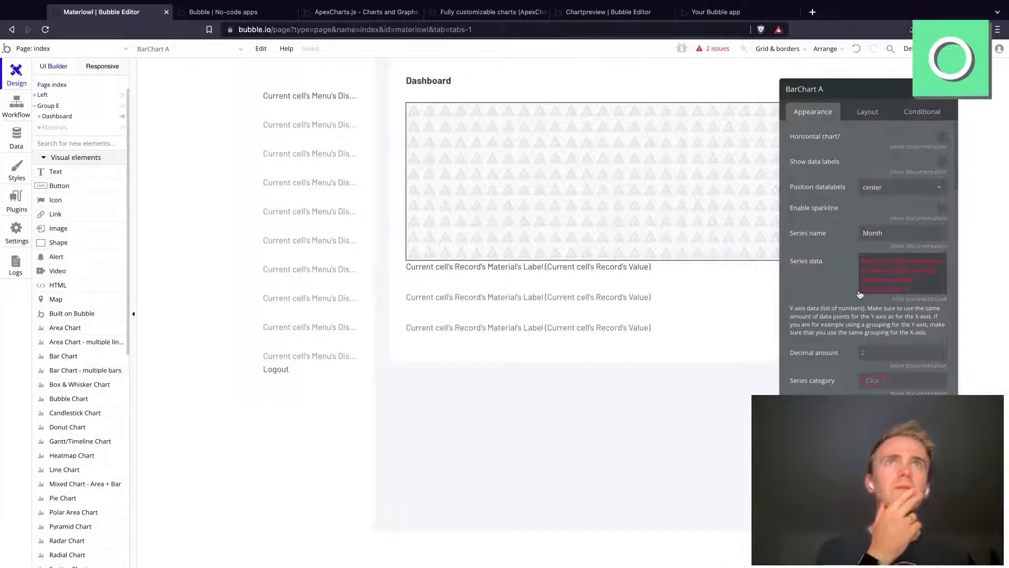
Step: Remove the date formatting and the Manual date field from the end of the series data expression
click(897, 297)
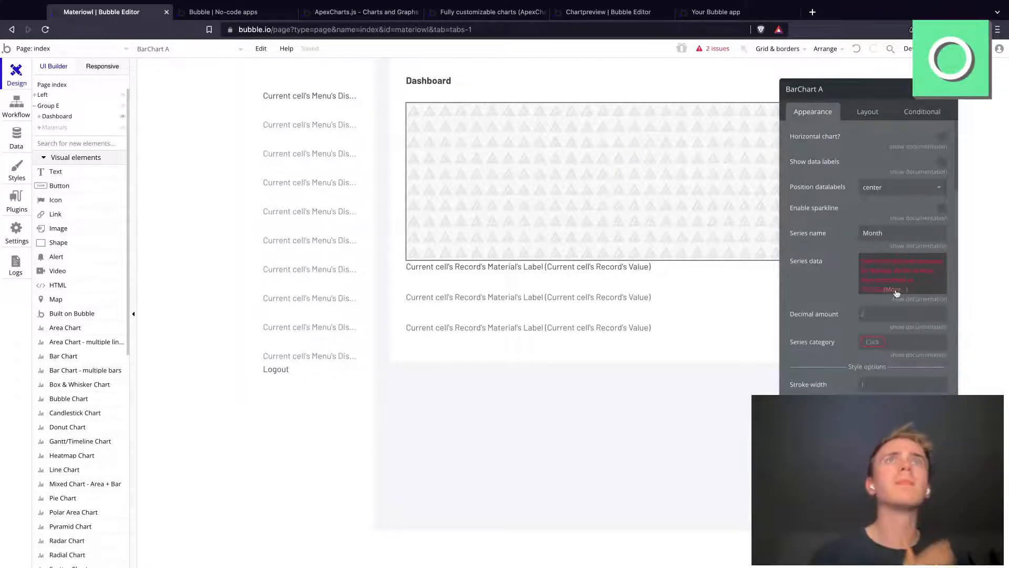
click(898, 296)
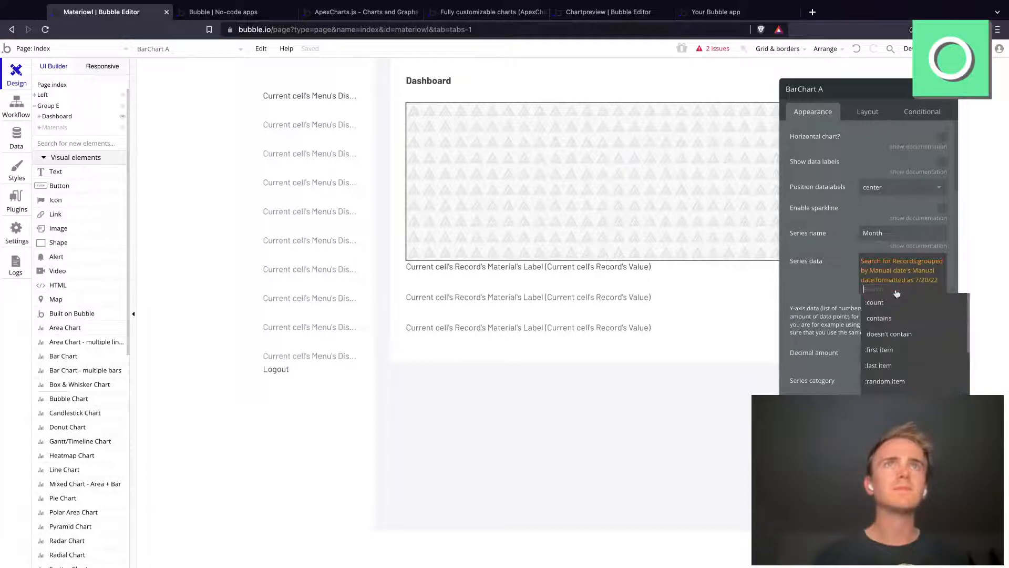
click(897, 294)
click(880, 296)
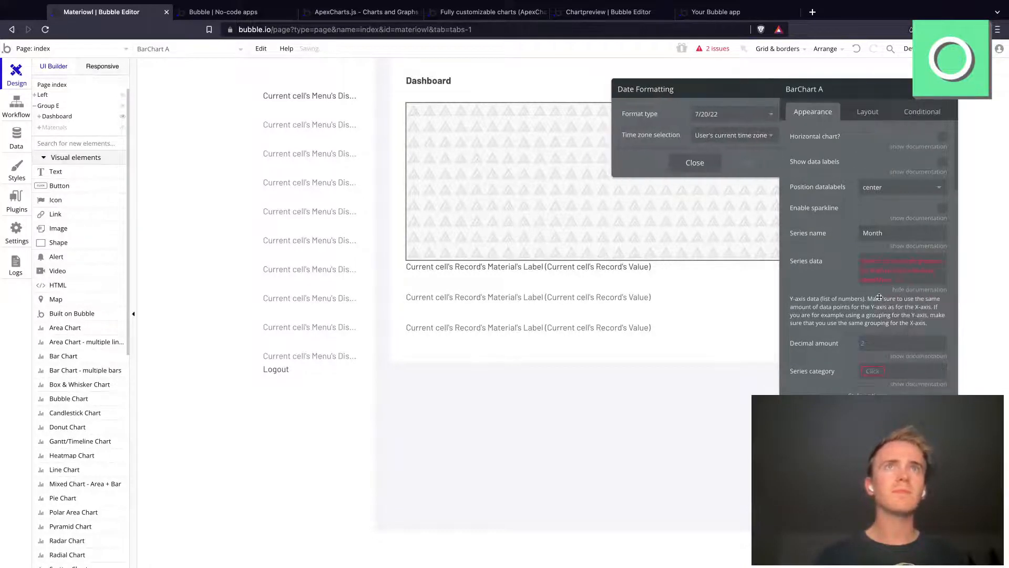
click(887, 287)
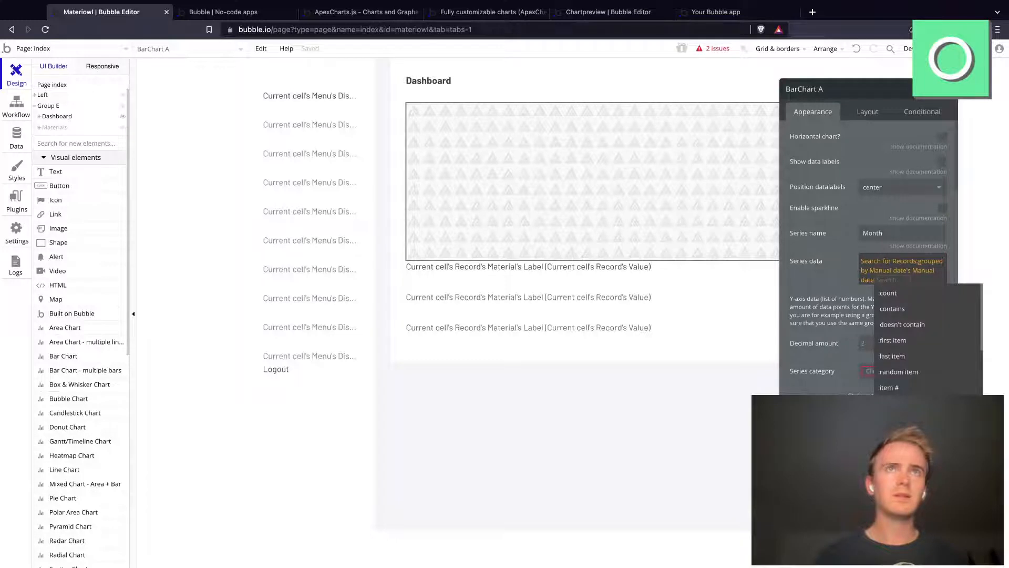
key(BackSpace)
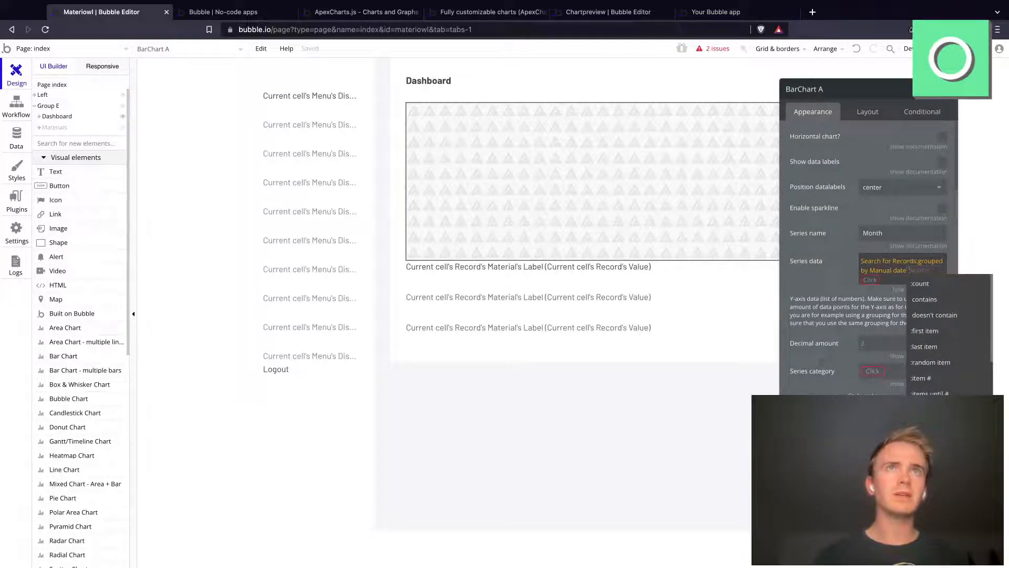
key(BackSpace)
Step: Review the operators available after the series data's grouping and check the Bubble manual's reference for cached aggregation
click(919, 271)
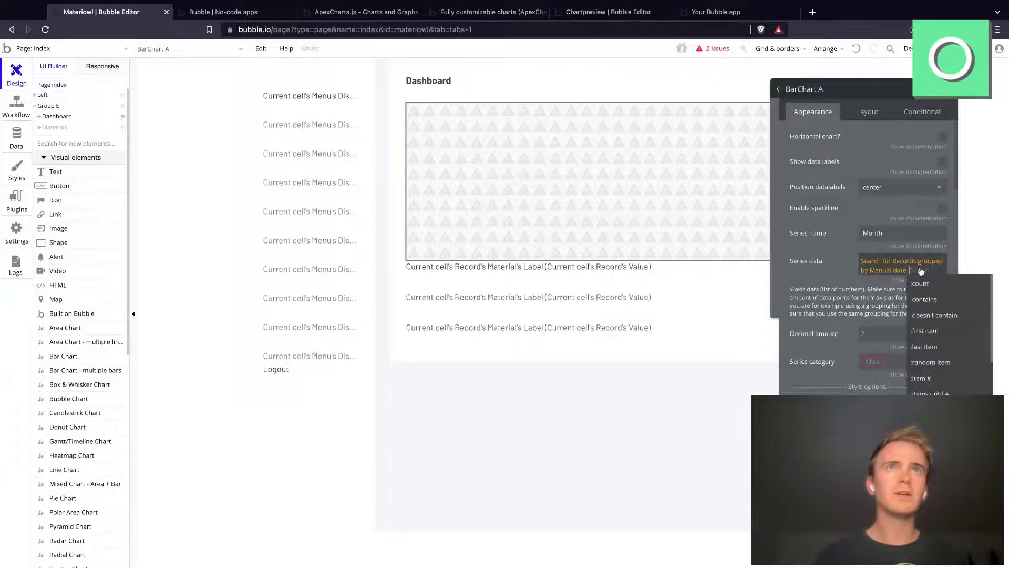
scroll(939, 369, down, 3)
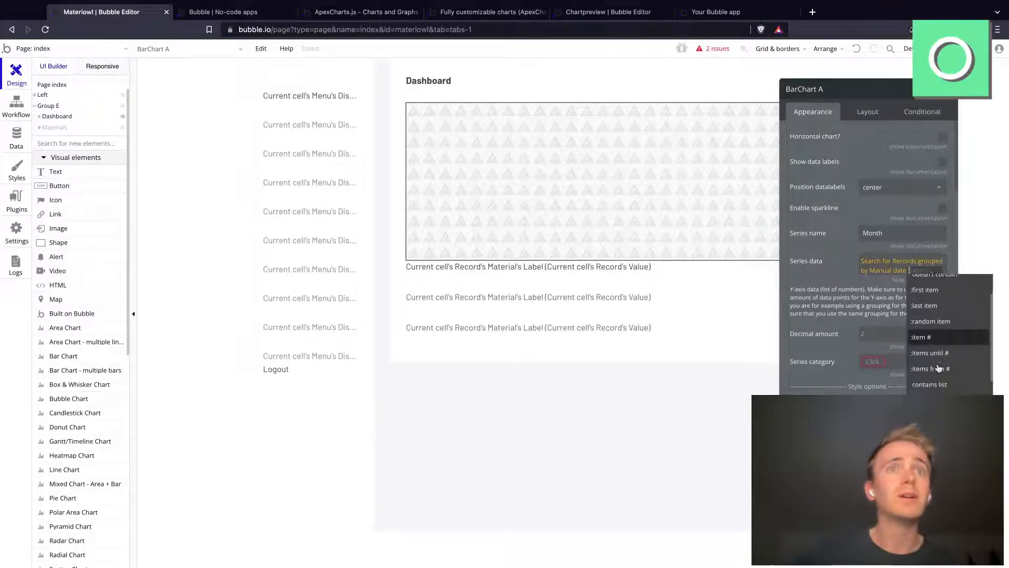
scroll(939, 368, down, 1)
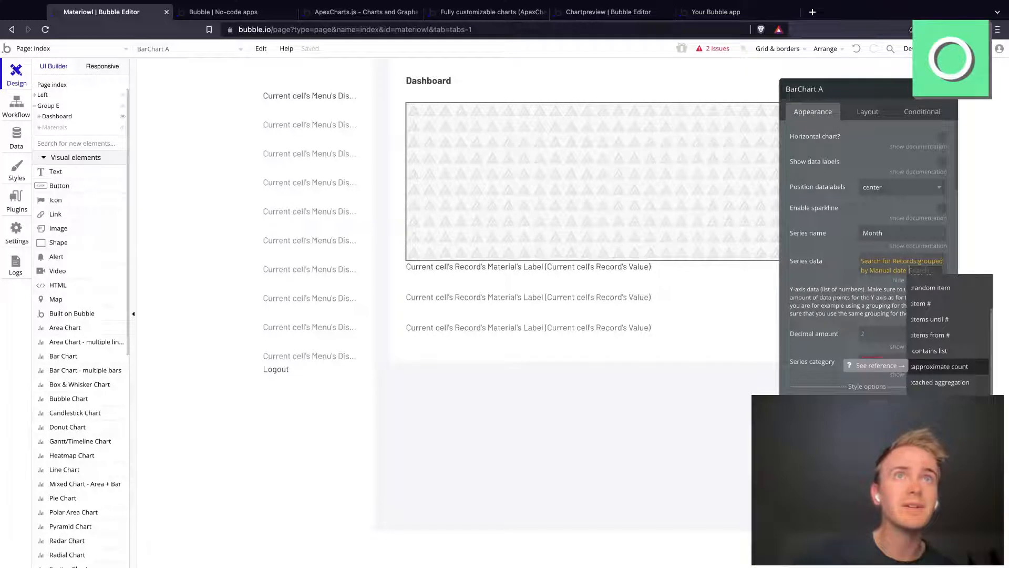
mouse_move(949, 389)
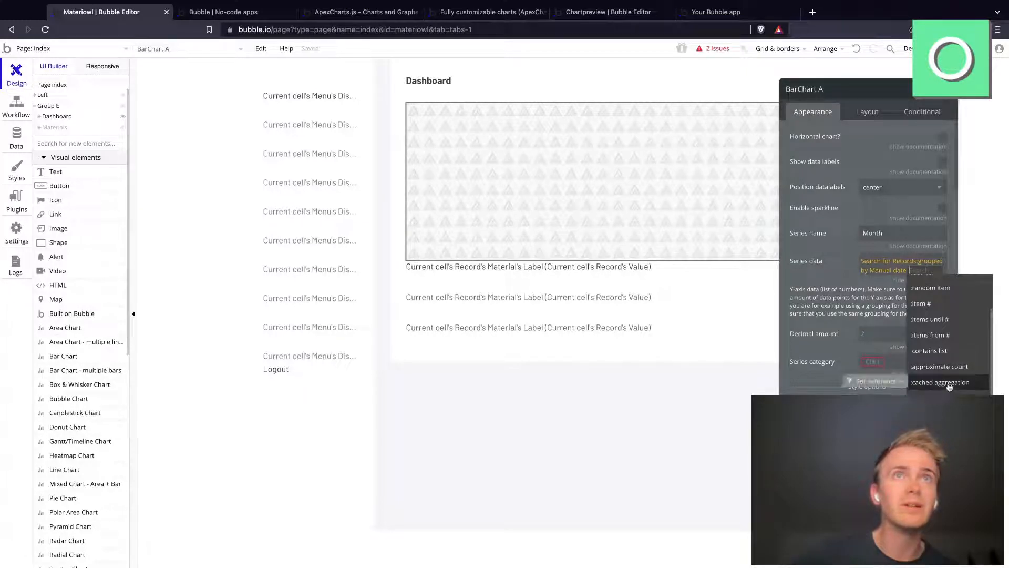
click(886, 386)
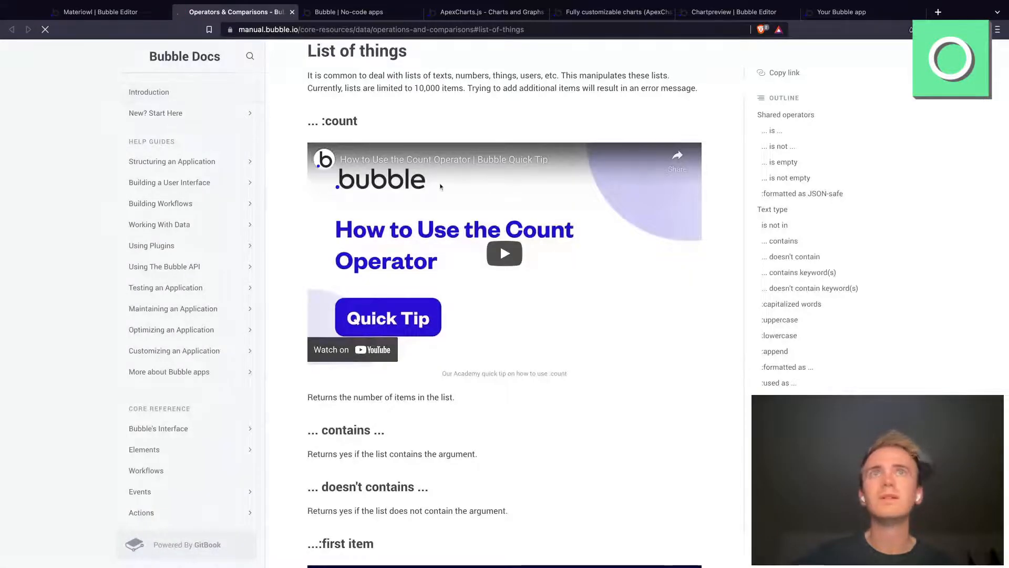
click(122, 14)
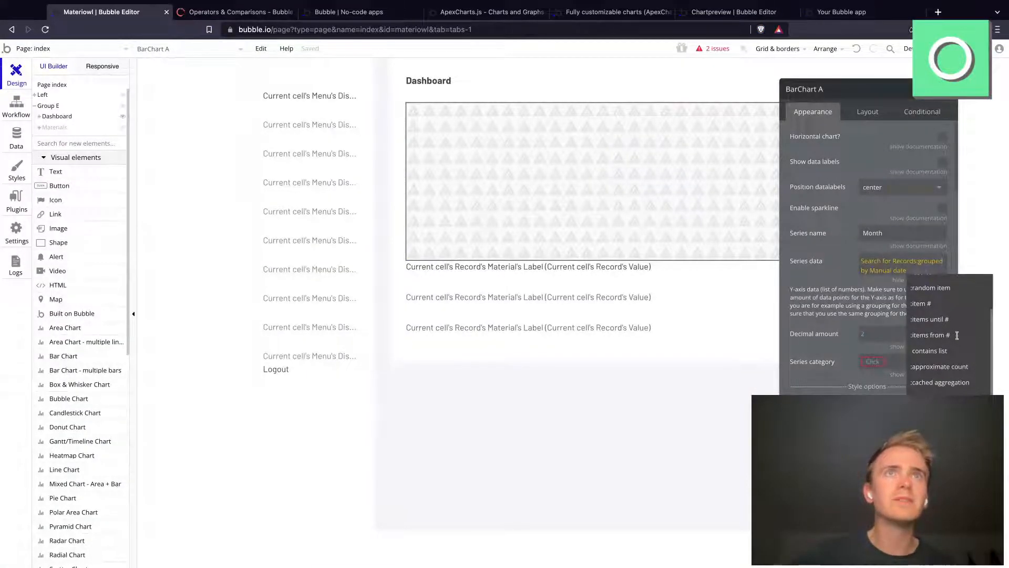
scroll(957, 335, up, 3)
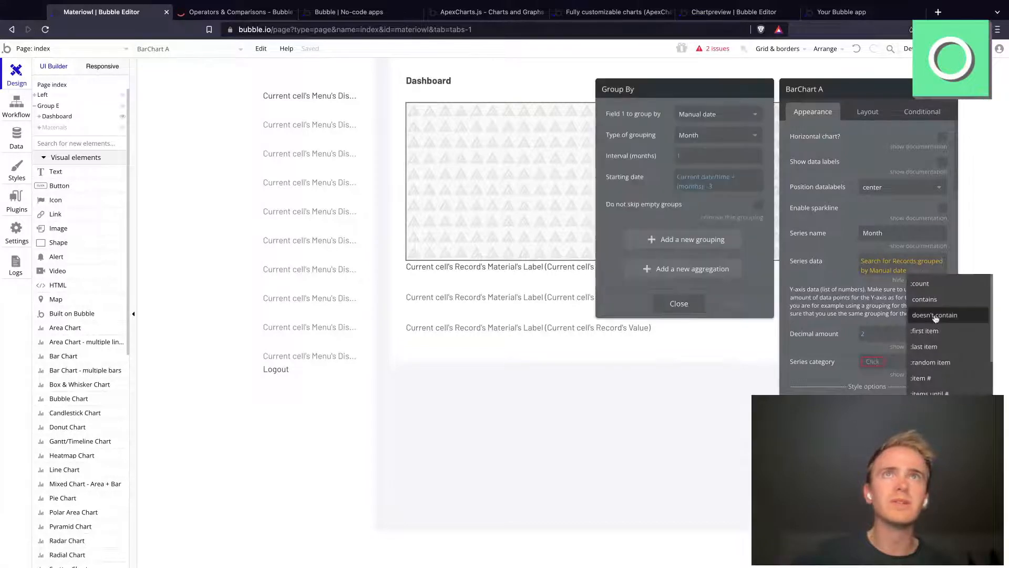
click(935, 316)
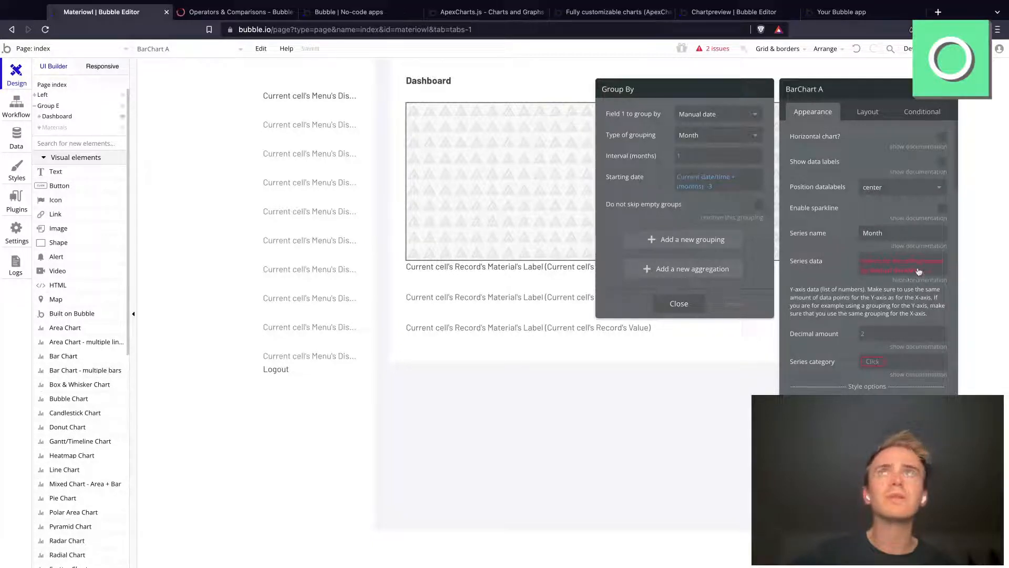
Step: Switch to the Chartpreview editor, examine the Yearly sales area chart's series data, and return to the live preview
click(619, 18)
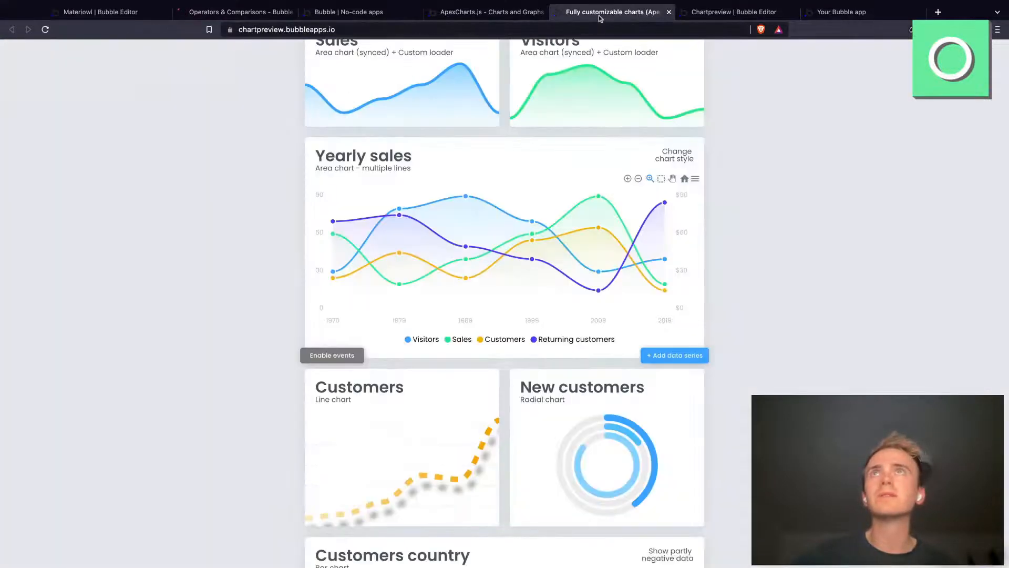
click(509, 13)
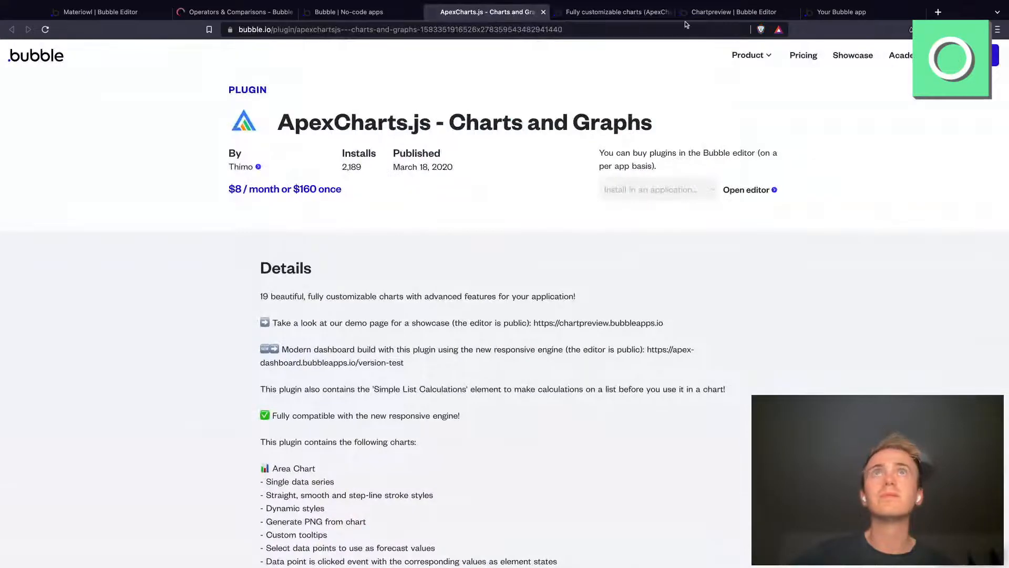
click(725, 12)
scroll(553, 180, up, 3)
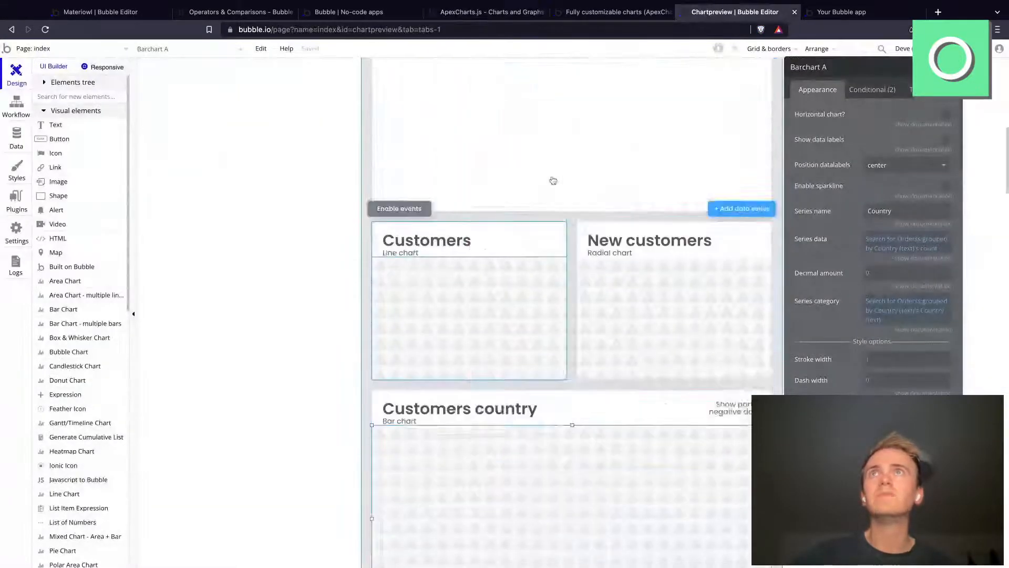
scroll(553, 181, up, 5)
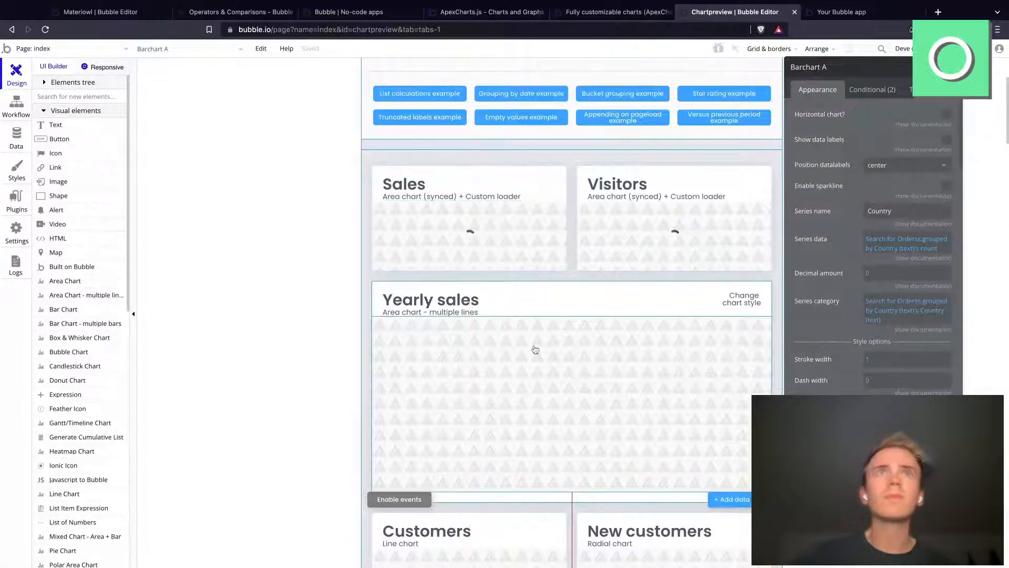
click(657, 338)
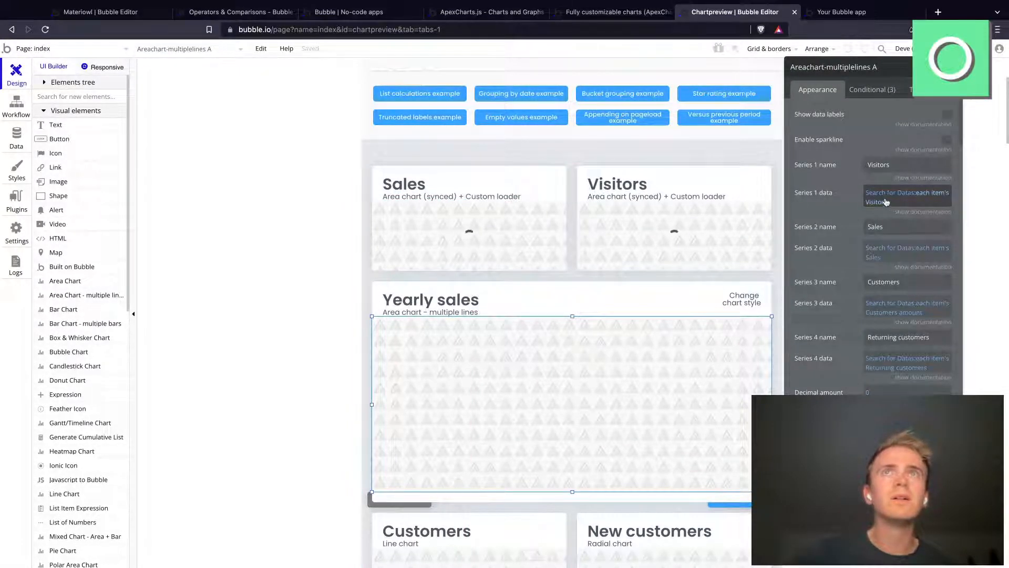
click(582, 25)
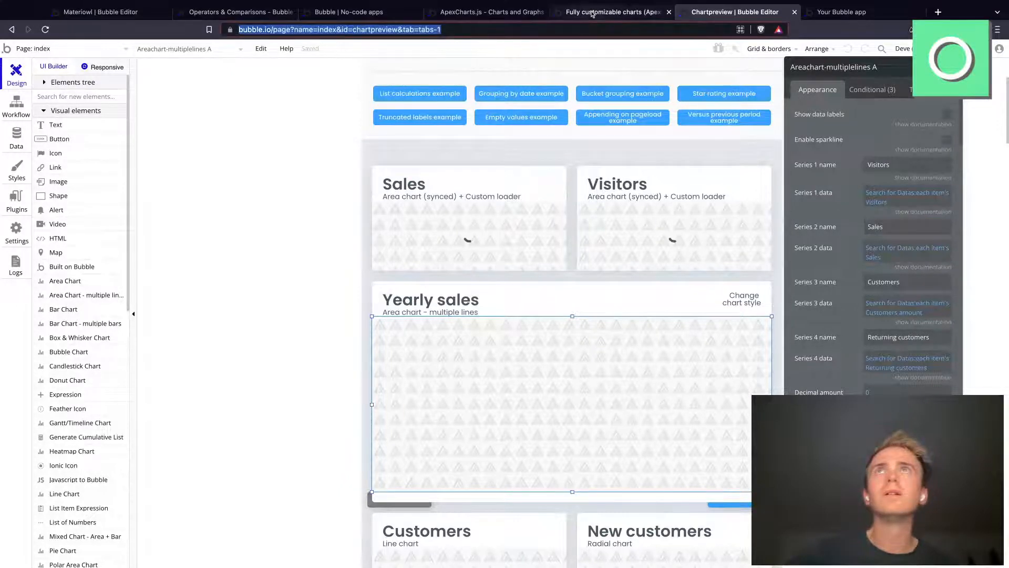
click(593, 13)
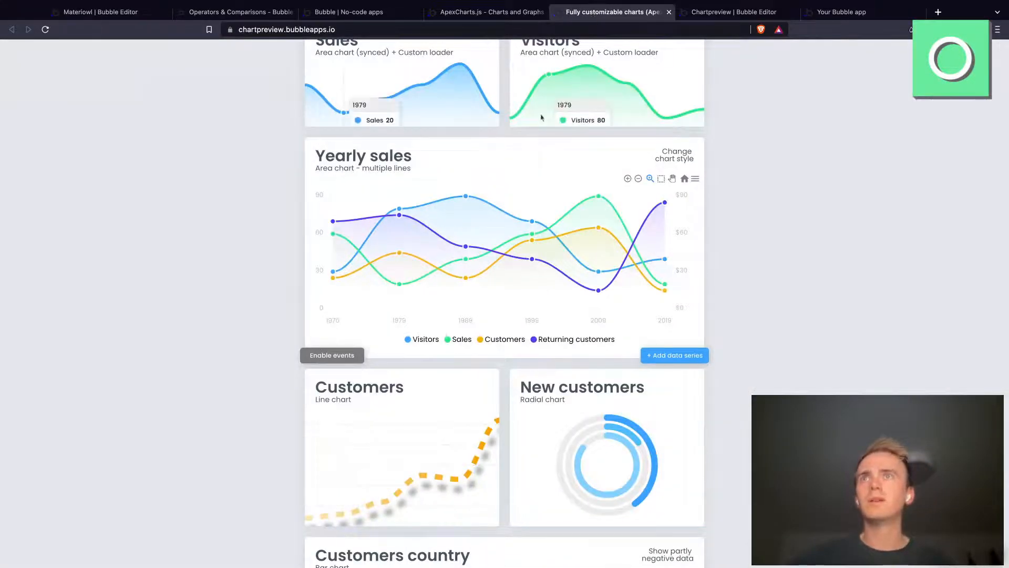
Step: Compare the Materiowl bar chart with the chart preview and inspect the search behind the Yearly sales chart's Series 1 data
click(129, 12)
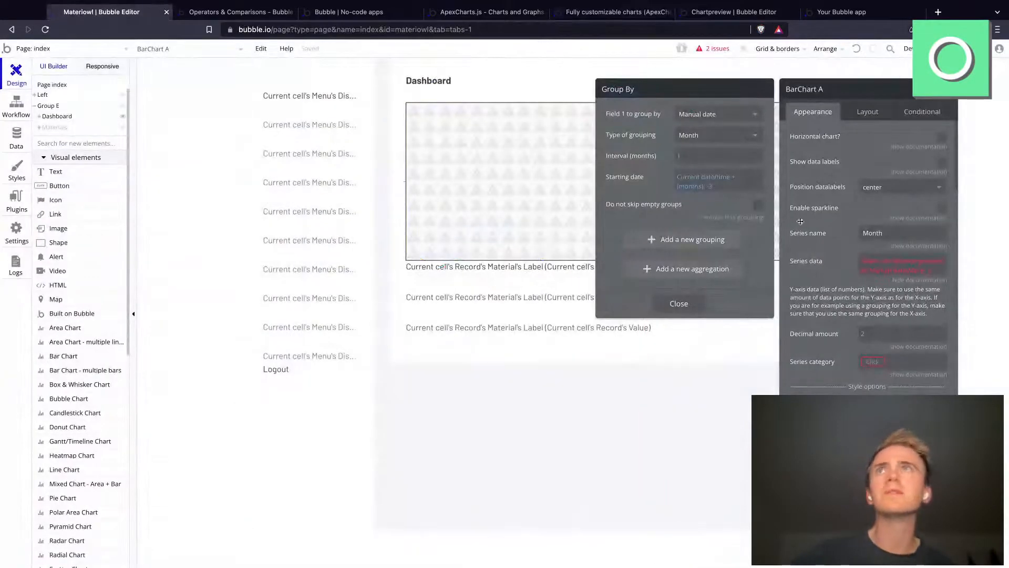
click(494, 13)
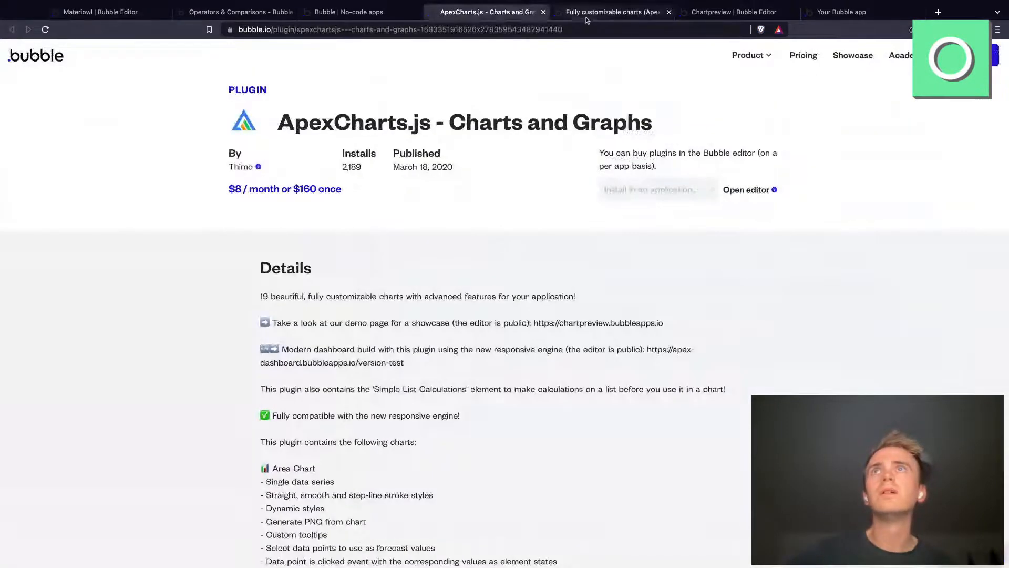
click(587, 12)
click(733, 12)
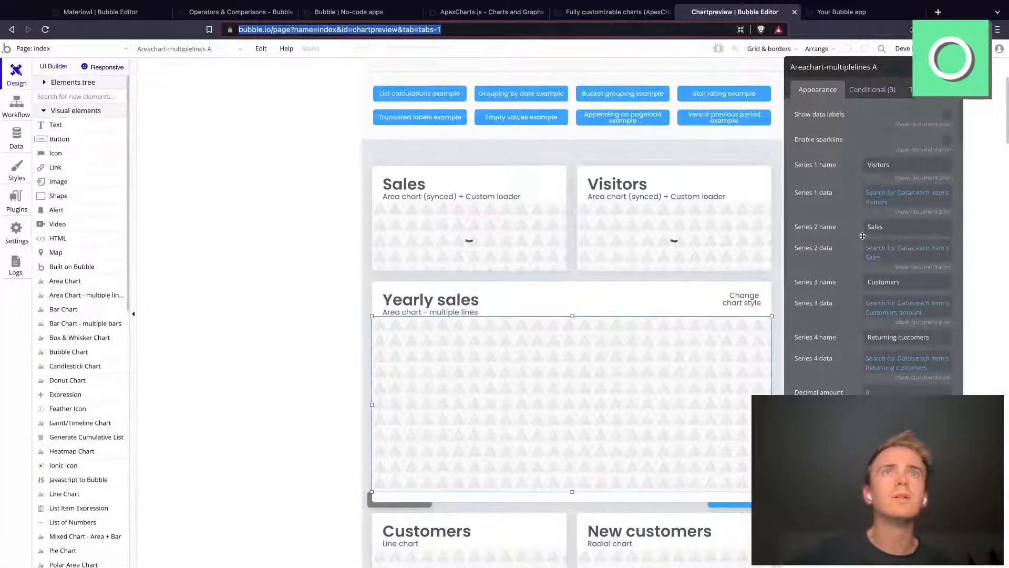
click(613, 17)
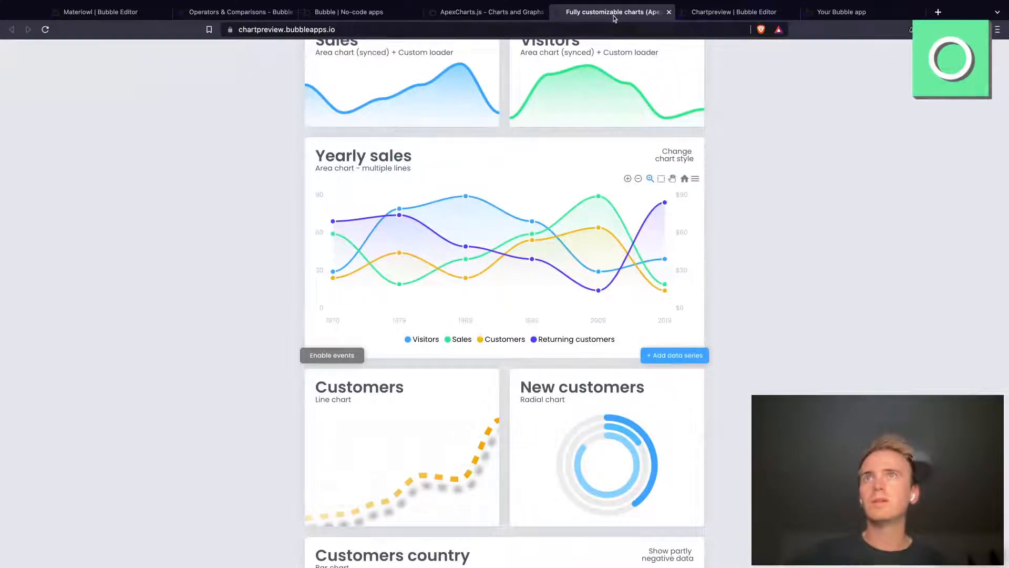
click(709, 12)
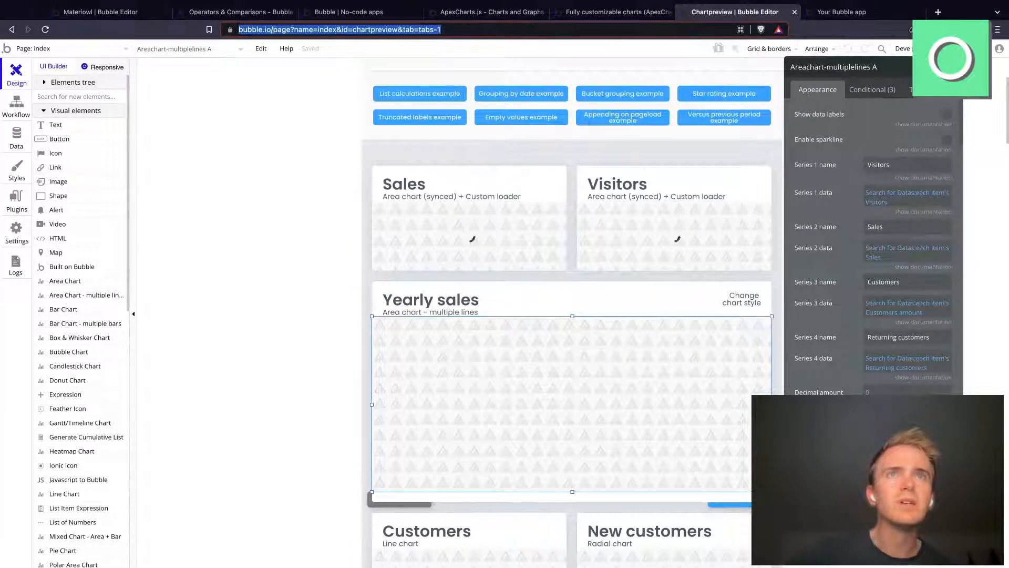
click(883, 192)
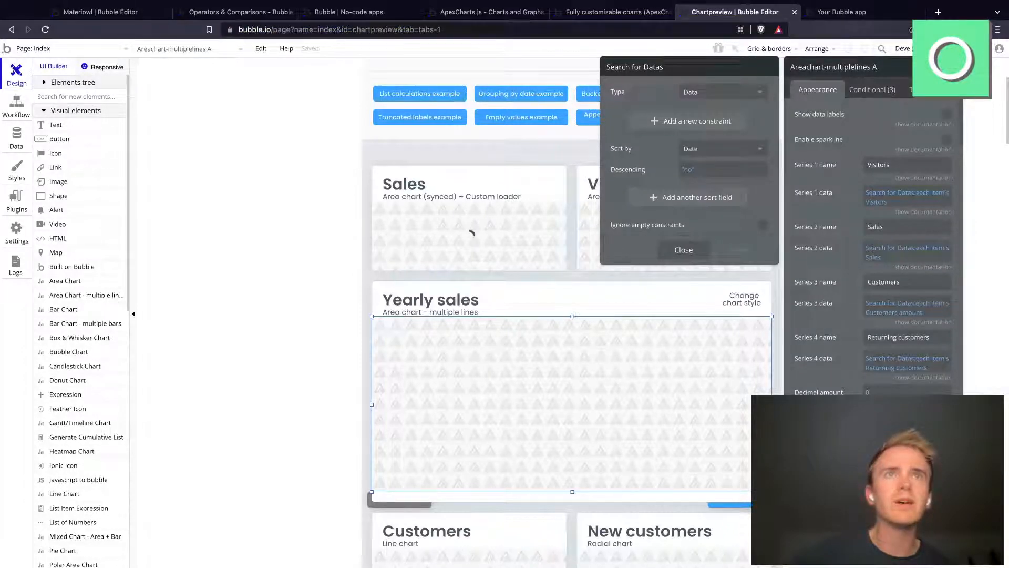
click(684, 250)
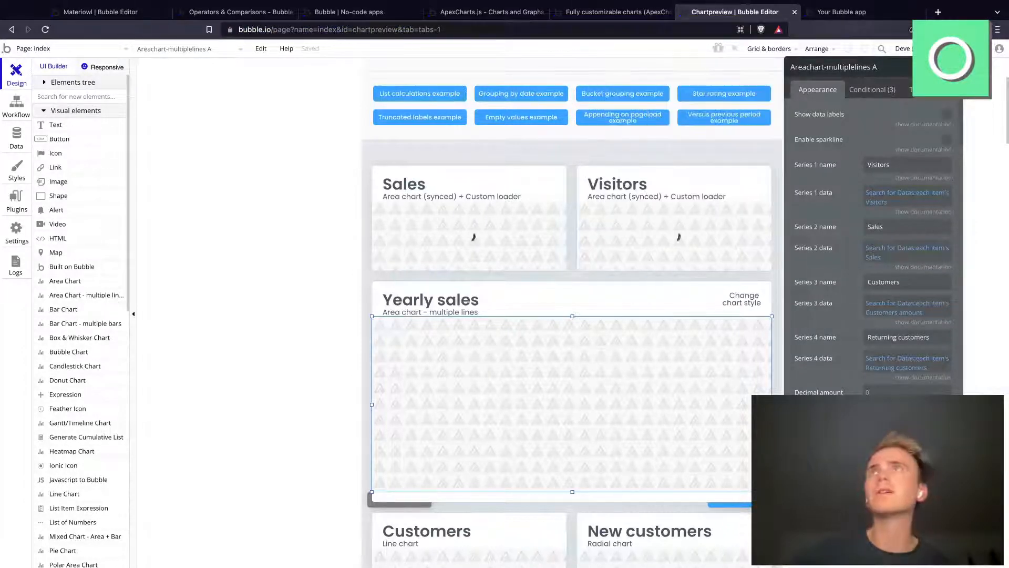
Step: Switch to the Materiowl editor and look for a format operator after the bar chart's series data grouping
click(118, 16)
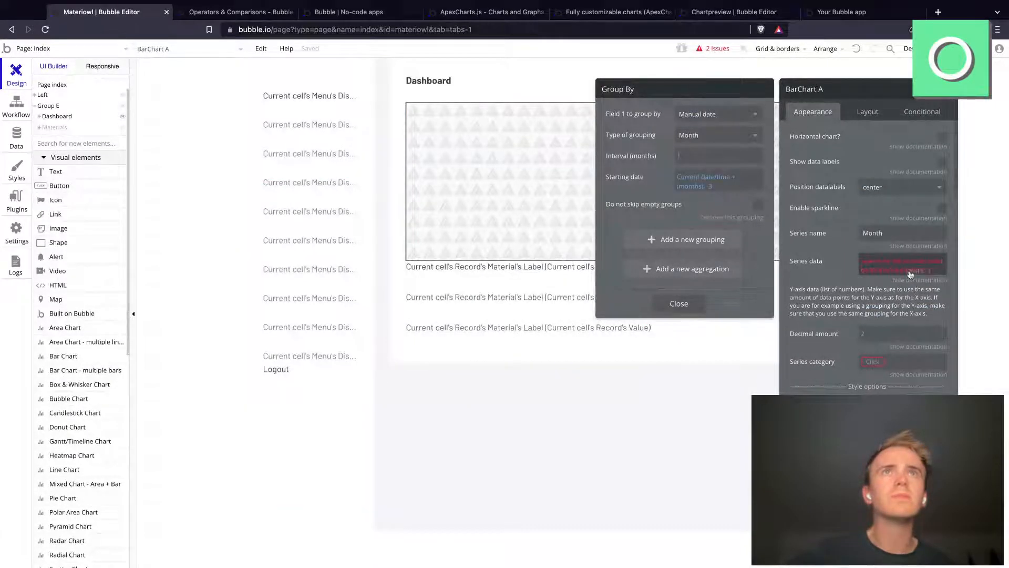
click(909, 270)
text(form)
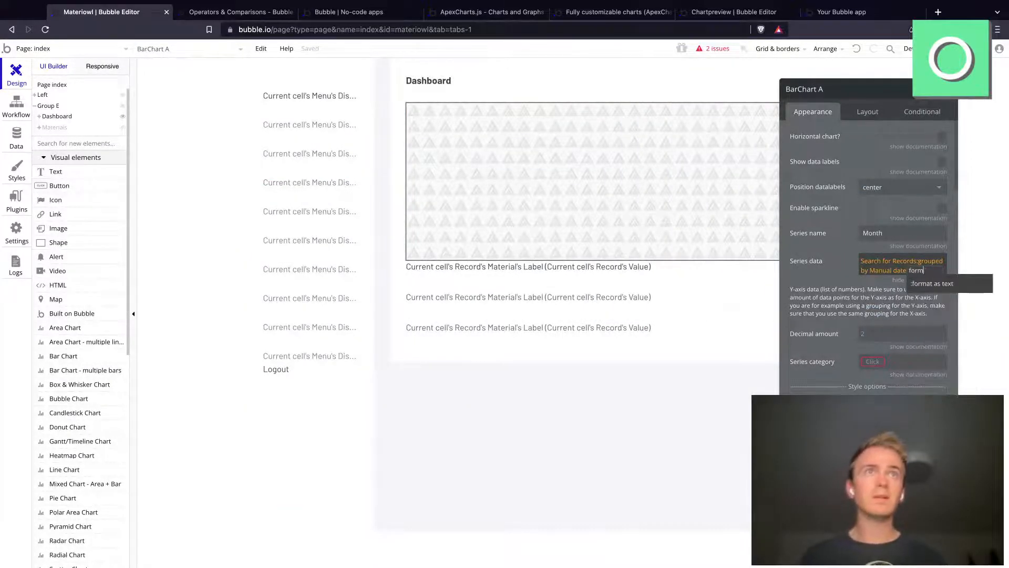
key(BackSpace)
key(BackSpace)
key(BackSpace)
key(BackSpace)
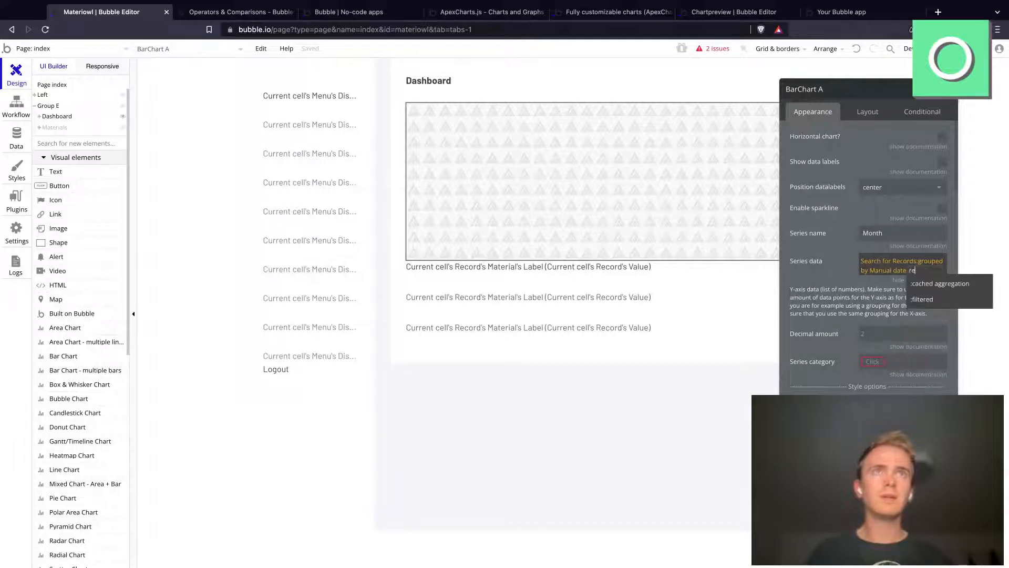
Step: Try extending the series data with each item's Manual date as format as text, showing This date formatted as 7/20/22 per list item
text(ea)
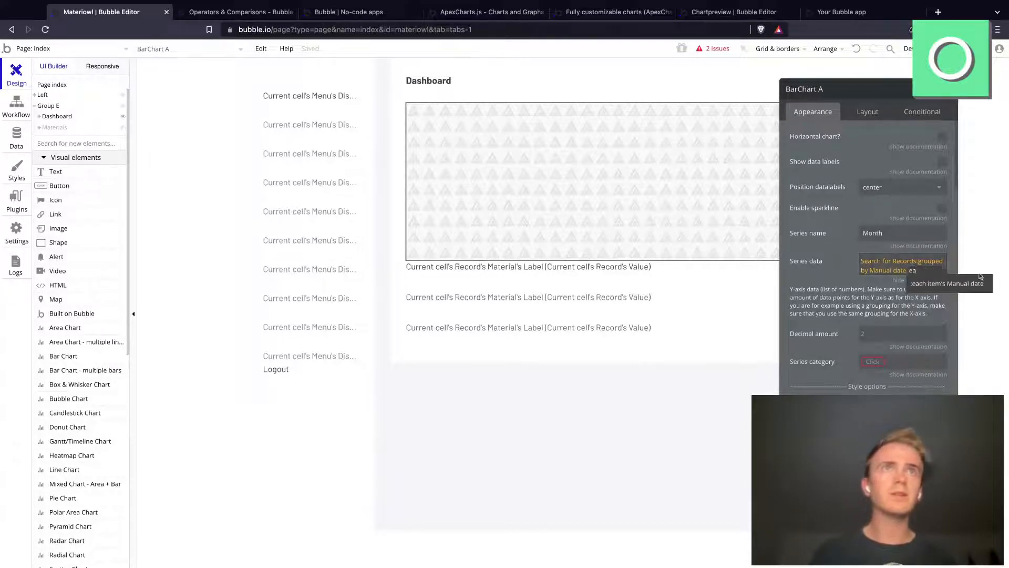
click(970, 288)
text(for)
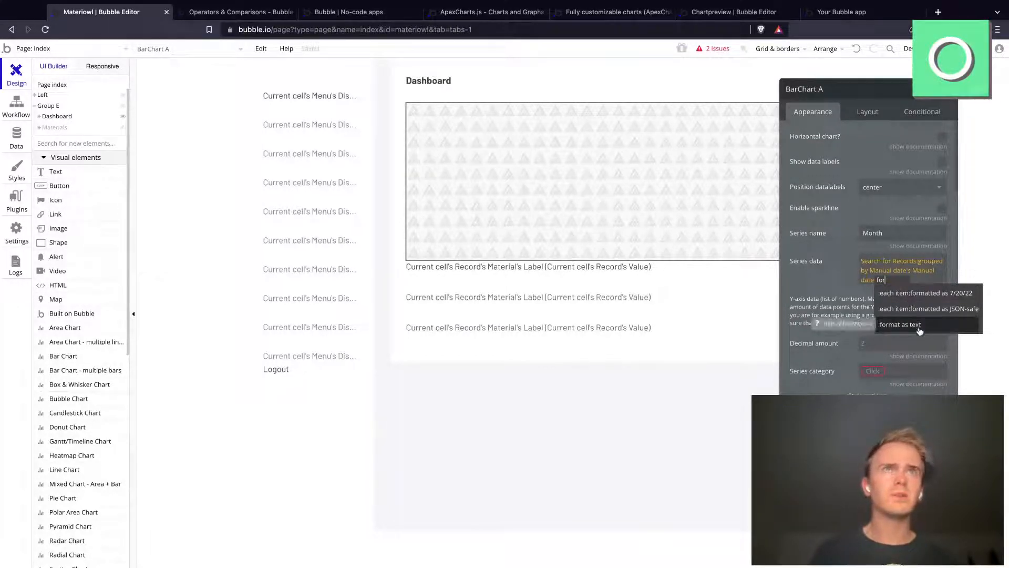
click(920, 326)
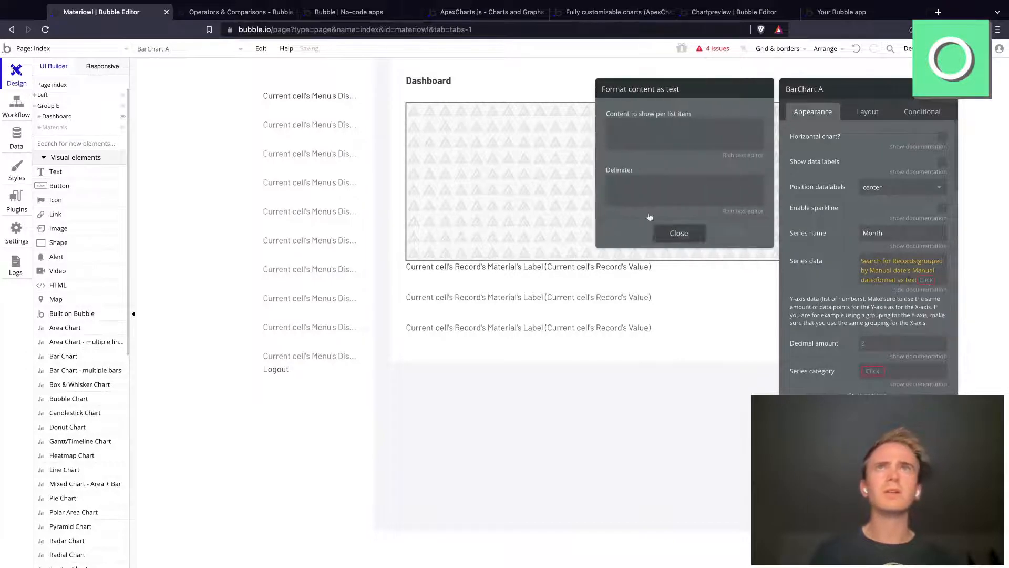
click(727, 137)
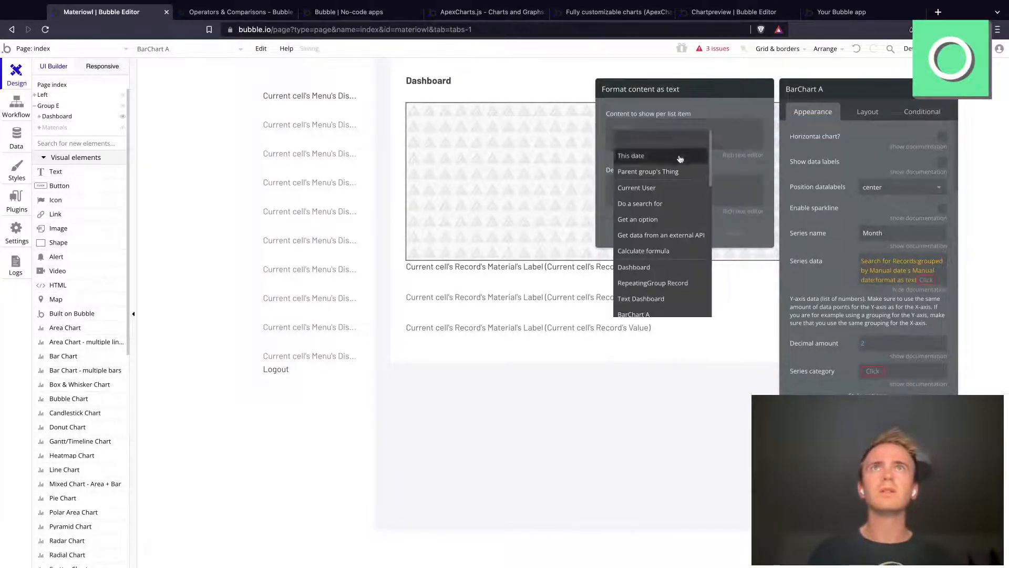
click(631, 156)
click(653, 126)
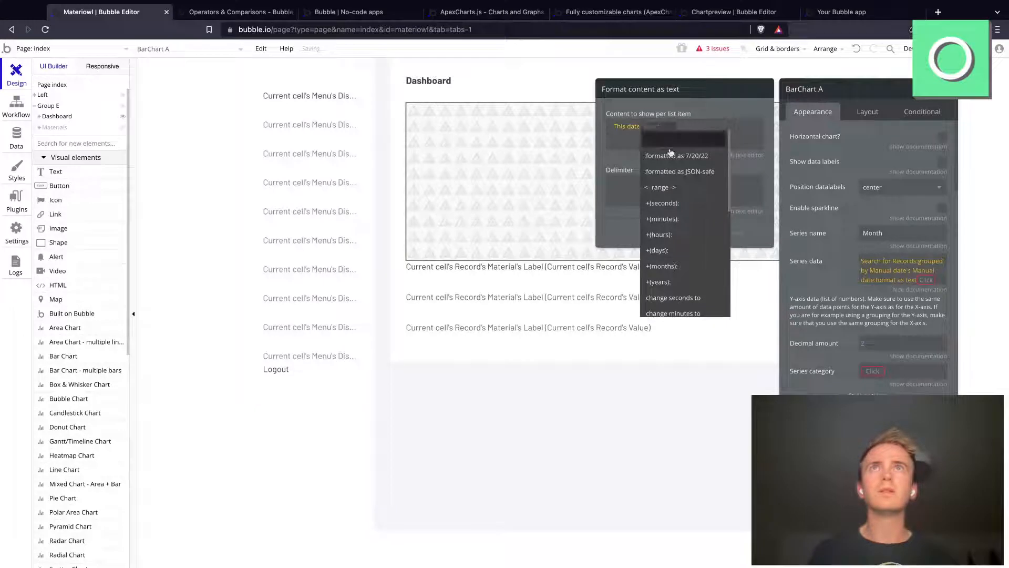
click(673, 156)
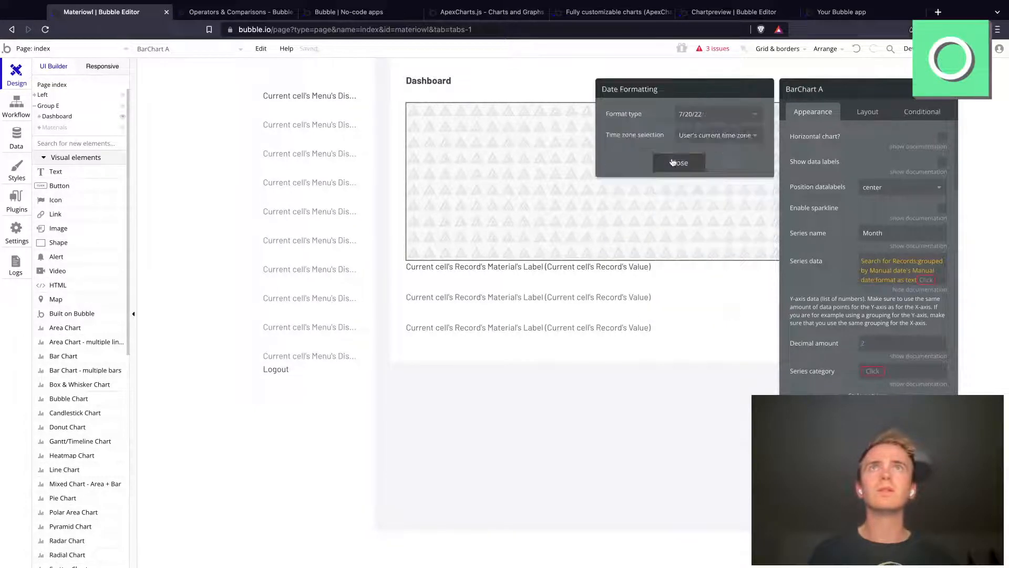
Step: Remove the format as text operator and the Manual date field from the end of the series data expression
click(905, 280)
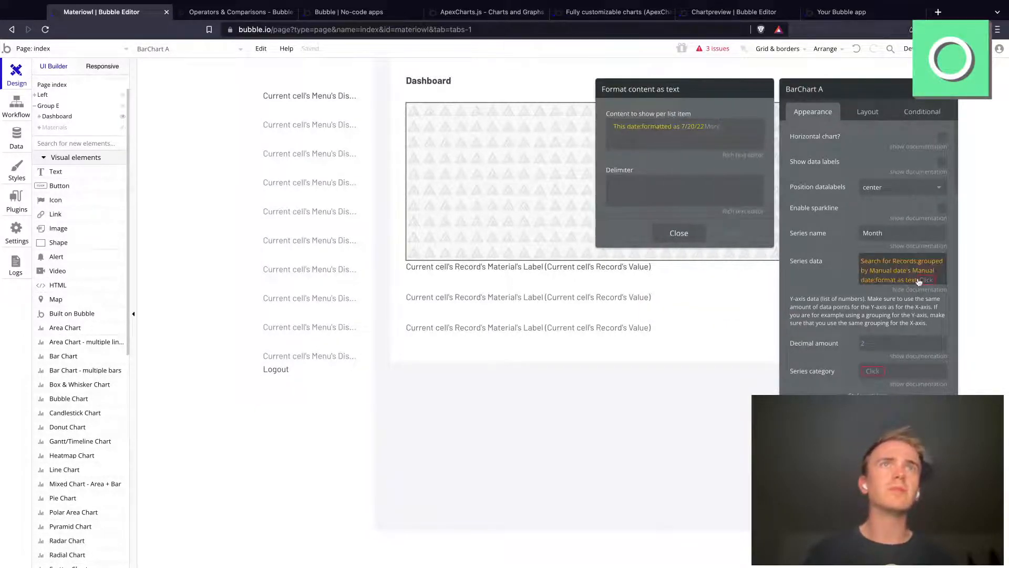
click(922, 282)
click(924, 282)
key(BackSpace)
key(BackSpace)
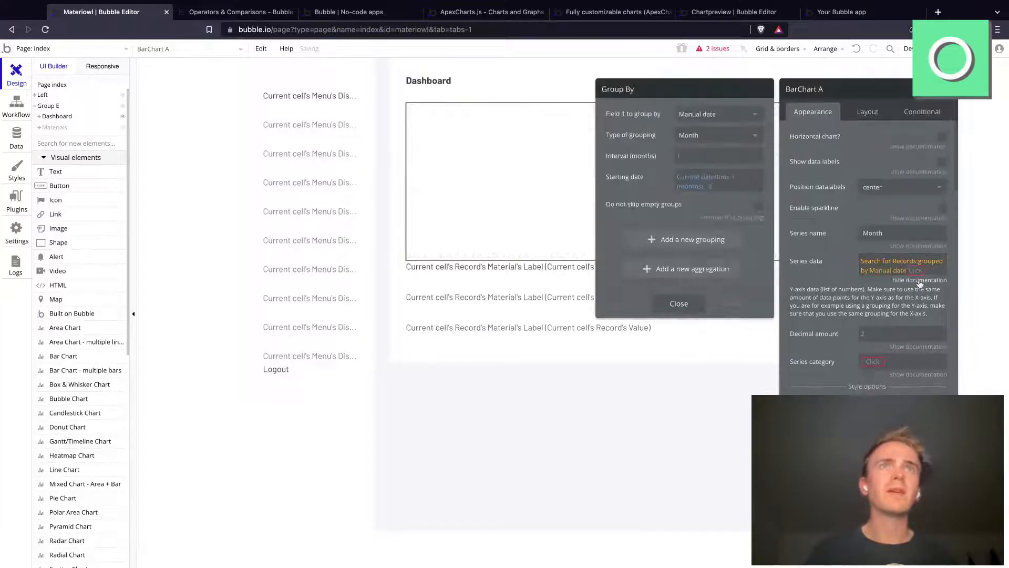
Step: Append each item's Manual date with a date formatting operator to the bar chart's series data
click(916, 274)
text(eac)
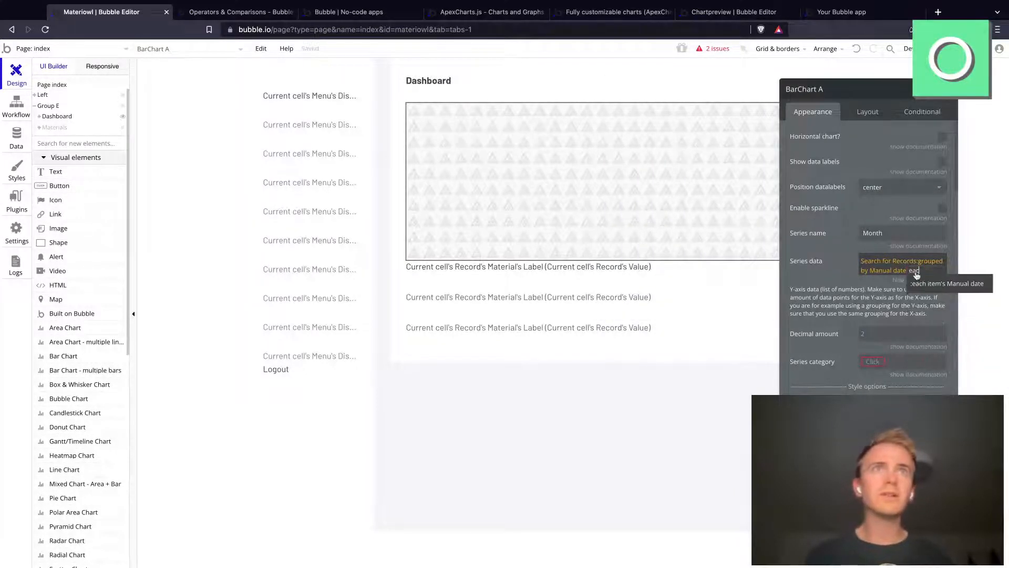
key(Return)
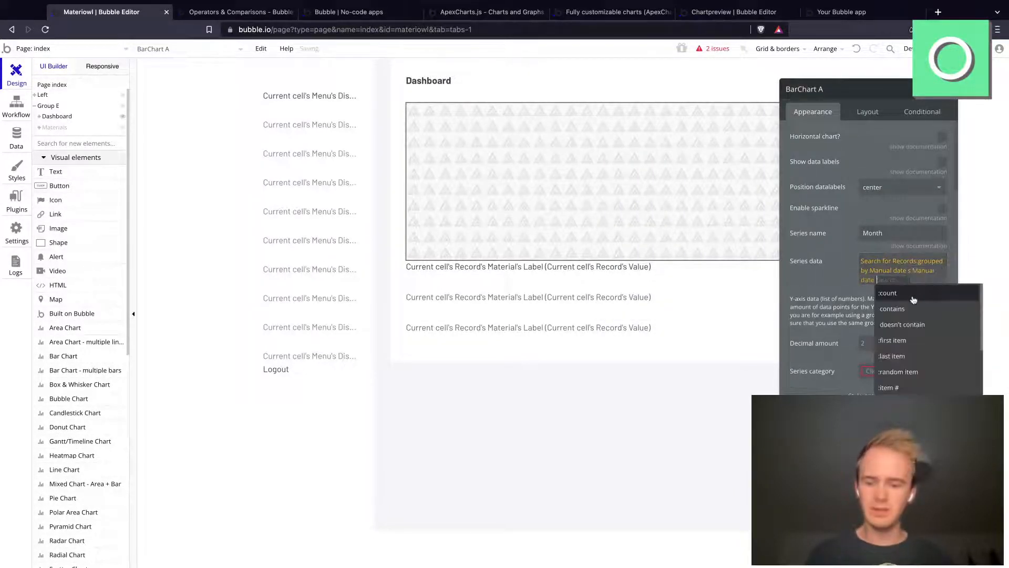
text(for)
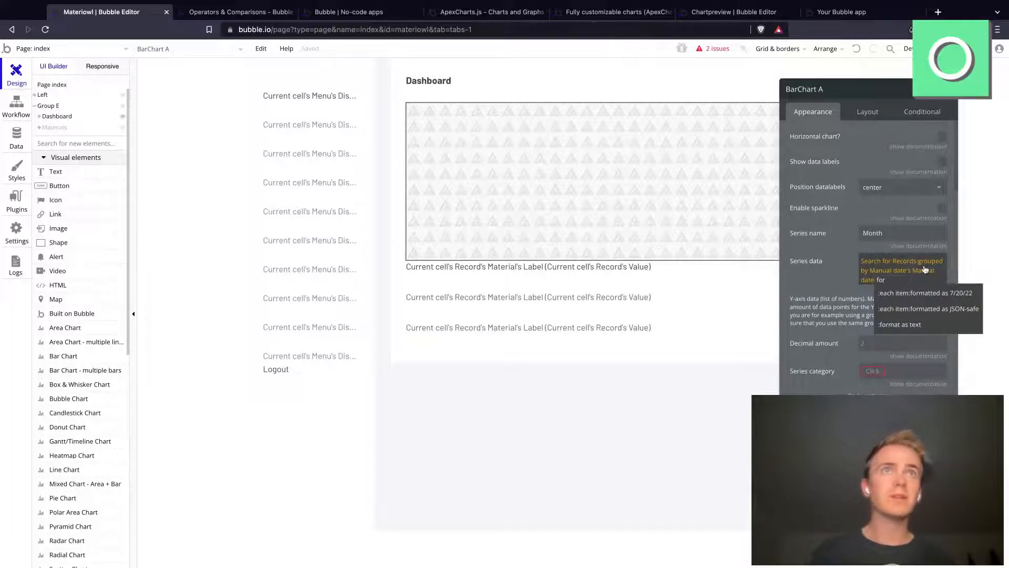
click(951, 301)
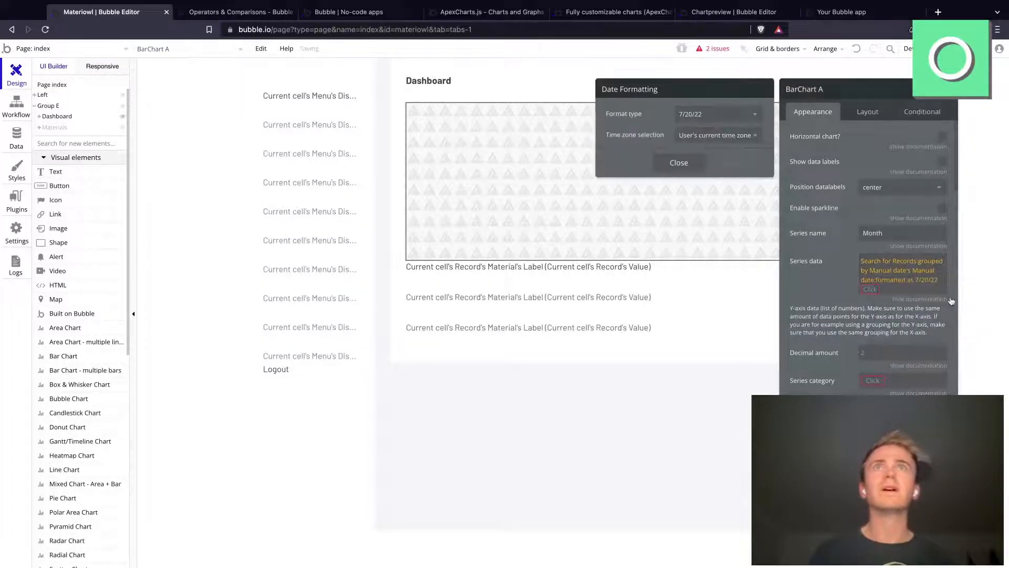
Step: Set the date formatting of the Manual date to the custom format mmmm
click(693, 115)
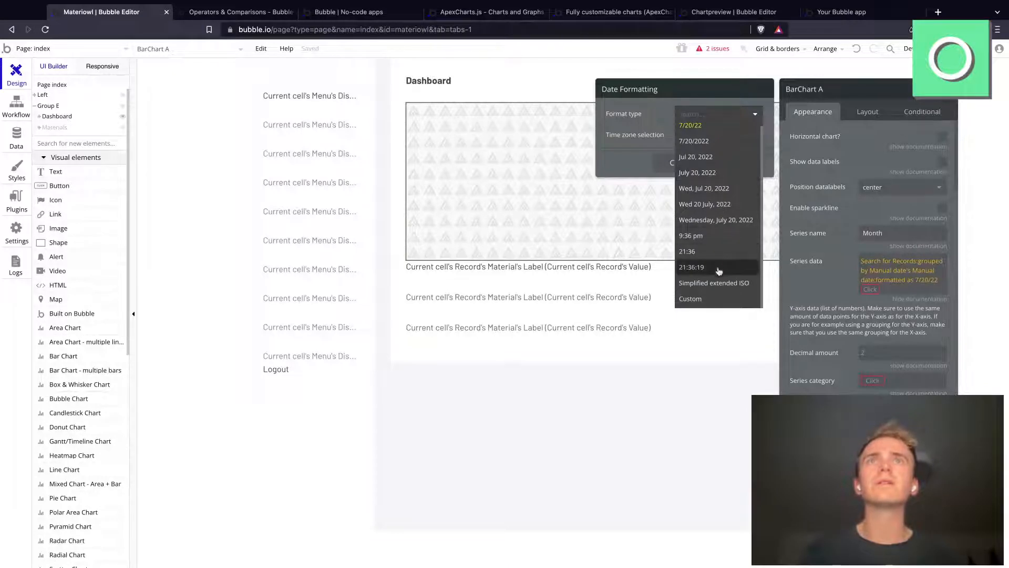
click(713, 302)
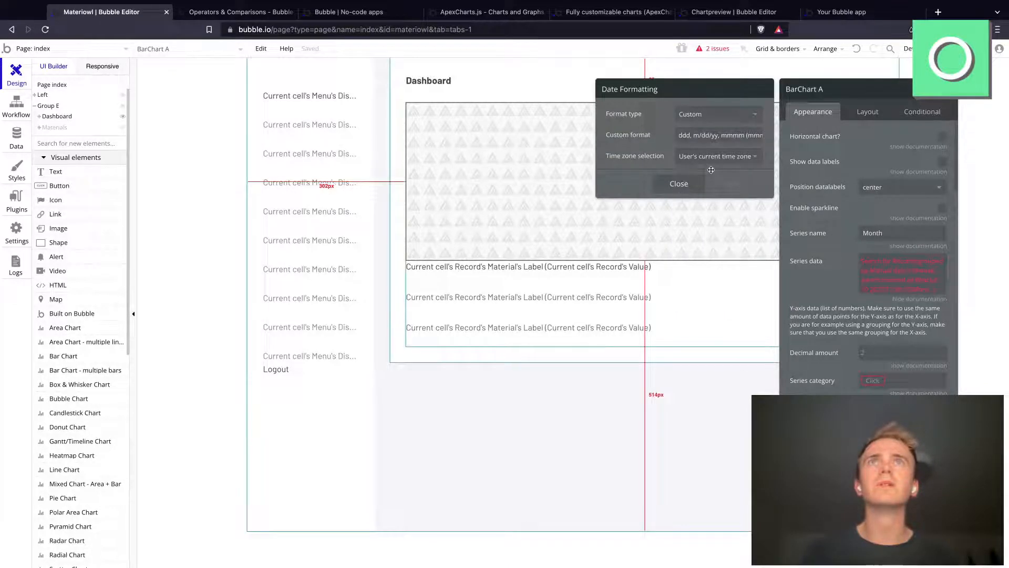
triple_click(706, 137)
text(mmmm)
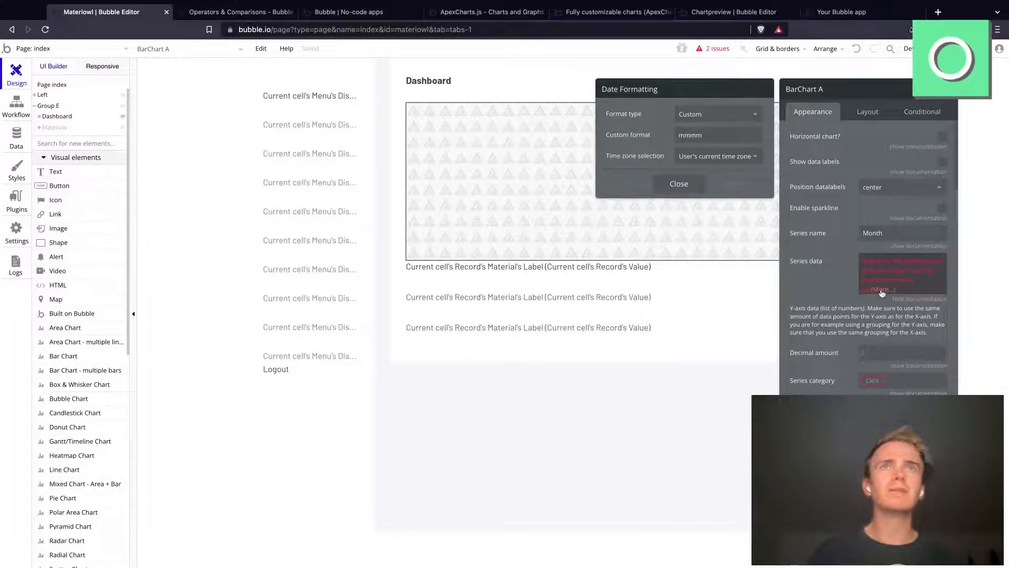
click(881, 291)
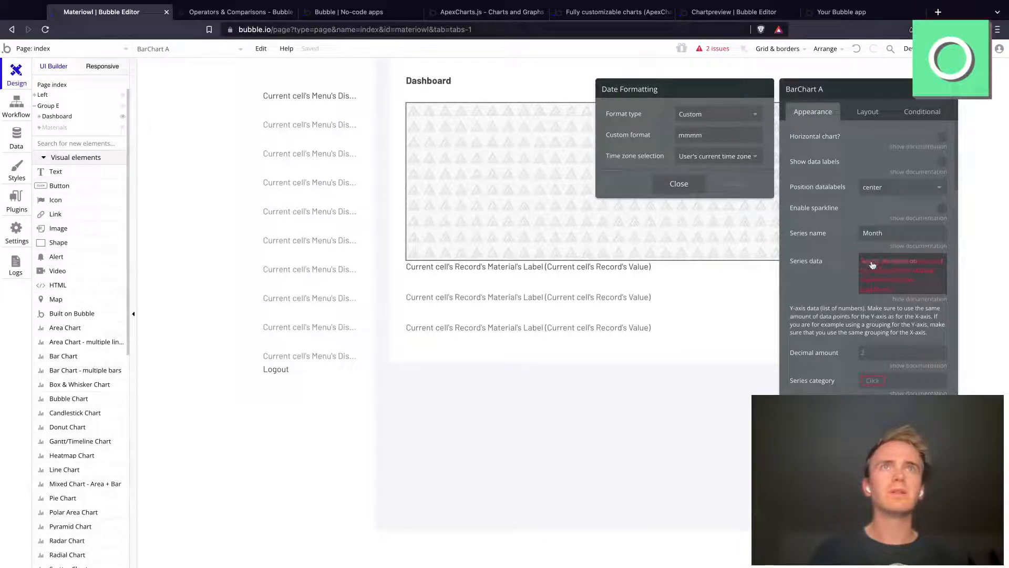
Step: Copy the series data expression into the bar chart's Series category and clear the Series data
right_click(926, 227)
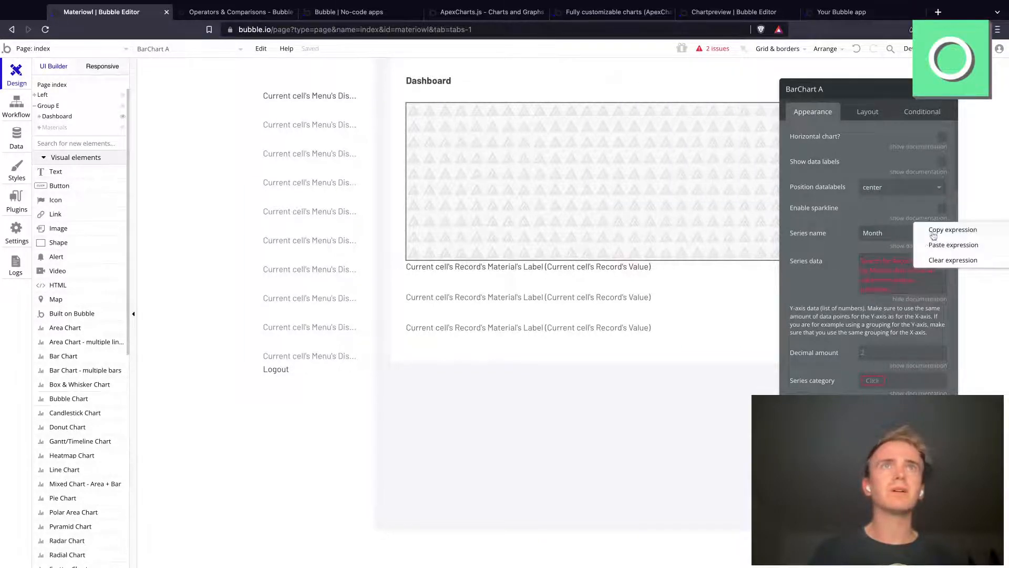
click(935, 230)
right_click(915, 351)
click(919, 366)
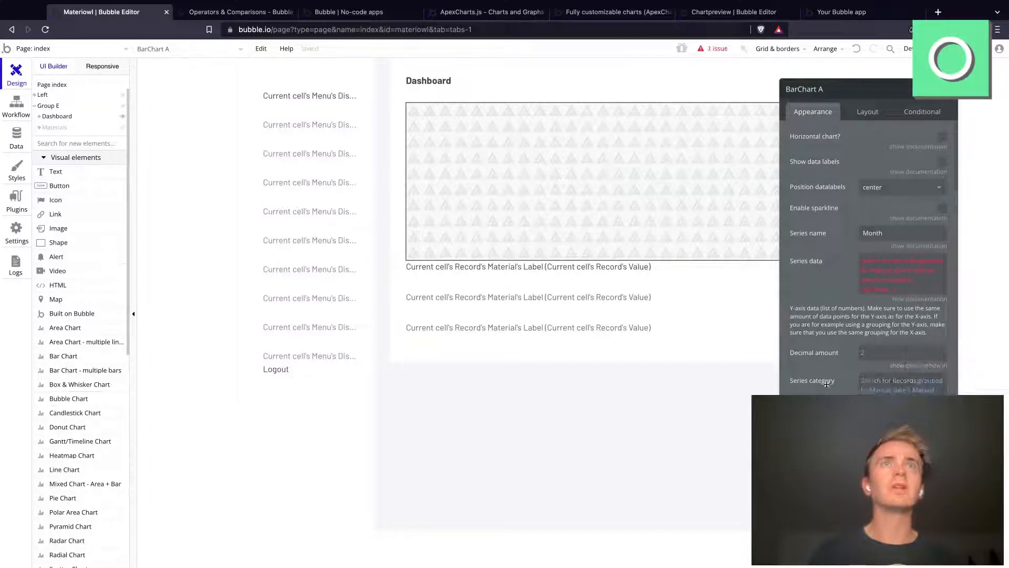
right_click(912, 250)
click(952, 282)
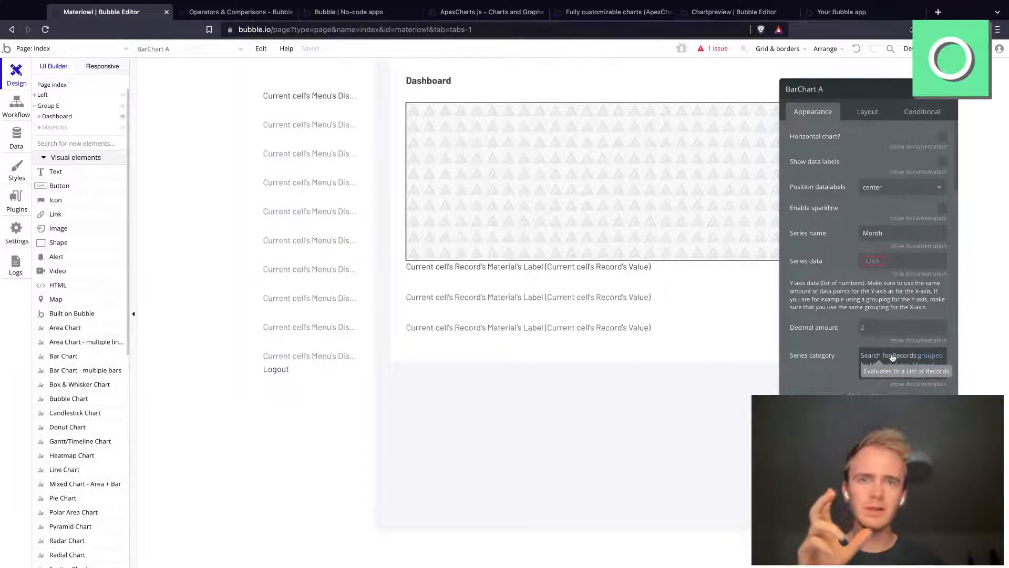
Step: Copy the Series category expression back into Series data and strip it down to Search for Records grouped by Manual date
right_click(900, 357)
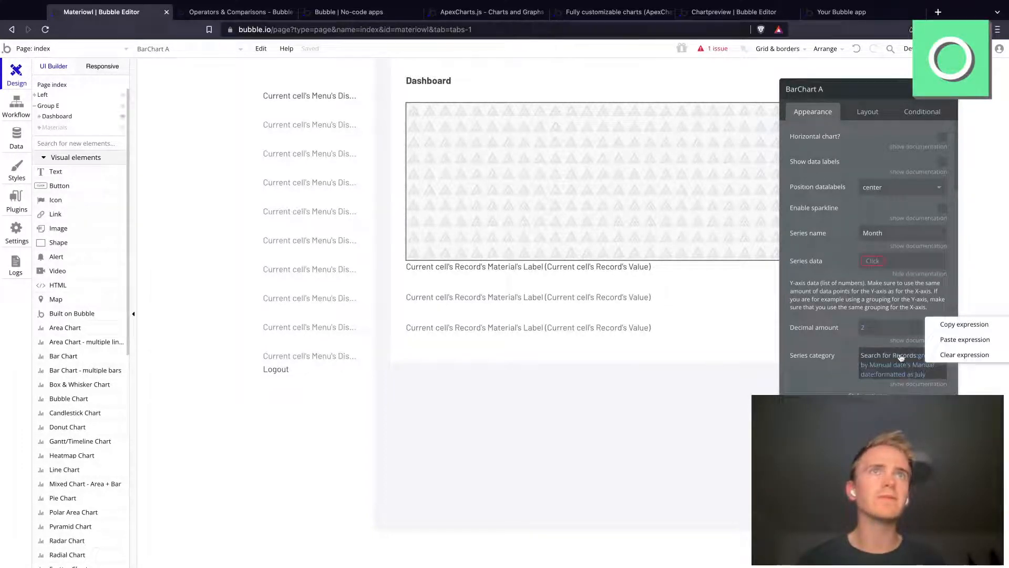
click(954, 325)
right_click(893, 263)
click(926, 248)
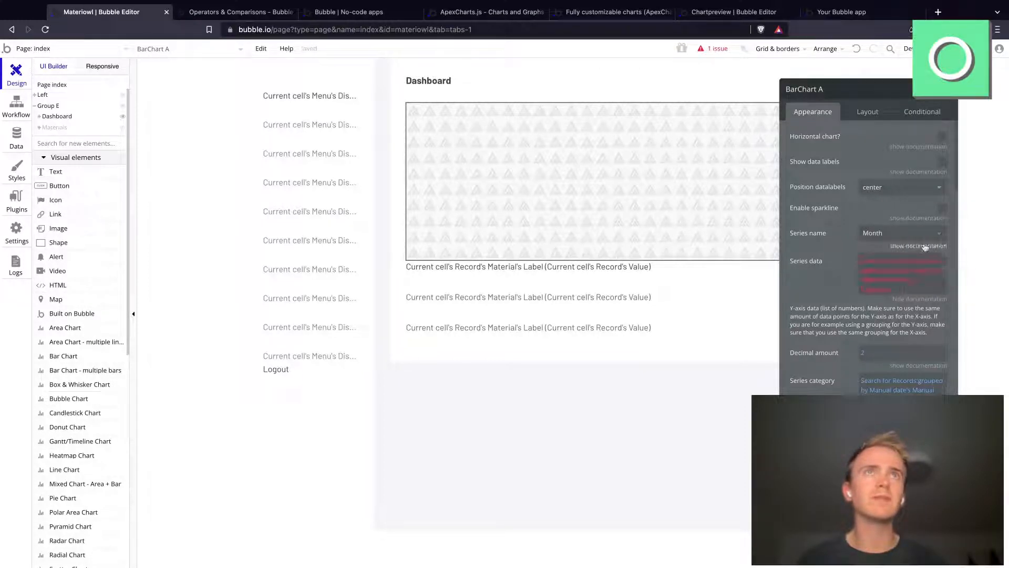
click(886, 290)
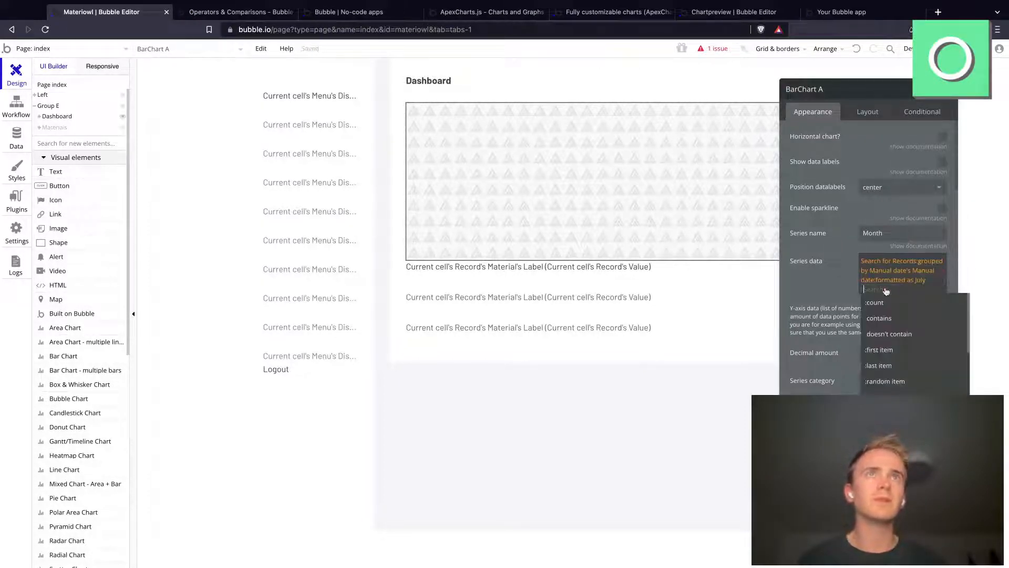
key(BackSpace)
key(BackSpace)
key(BackSpace)
key(BackSpace)
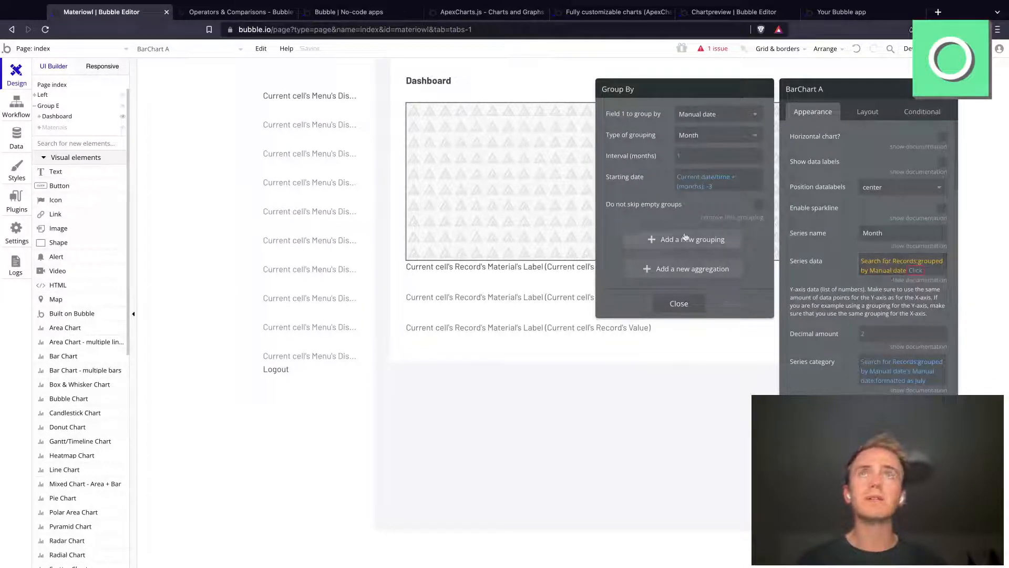
Step: Add an aggregation to the series data's grouping that calculates the Sum of the Value field
click(694, 269)
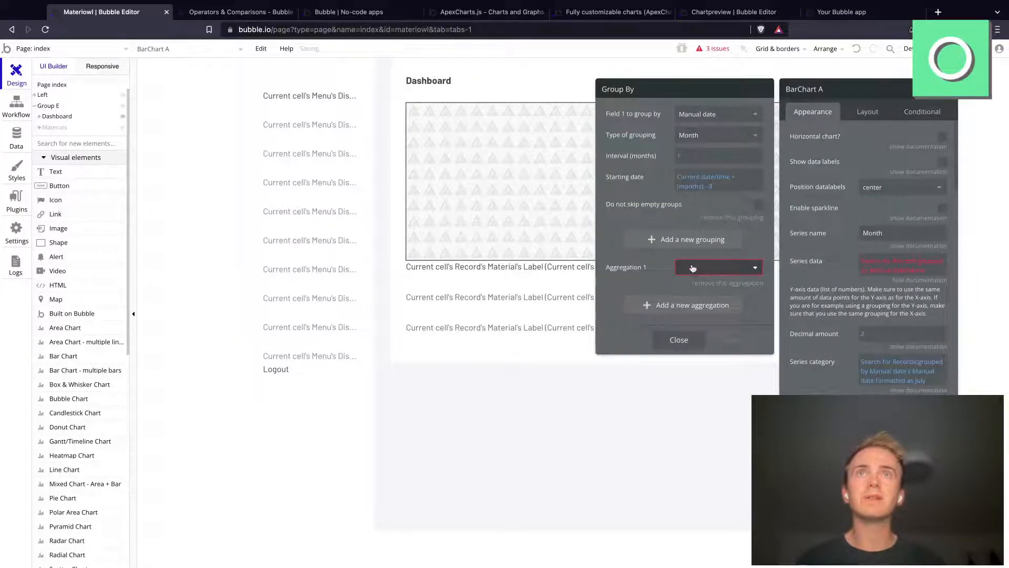
click(691, 268)
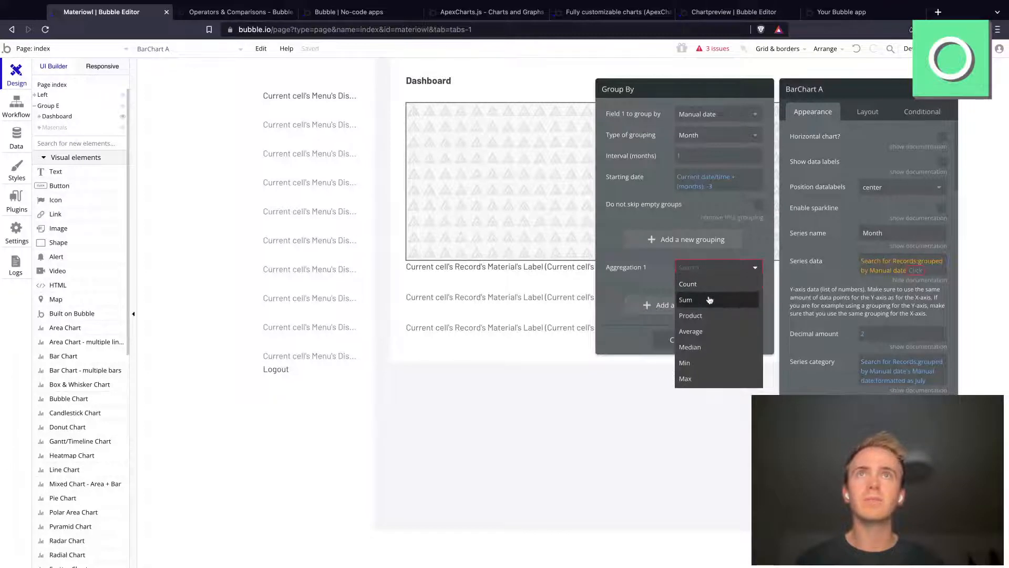
click(709, 299)
click(711, 289)
click(737, 304)
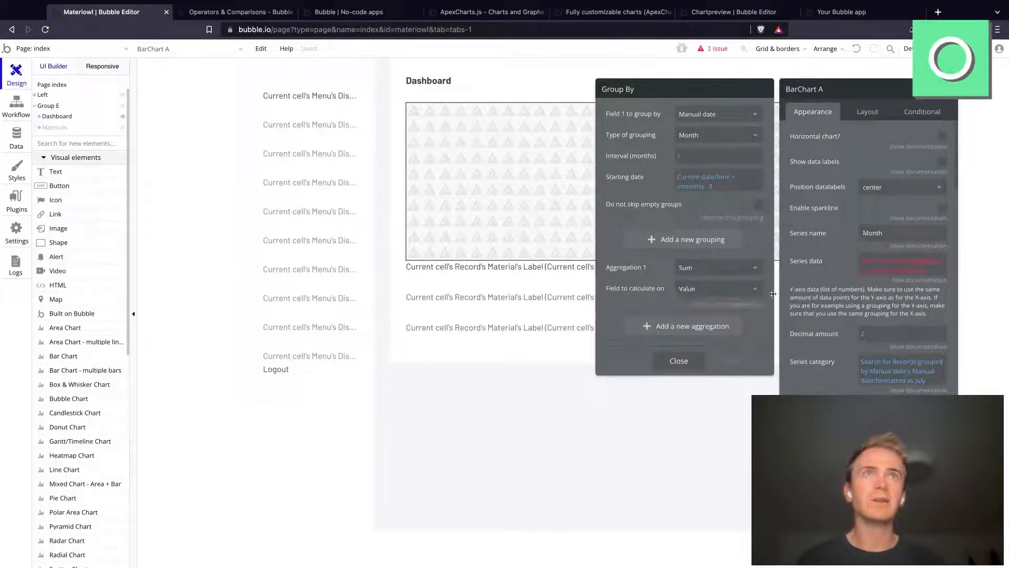
Step: Complete the series data expression with each item's sum of Value
click(887, 277)
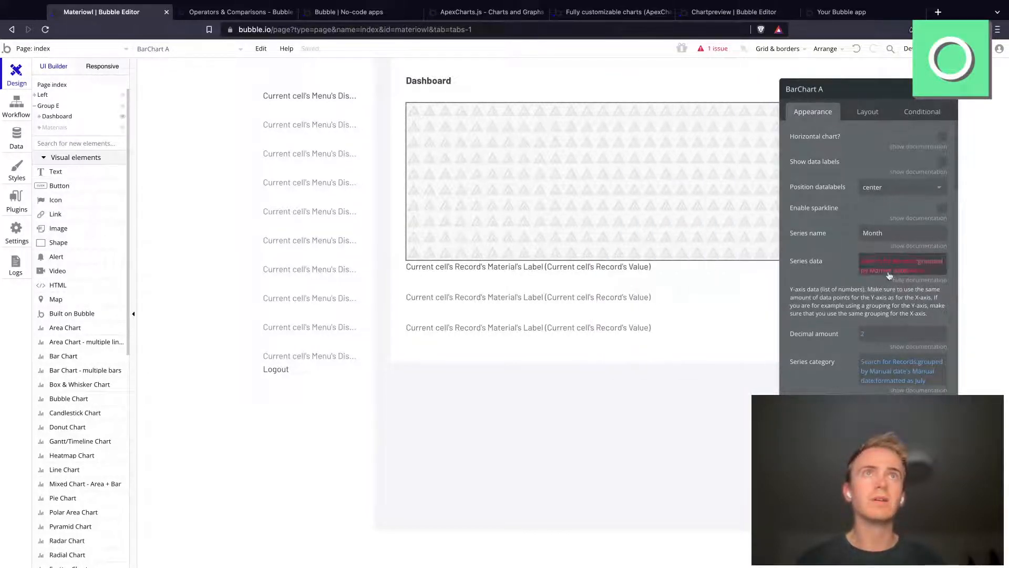
click(912, 273)
scroll(947, 346, down, 3)
scroll(948, 346, down, 3)
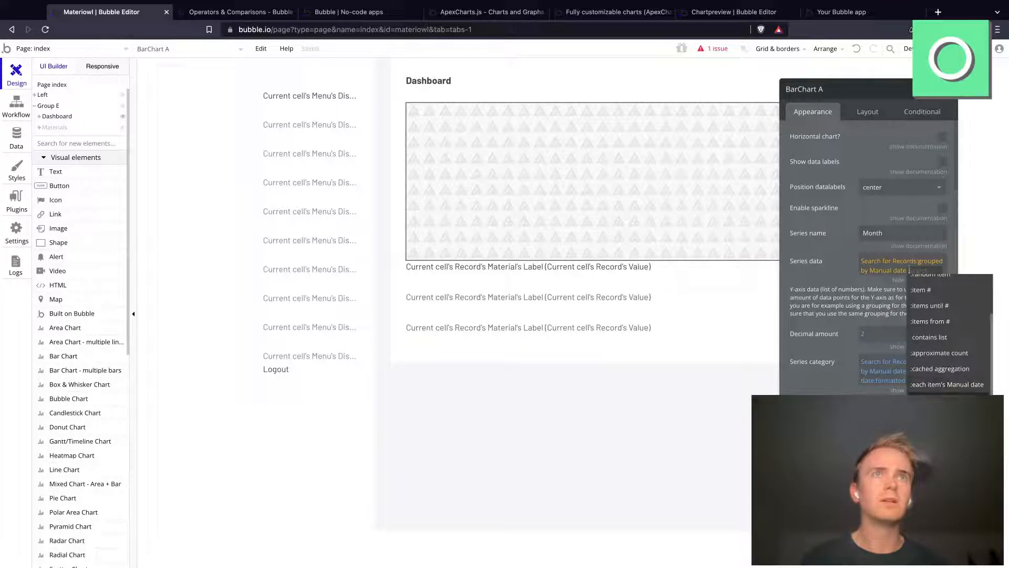
click(947, 400)
click(836, 296)
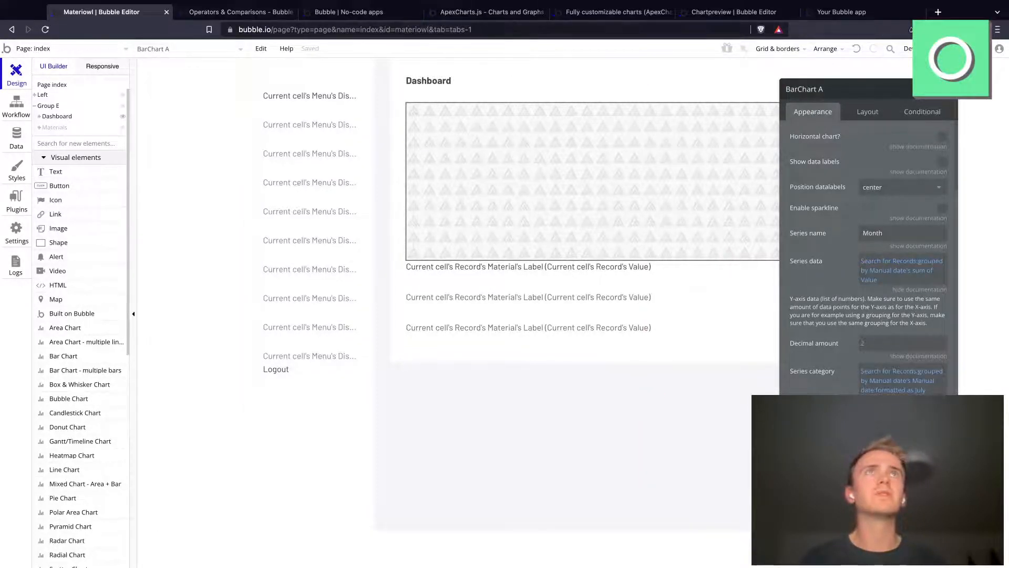
Step: Preview the Materiowl dashboard, inspect the July bar in the chart, and return to the editor
click(969, 48)
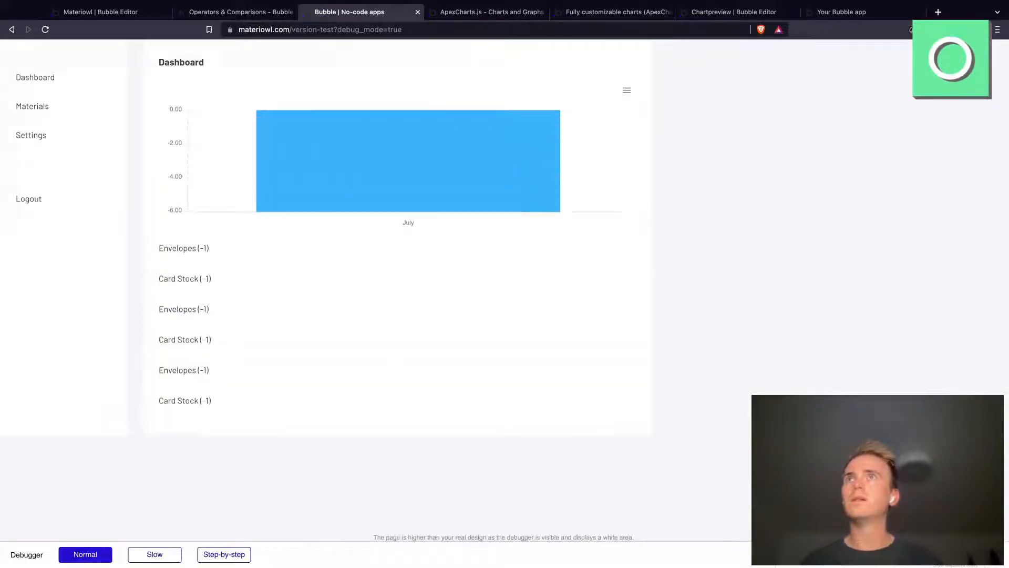
mouse_move(383, 162)
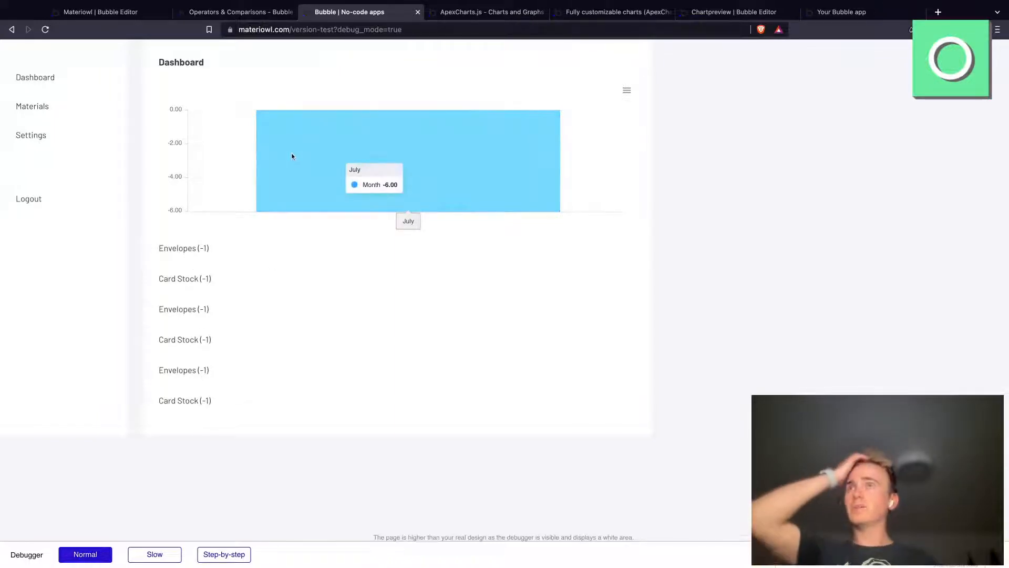
click(145, 12)
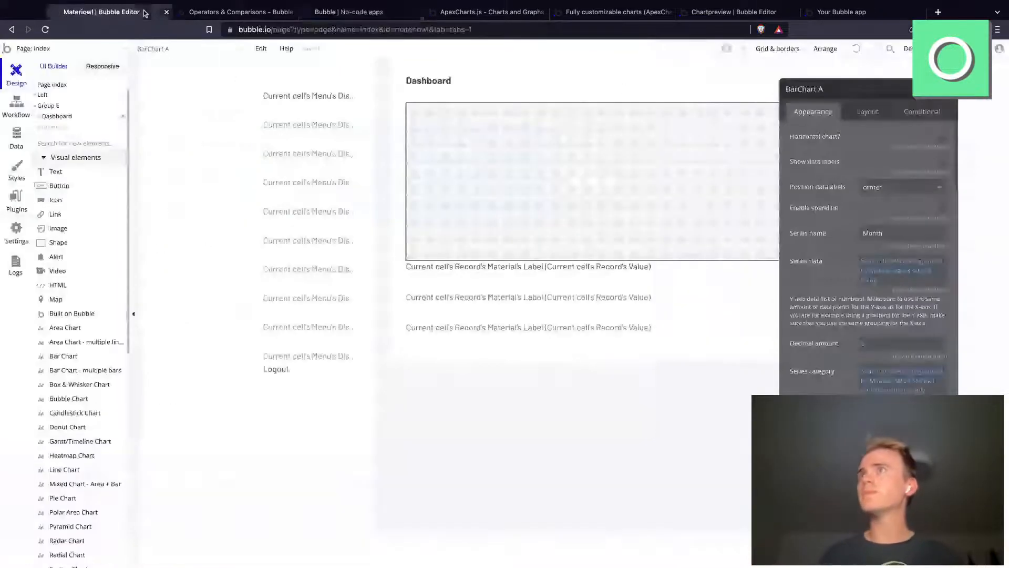
Step: In the All Records app data, change the 9:28 pm Card Stock record's Manual date to 06/20/2022 and save it
click(21, 136)
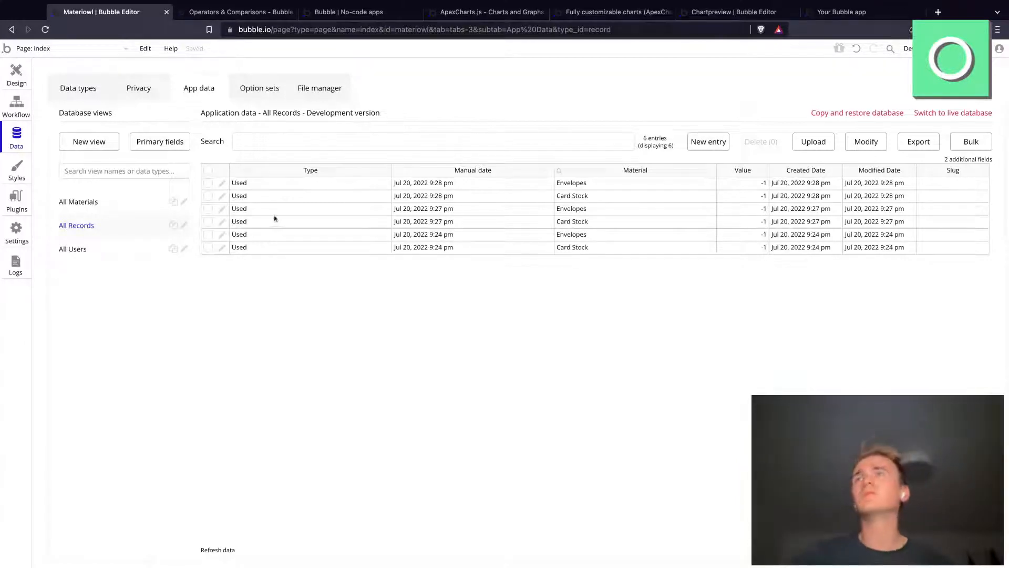
click(222, 197)
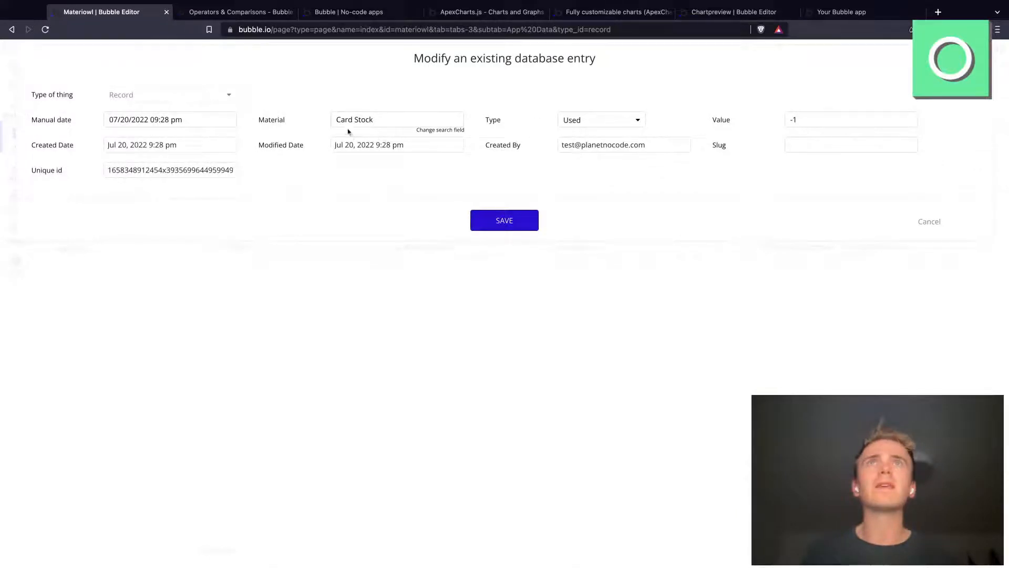
click(146, 122)
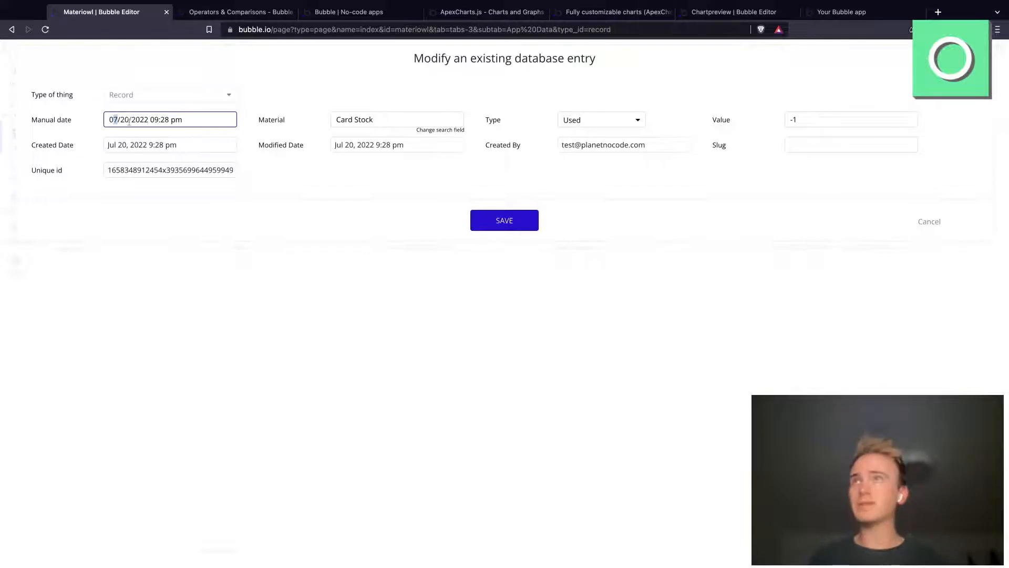
text(6)
click(512, 220)
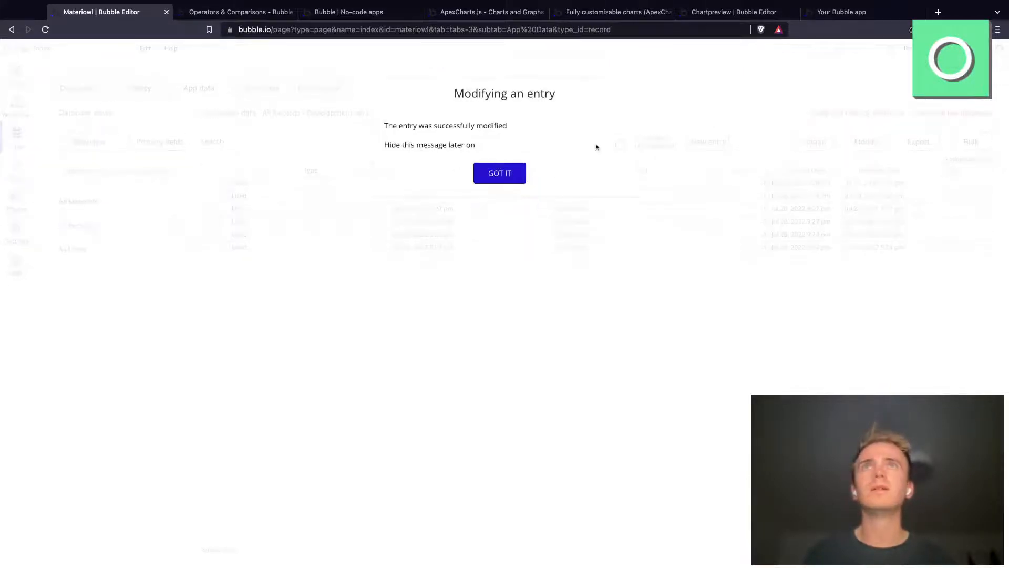
click(517, 171)
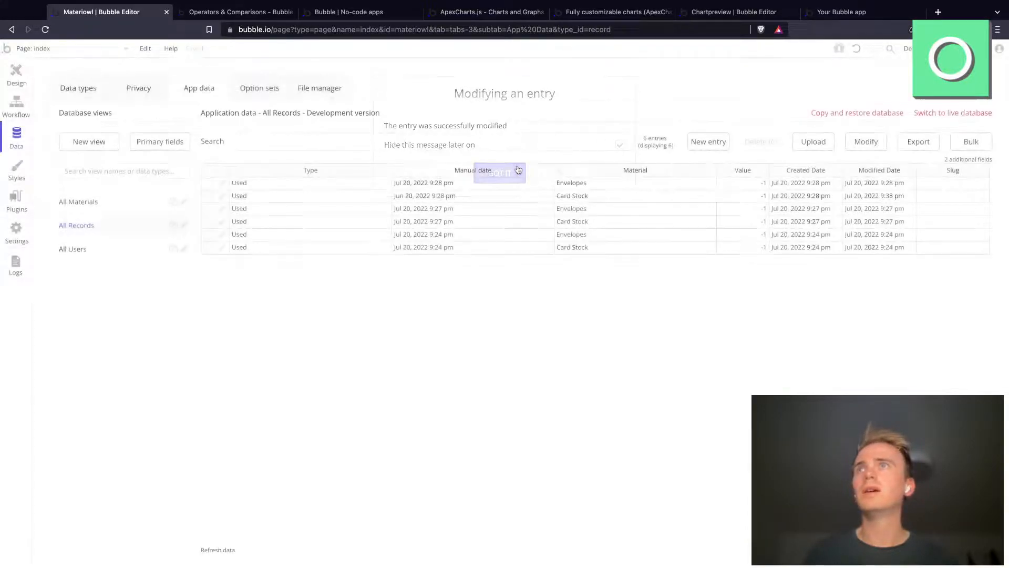
Step: Change the 9:24 pm Envelopes record's Manual date to 05/20/2022 and save the entry
click(221, 235)
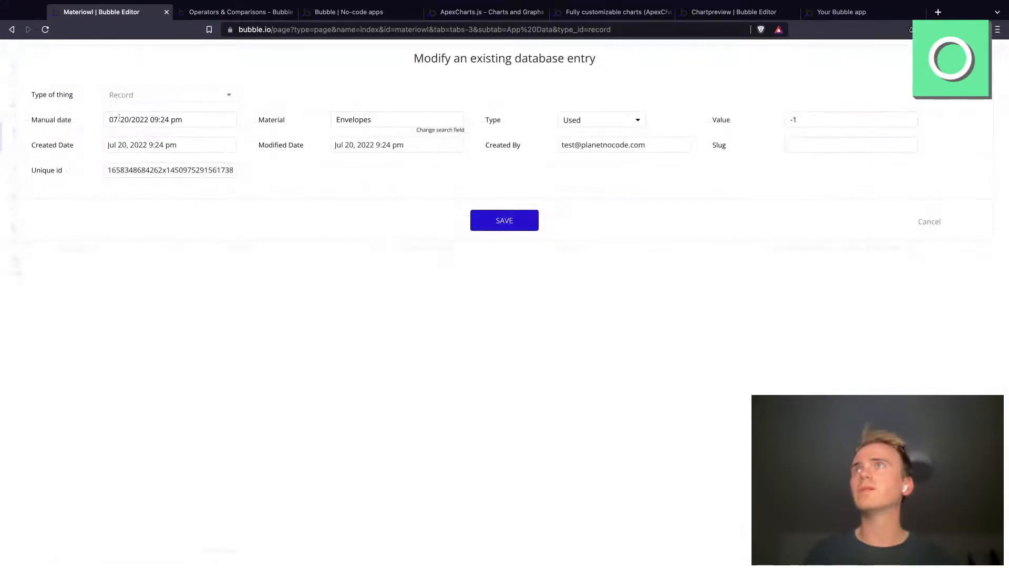
click(117, 119)
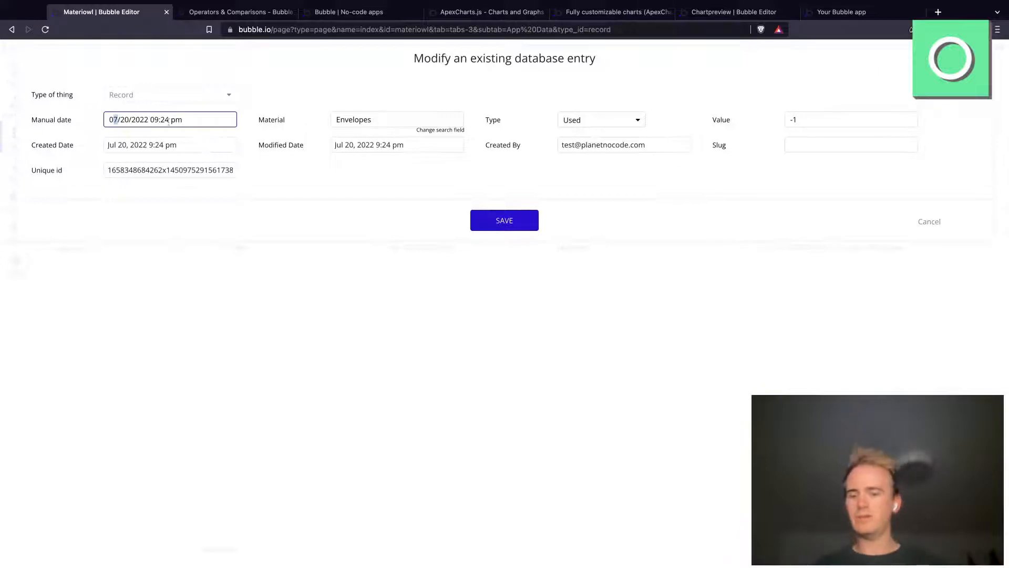
text(5)
click(524, 222)
Step: Reload the Materiowl dashboard preview and inspect the chart's monthly bars and its download options
click(339, 11)
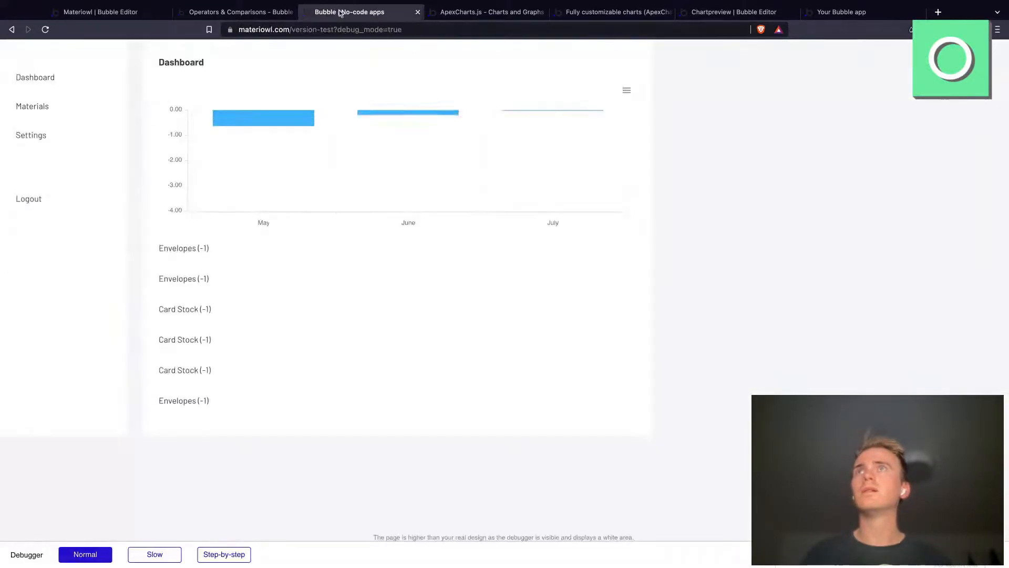
click(355, 28)
key(Return)
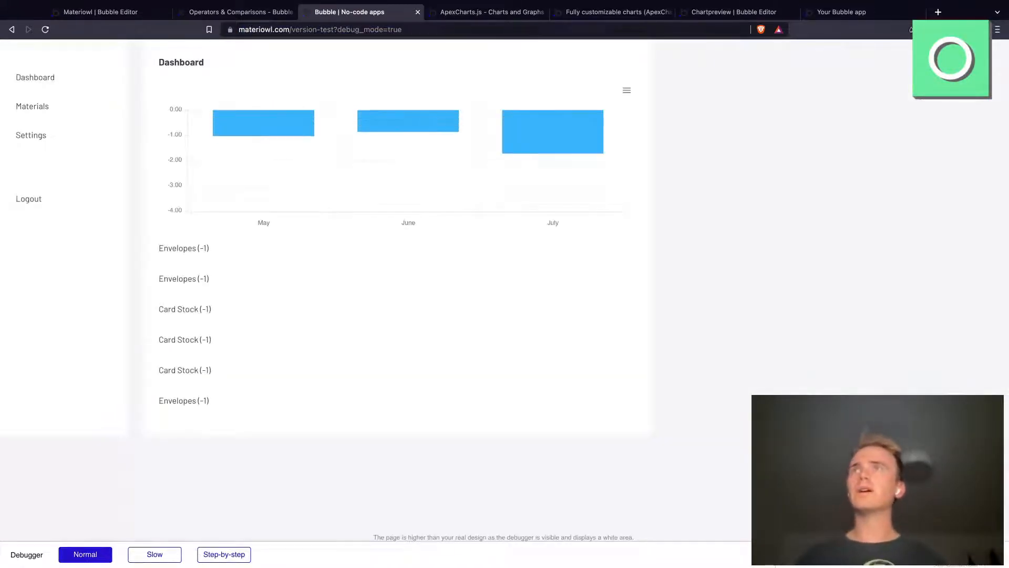
mouse_move(277, 129)
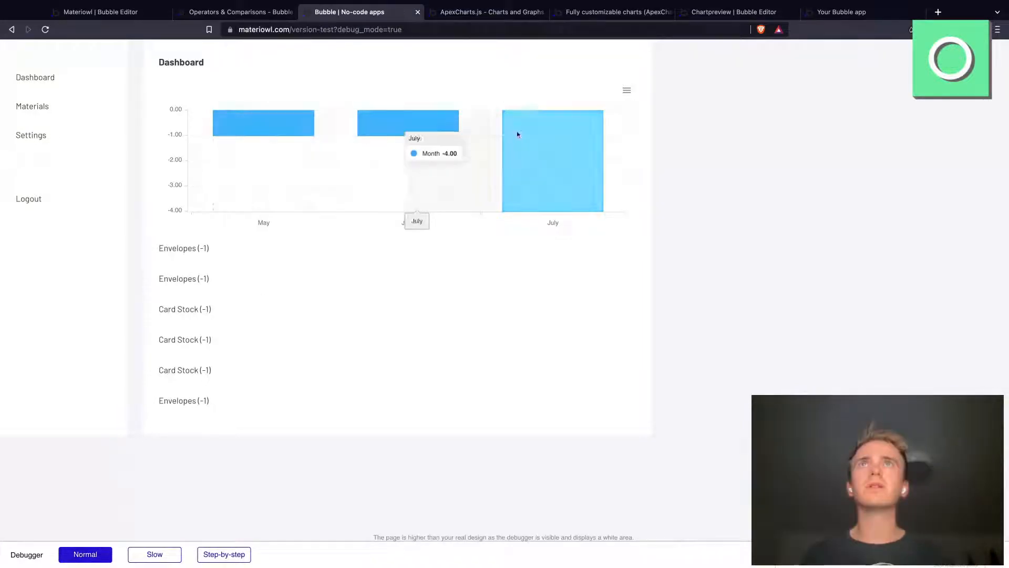
click(626, 90)
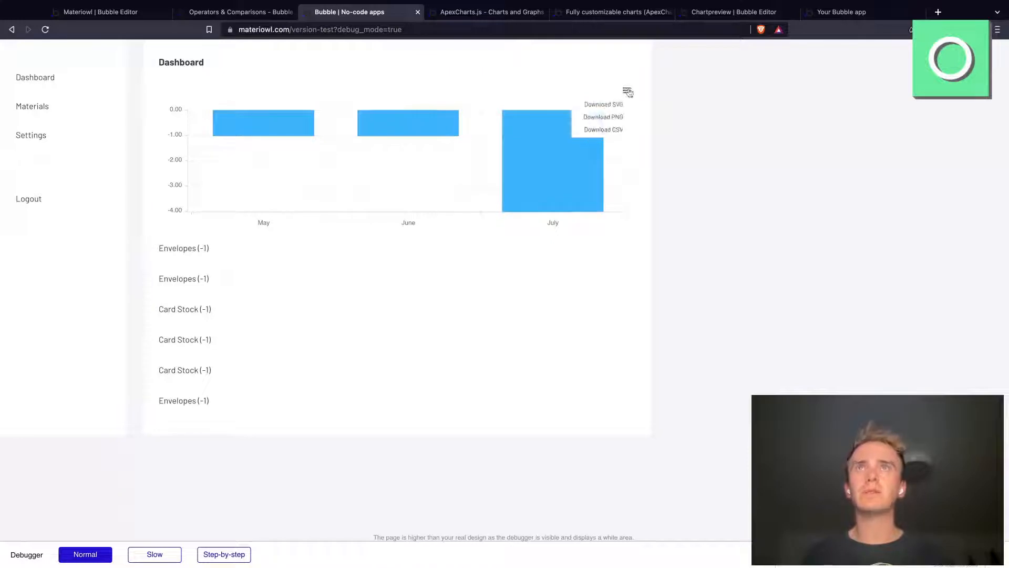
click(626, 90)
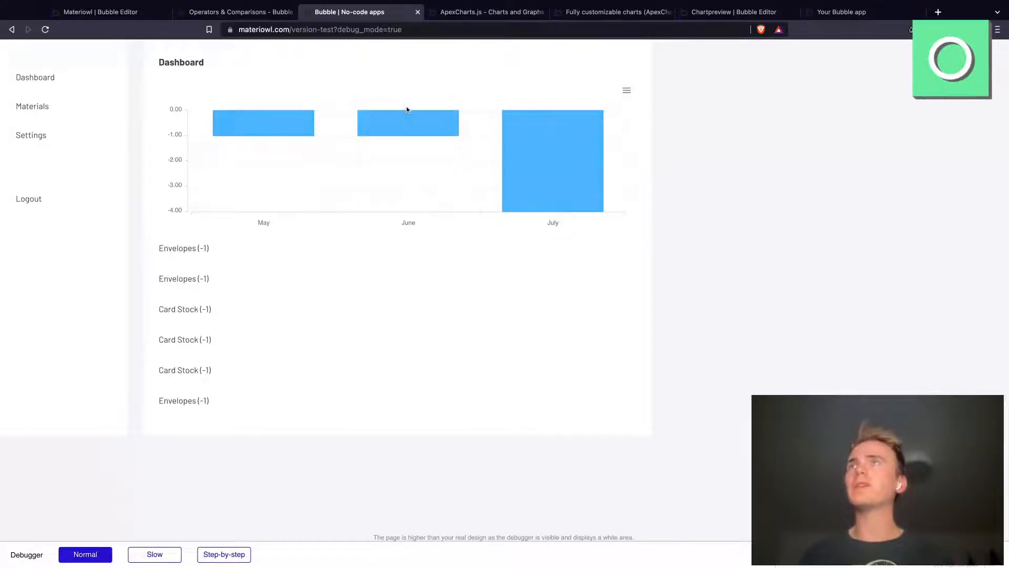
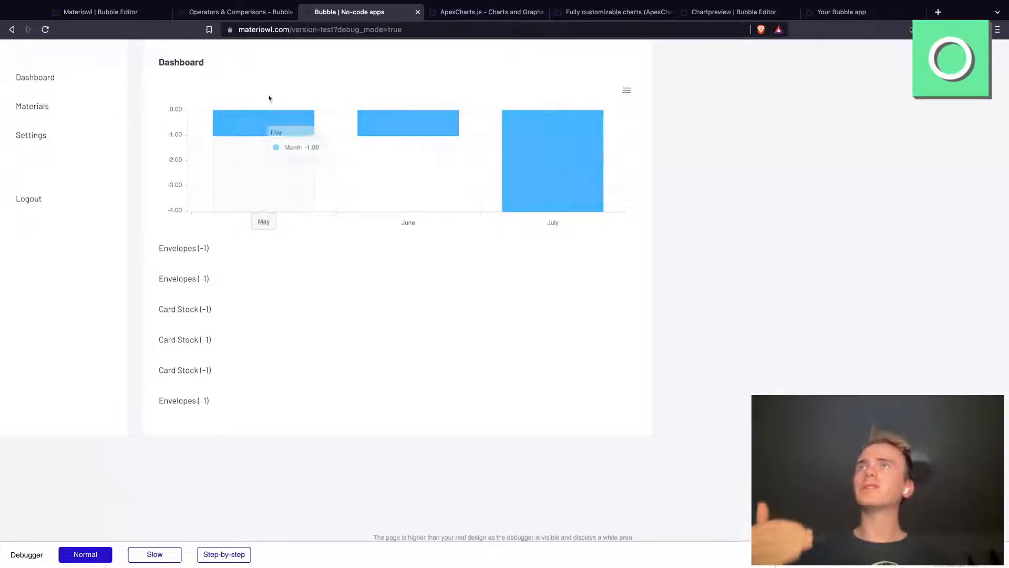
Step: Return to the index page design and add a Dropdown element above the Dashboard heading
click(113, 16)
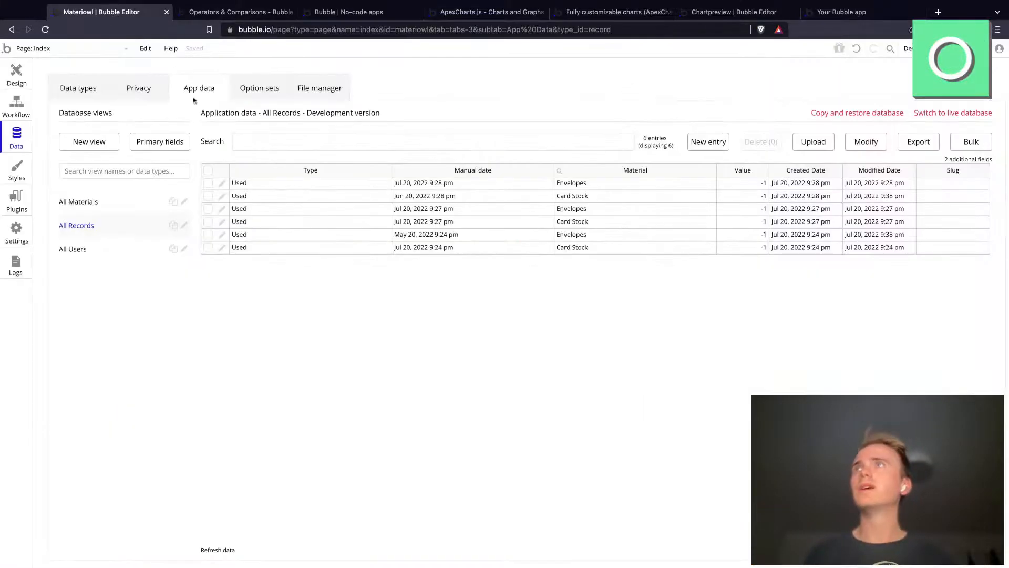
click(24, 77)
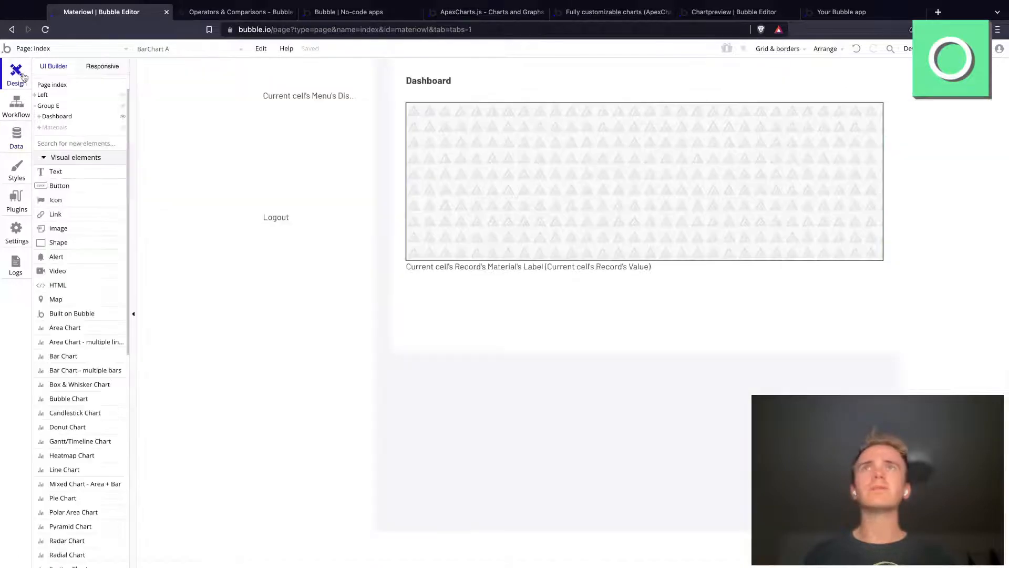
click(83, 144)
text(drop)
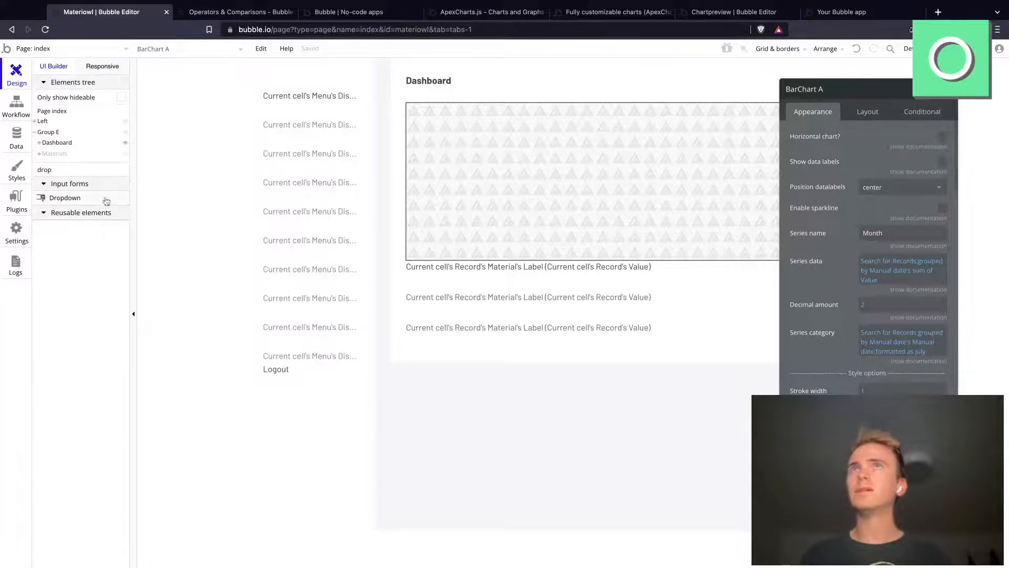
click(108, 199)
drag(747, 80, 861, 98)
Step: Group the Dashboard heading and the new dropdown together in a row container
double_click(453, 99)
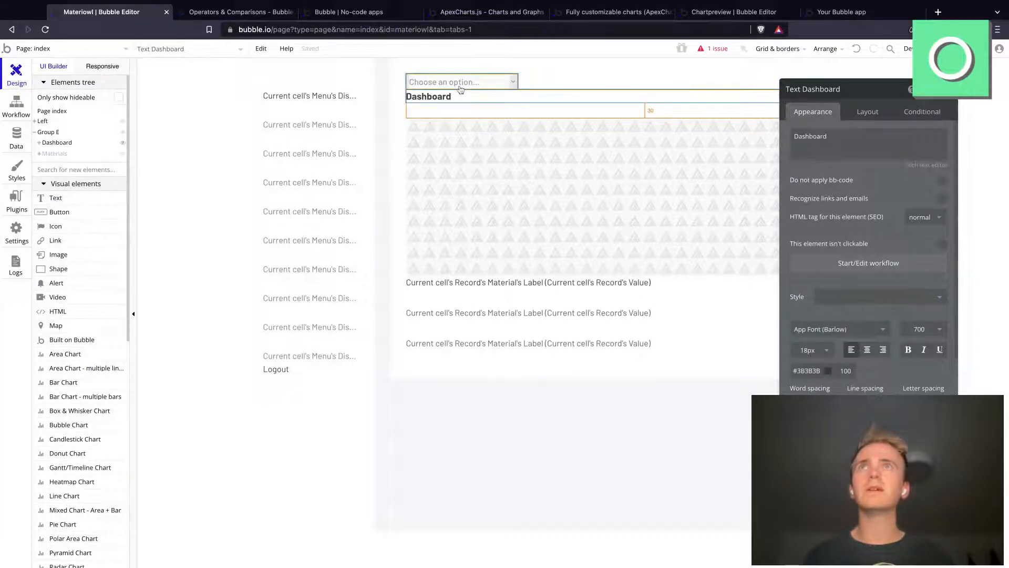
right_click(460, 89)
click(523, 183)
Step: Make the Dashboard heading non-fixed in width with min width 0 and fit to content, and order it before the dropdown
click(544, 98)
click(882, 110)
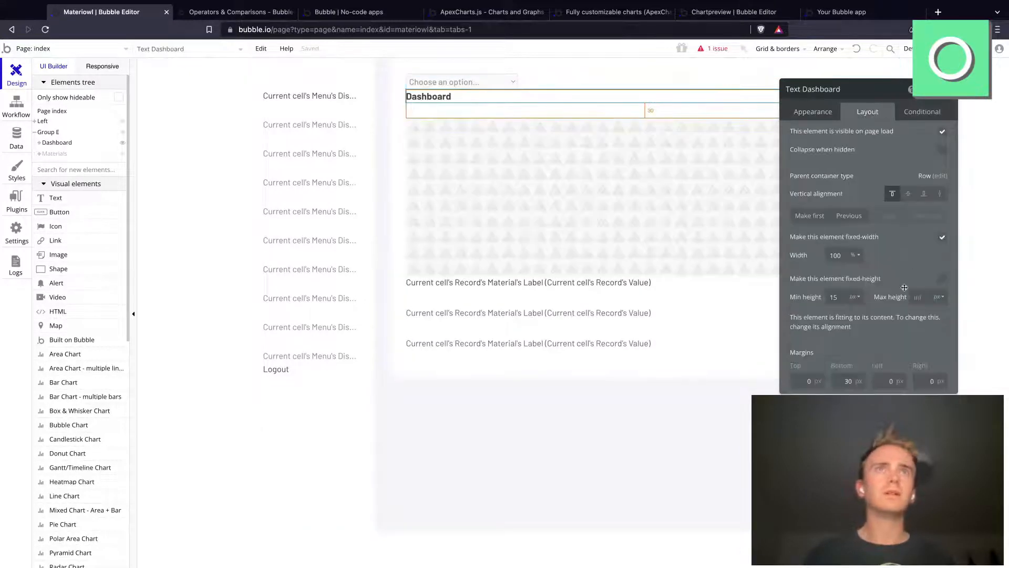
click(940, 239)
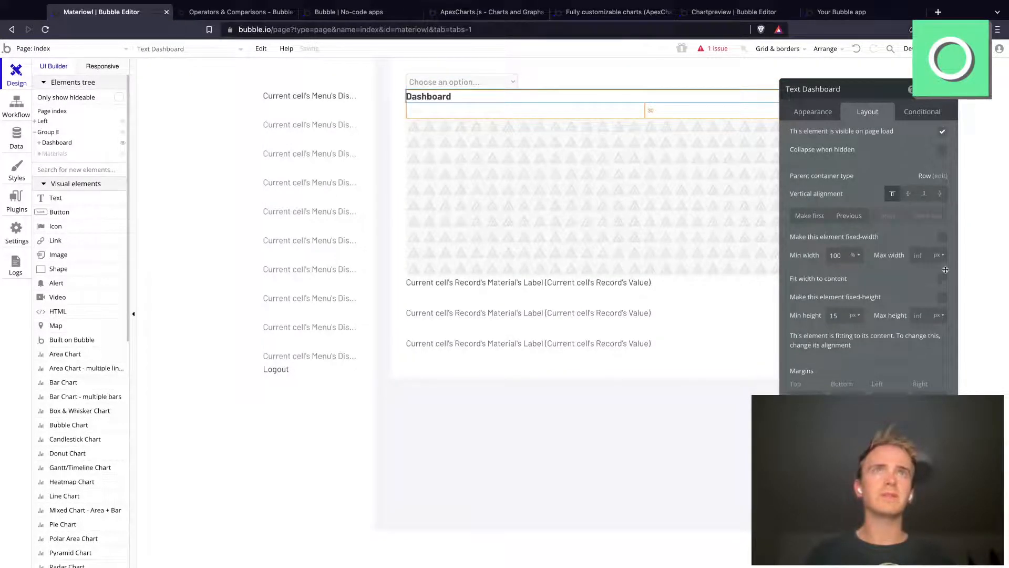
click(941, 278)
click(831, 256)
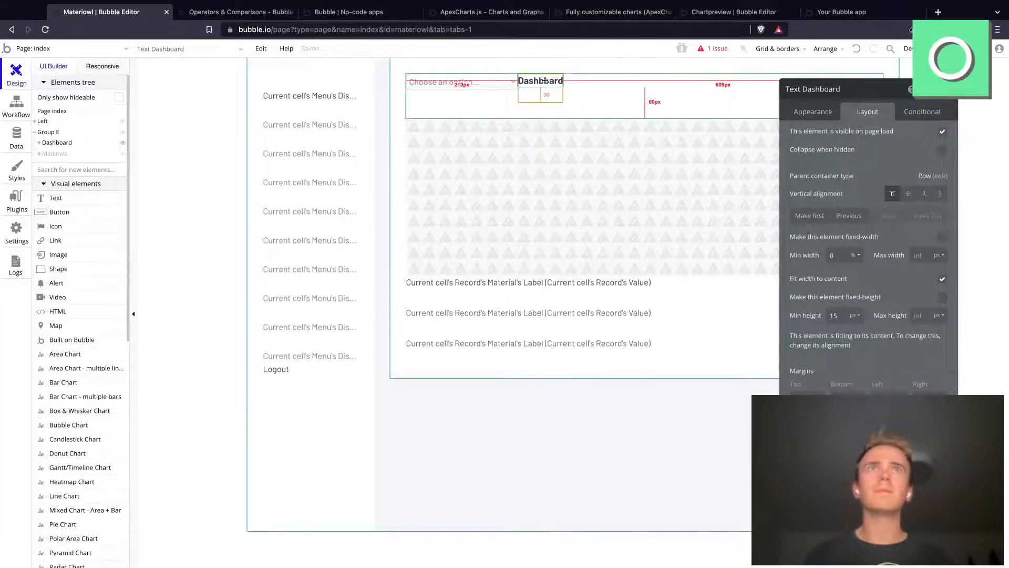
click(848, 216)
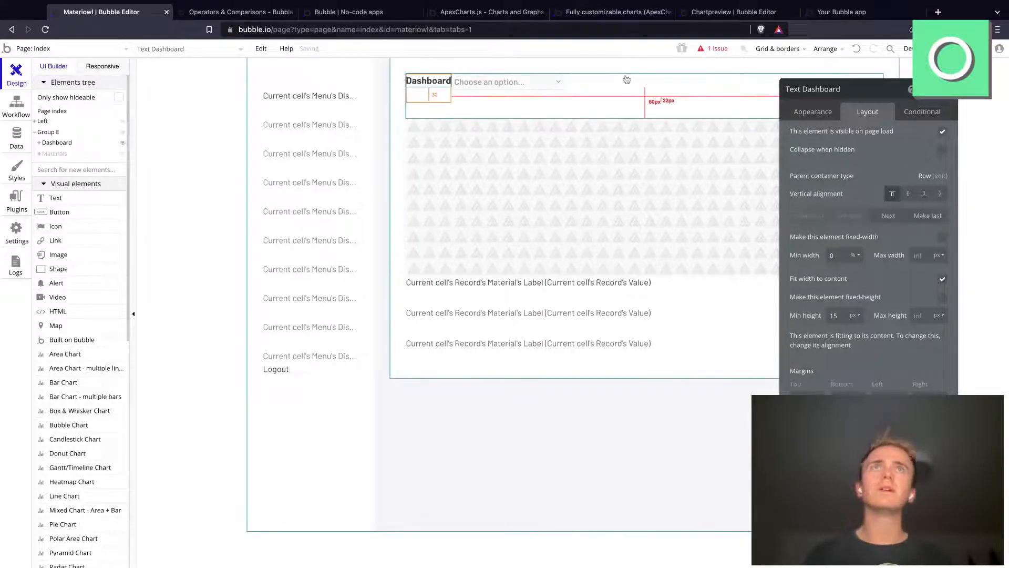
Step: Set the heading's row group to space-between alignment with min height 0, and set the dropdown's height to 50 px
click(940, 176)
click(929, 157)
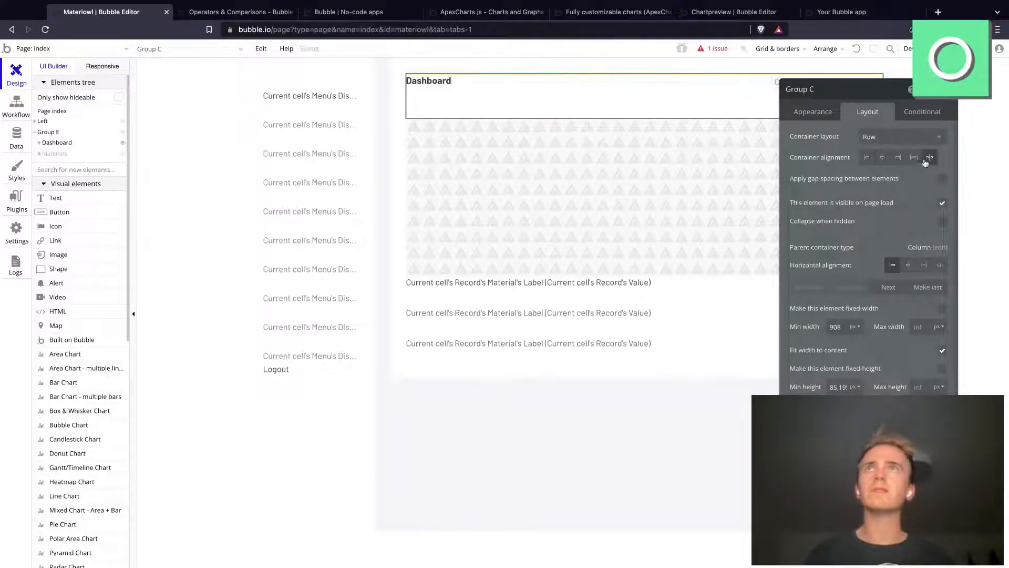
double_click(838, 387)
text(0)
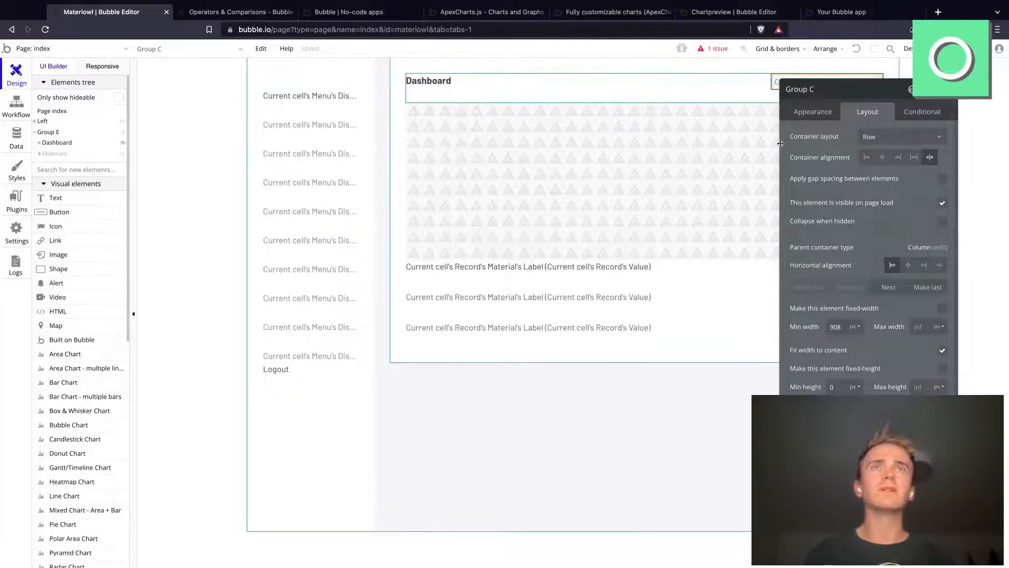
click(836, 300)
text(50)
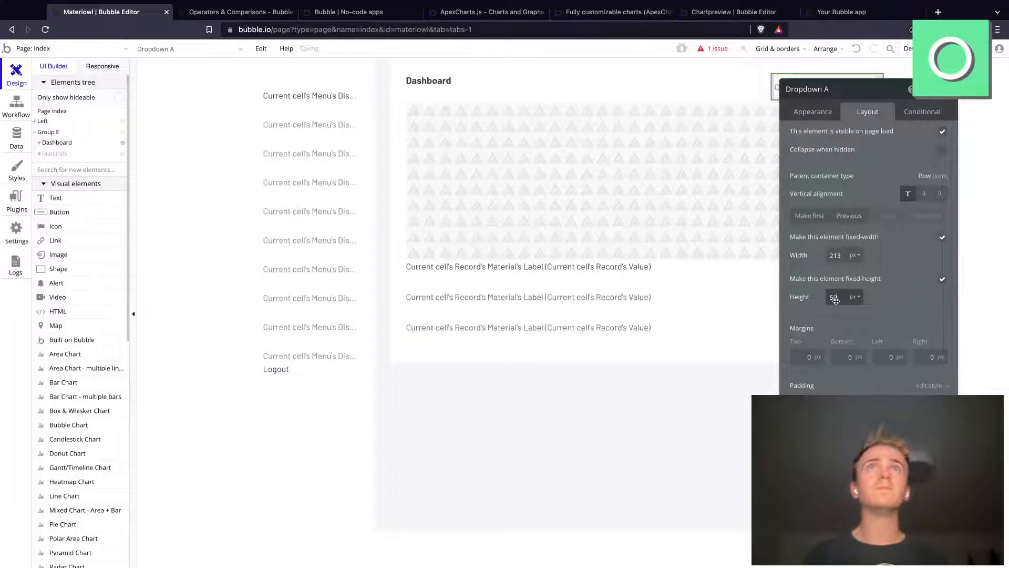
Step: Switch the dropdown to dynamic choices and set its placeholder to "Filter by material"
click(821, 115)
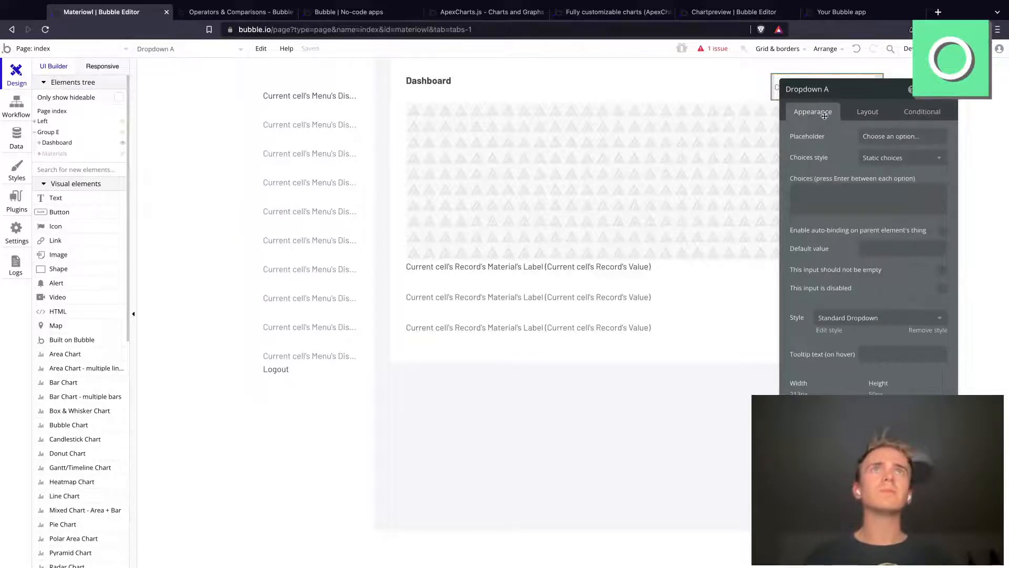
click(910, 162)
click(884, 194)
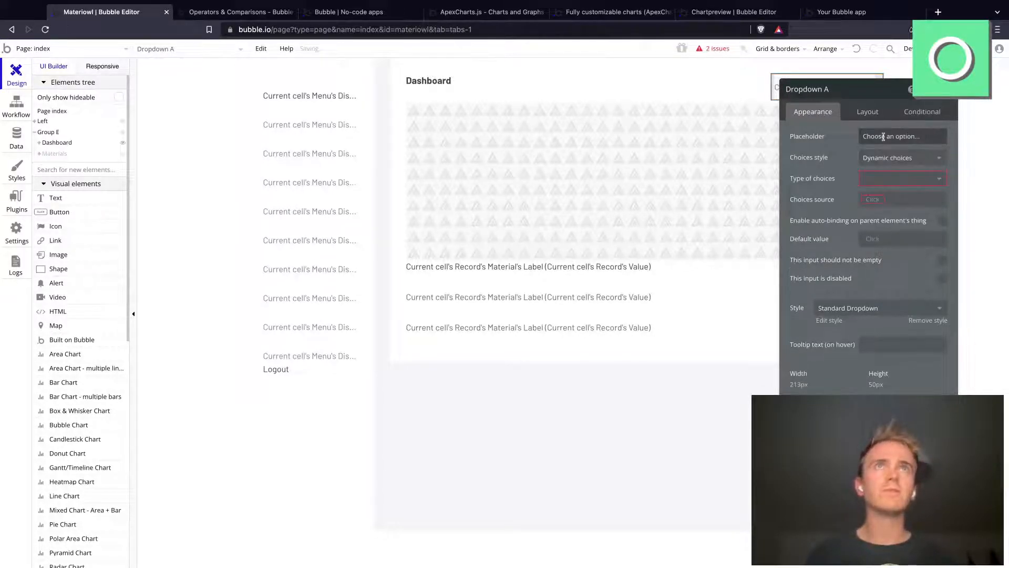
click(883, 136)
key(BackSpace)
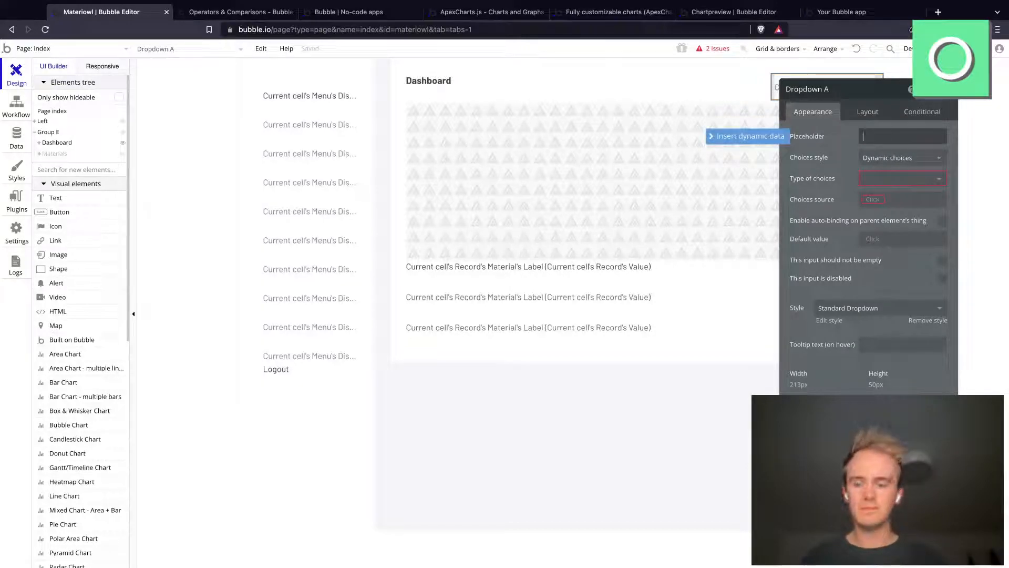
text(Filter by ma)
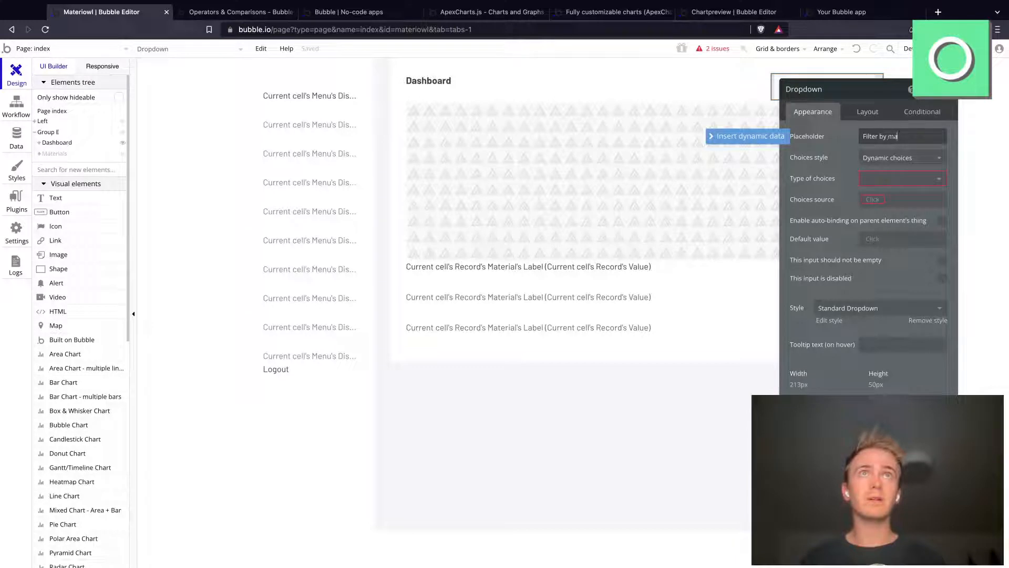
text(terial)
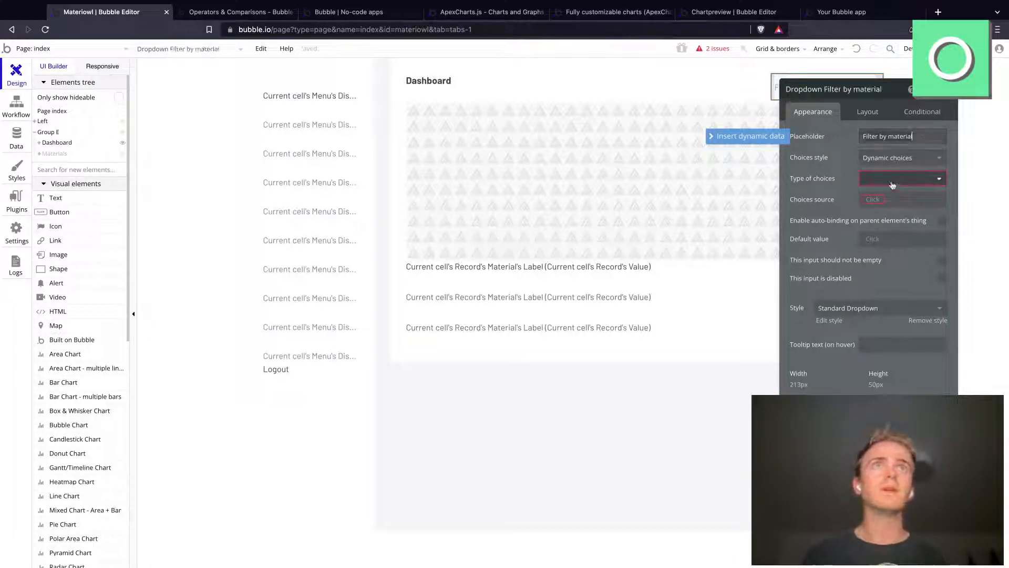
Step: Set the dropdown's choice type to Materials, sourced from a search for Materials, with the current option's Label as caption
click(899, 179)
click(894, 217)
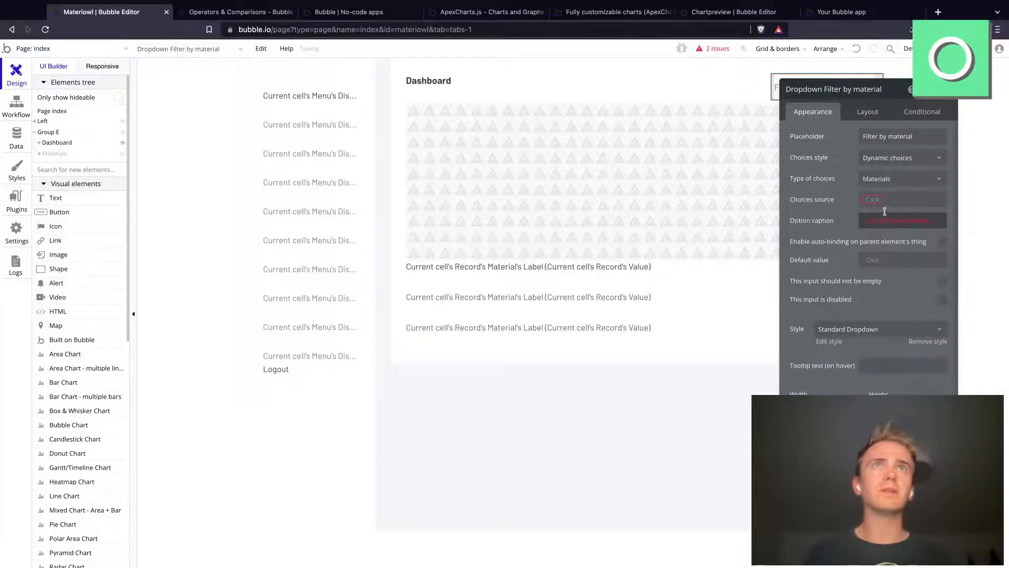
click(871, 200)
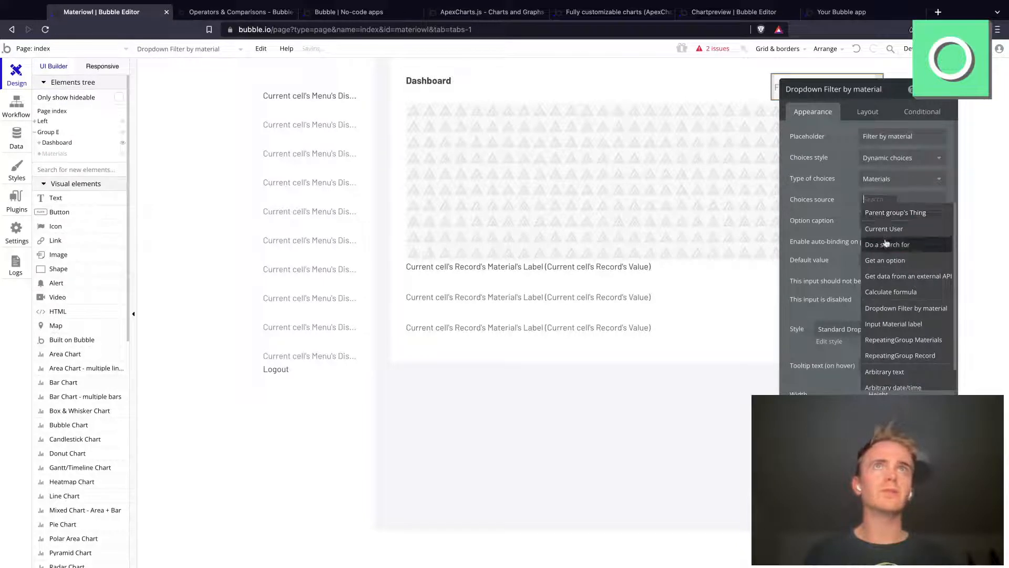
click(887, 245)
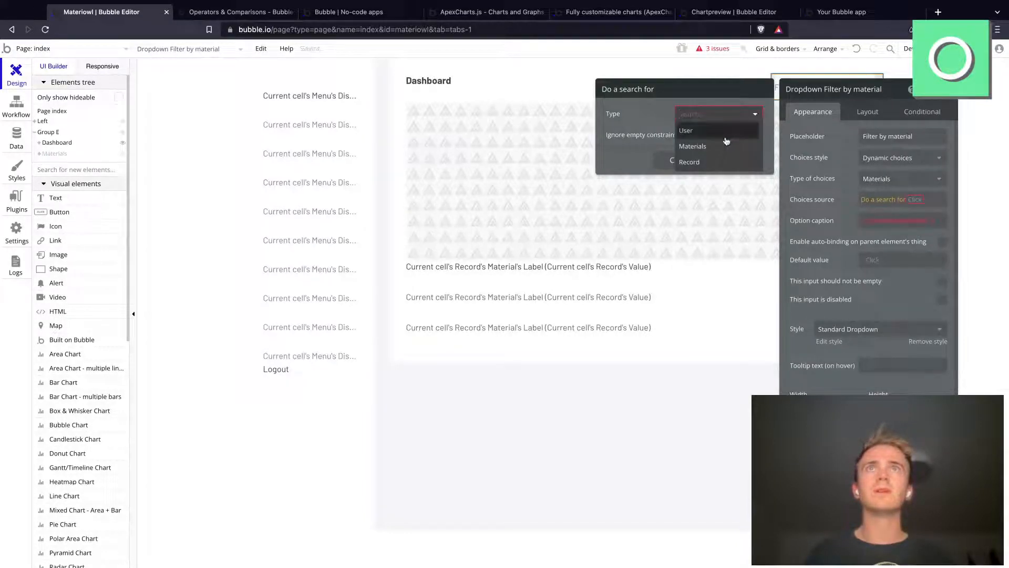
click(726, 147)
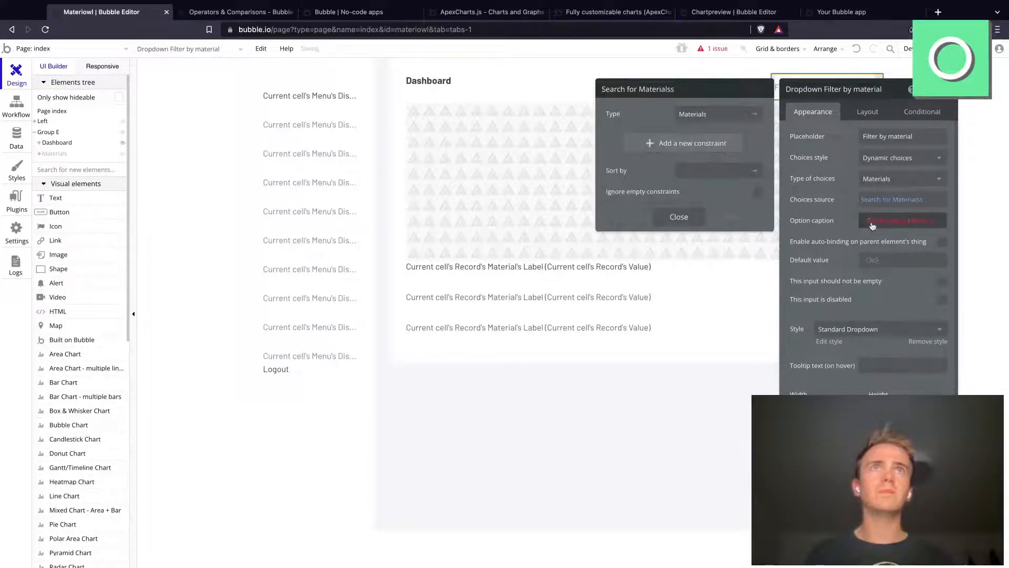
click(899, 220)
click(900, 243)
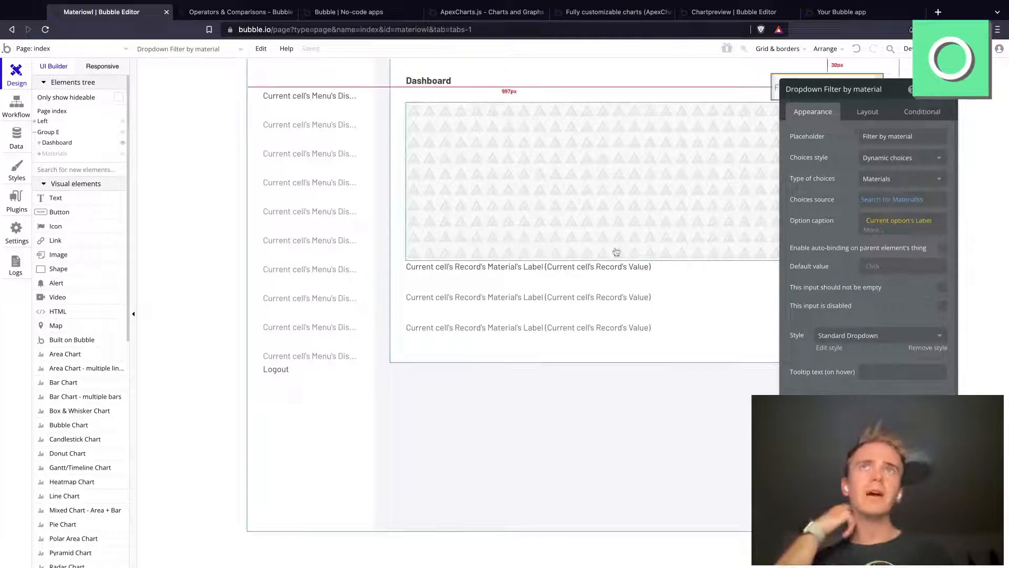
Step: Constrain the bar chart's Series data search to Material = Dropdown Filter by material's value, ignoring empty constraints
click(585, 102)
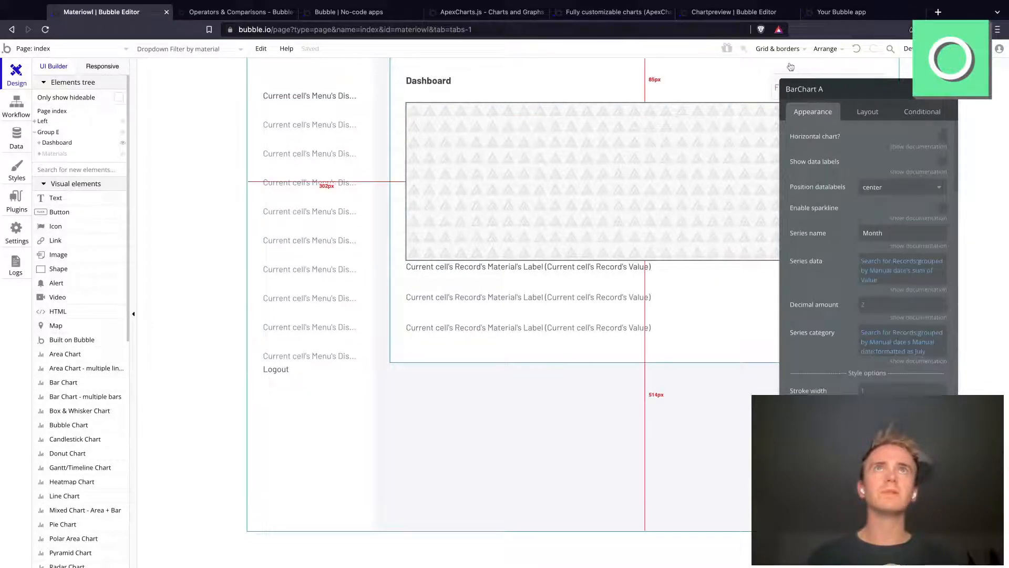
click(874, 262)
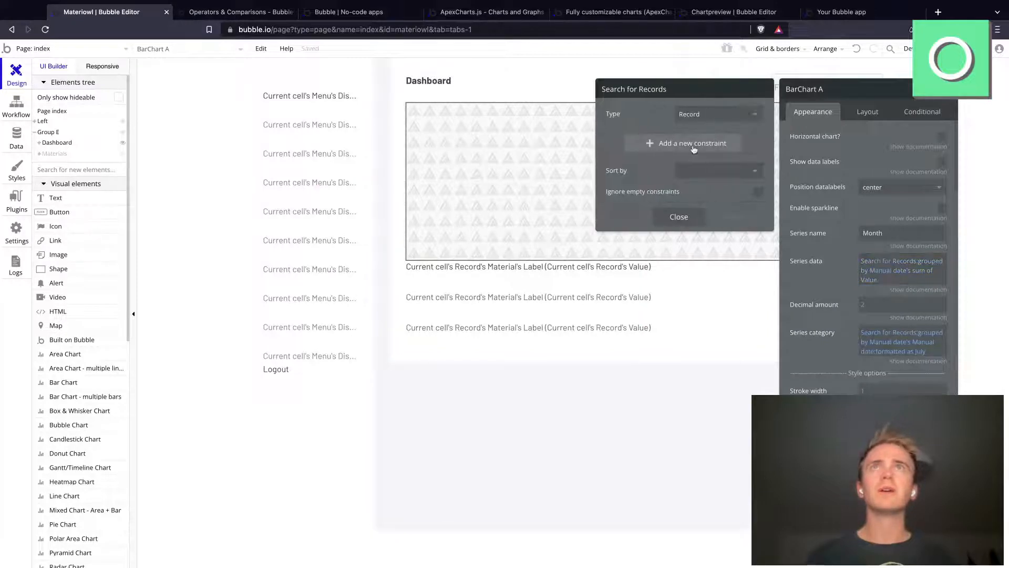
click(694, 145)
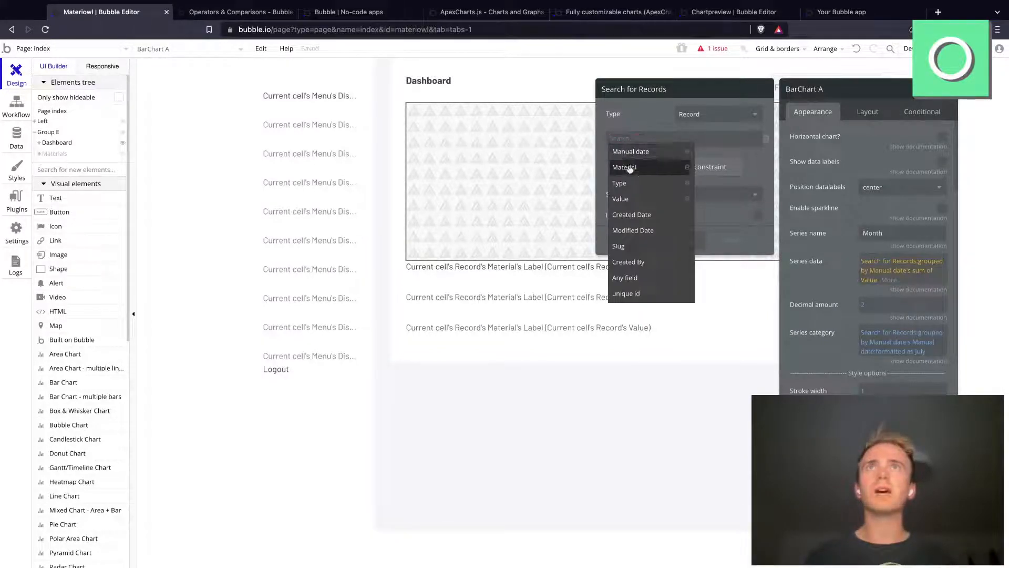
click(625, 168)
click(649, 138)
click(651, 153)
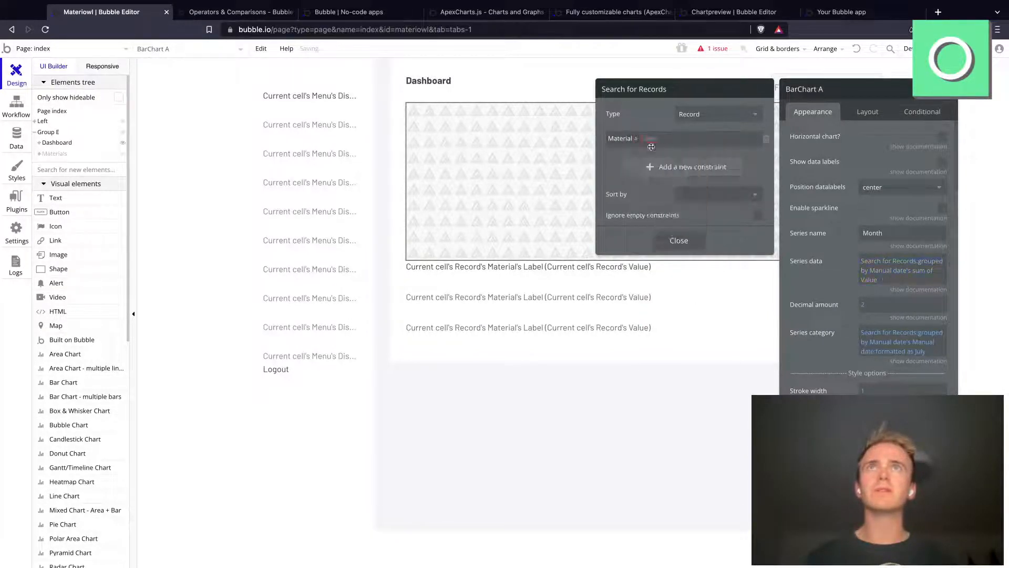
click(651, 140)
text(drop)
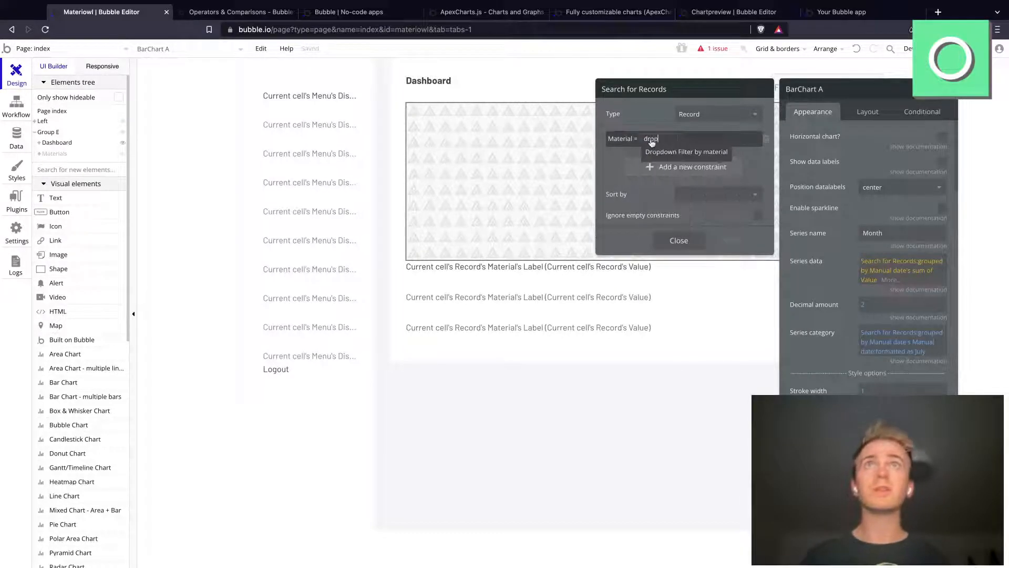
click(680, 151)
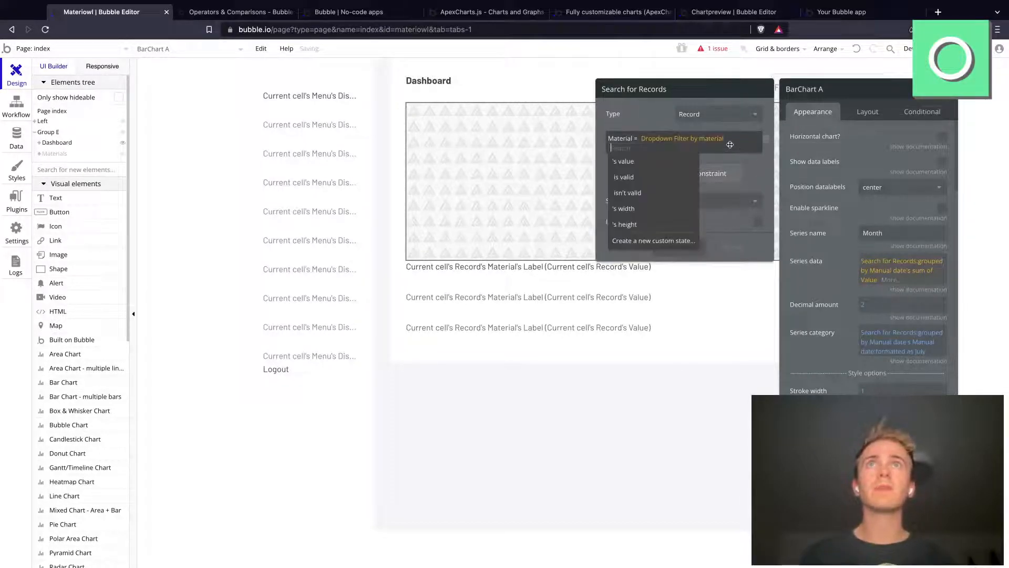
click(674, 165)
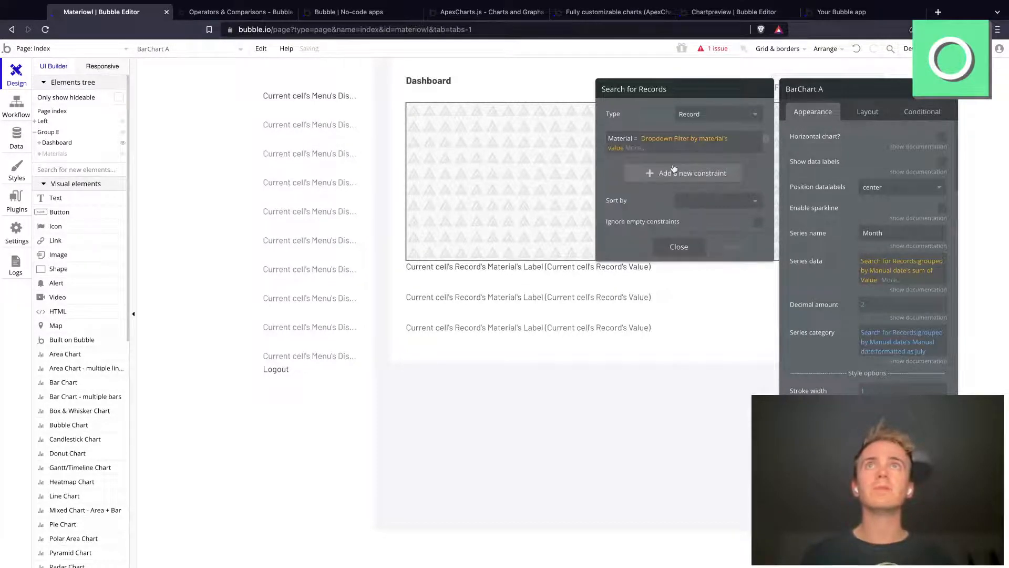
click(756, 219)
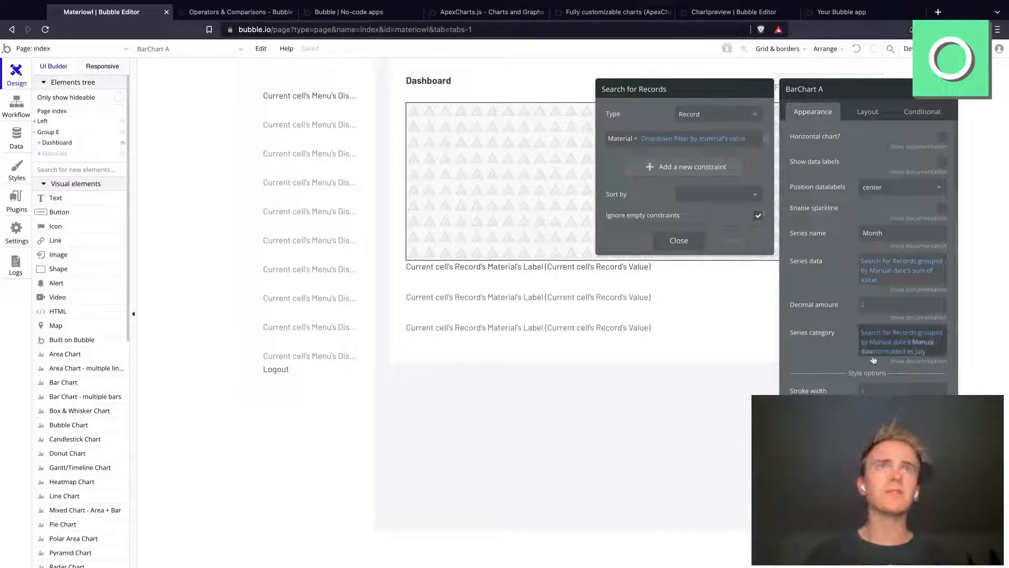
Step: Constrain the bar chart's Series category search to Material = Dropdown Filter by material's value, ignoring empty constraints
click(863, 333)
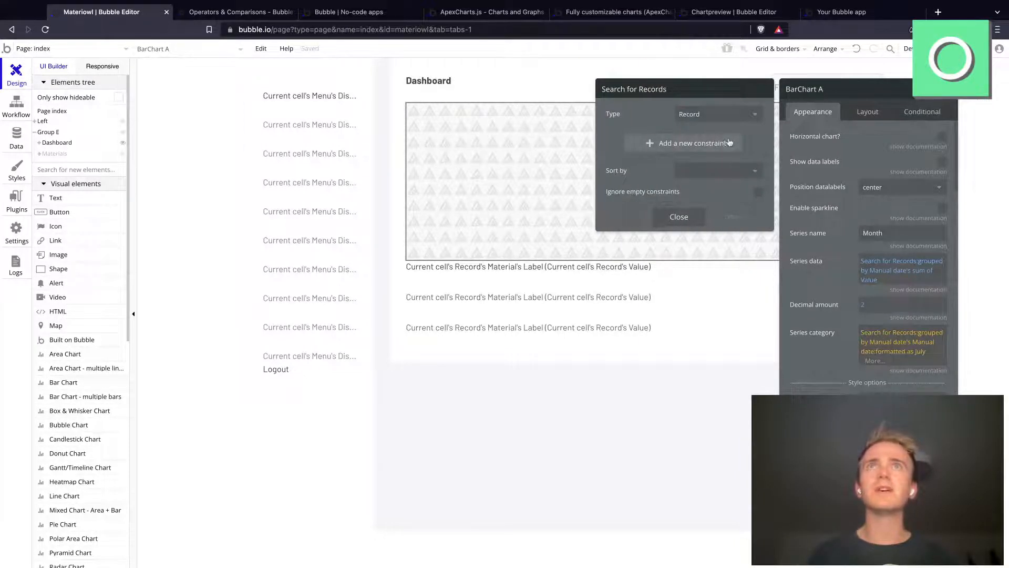
click(685, 143)
click(616, 141)
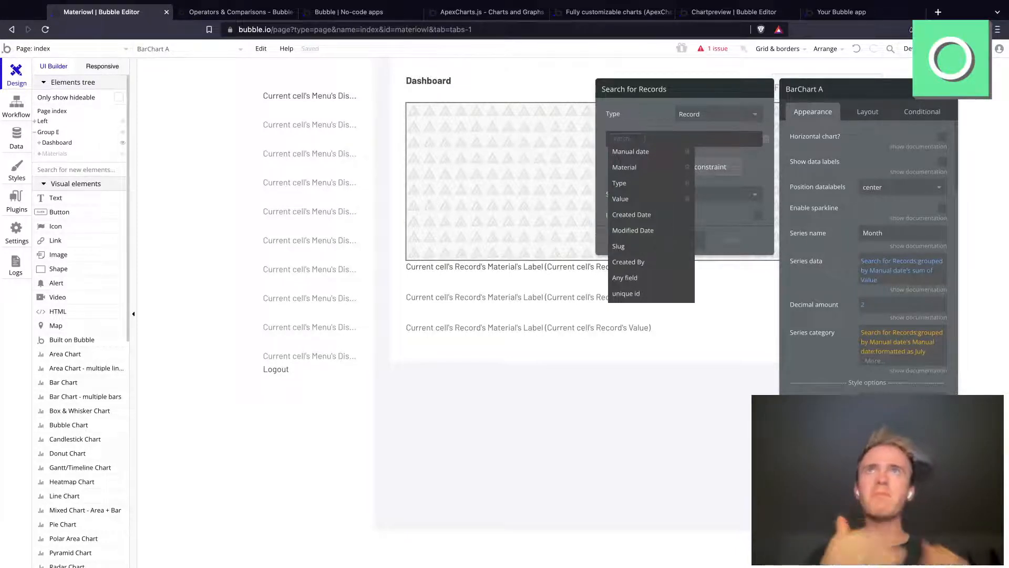
click(637, 168)
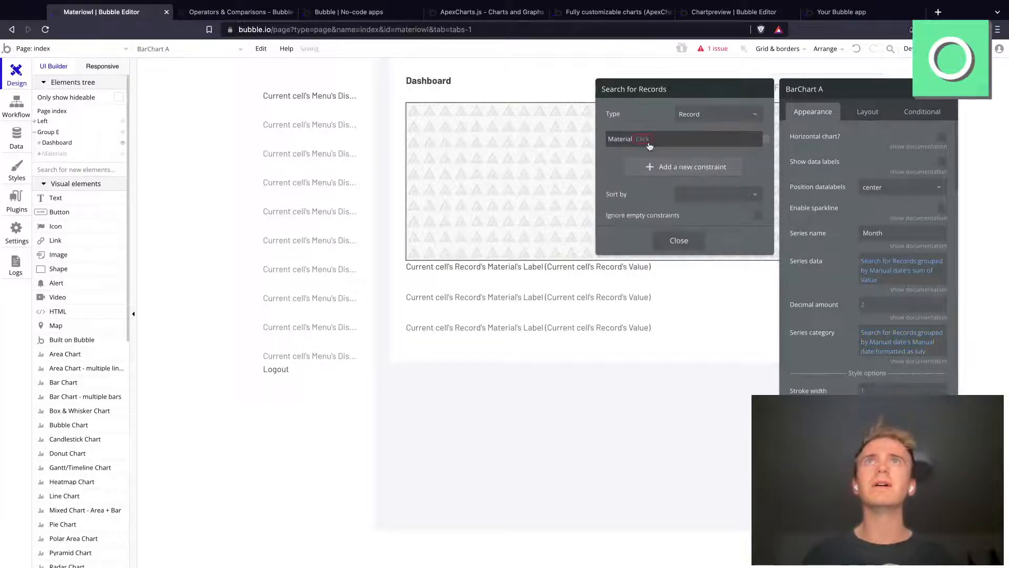
click(650, 140)
click(651, 142)
click(650, 139)
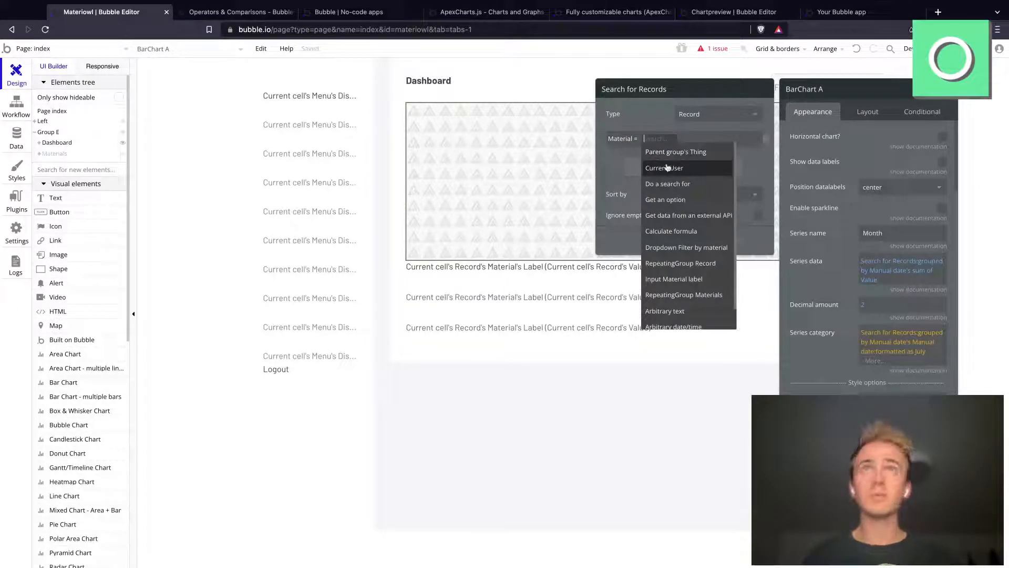
text(drop)
click(670, 152)
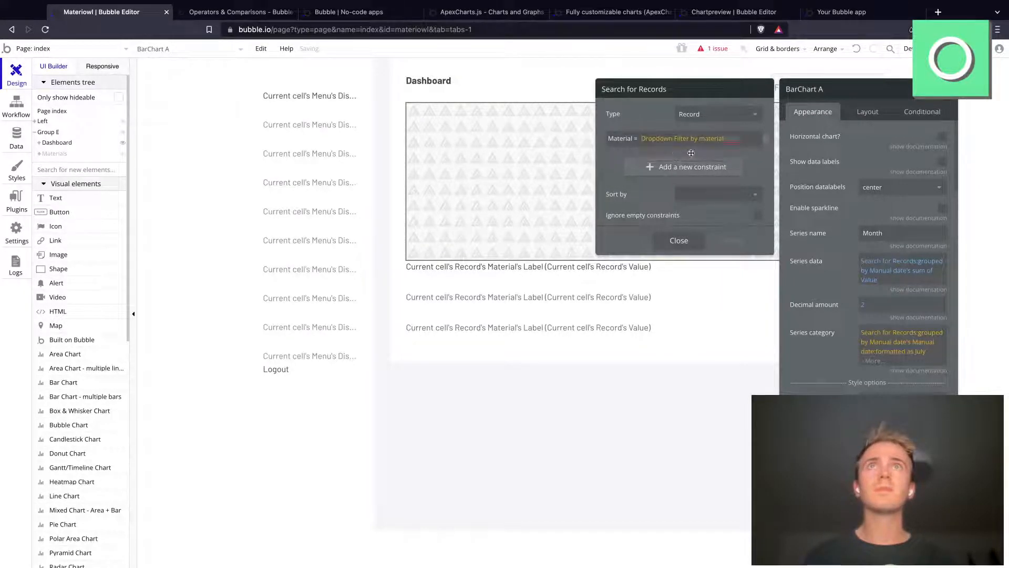
click(661, 162)
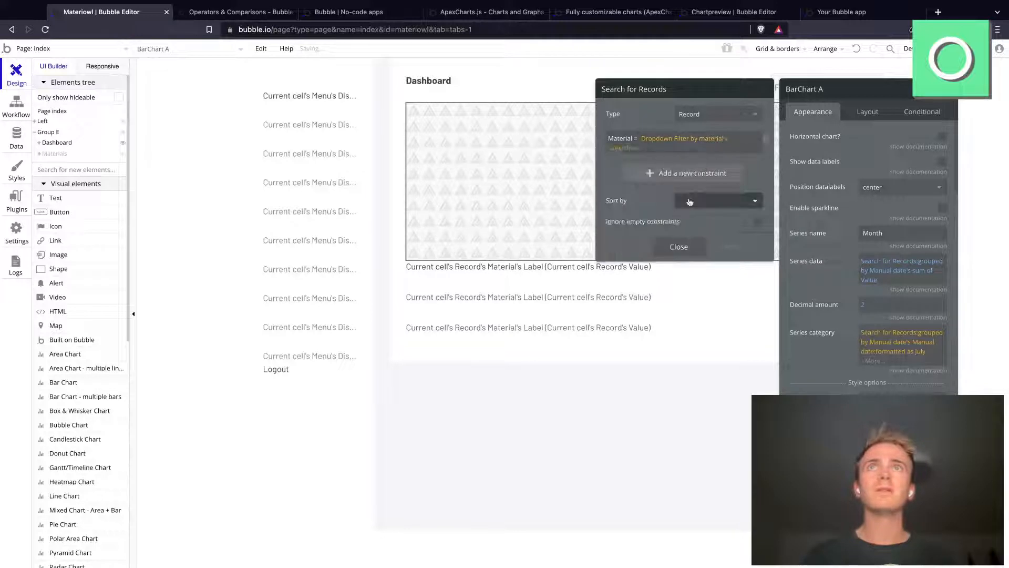
click(756, 215)
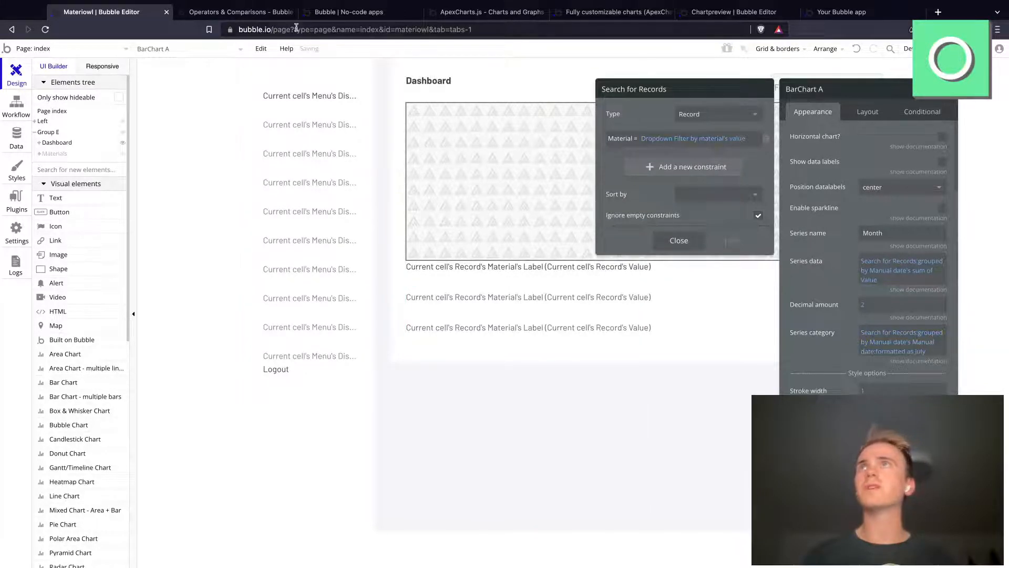
Step: Reload the app preview, test the dashboard's material filter with Card Stock and Envelopes, and view the Materials section
drag(353, 15, 268, 30)
click(268, 30)
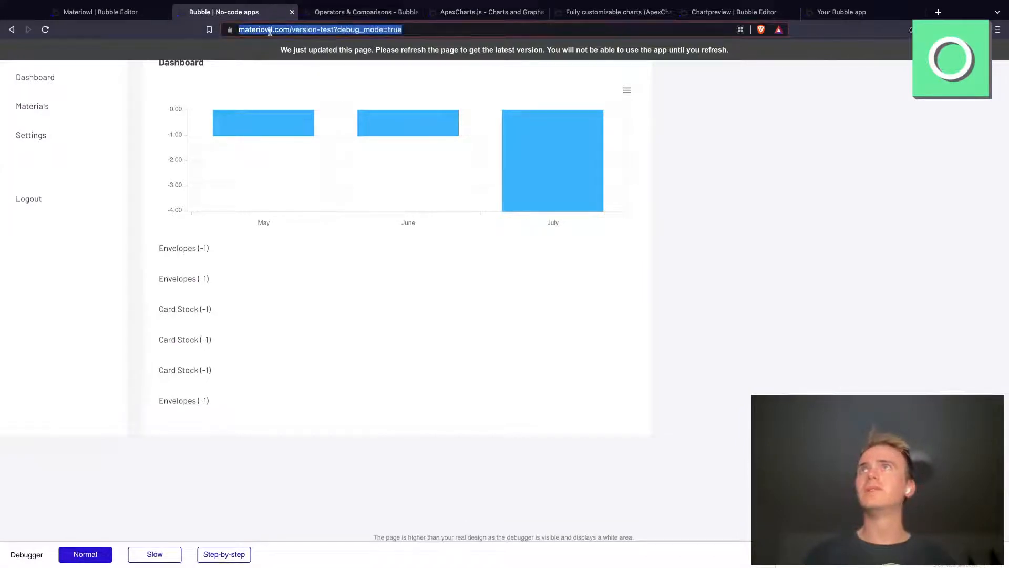
key(Return)
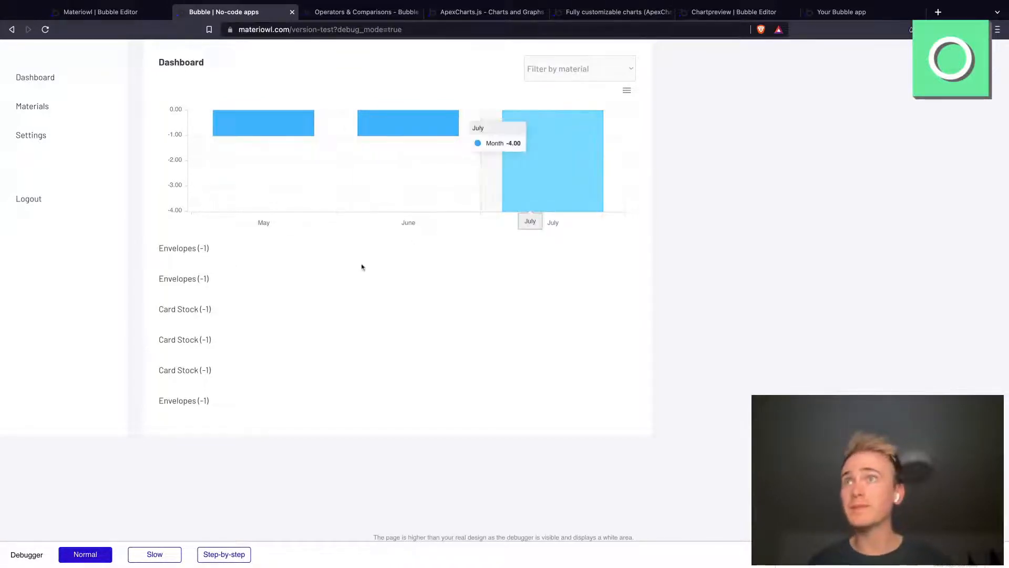
click(580, 72)
click(571, 88)
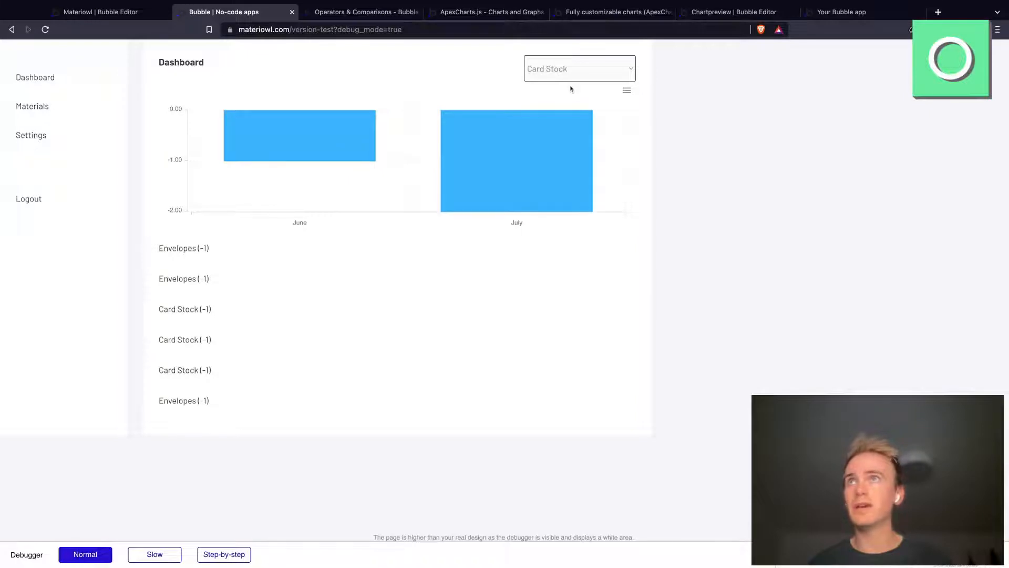
mouse_move(521, 192)
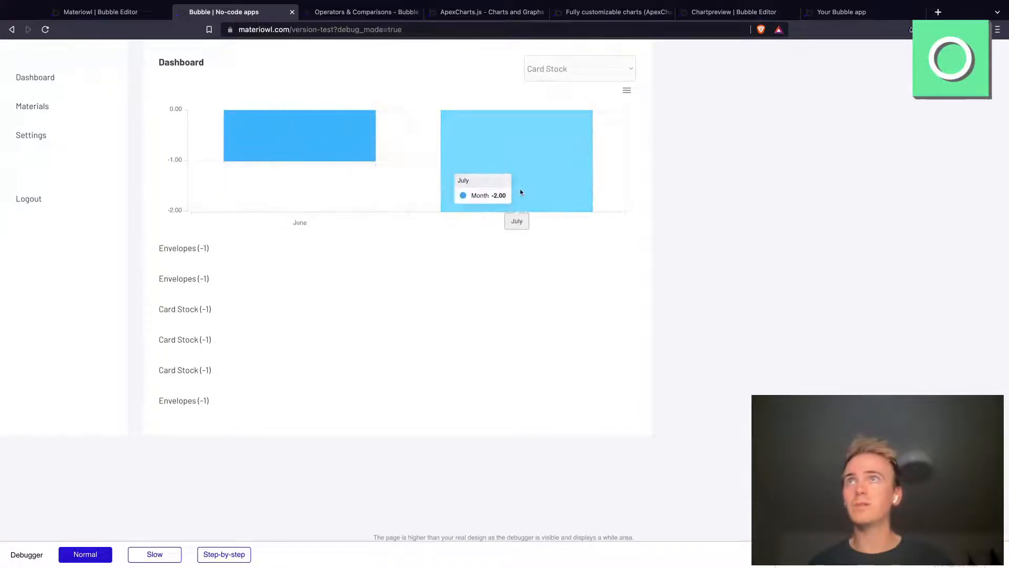
click(576, 75)
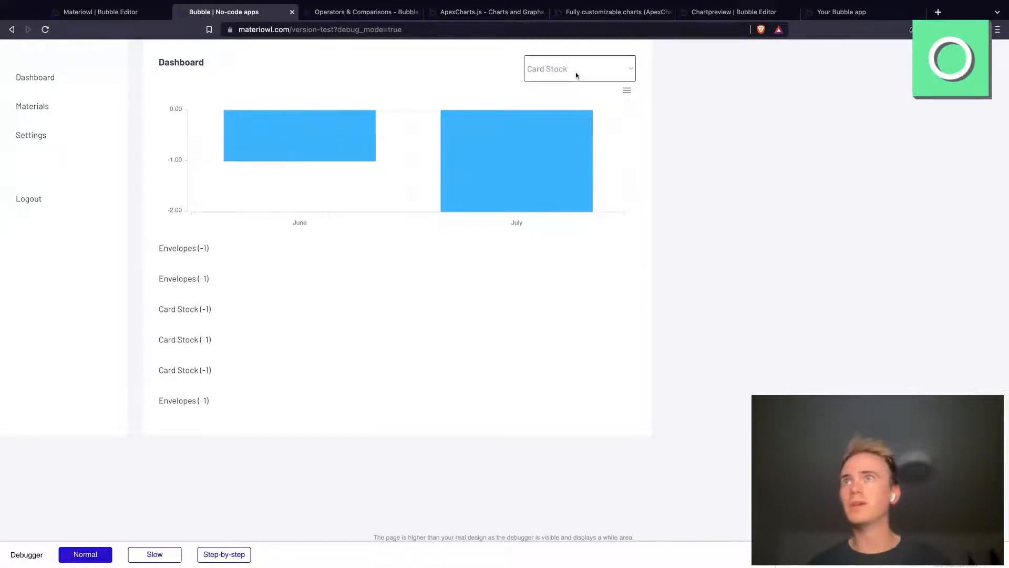
click(567, 86)
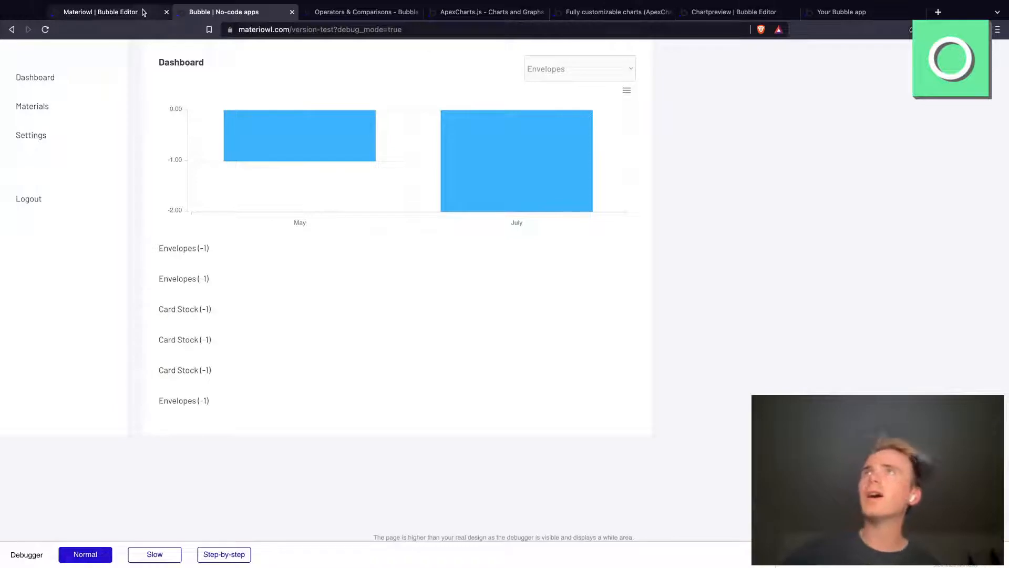
mouse_move(326, 167)
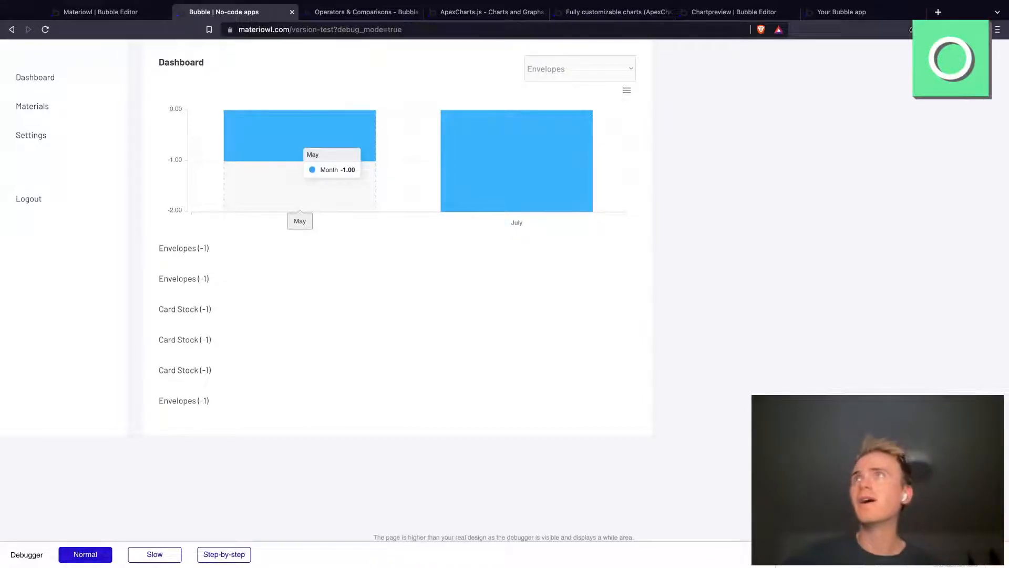
click(52, 106)
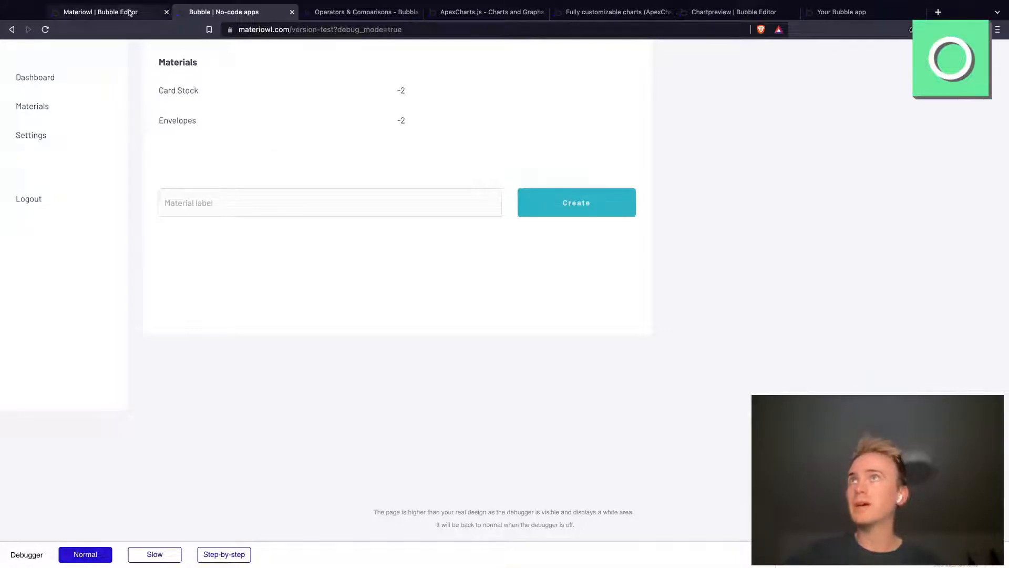
Step: In the Bubble editor, show the Materials group instead of Dashboard and change its heading to "All Materials"
click(100, 12)
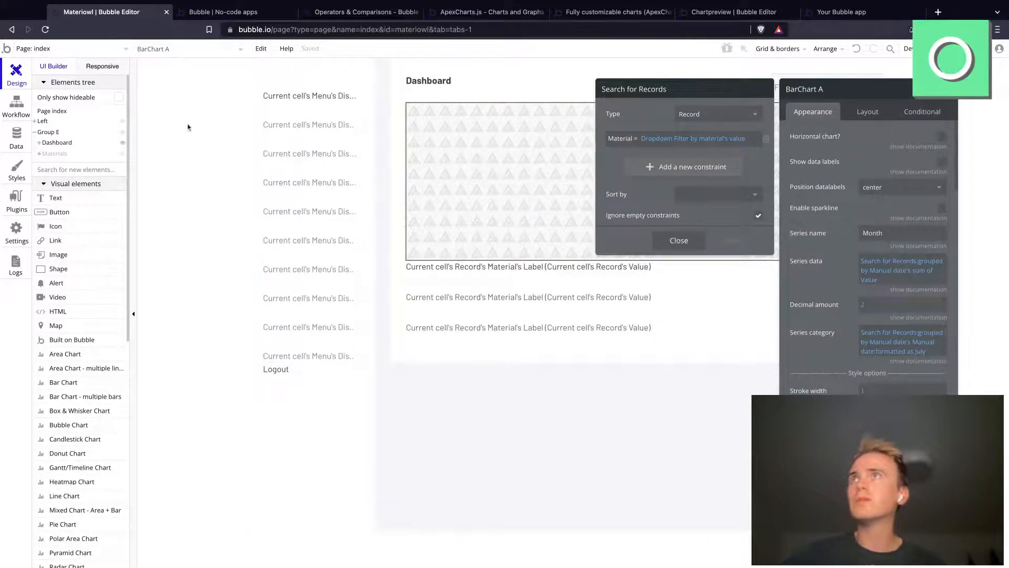
click(69, 154)
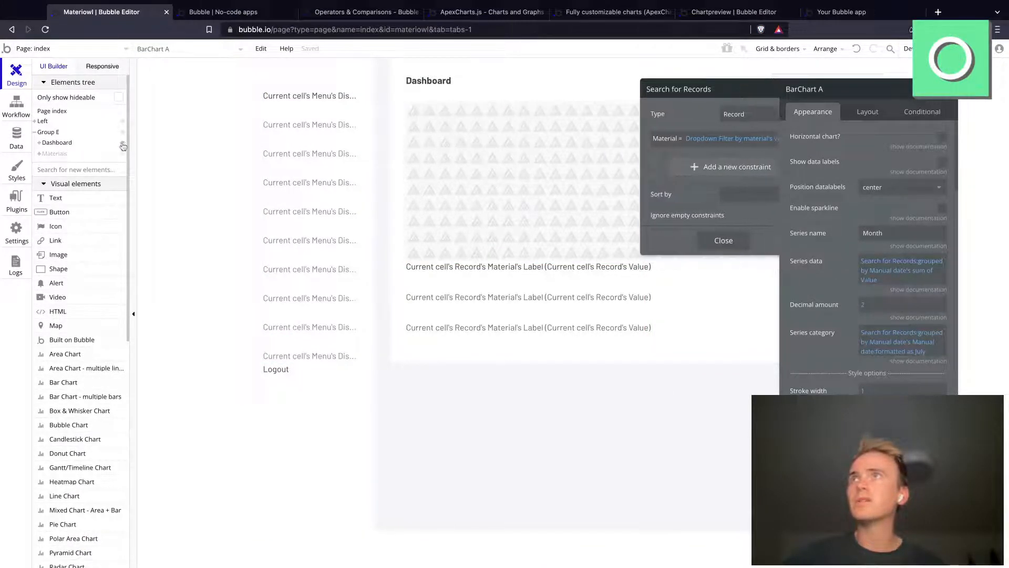
click(123, 144)
click(619, 137)
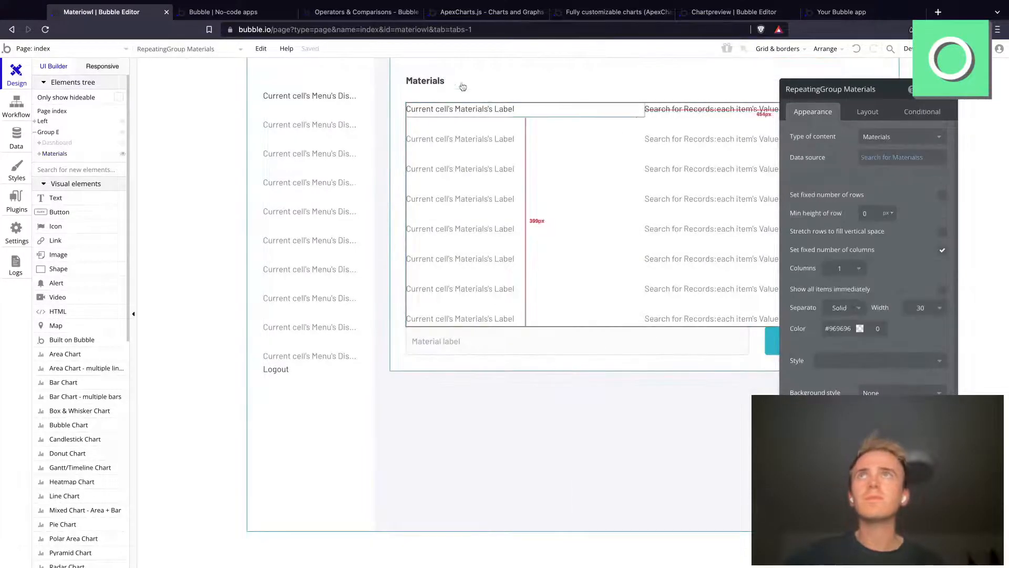
click(489, 94)
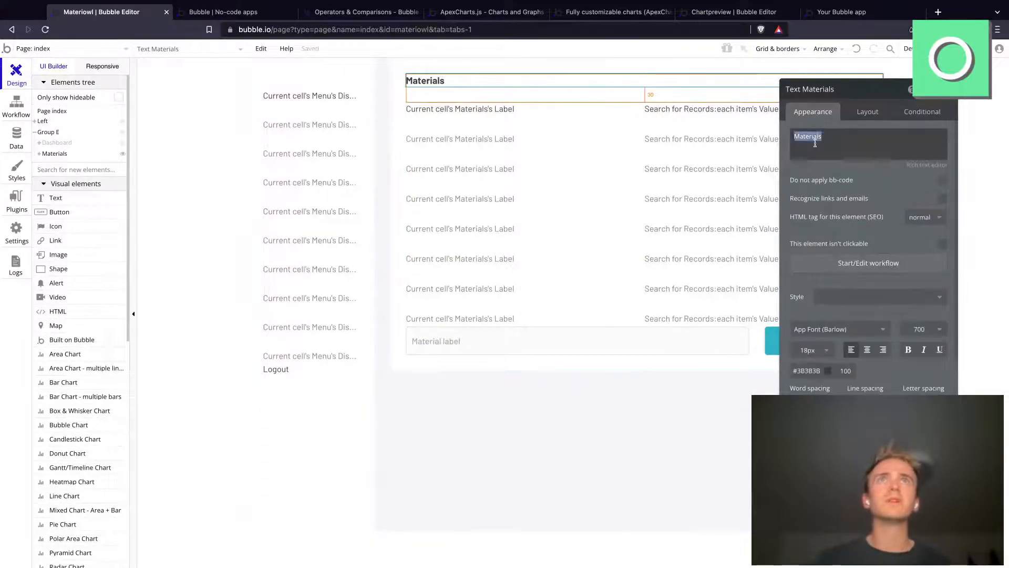
click(815, 143)
text(All)
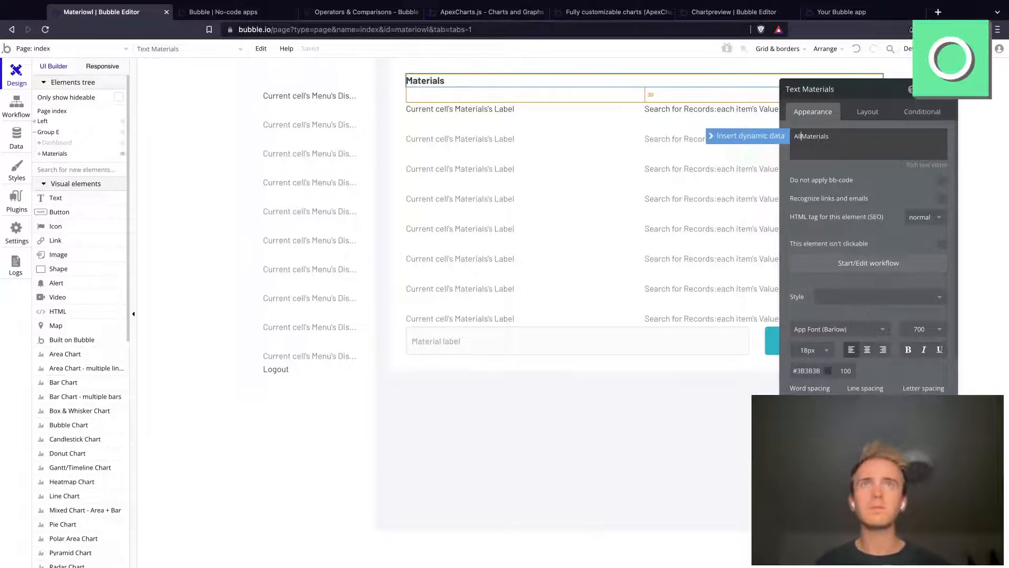
click(571, 163)
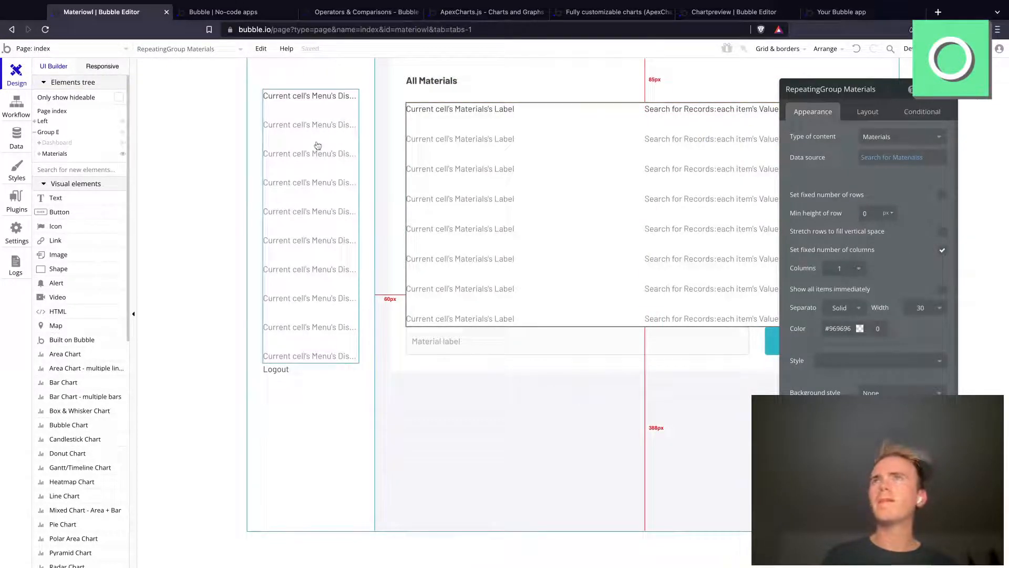
Step: Add a "Log" option to the Menu option set and move it above Settings
click(268, 13)
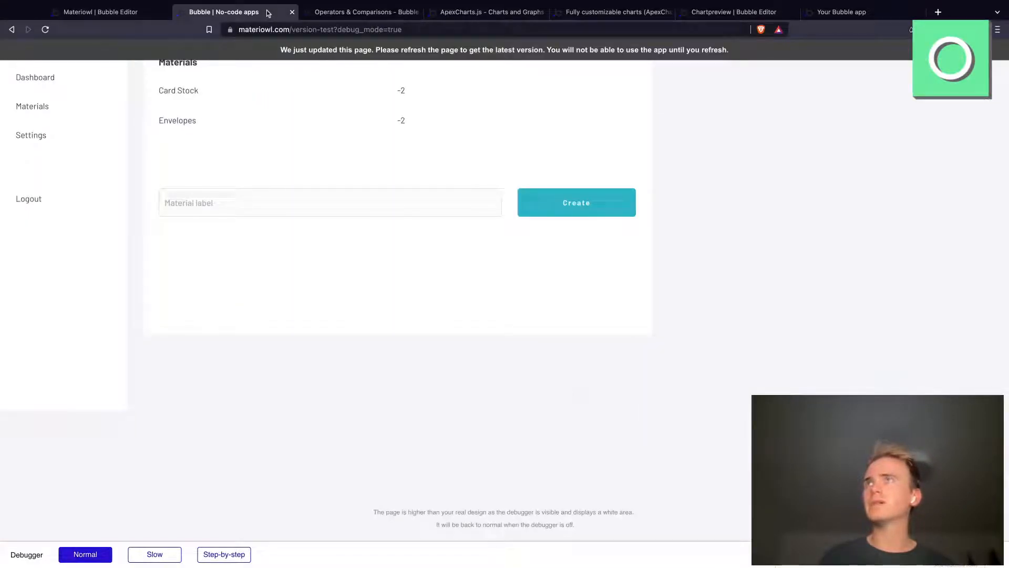
click(137, 15)
click(21, 142)
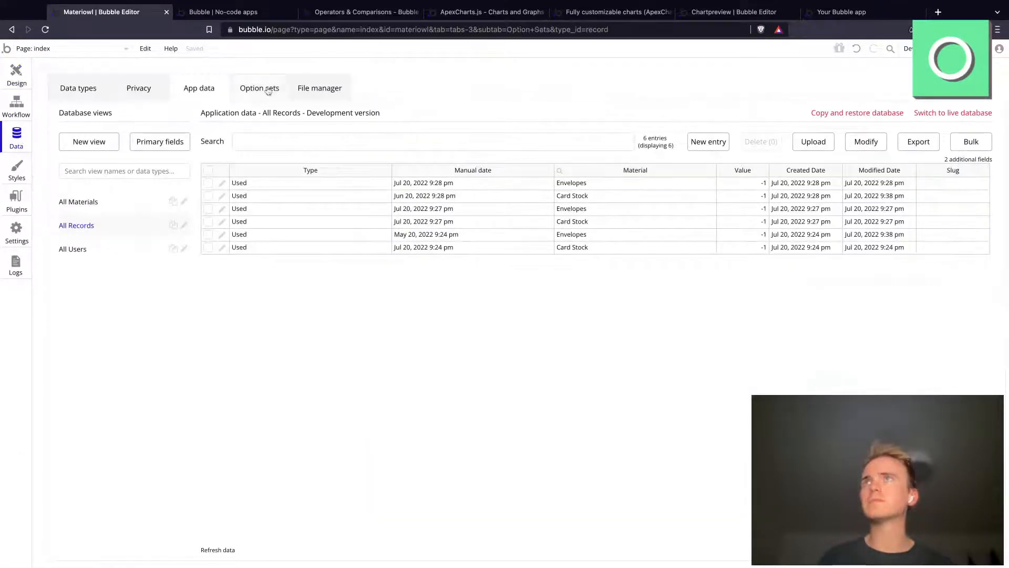
click(268, 90)
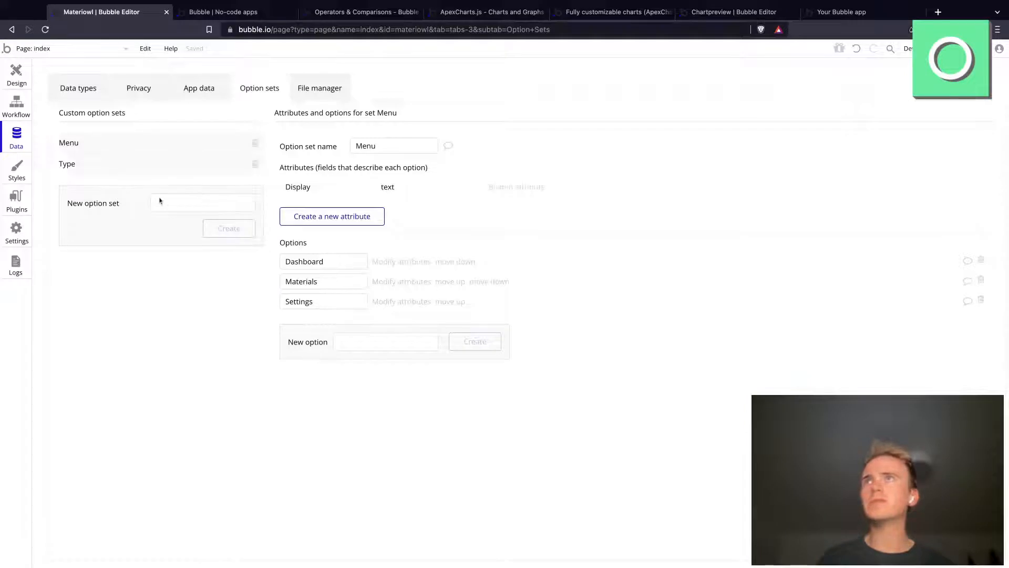
click(403, 345)
text(Log)
key(Return)
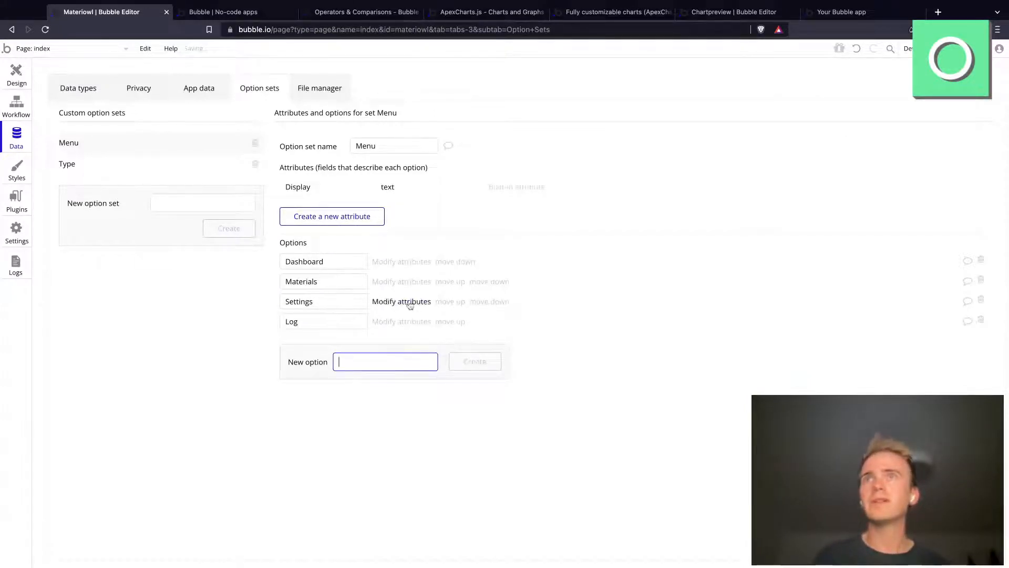
click(443, 322)
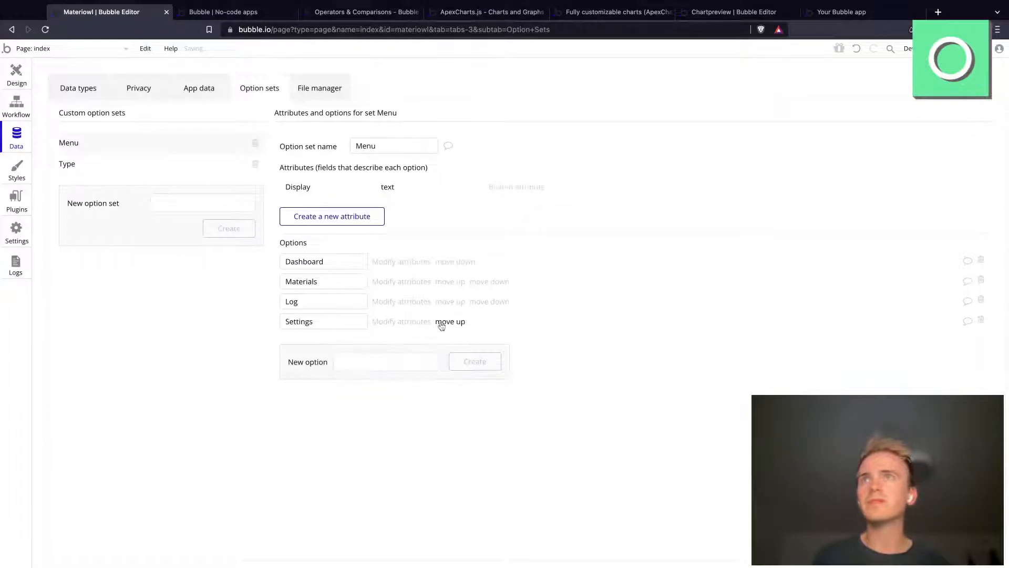
Step: Duplicate the Materials group on the index page, show the copy and rename it "Log"
click(38, 49)
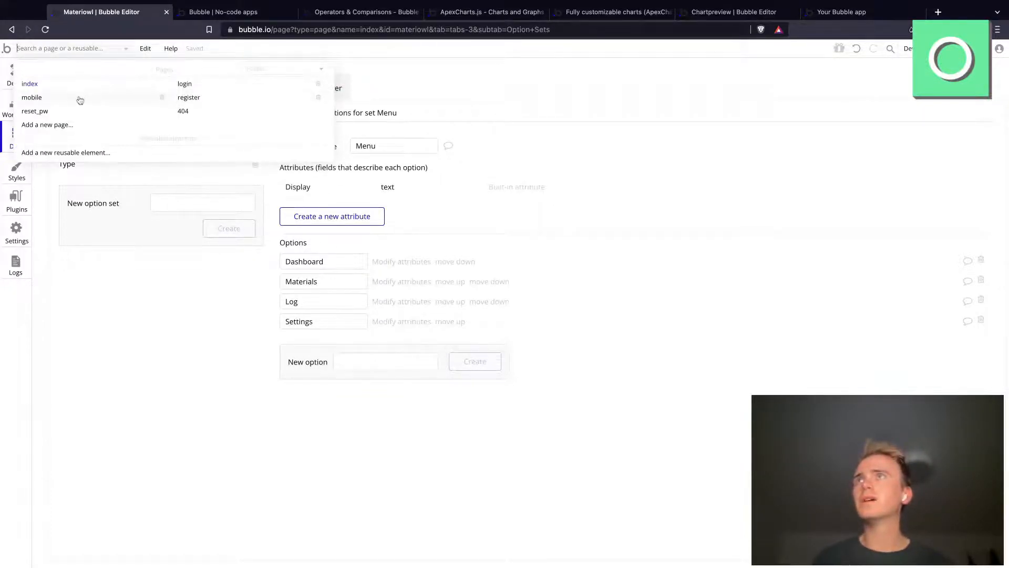
click(9, 86)
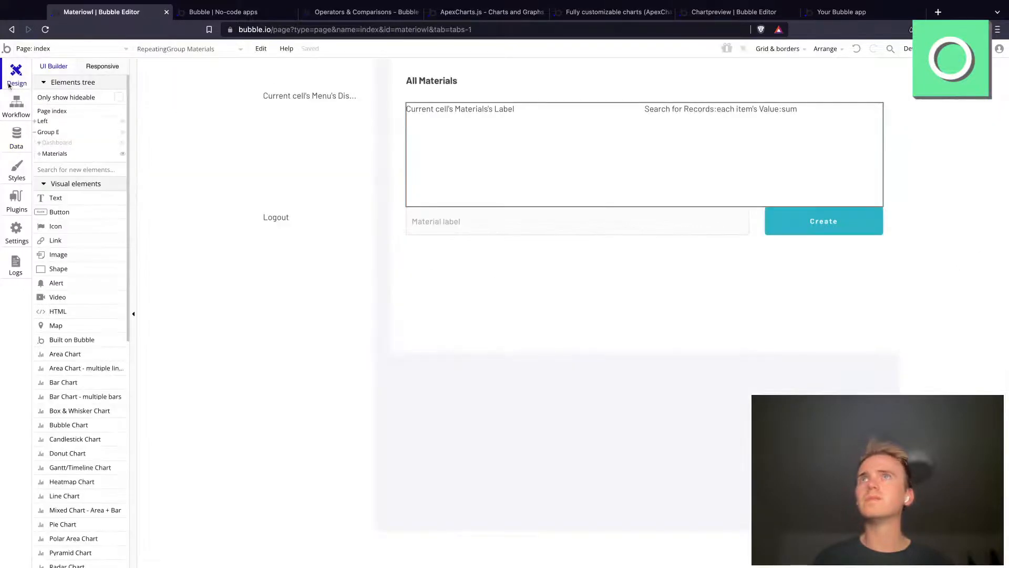
click(408, 73)
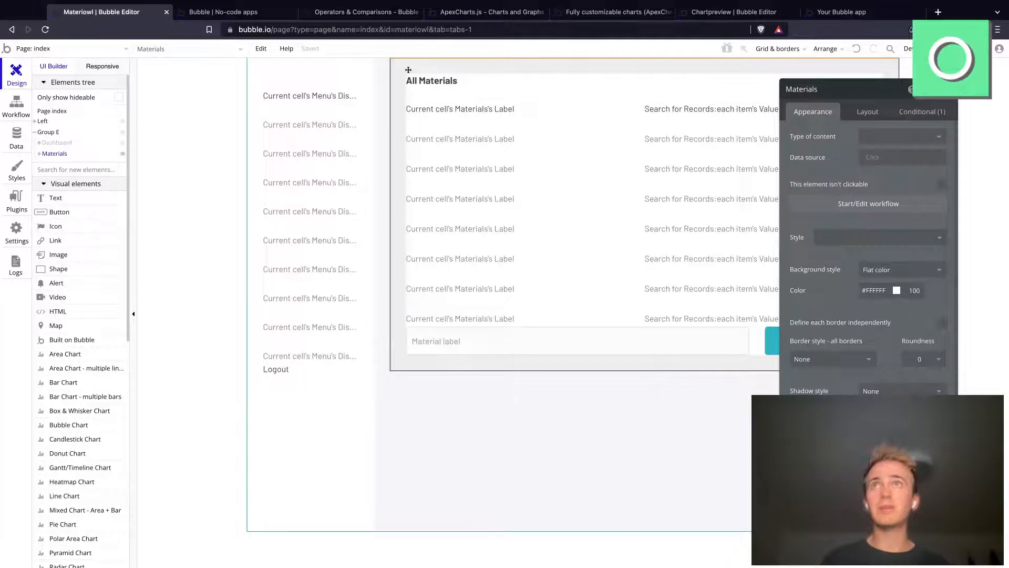
key(ctrl+d)
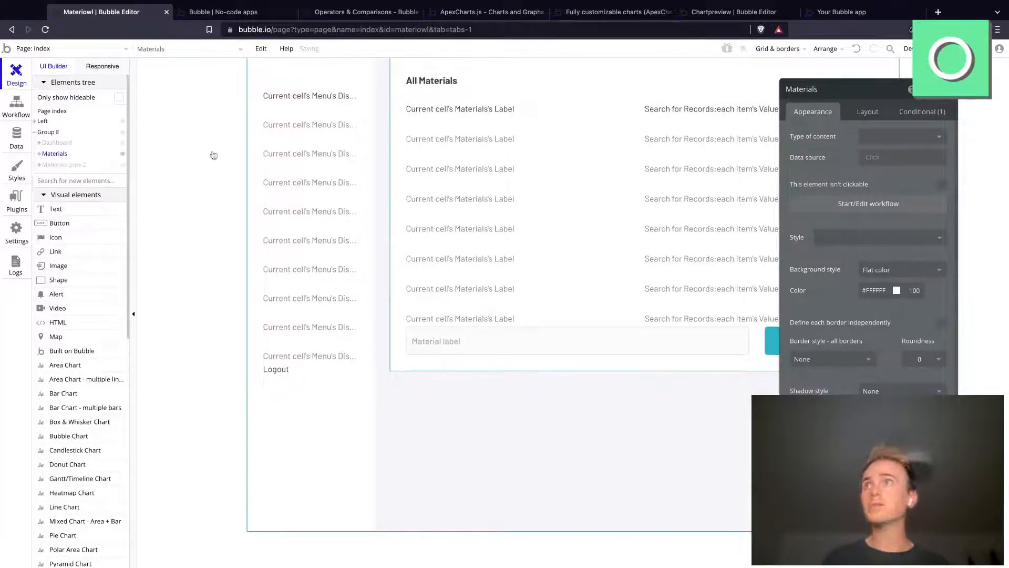
click(122, 165)
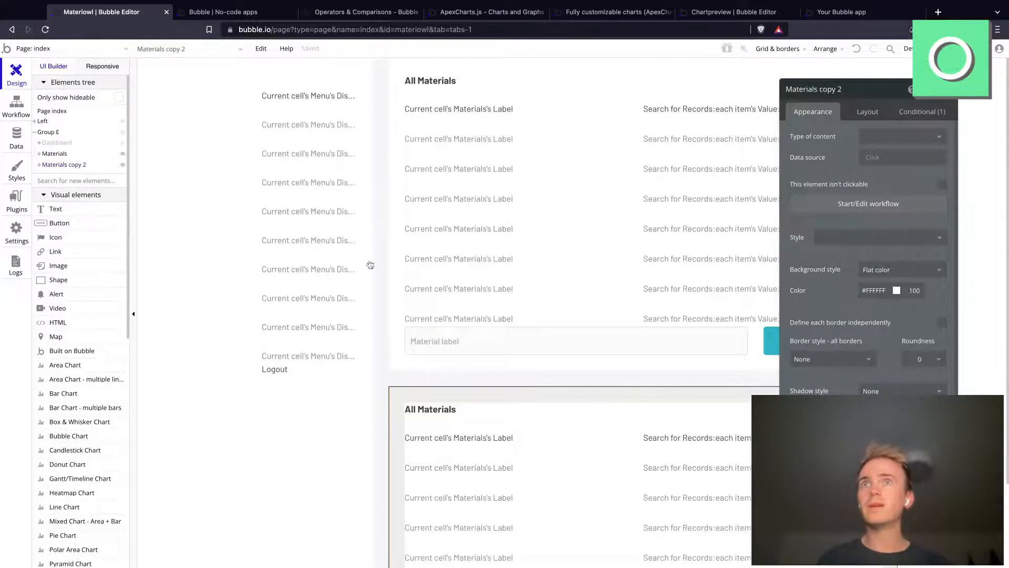
click(822, 91)
triple_click(822, 90)
text(Log)
key(Return)
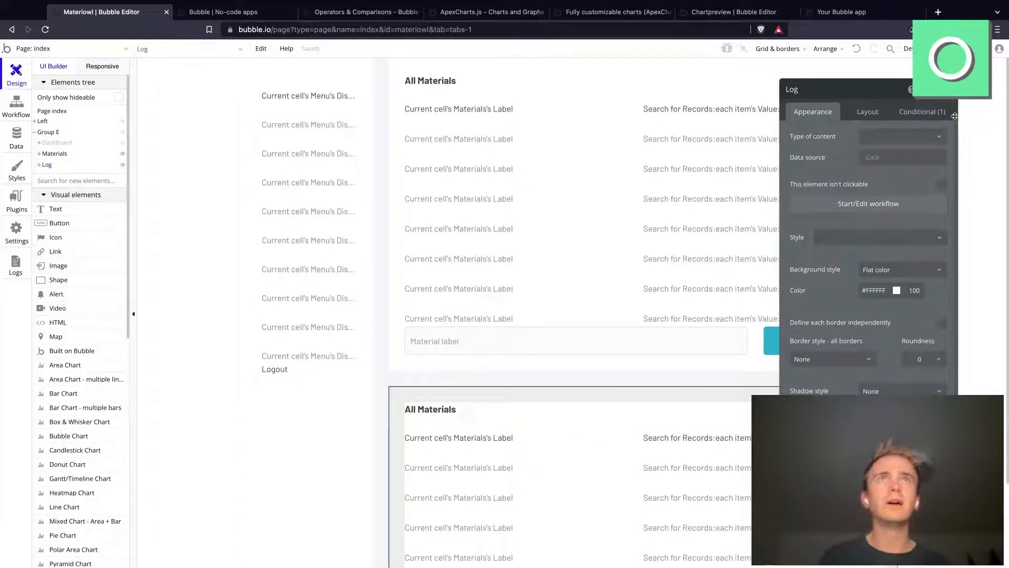
Step: Change the Log group's visibility condition to Current User's Menu is Log
click(941, 112)
click(893, 147)
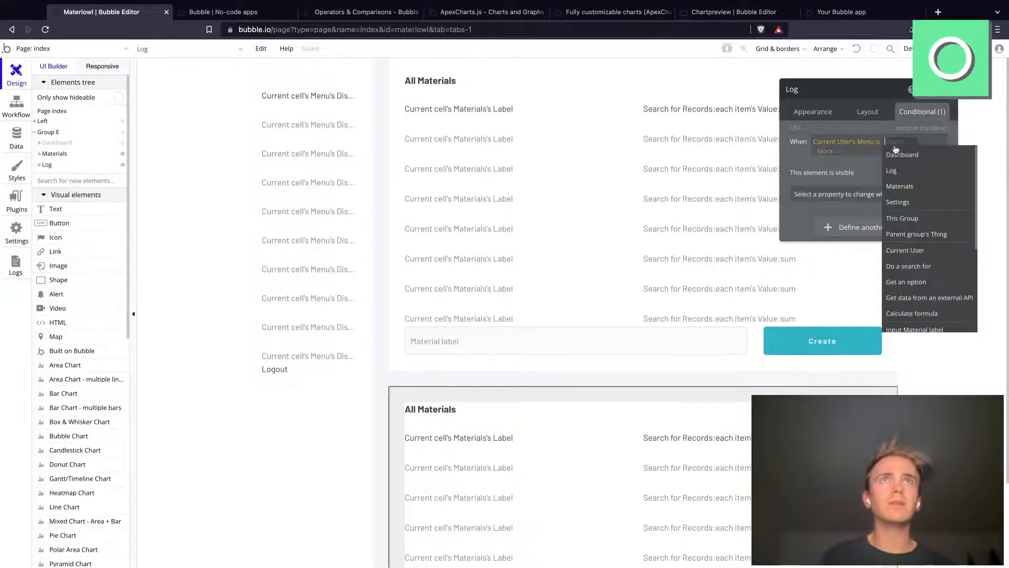
click(905, 177)
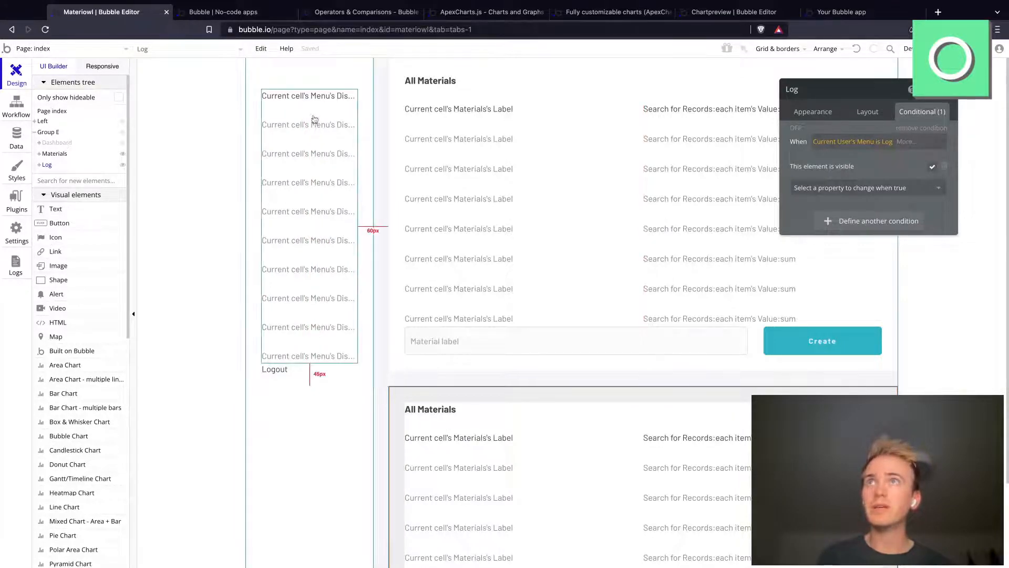
Step: Change the Log group's "All Materials" heading to "Log"
click(430, 410)
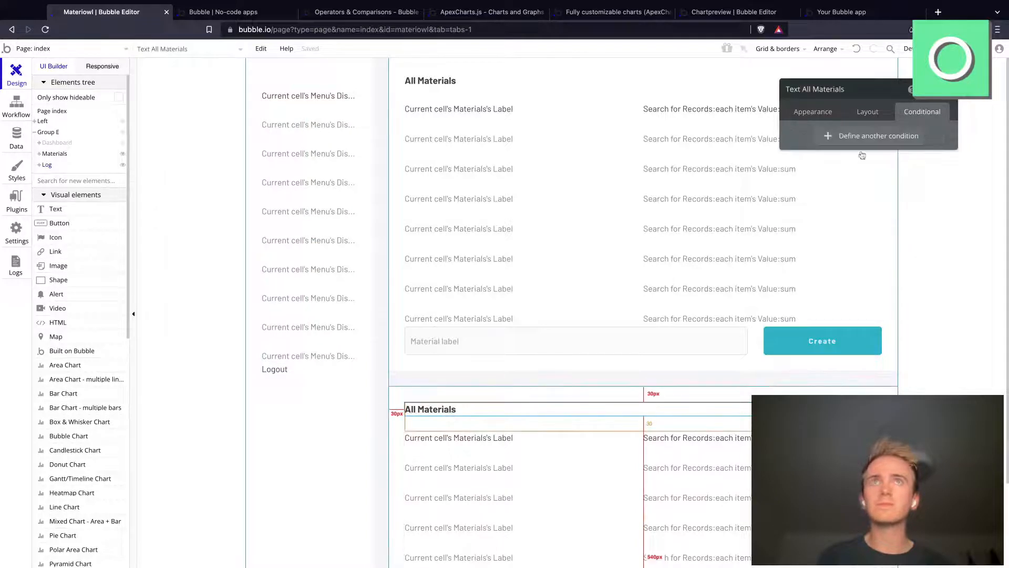
click(813, 112)
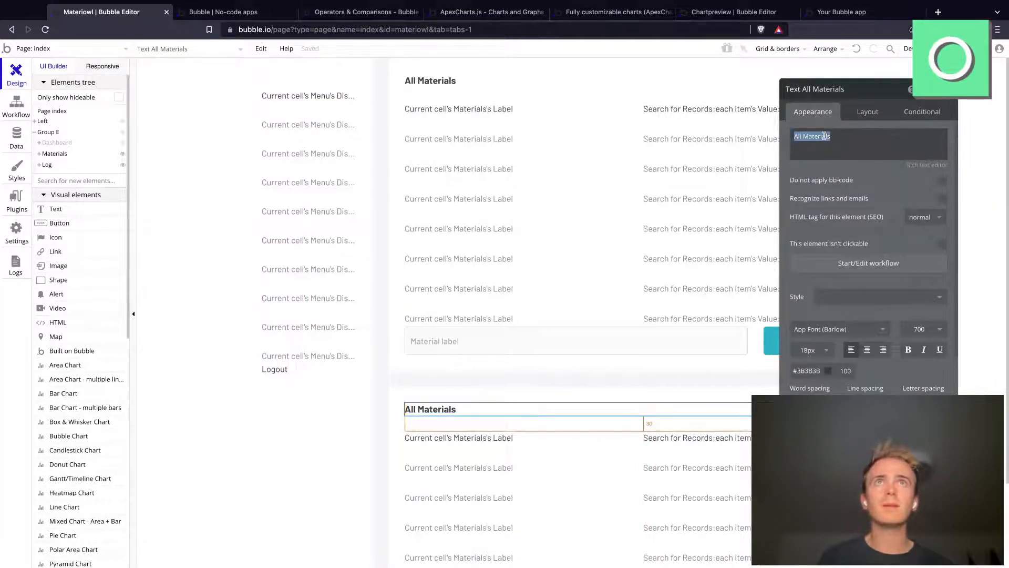
triple_click(824, 135)
text(Log)
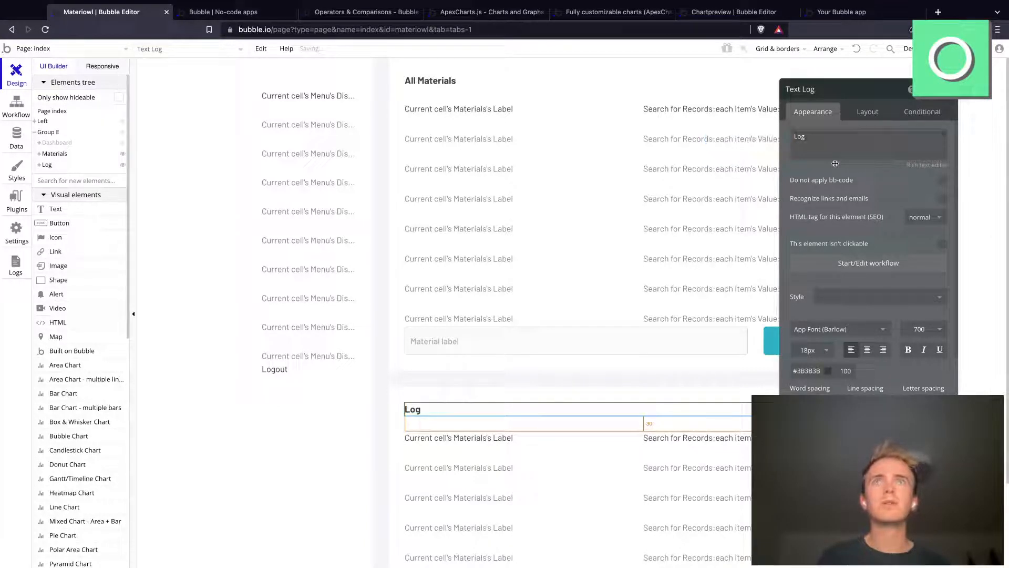
Step: Show the Dashboard group and copy its repeating group of records
click(57, 143)
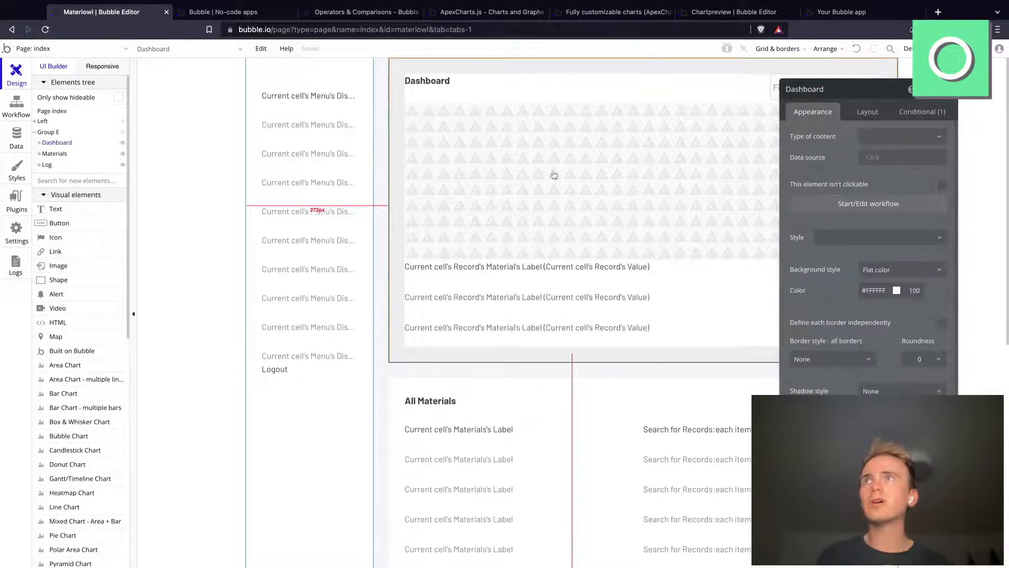
click(712, 290)
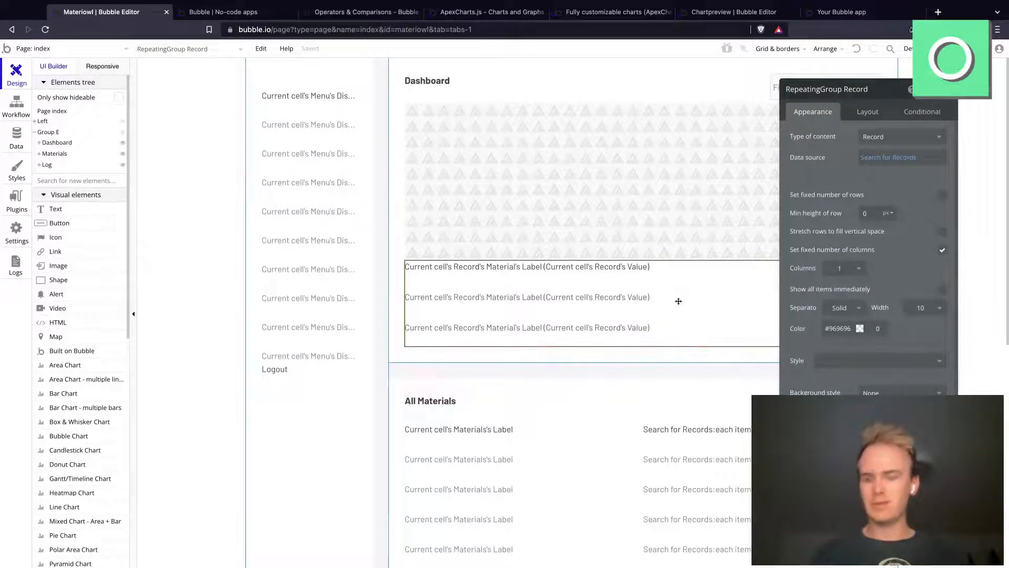
click(592, 473)
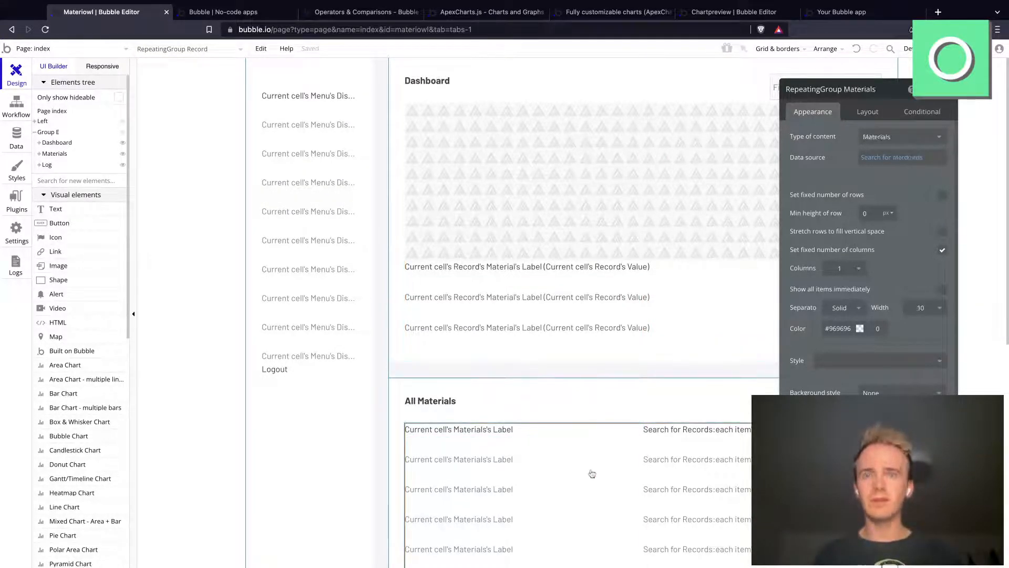
Step: Hide the Materials group and delete the repeating group of materials from the Log group
scroll(591, 473, down, 4)
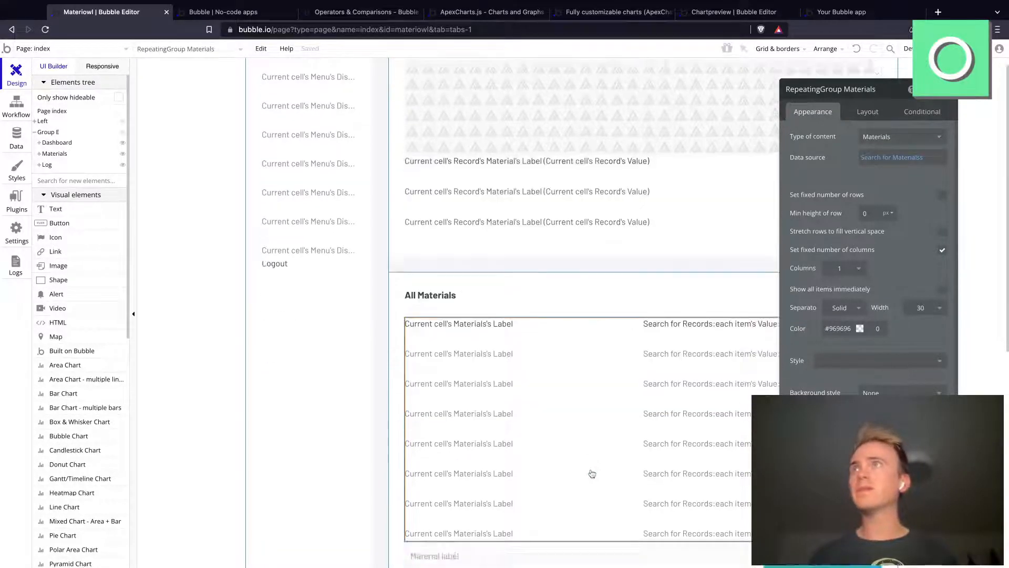
click(123, 154)
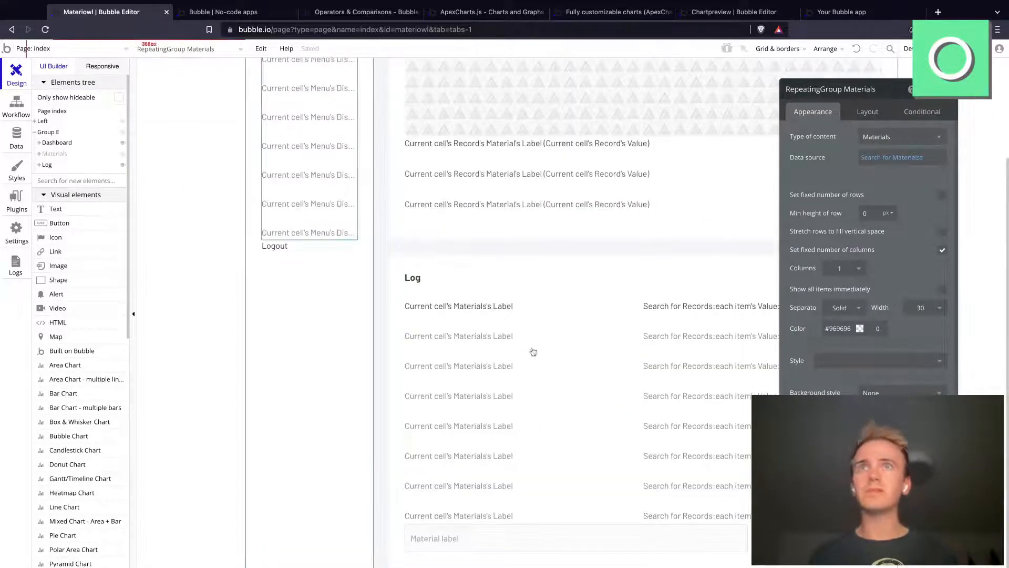
key(Delete)
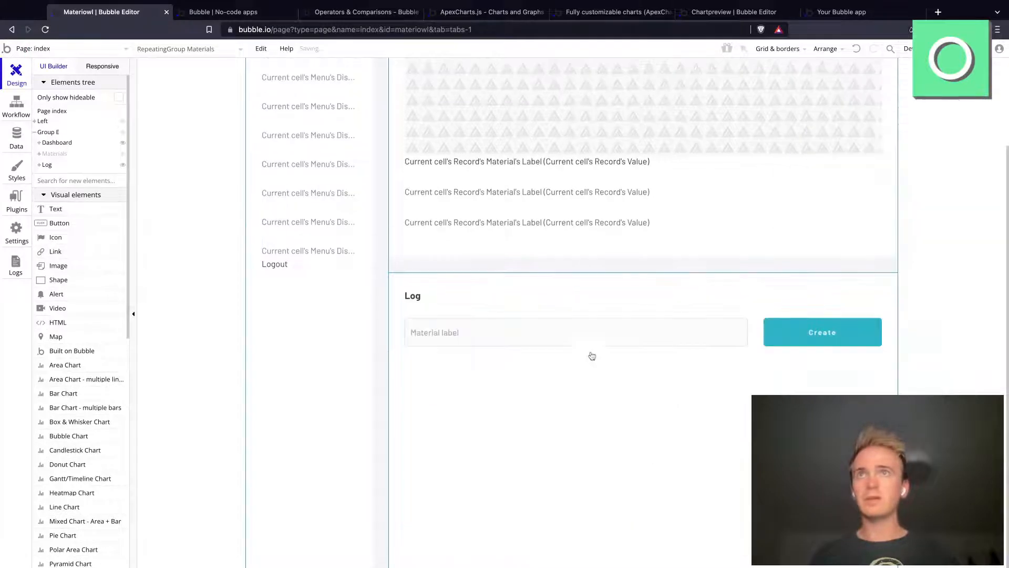
Step: Paste the copied records repeating group below the input row in the Log group and add a bottom margin to that row
click(752, 341)
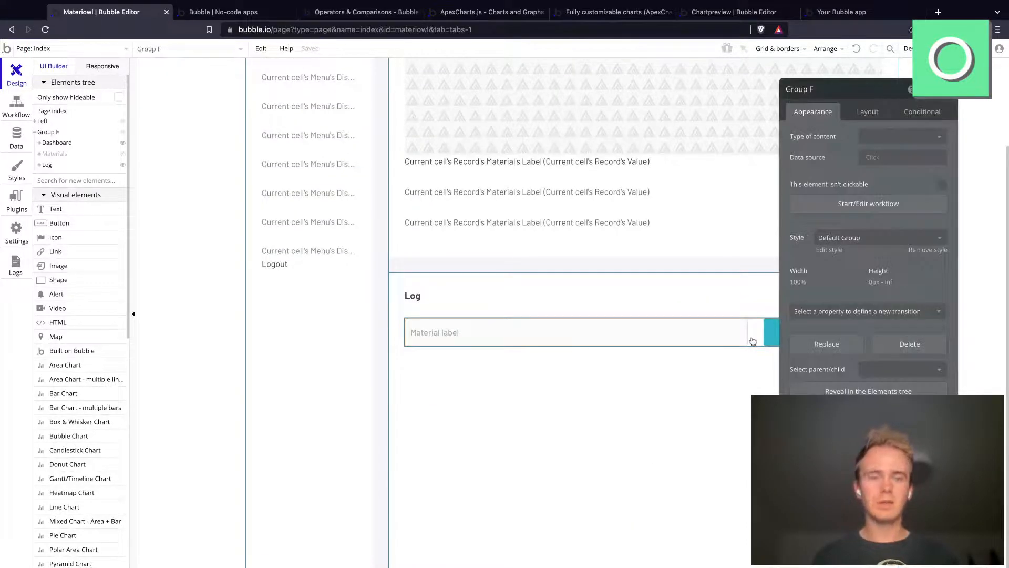
click(643, 309)
key(ctrl+z)
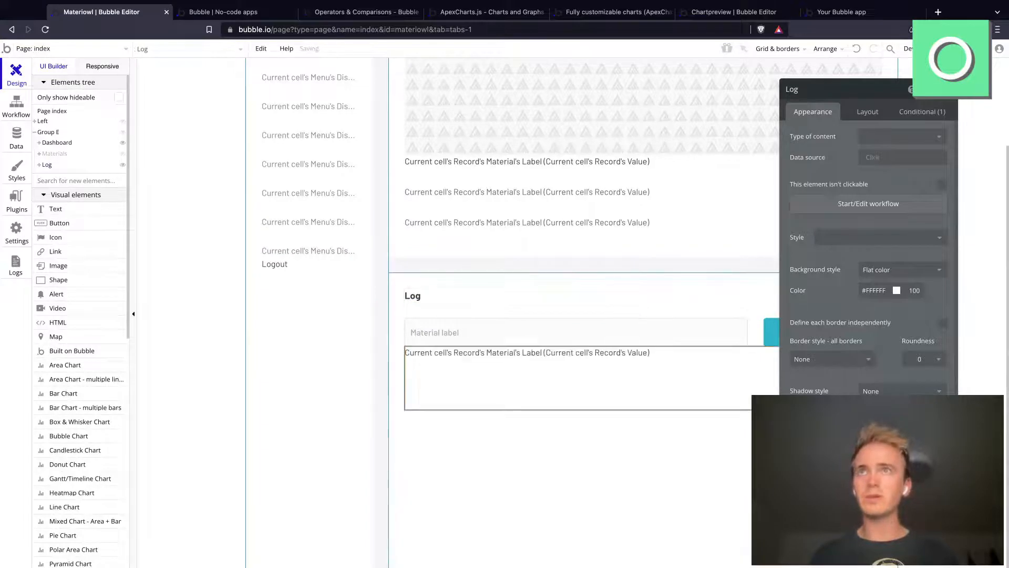
click(626, 385)
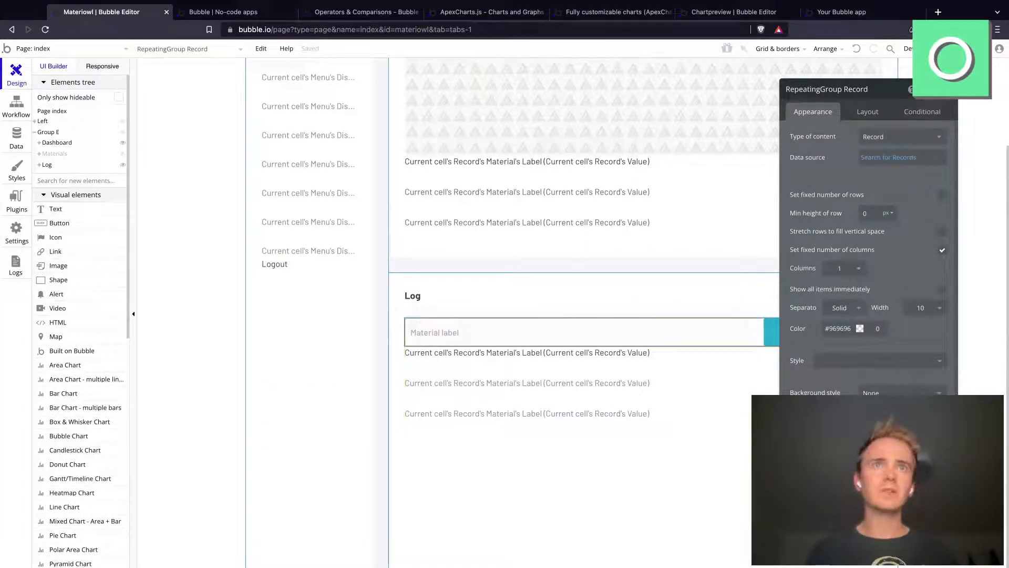
click(755, 335)
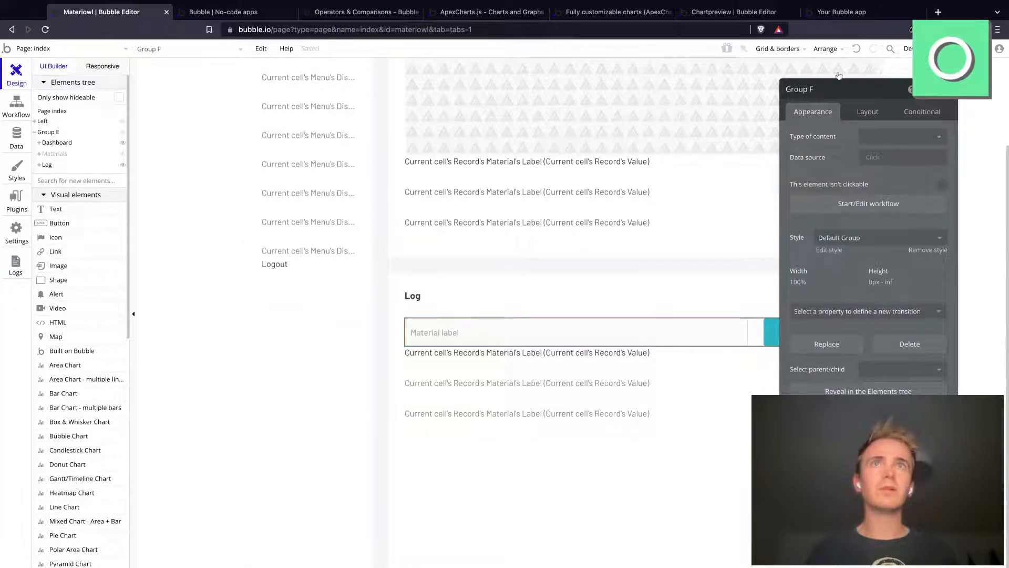
click(867, 111)
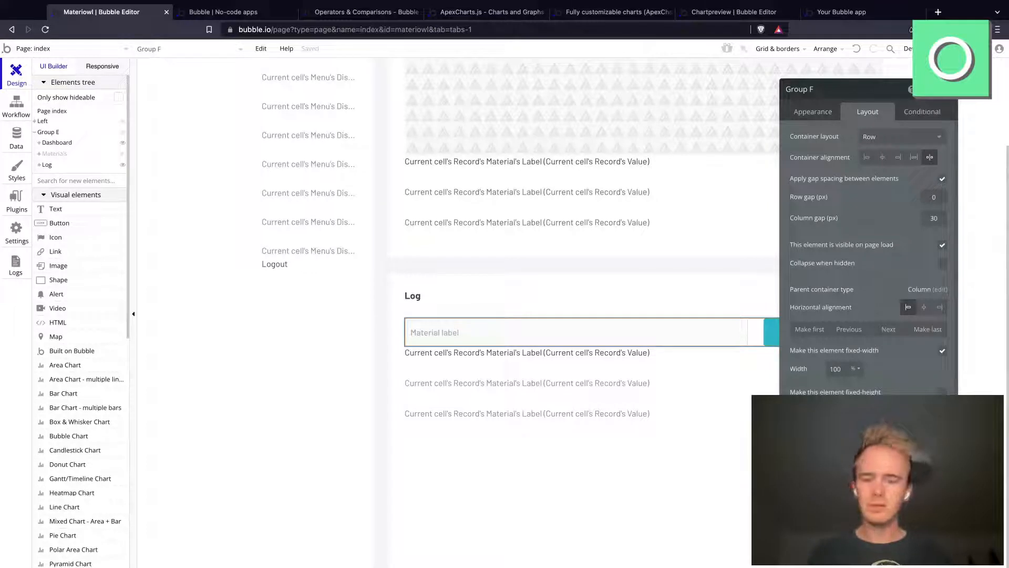
Step: Set the Log group's material label input to Integer content format and its min width to 0 px
click(578, 332)
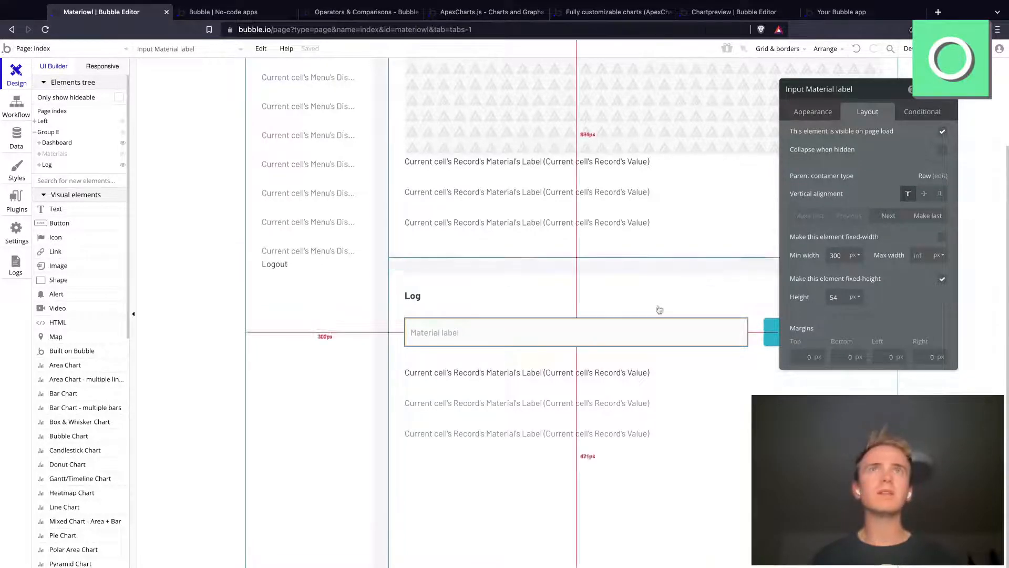
click(836, 113)
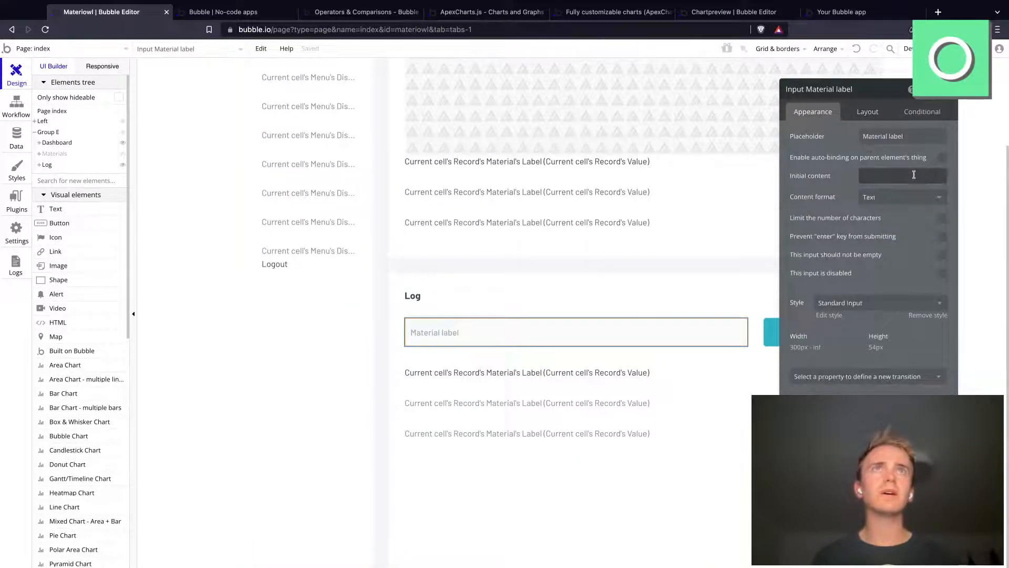
click(913, 198)
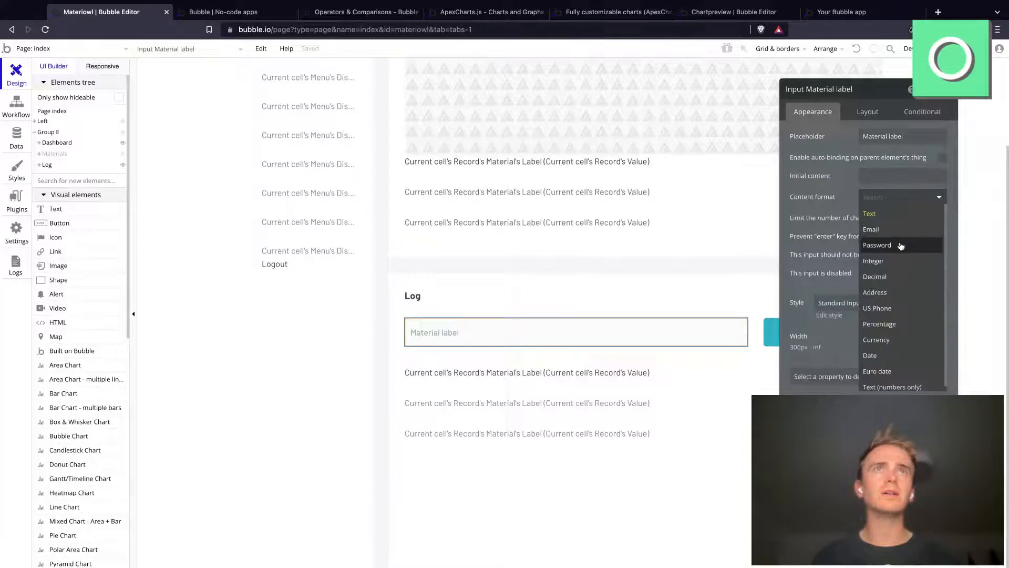
click(896, 262)
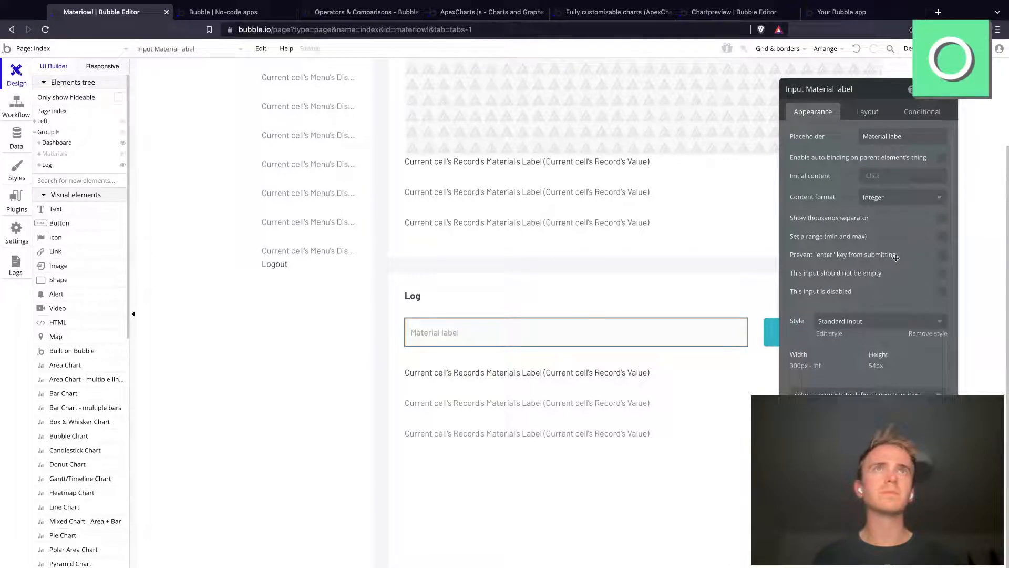
click(872, 113)
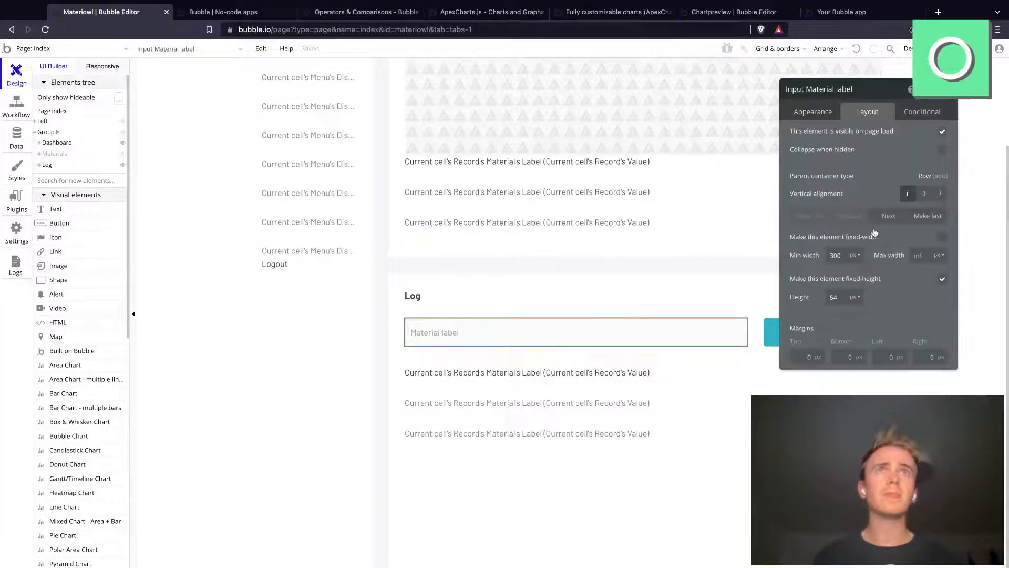
double_click(837, 256)
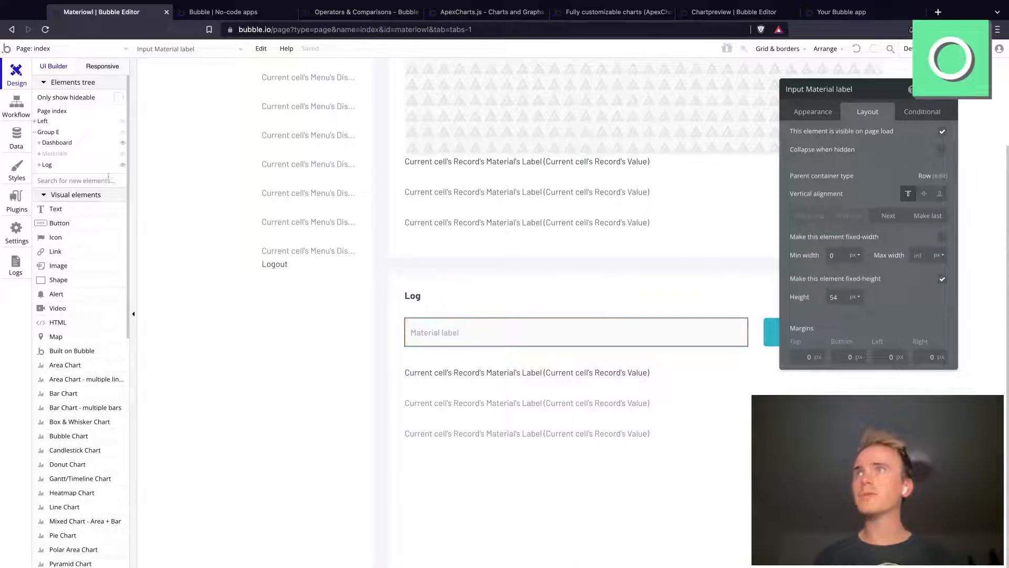
Step: Add a Dropdown element to the Log group's input row, between the material label input and the Create button
click(111, 177)
text(drop)
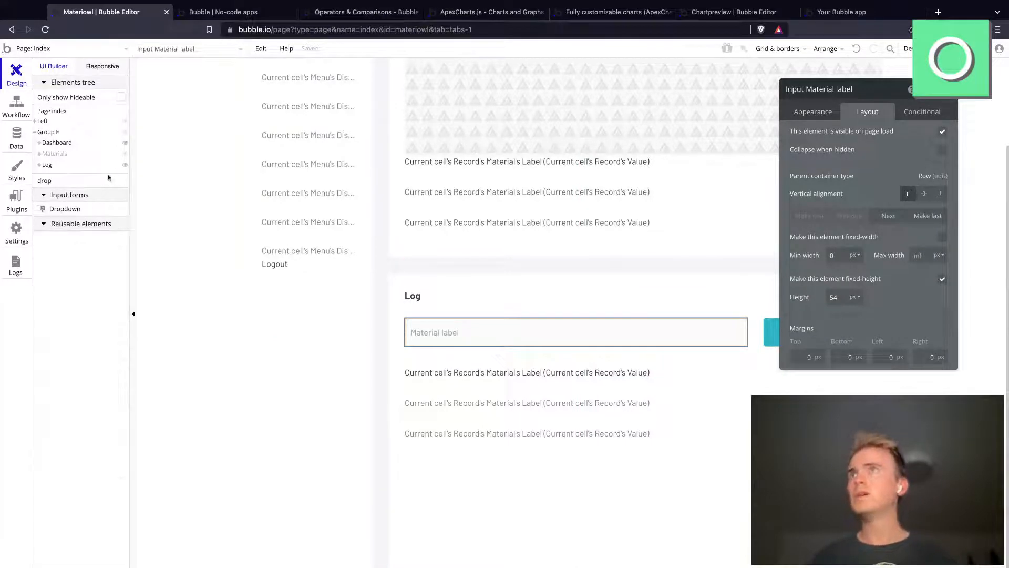
click(99, 210)
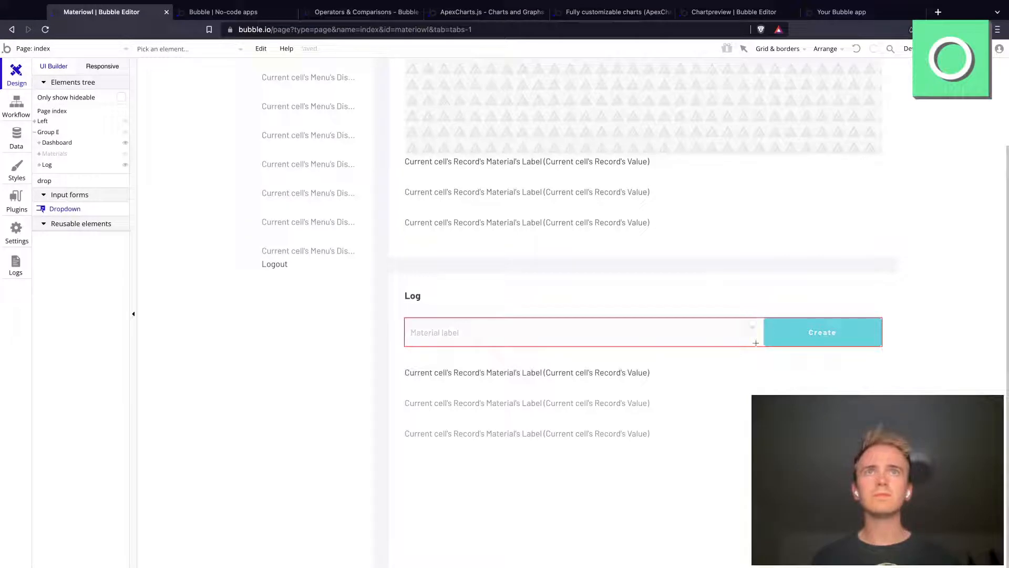
click(755, 343)
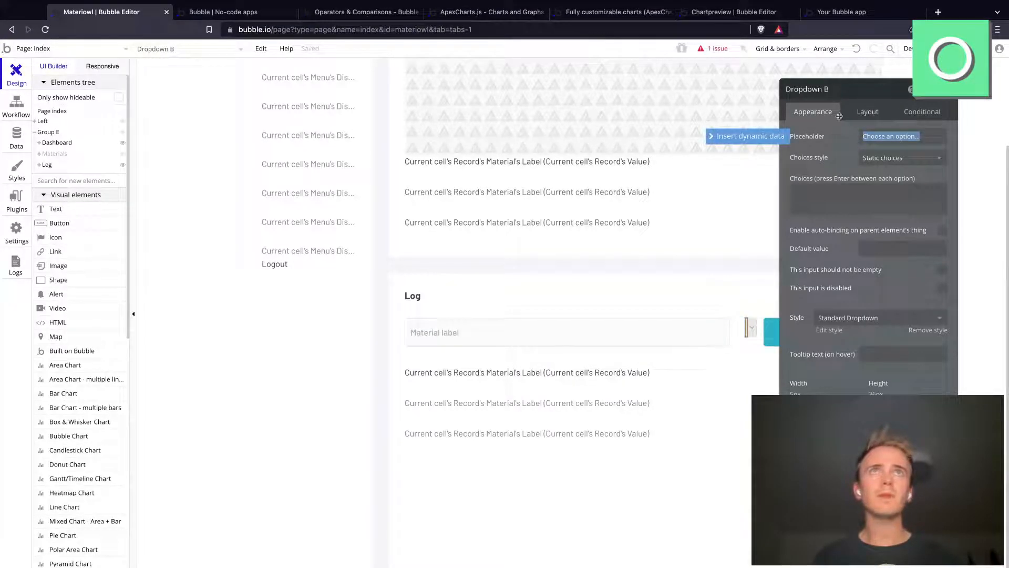
Step: Size the new dropdown to 220 px wide and 54 px high and move it before the material label input
click(653, 330)
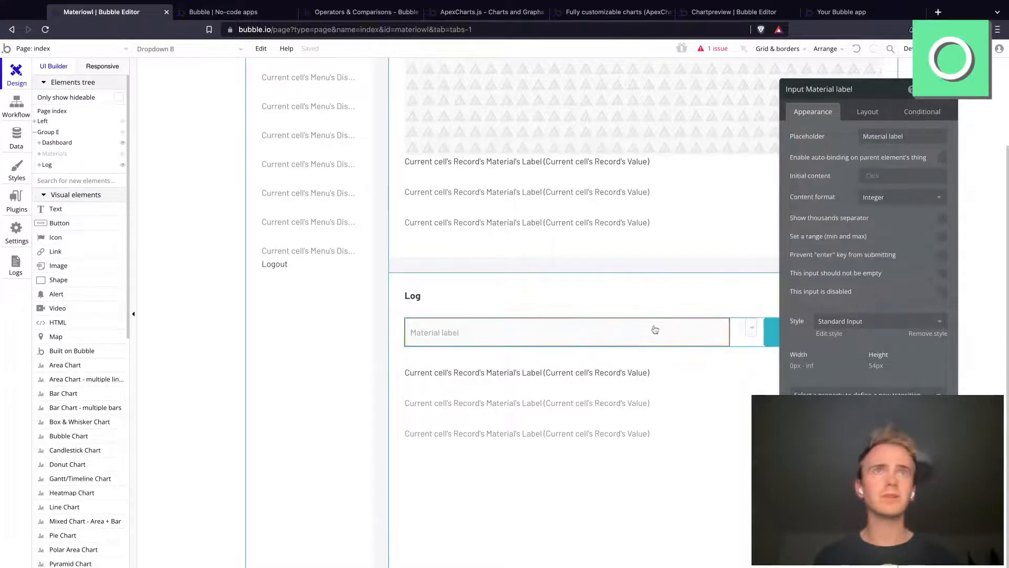
click(751, 327)
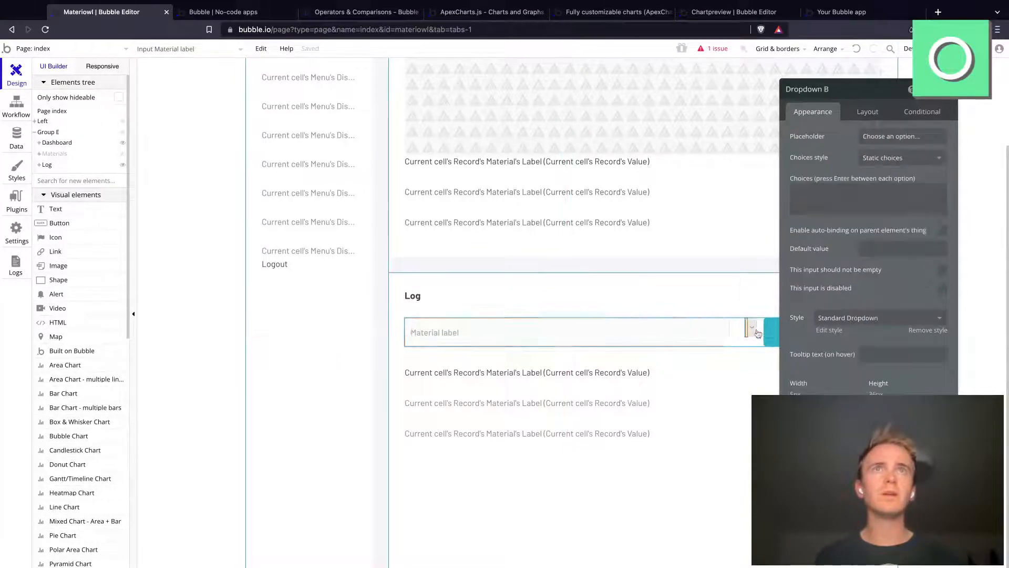
click(878, 114)
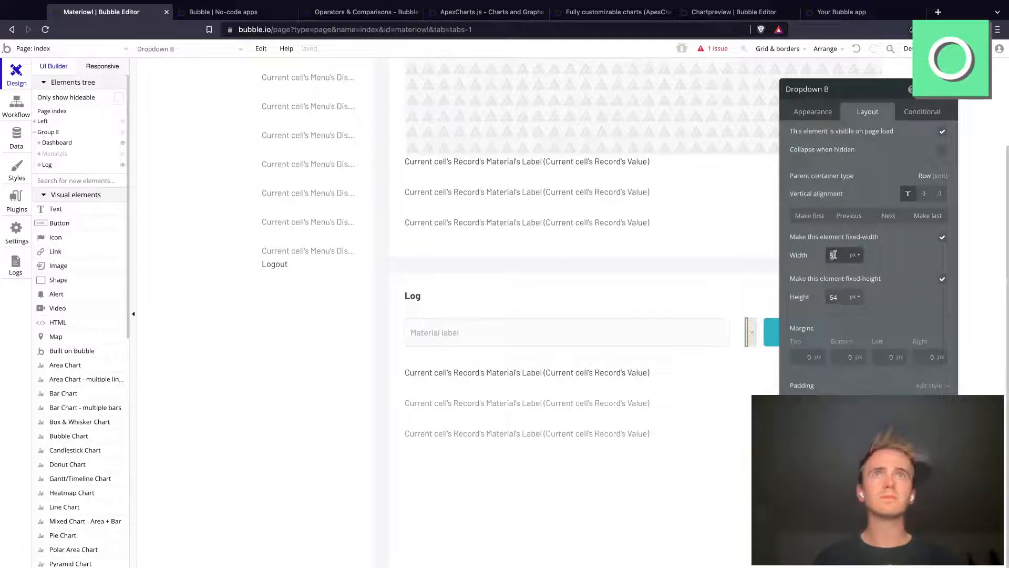
text(0)
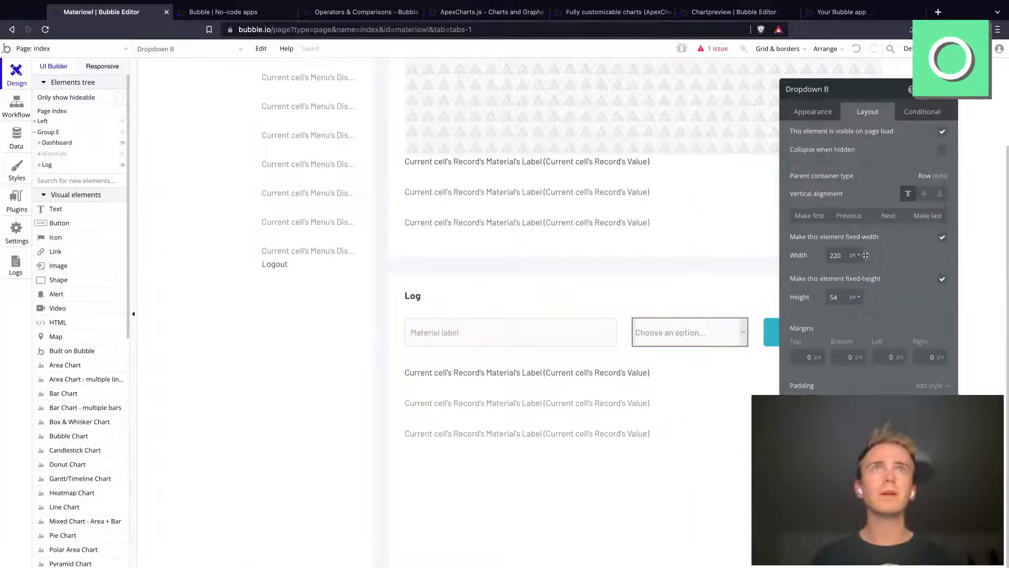
click(862, 222)
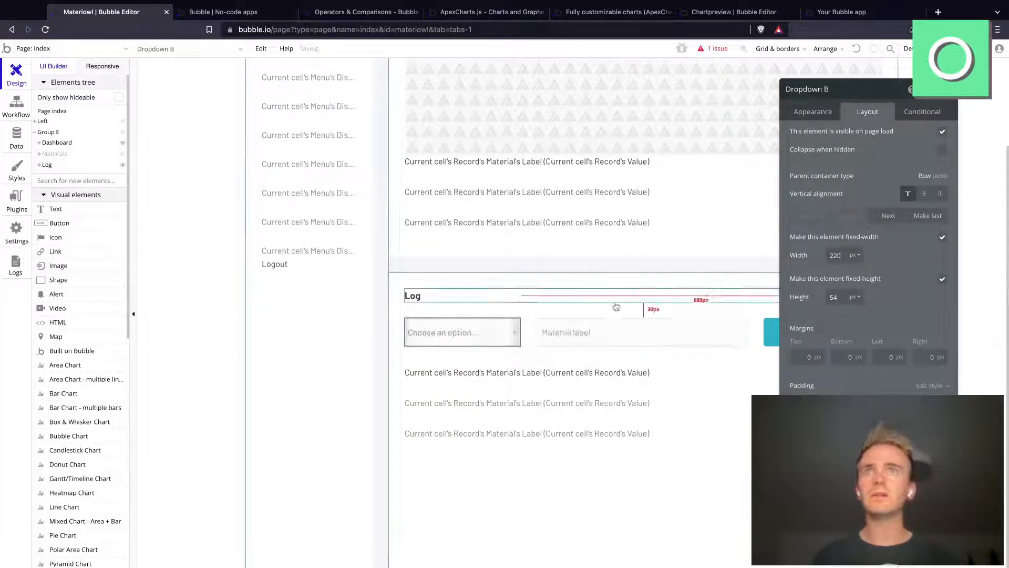
Step: Limit the material label input to a max width of 120 px and left-align the contents of the Log input row
click(615, 333)
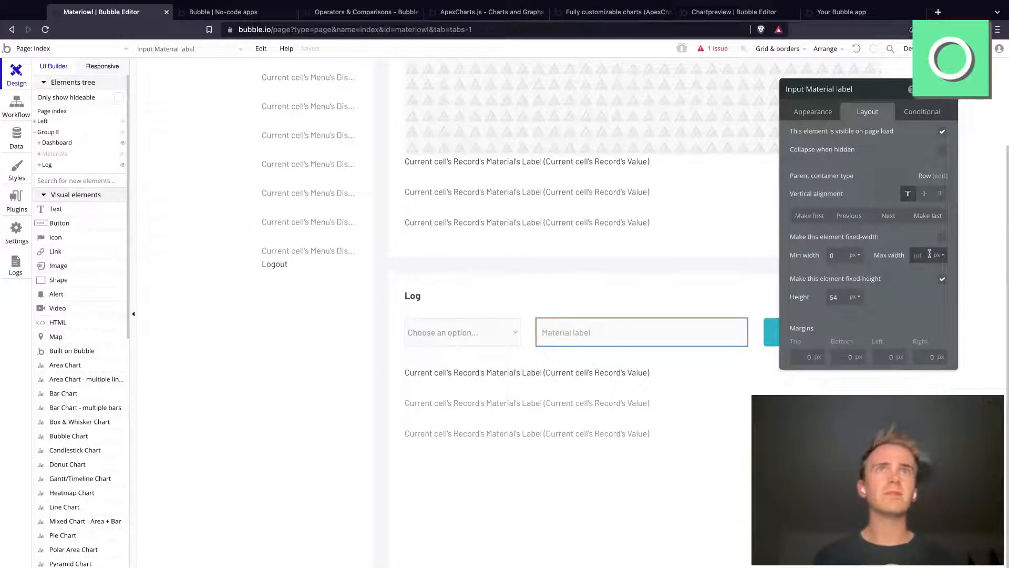
text(50)
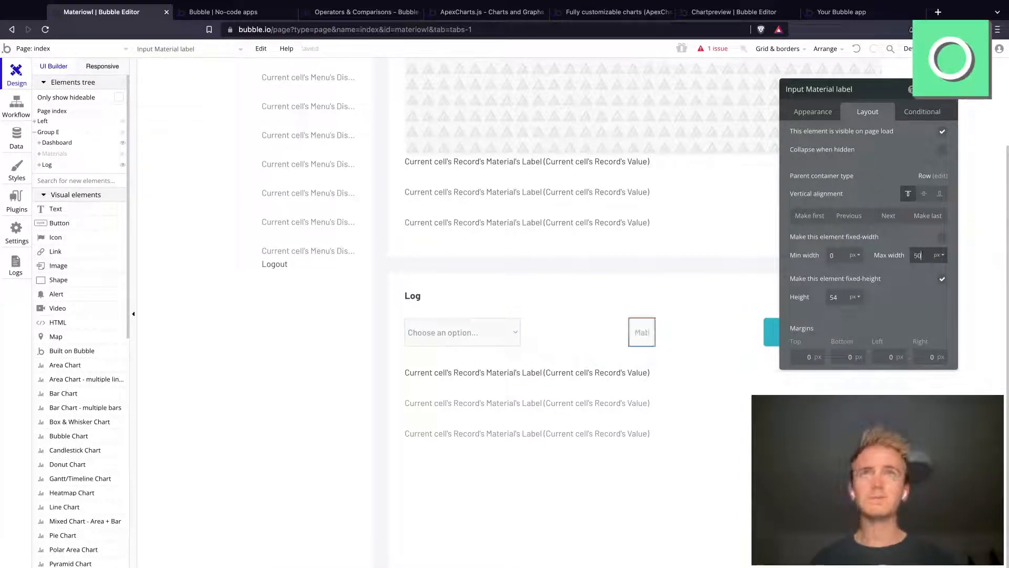
double_click(918, 255)
text(120)
click(732, 340)
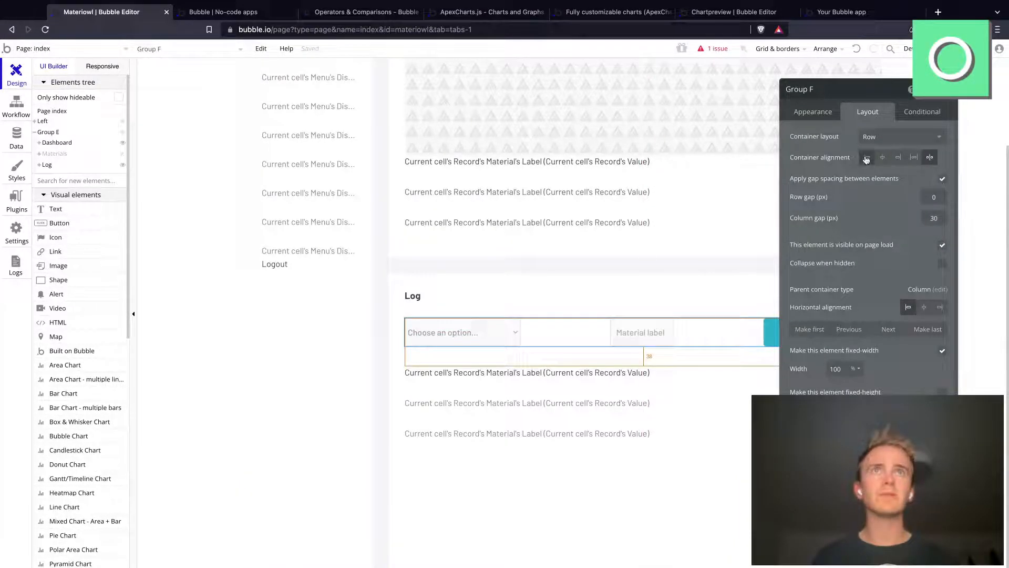
click(867, 157)
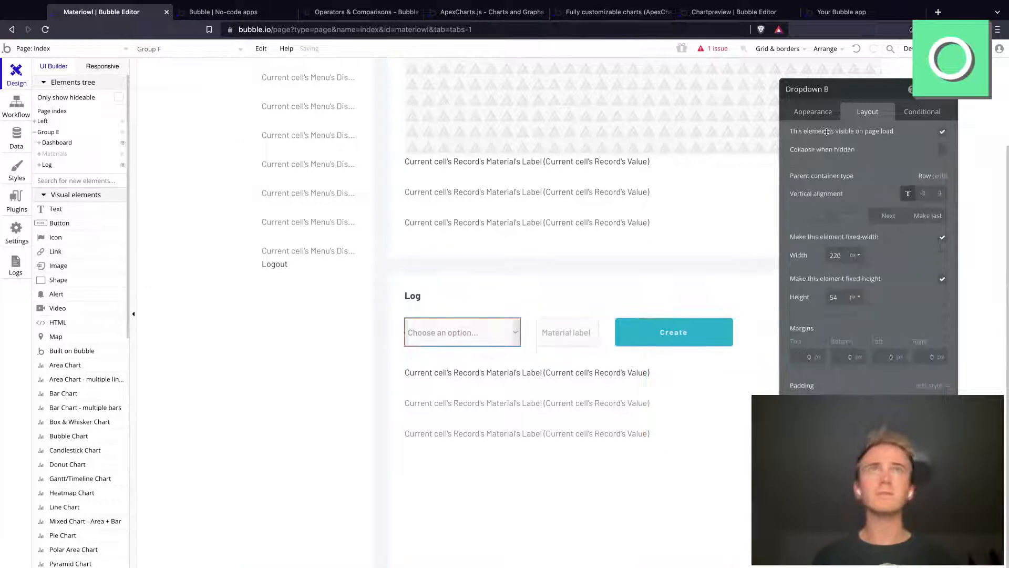
Step: Switch the Log dropdown to dynamic choices and set its type of choices to Materials
click(810, 111)
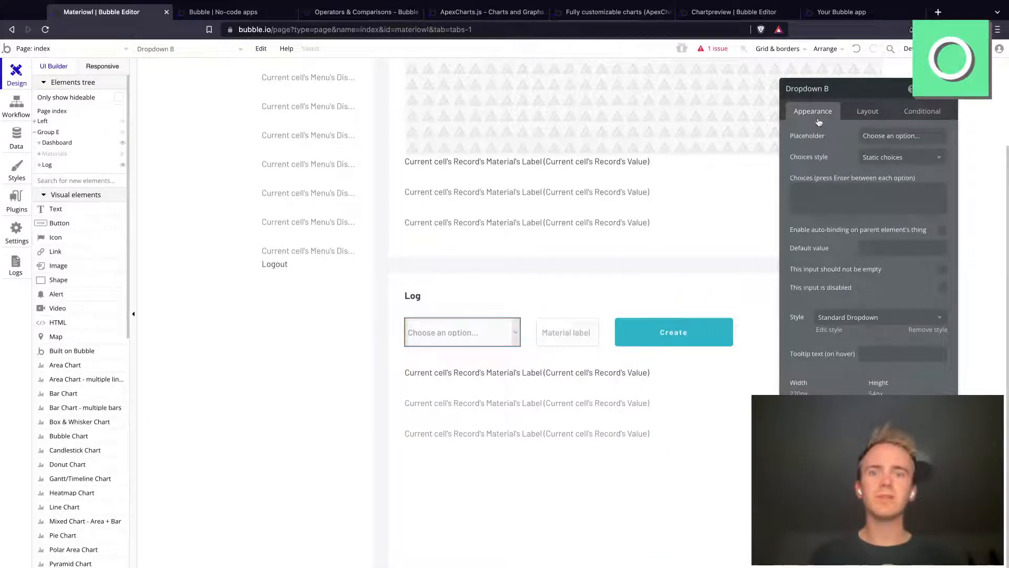
click(901, 154)
click(890, 188)
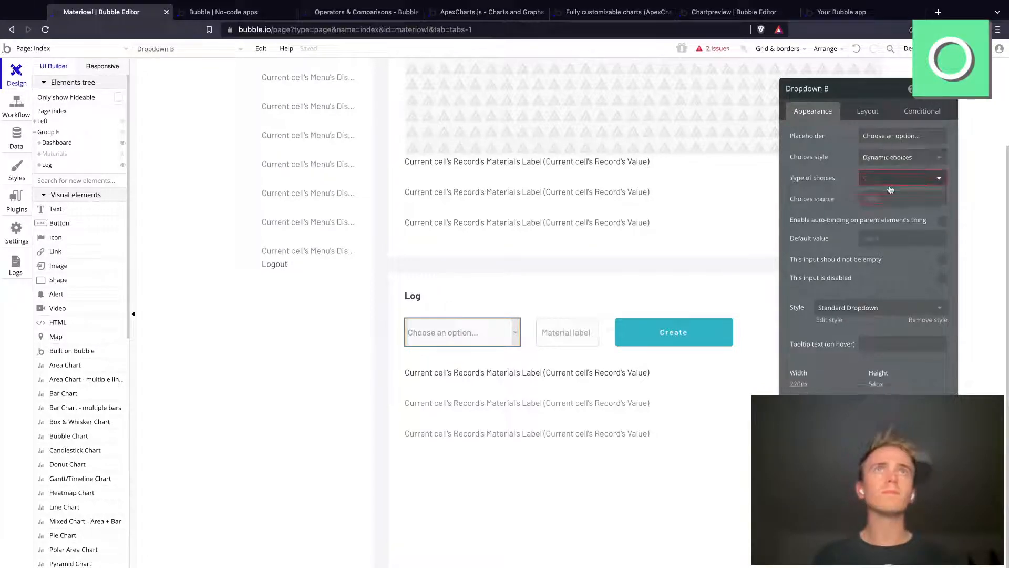
click(890, 182)
text(mater)
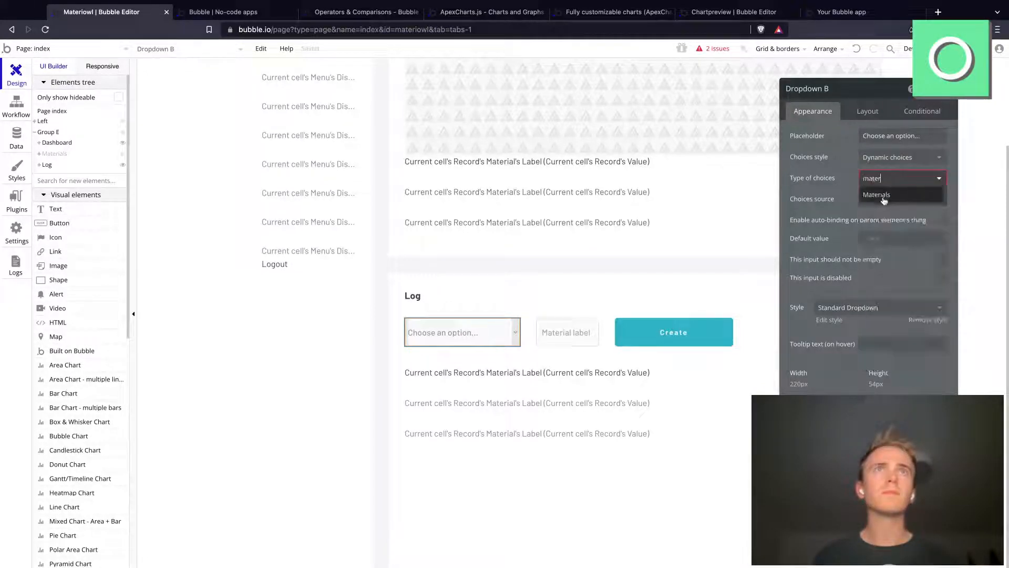
click(893, 194)
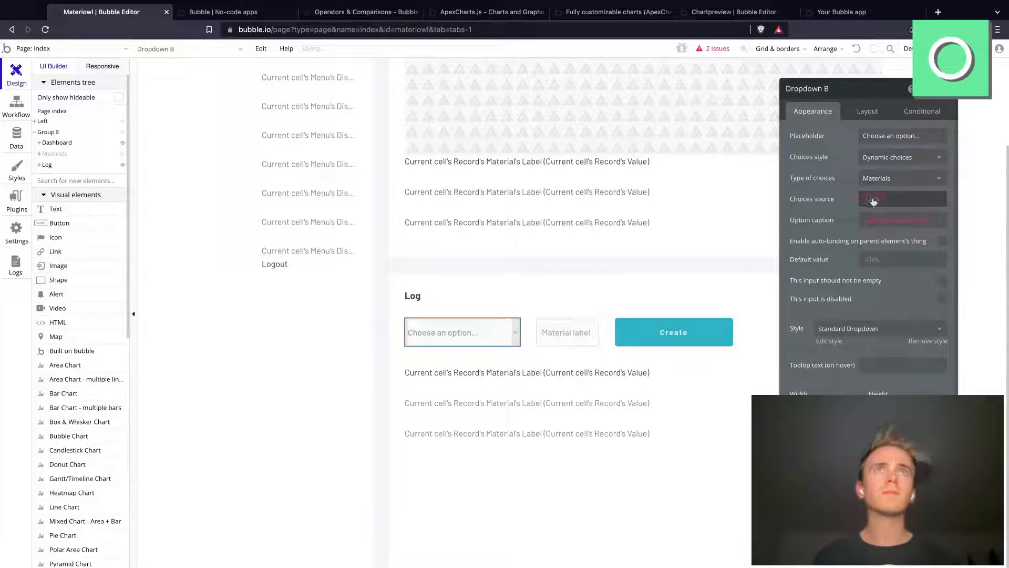
Step: Set the Log dropdown's choices source to a search for Materials and its option caption to Current option's Label
click(893, 198)
click(903, 243)
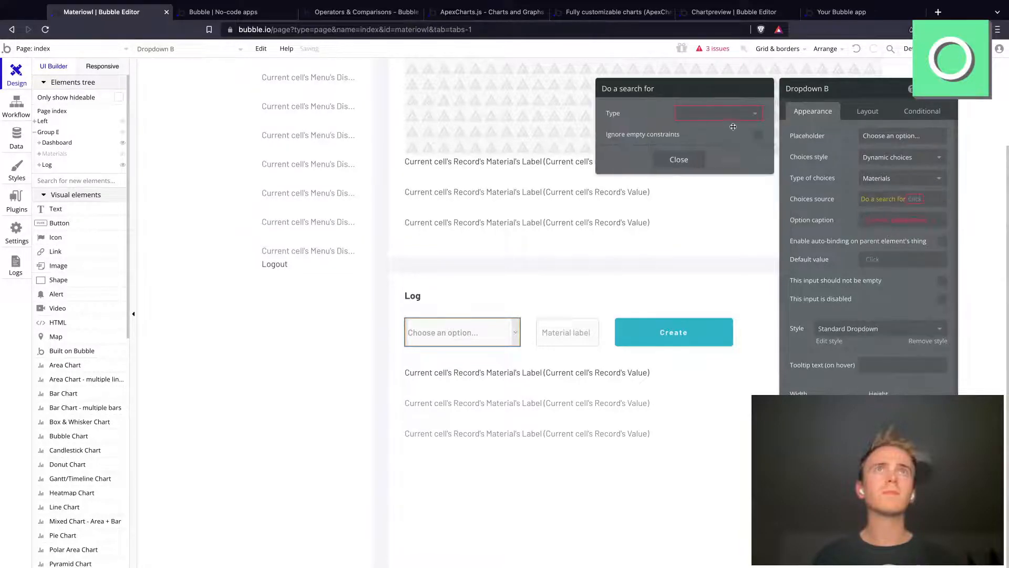
click(726, 116)
click(719, 147)
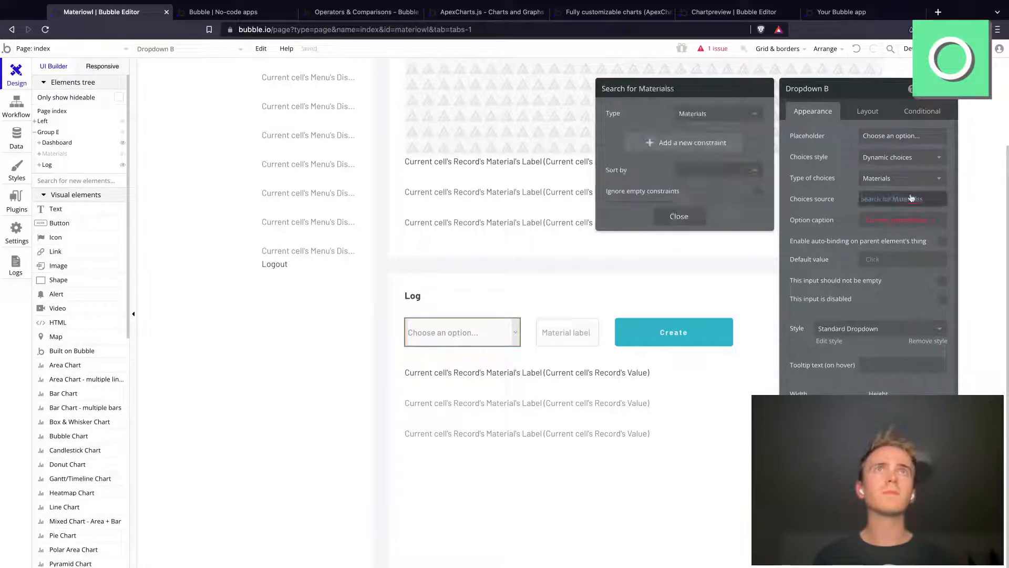
click(924, 222)
click(923, 221)
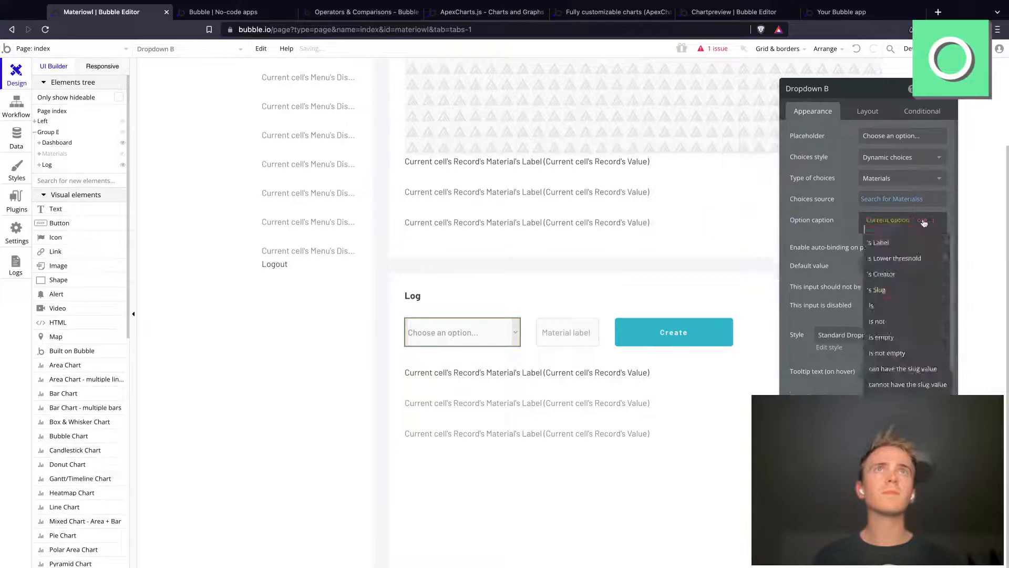
click(895, 245)
Step: Change the placeholder of the Log row's Material label input to Quantity
click(568, 336)
click(879, 139)
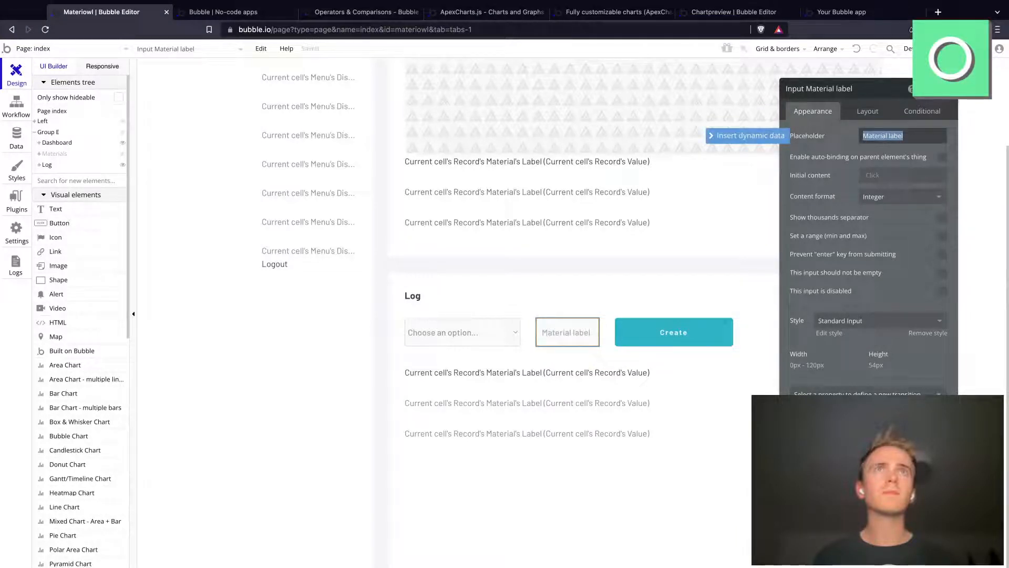
text(Quantity)
key(BackSpace)
key(BackSpace)
key(BackSpace)
text(tity)
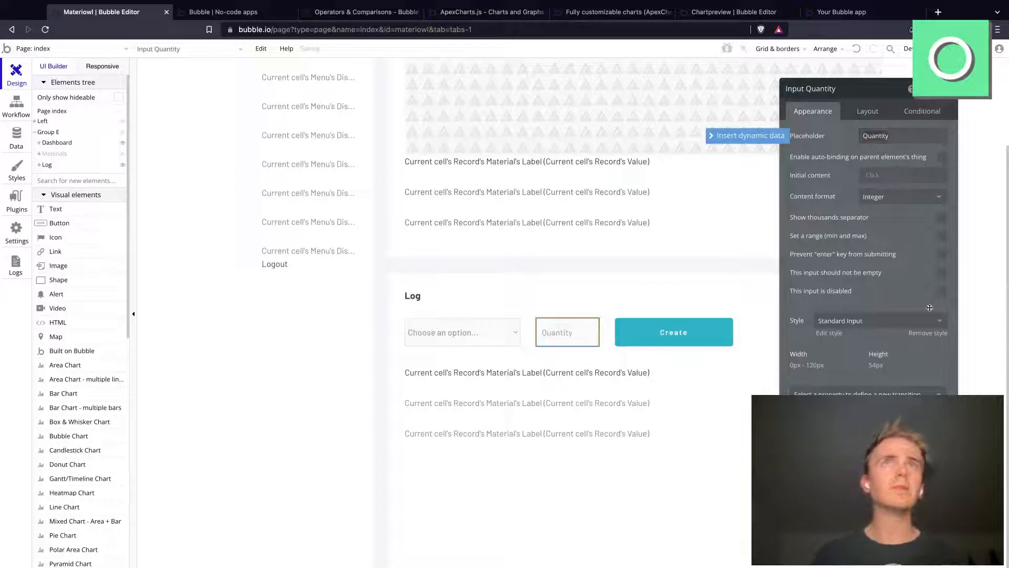
click(942, 292)
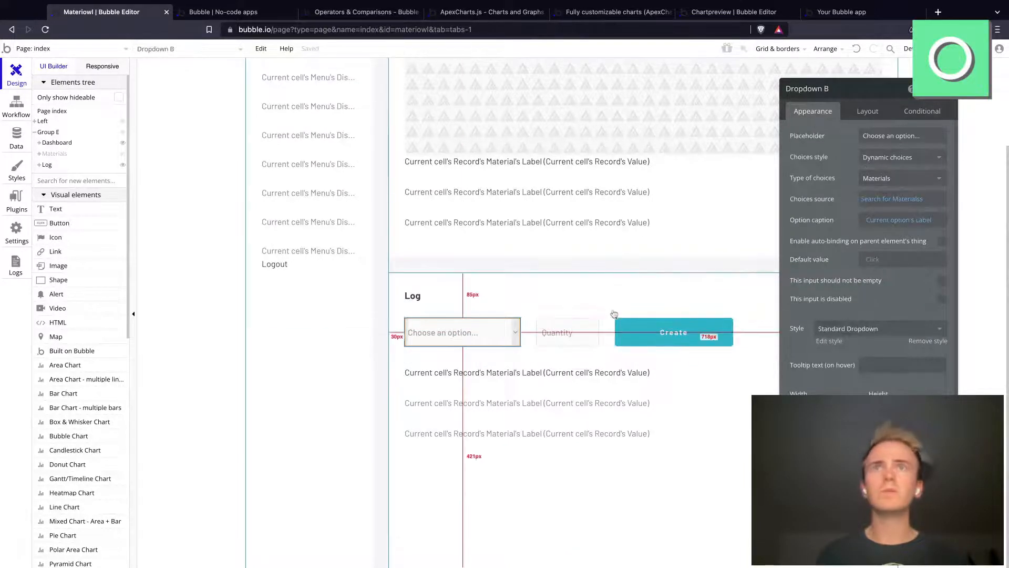
Step: Start a workflow for the Log row's Create button with an action that creates a new Record
click(636, 326)
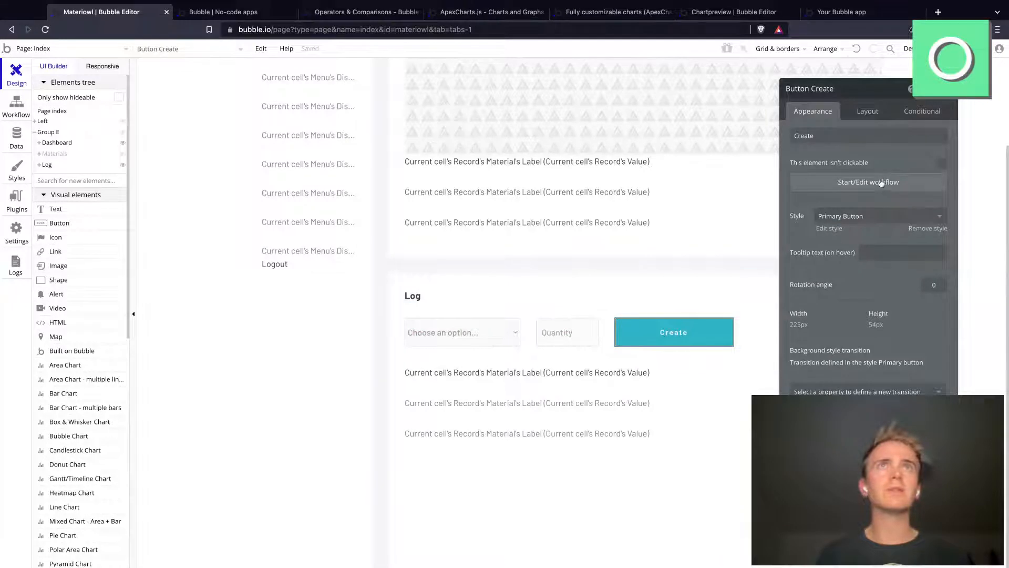
click(882, 182)
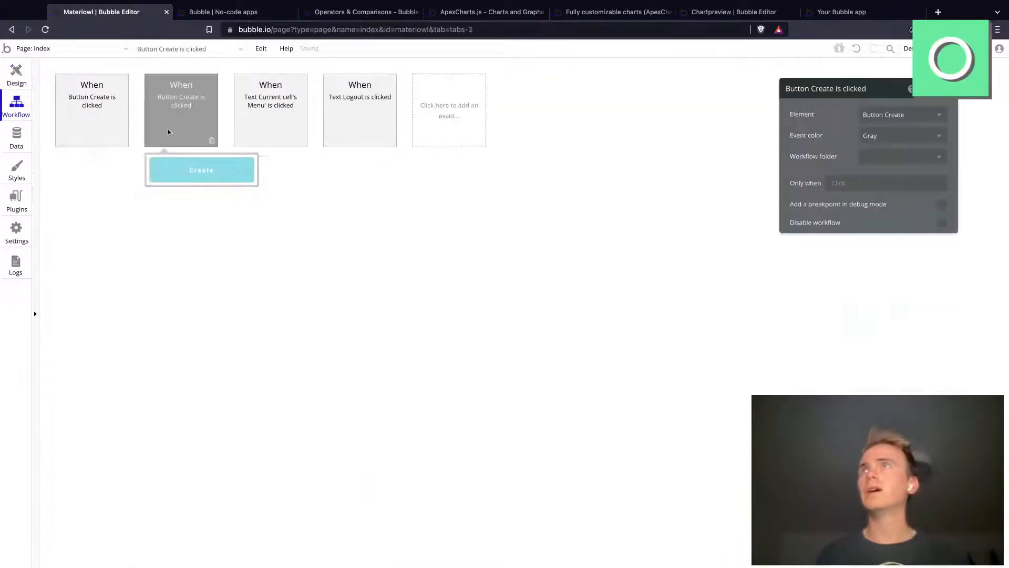
click(112, 180)
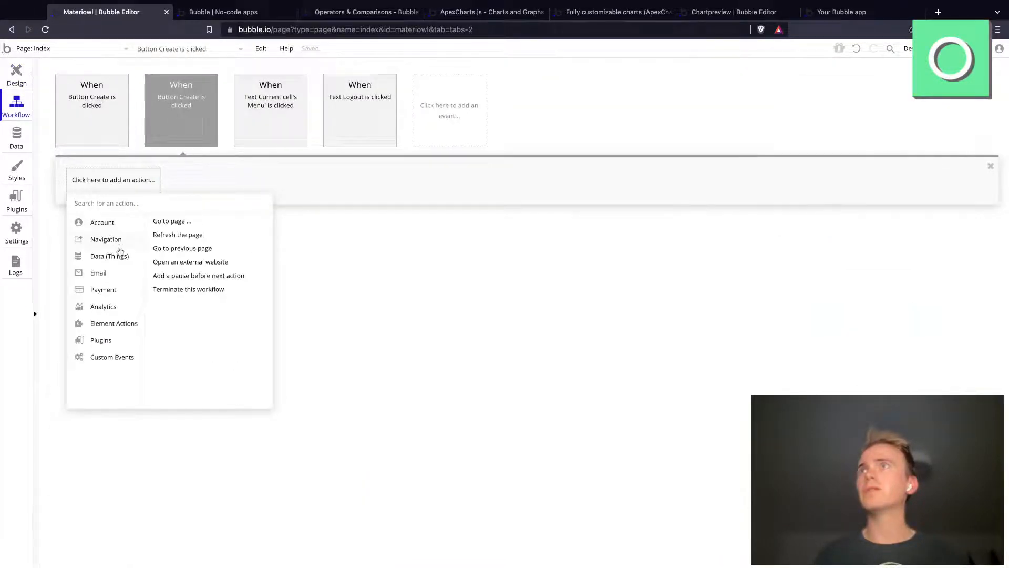
mouse_move(124, 255)
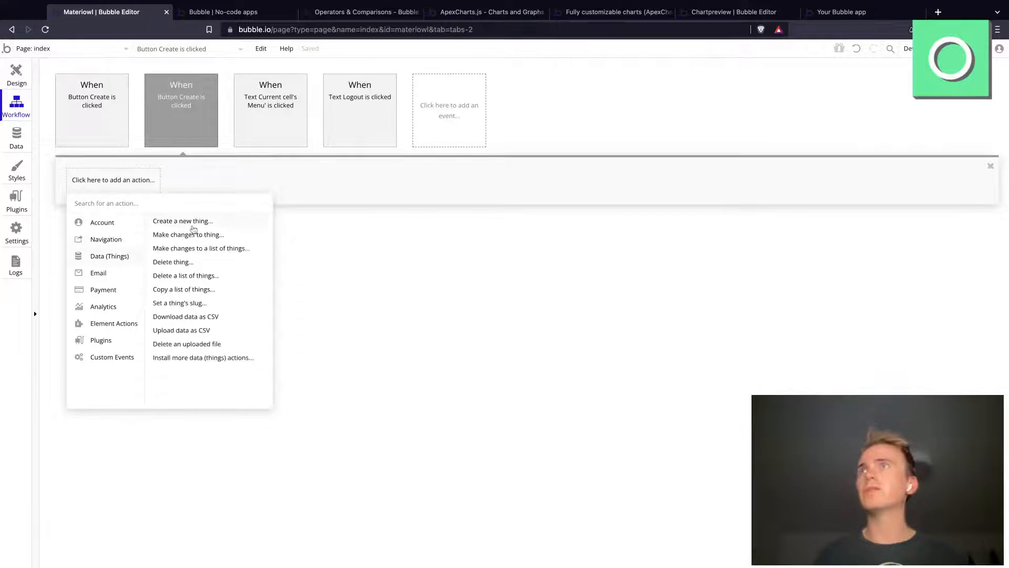
click(183, 221)
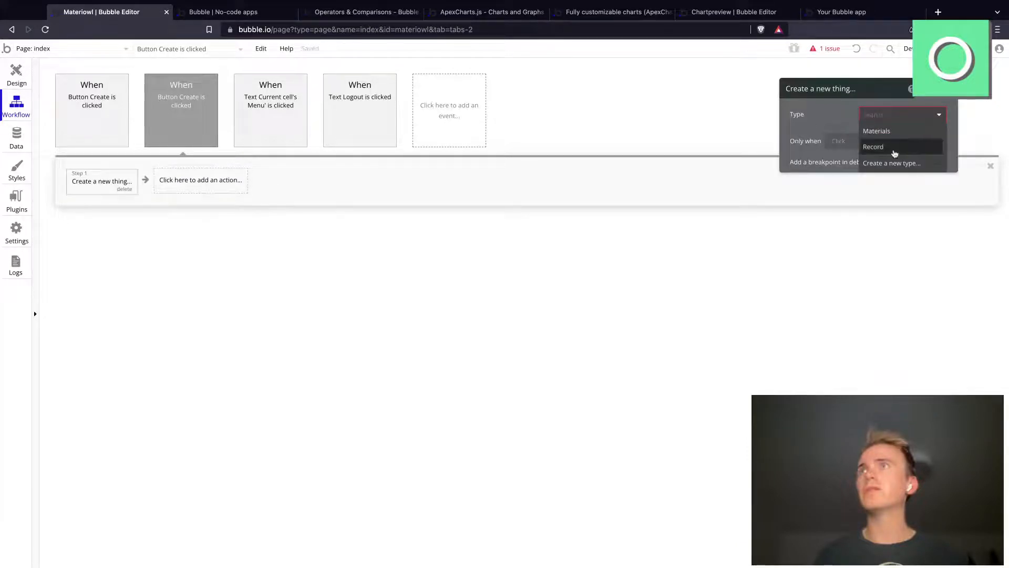
click(894, 149)
click(882, 149)
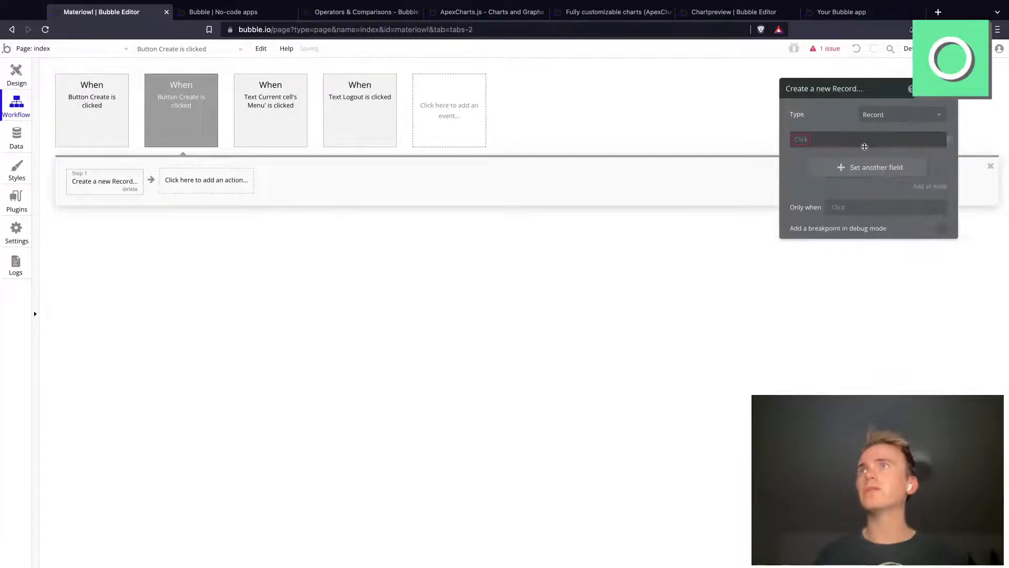
Step: Set the new Record's Material field to Dropdown B's value
click(810, 143)
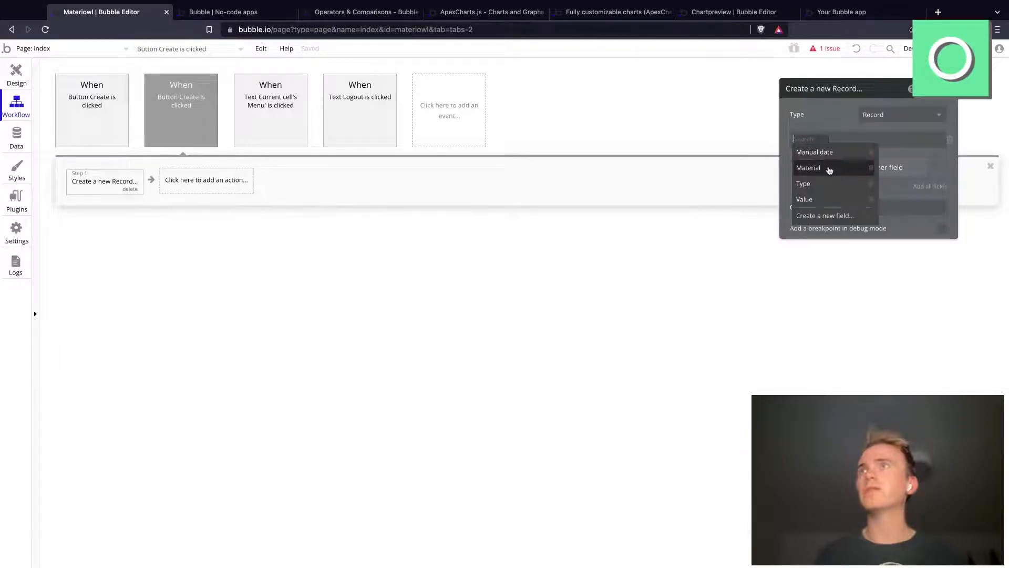
click(829, 168)
click(840, 139)
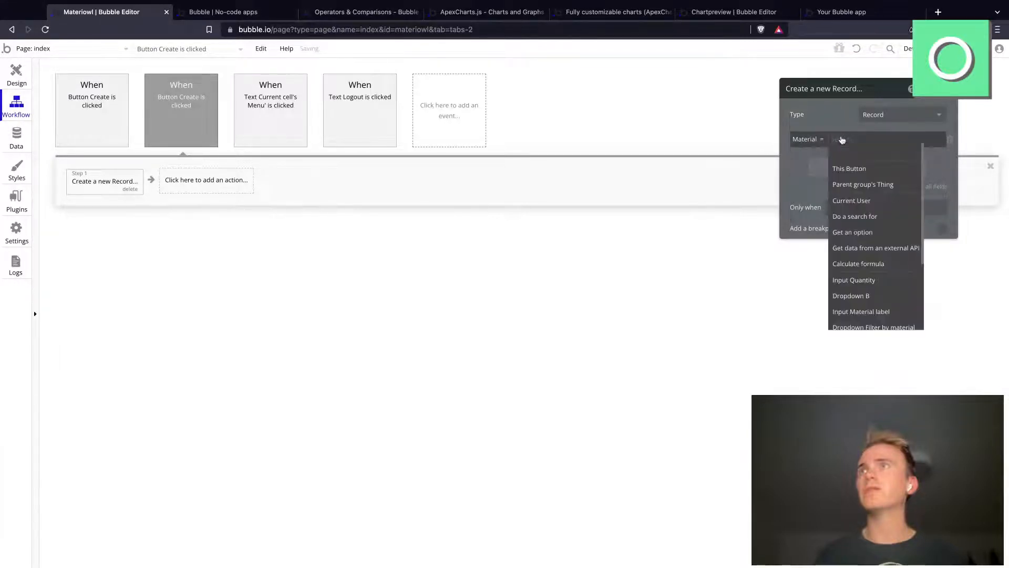
text(drop)
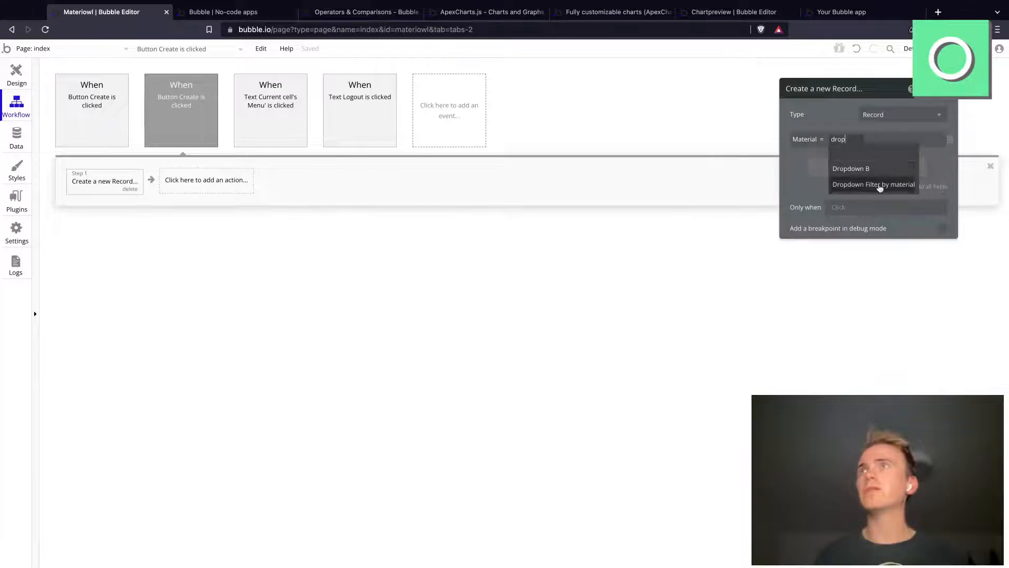
click(851, 169)
click(898, 154)
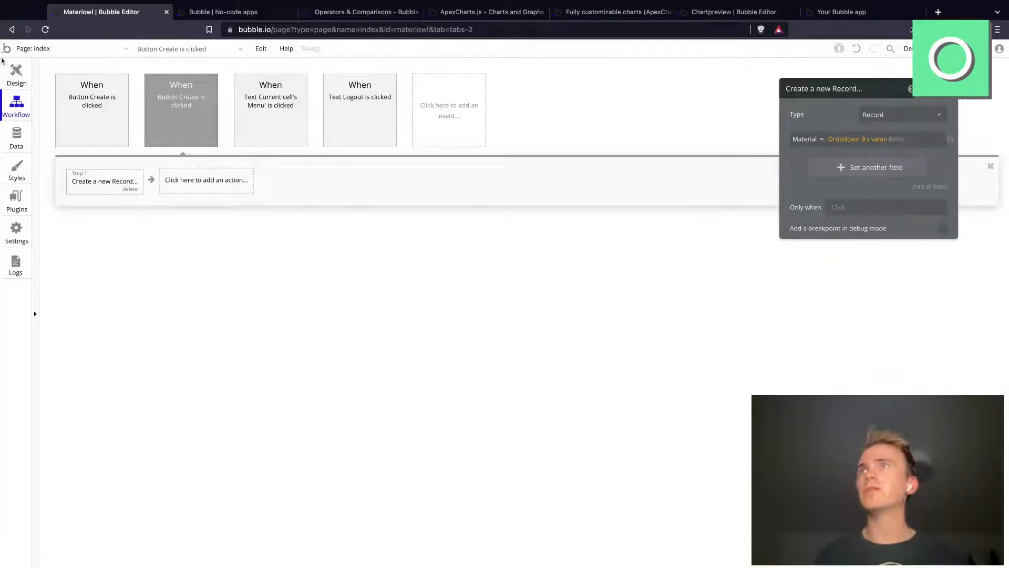
Step: Rename the Log row's dropdown element to Dropdown Material in Record
click(12, 72)
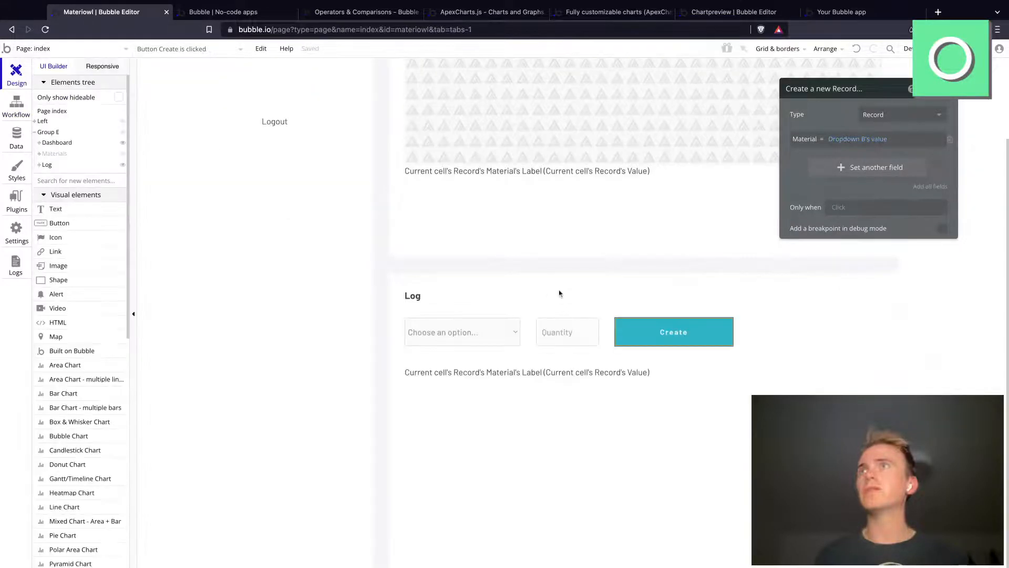
click(501, 332)
click(827, 90)
key(BackSpace)
text(Mae)
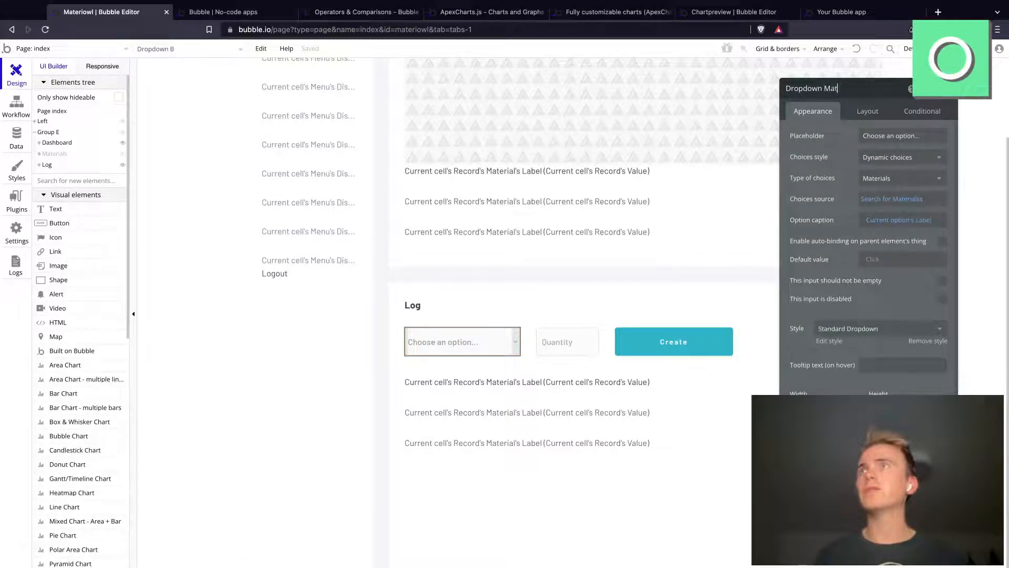
text(erial in Record)
key(Return)
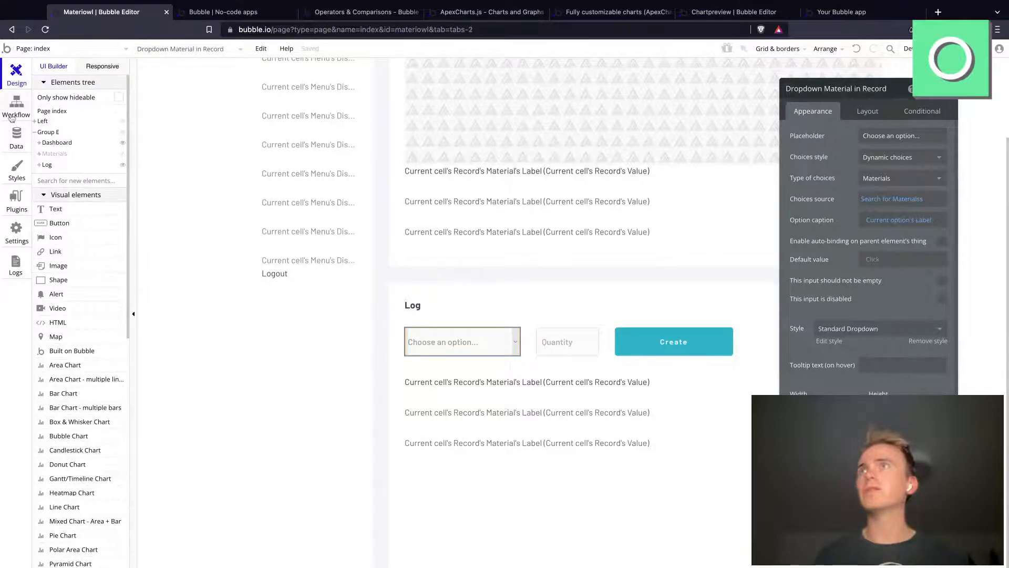
Step: In the Create button's workflow, set the new Record's Value field to Input Quantity's value
click(12, 117)
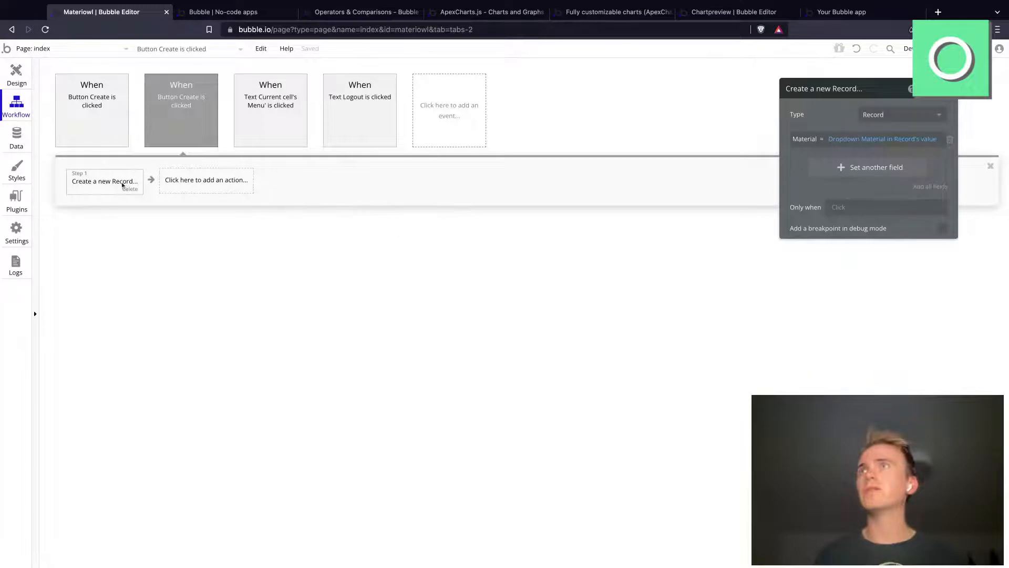
click(858, 168)
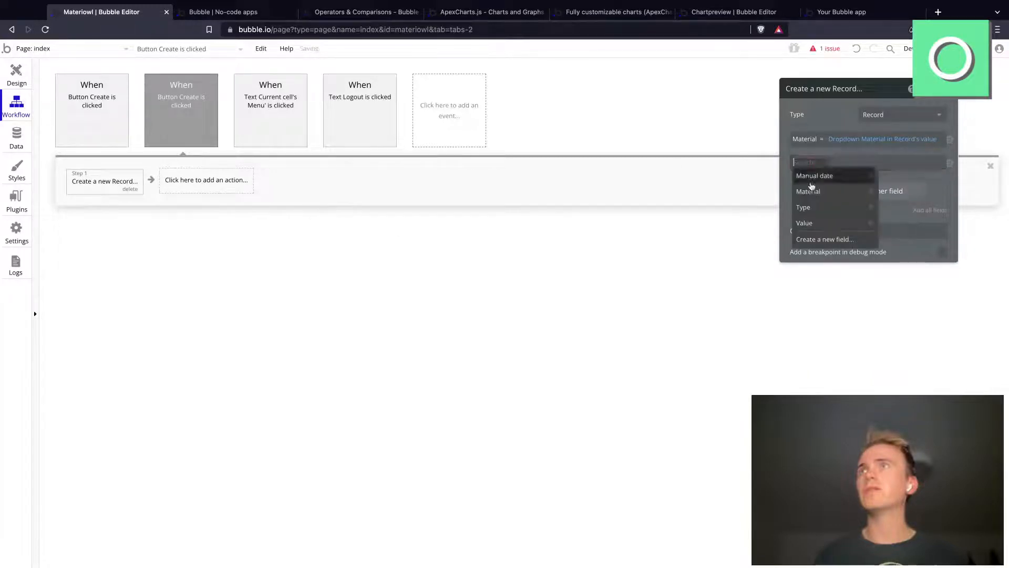
click(819, 222)
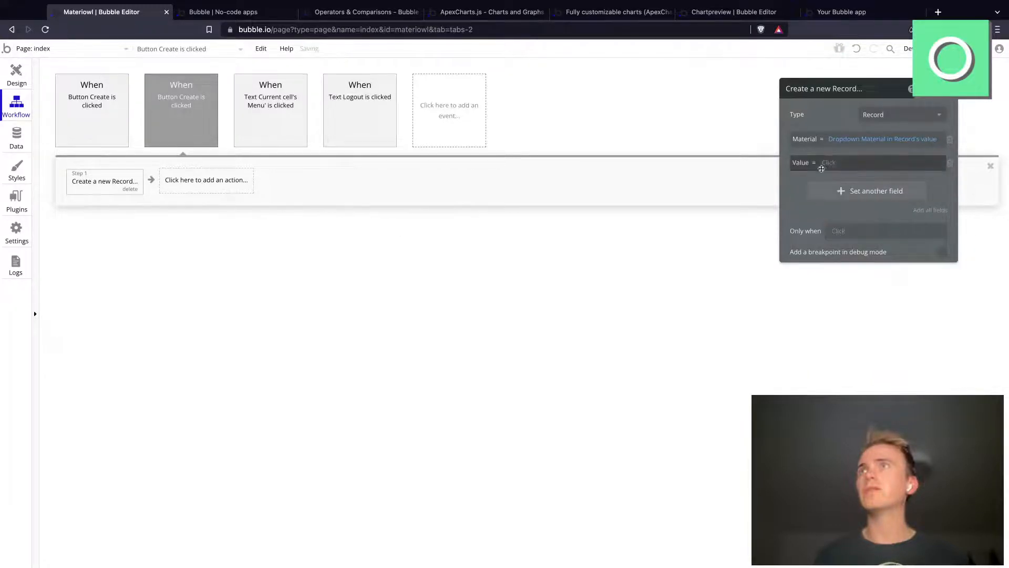
click(827, 164)
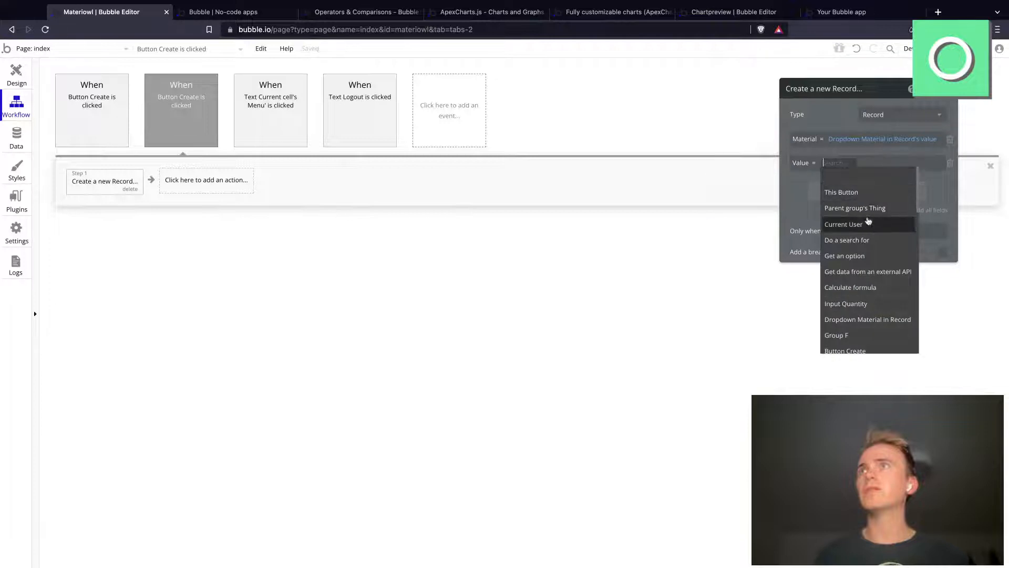
click(846, 303)
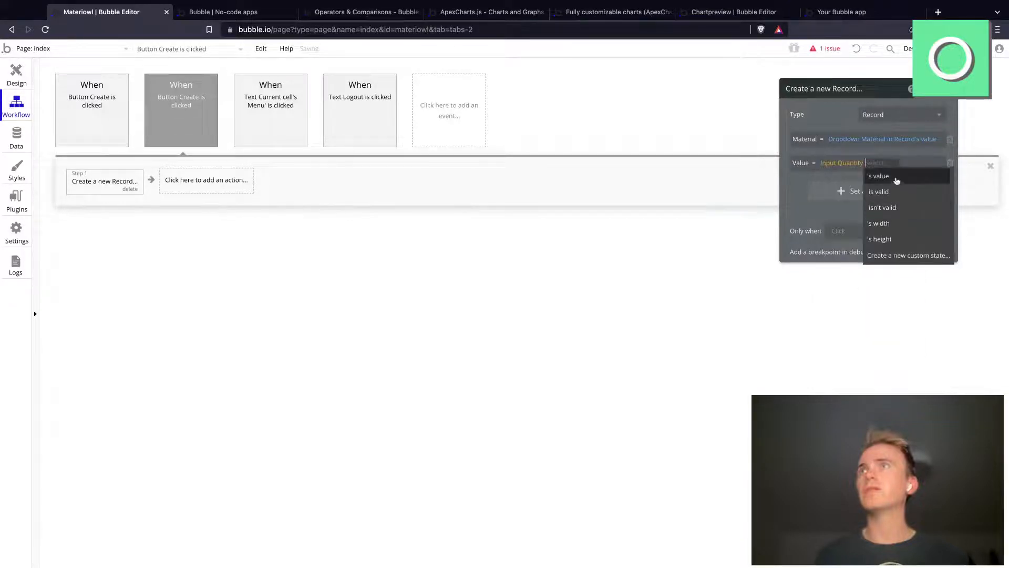
click(896, 175)
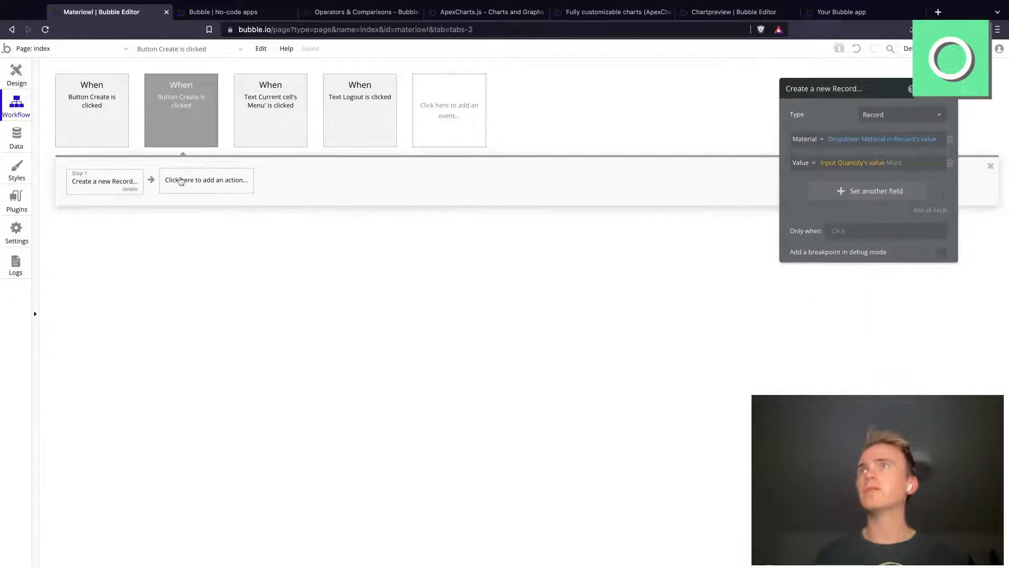
Step: Add a Reset relevant inputs action after the record creation step
click(181, 180)
mouse_move(229, 271)
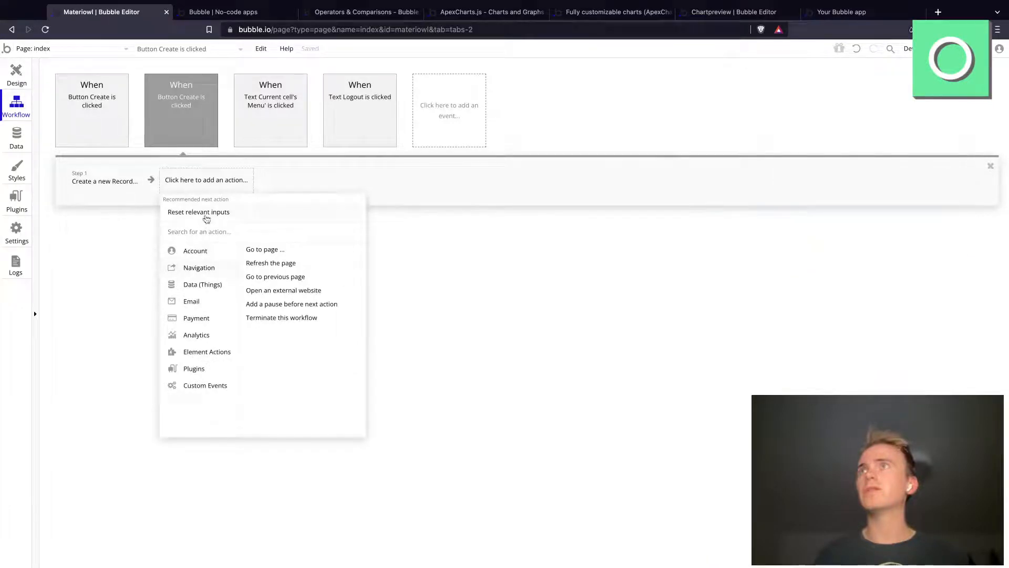
click(206, 212)
Step: Reload the app preview, open its Log section and choose Card Stock in the material dropdown
click(275, 13)
click(289, 31)
key(Return)
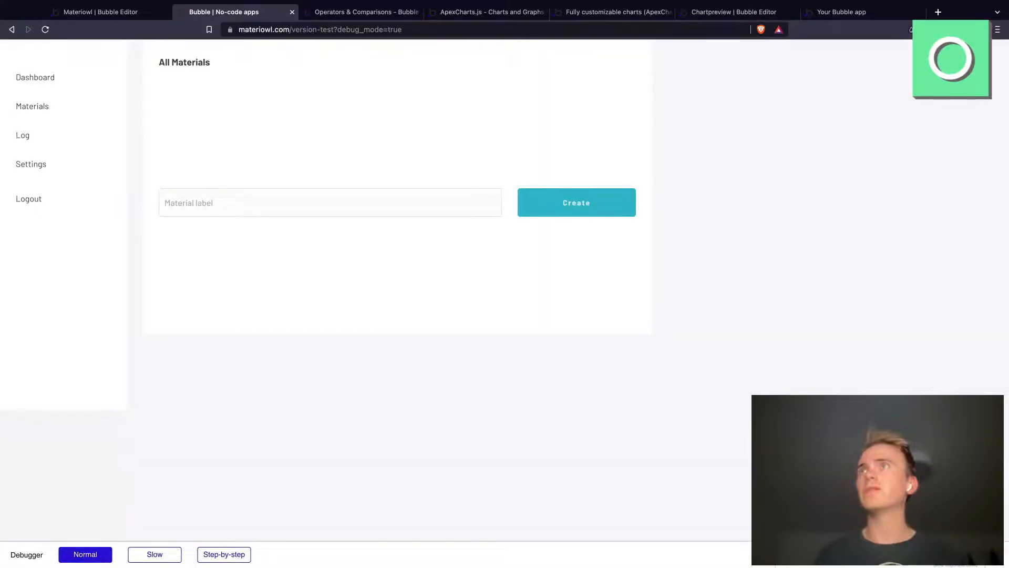
click(31, 137)
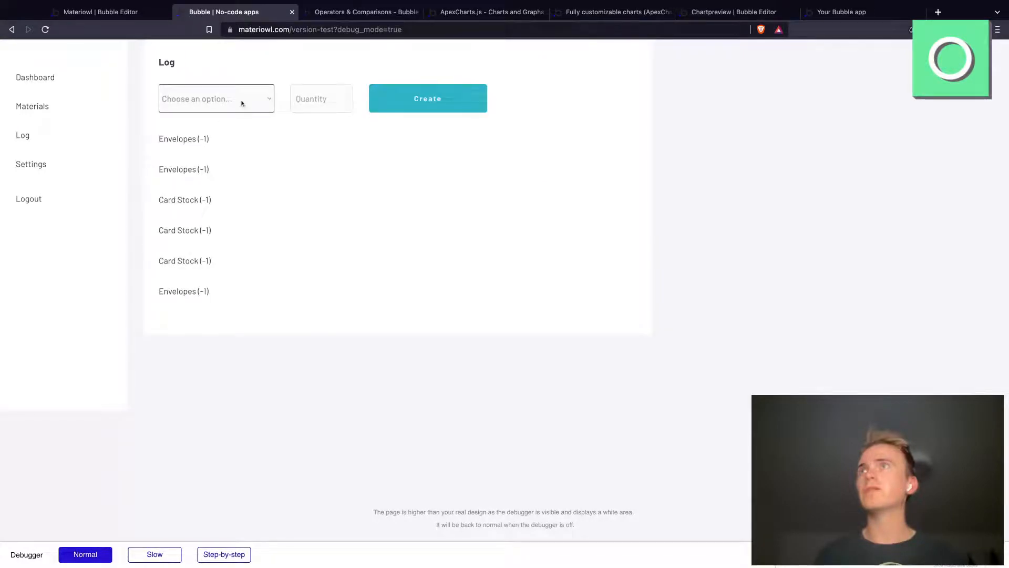
click(230, 115)
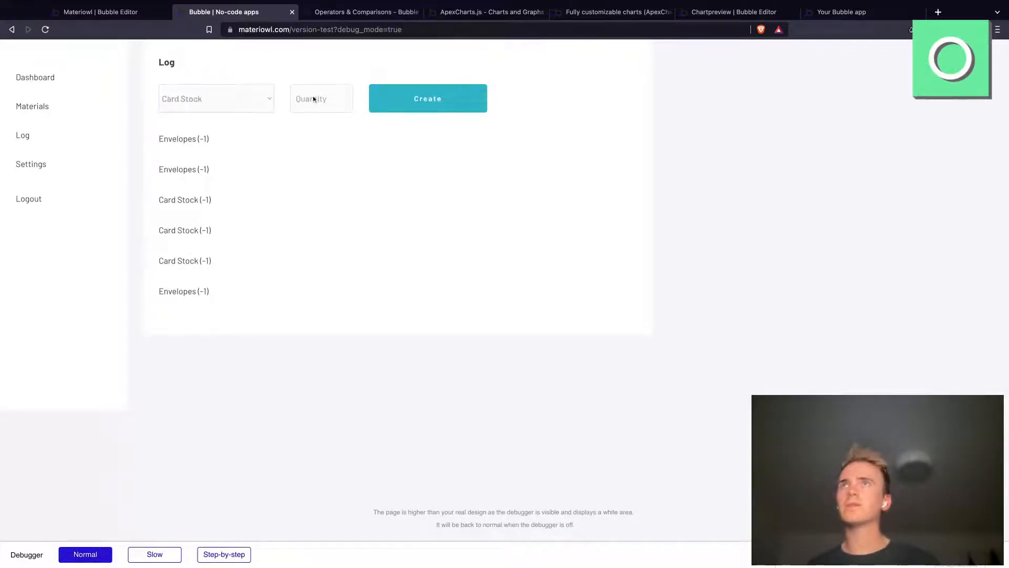
Step: Enable the Log row's Quantity input and set it as an input that should not be empty
click(121, 13)
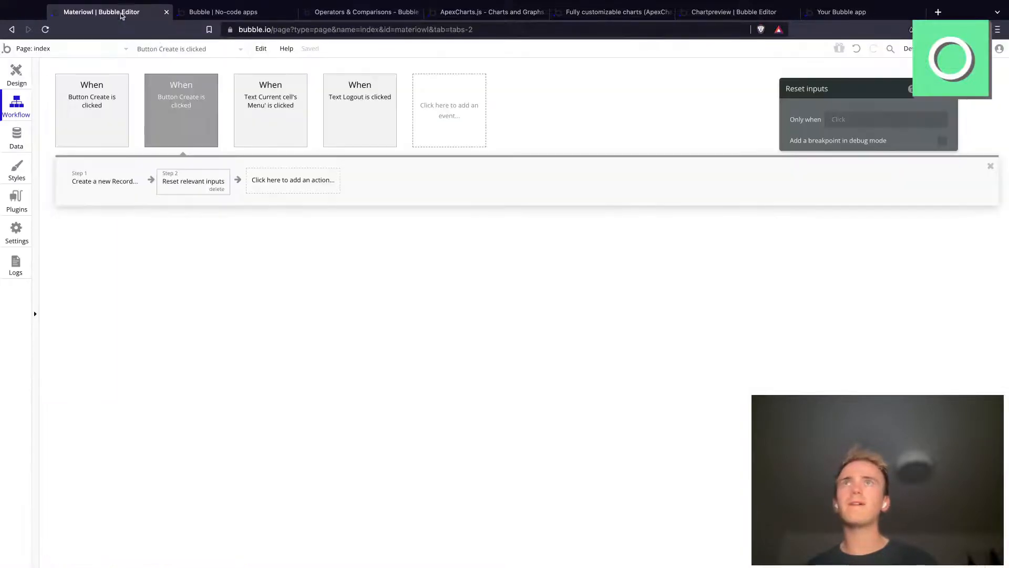
click(16, 73)
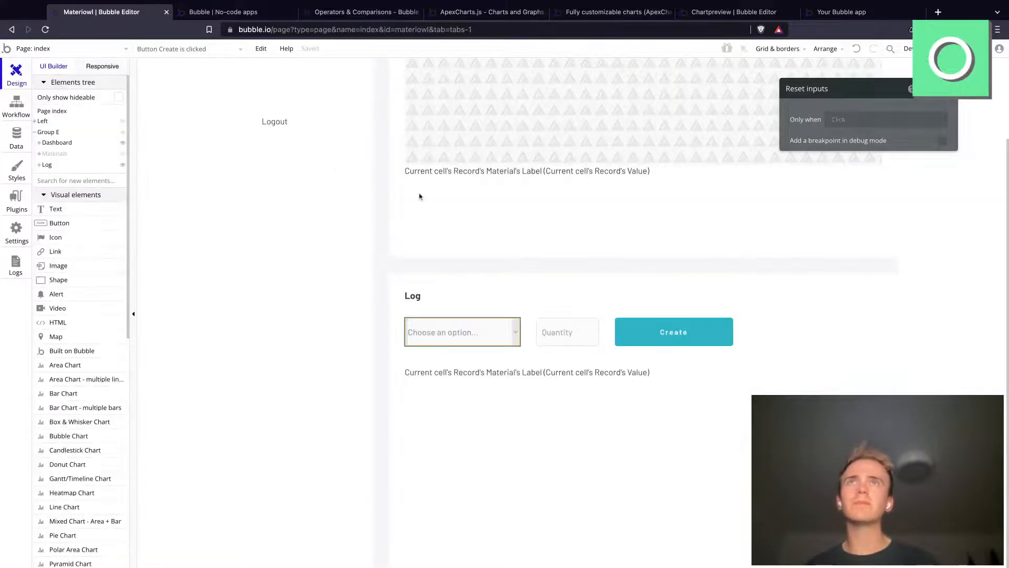
click(590, 332)
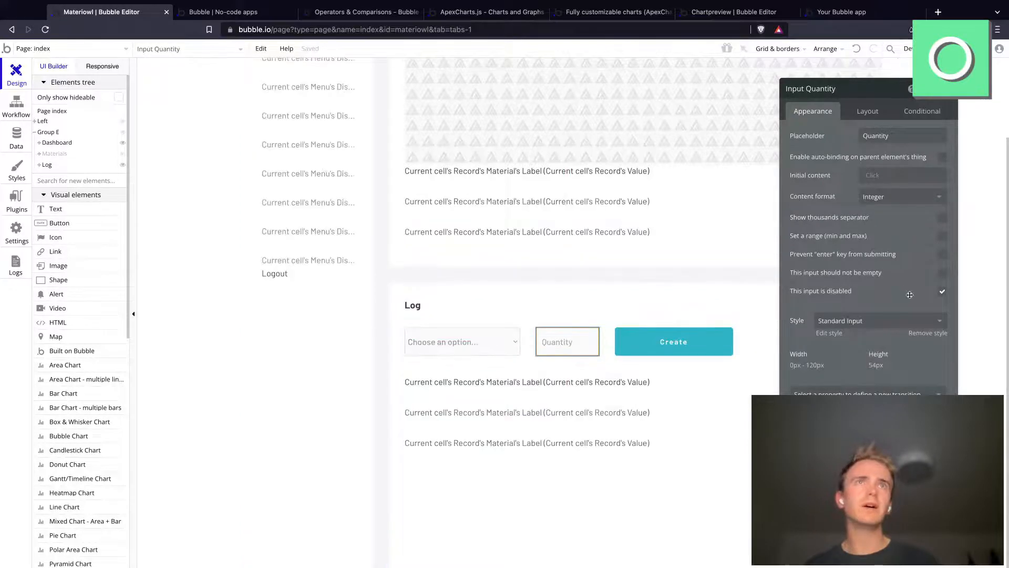
click(942, 272)
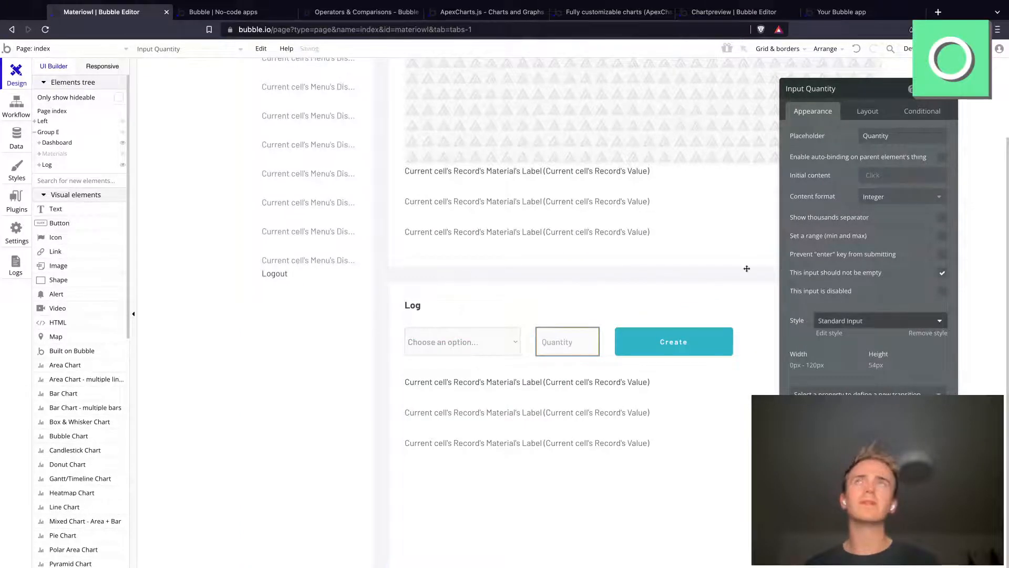
Step: Reload the app preview and create a Card Stock record with quantity 400 in the Log section
click(244, 12)
click(254, 27)
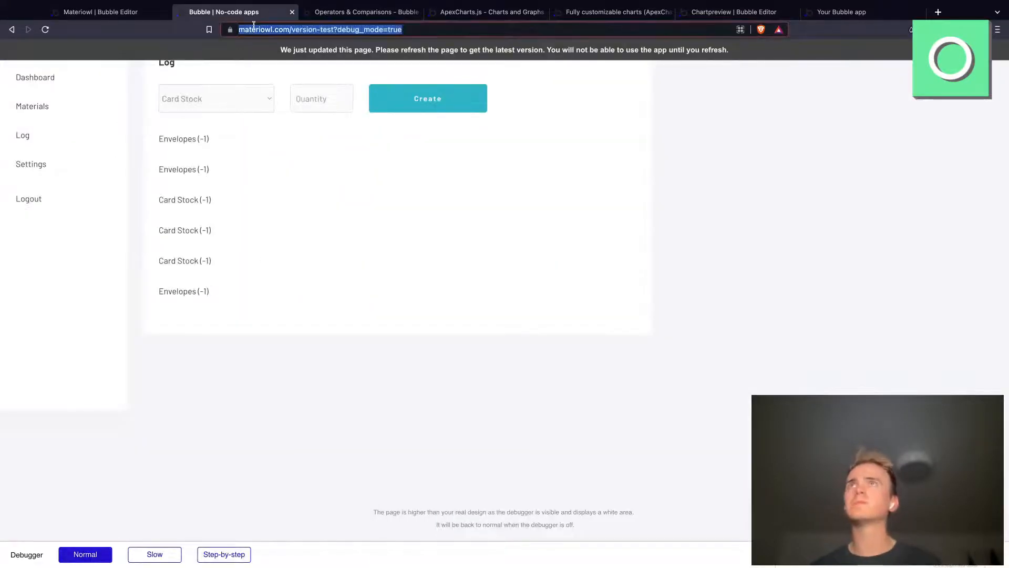
key(Return)
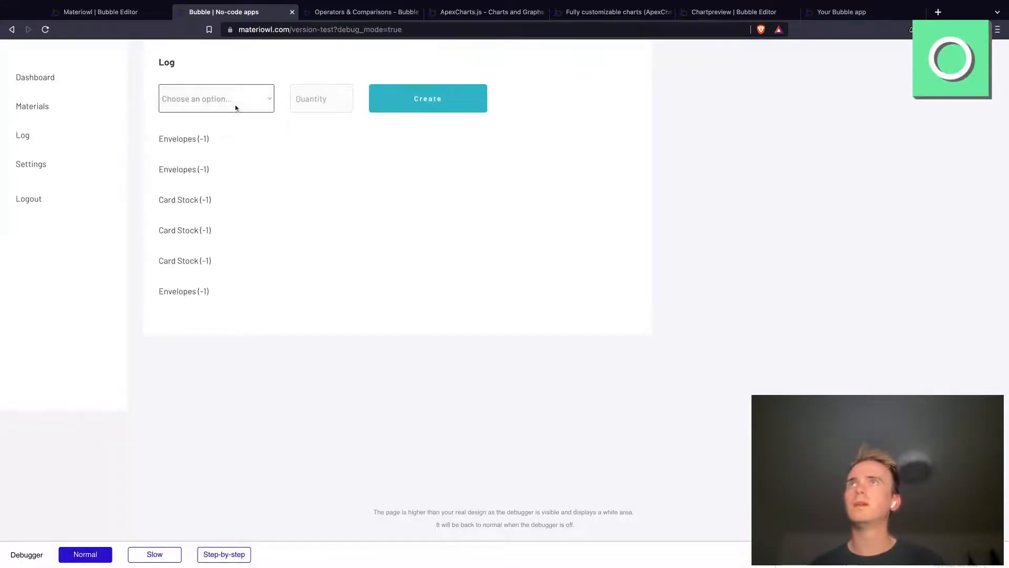
click(278, 108)
key(Tab)
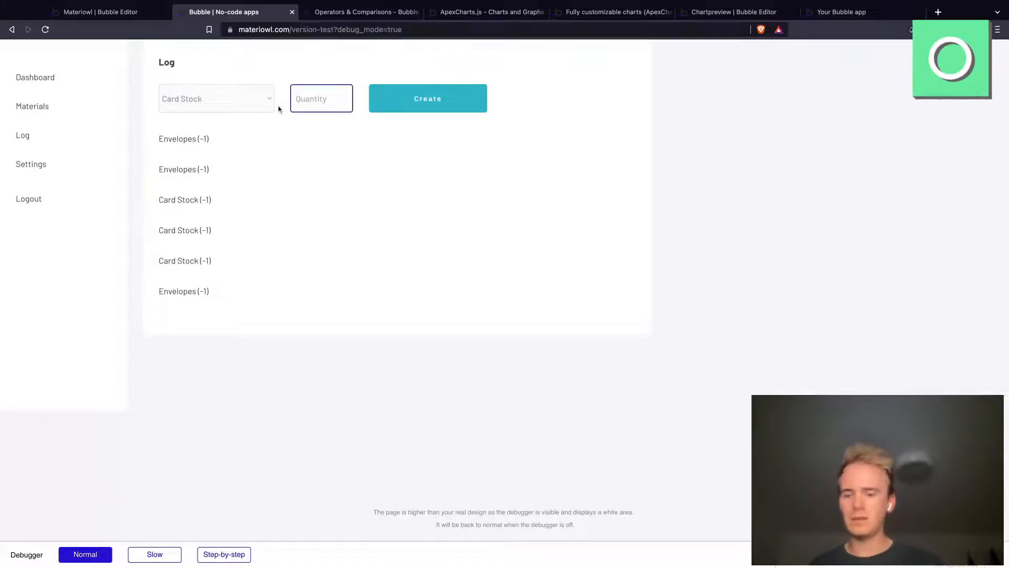
text(400)
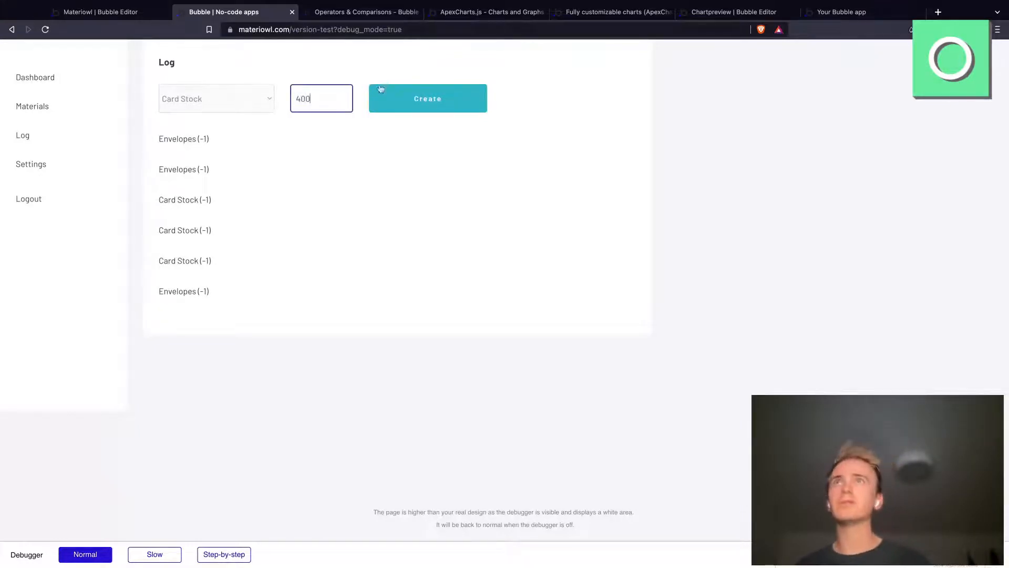
click(446, 103)
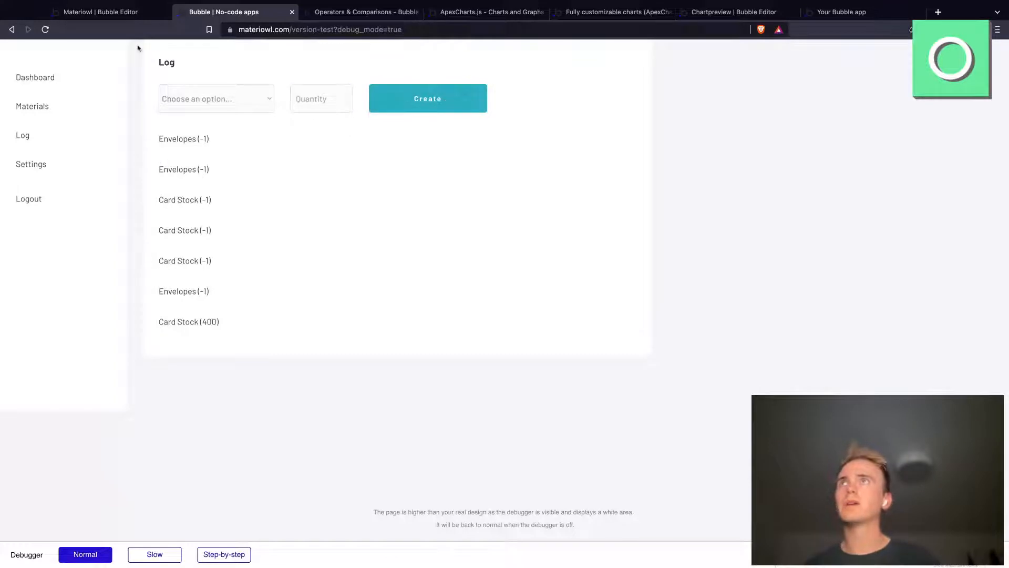
Step: Check the sort settings in the Log repeating group's search for Records in the Bubble editor
click(100, 11)
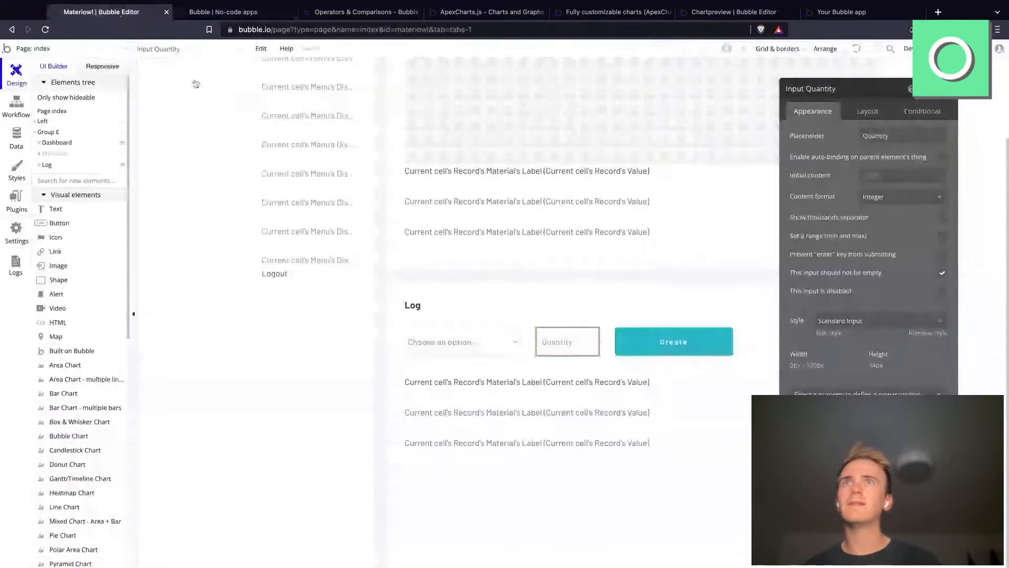
click(692, 441)
click(907, 158)
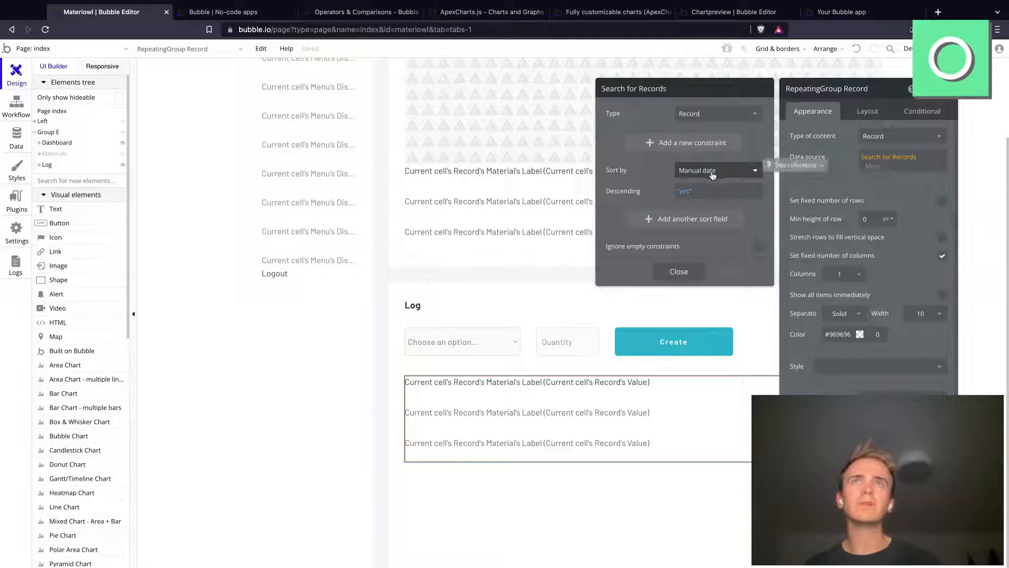
Step: In the Log section's Create button workflow, set the new Record's Manual date field to Current date/time
click(653, 341)
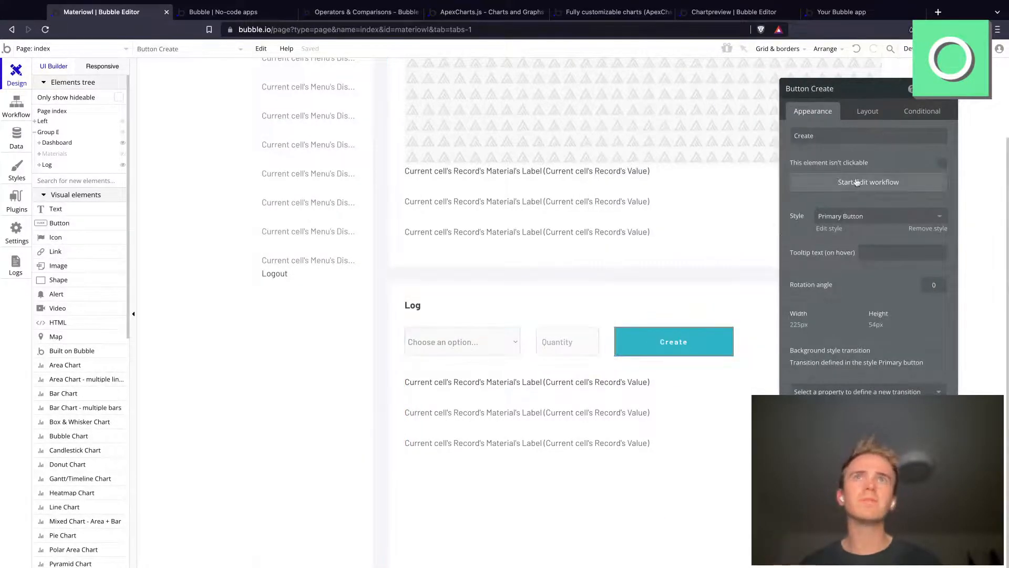
click(857, 182)
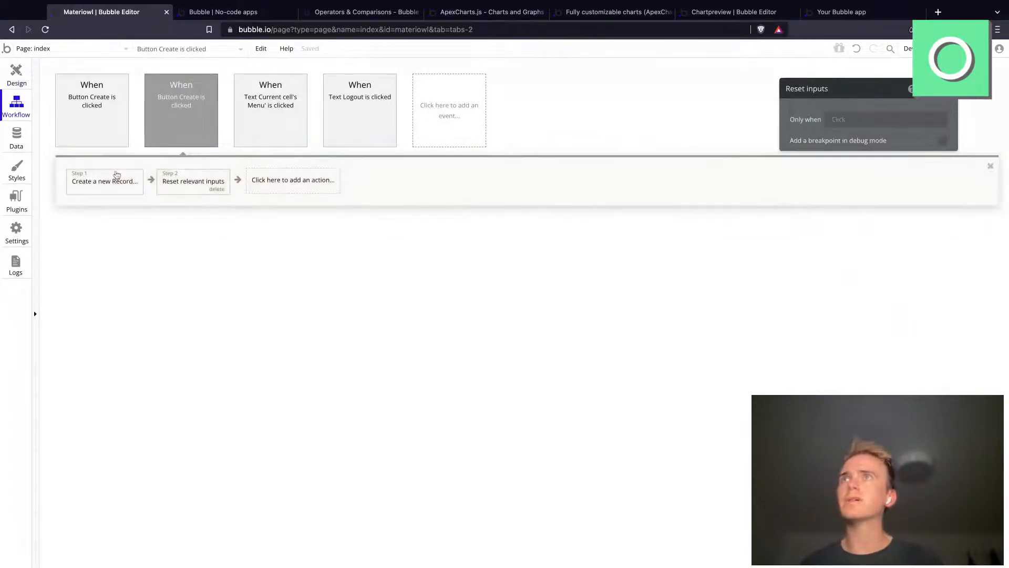
click(117, 179)
click(848, 191)
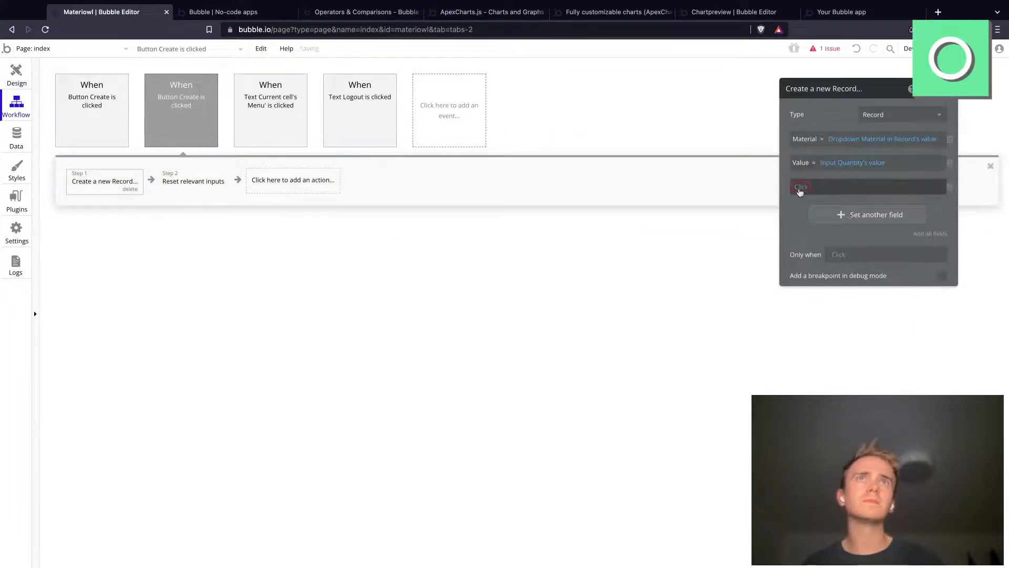
click(800, 190)
click(823, 198)
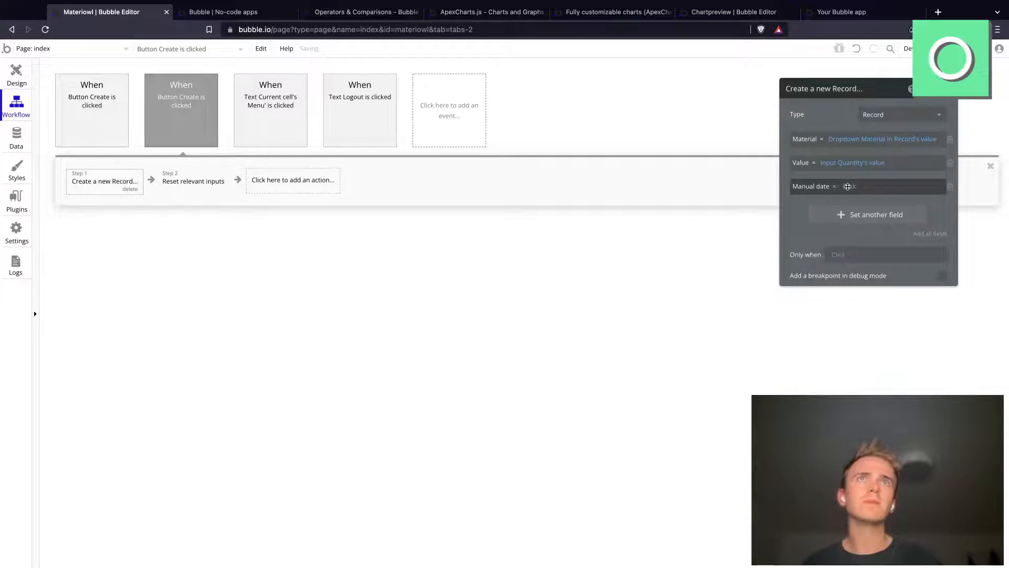
click(847, 186)
text(c)
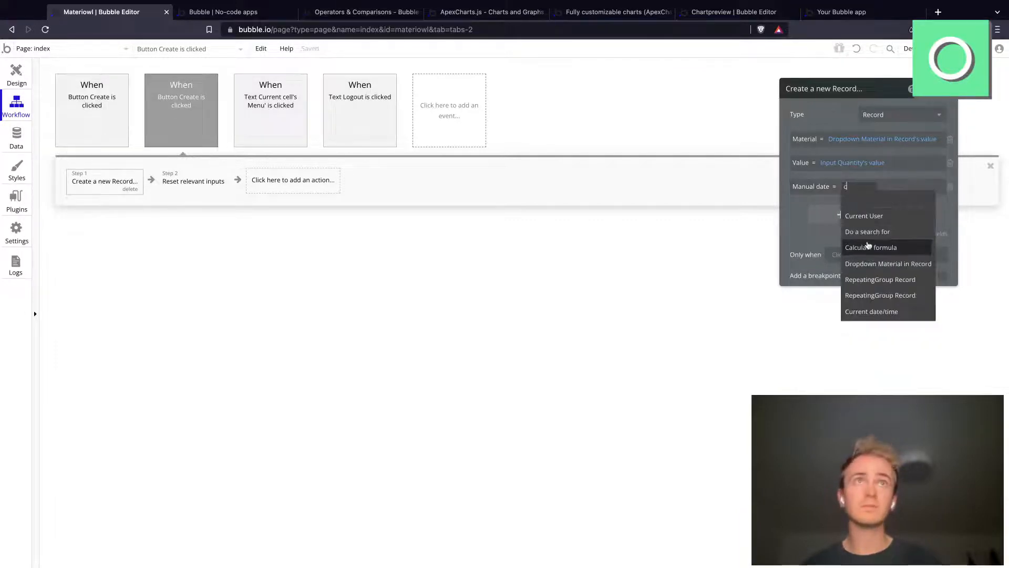
text(ur)
click(874, 230)
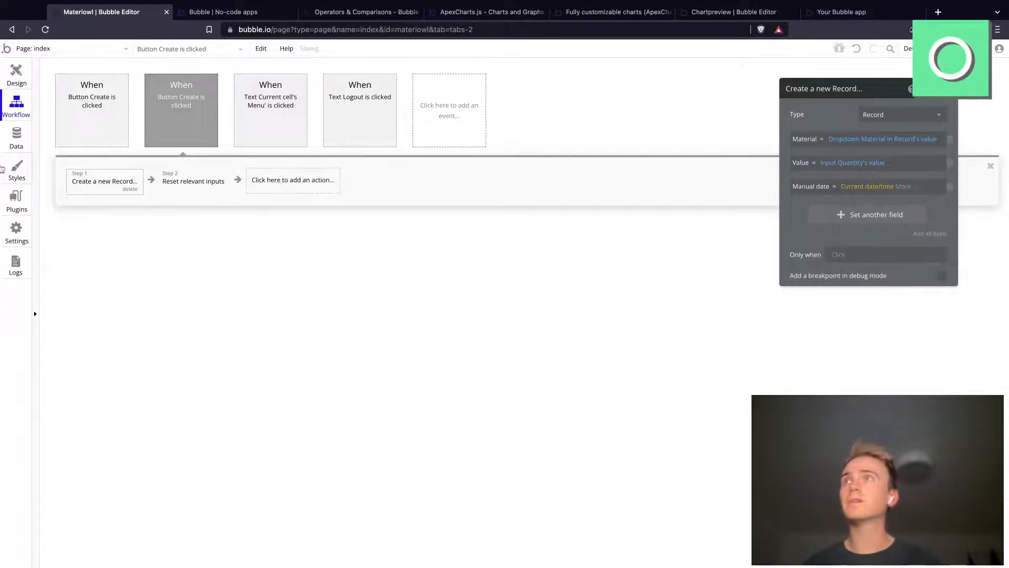
Step: Delete the Card Stock record with value 400 from the All Records app data and hide the deletion message in future
click(26, 146)
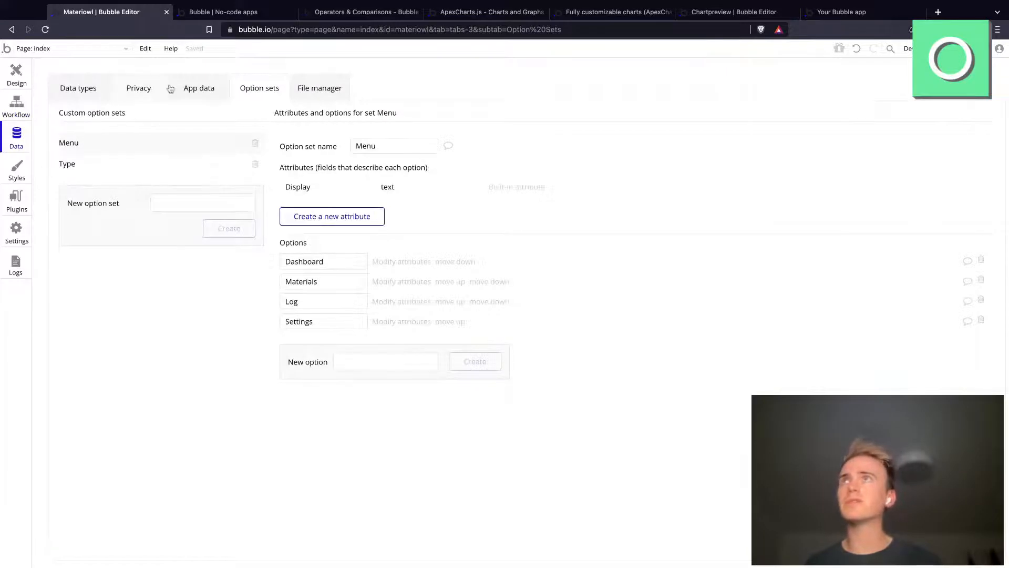
click(199, 88)
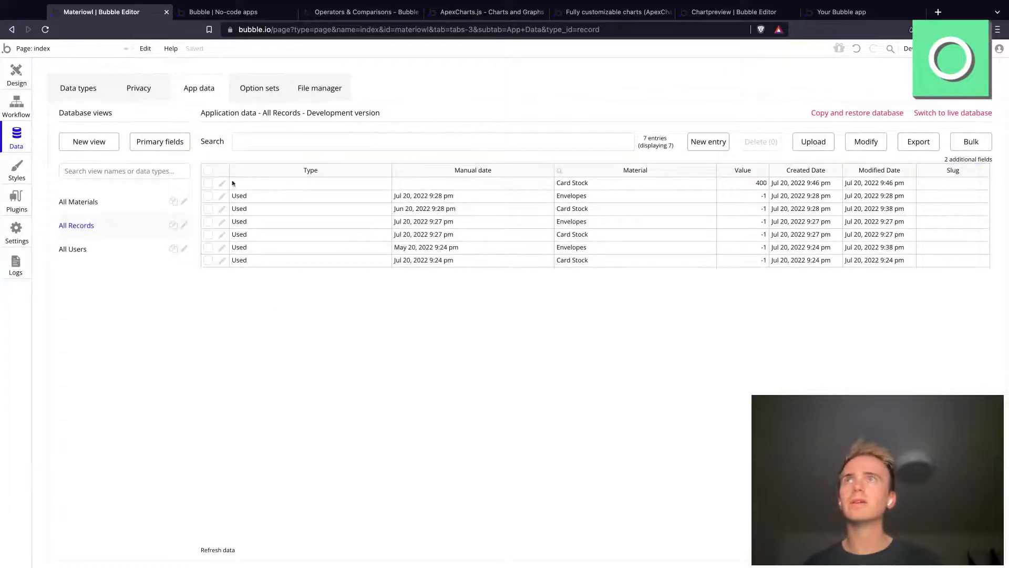
click(207, 184)
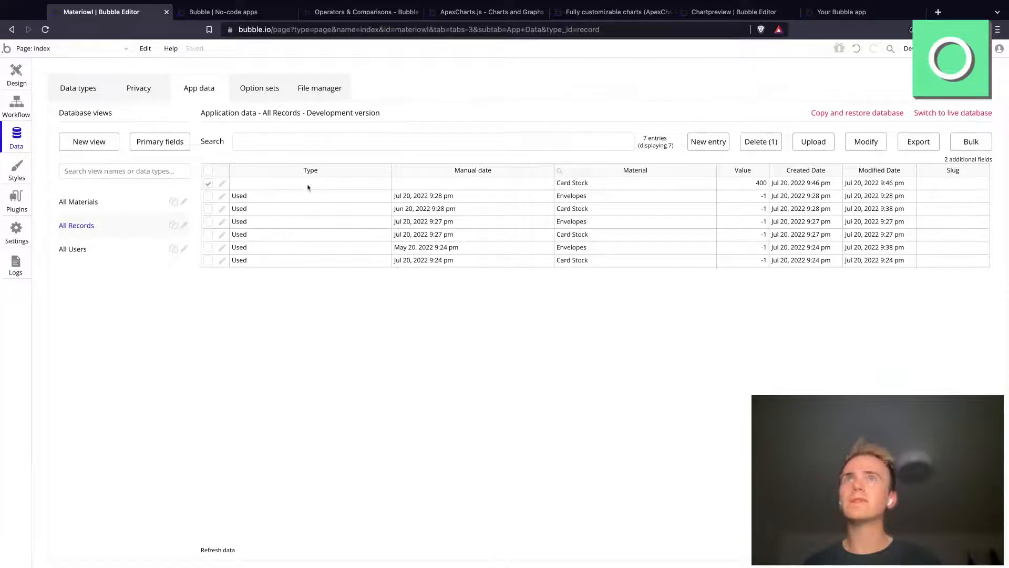
click(757, 146)
click(501, 155)
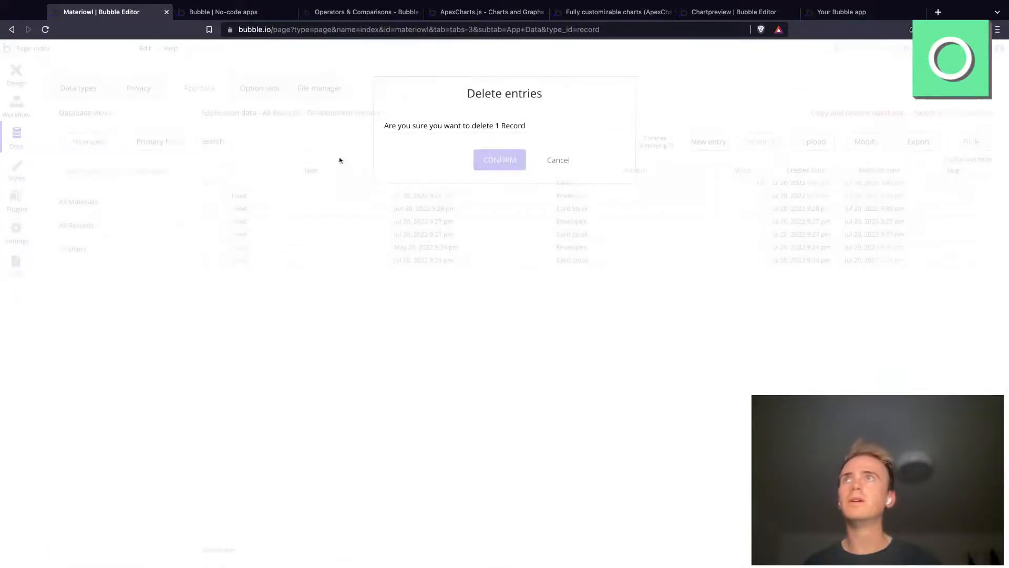
click(622, 145)
click(517, 179)
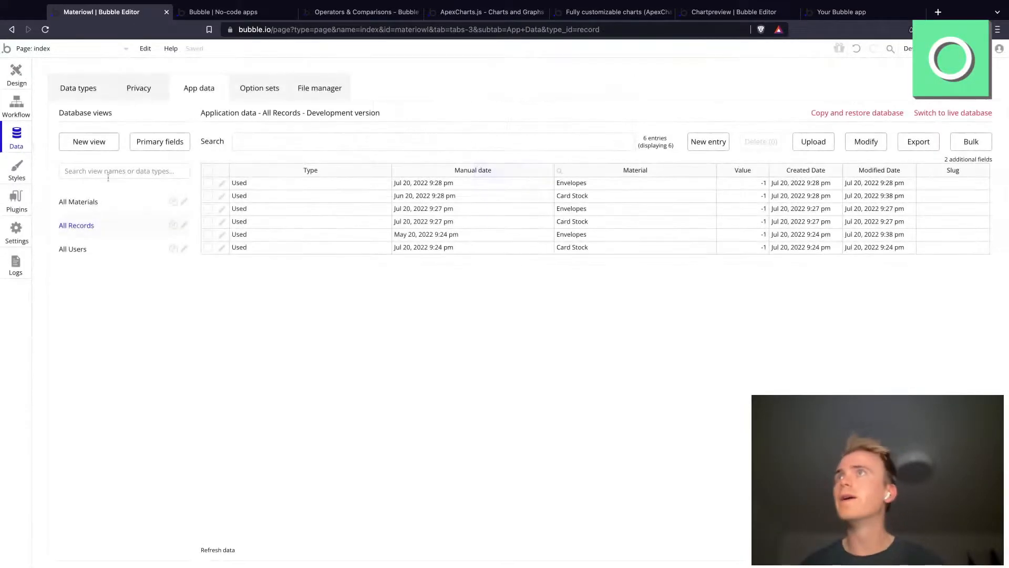
Step: In the Create button's record creation action, set the Type field to Purchased
click(17, 108)
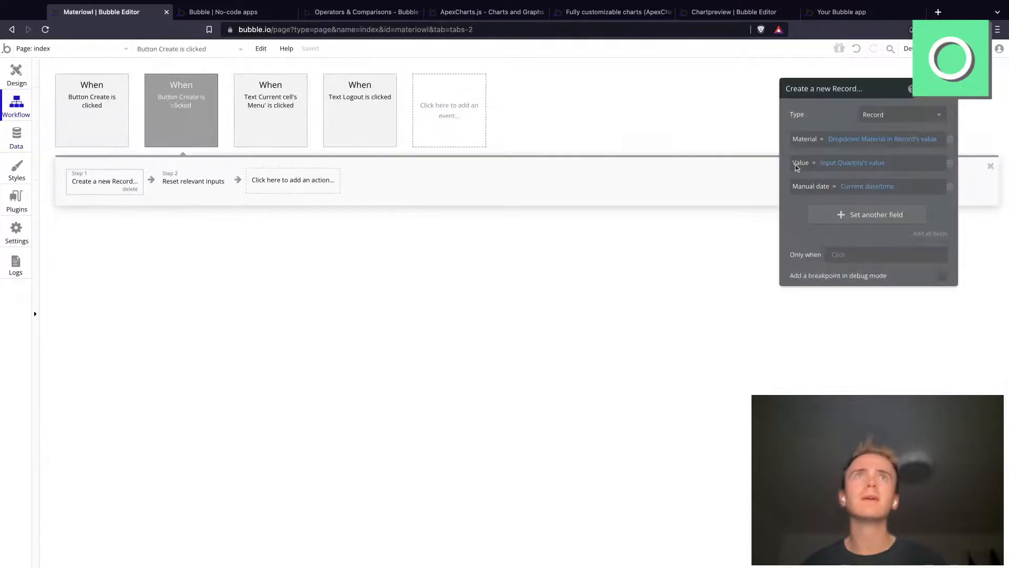
click(857, 217)
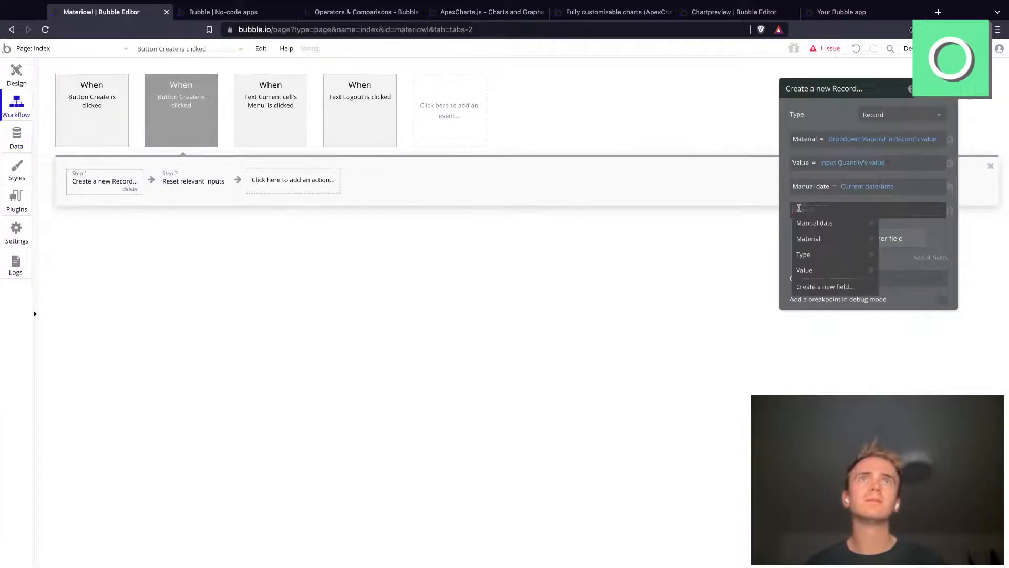
click(825, 254)
click(832, 214)
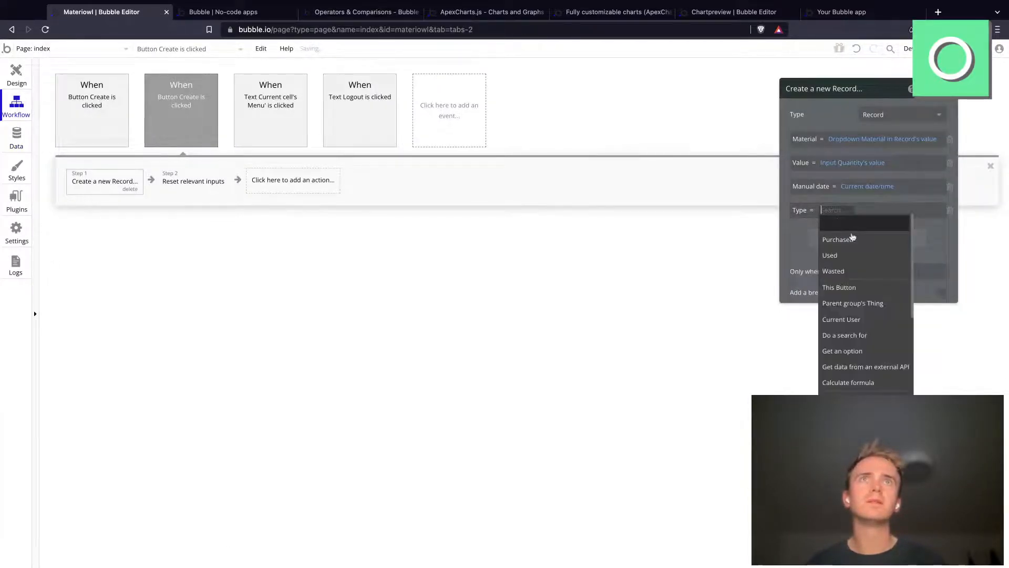
click(852, 242)
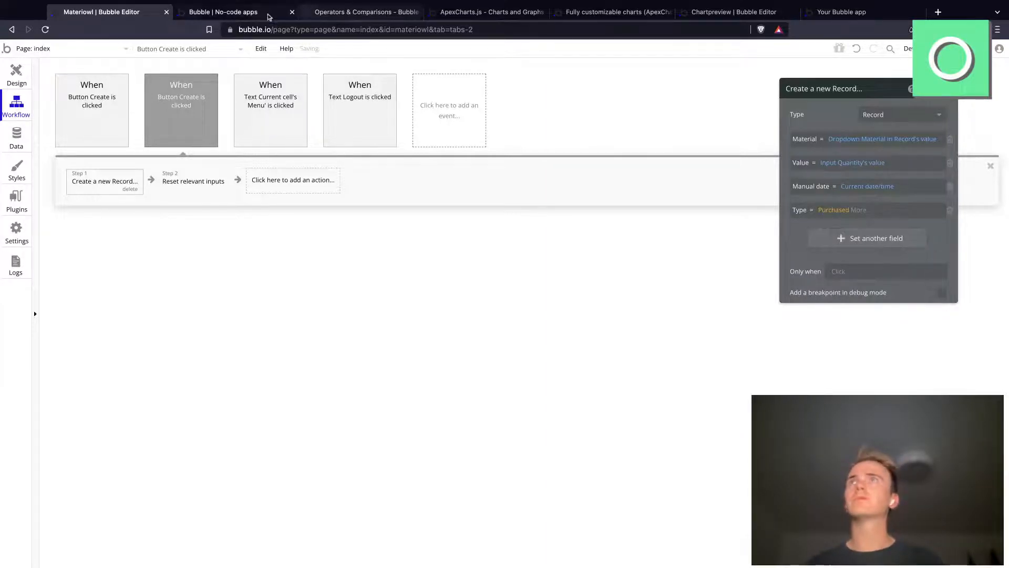
Step: In the reloaded app preview, create a Card Stock record with quantity 400 in the Log section and view the Dashboard
click(231, 11)
click(307, 30)
key(Return)
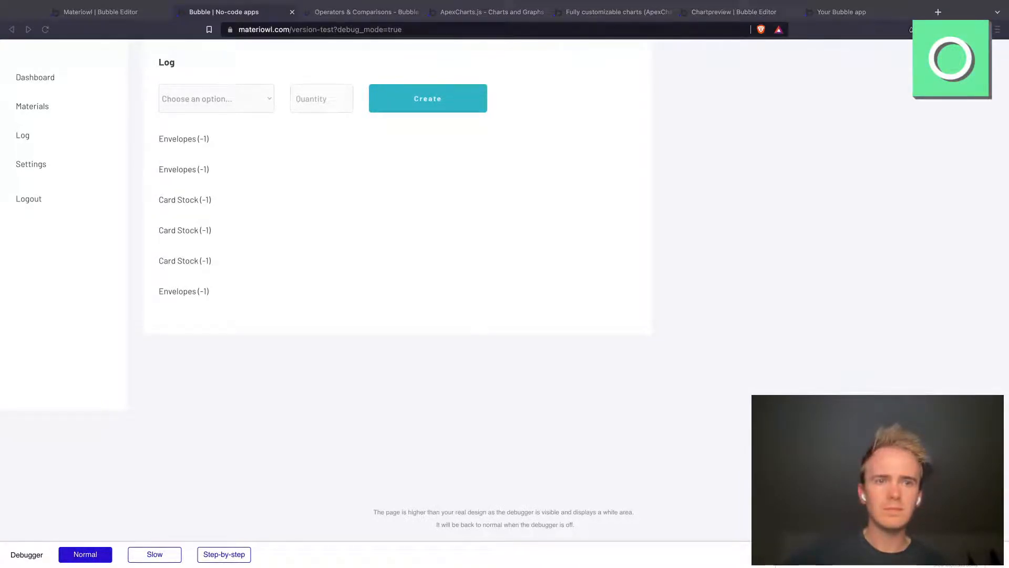
click(193, 182)
click(240, 97)
click(309, 108)
text(400)
click(415, 104)
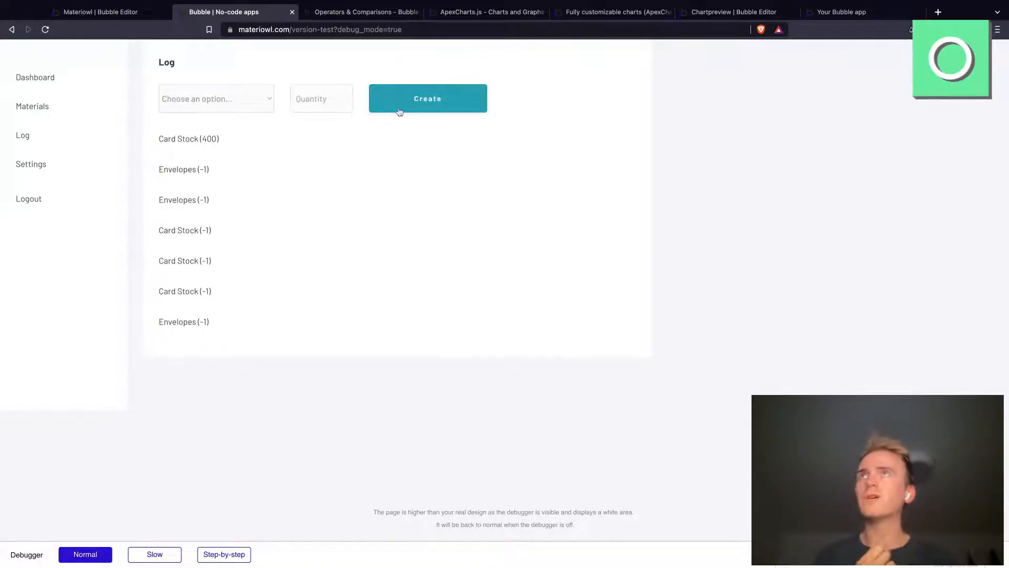
click(27, 79)
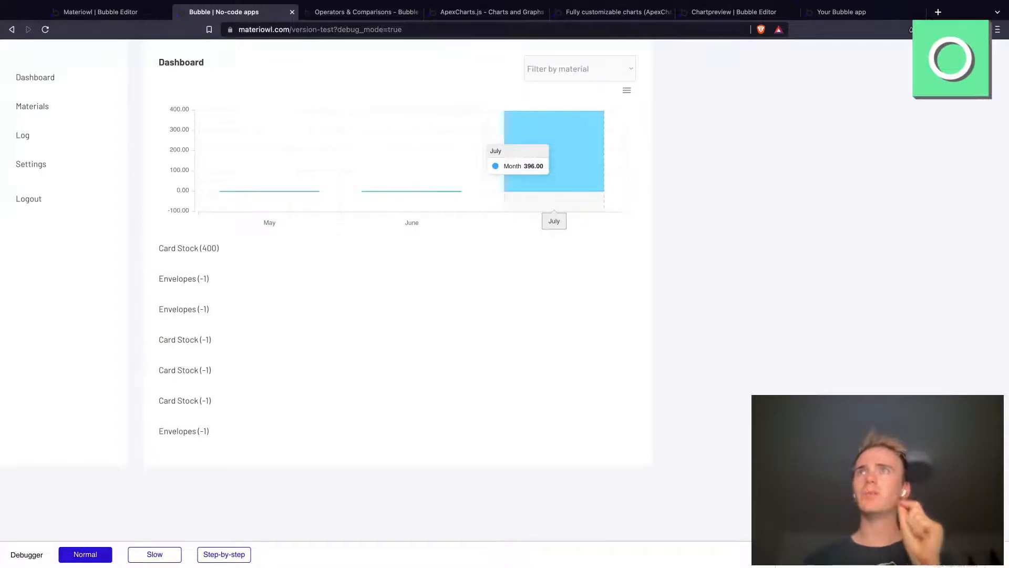
Step: In the Dashboard bar chart's Series data search for Records, add the constraint Type <> Purchased
click(121, 12)
click(14, 78)
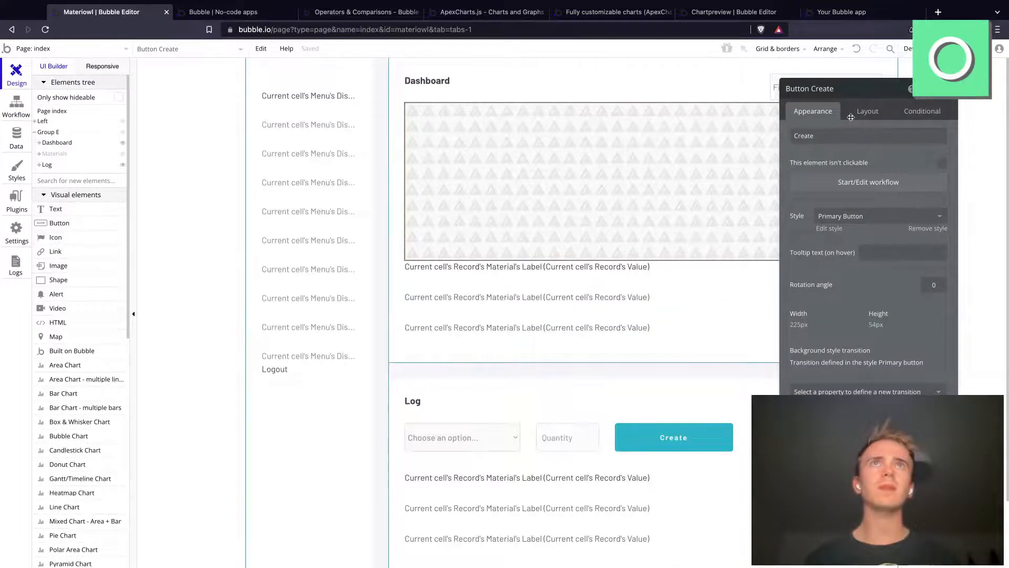
click(686, 183)
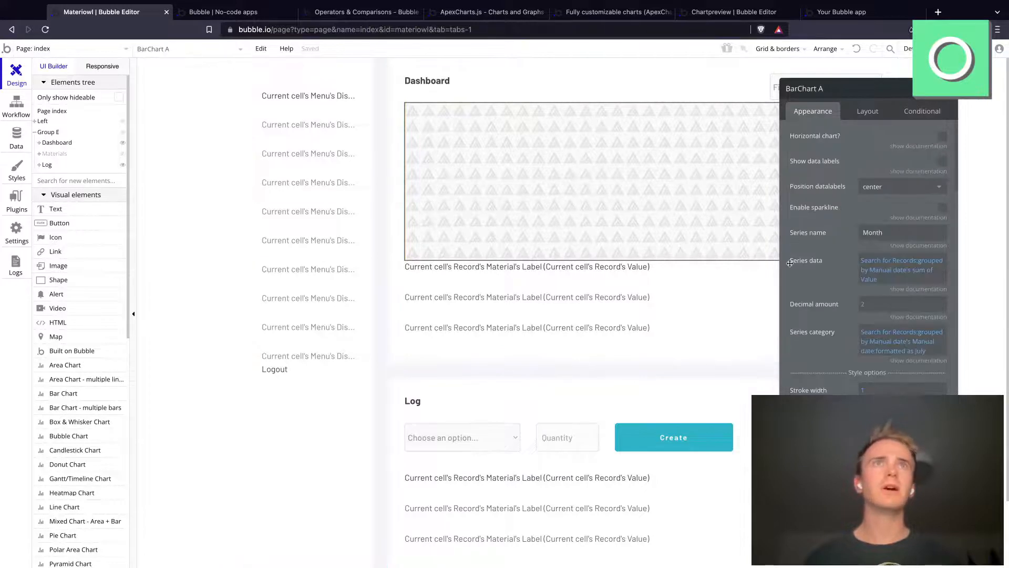
click(888, 263)
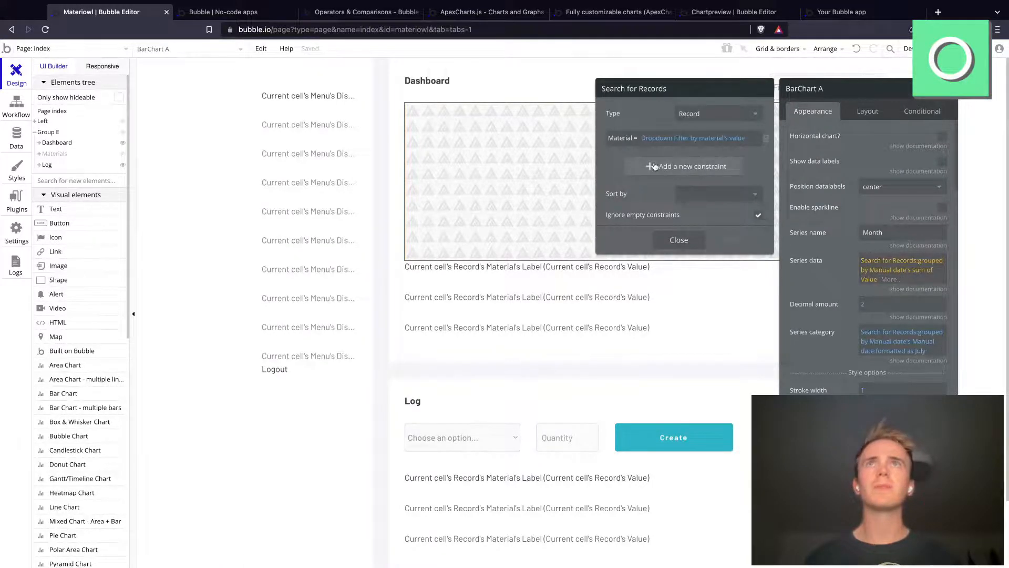
click(623, 167)
click(613, 160)
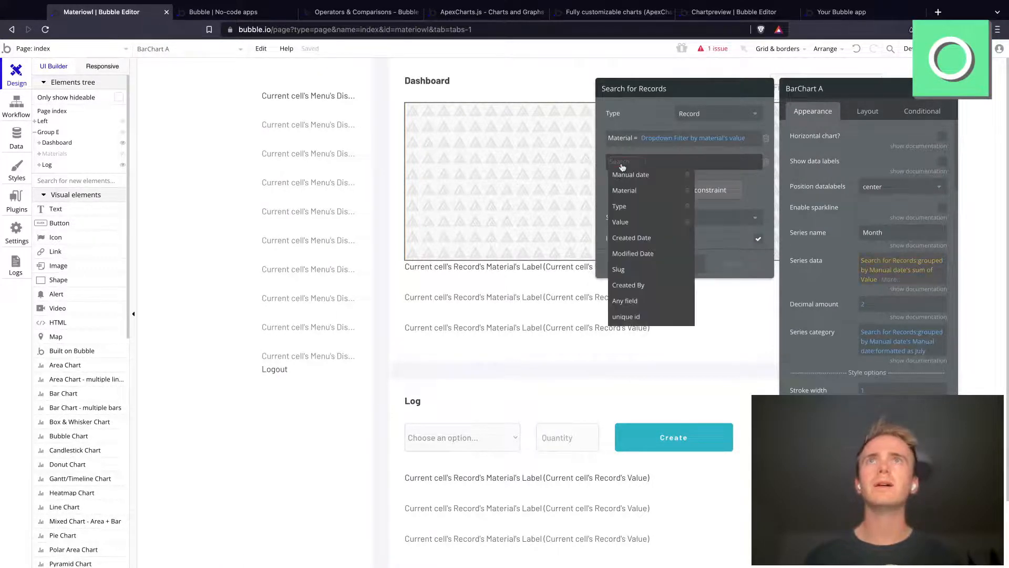
click(633, 206)
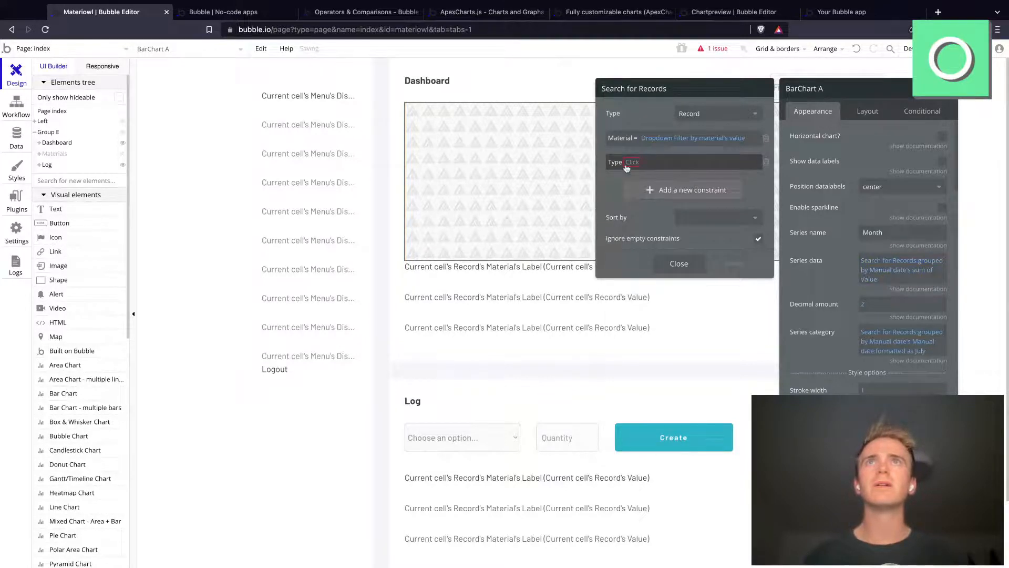
click(626, 166)
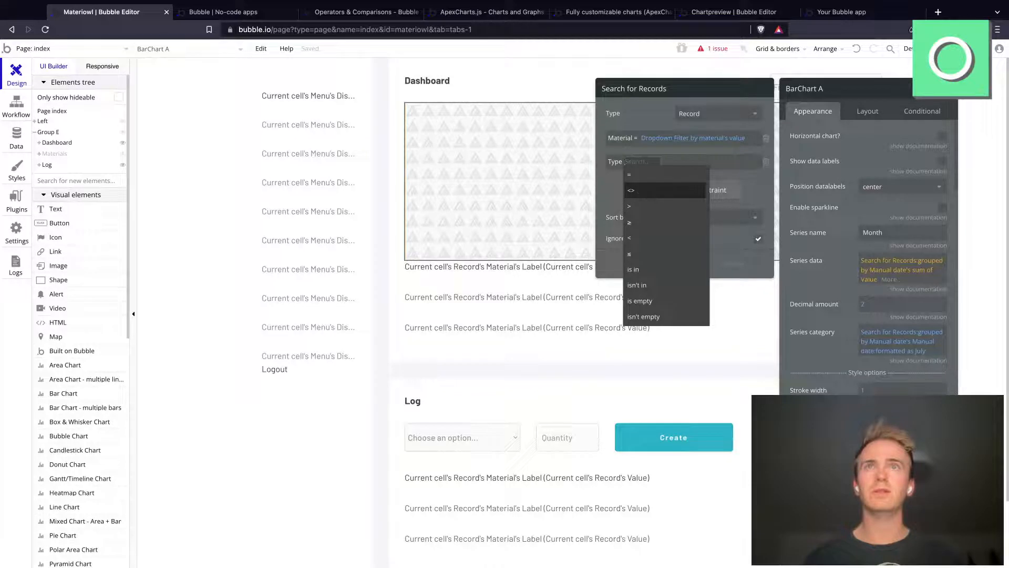
click(633, 190)
click(649, 162)
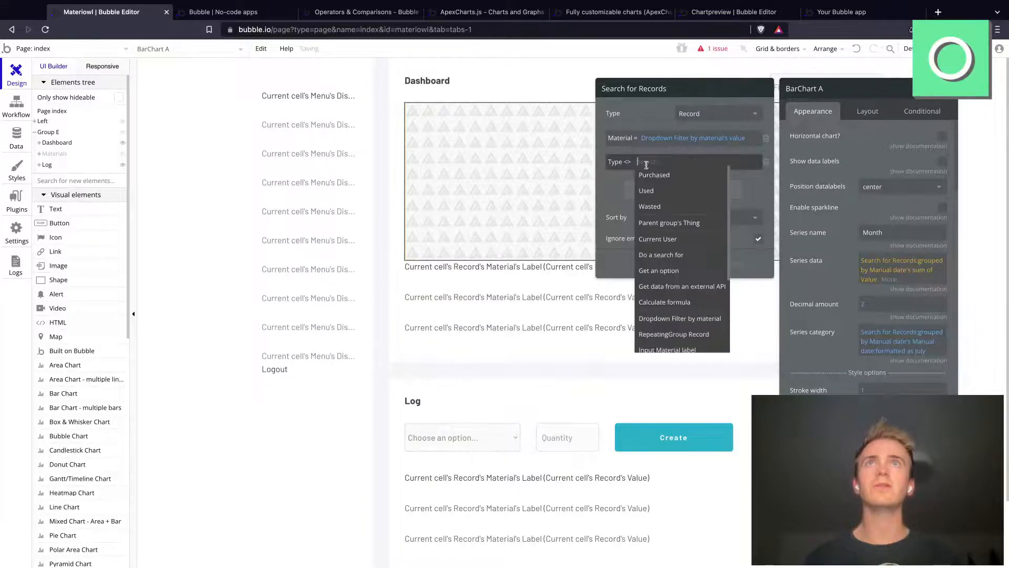
click(665, 180)
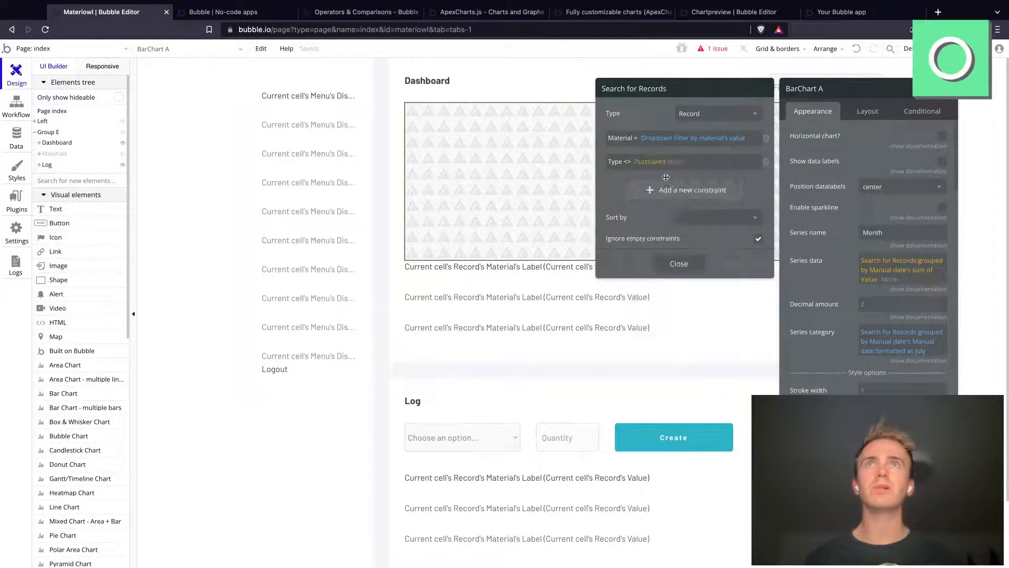
Step: Add the constraint Type <> Purchased to the bar chart's Series category search for Records as well
click(886, 333)
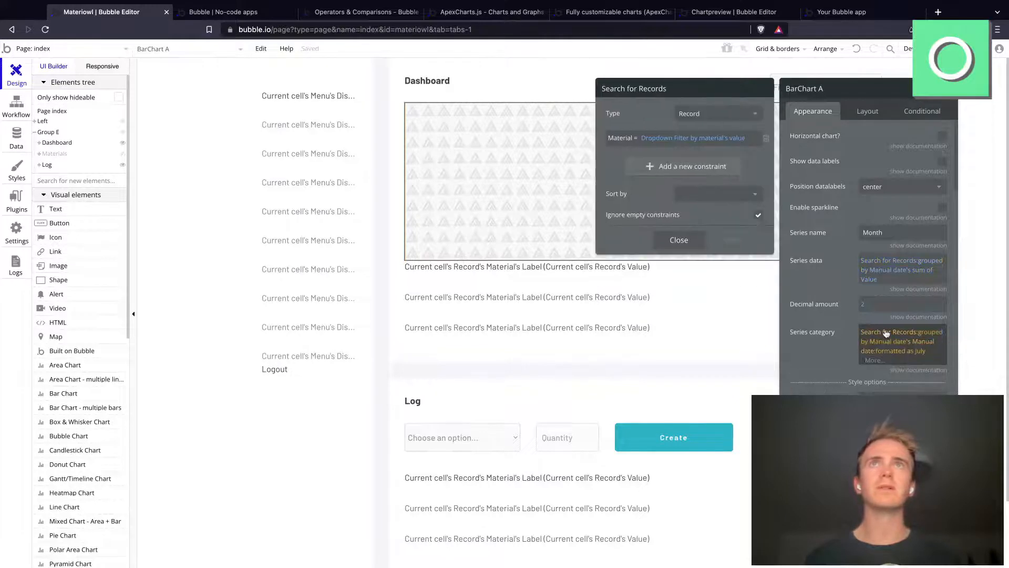
click(656, 166)
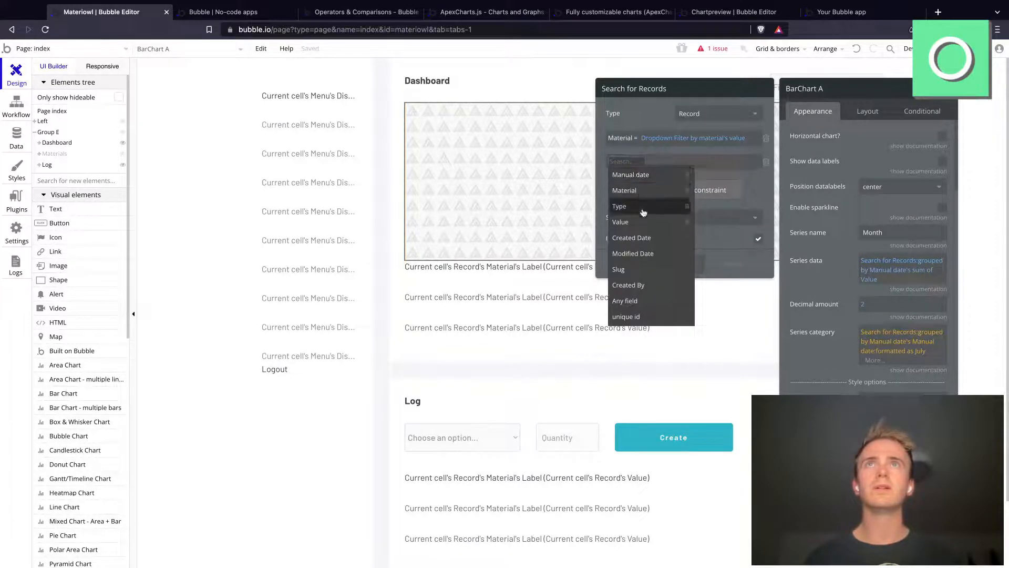
click(642, 208)
click(637, 163)
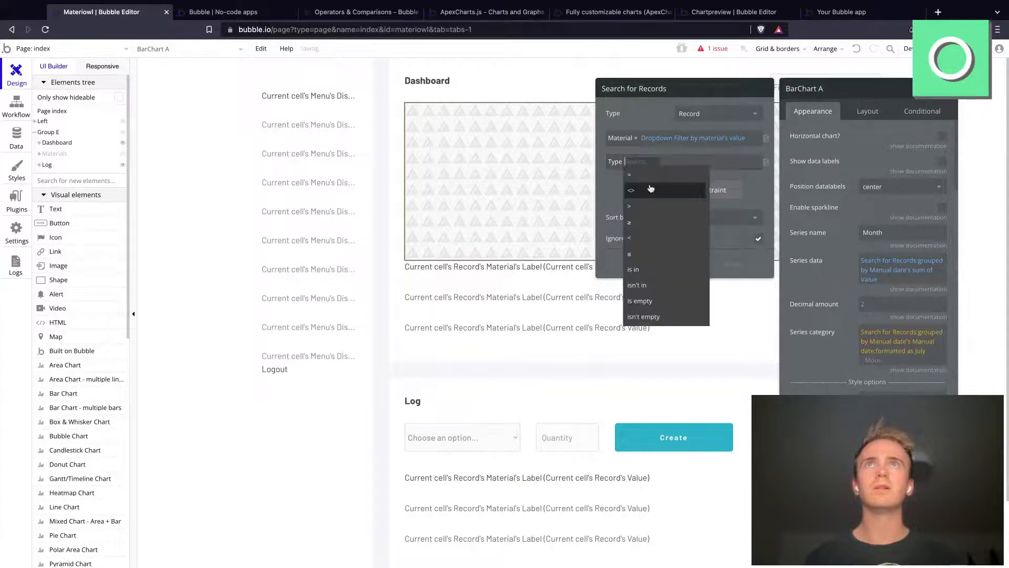
click(647, 184)
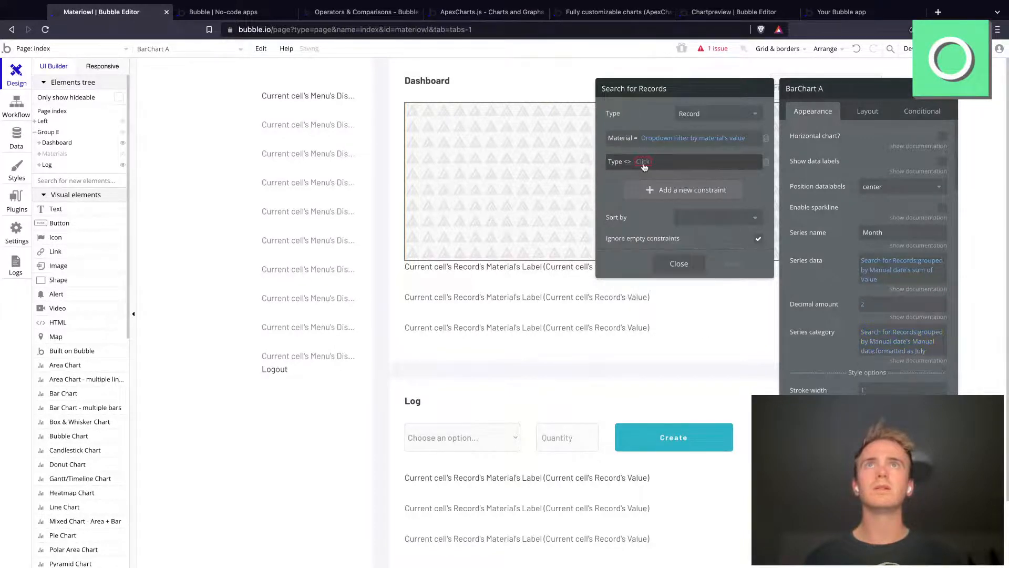
click(642, 163)
click(661, 179)
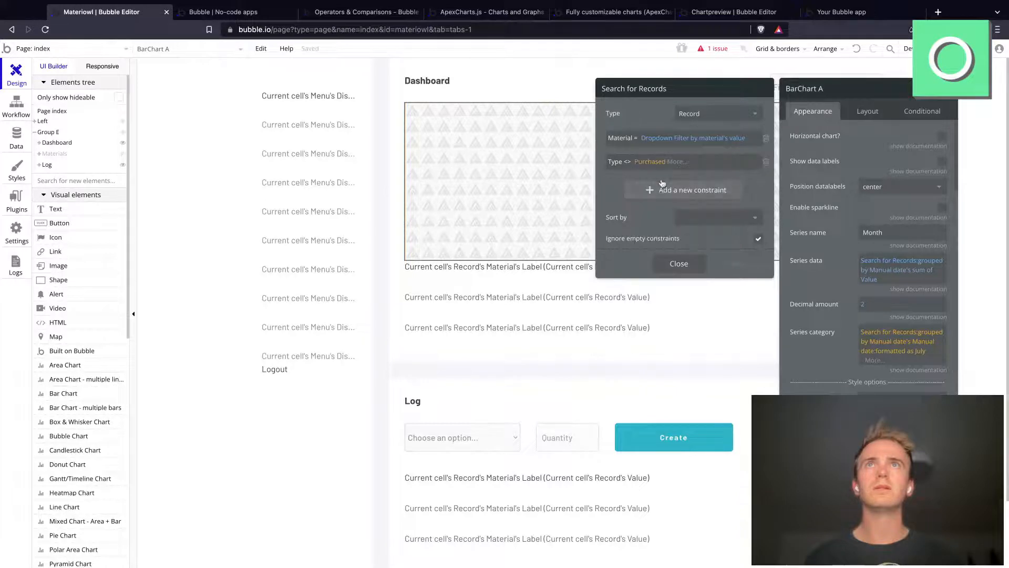
click(671, 264)
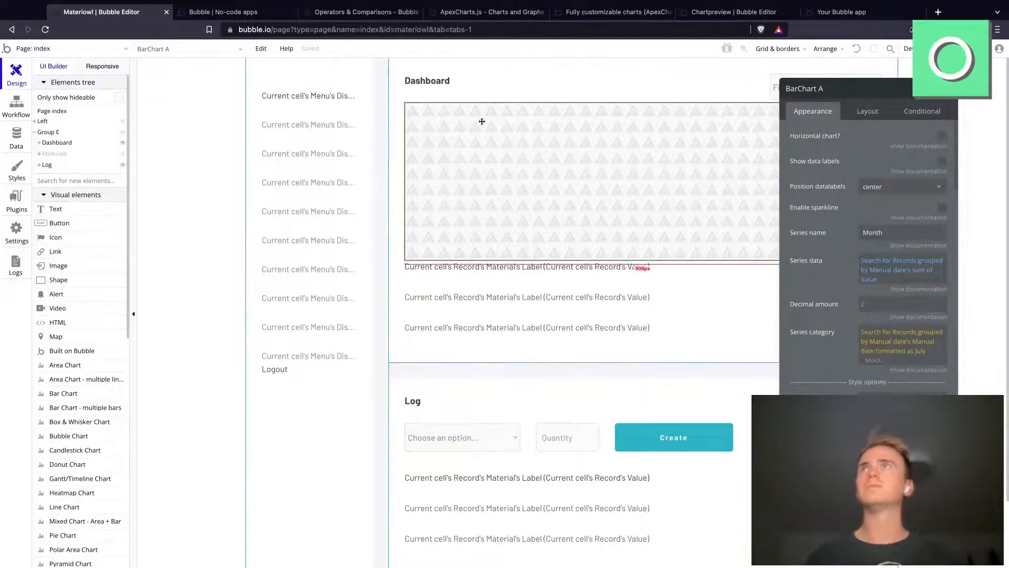
Step: Reload the app preview and check the Dashboard chart filtered by Envelopes and by Card Stock
click(220, 12)
click(305, 29)
key(Return)
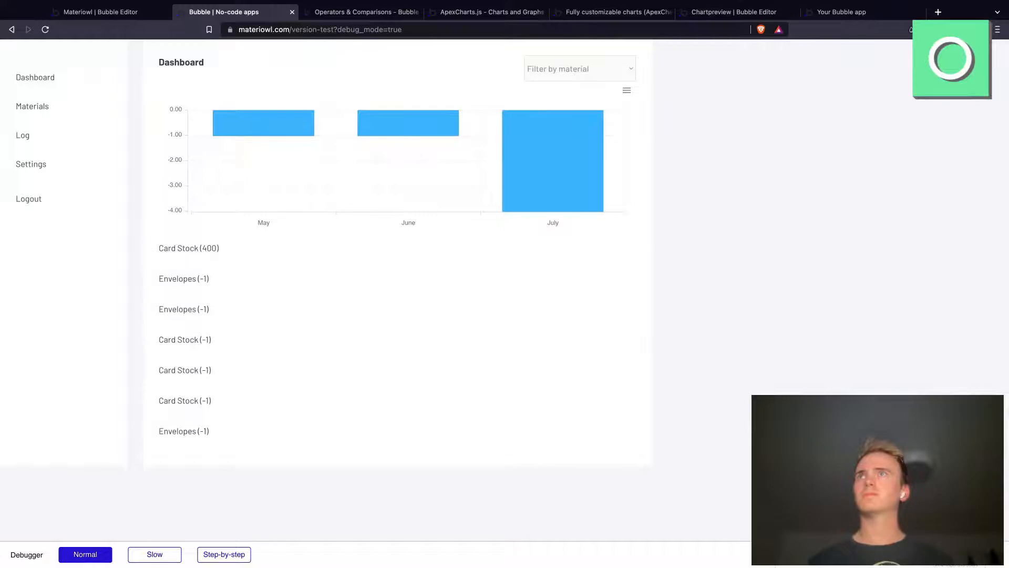
click(575, 75)
click(572, 90)
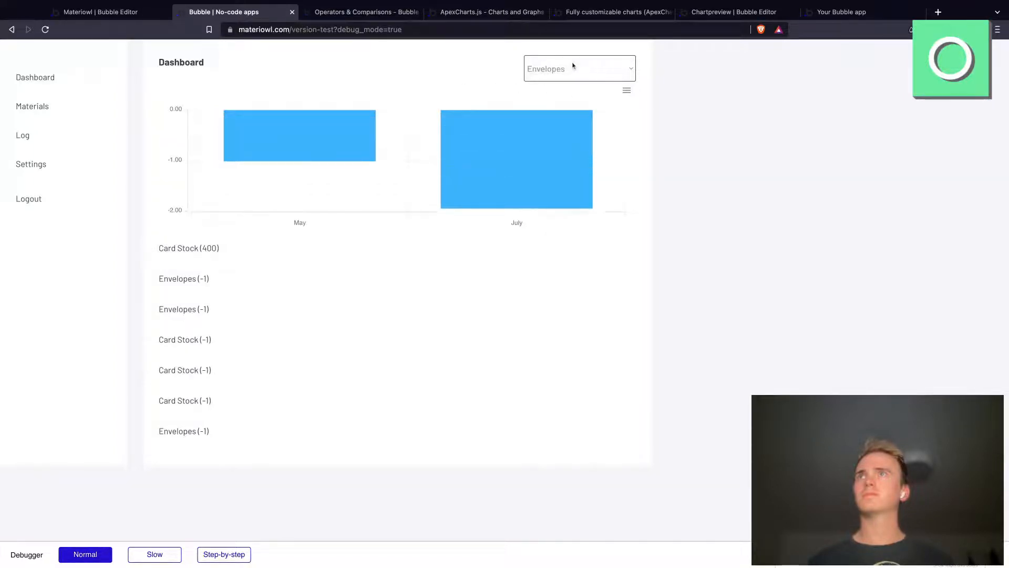
click(573, 66)
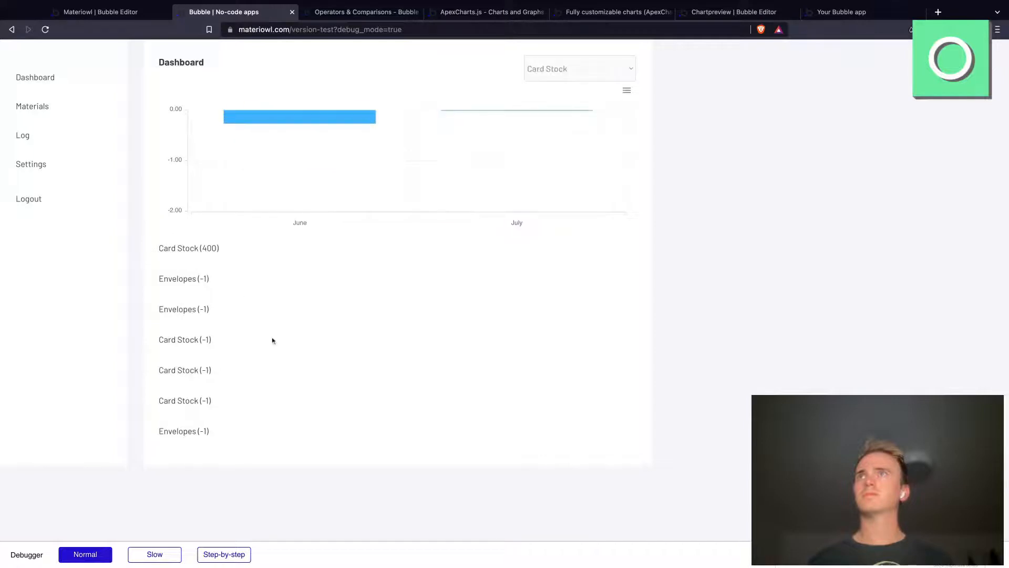
mouse_move(281, 190)
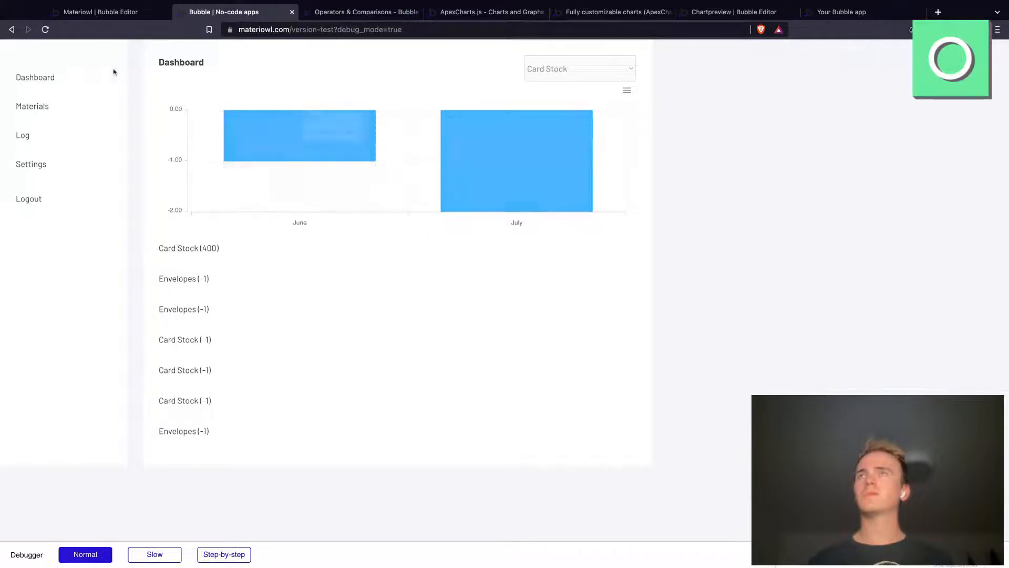
Step: Back in the Bubble editor, examine the operators available after sum of Value in the bar chart's Series data expression
click(102, 14)
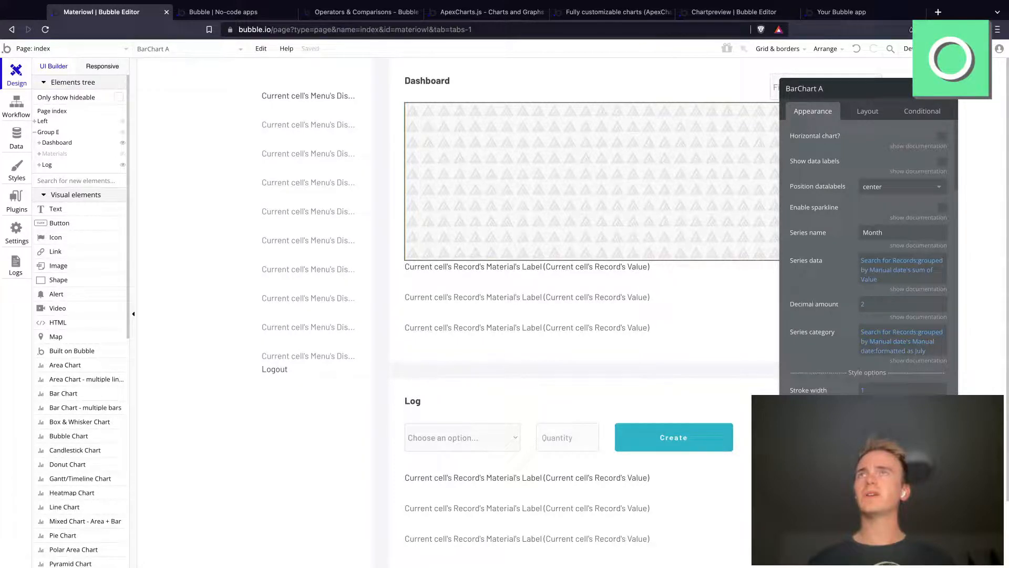
click(872, 282)
click(873, 282)
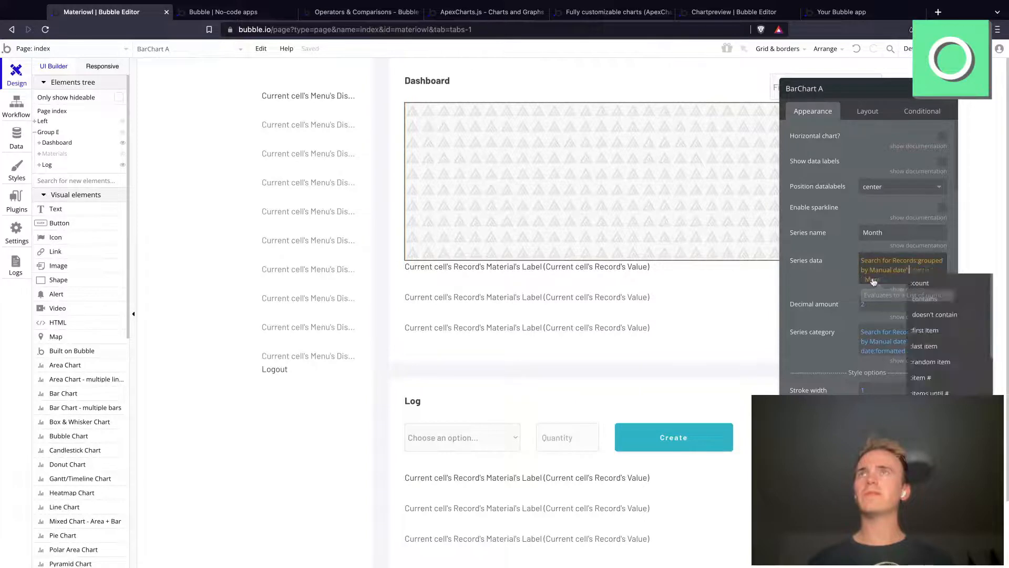
click(816, 276)
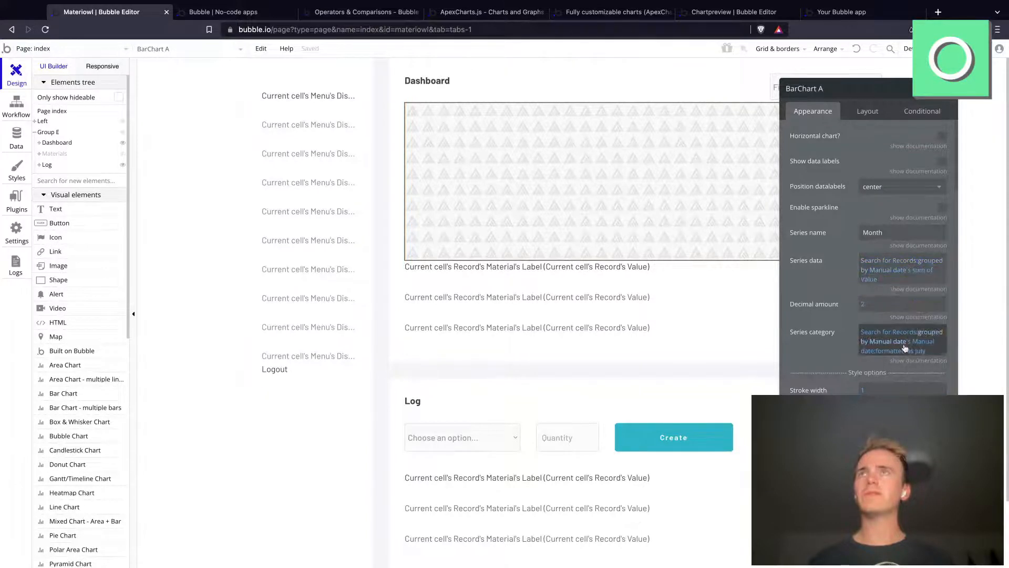
click(876, 283)
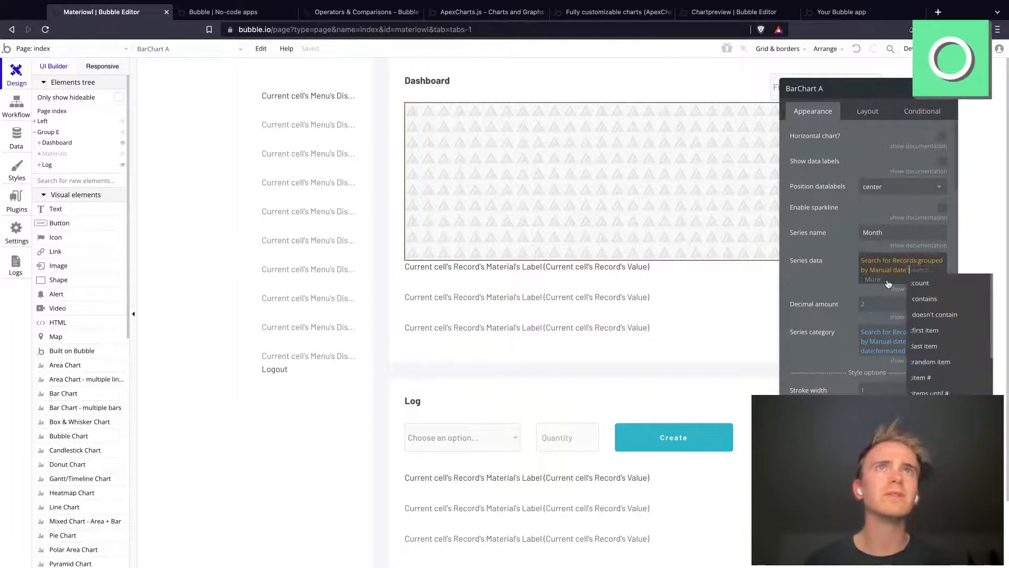
scroll(915, 367, down, 5)
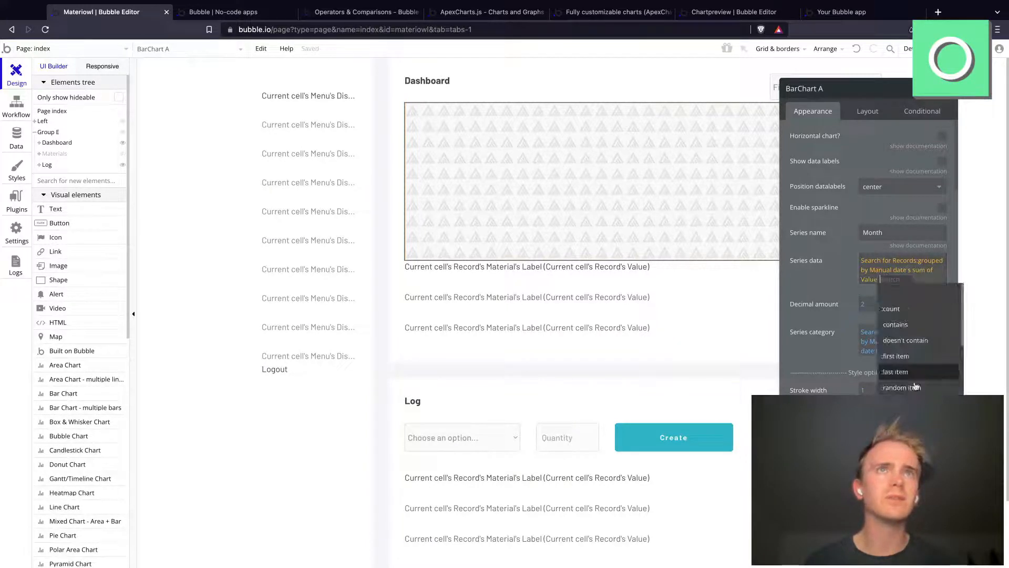
scroll(914, 377, up, 2)
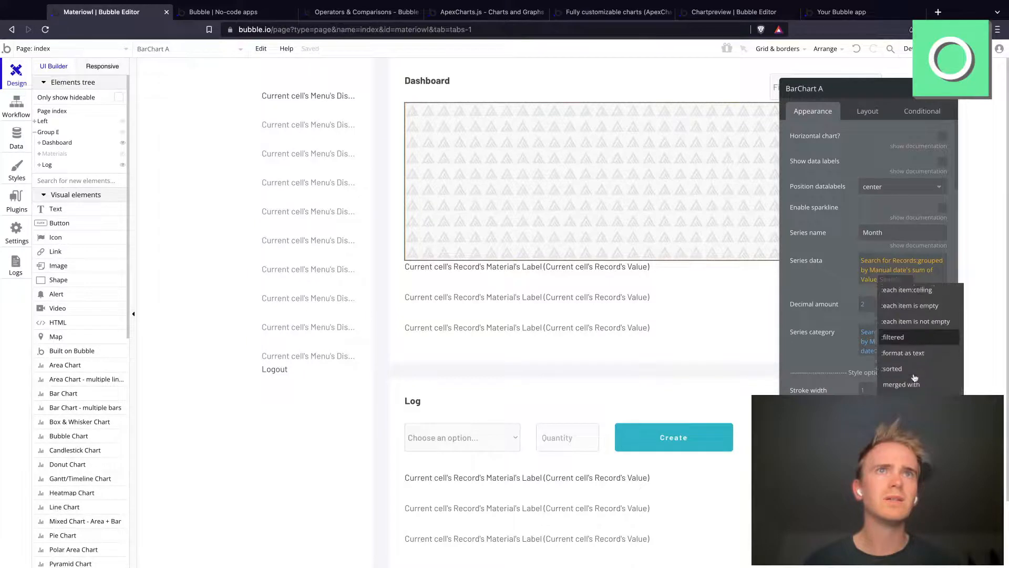
scroll(920, 341, down, 4)
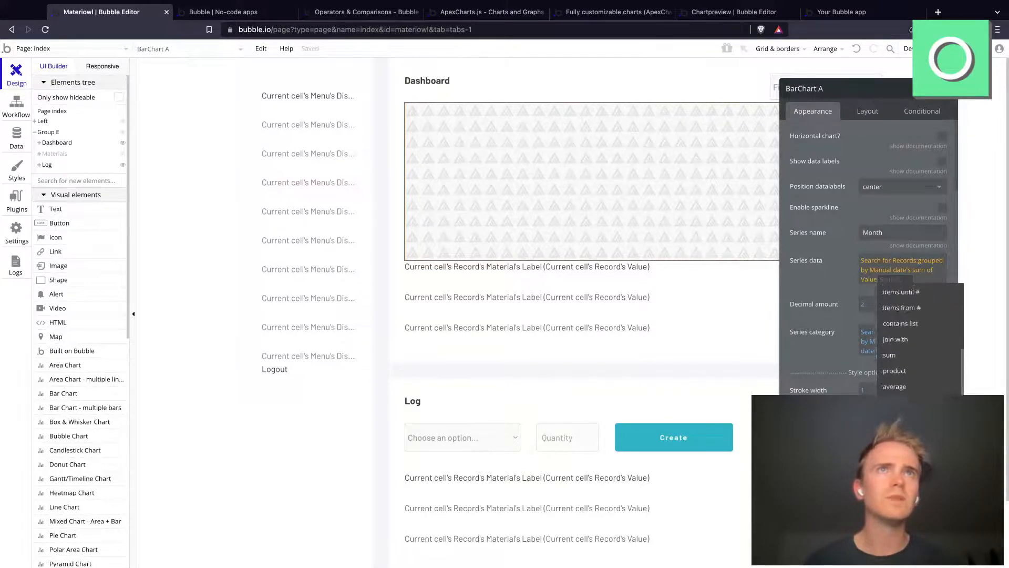
scroll(919, 342, up, 3)
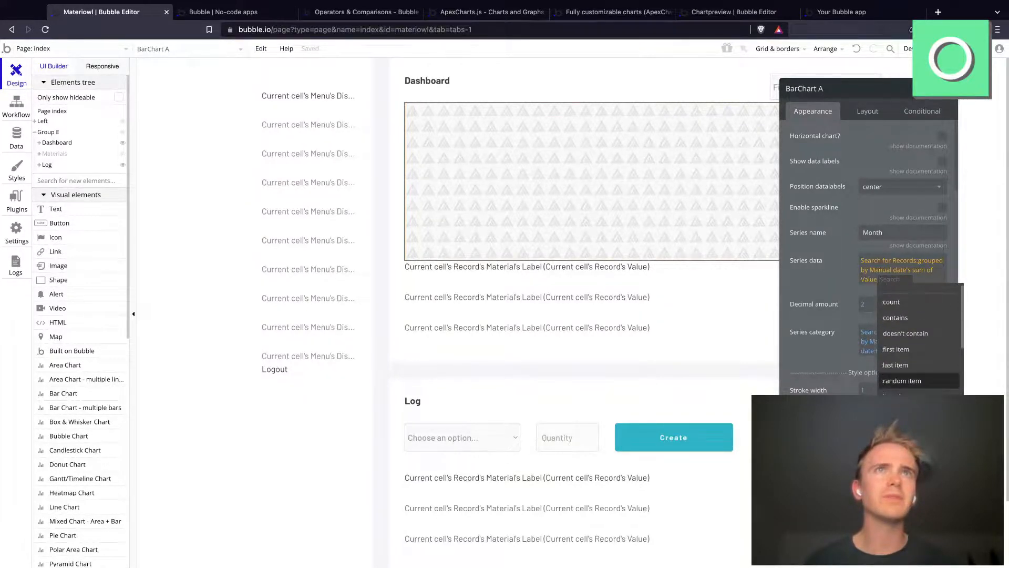
click(821, 275)
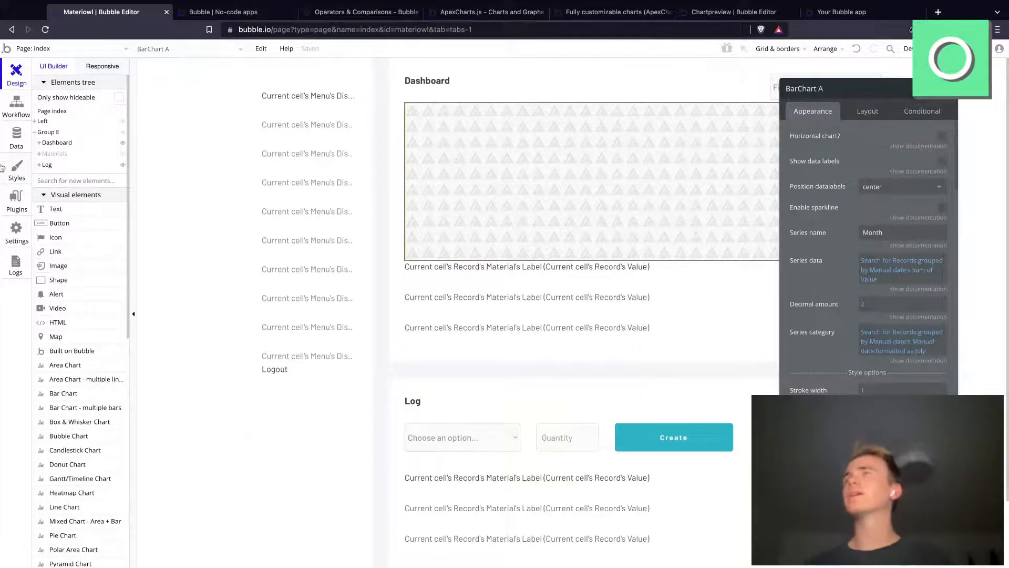
Step: Enable Workflow API and backend workflows in the app's API settings
click(14, 143)
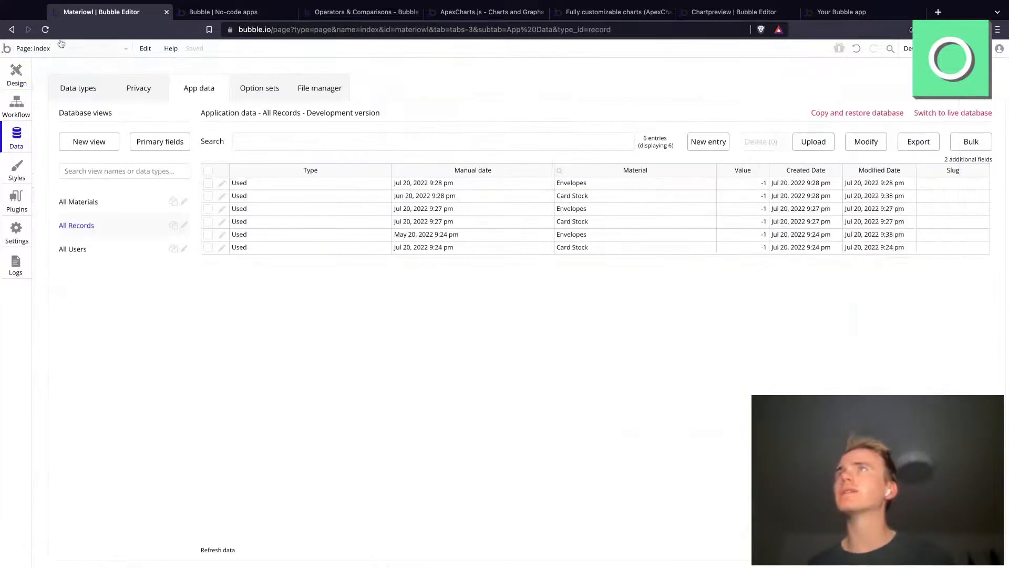
click(70, 51)
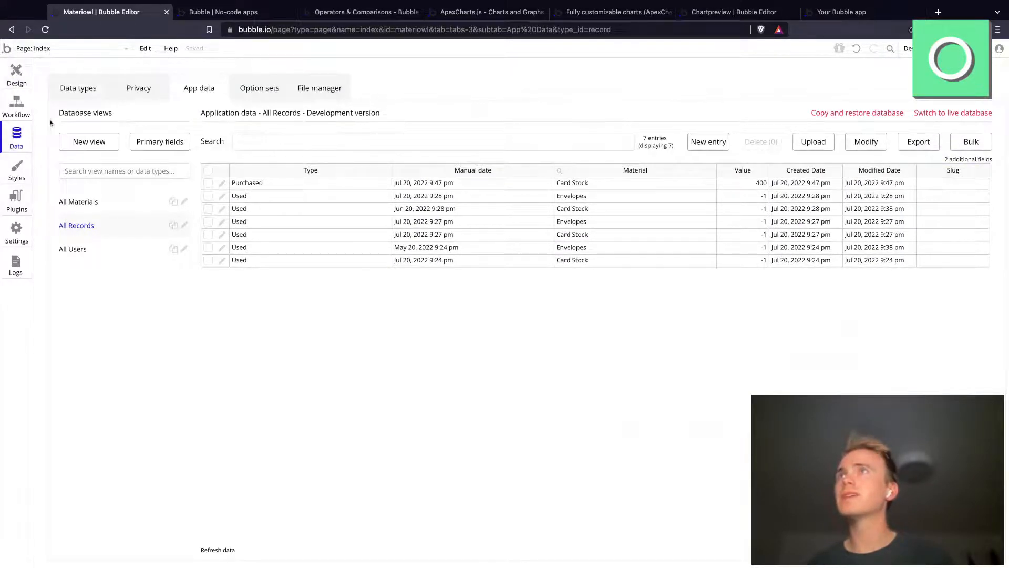
click(21, 231)
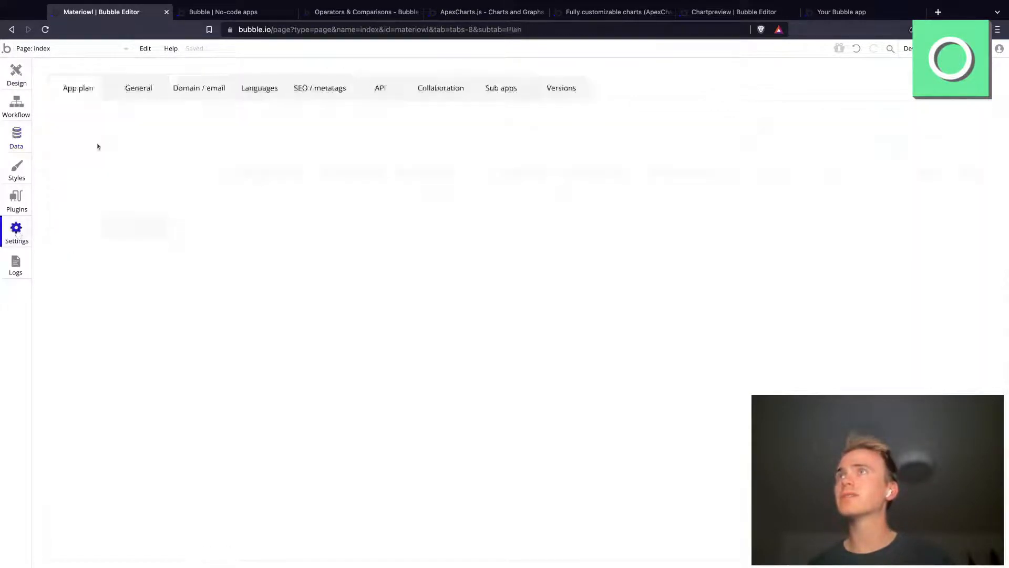
click(131, 90)
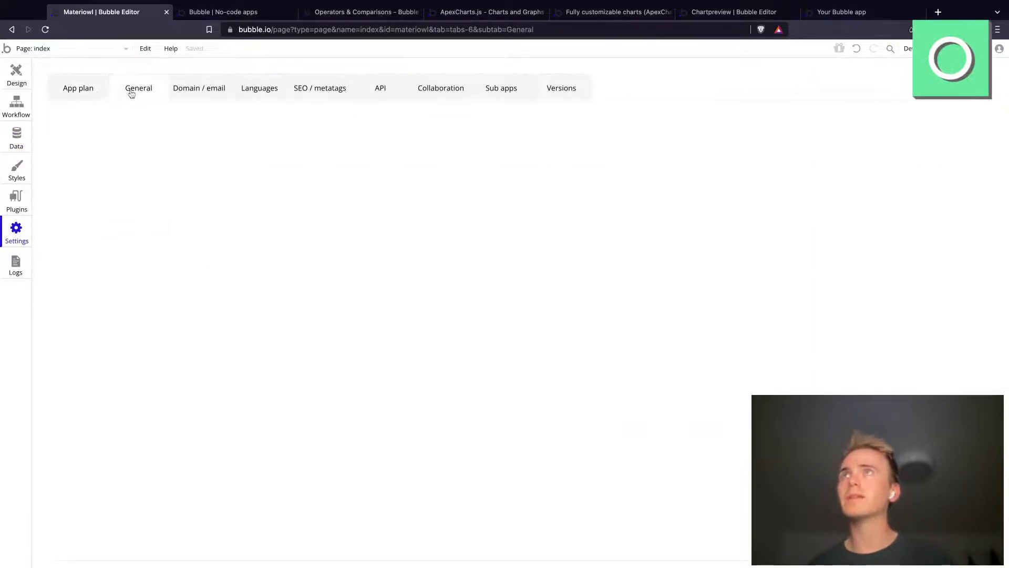
click(378, 91)
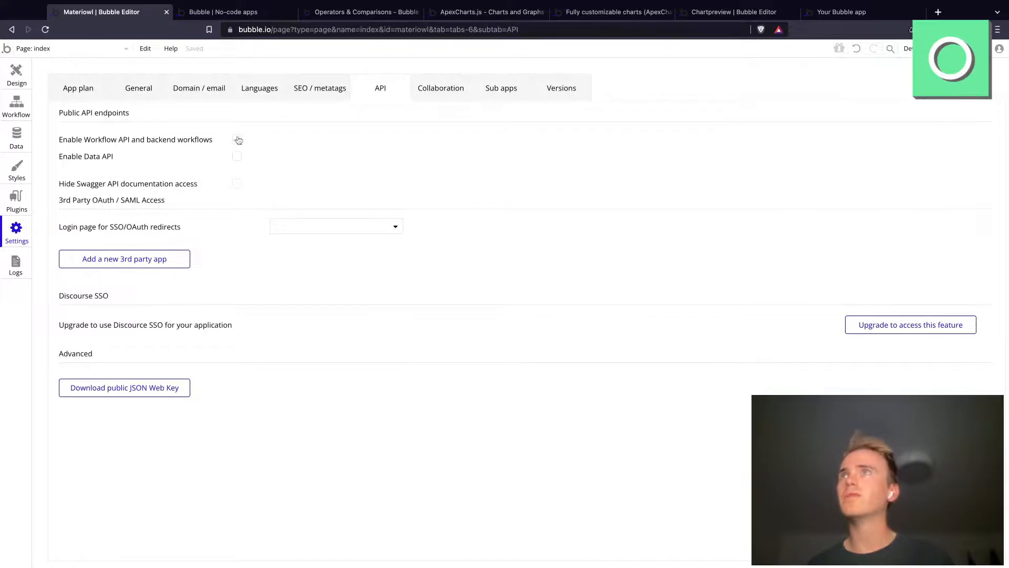
Step: Open the app's backend workflows and add a new database trigger event
click(61, 50)
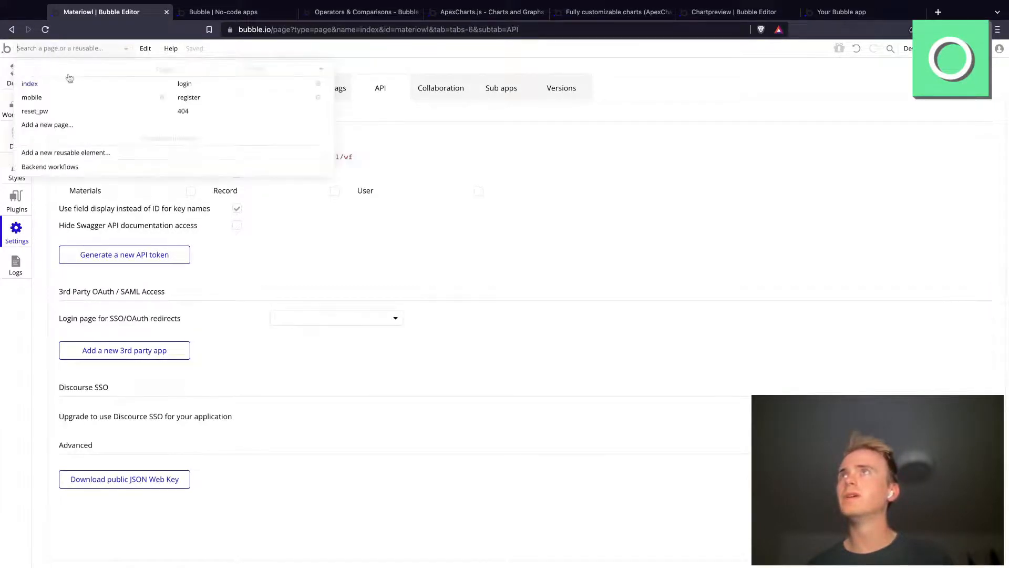
click(51, 170)
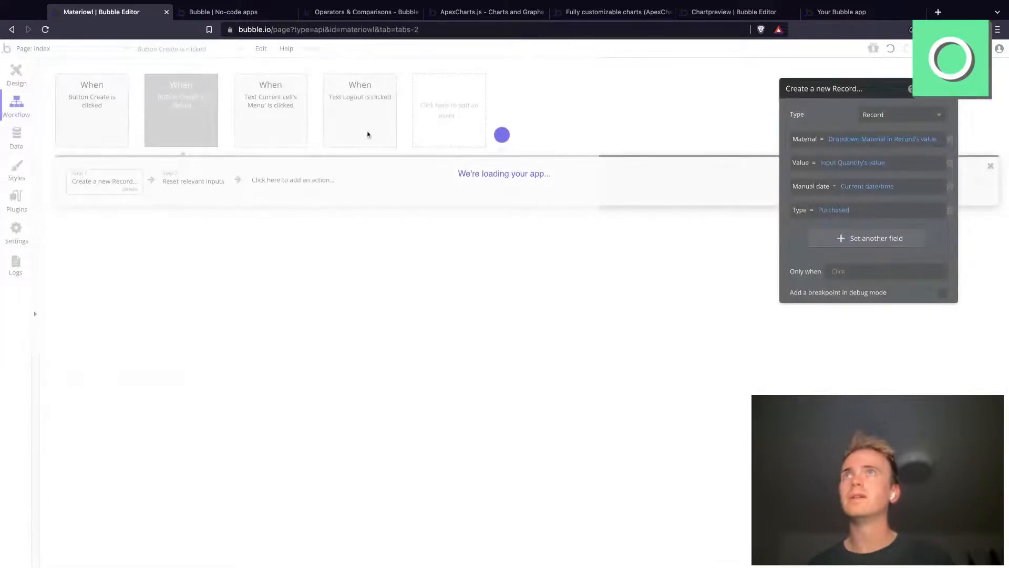
click(109, 128)
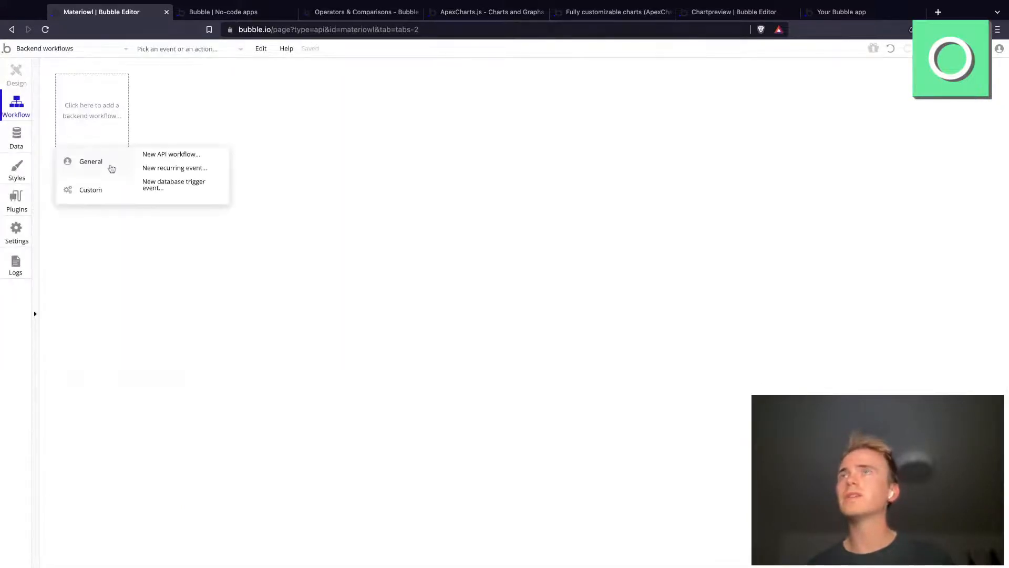
click(164, 181)
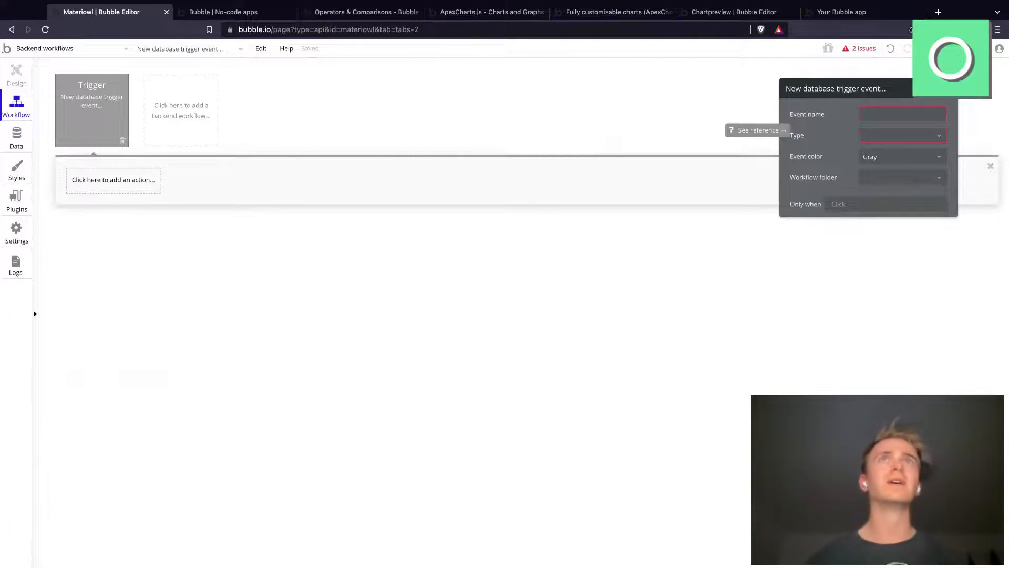
Step: Name the database trigger event "Convert negative value to positive" and set its type to Record
click(902, 114)
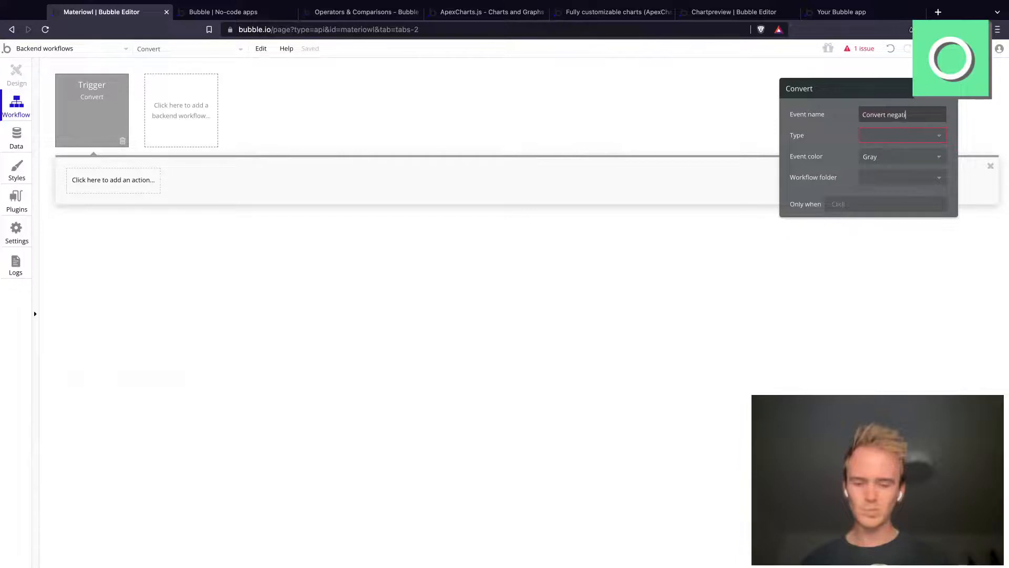
text(value to positive)
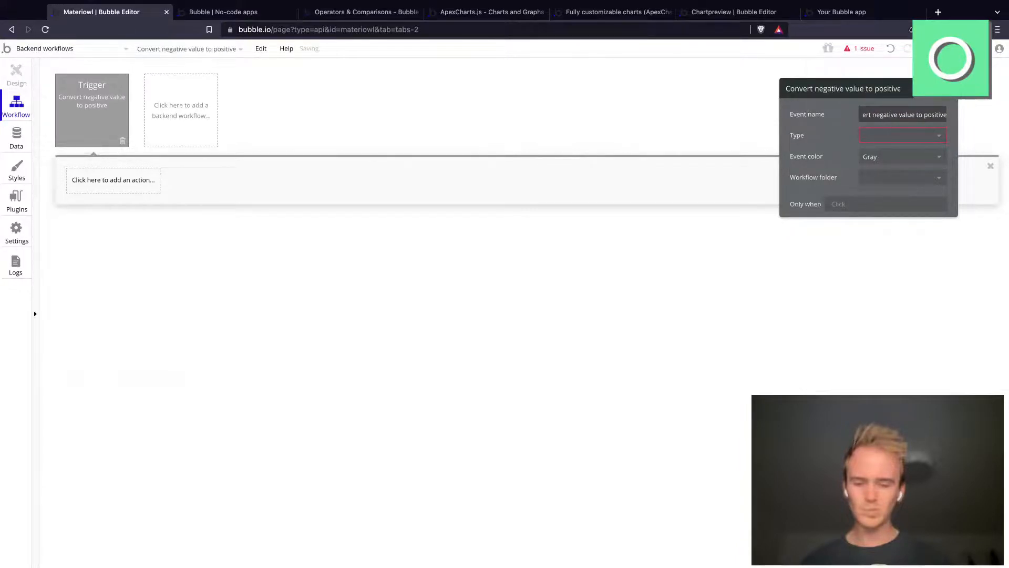
click(894, 136)
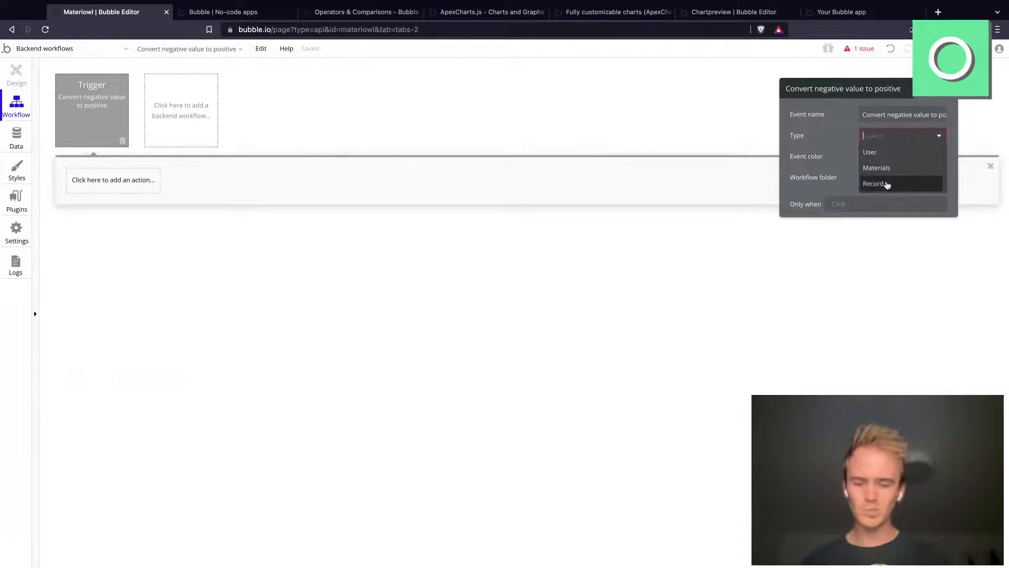
click(887, 185)
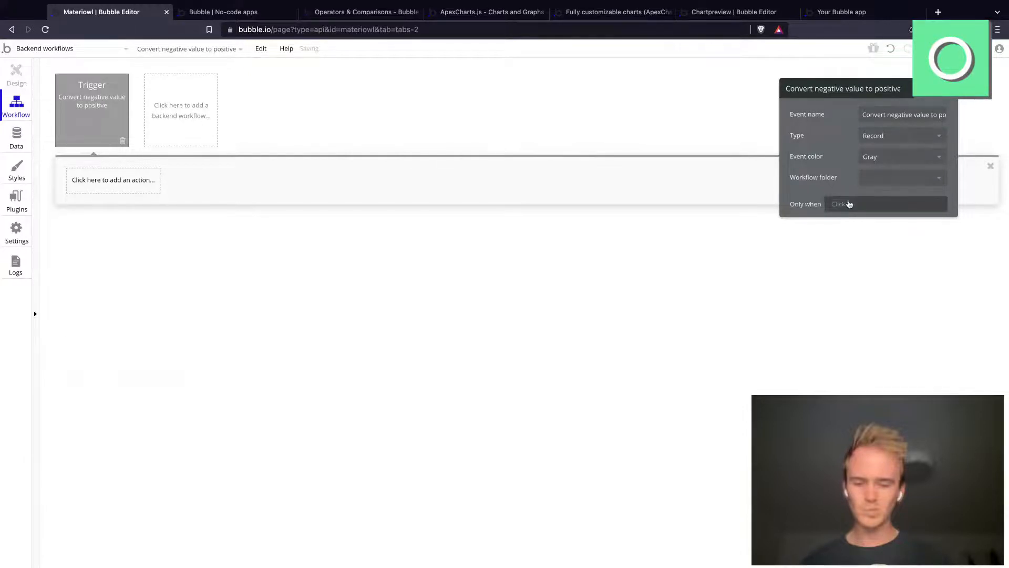
Step: Restrict the trigger event with the condition Only when Record Before Change is empty
click(842, 205)
click(864, 235)
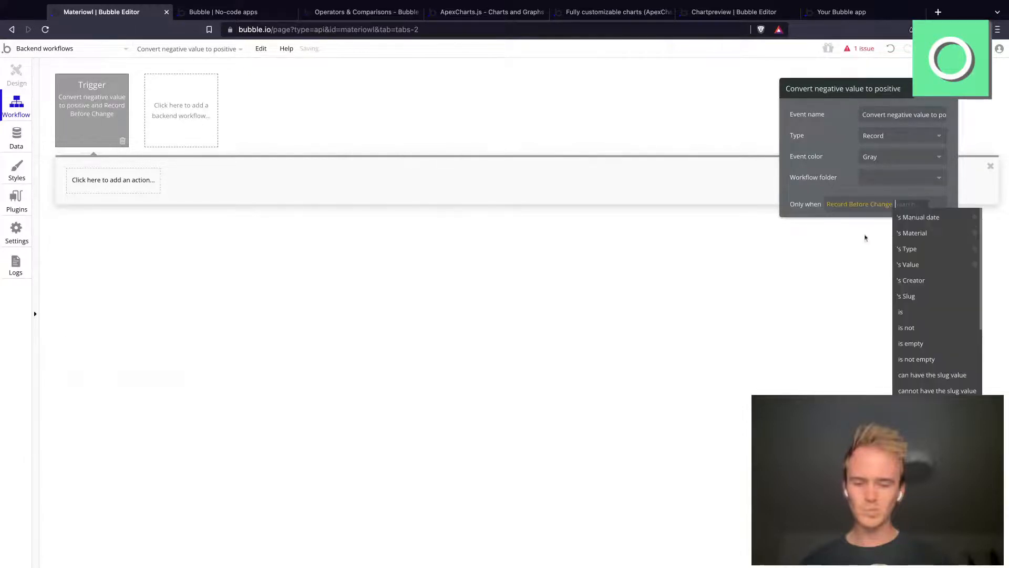
text(is)
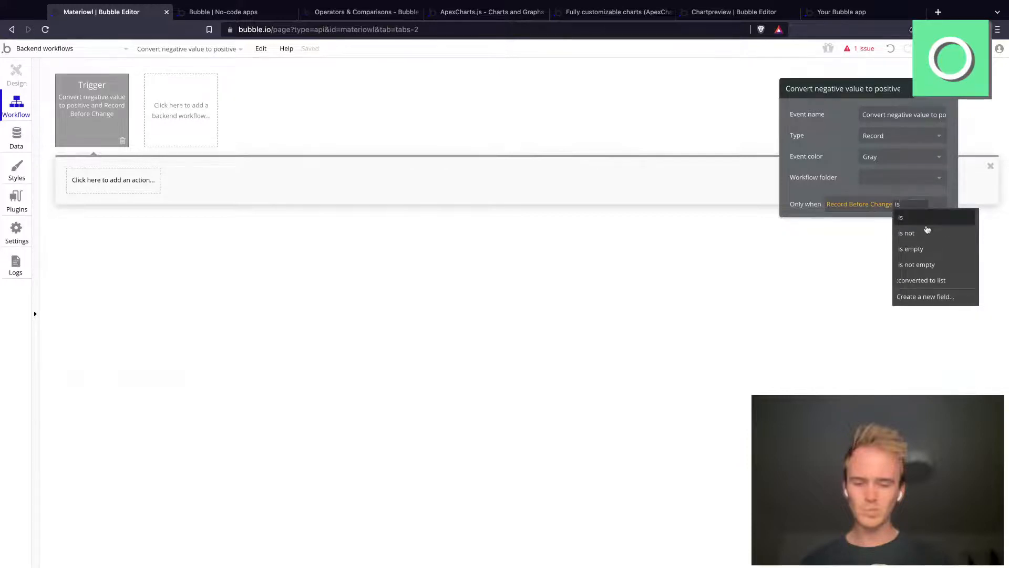
click(920, 255)
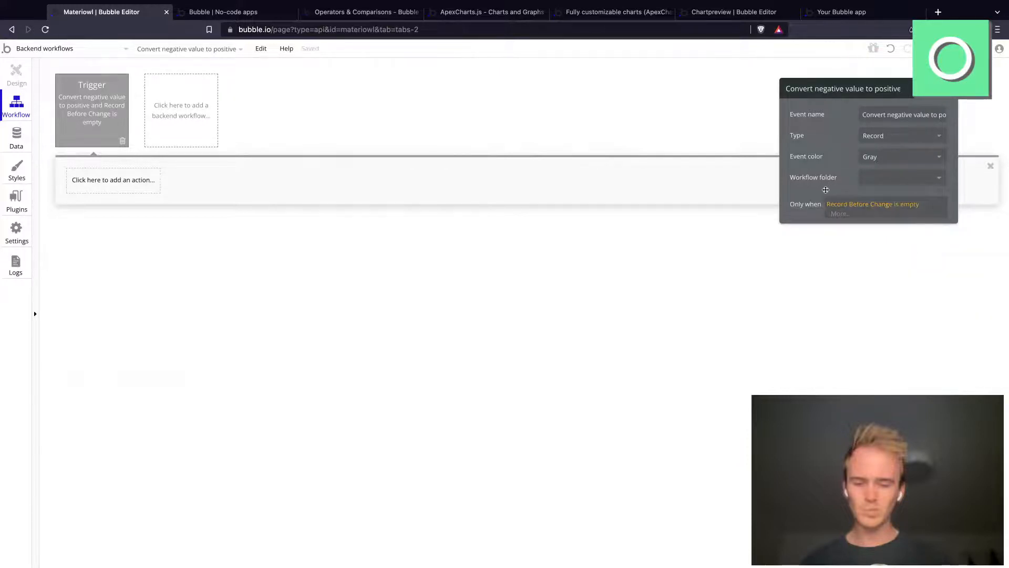
click(825, 190)
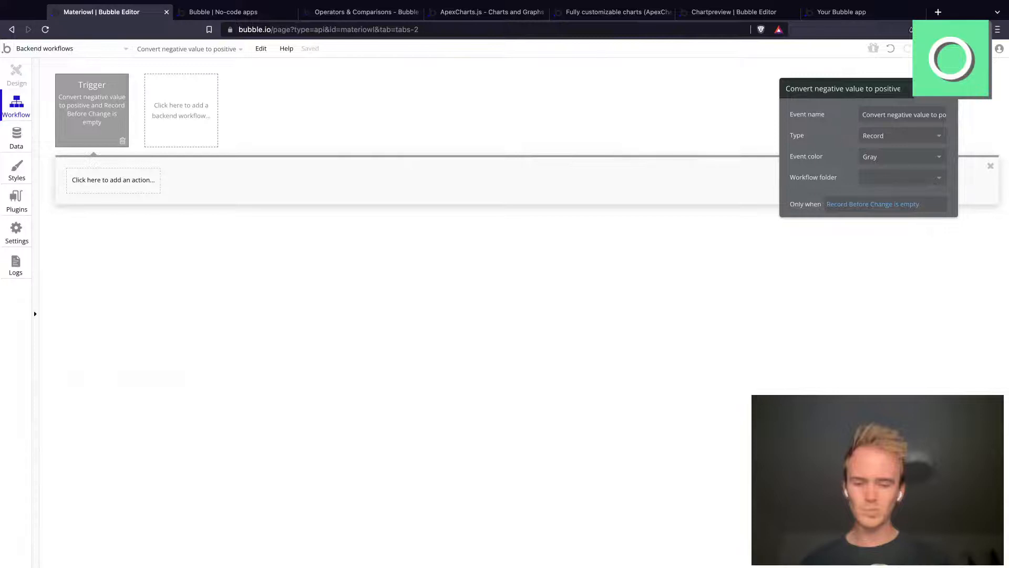
Step: Add a Make changes to thing action to the trigger, with Record Now as the thing to change
click(857, 12)
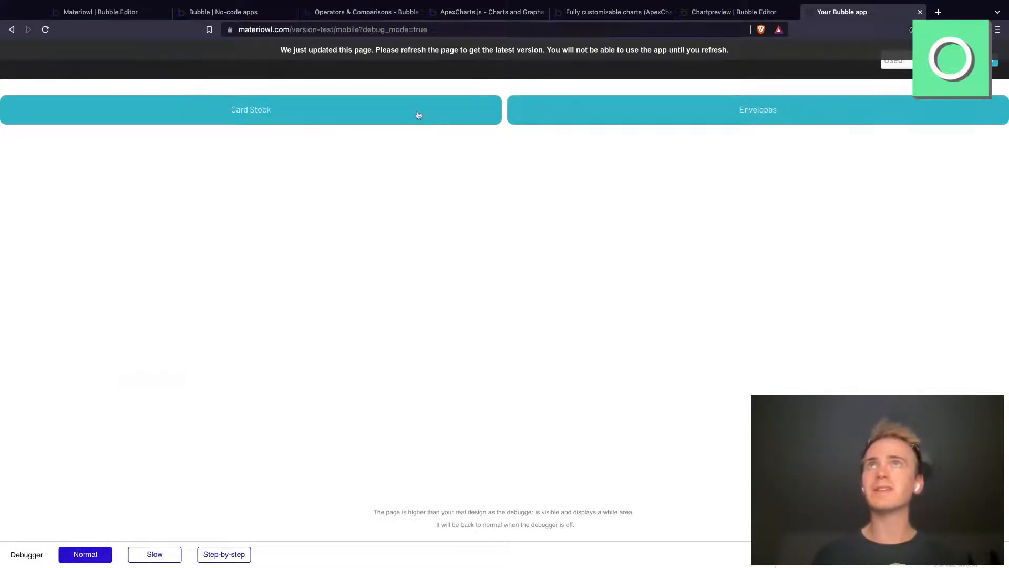
click(101, 11)
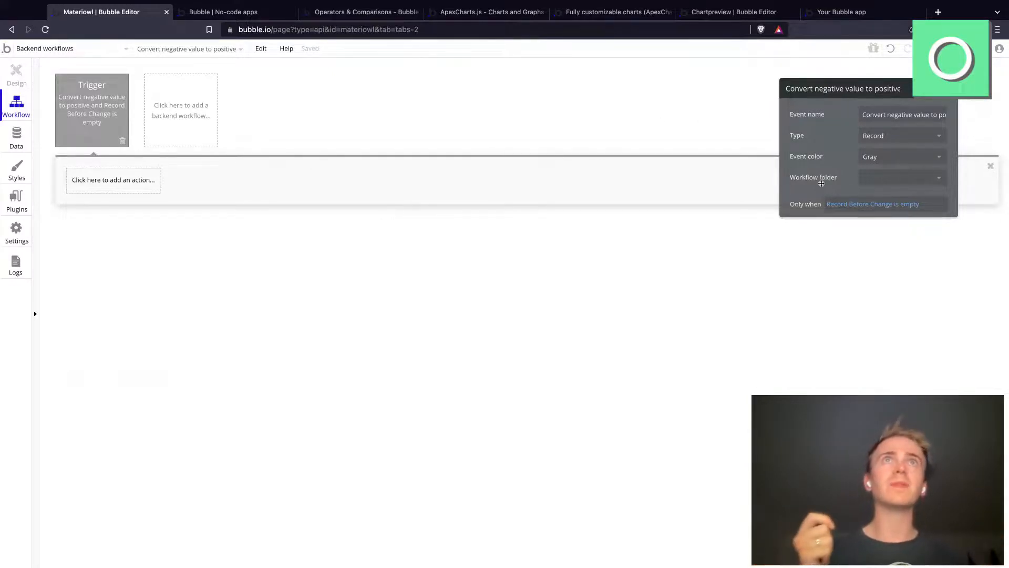
click(126, 192)
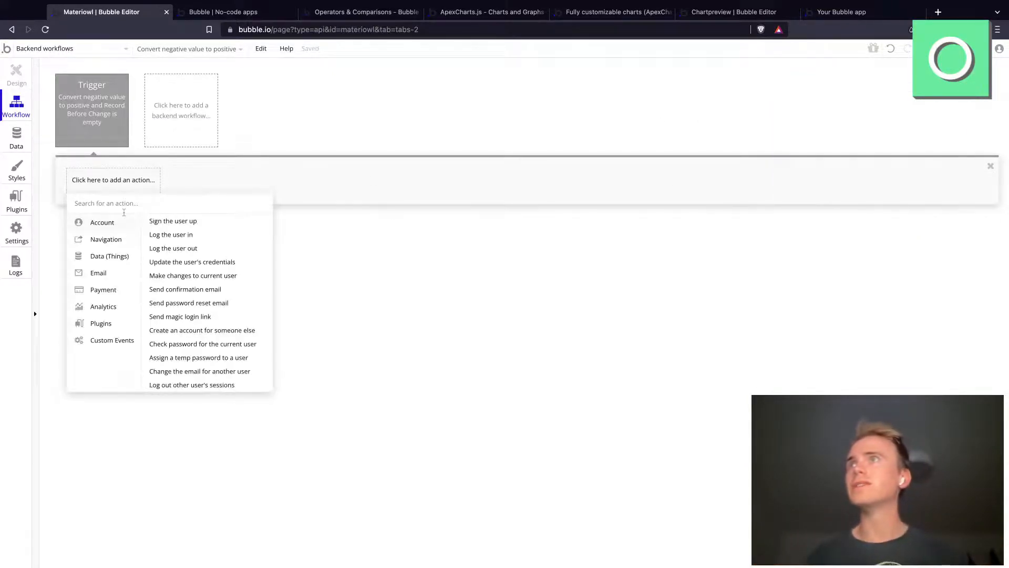
mouse_move(125, 254)
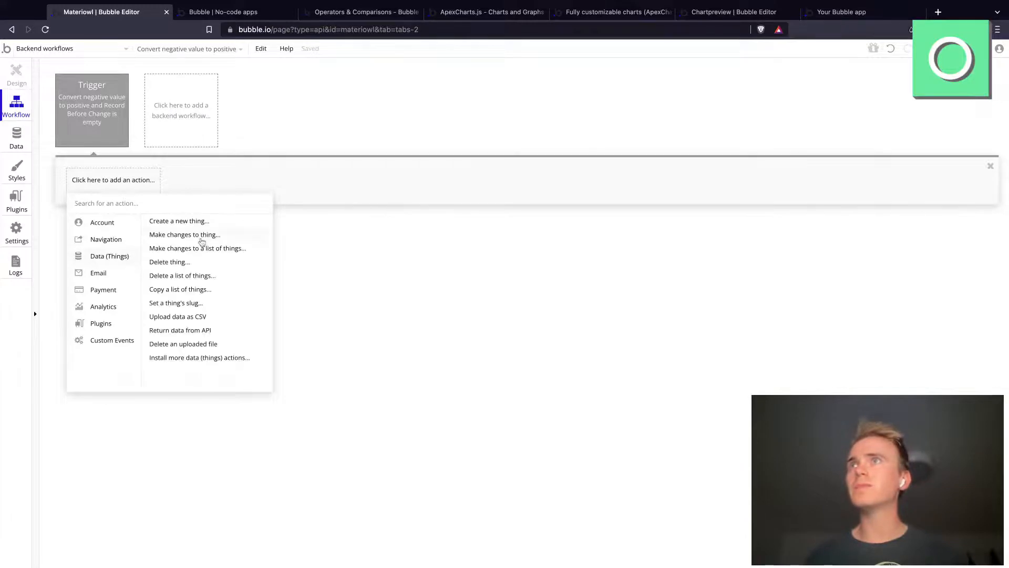
click(201, 236)
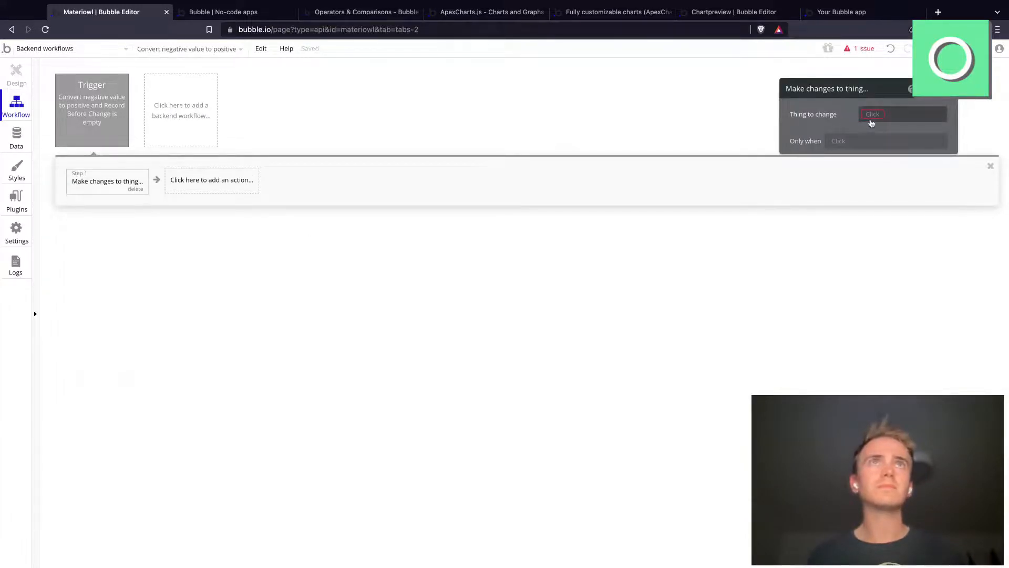
click(881, 118)
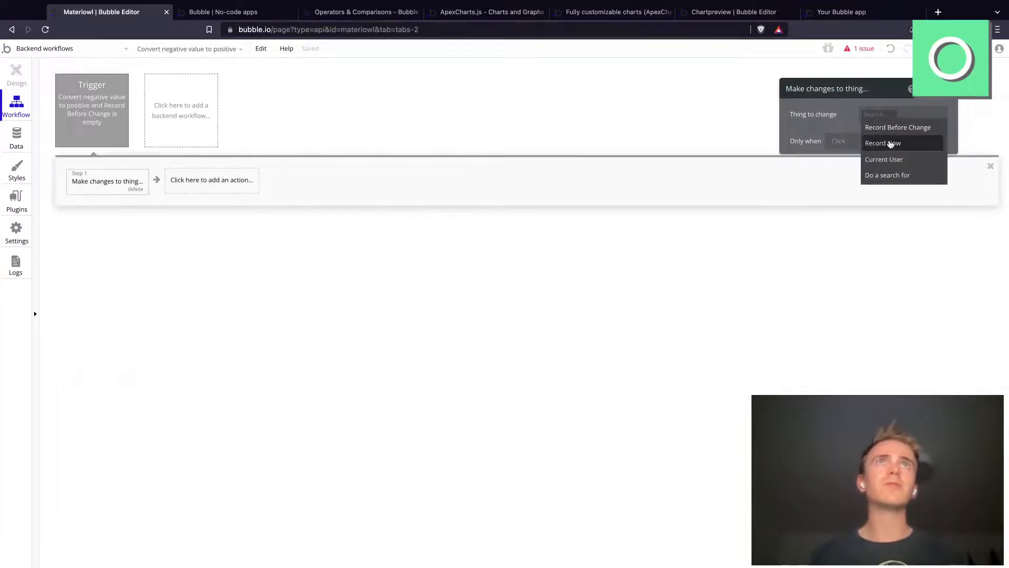
click(889, 144)
click(888, 144)
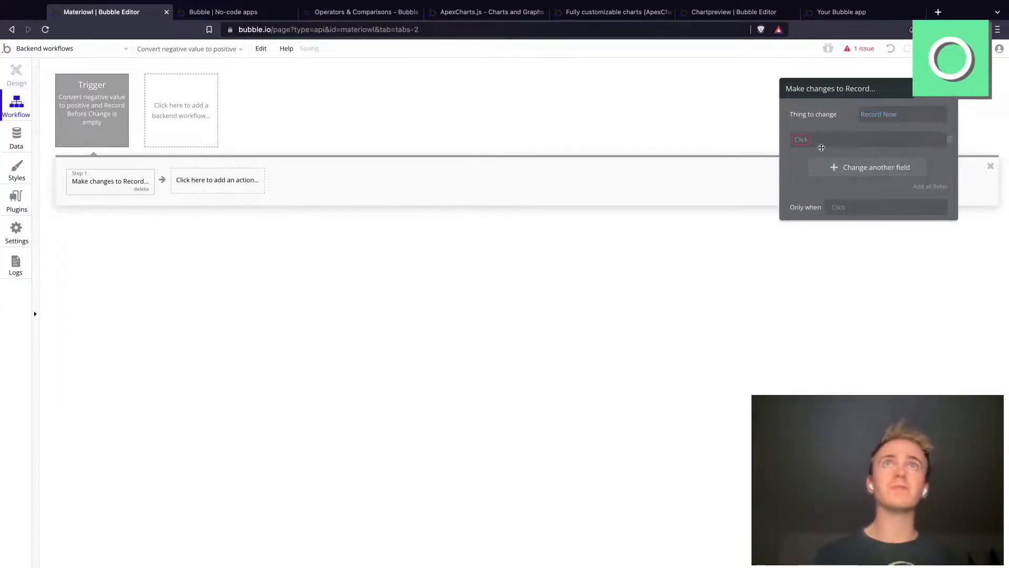
Step: Create a new number field named "Value P" on Record as the field the action changes
click(831, 140)
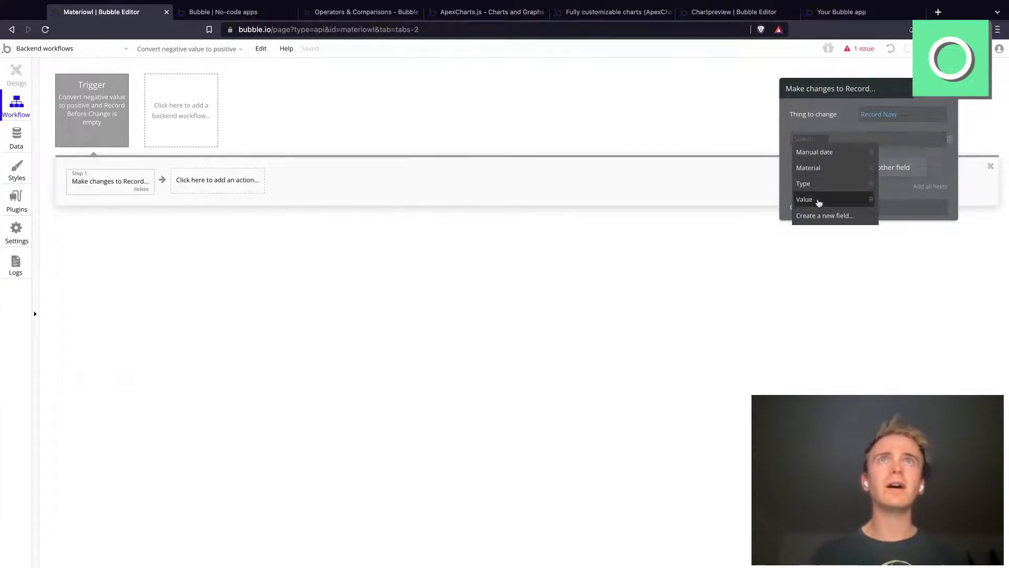
click(820, 216)
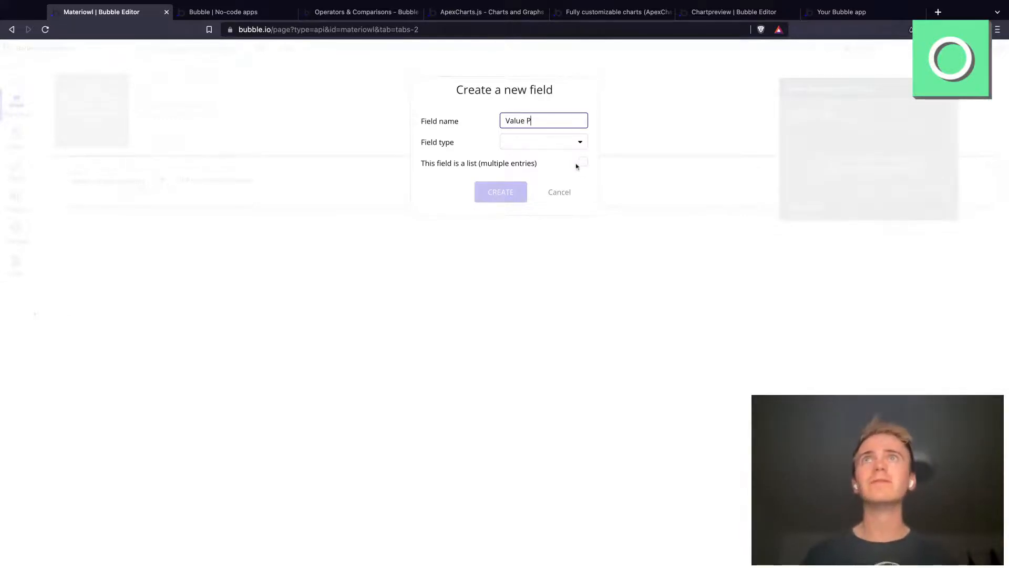
click(552, 146)
click(522, 176)
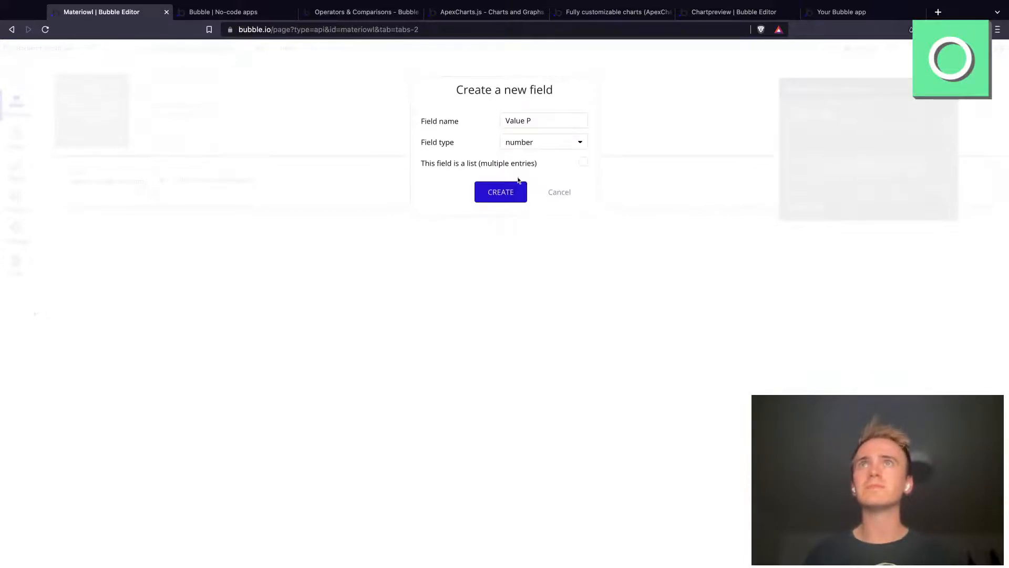
click(508, 195)
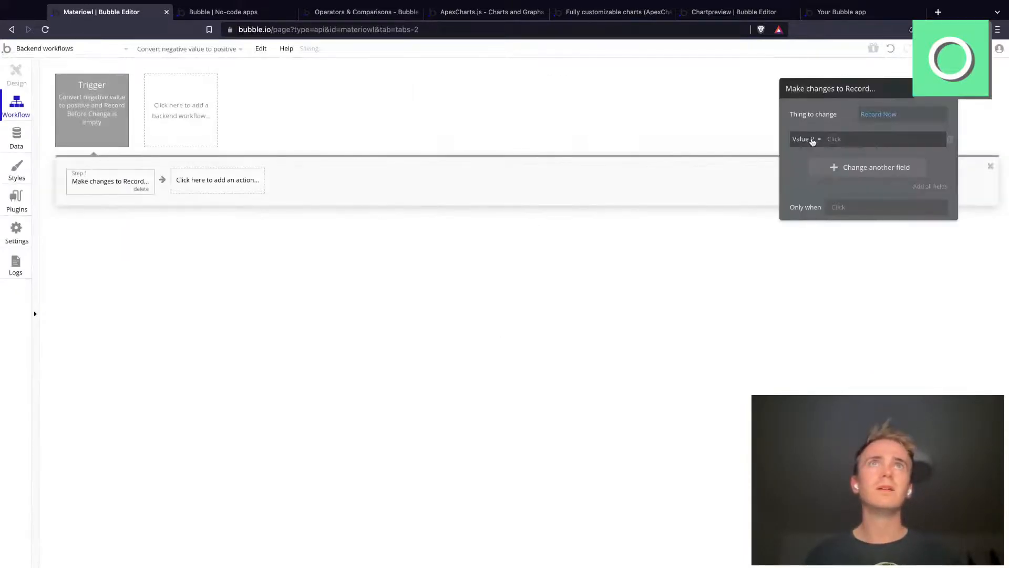
Step: Set Value P in the action to the expression Record Now's Value * 1
click(830, 140)
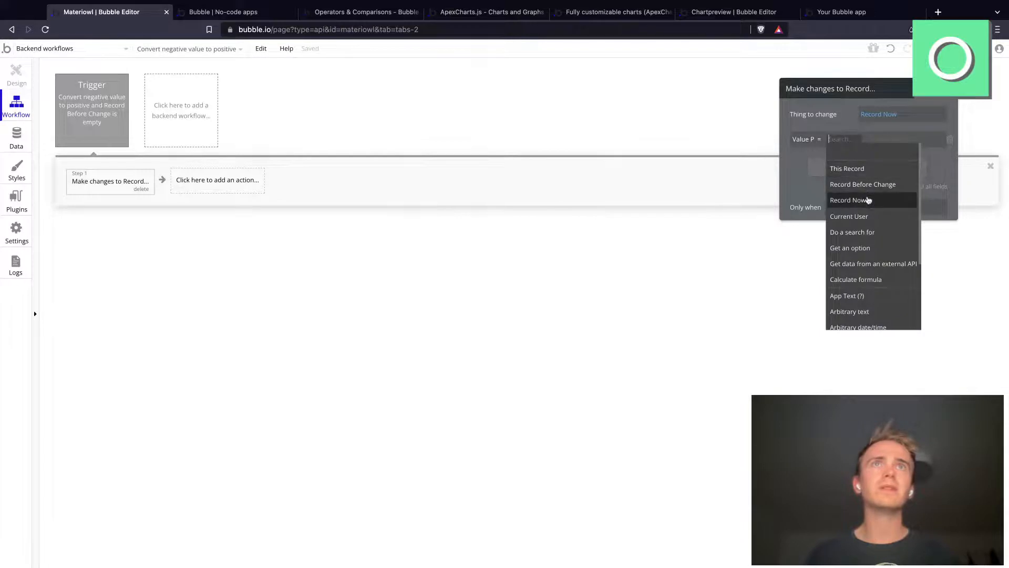
click(870, 205)
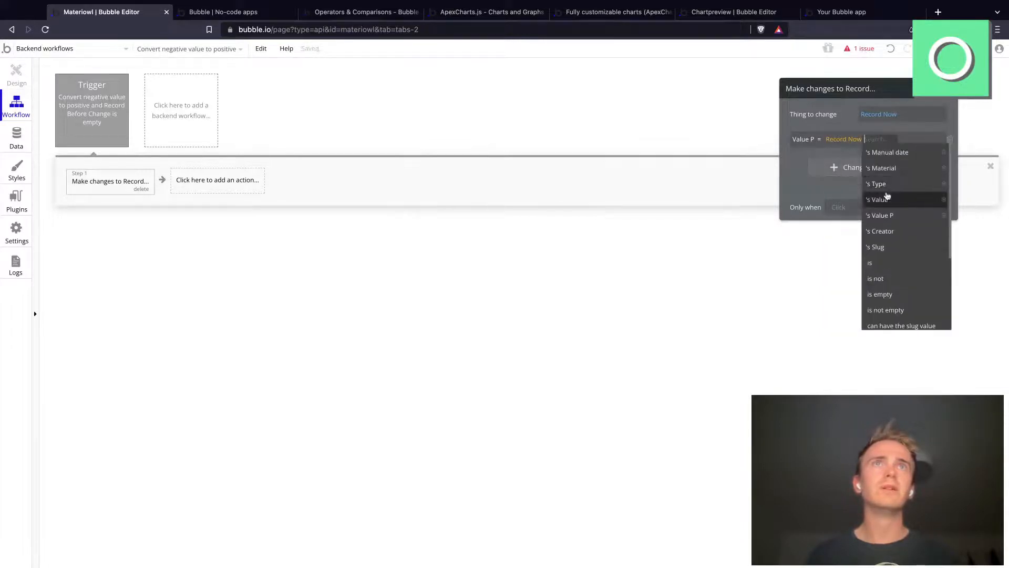
click(888, 199)
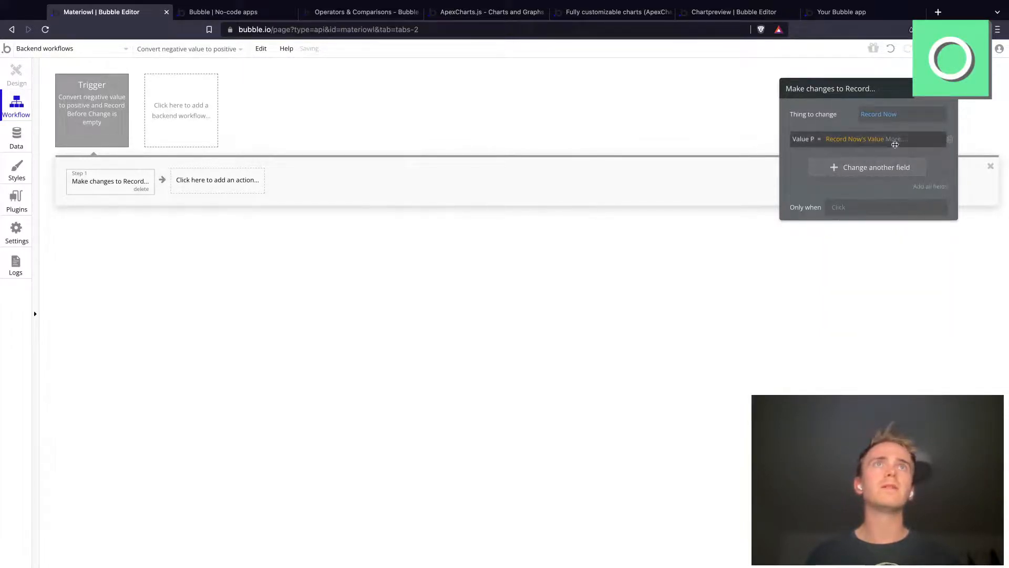
click(895, 143)
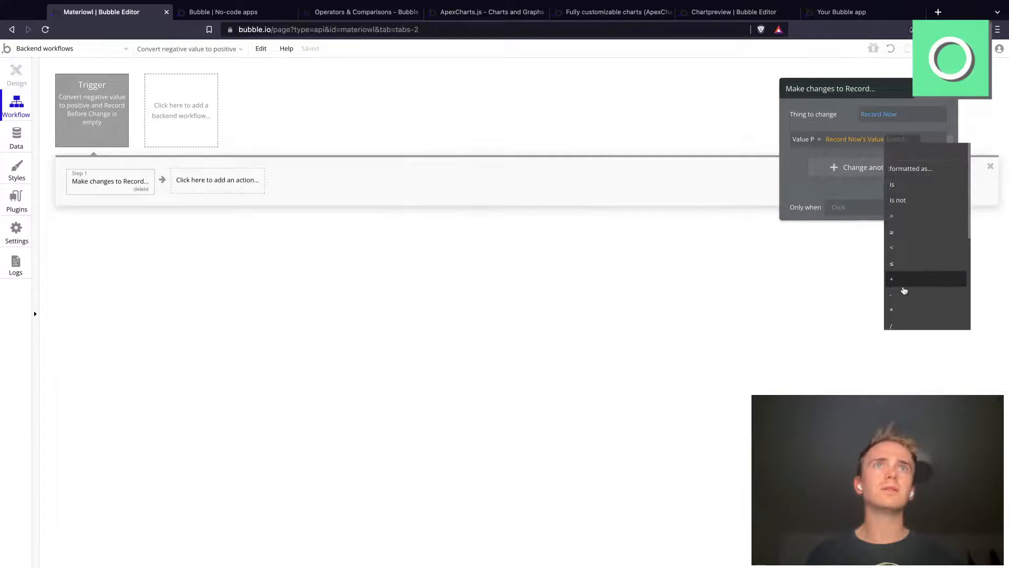
click(894, 309)
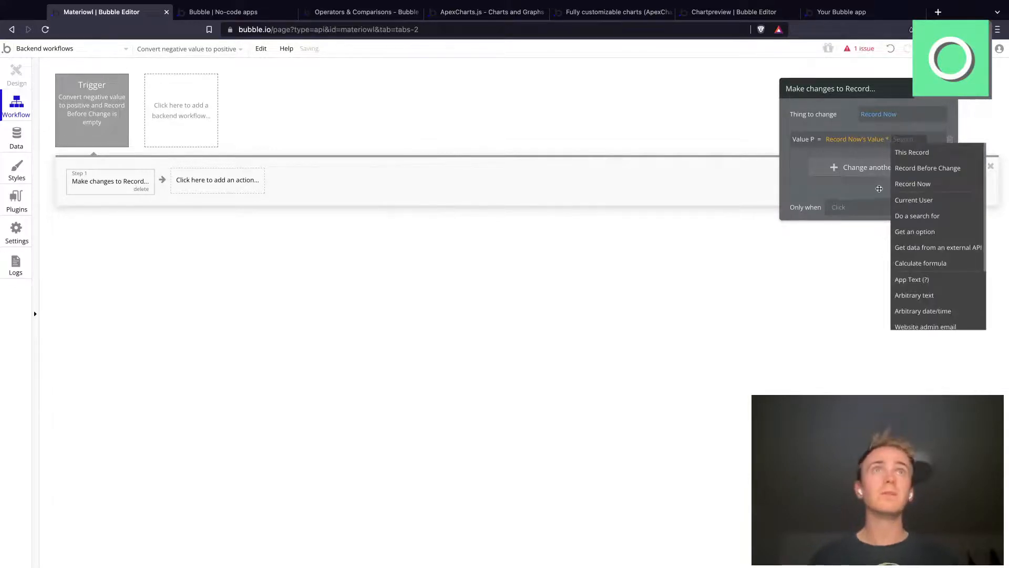
text(1)
key(Return)
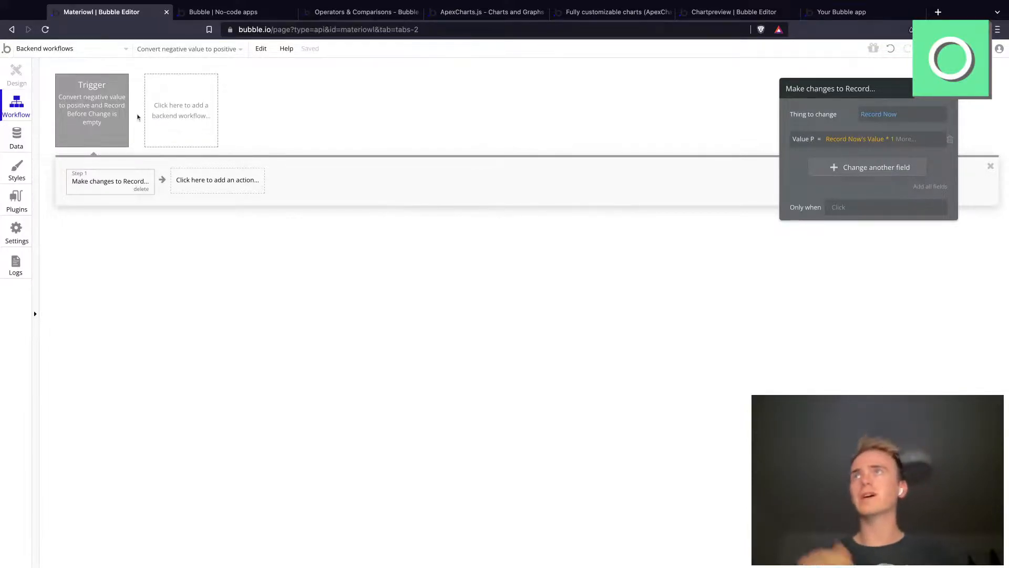
Step: On the index page's design, reveal the Log group inside Group E and draw a new button beside the Create button
click(42, 57)
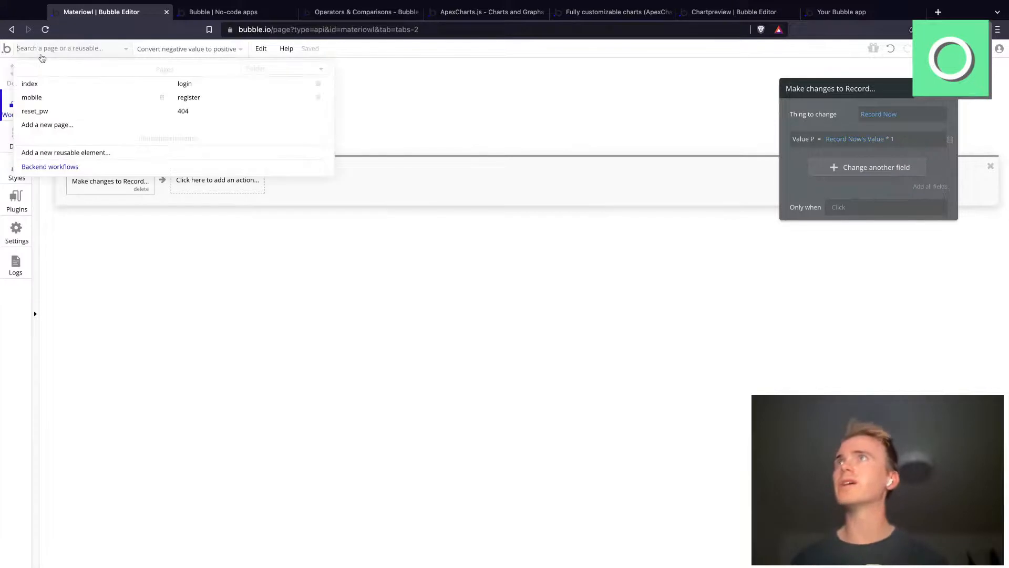
click(46, 88)
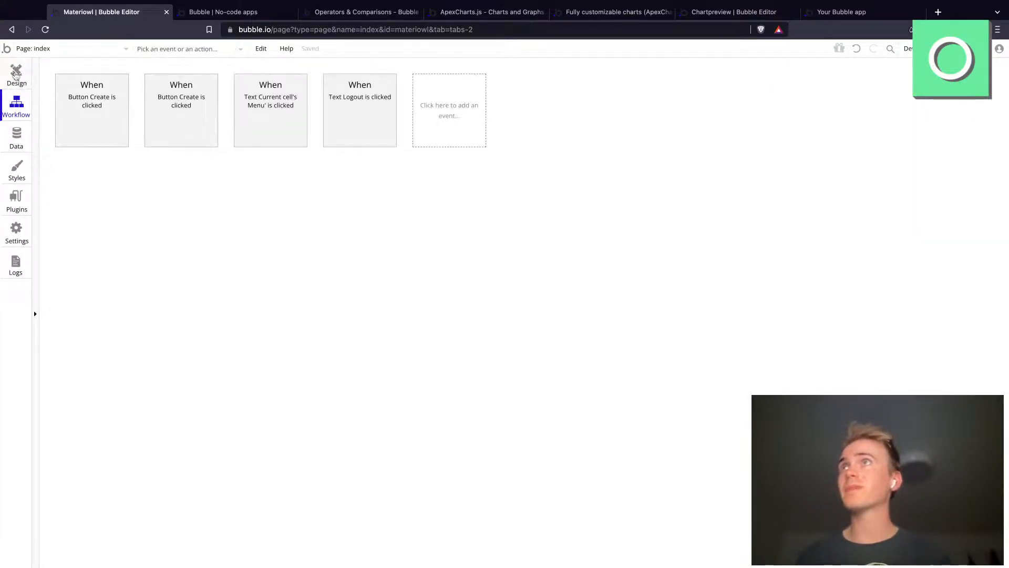
click(16, 75)
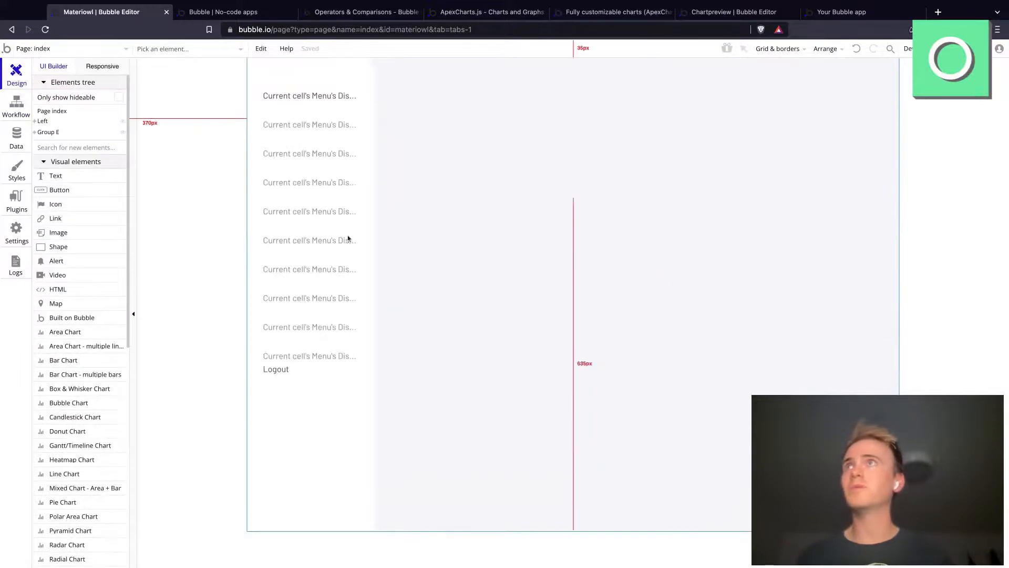
click(35, 132)
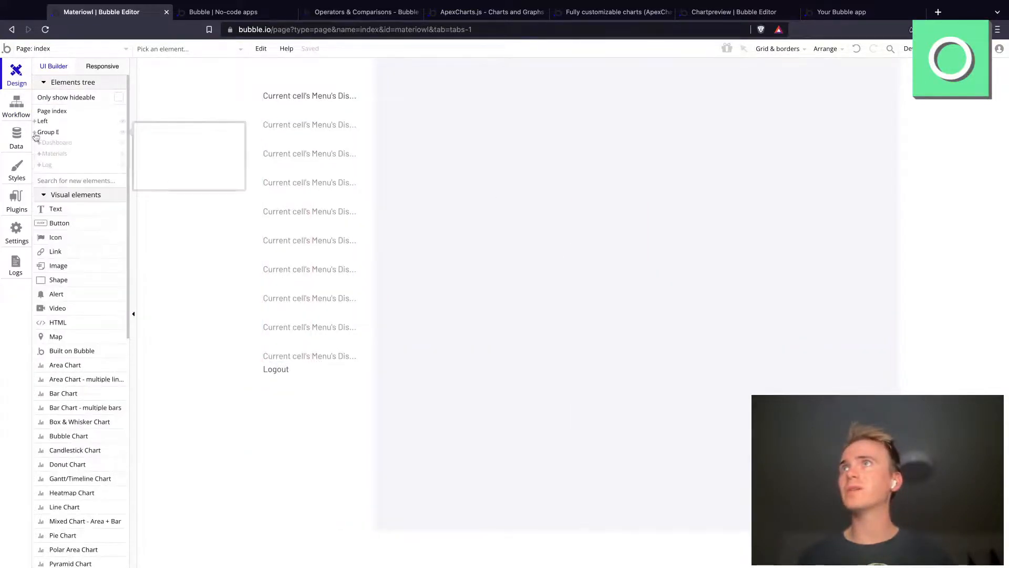
click(48, 166)
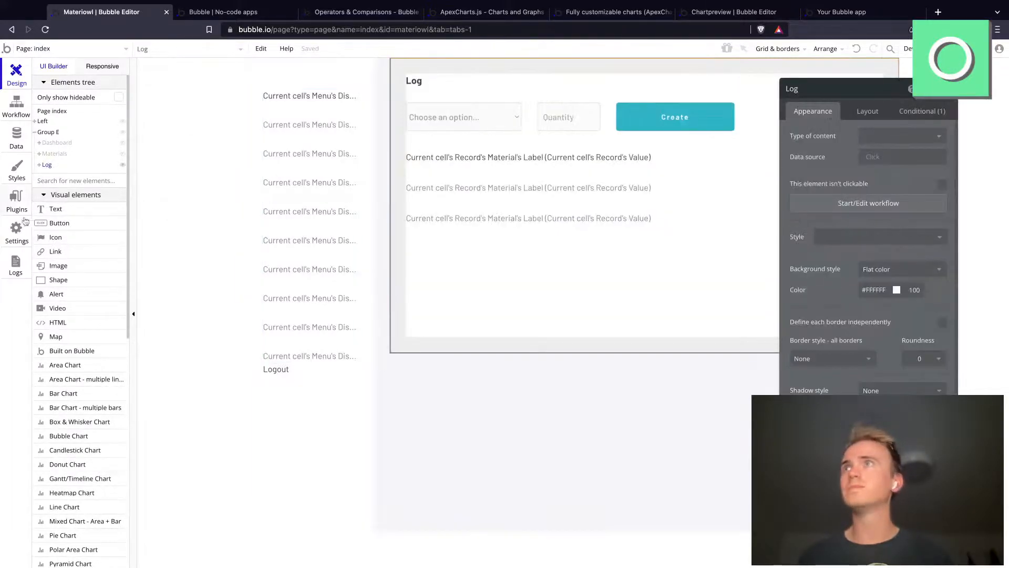
click(58, 223)
drag(758, 111, 833, 124)
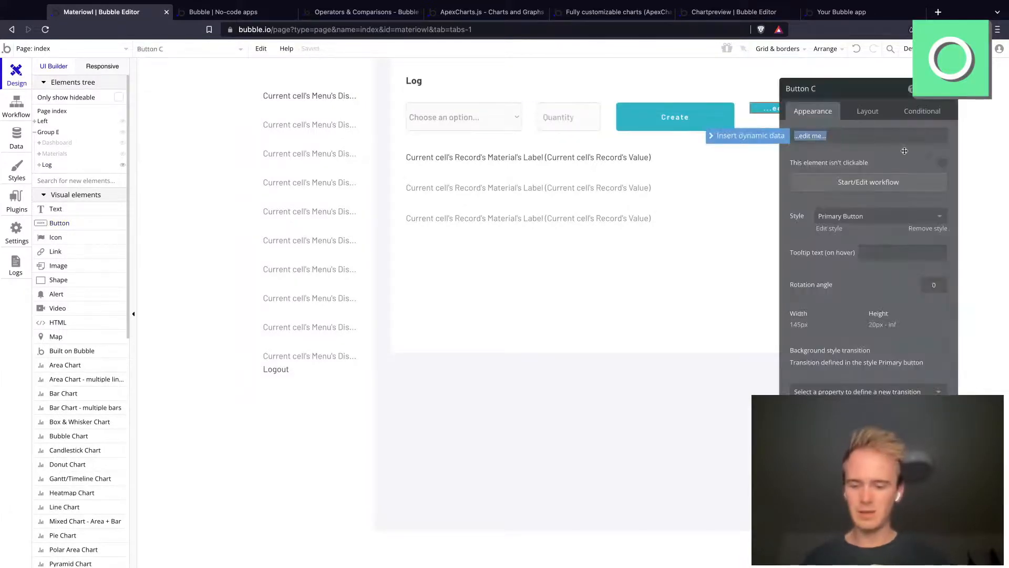
Step: Label the new button "- > +" and add a Make changes to a list of things action to its click workflow
key(BackSpace)
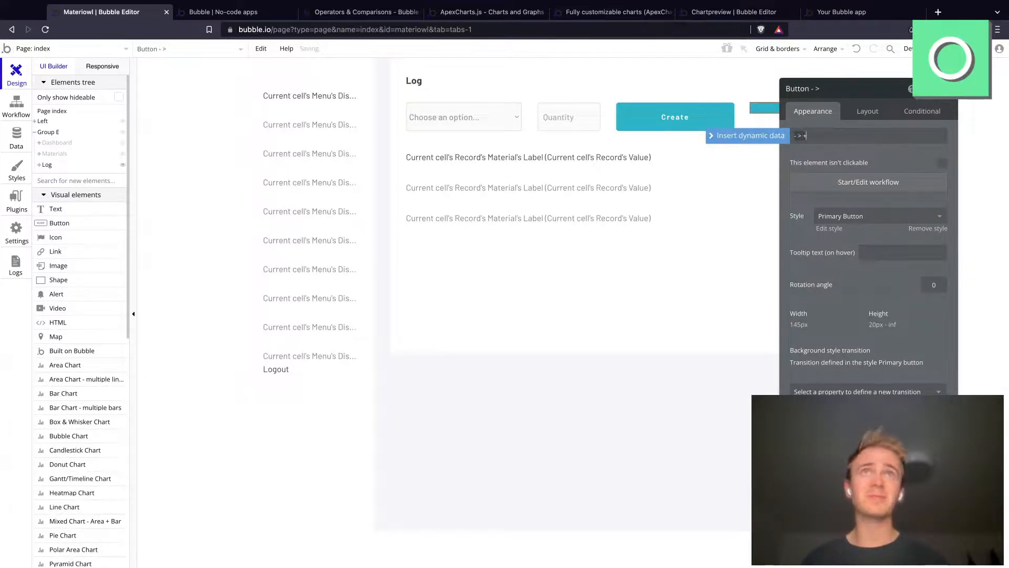
click(868, 182)
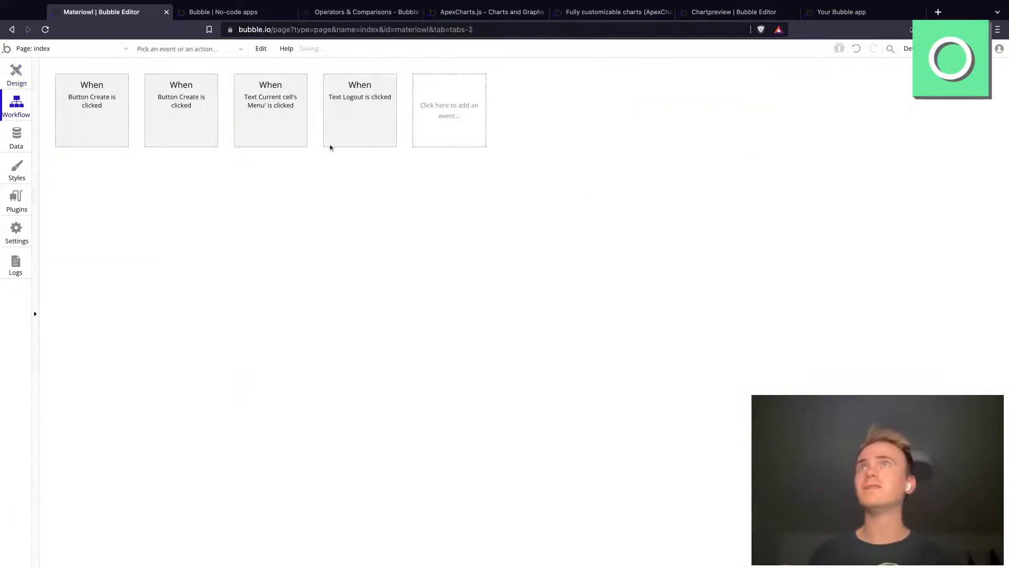
click(106, 180)
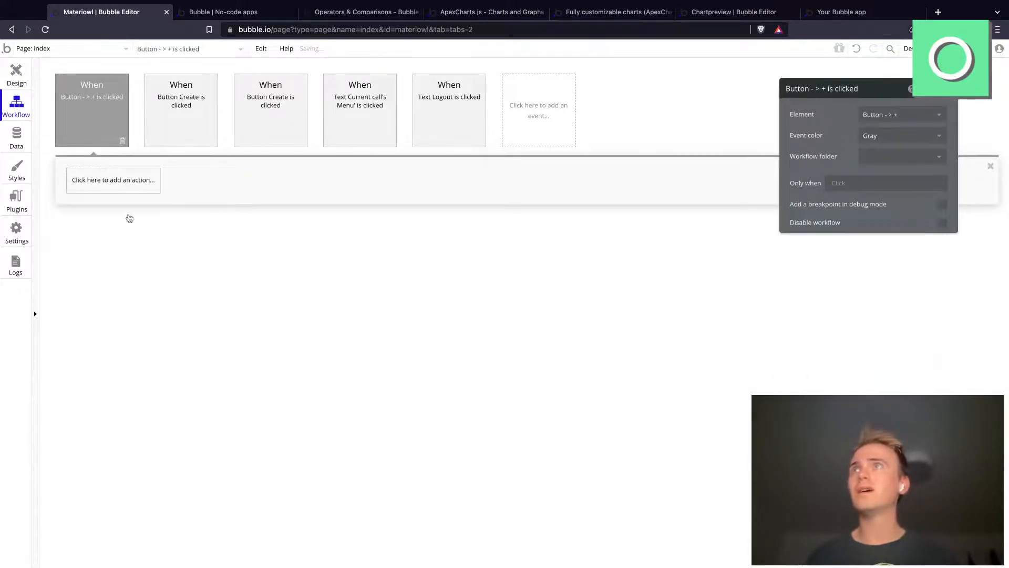
mouse_move(126, 255)
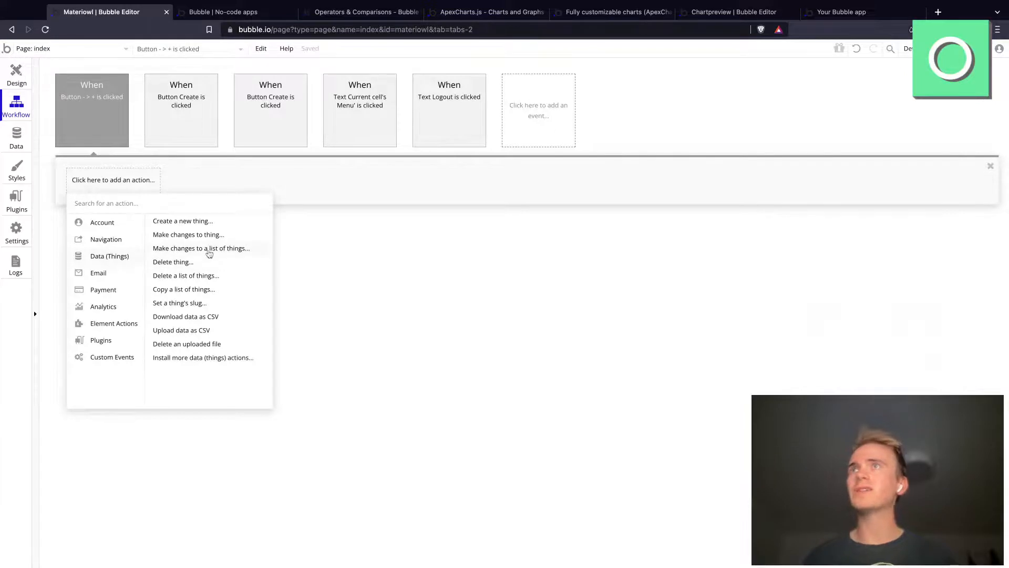
click(231, 248)
Step: Set the action's type of things to Record and its list to change to a search for Records
click(862, 115)
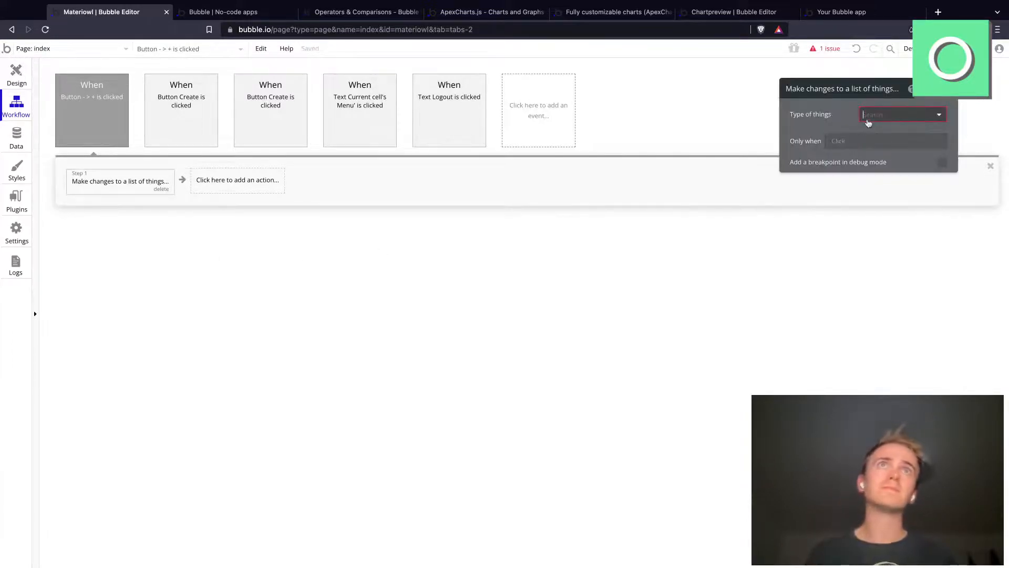
click(873, 162)
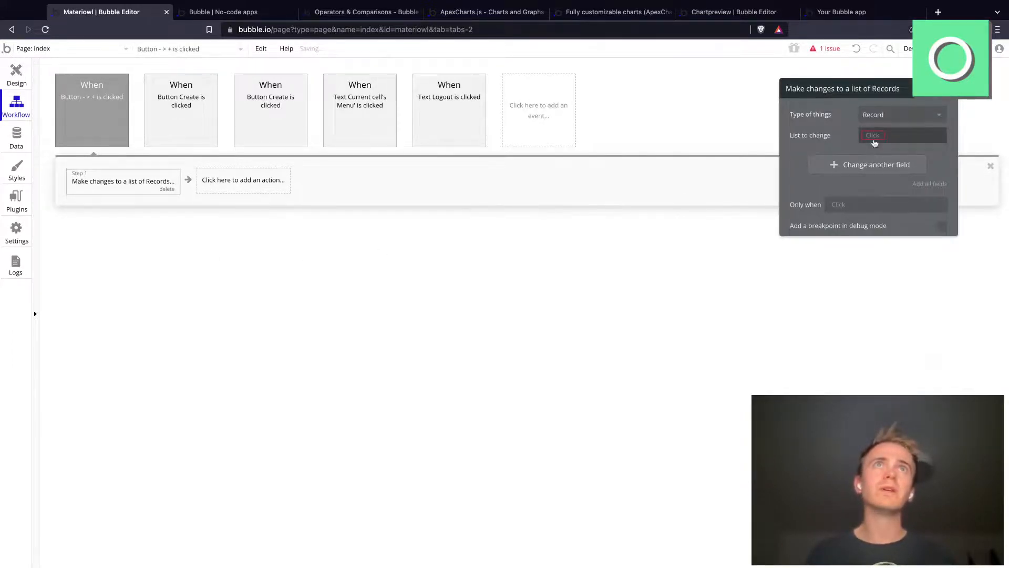
click(874, 136)
click(898, 196)
click(718, 113)
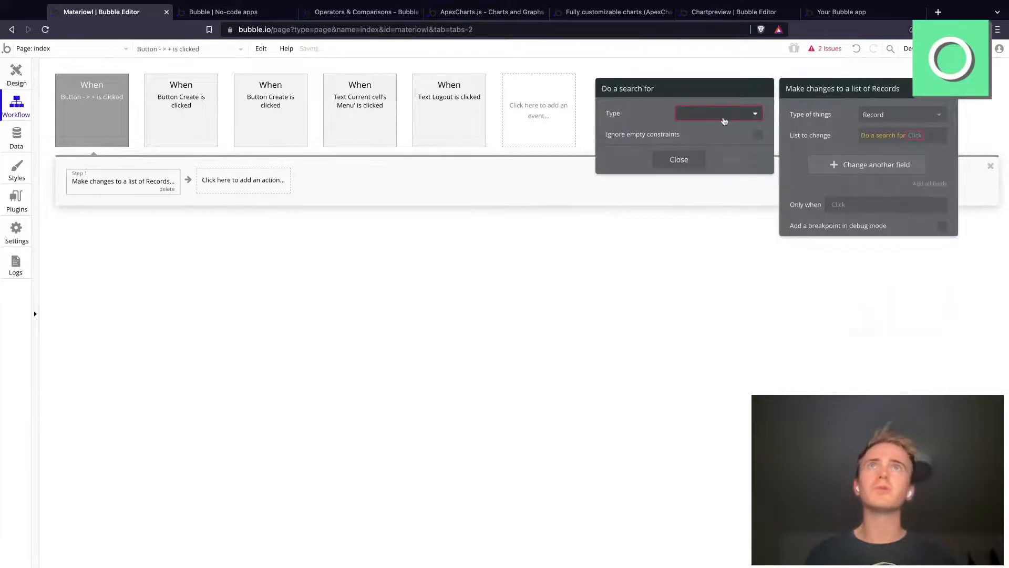
click(700, 160)
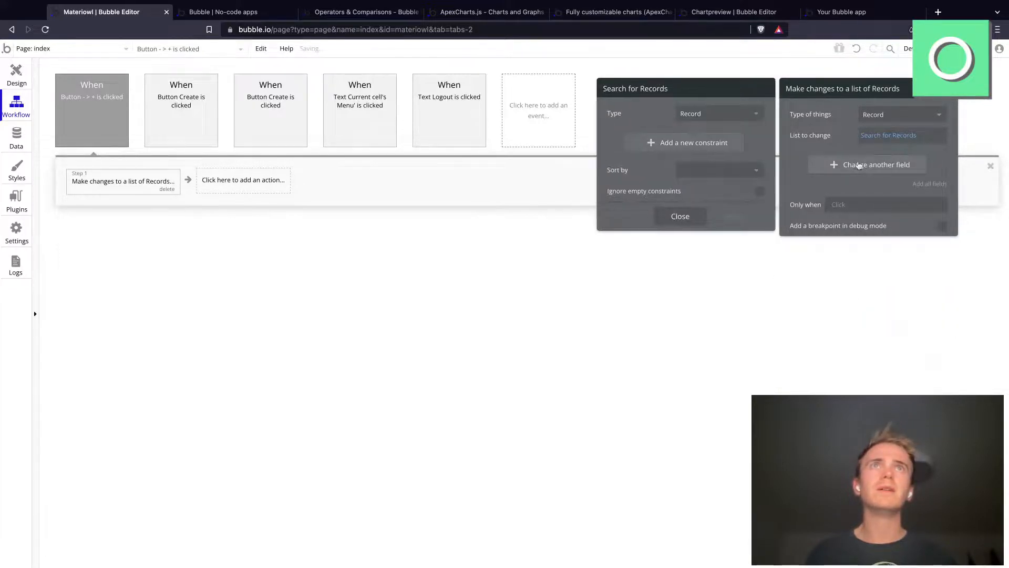
Step: Have the action change the Value P field to This Record's Value * -1
click(854, 164)
click(809, 164)
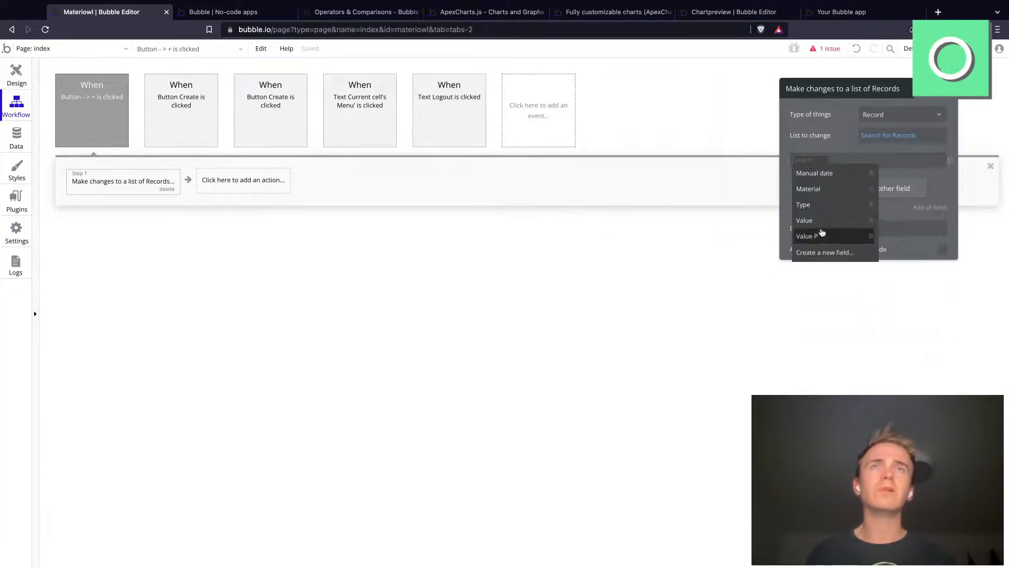
click(821, 235)
click(836, 162)
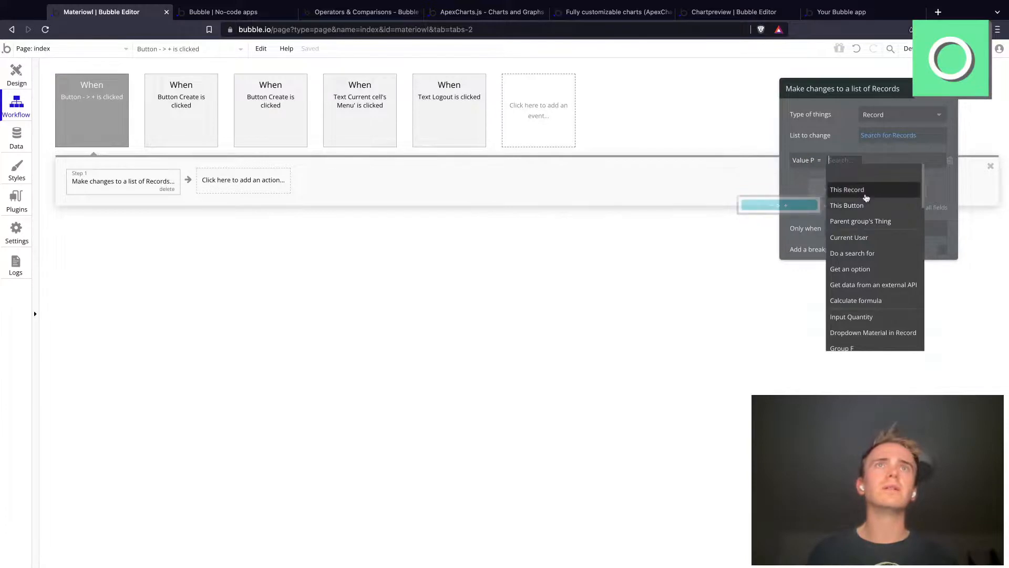
click(841, 189)
click(876, 220)
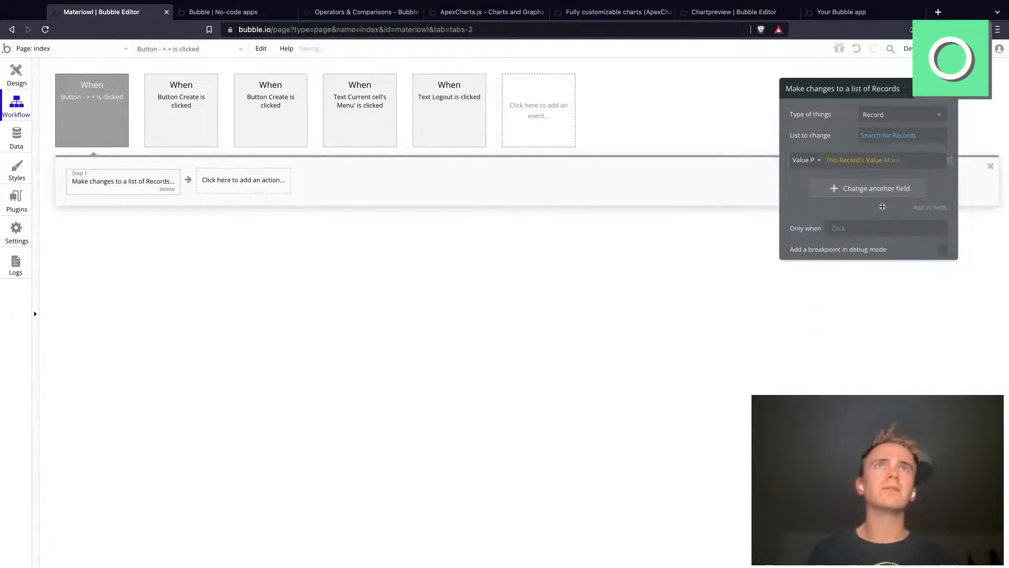
click(891, 165)
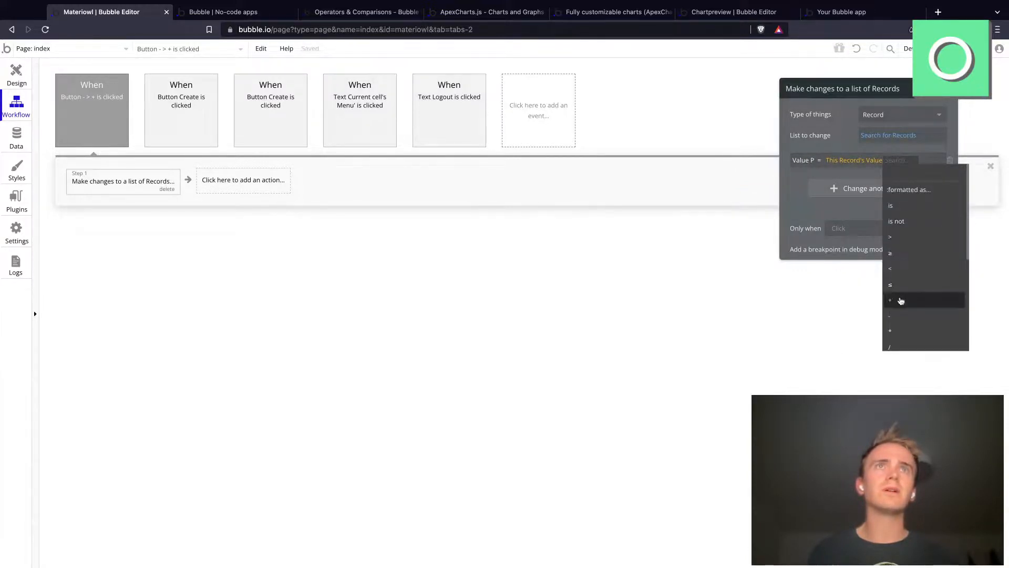
click(897, 333)
text(-1)
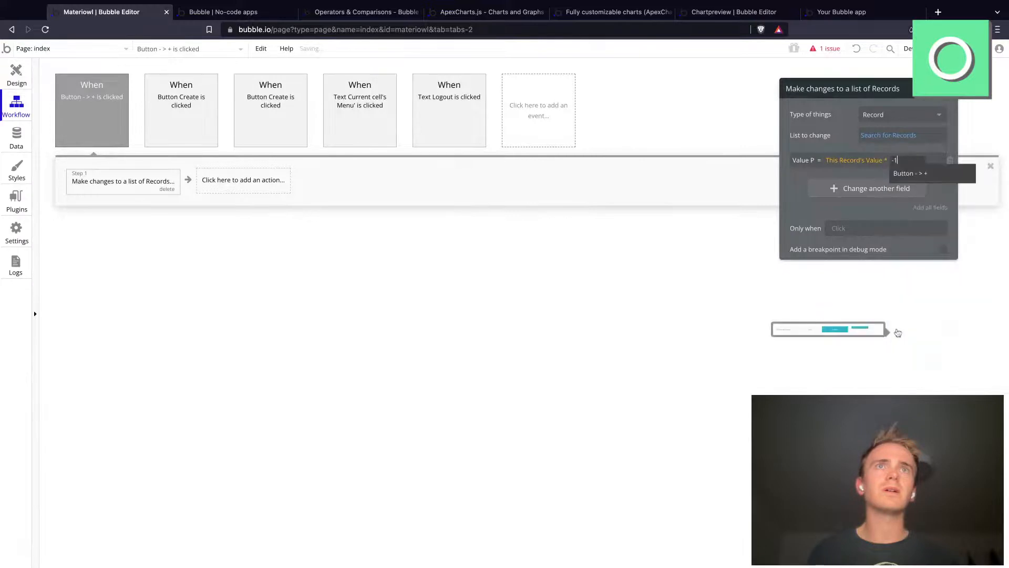
key(Return)
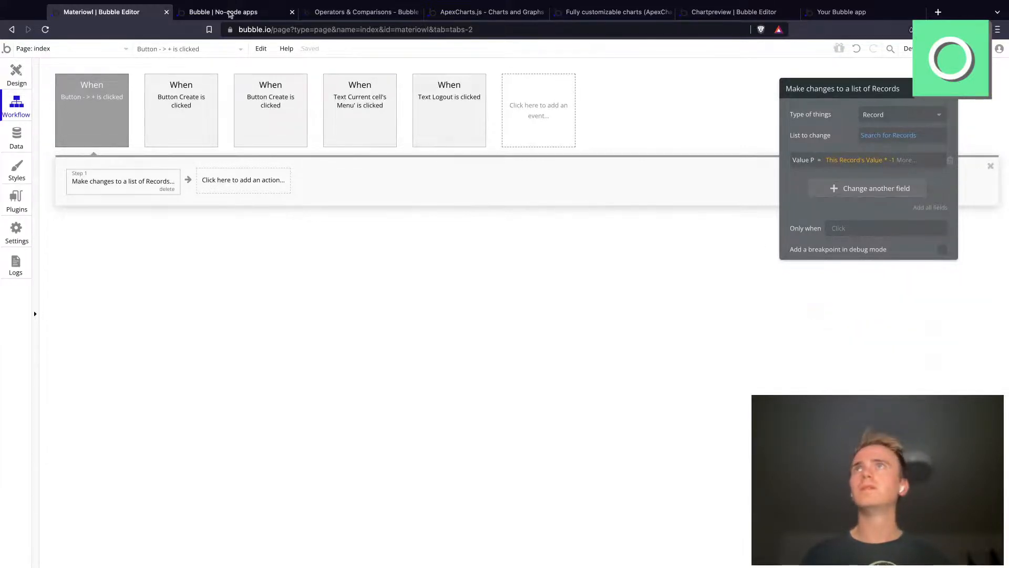
Step: In the reloaded app preview, run the "- > +" button on the Log page and return to the Dashboard
click(232, 12)
click(288, 30)
key(Return)
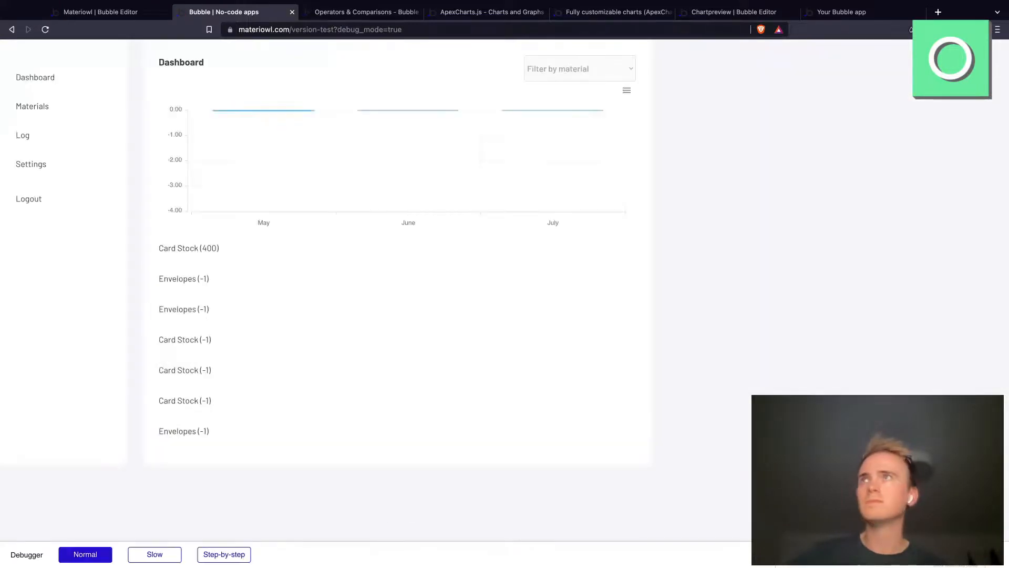
click(23, 138)
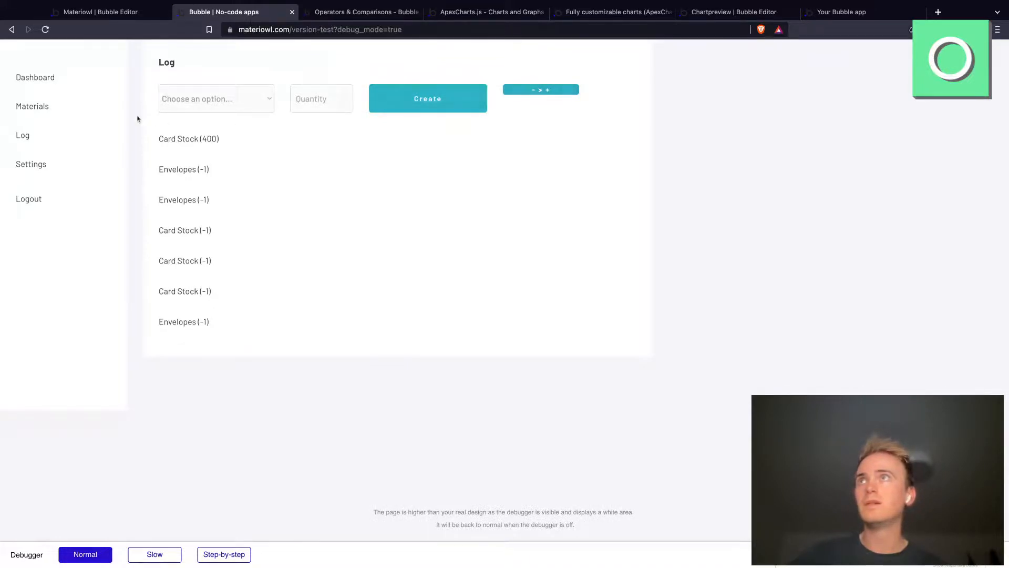
click(39, 83)
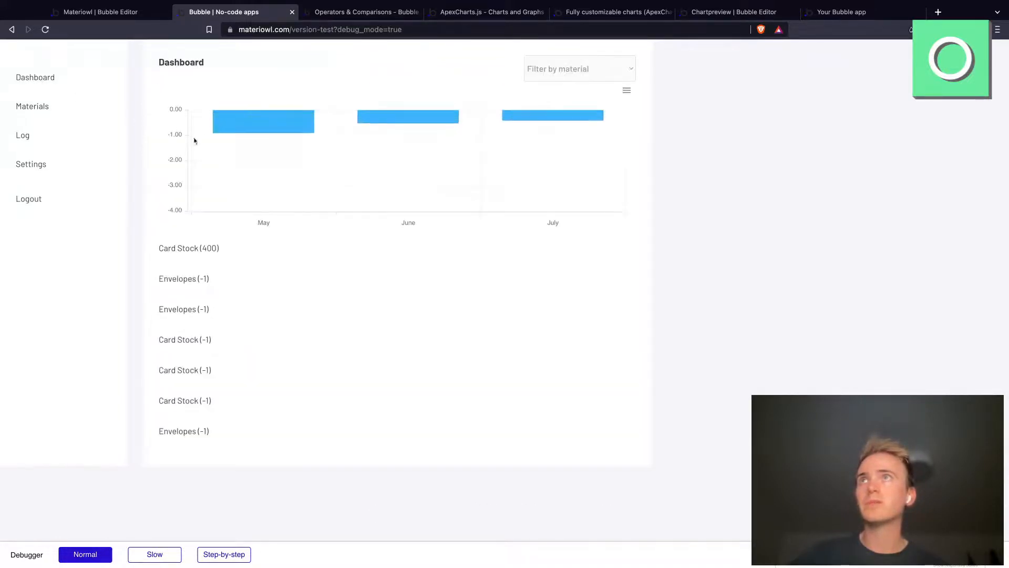
Step: Check the Value P entries of all Records in the editor's app data, inspecting one Envelopes entry without saving
click(138, 15)
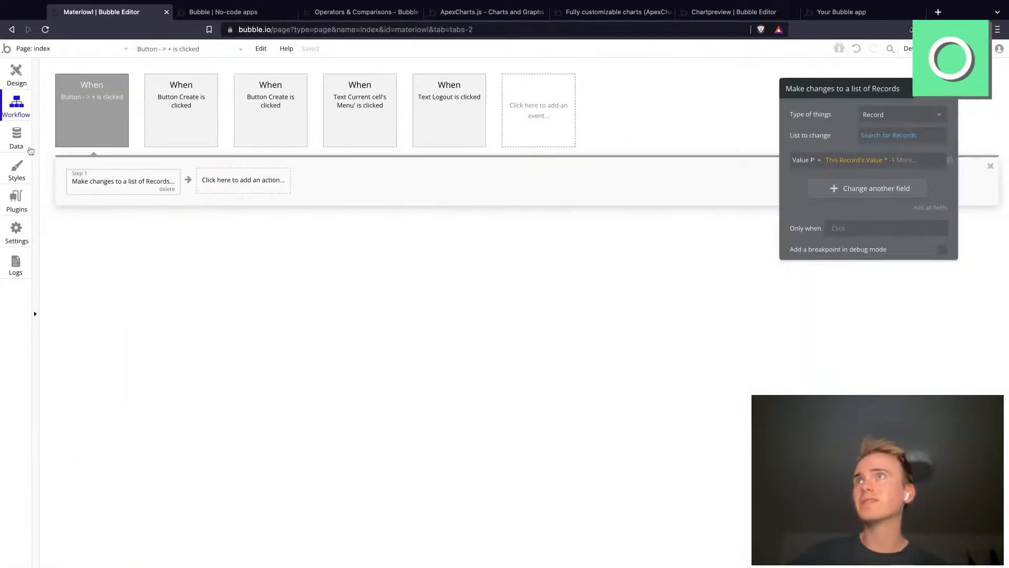
click(12, 136)
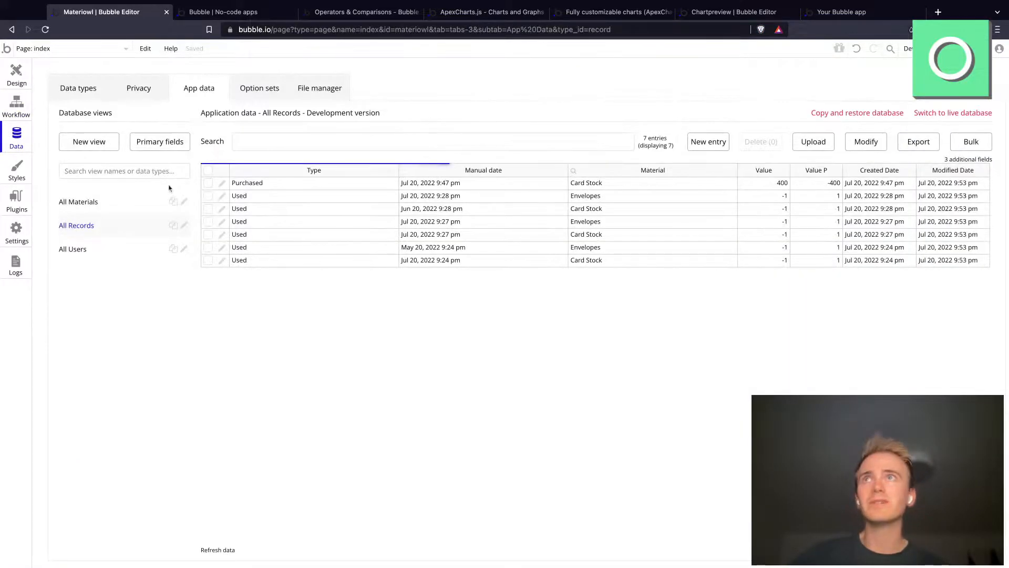
click(223, 196)
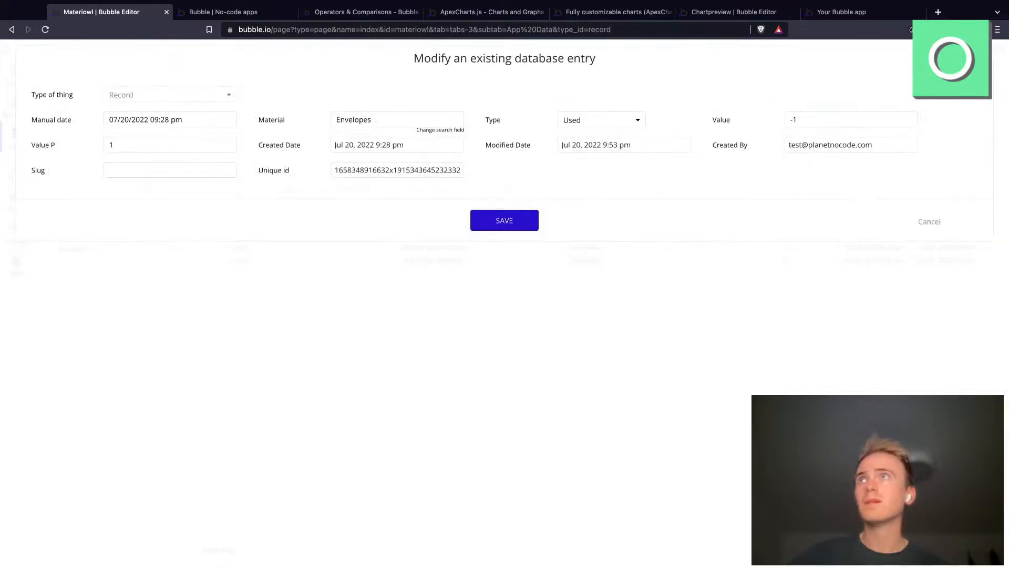
click(929, 221)
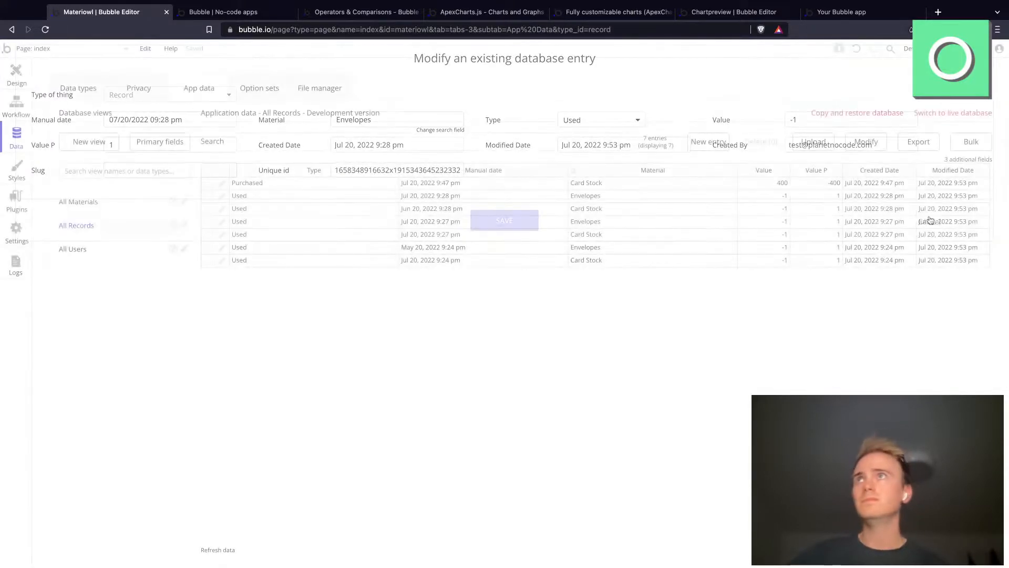
Step: In the Dashboard bar chart's series data grouping, set the Sum aggregation to calculate on Value P
click(15, 79)
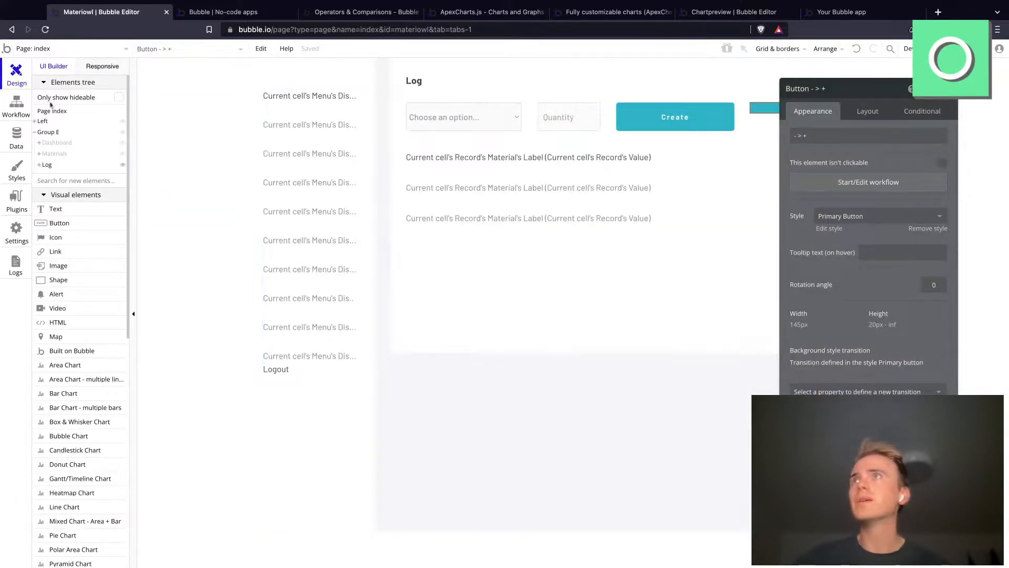
click(57, 143)
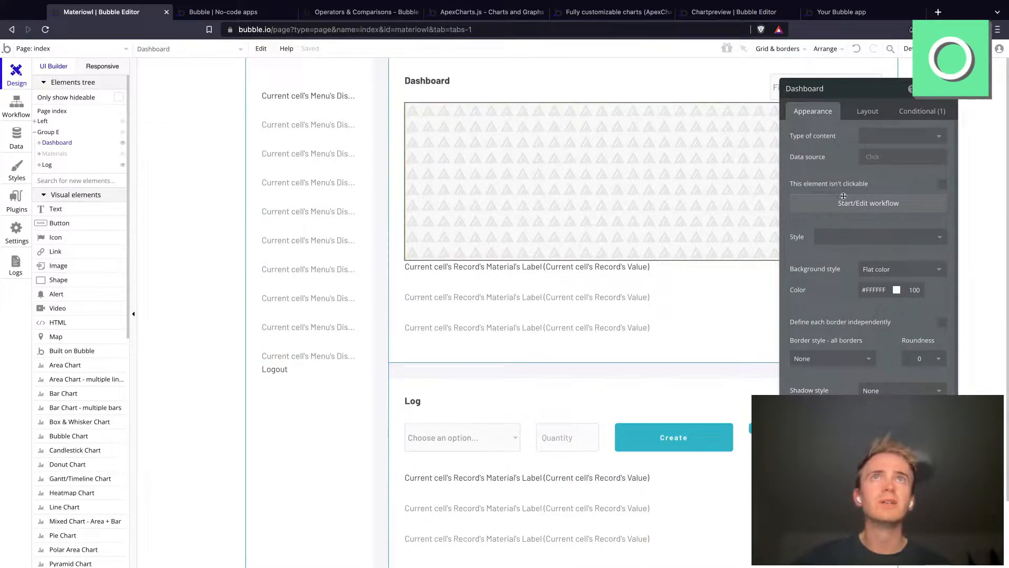
click(843, 196)
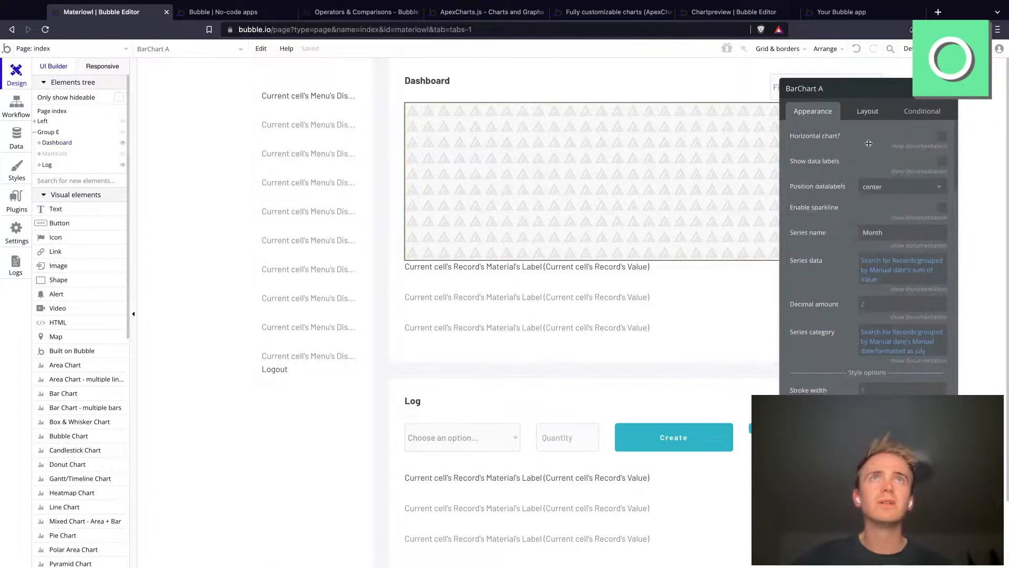
click(882, 263)
click(691, 264)
click(891, 279)
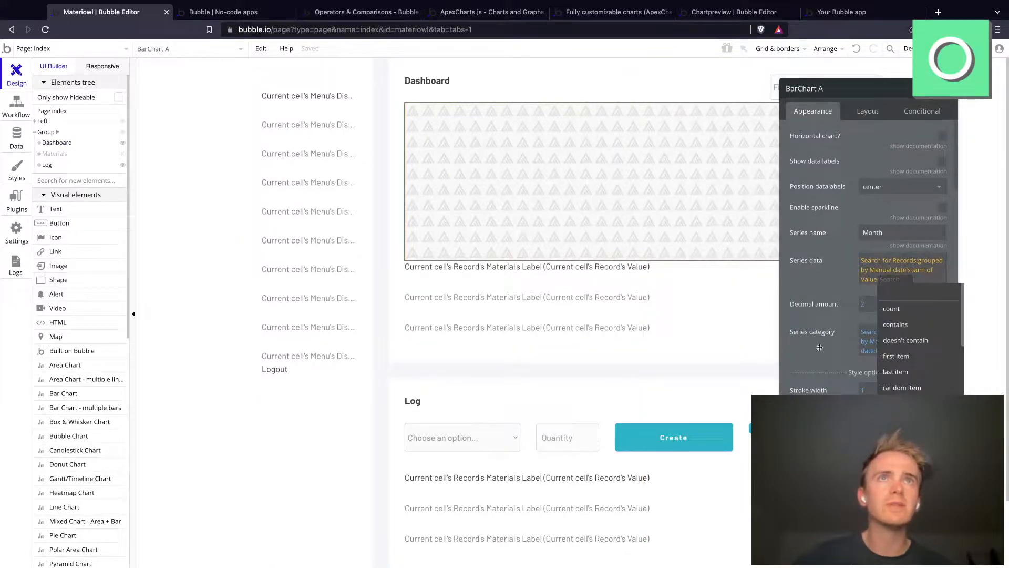
click(819, 348)
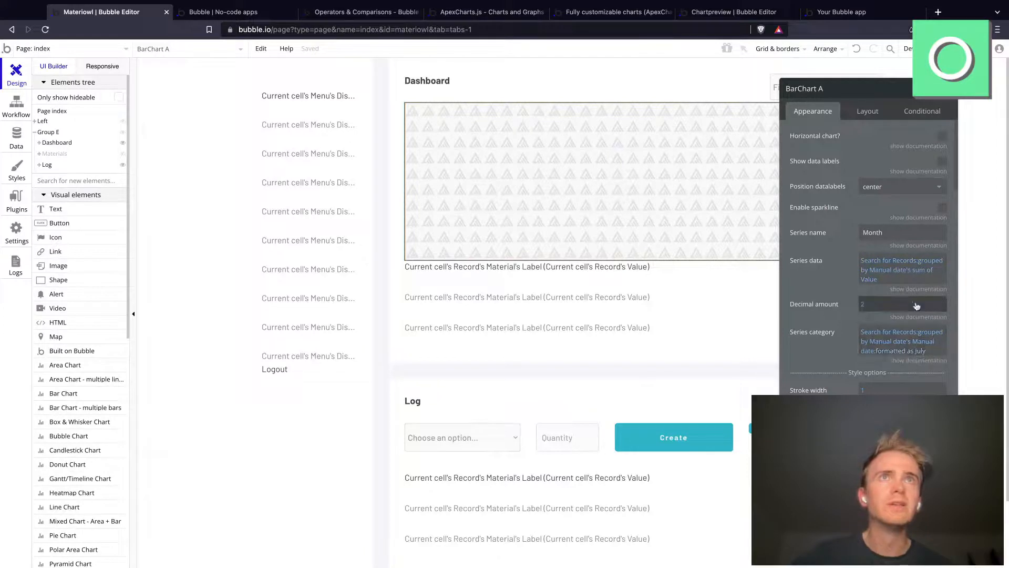
click(923, 274)
click(887, 270)
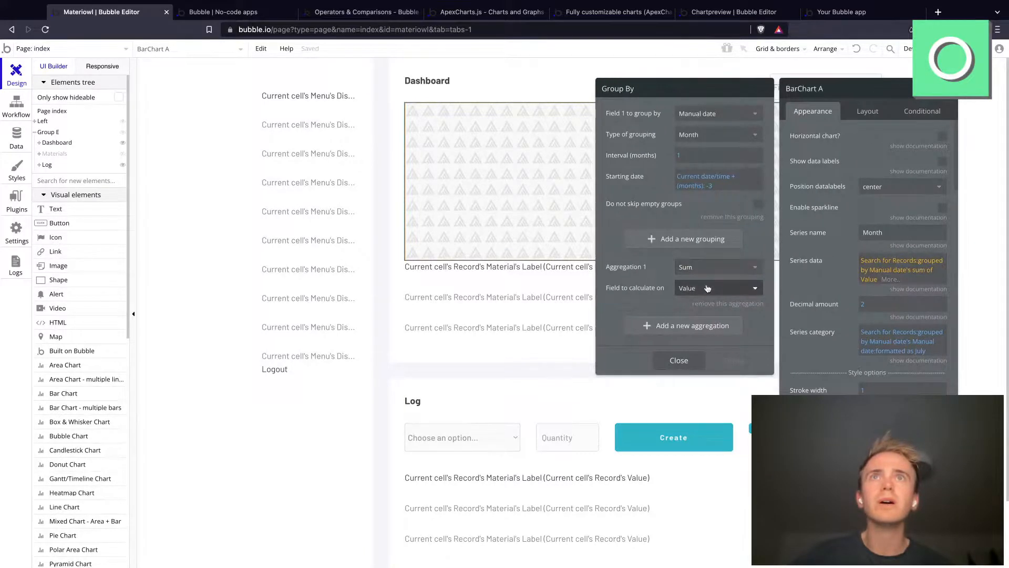
click(685, 288)
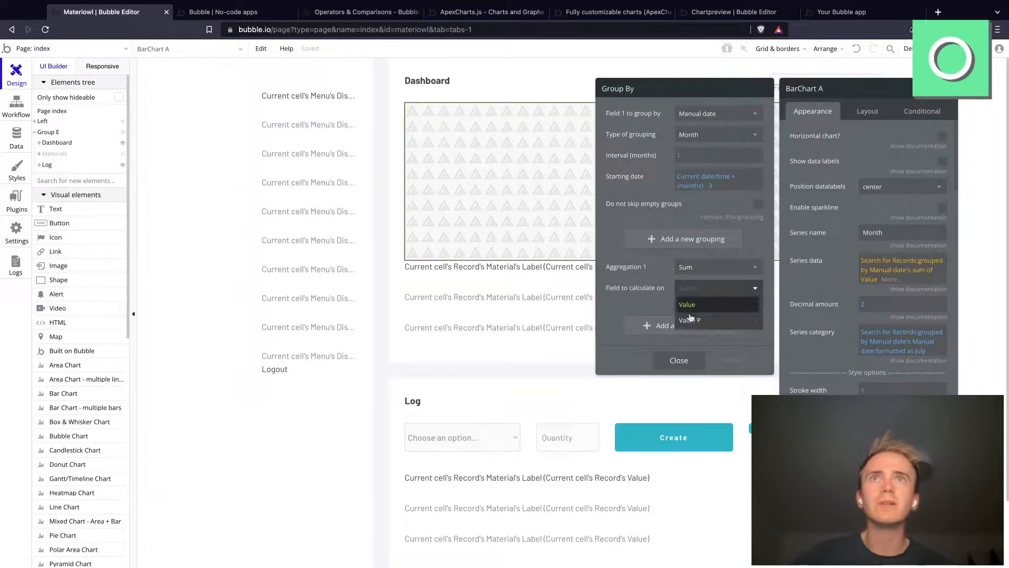
click(681, 315)
click(678, 360)
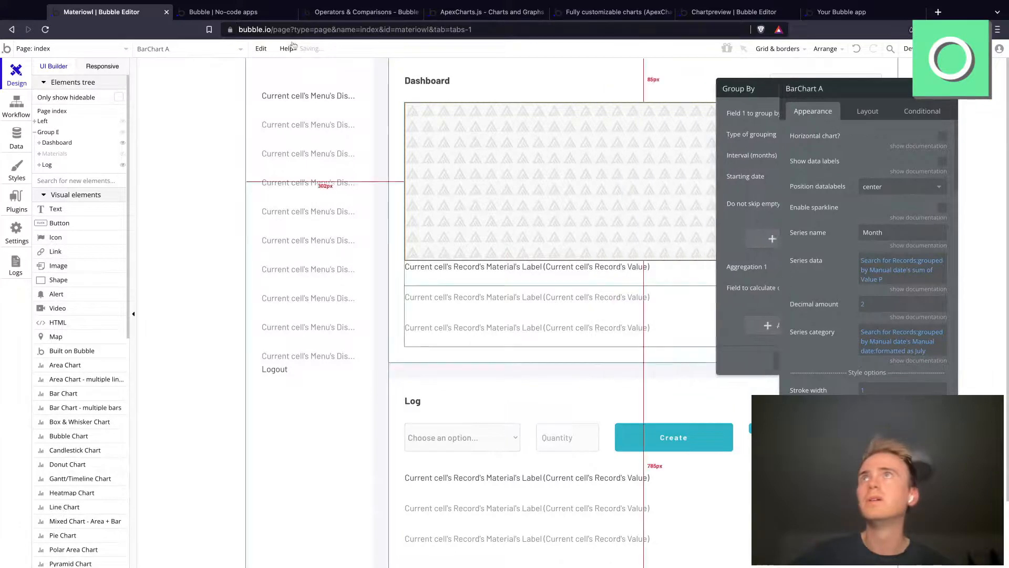
Step: Reload the app preview and examine the Dashboard's monthly bar chart
click(231, 12)
click(309, 31)
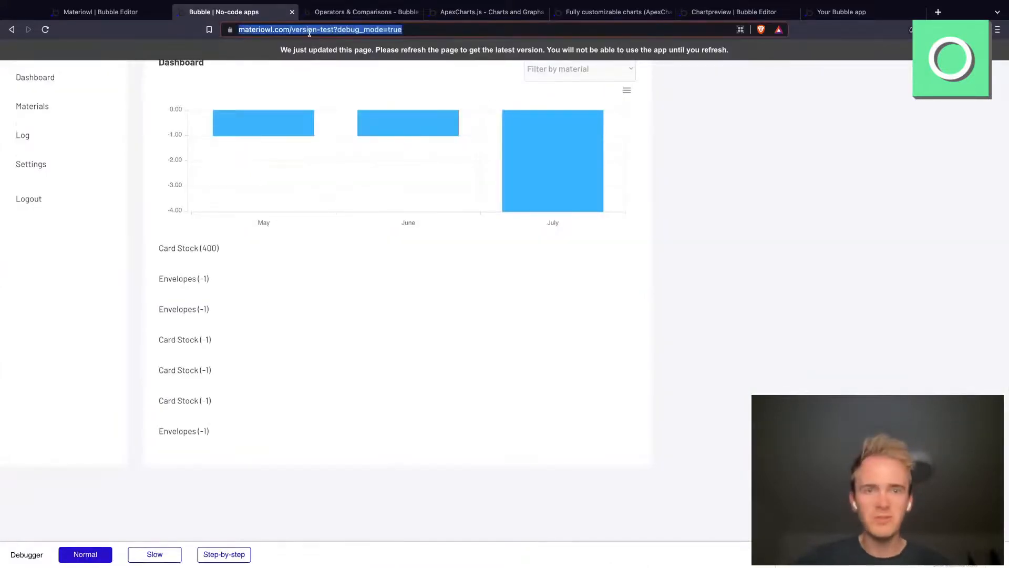
key(Return)
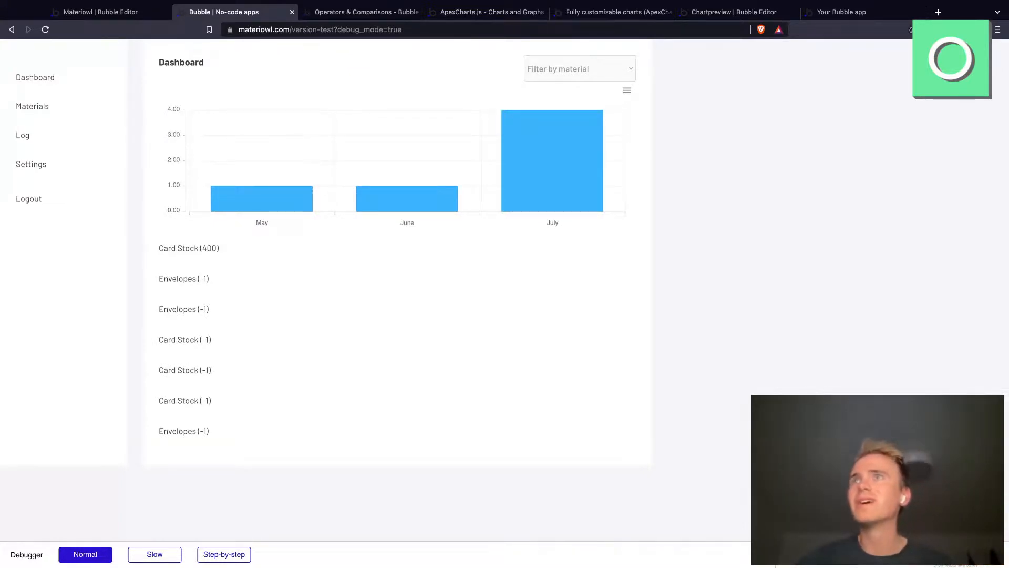
mouse_move(573, 197)
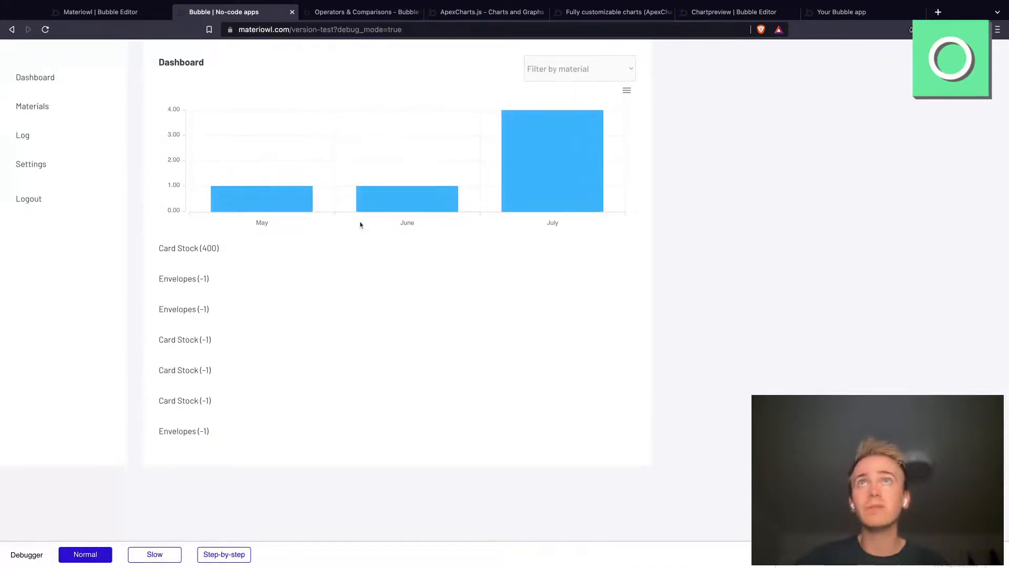
Step: Test the Dashboard chart's material filter with Card Stock and Envelopes, and switch back to the Bubble editor
click(555, 73)
click(568, 90)
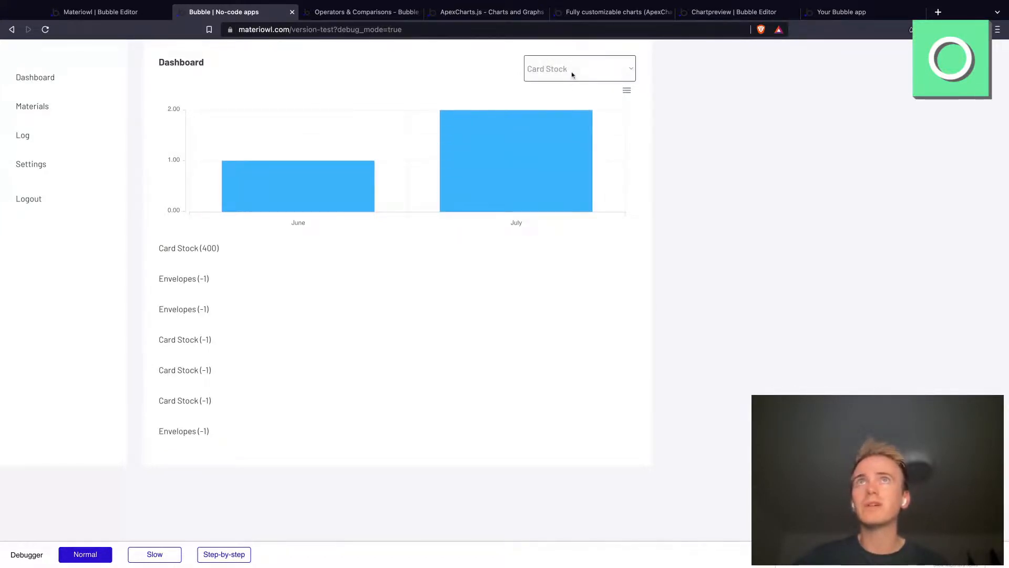
click(572, 75)
click(573, 89)
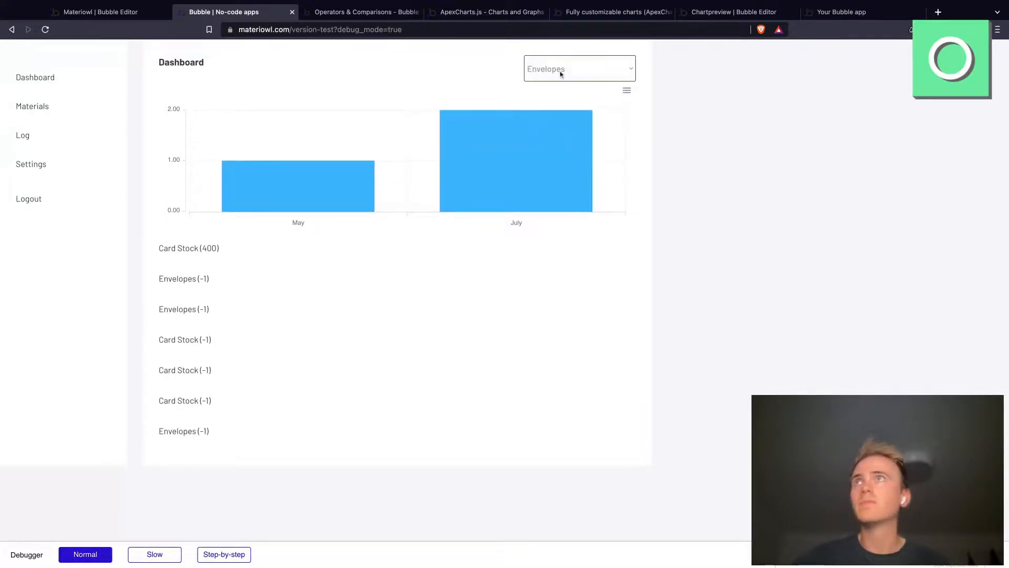
click(560, 74)
click(559, 59)
click(99, 12)
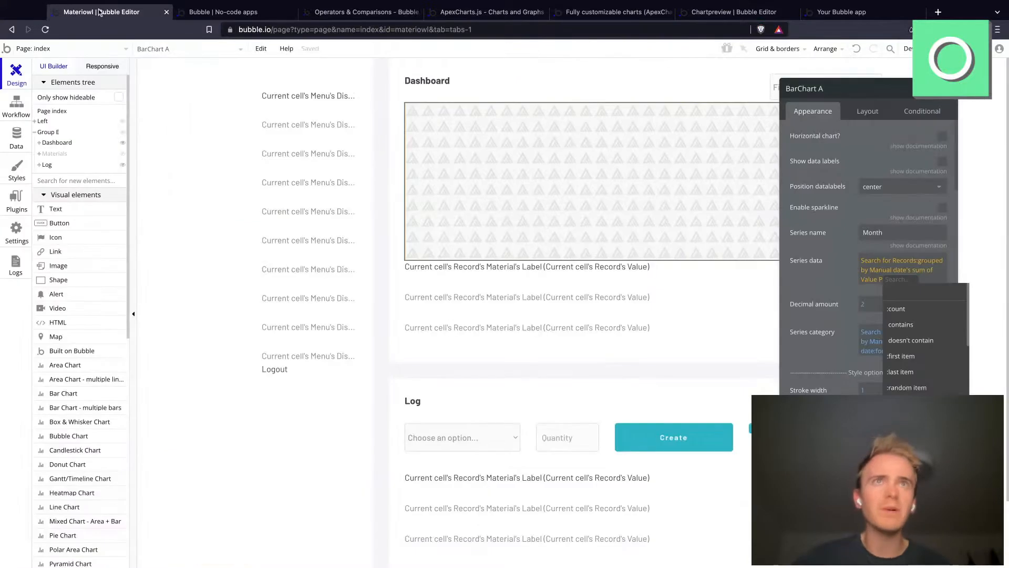
Step: Read the sparkline option's documentation for the Dashboard's BarChart A and try enabling sparkline on it
click(815, 258)
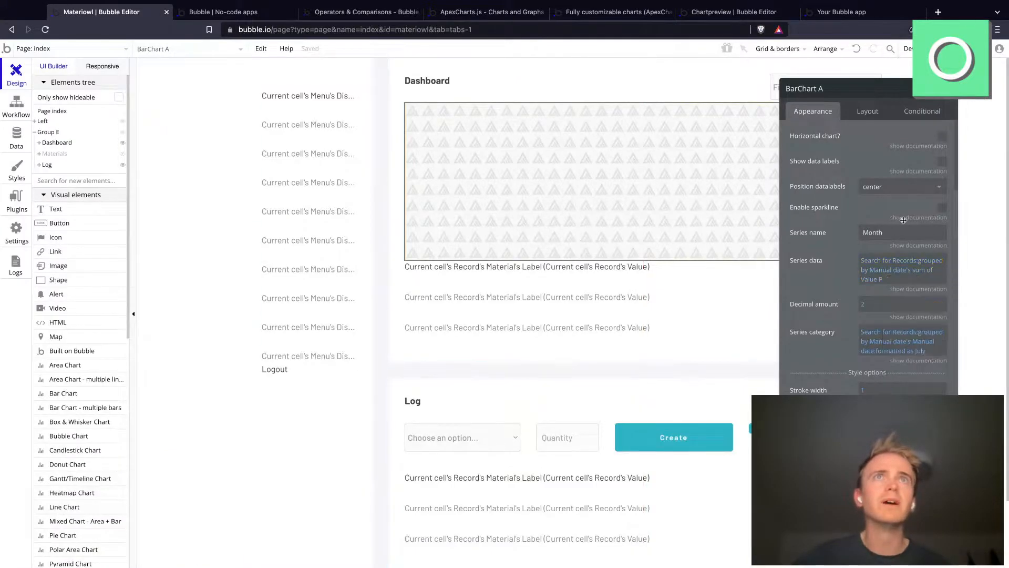
click(909, 218)
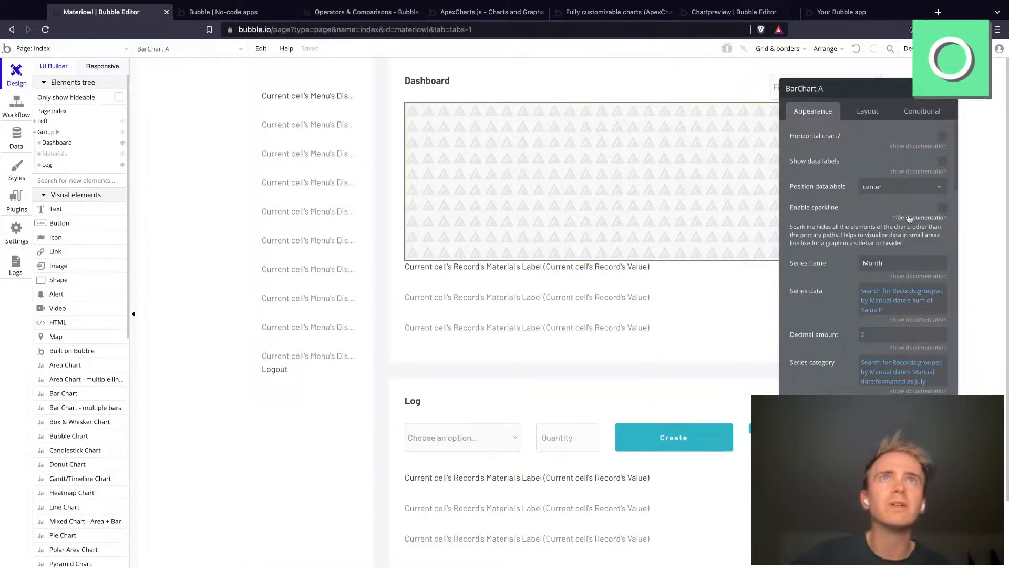
click(936, 207)
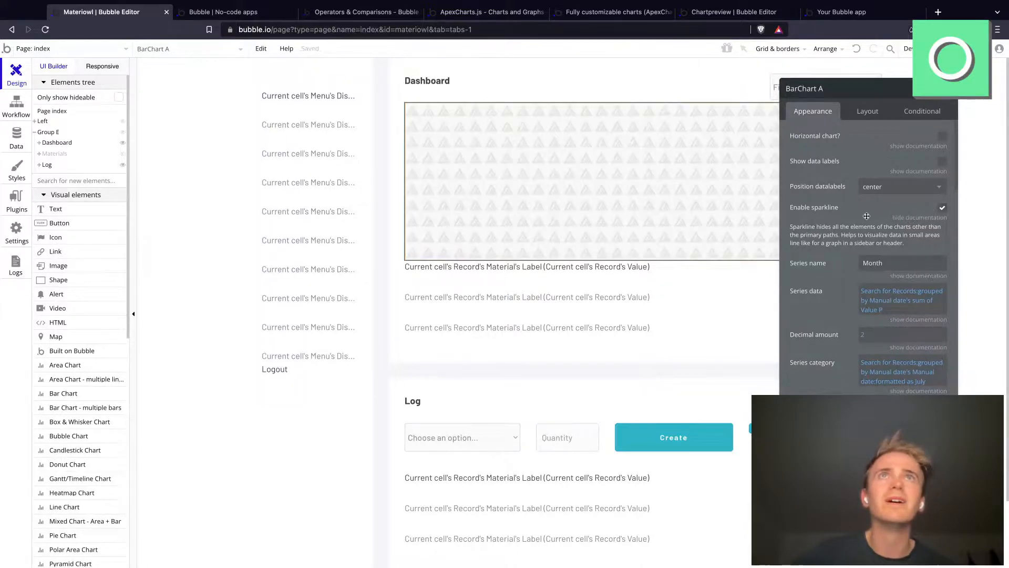
Step: Disable the download option in the Dashboard bar chart's toolbar options and look through its remaining grid and axis options
scroll(823, 218, down, 8)
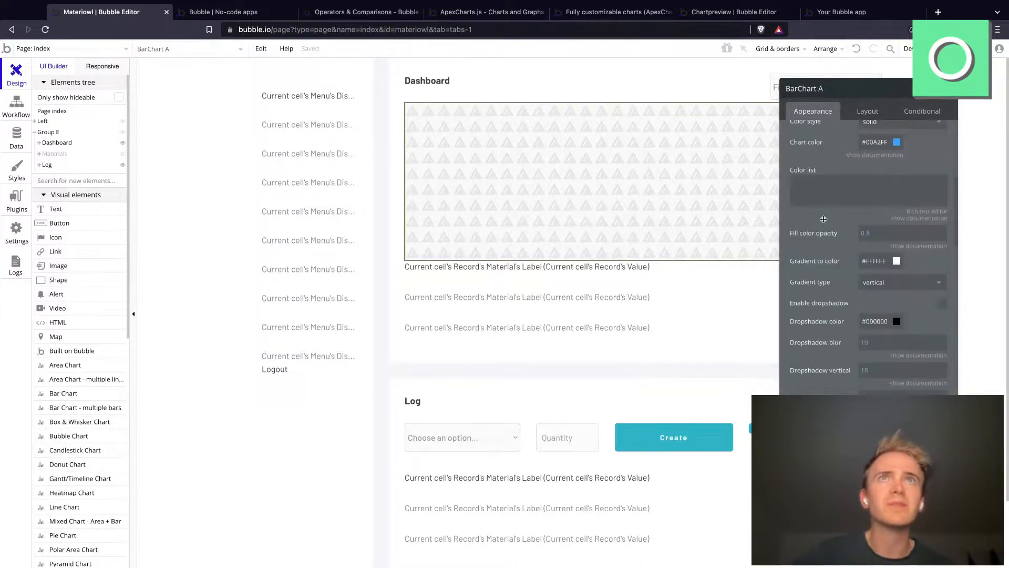
scroll(902, 337, down, 5)
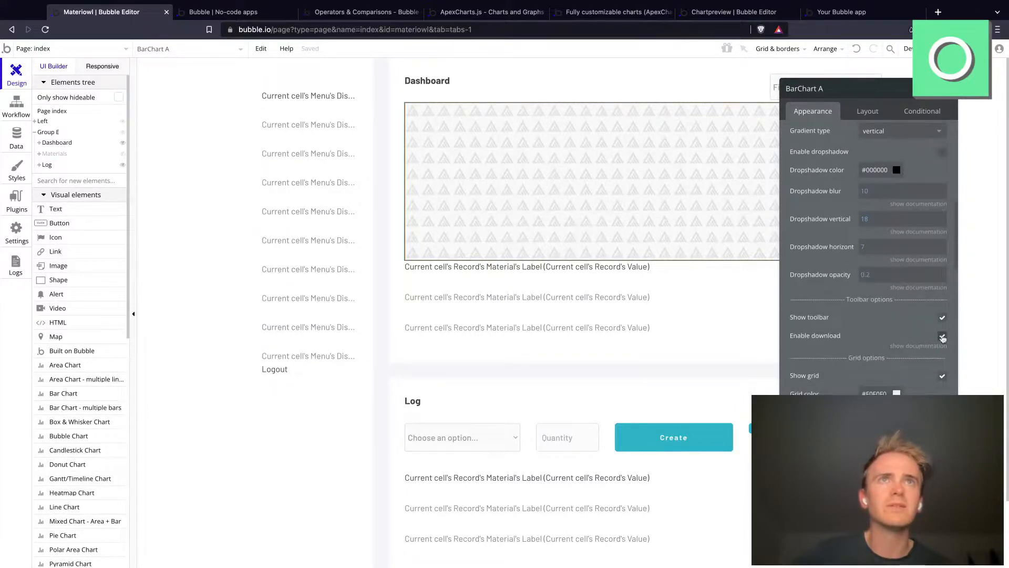
scroll(938, 326, down, 3)
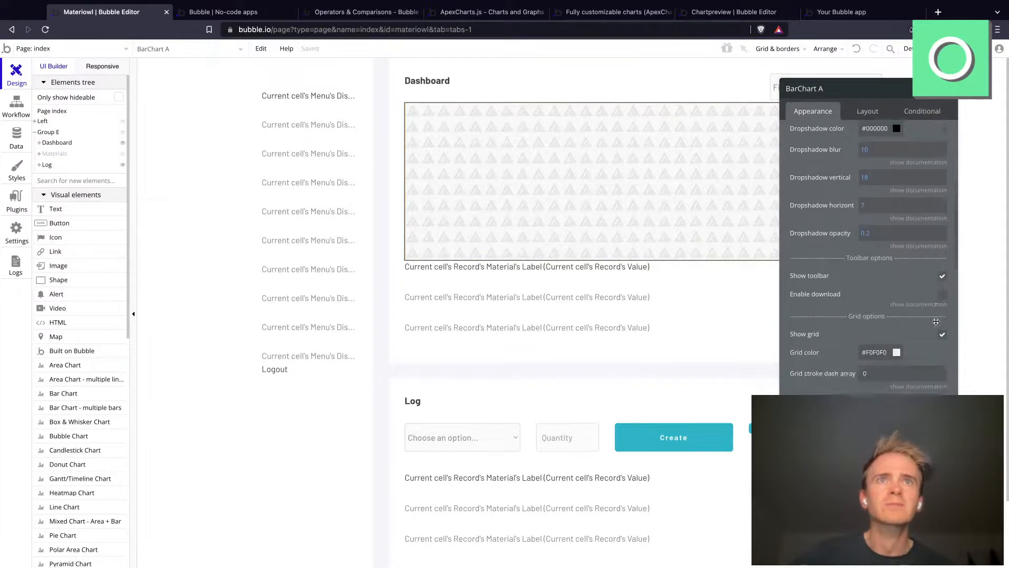
scroll(936, 321, down, 5)
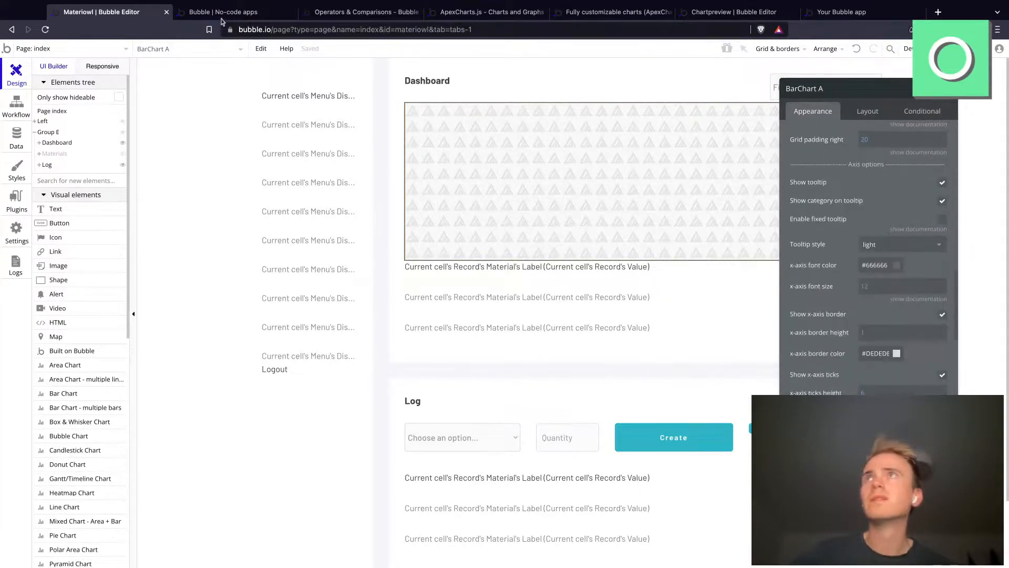
Step: Reload the app preview and examine how the Dashboard chart looks in sparkline mode
click(247, 12)
click(252, 29)
key(Return)
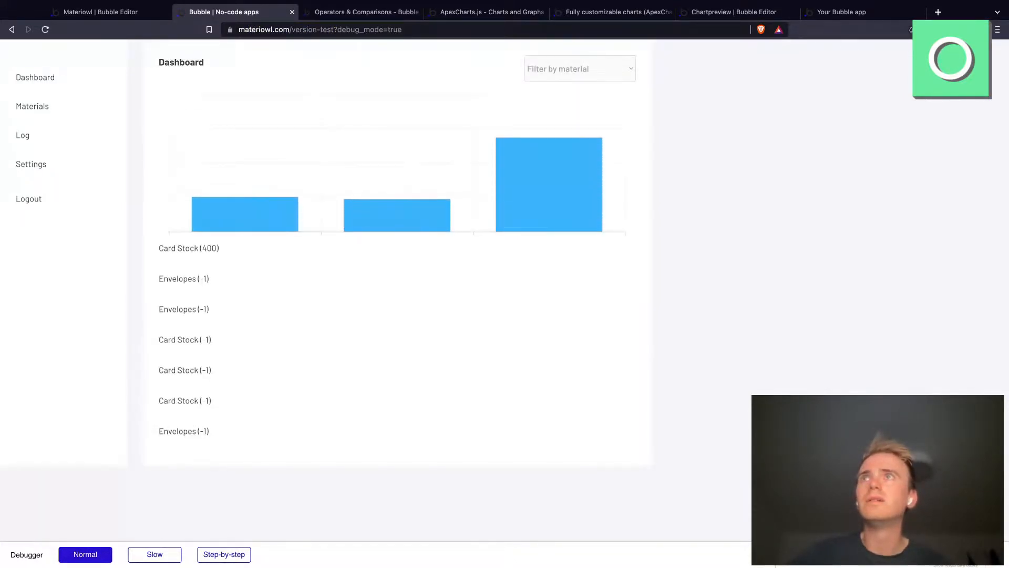
mouse_move(383, 214)
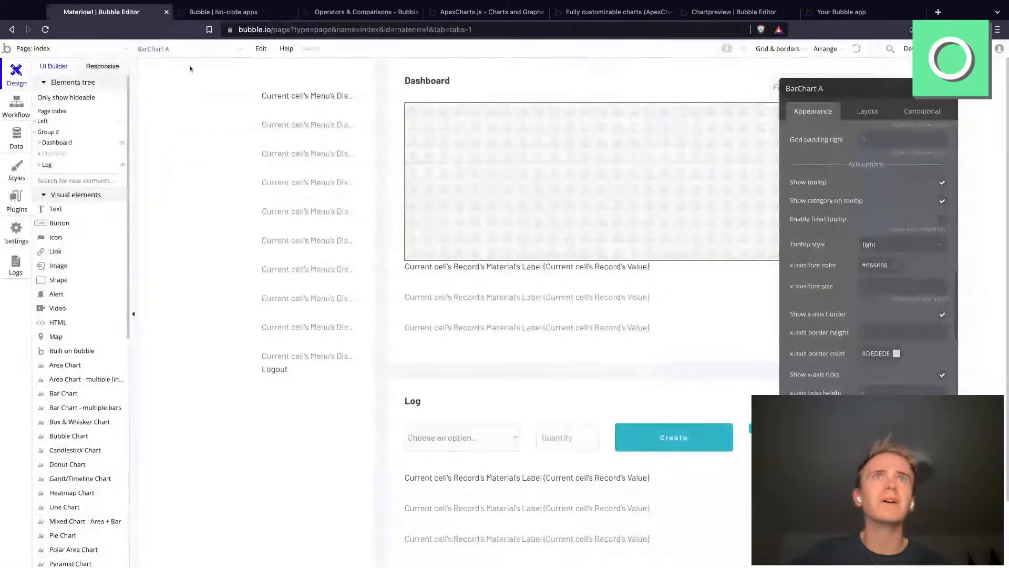
Step: Return to BarChart A in the editor and disable its sparkline option again
scroll(821, 281, up, 5)
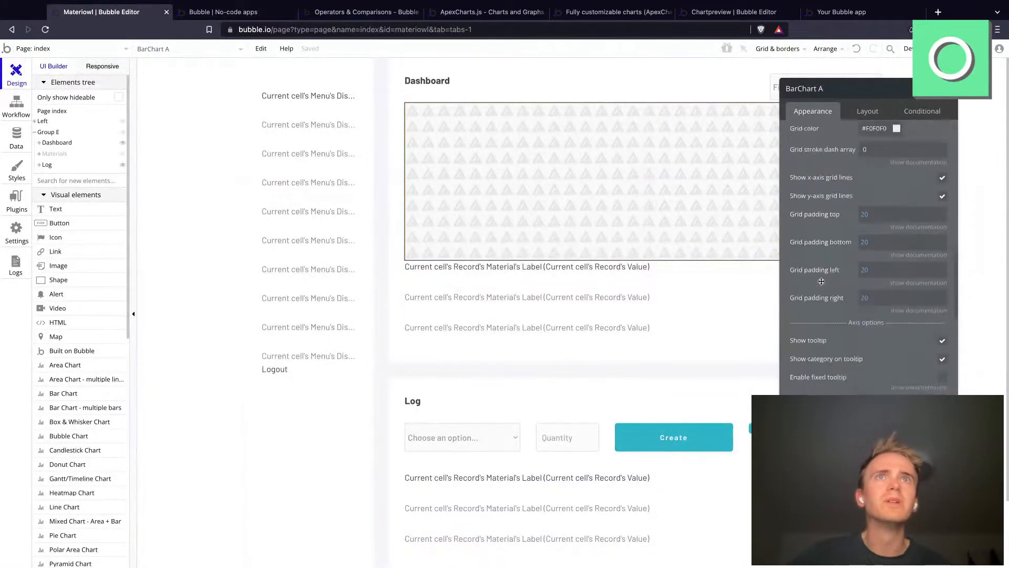
scroll(821, 281, up, 5)
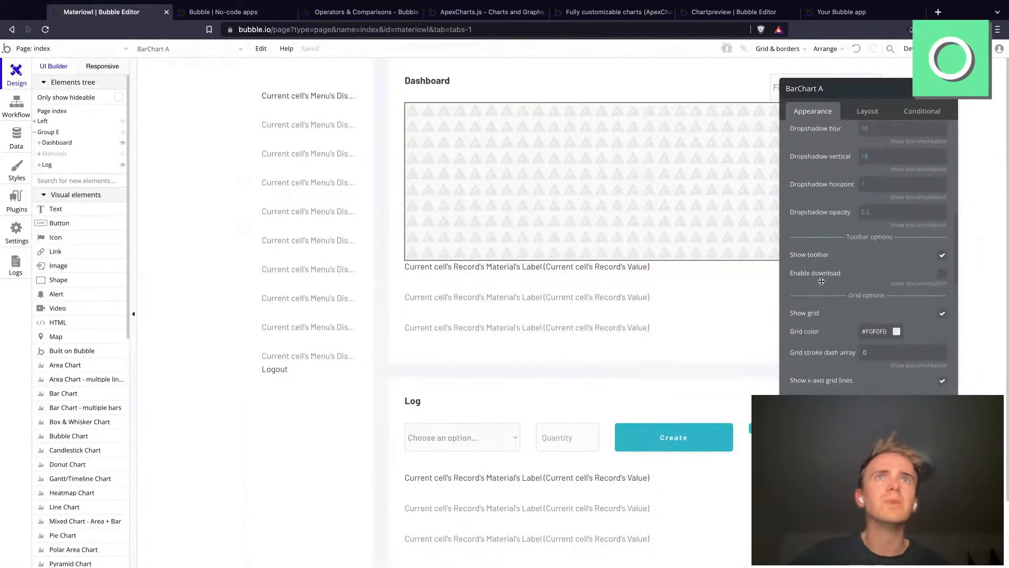
scroll(900, 317, up, 8)
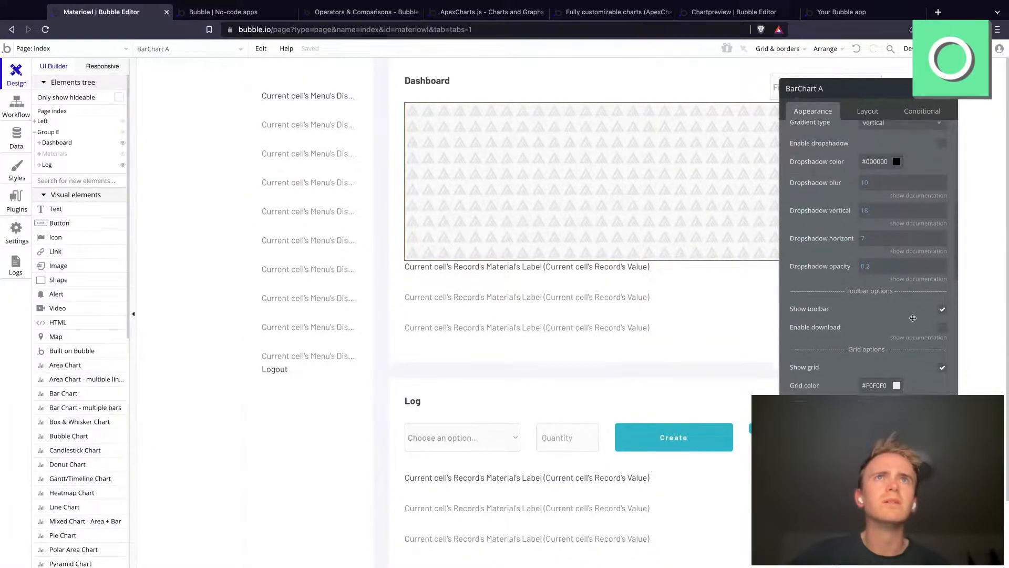
scroll(913, 318, up, 1)
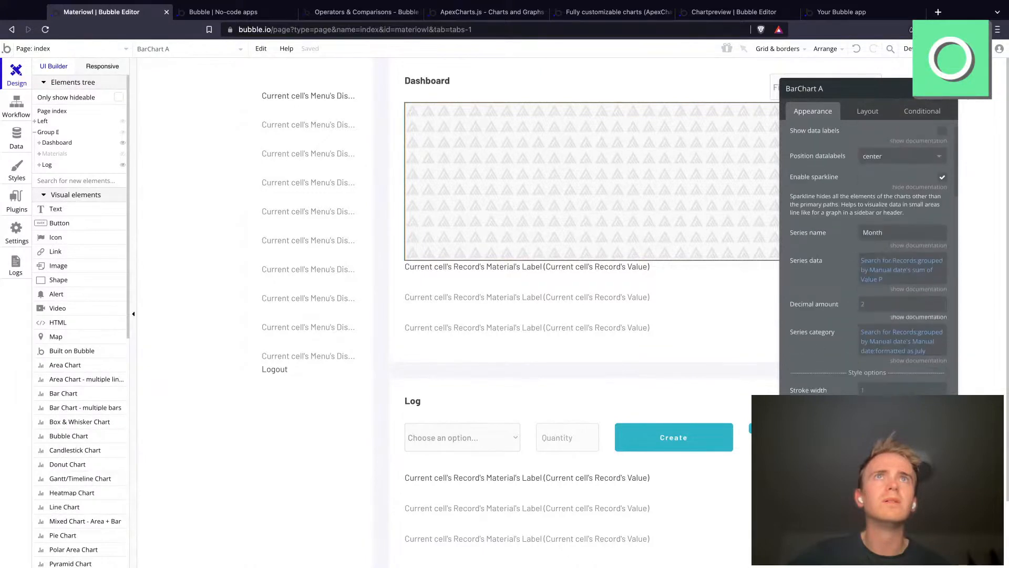
click(943, 179)
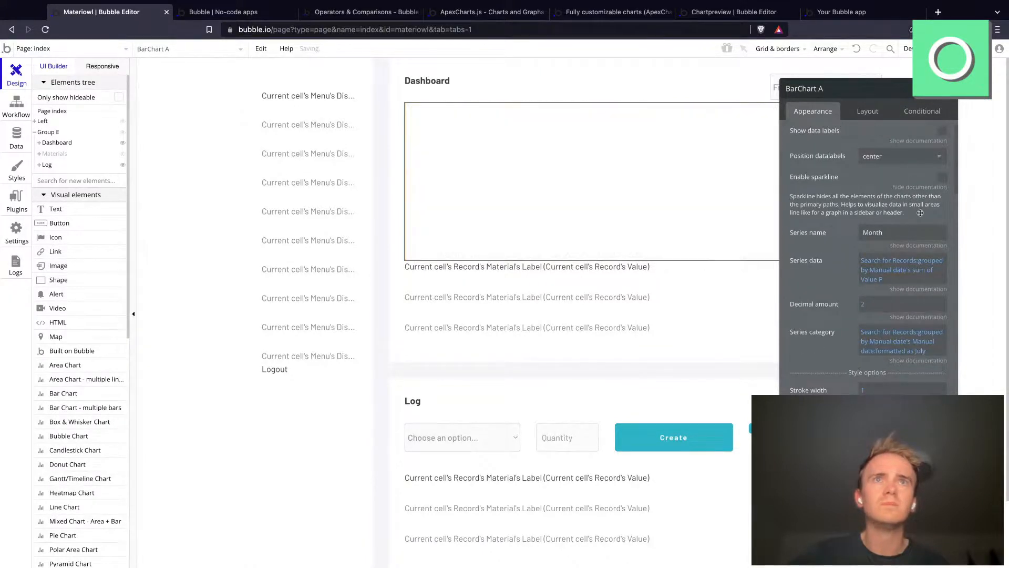
Step: Refresh the app preview and inspect the May to July bars and their values in the Dashboard chart
click(241, 12)
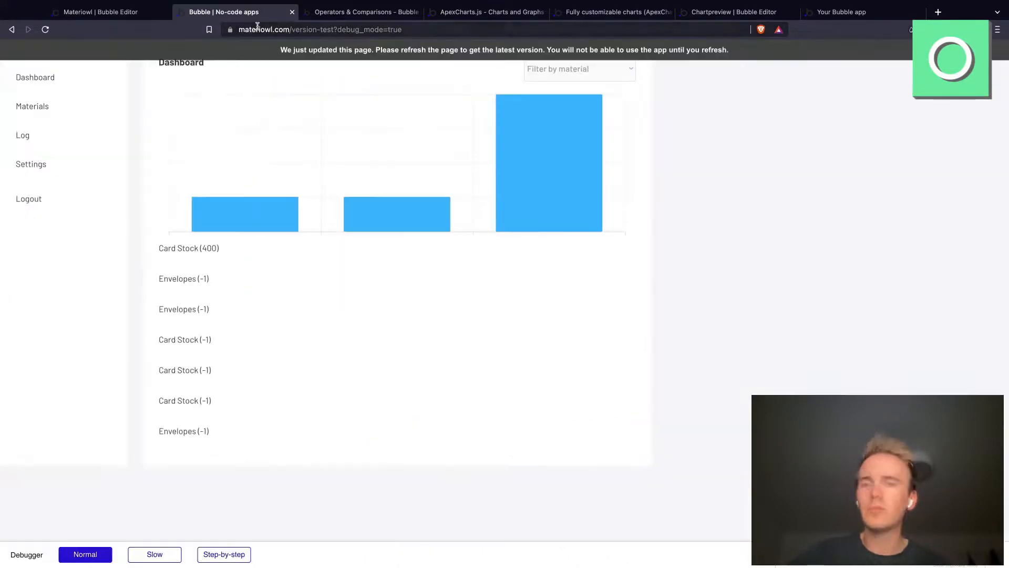
click(258, 27)
key(Return)
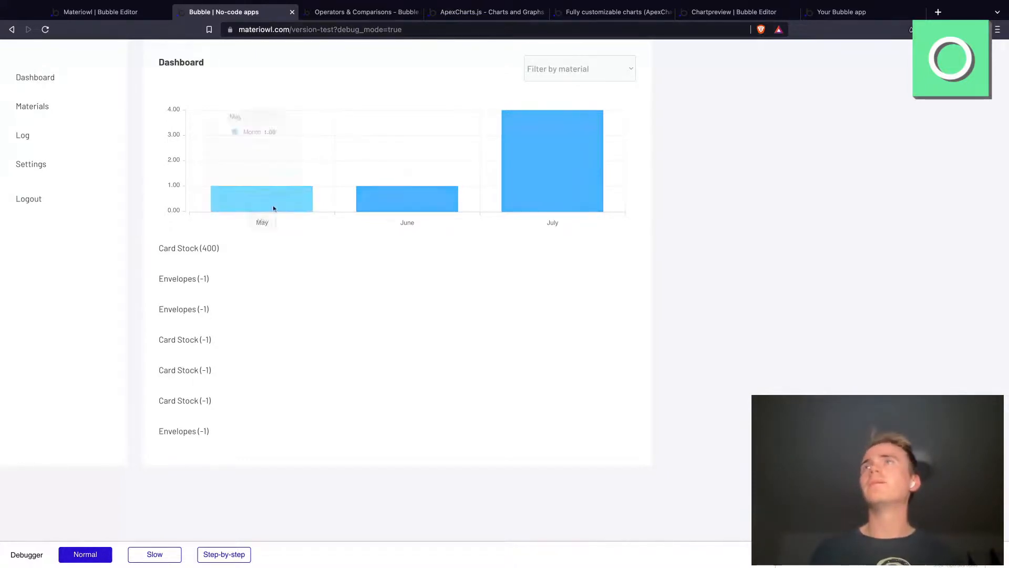
mouse_move(374, 134)
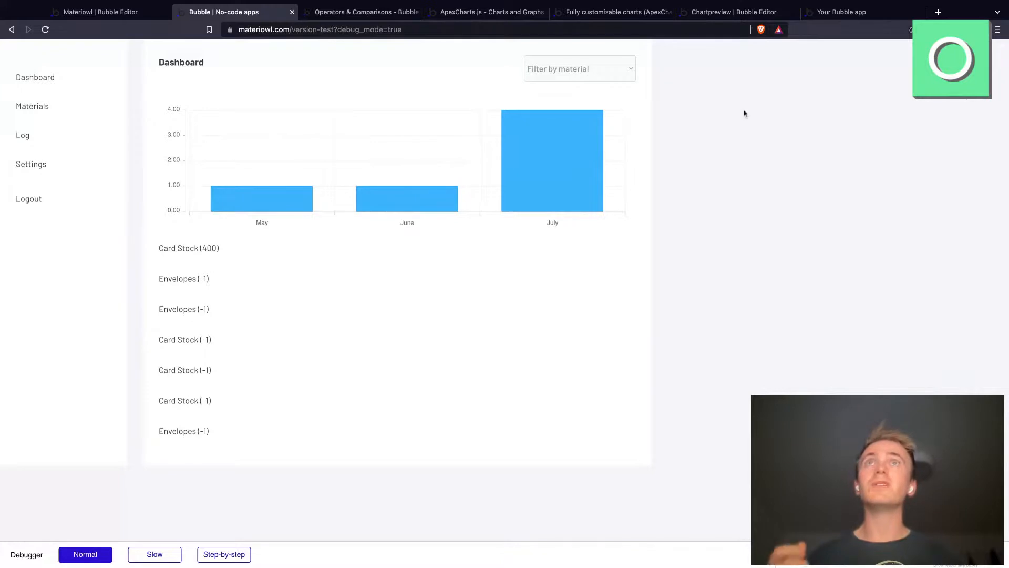
Step: Switch to the mobile page preview and log one used Card Stock and two used Envelopes
click(833, 16)
click(571, 51)
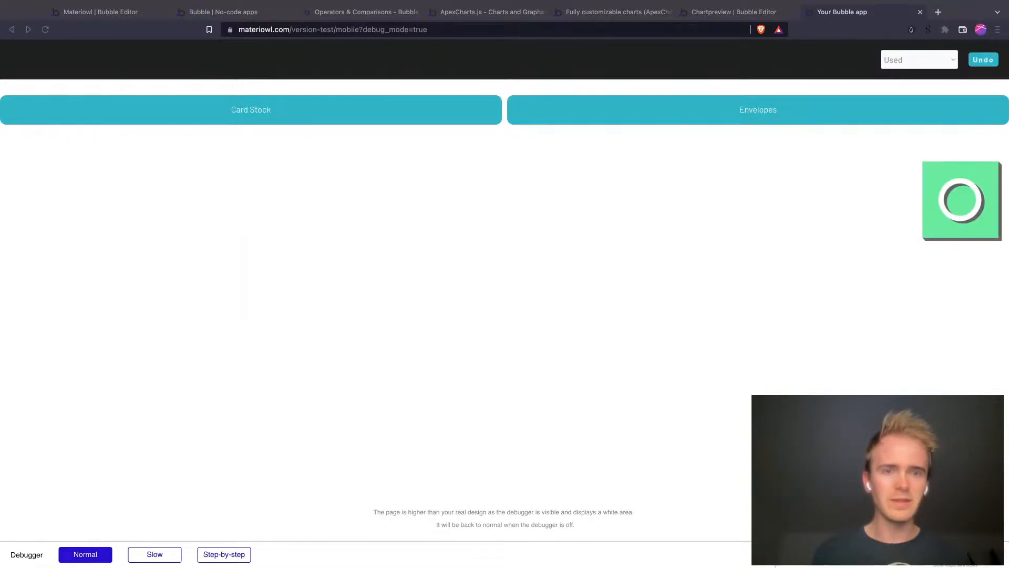
click(484, 269)
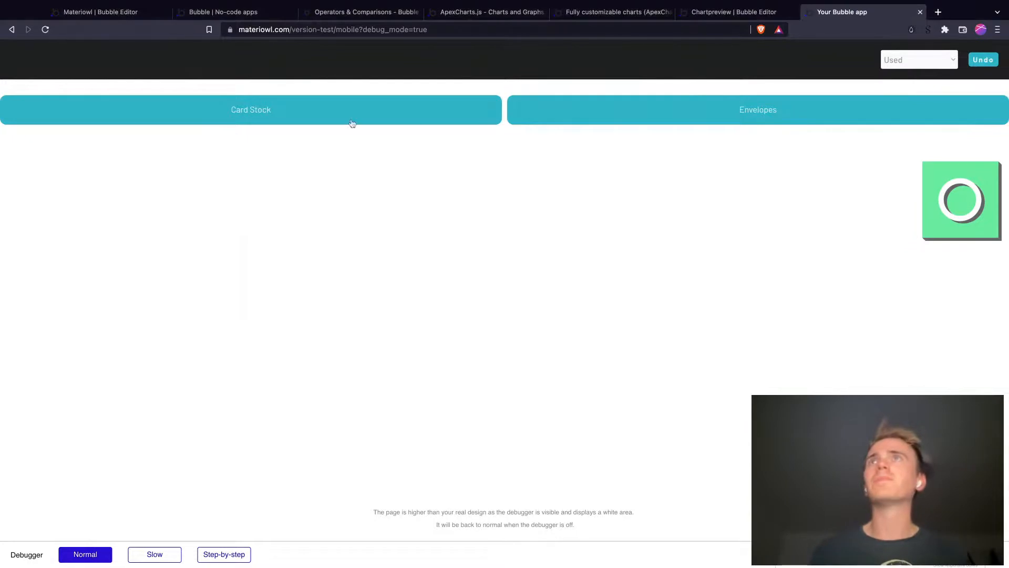
click(397, 116)
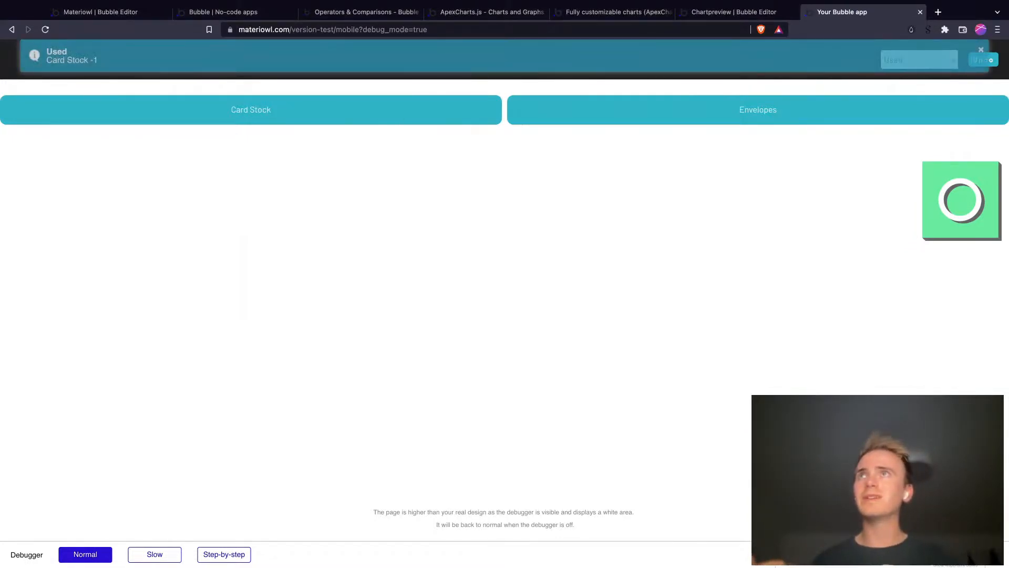
click(617, 118)
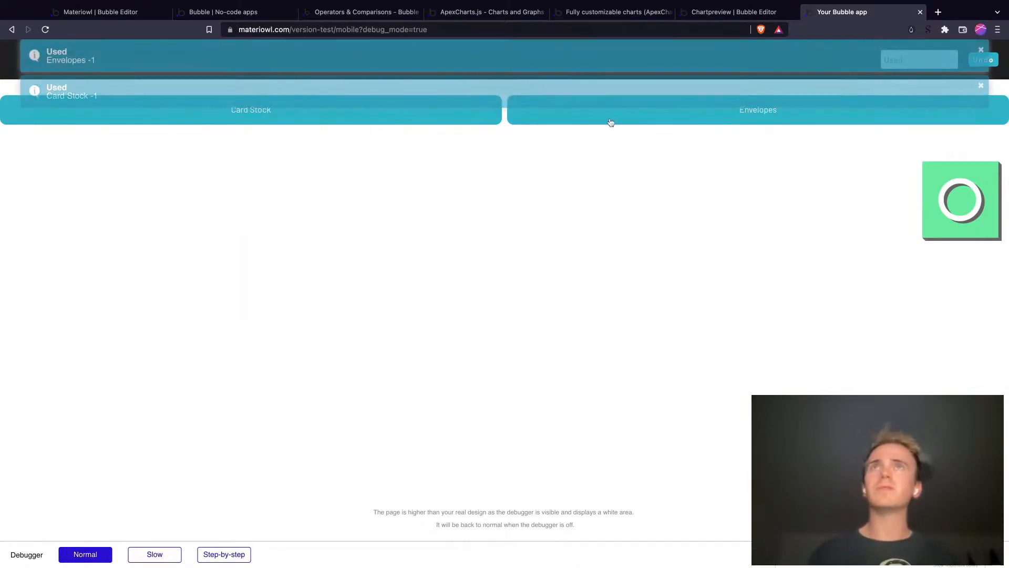
click(611, 123)
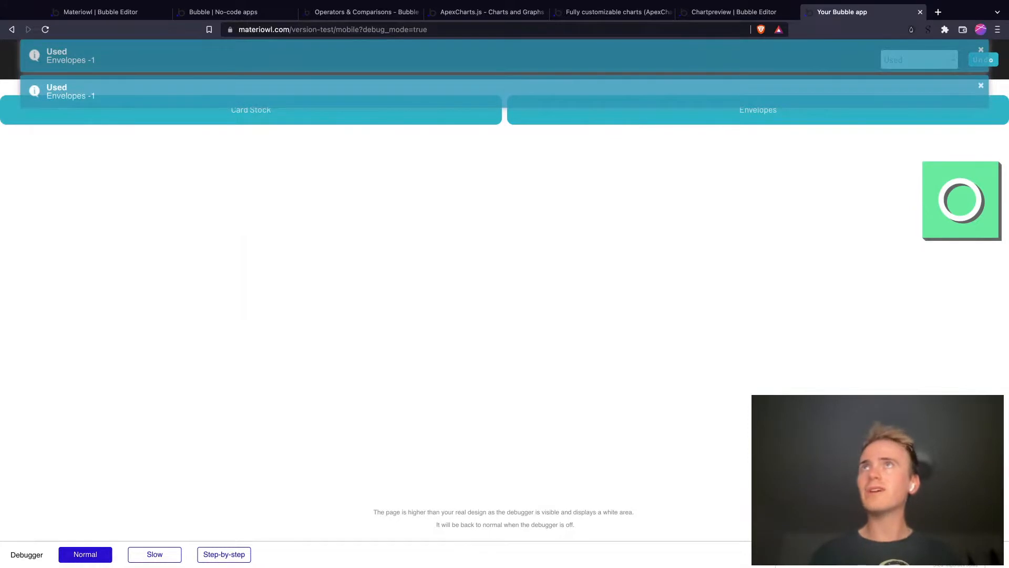
Step: Reload the Dashboard preview and check the newly logged records against its monthly chart, the Materials totals and the Log list
click(268, 13)
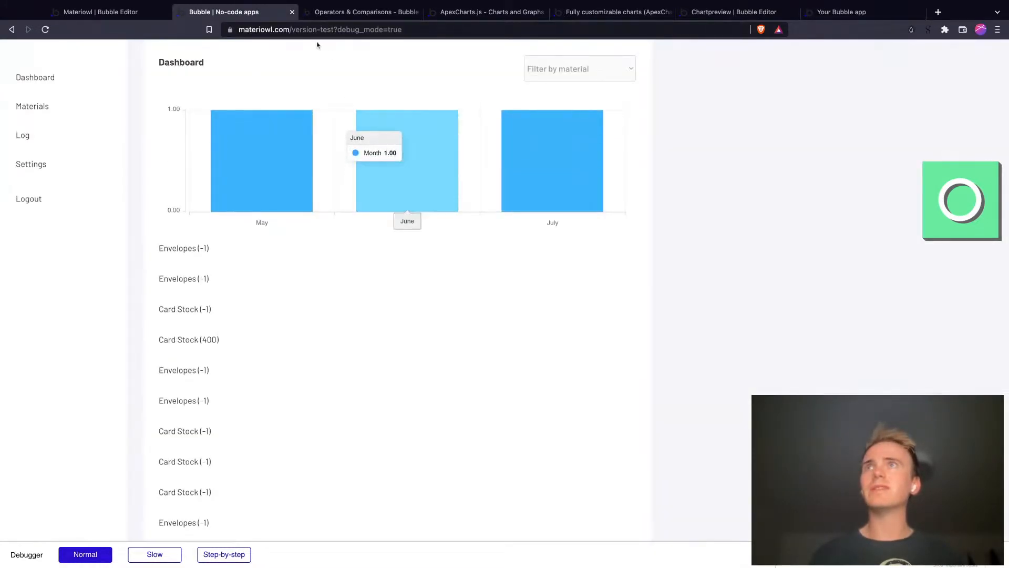
click(313, 27)
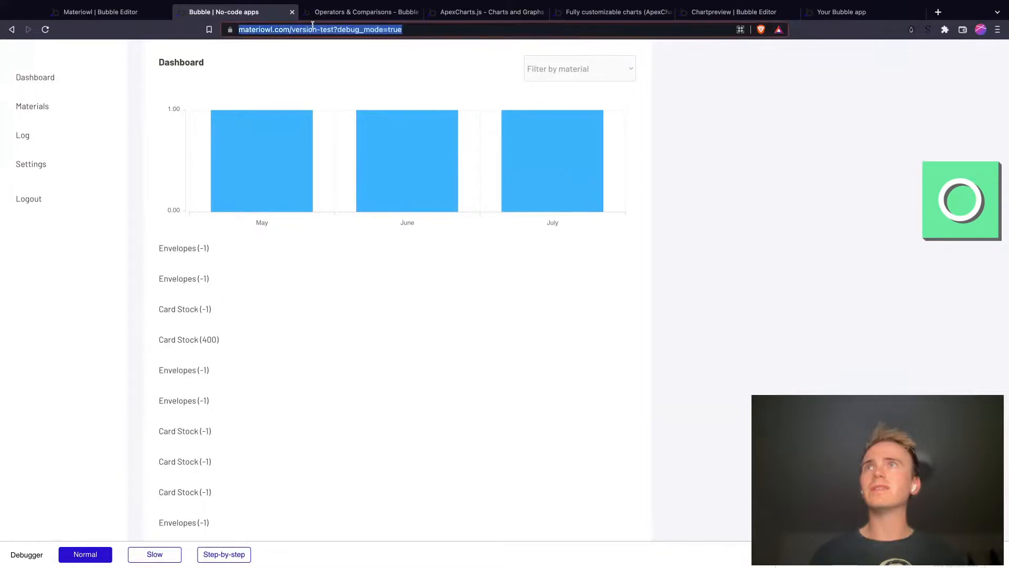
key(Return)
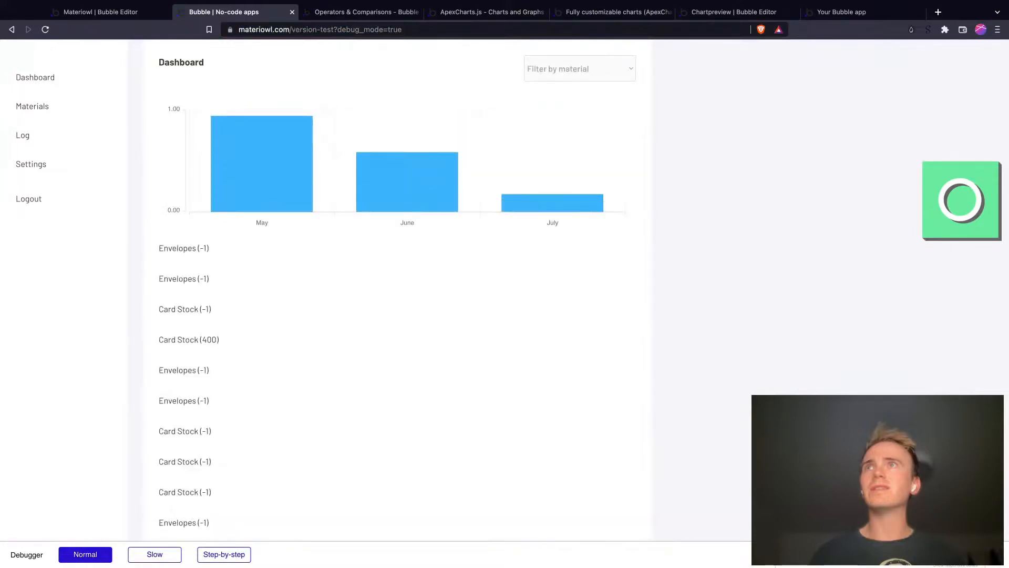
scroll(405, 293, down, 3)
scroll(259, 289, up, 1)
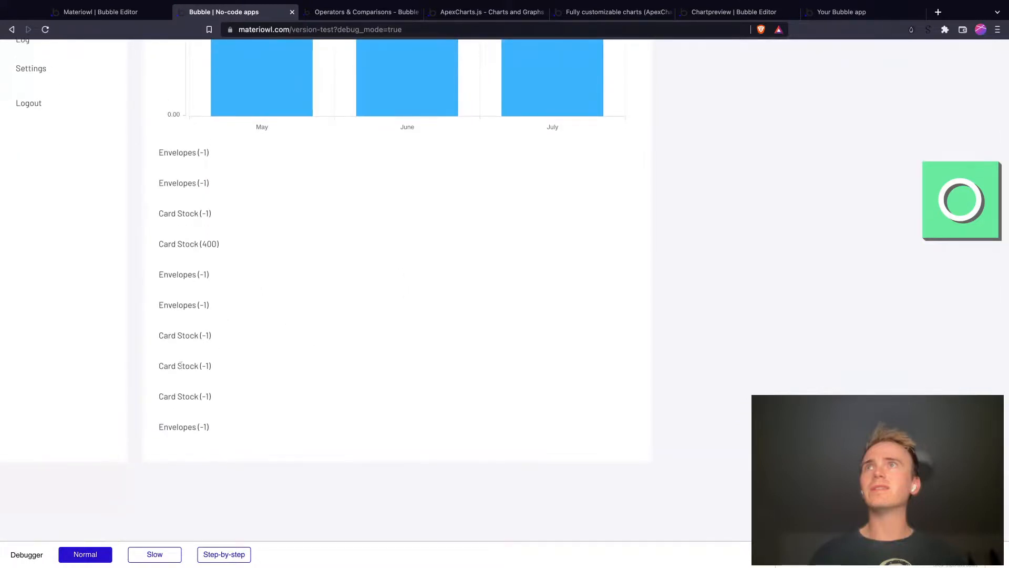
scroll(283, 310, up, 3)
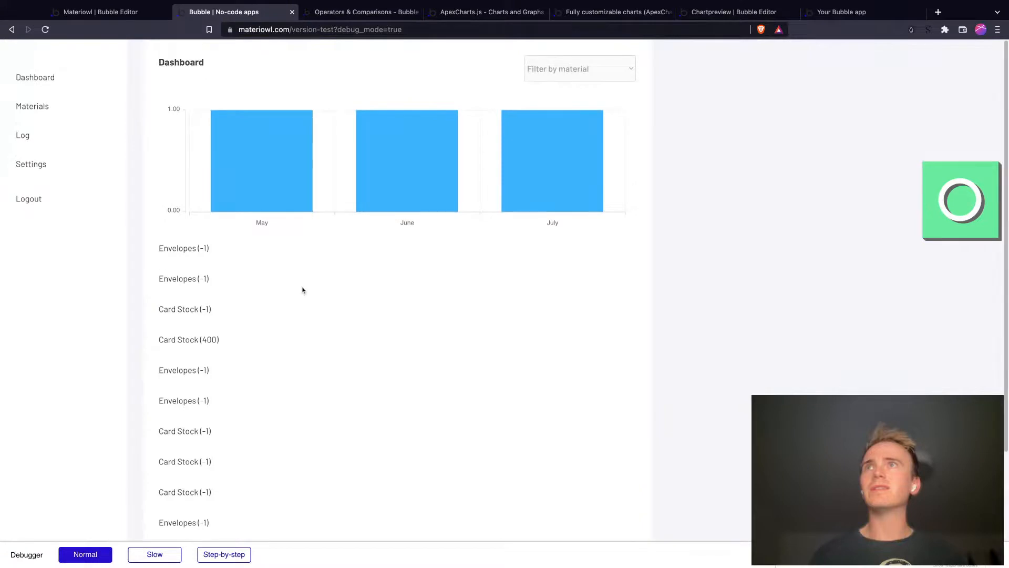
mouse_move(520, 153)
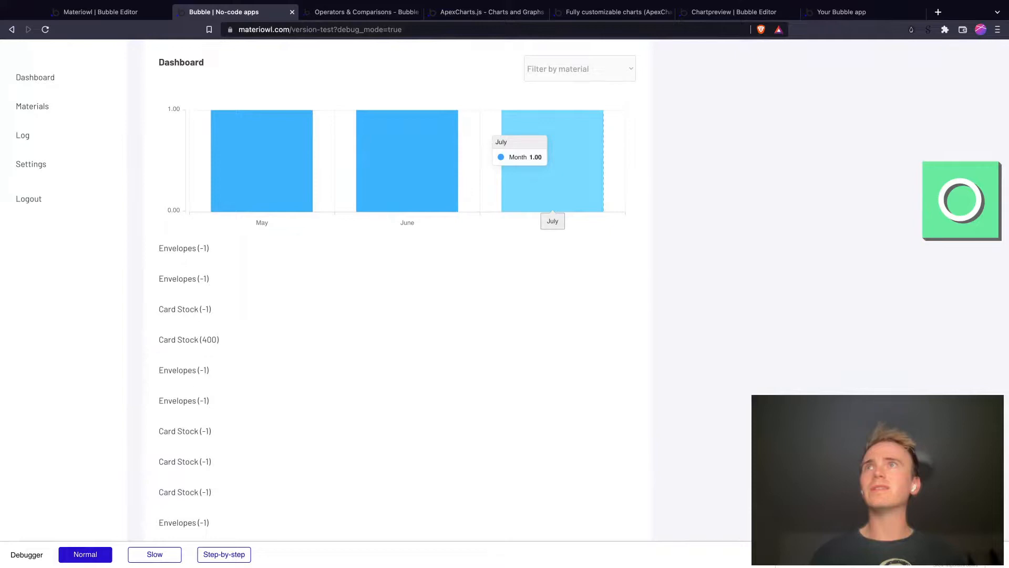
click(43, 107)
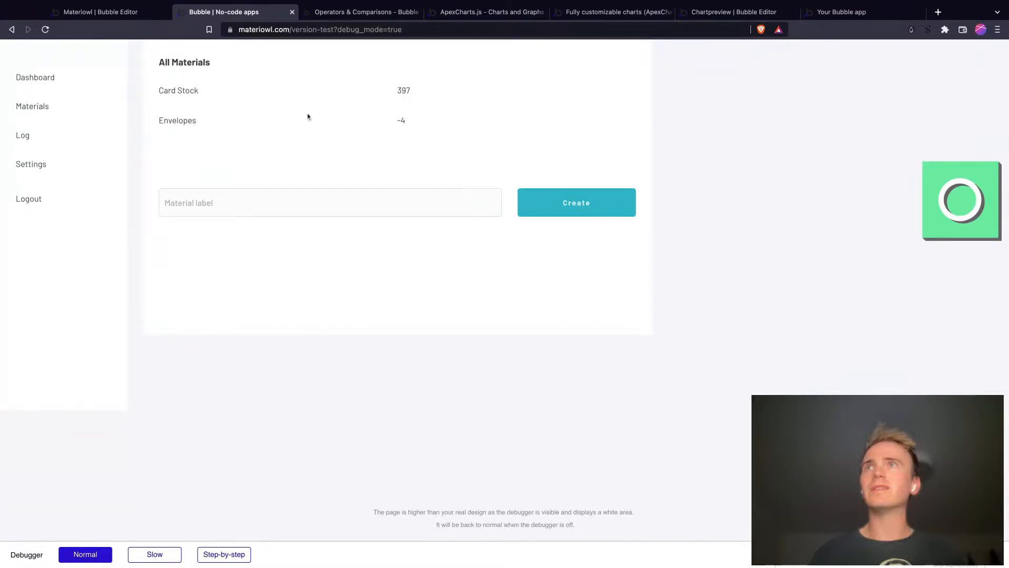
click(35, 139)
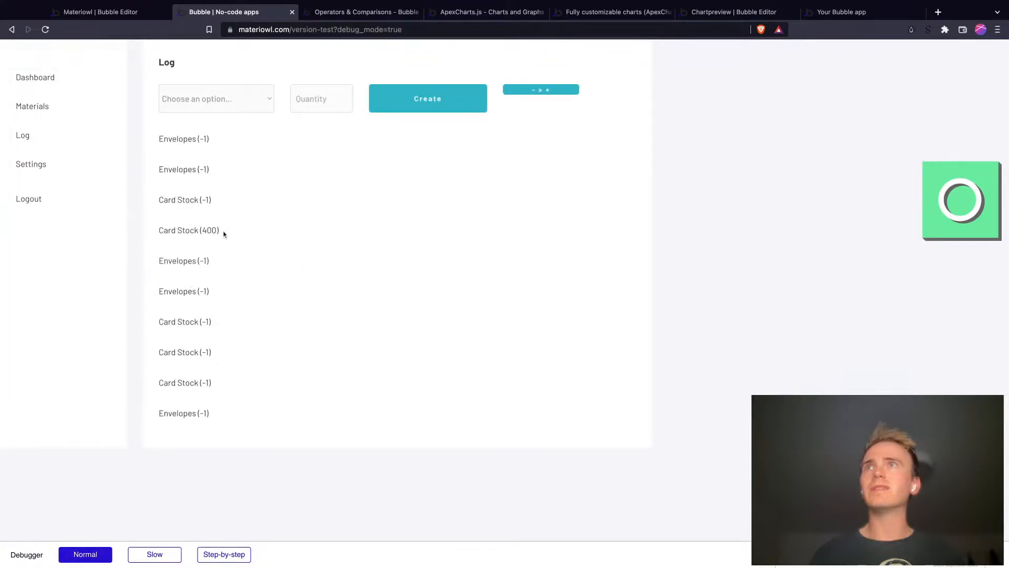
Step: Switch back to the Bubble editor, open the login page for a look, and open the register page
click(105, 11)
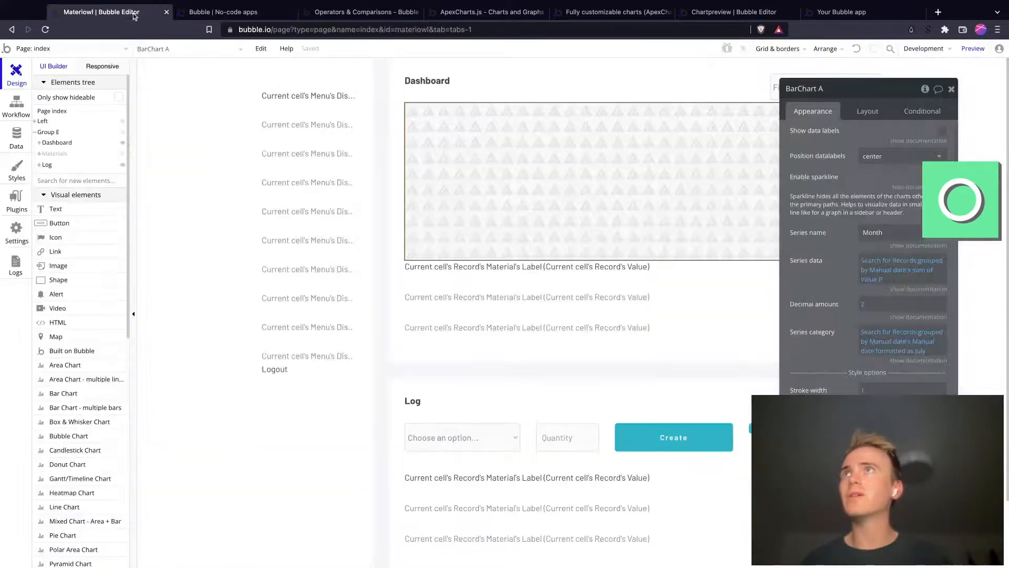
click(126, 48)
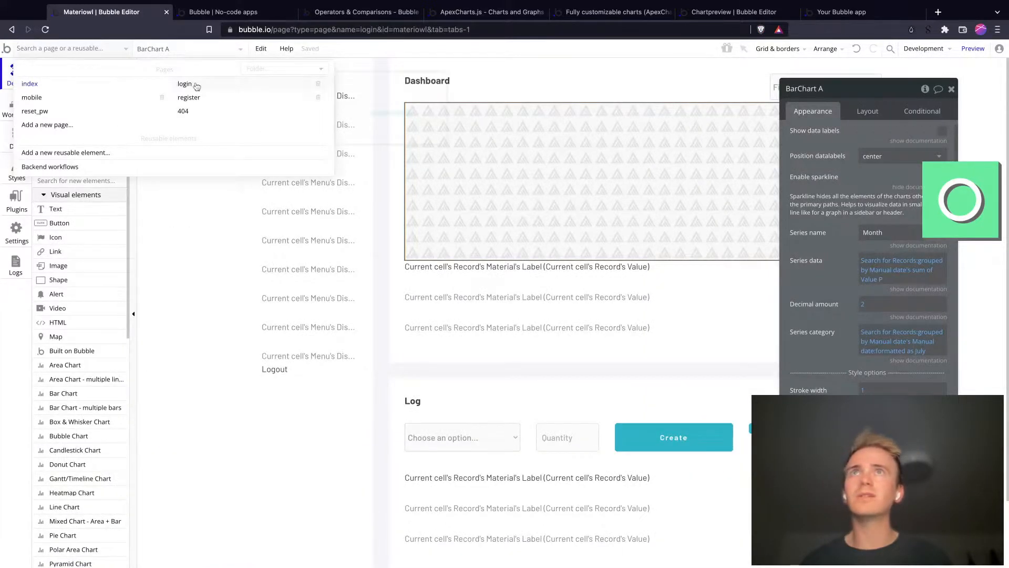
click(197, 85)
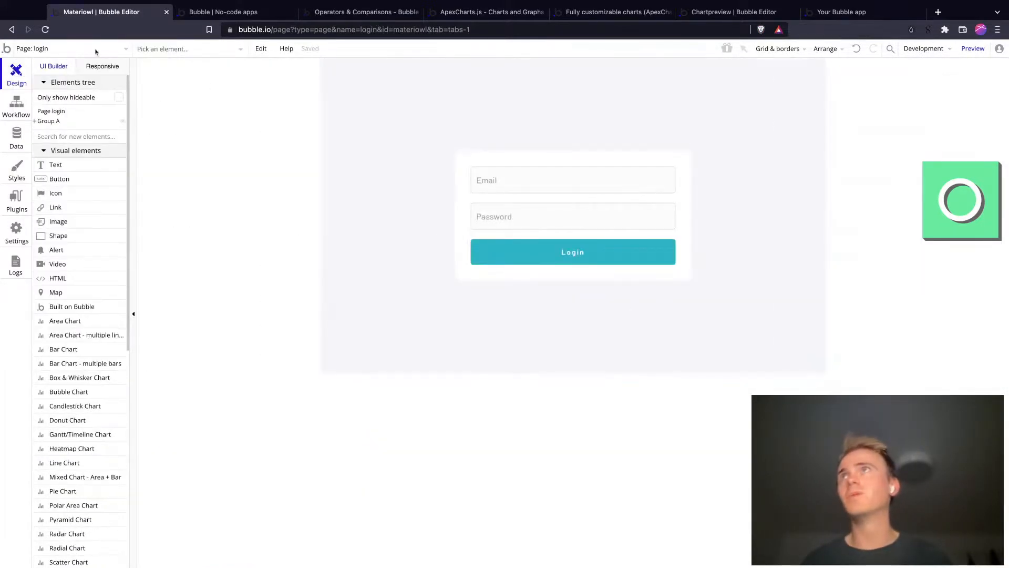
click(79, 52)
click(221, 103)
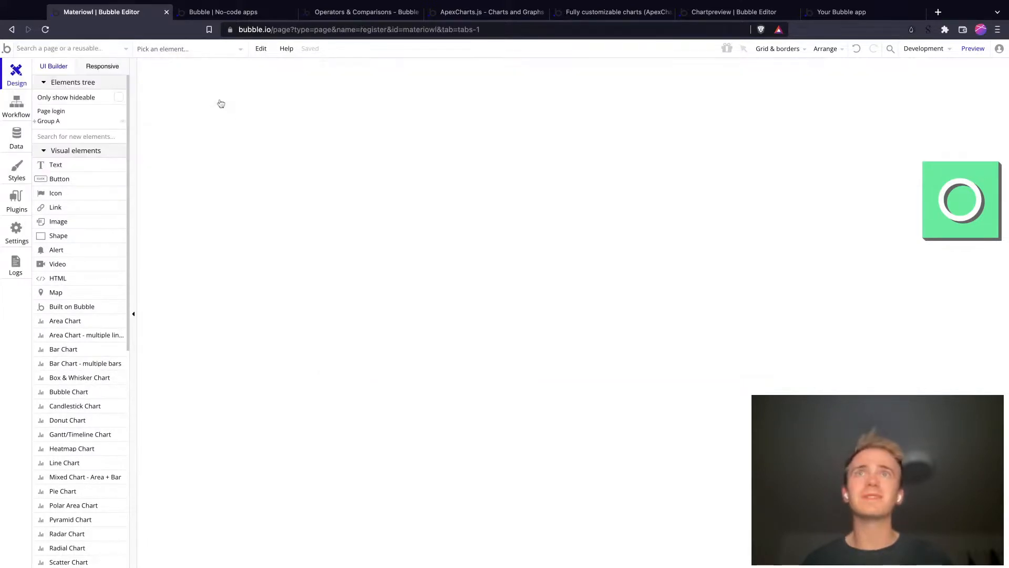